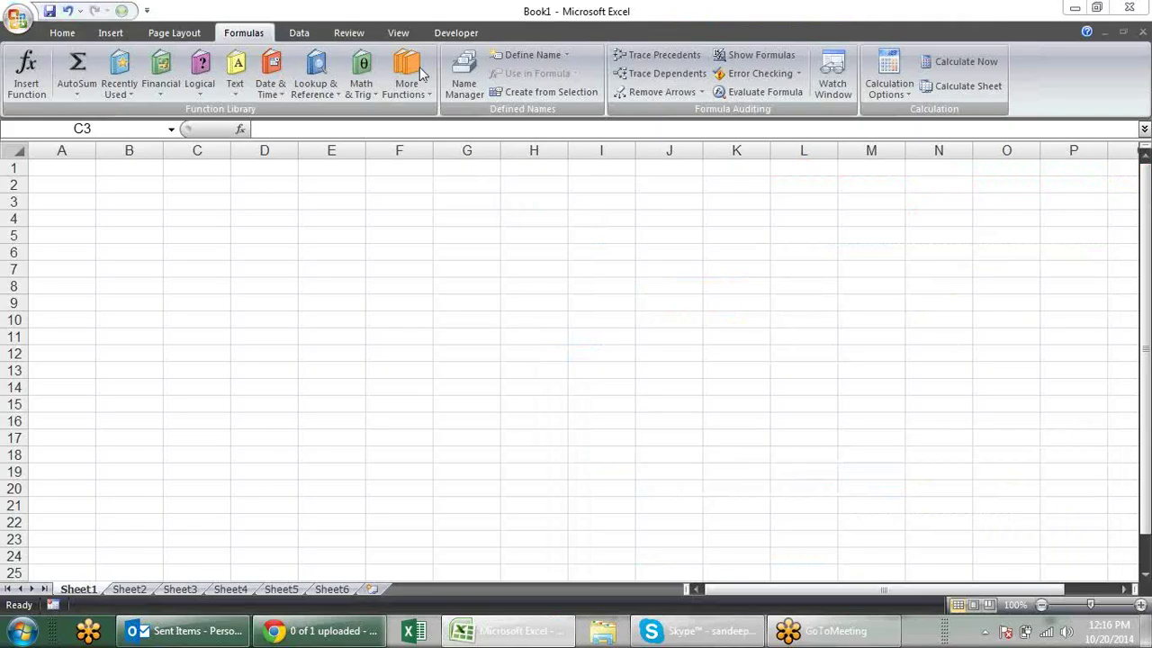
# Step: Look at Excel's Text function list, then dismiss it
pyautogui.click(236, 79)
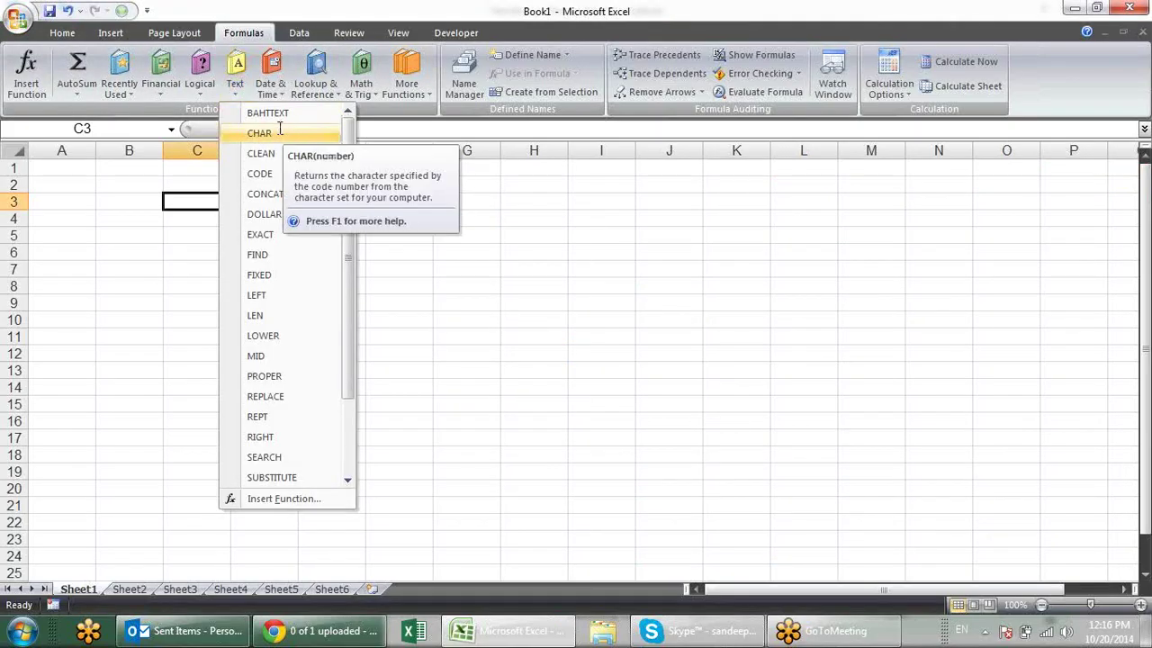
pyautogui.click(168, 222)
pyautogui.click(177, 216)
pyautogui.click(185, 198)
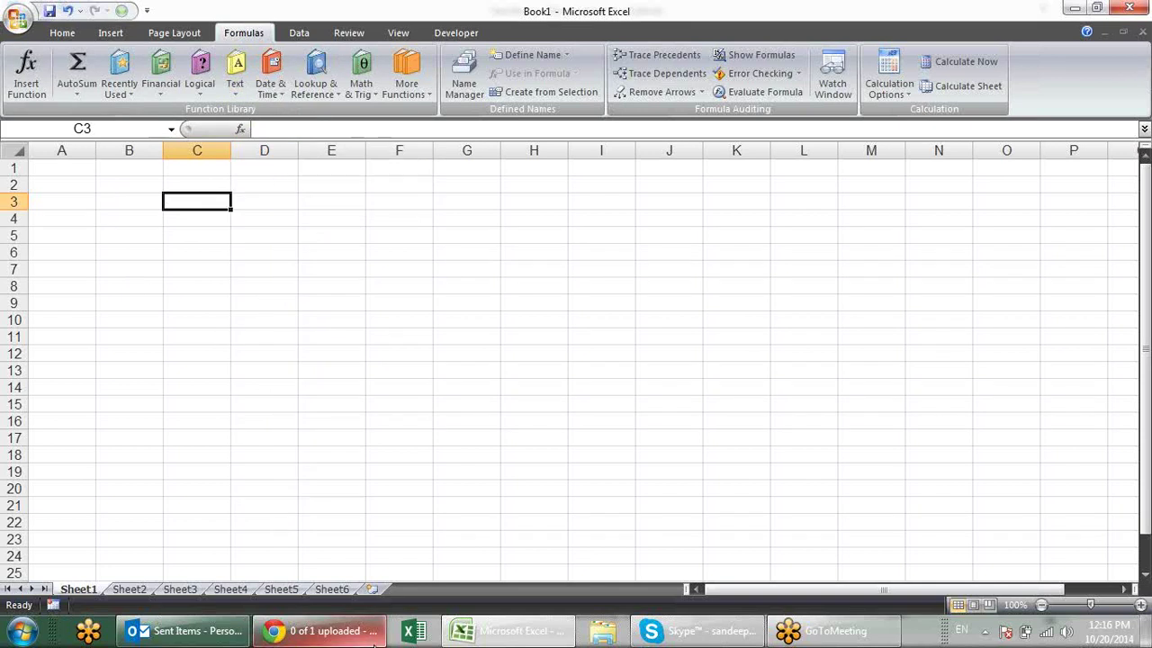
# Step: Bring Chrome to the front on the Google tab
pyautogui.moveTo(373, 640)
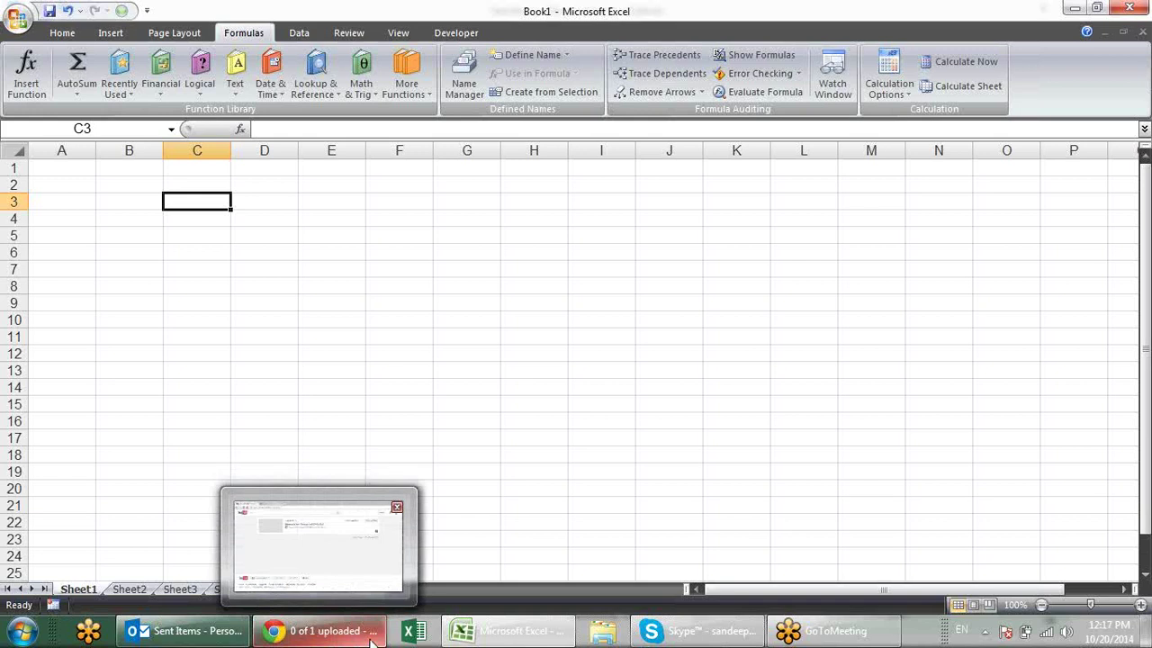
pyautogui.click(371, 641)
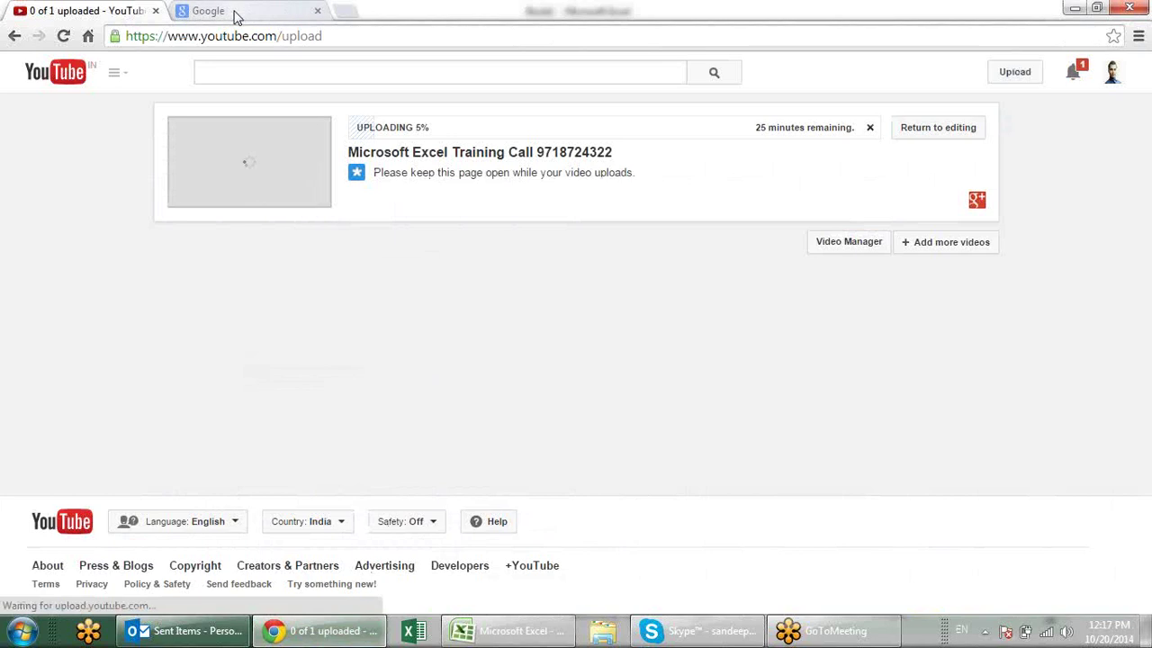
pyautogui.click(236, 13)
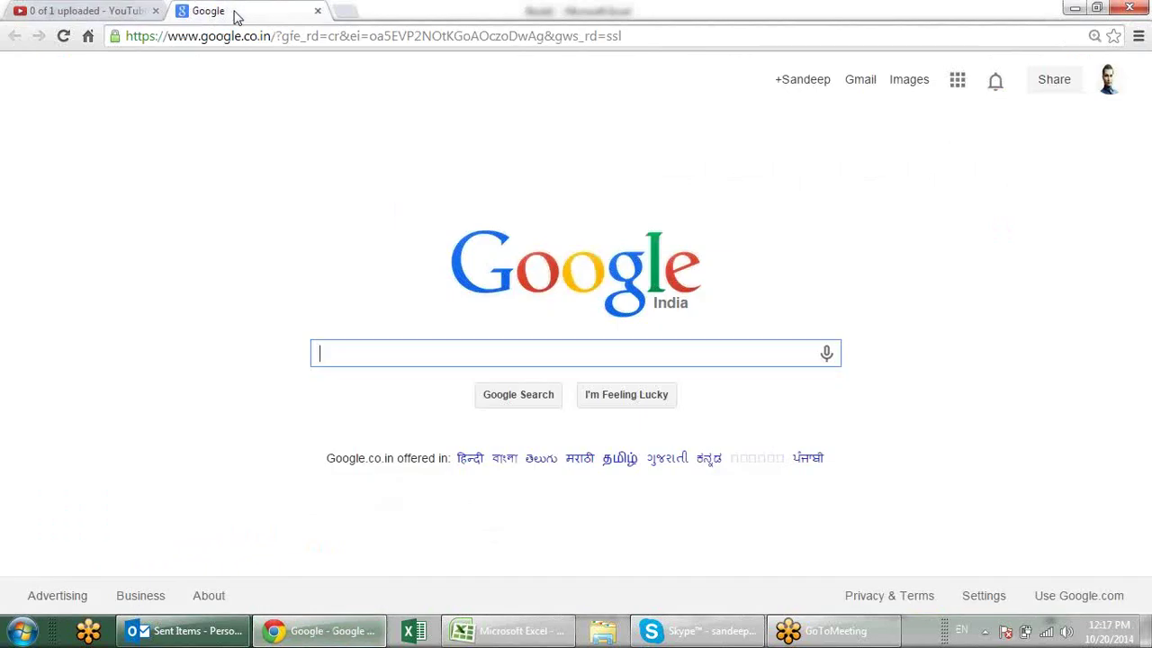
pyautogui.click(414, 36)
pyautogui.click(374, 335)
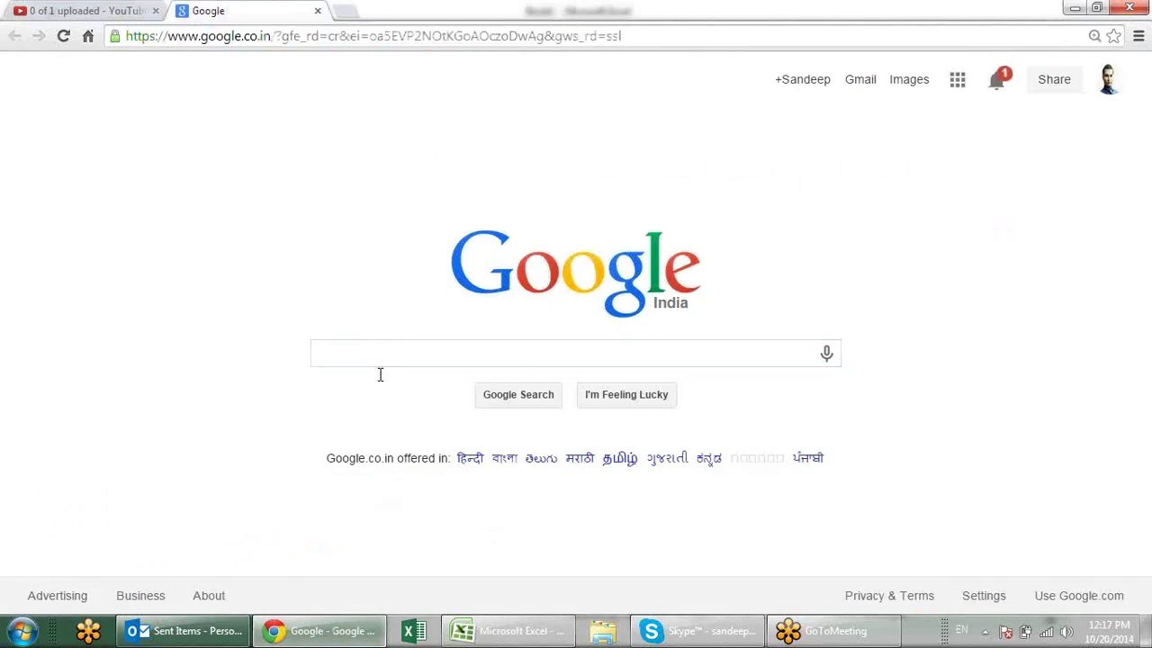
# Step: Search Google for 'ascii' and open the Ascii Table result
pyautogui.click(386, 349)
pyautogui.write('asc')
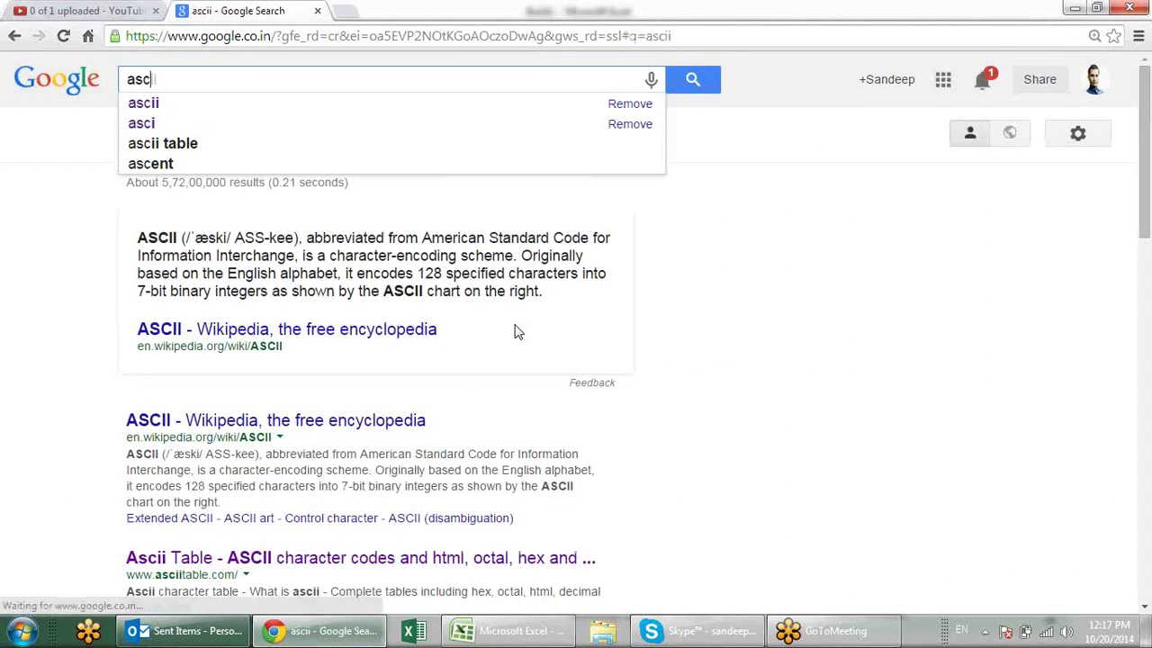
pyautogui.write('ii')
pyautogui.press('Return')
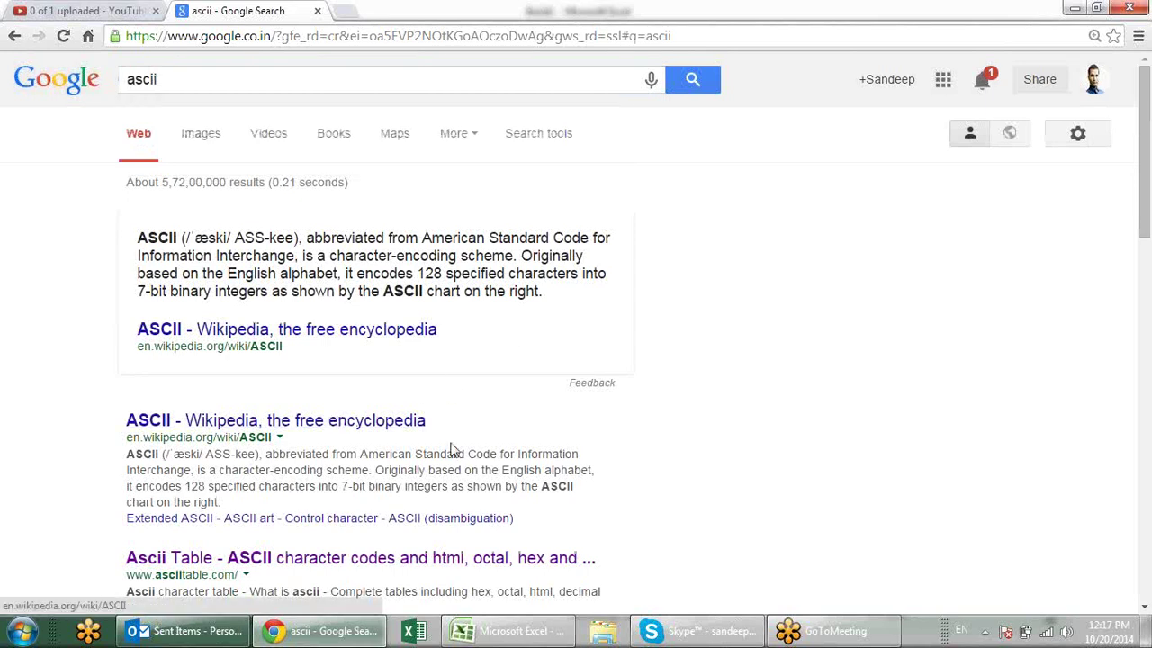
pyautogui.click(344, 557)
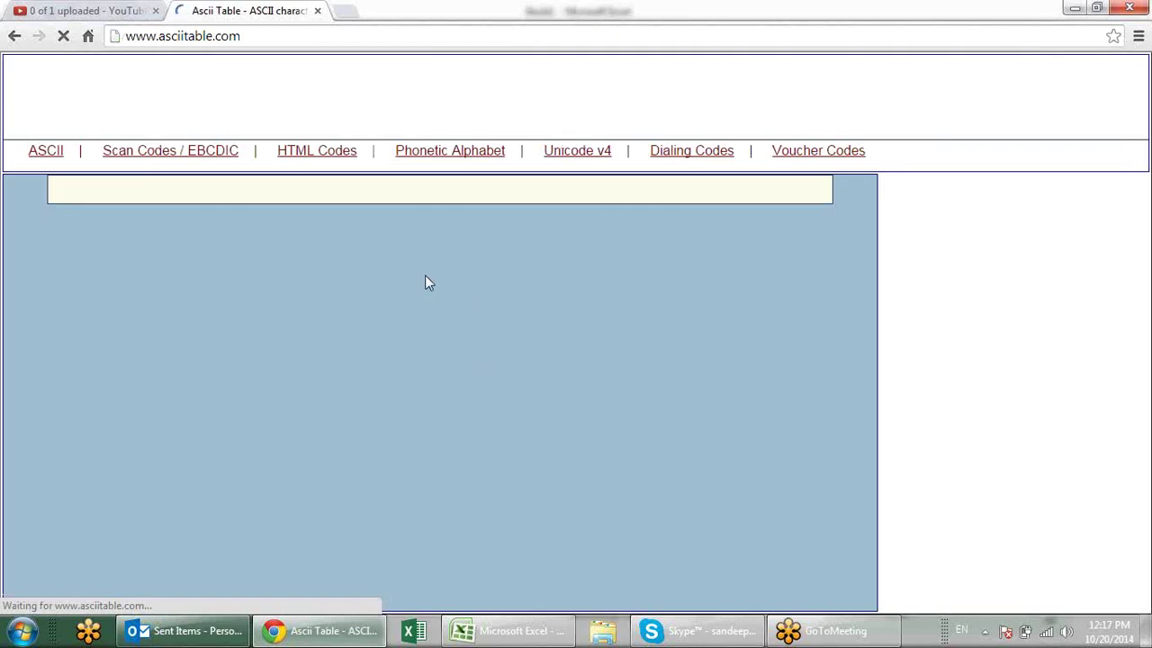
# Step: Scroll through the asciitable.com chart of codes 0–127, then return to Excel
pyautogui.scroll(-5, 432, 278)
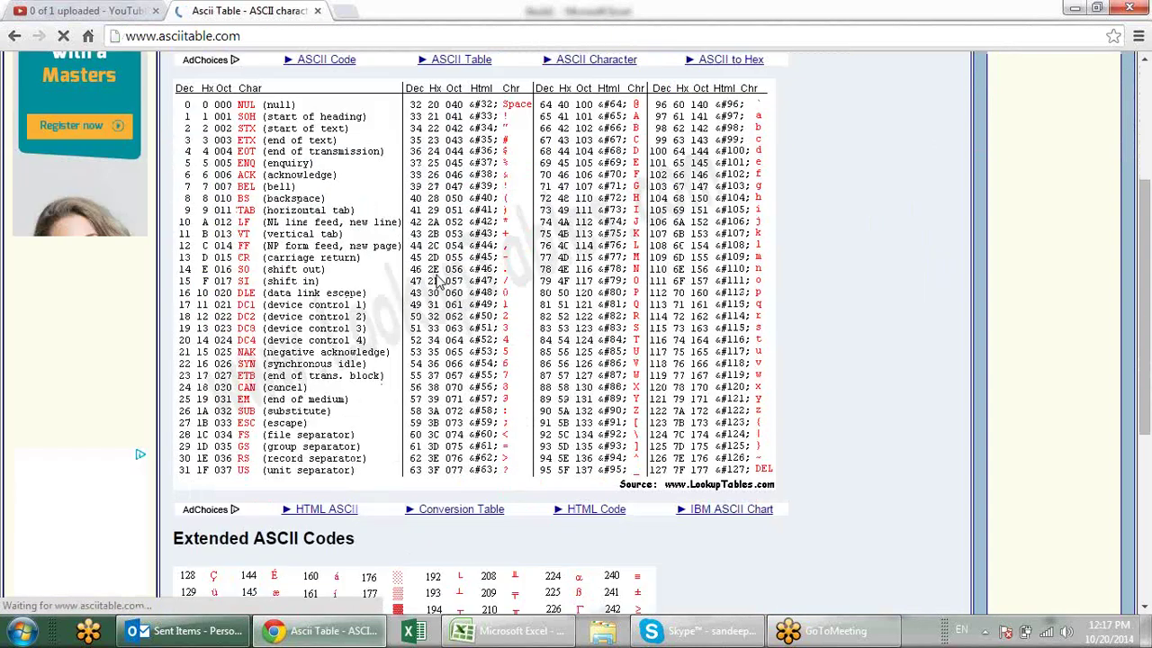
pyautogui.moveTo(188, 110); pyautogui.dragTo(171, 219)
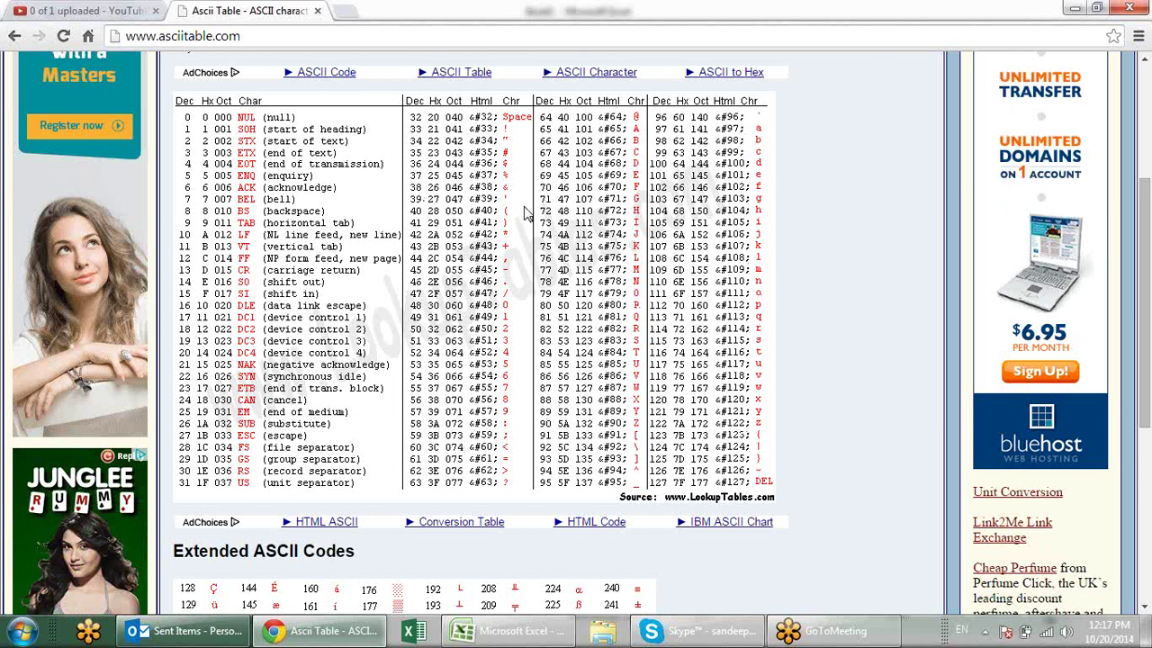
pyautogui.hotkey('alt', 'Tab')
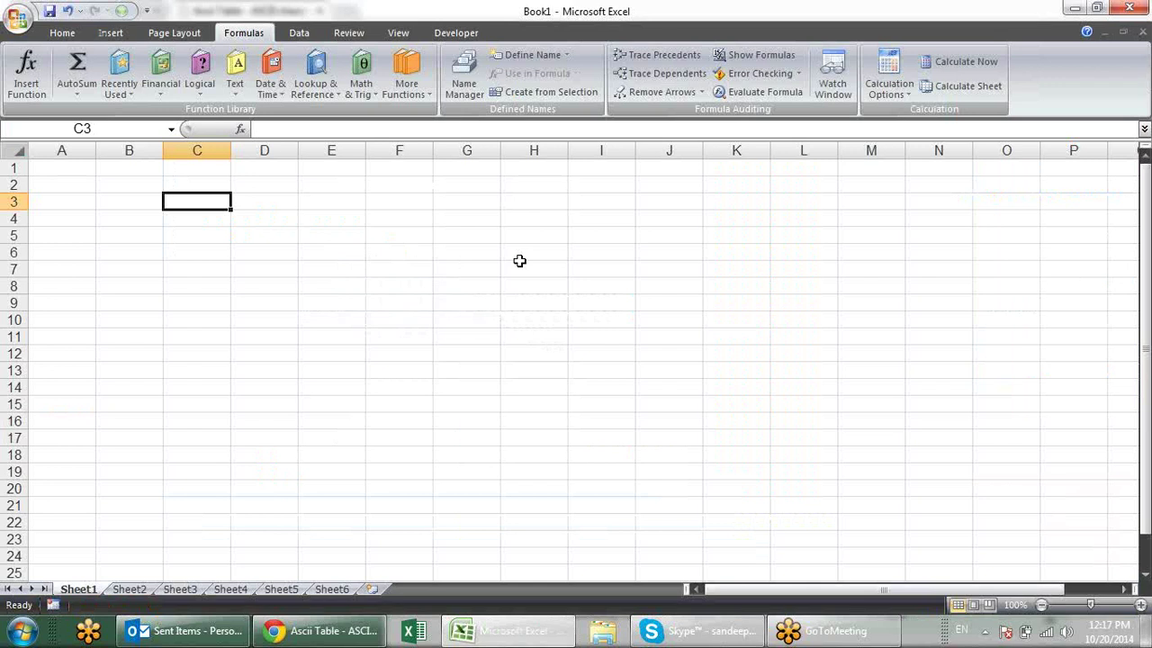
pyautogui.write('a')
pyautogui.press('Tab')
pyautogui.write('=')
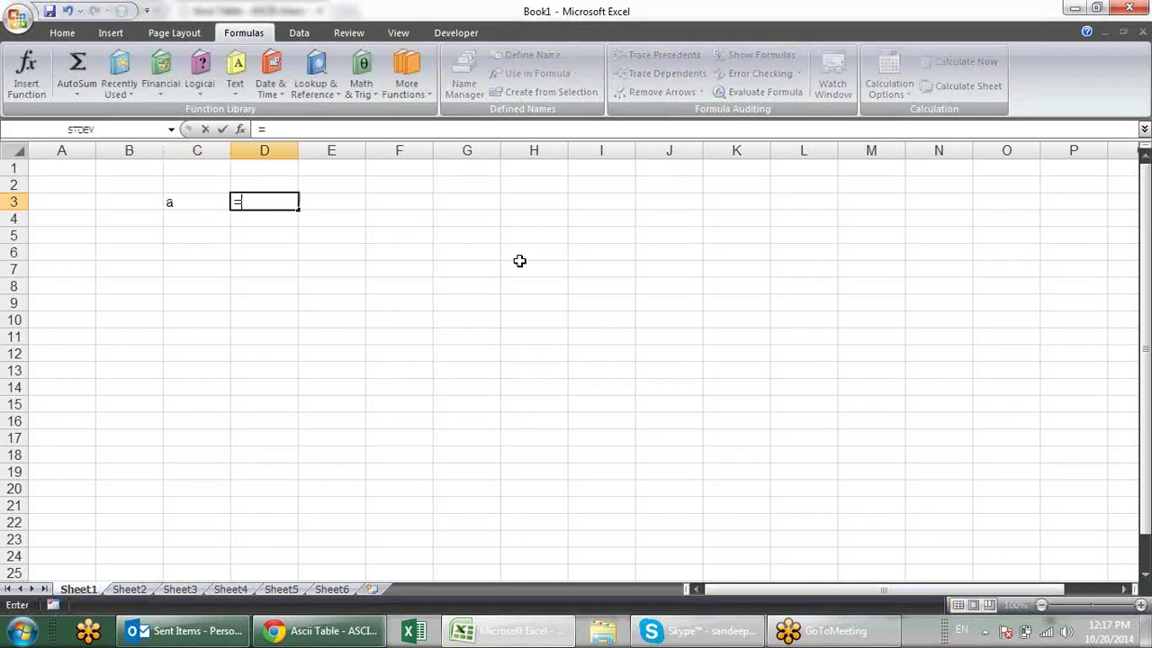
pyautogui.write('co')
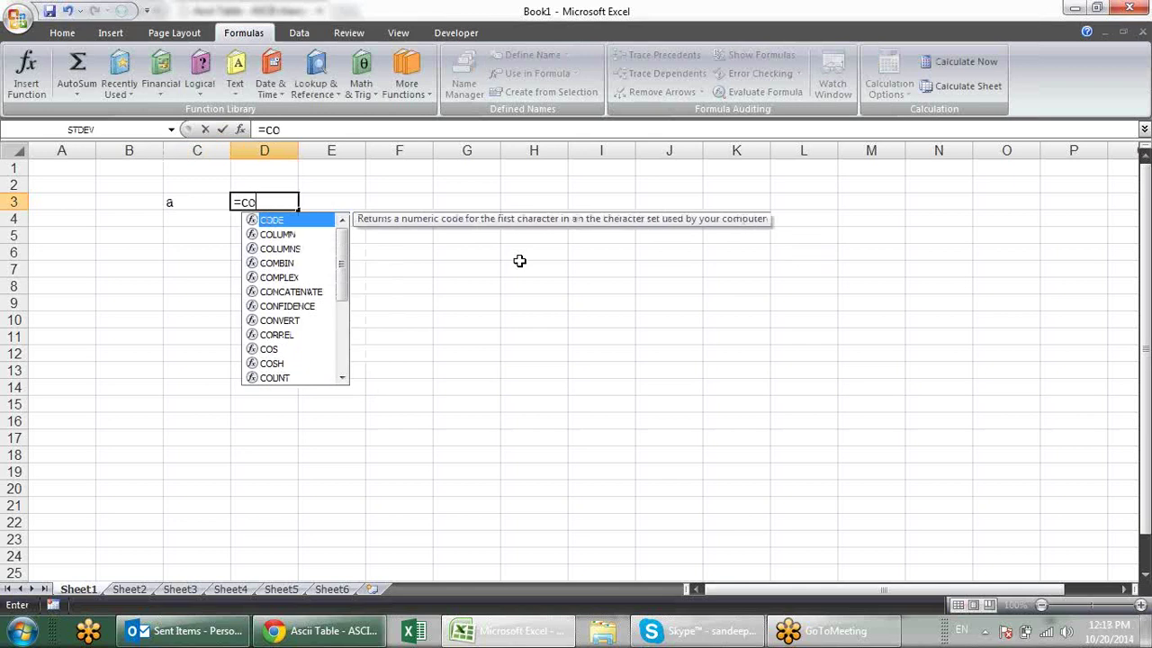
pyautogui.write('d')
pyautogui.press('Tab')
pyautogui.press('Left')
pyautogui.press('Return')
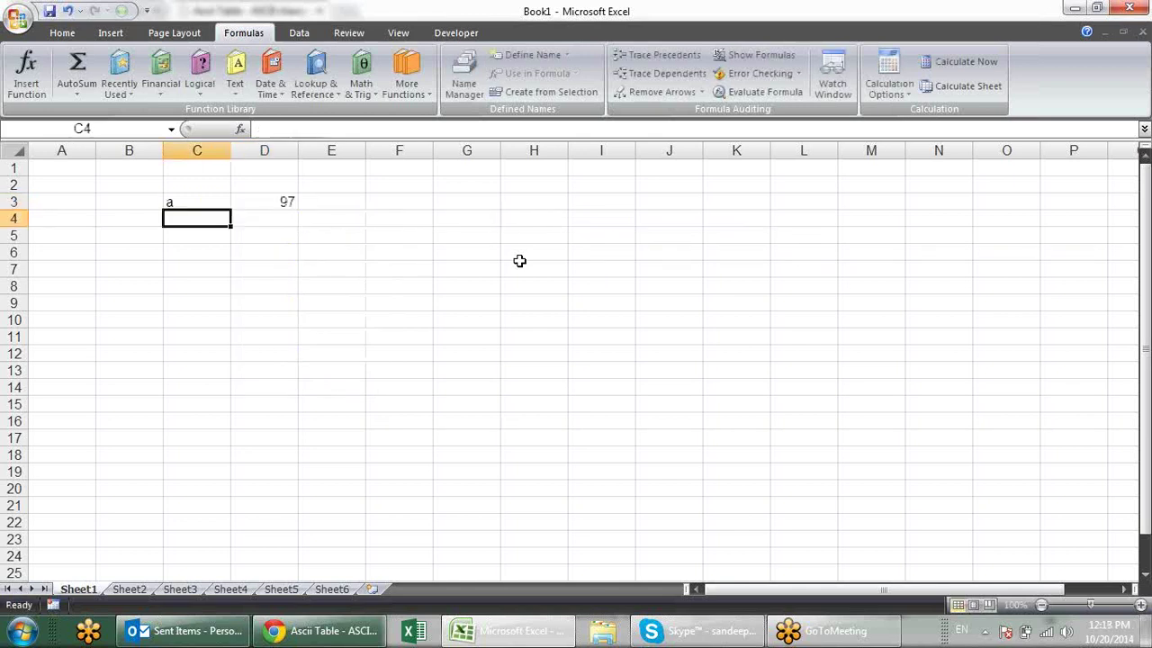
pyautogui.write('A')
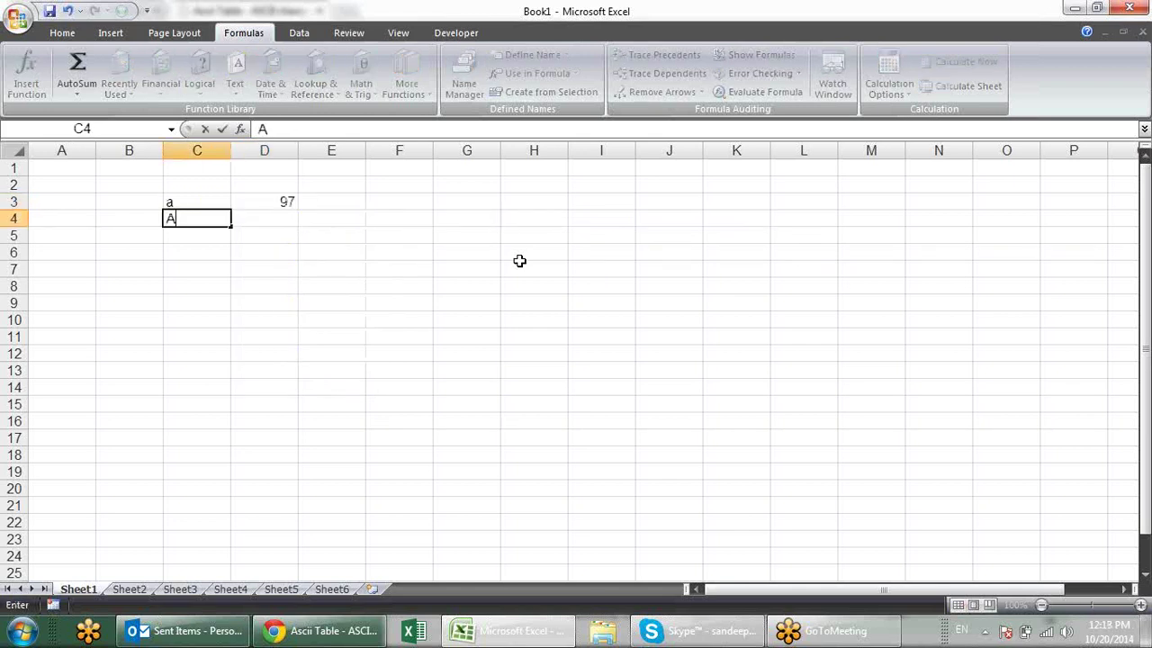
pyautogui.press('Escape')
pyautogui.press('Up')
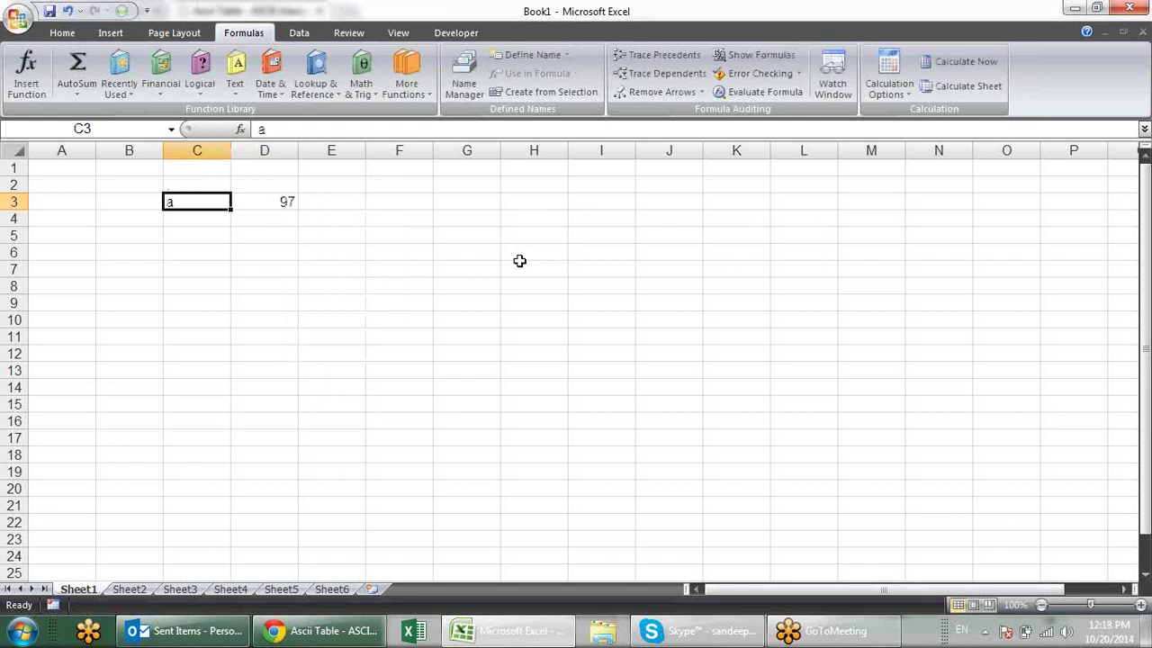
pyautogui.write('A')
pyautogui.press('Return')
pyautogui.press('Up')
pyautogui.press('Right')
pyautogui.press('Right')
pyautogui.write('=')
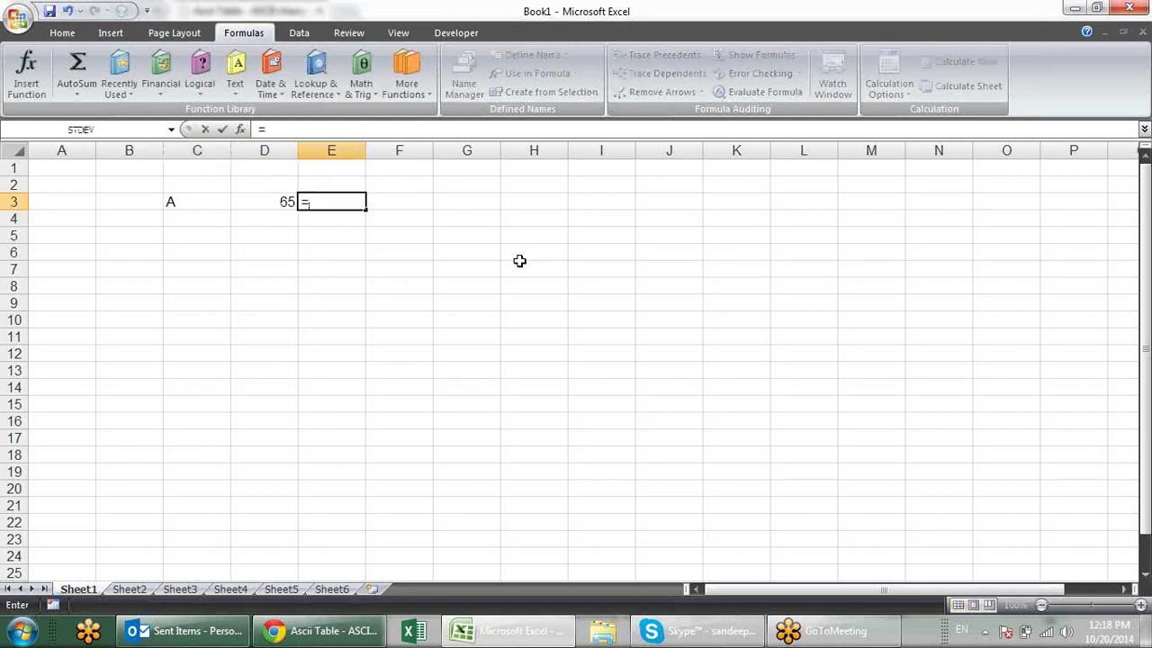
pyautogui.write('cha')
pyautogui.press('Tab')
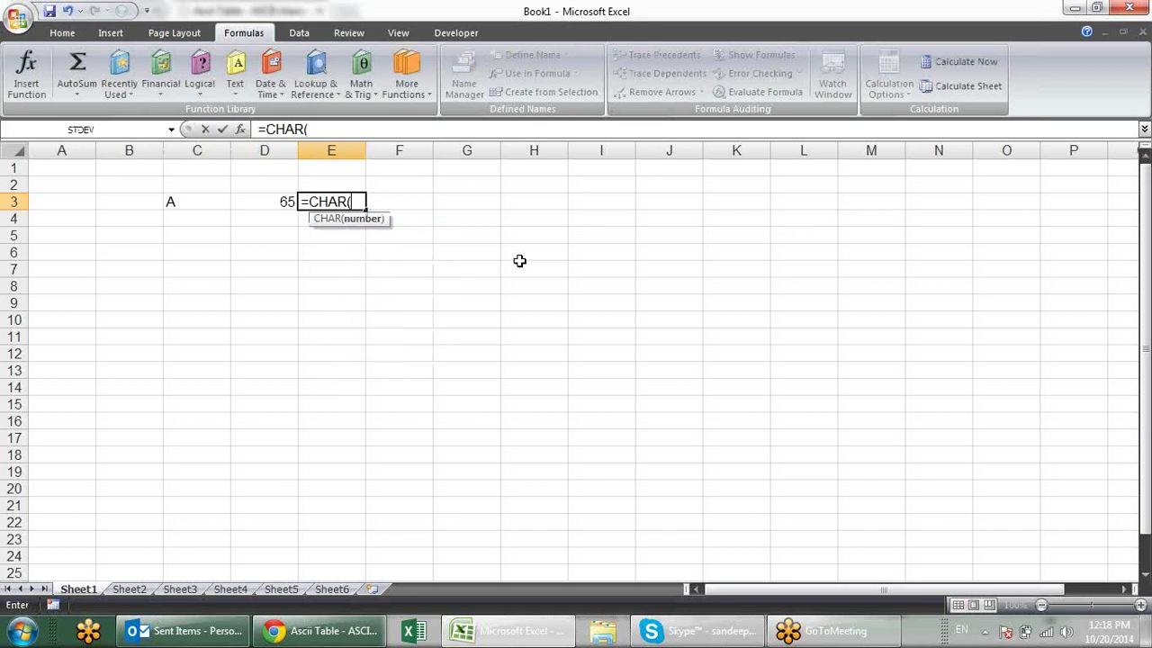
pyautogui.write('d3')
pyautogui.press('Return')
pyautogui.press('Up')
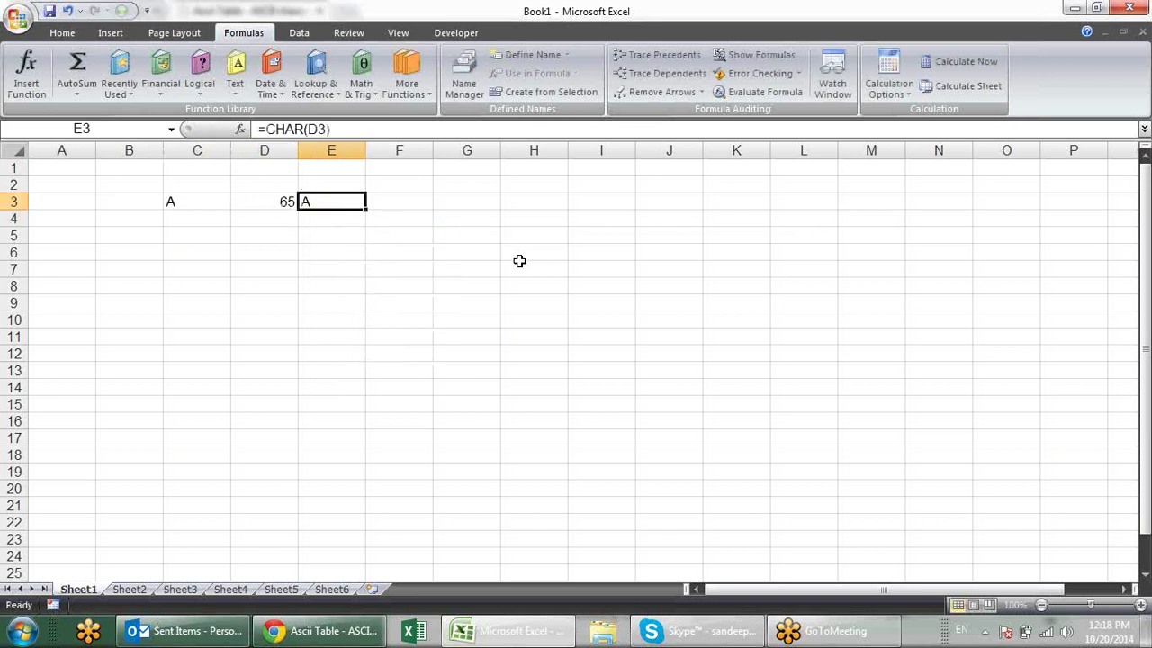
pyautogui.press('Left')
pyautogui.press('Left')
pyautogui.write('b')
pyautogui.press('Return')
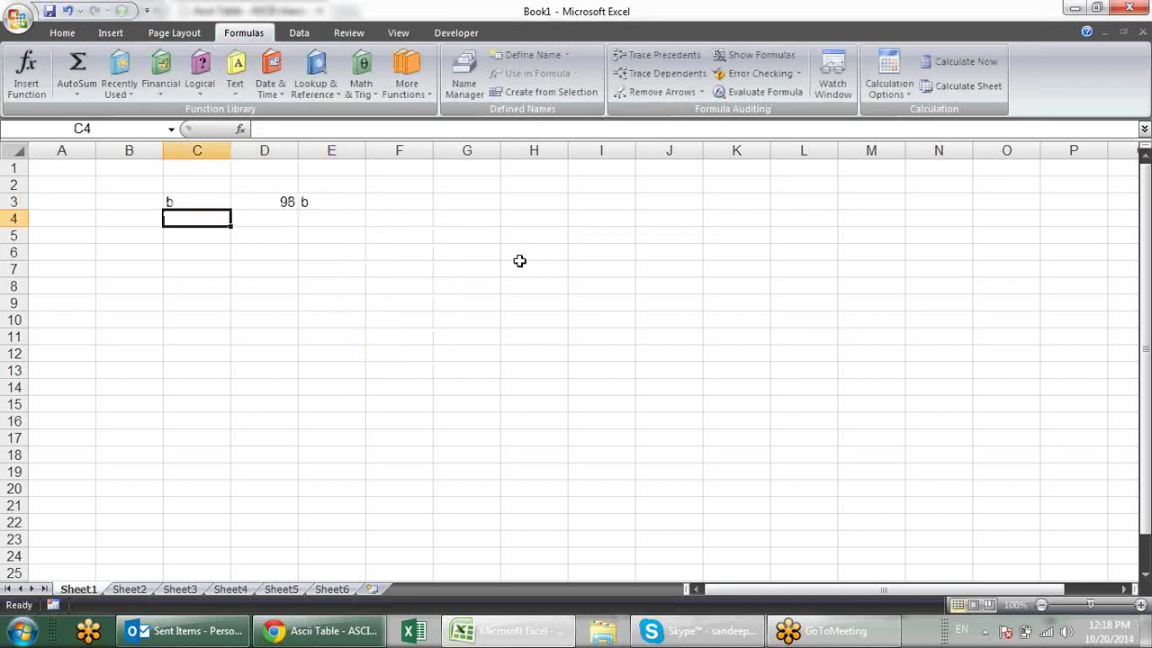
pyautogui.press('Right')
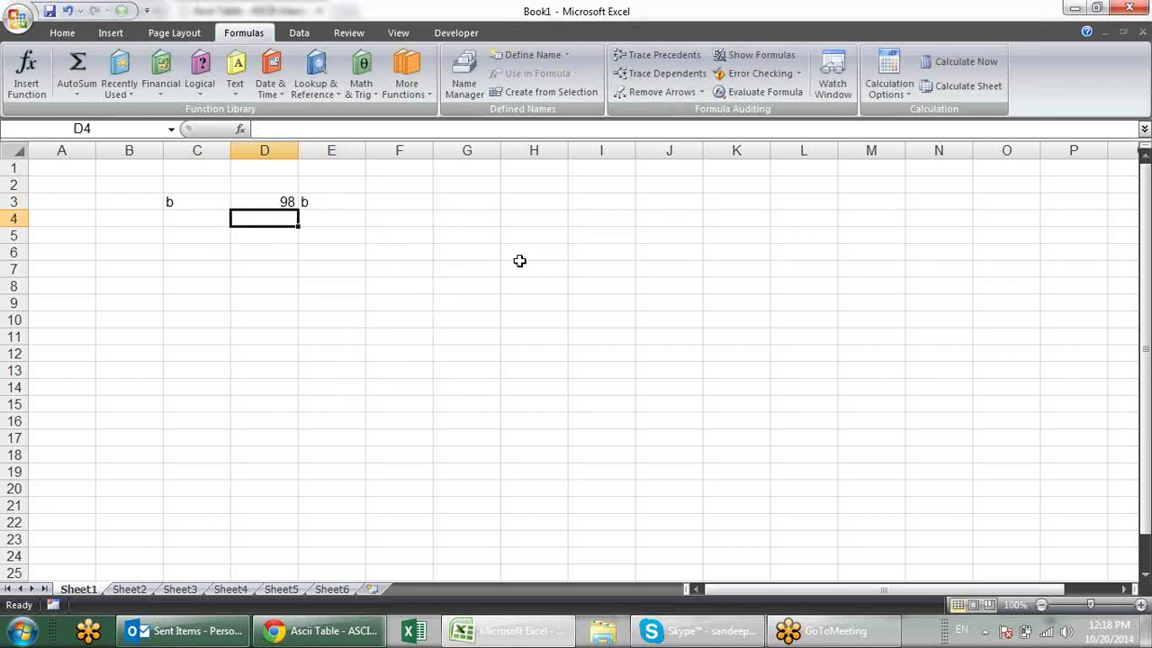
pyautogui.press('Up')
pyautogui.press('Left')
pyautogui.press('Left')
pyautogui.press('Right')
pyautogui.hotkey('shift', 'Right')
pyautogui.hotkey('shift', 'Right')
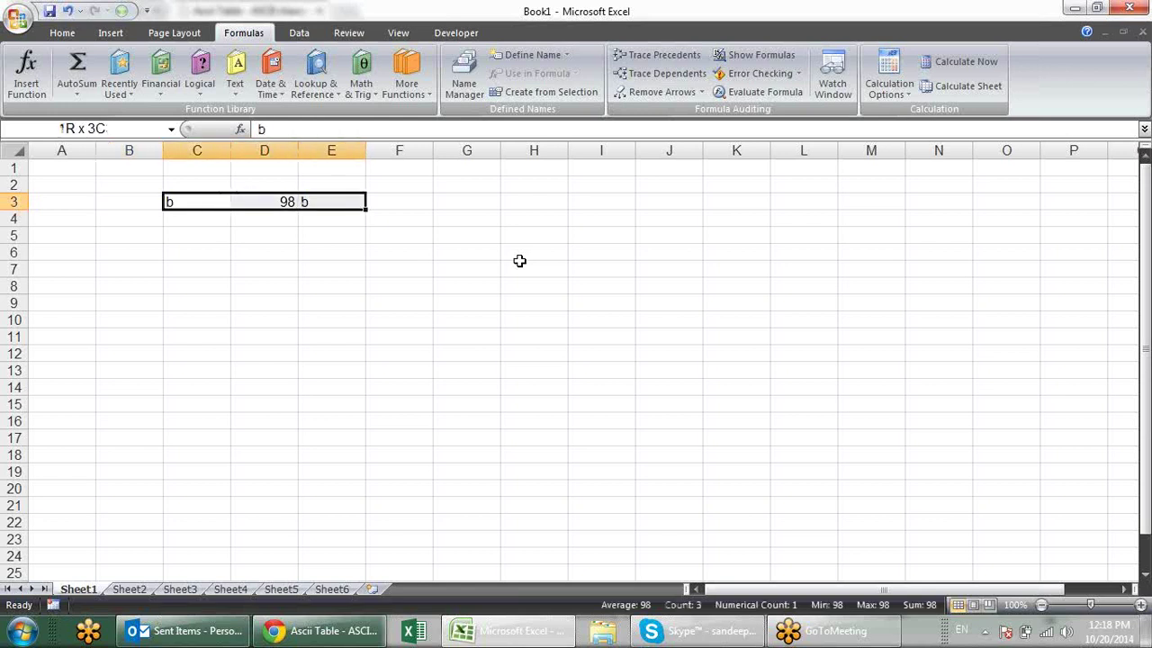
pyautogui.press('Delete')
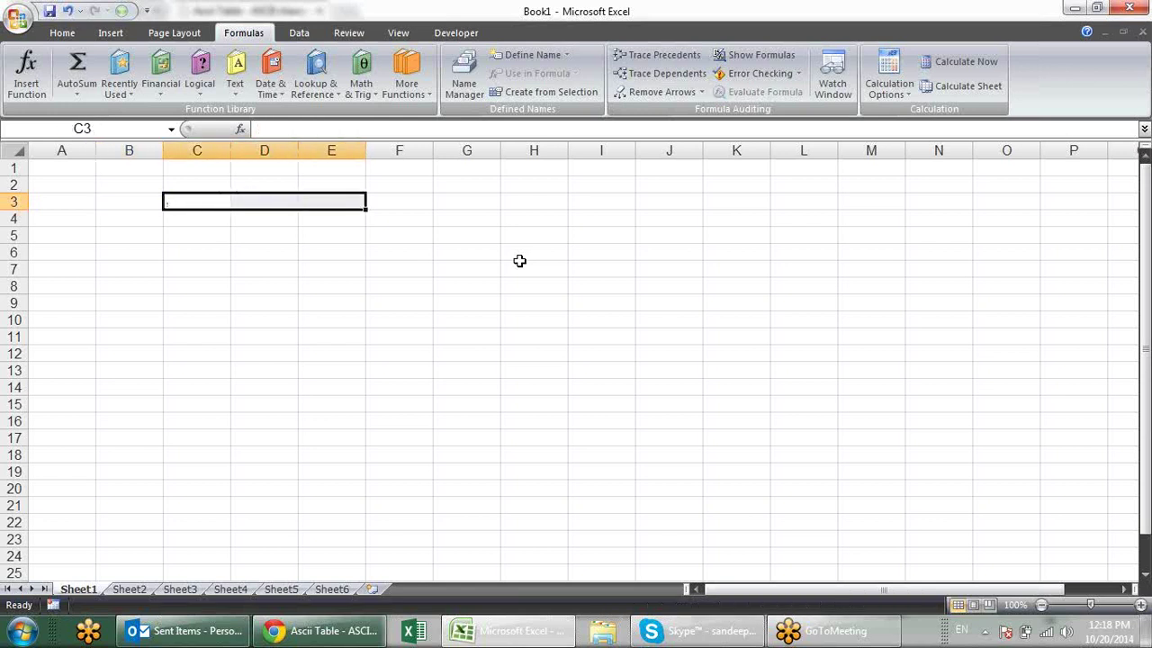
# Step: Enter A and B in C3:C4 and fill the letters down through R in C20
pyautogui.press('Left')
pyautogui.press('Right')
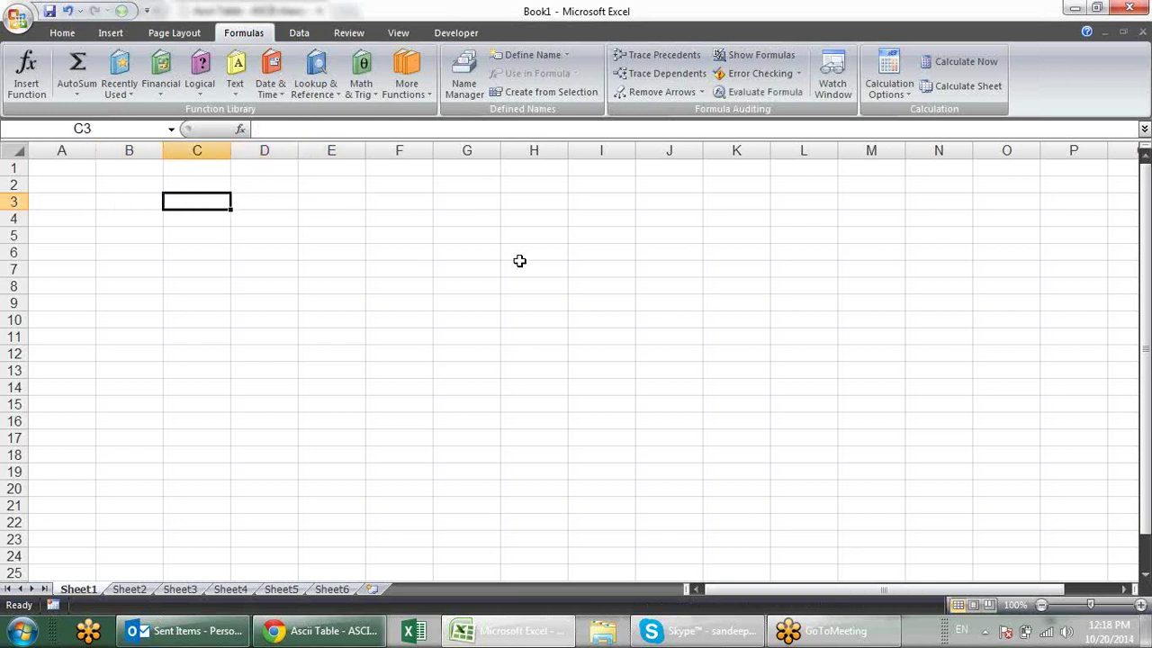
pyautogui.write('A')
pyautogui.press('Return')
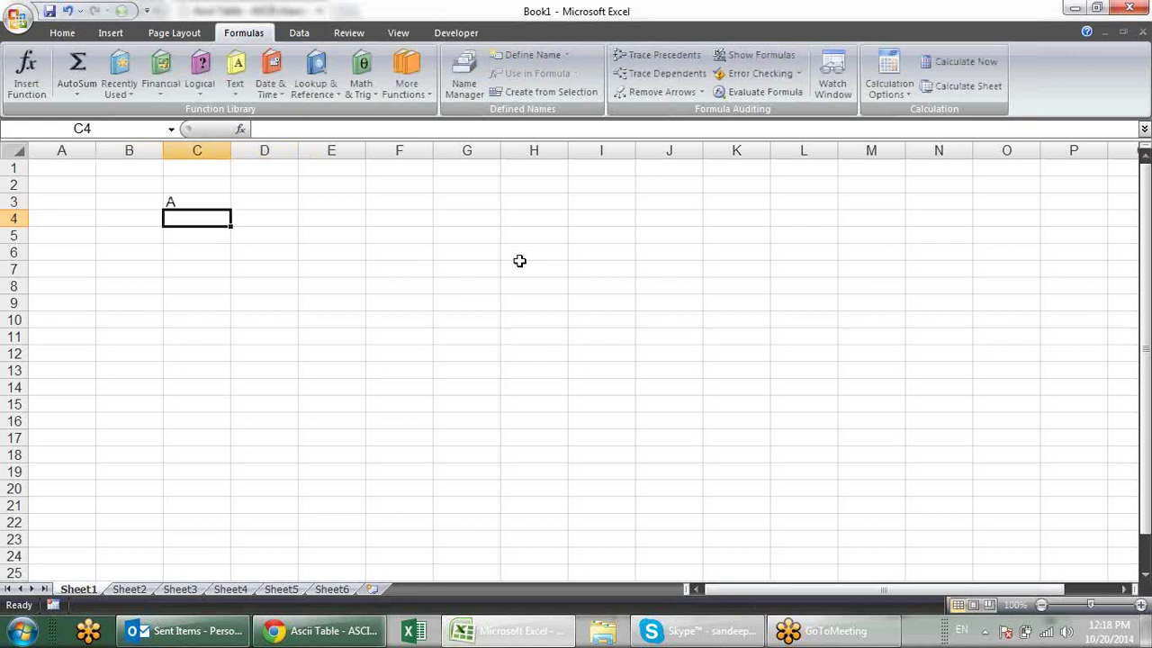
pyautogui.write('B')
pyautogui.press('Return')
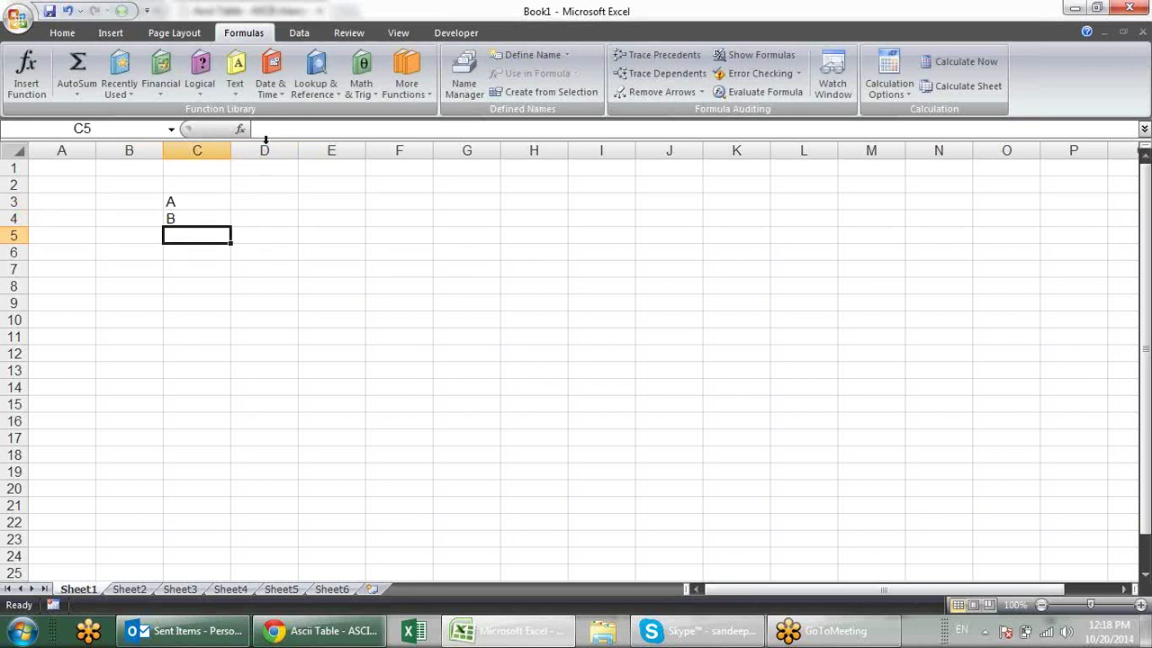
pyautogui.moveTo(202, 198); pyautogui.dragTo(214, 494)
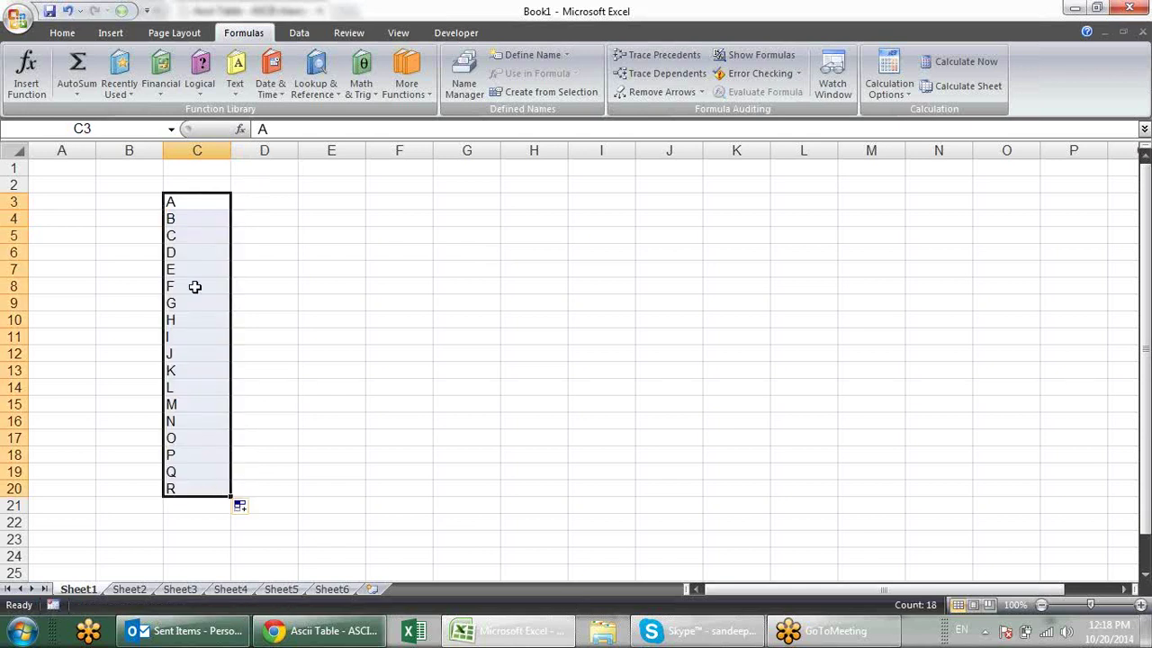
pyautogui.click(18, 19)
# Step: Delete the lowercase a–m custom fill list in Excel Options and close the dialogs
pyautogui.click(248, 388)
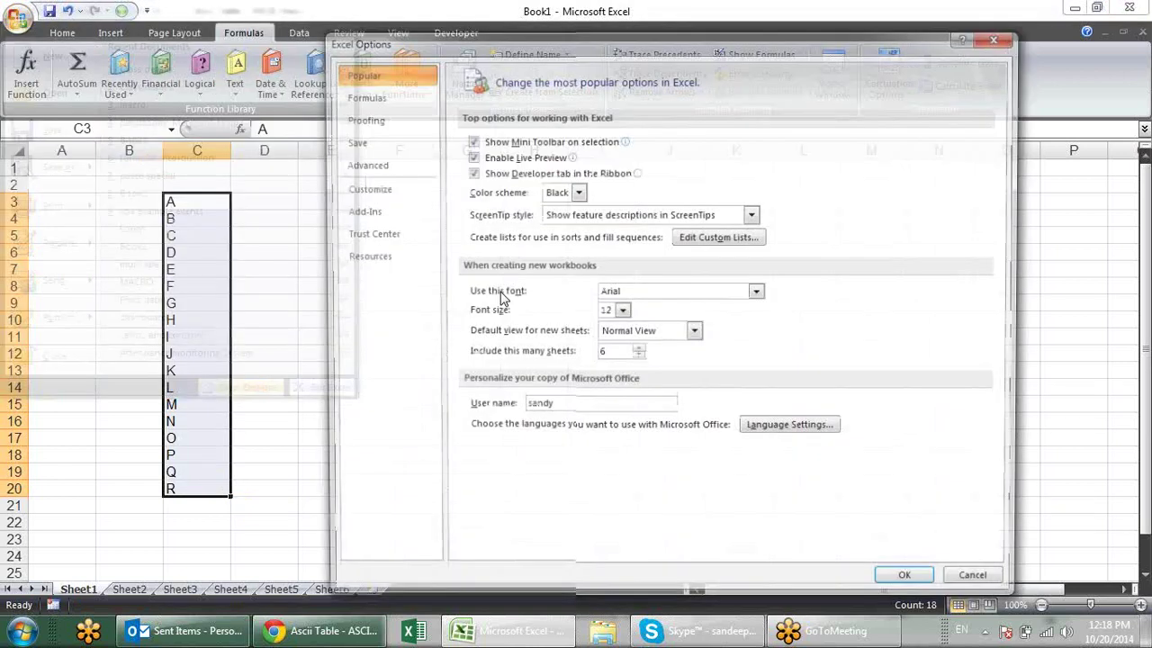
pyautogui.click(684, 237)
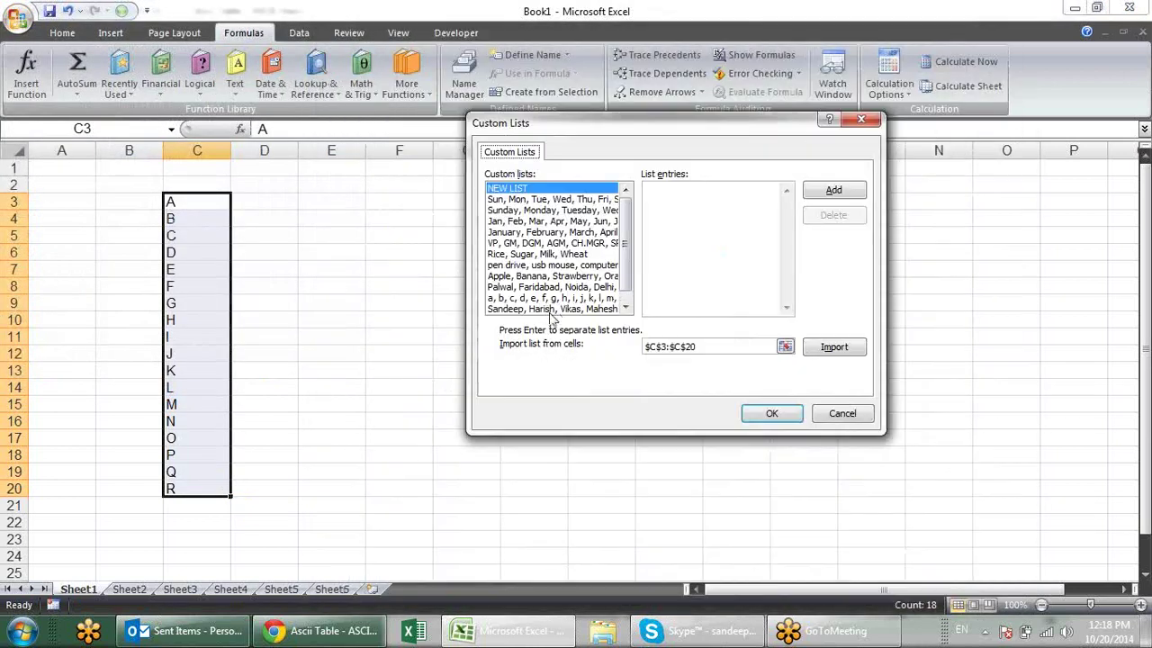
pyautogui.click(544, 298)
pyautogui.click(829, 220)
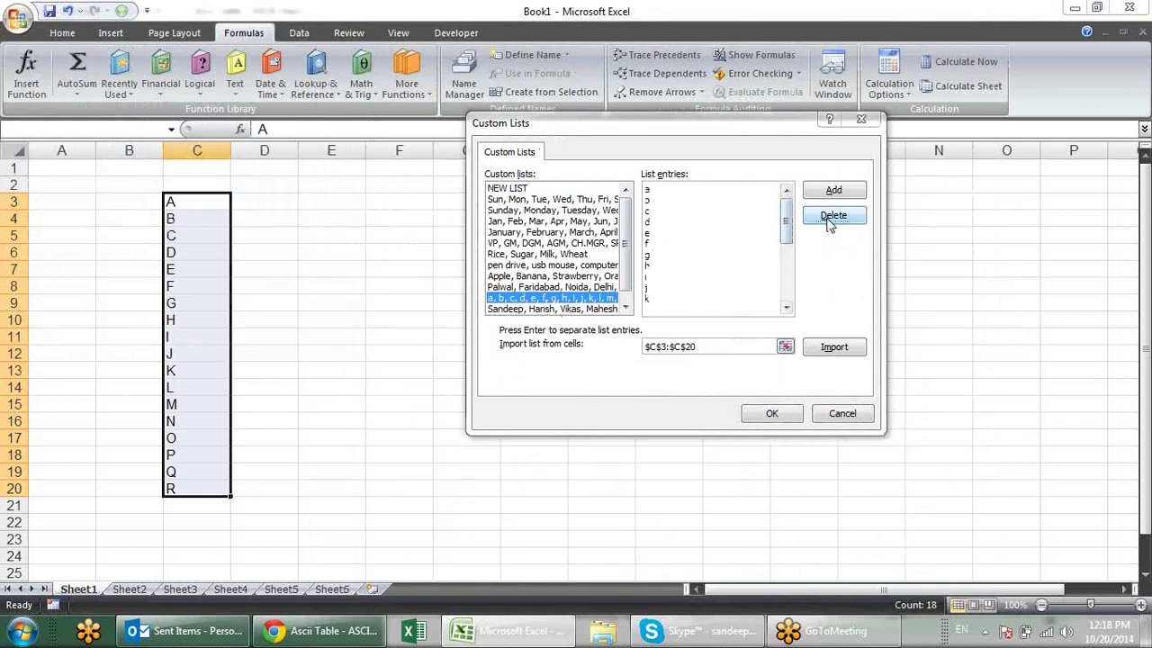
pyautogui.click(545, 358)
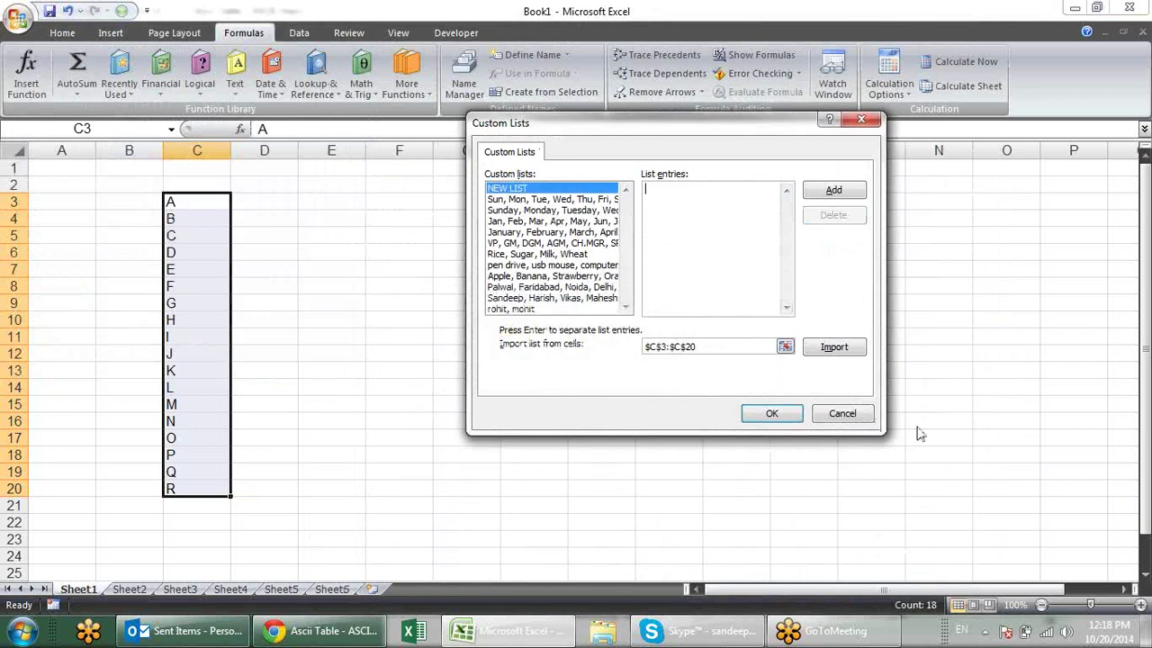
pyautogui.click(772, 413)
pyautogui.click(911, 583)
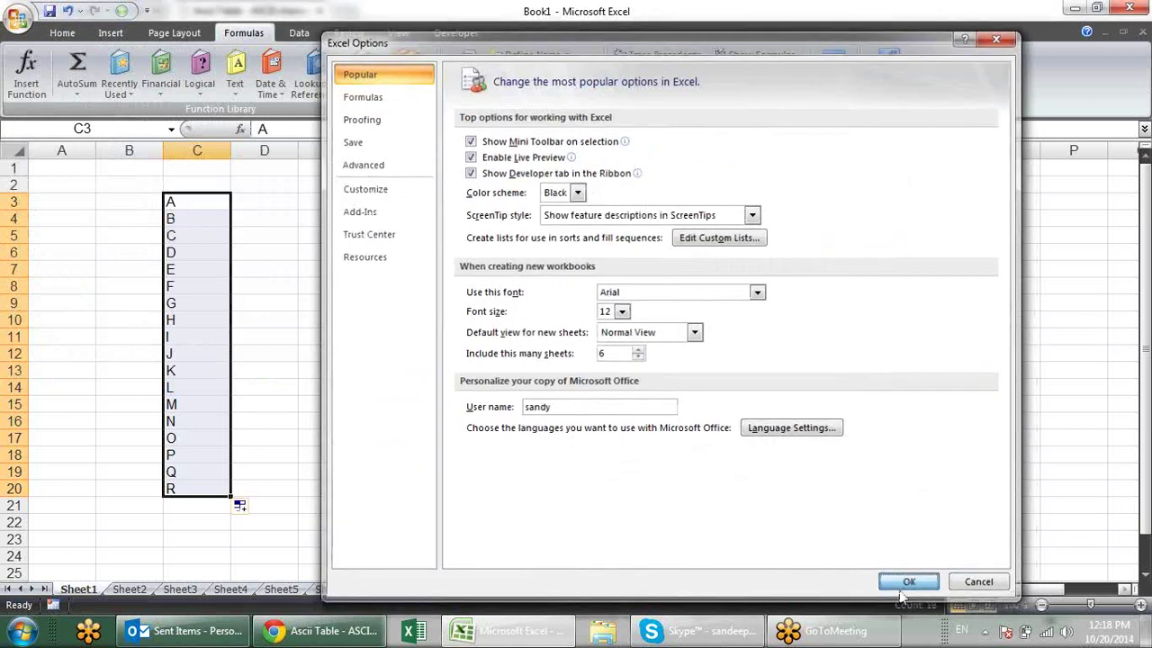
pyautogui.click(310, 198)
# Step: Enter a and b in E3:E4 and repeat the pattern down to row 17
pyautogui.write('a')
pyautogui.press('Return')
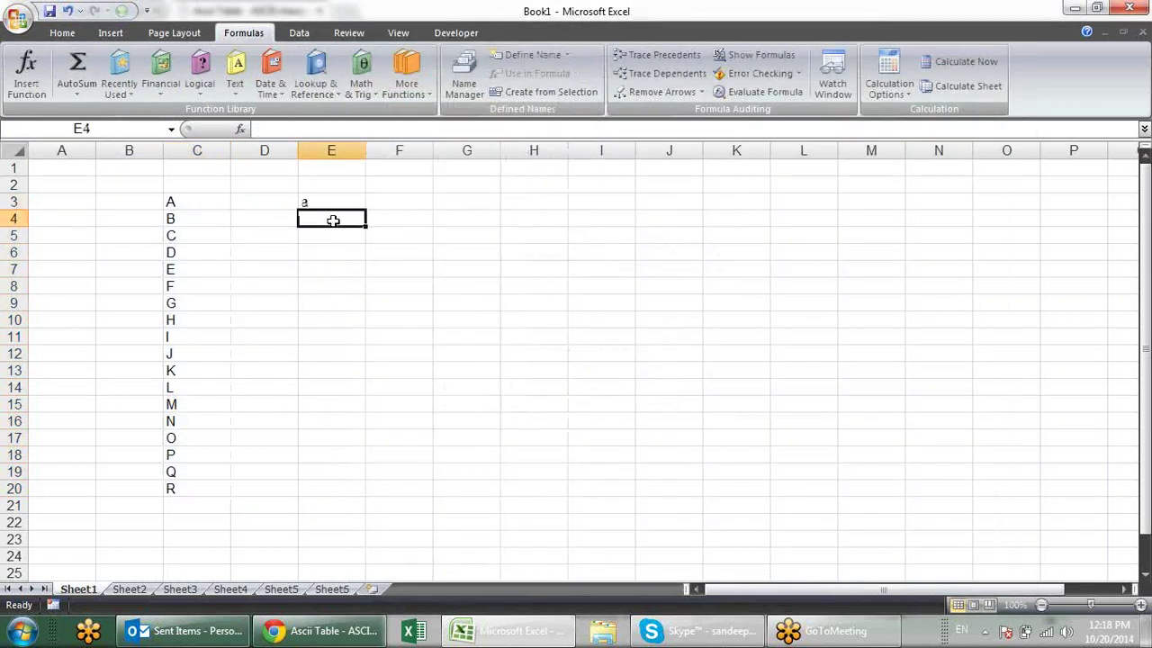
pyautogui.write('b')
pyautogui.press('Return')
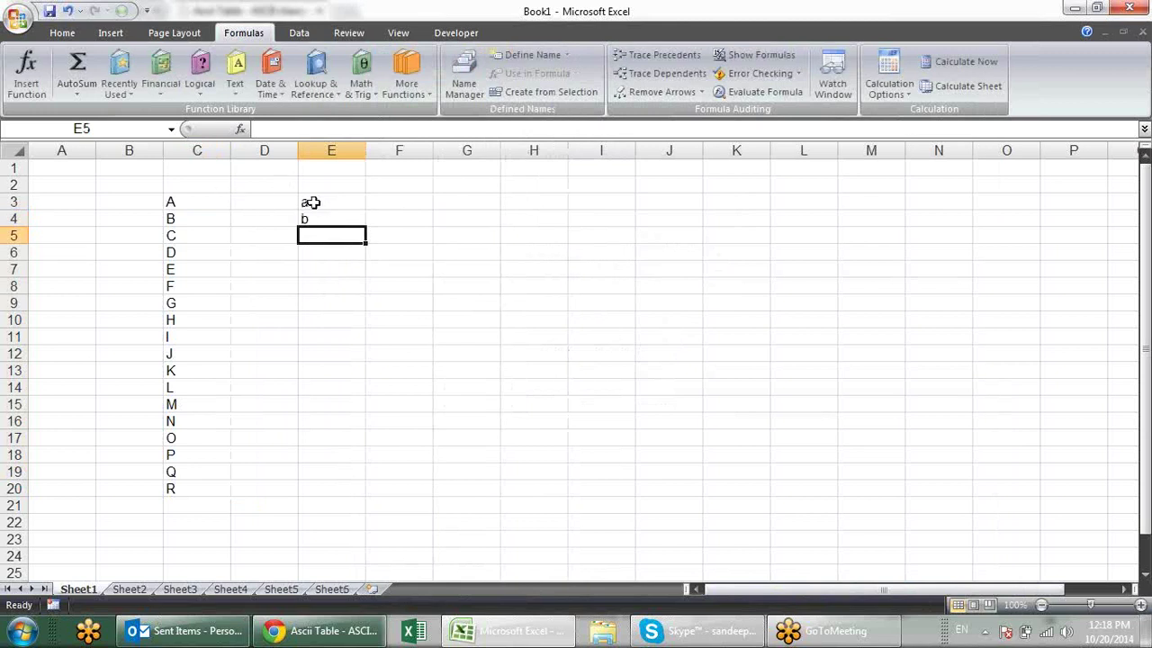
pyautogui.moveTo(307, 202); pyautogui.dragTo(360, 454)
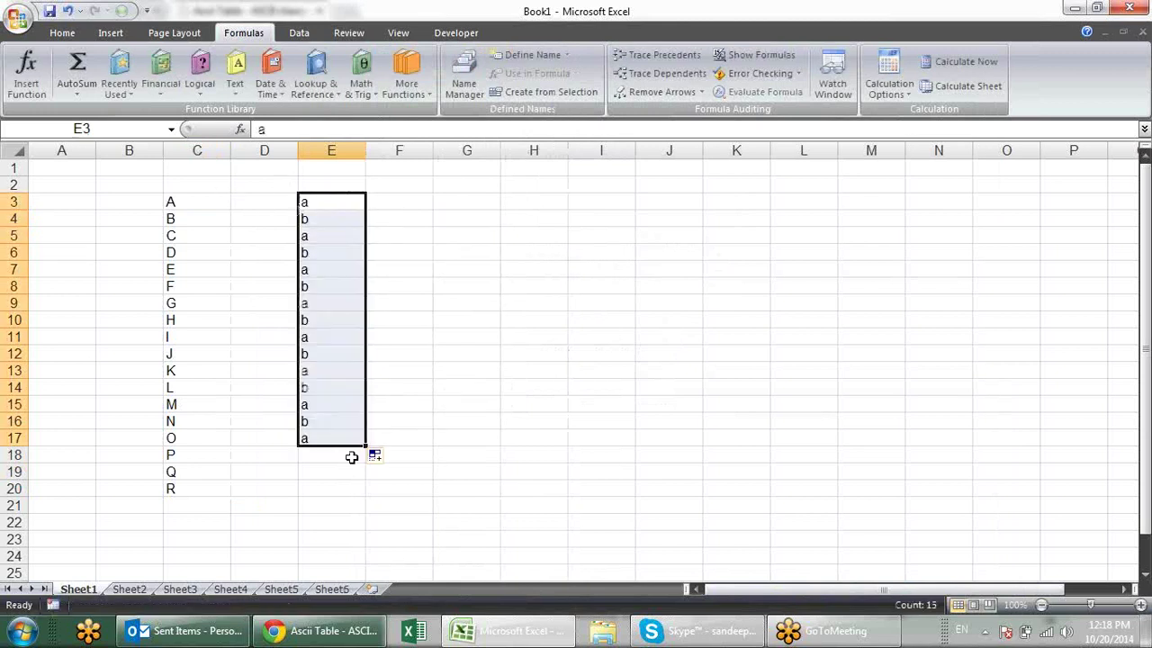
# Step: Clear C3:E20 and enter a fresh capital A in C3
pyautogui.moveTo(166, 200); pyautogui.dragTo(326, 484)
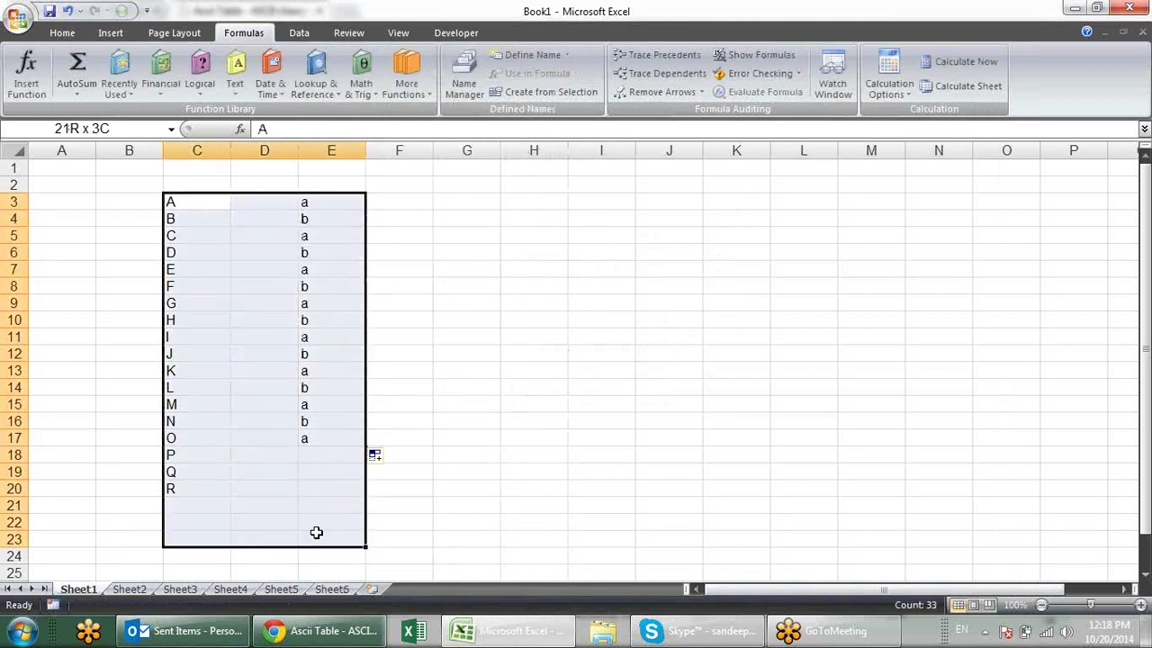
pyautogui.press('Delete')
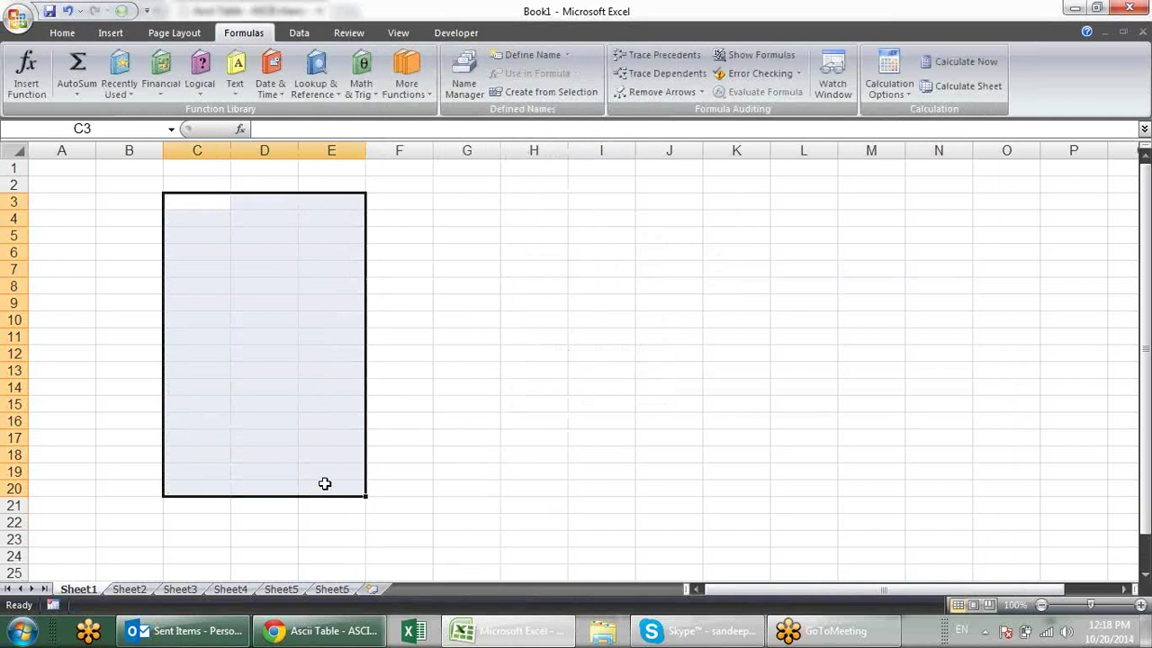
pyautogui.click(441, 264)
pyautogui.click(207, 184)
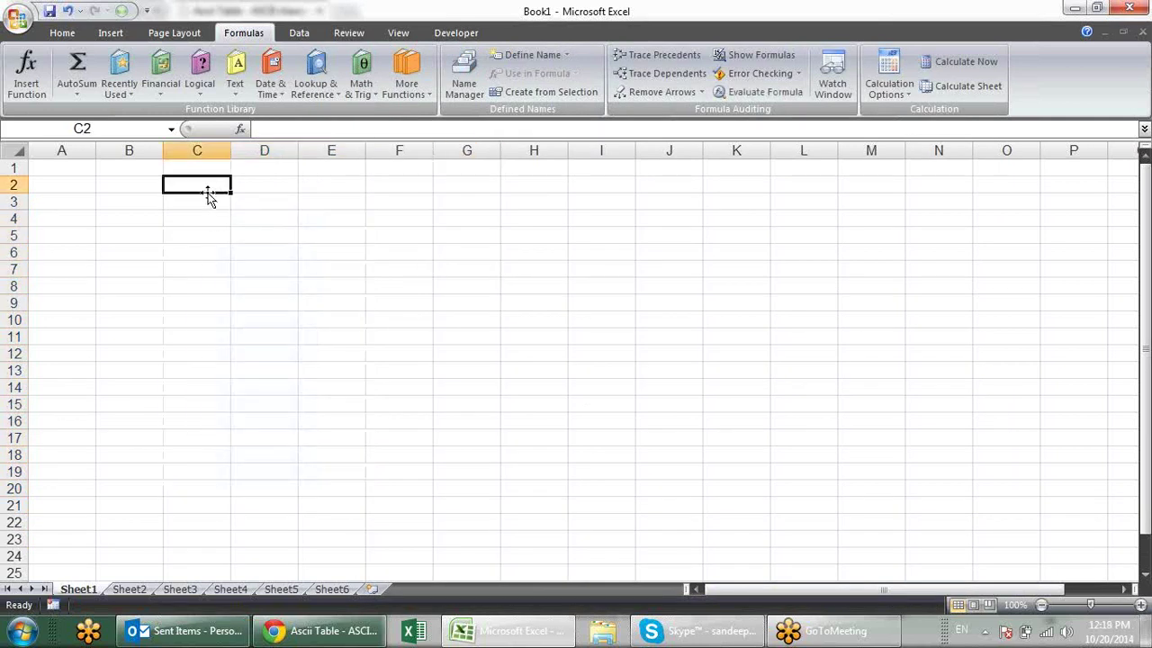
pyautogui.click(203, 208)
pyautogui.write('A')
pyautogui.press('Return')
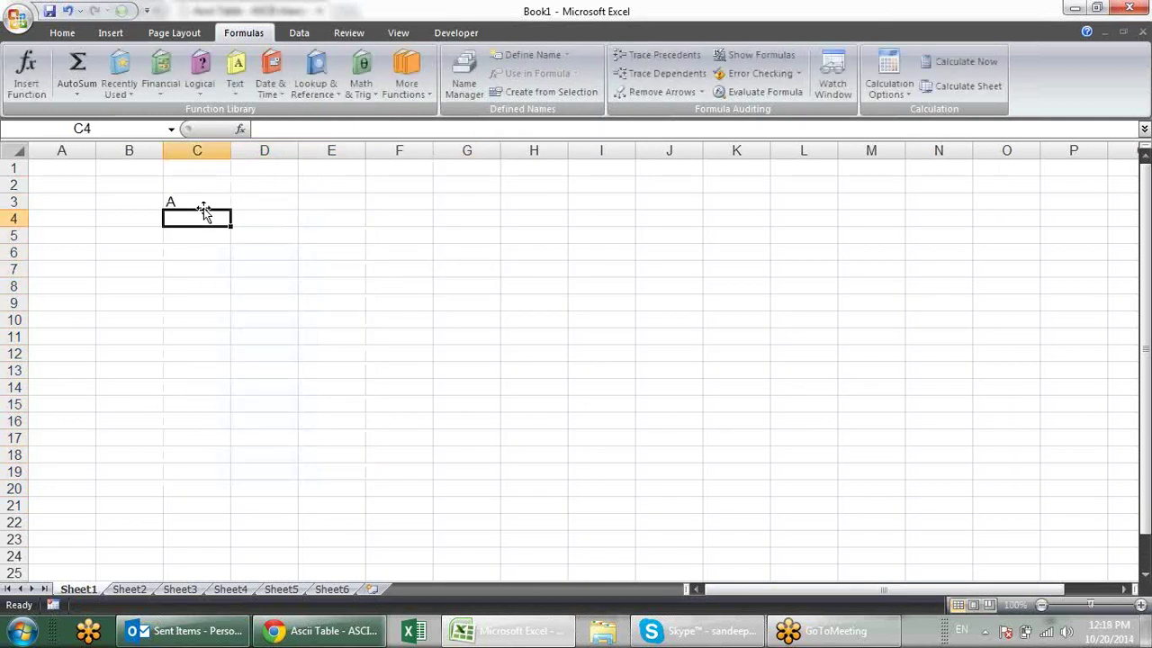
pyautogui.write('=')
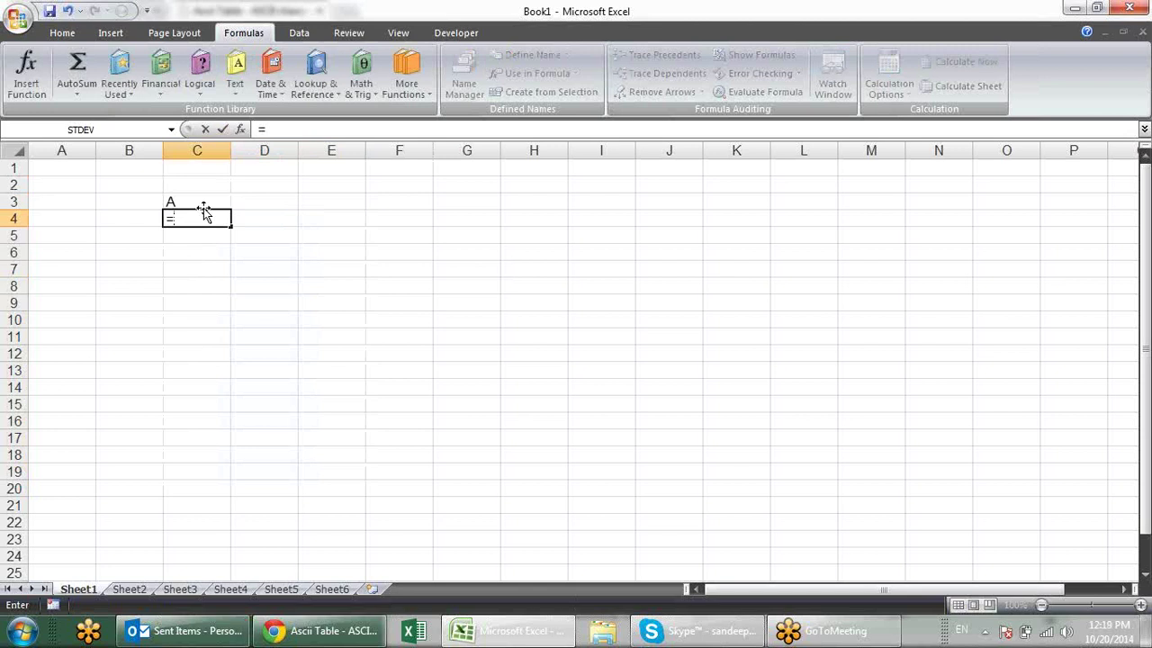
pyautogui.write('COD')
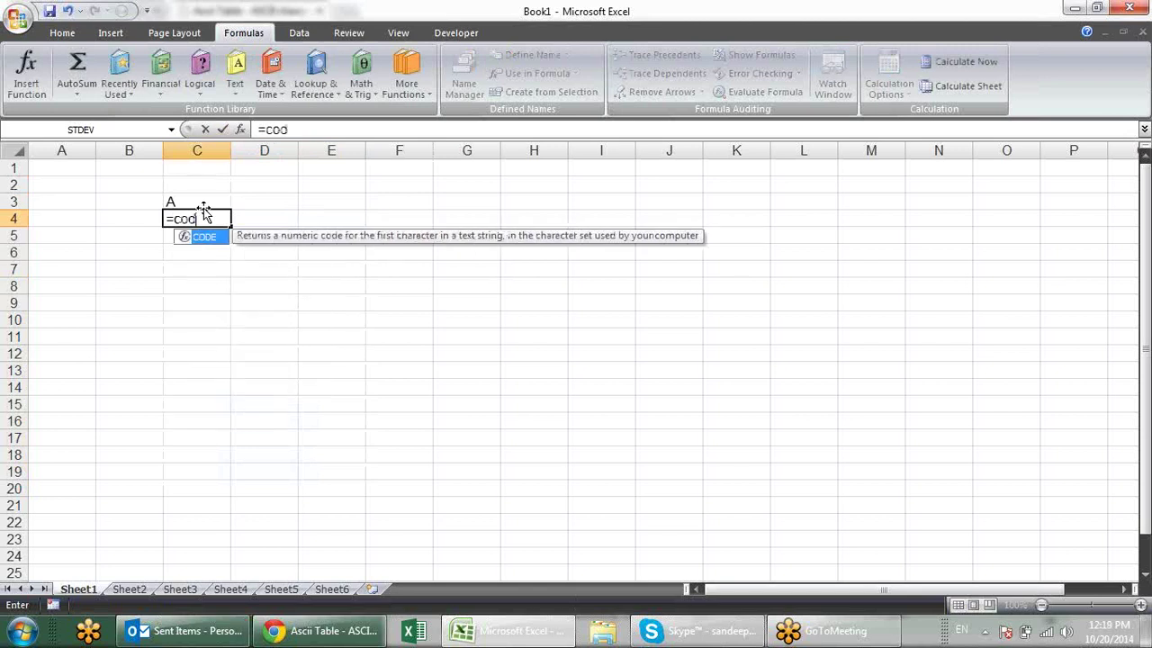
# Step: Complete =CODE(C3) in C4 so it returns 65
pyautogui.press('Tab')
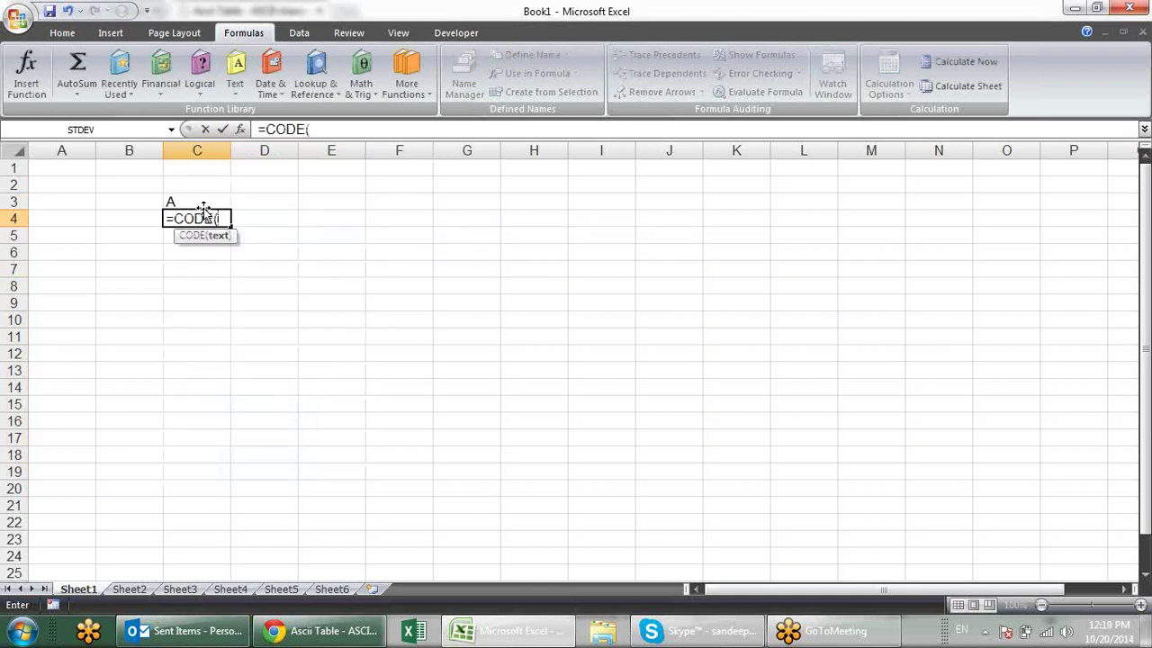
pyautogui.press('Return')
pyautogui.press('Return')
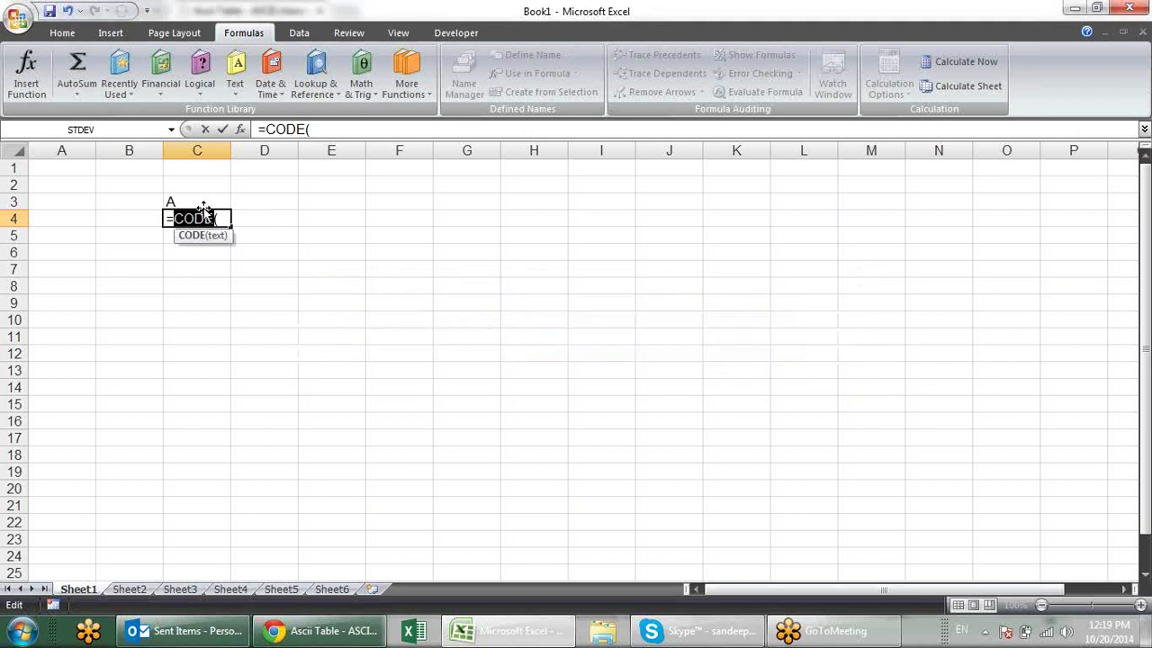
pyautogui.click(226, 218)
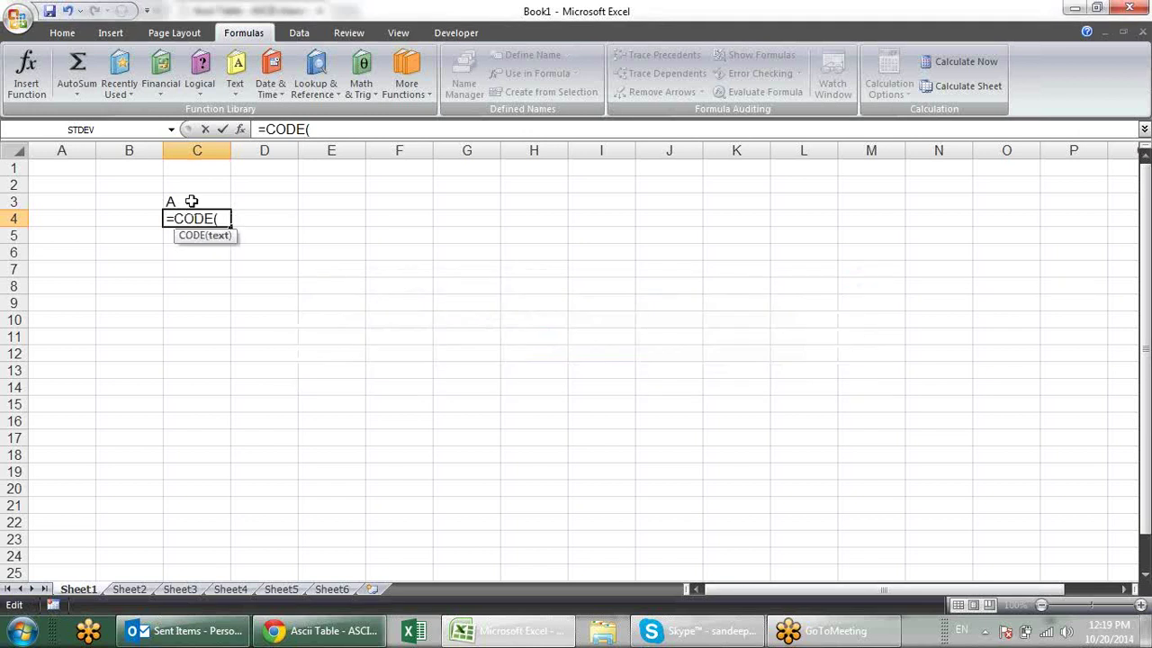
pyautogui.click(193, 202)
pyautogui.write(')')
pyautogui.press('Return')
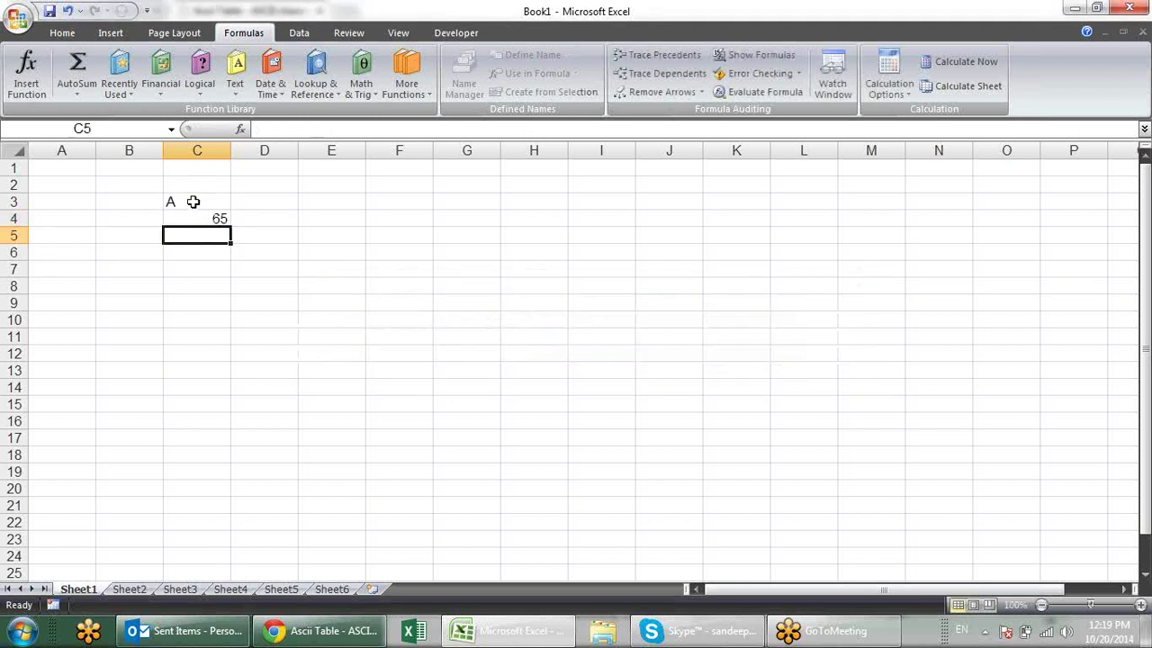
pyautogui.press('Up')
# Step: Enter =C4+1 in D4 to get 66
pyautogui.press('Right')
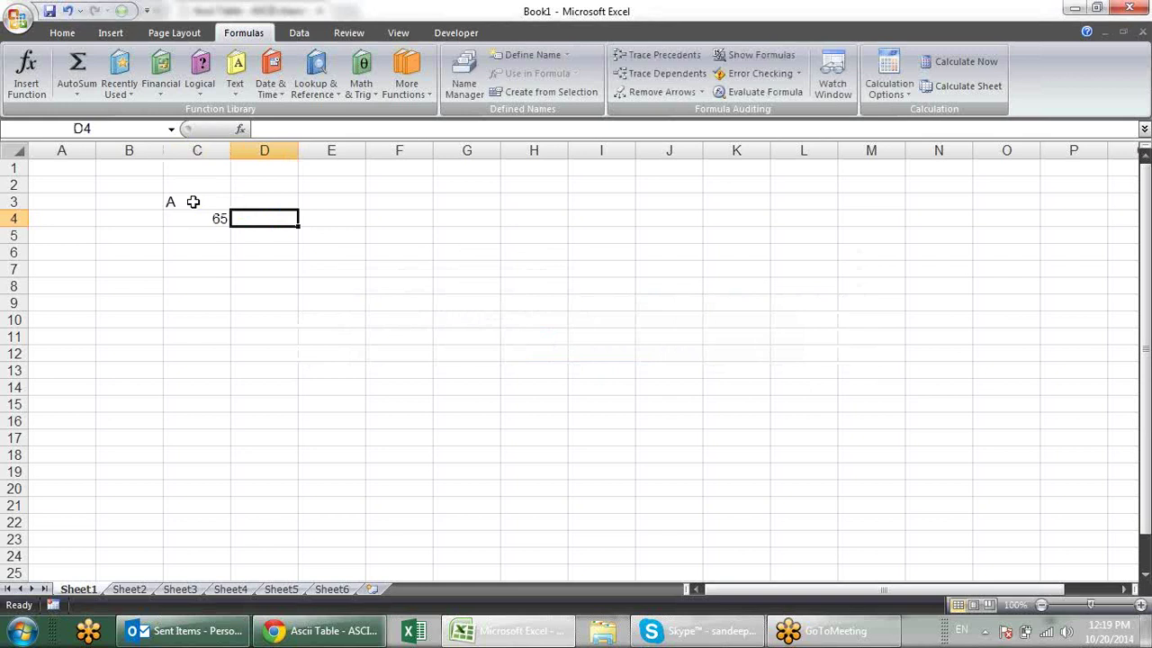
pyautogui.write('=')
pyautogui.press('Left')
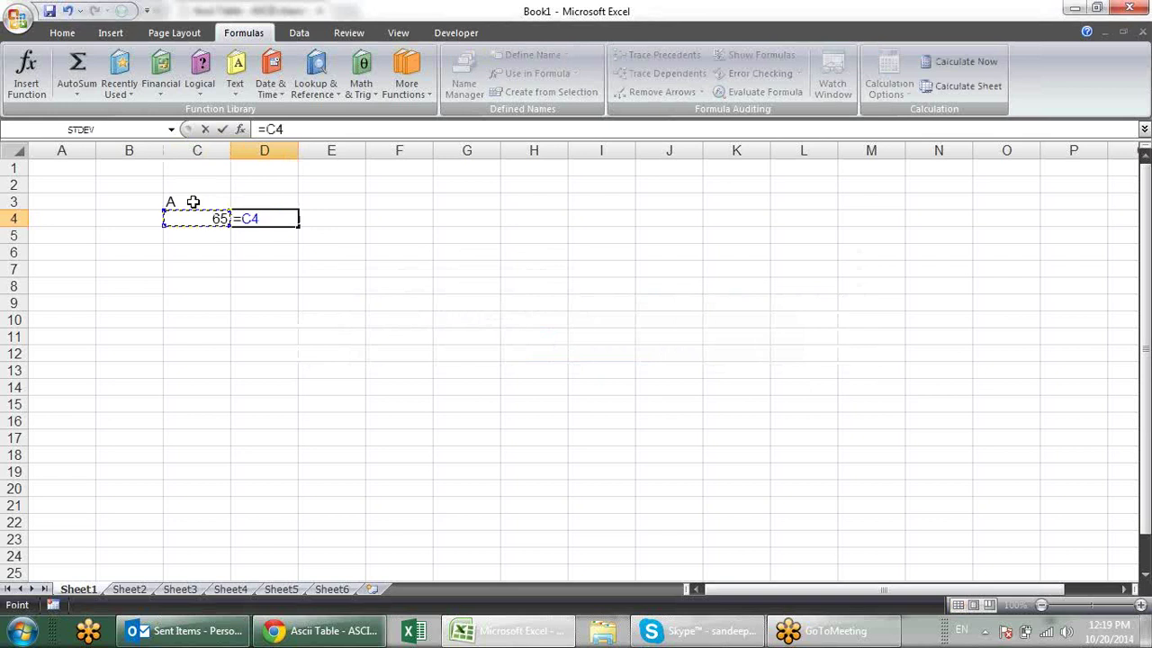
pyautogui.write('+1')
pyautogui.press('Return')
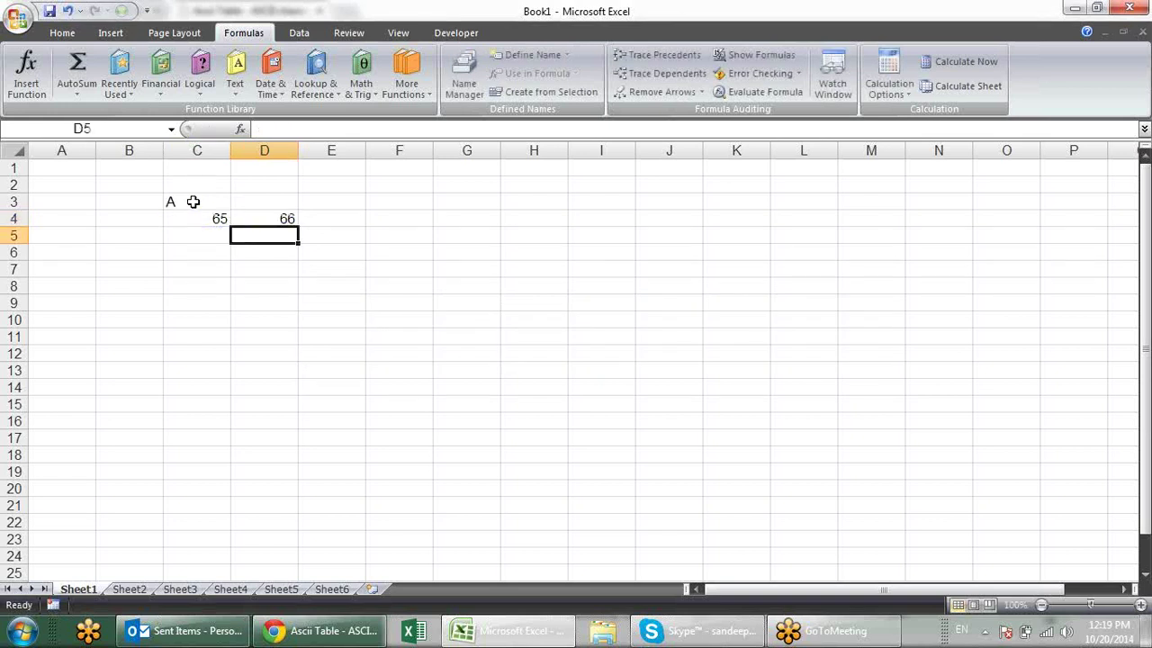
pyautogui.press('Up')
pyautogui.press('Right')
# Step: Enter =CHAR(D4) in E4 to return B, then check the D4 and E4 formulas
pyautogui.write('=')
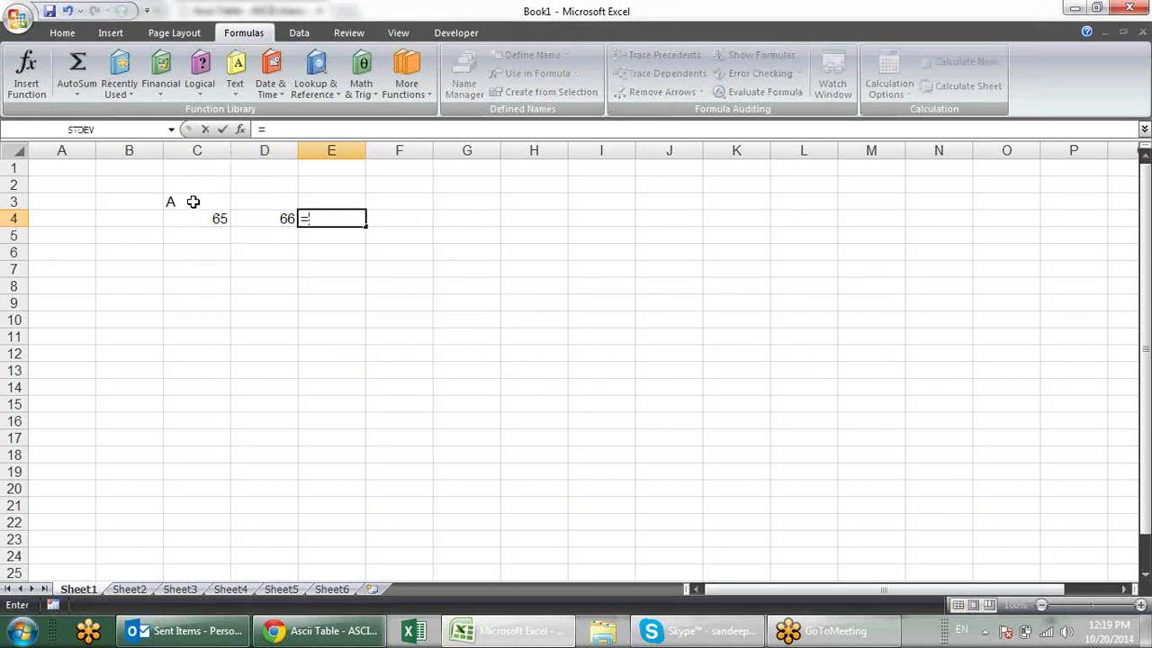
pyautogui.write('char')
pyautogui.press('Tab')
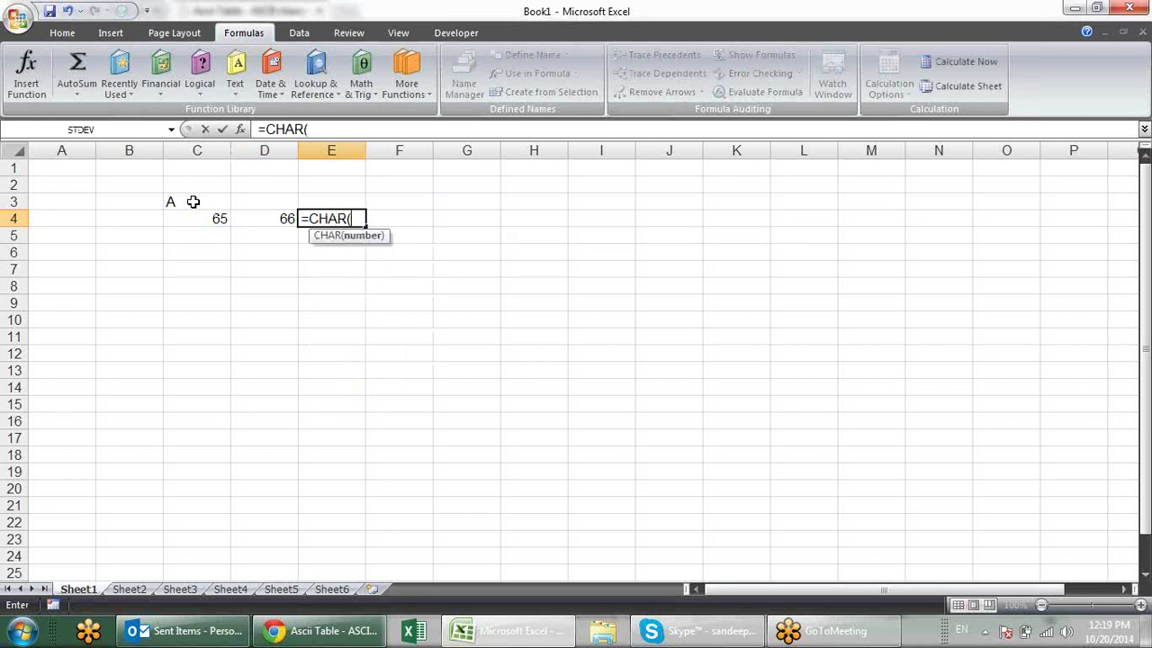
pyautogui.press('Left')
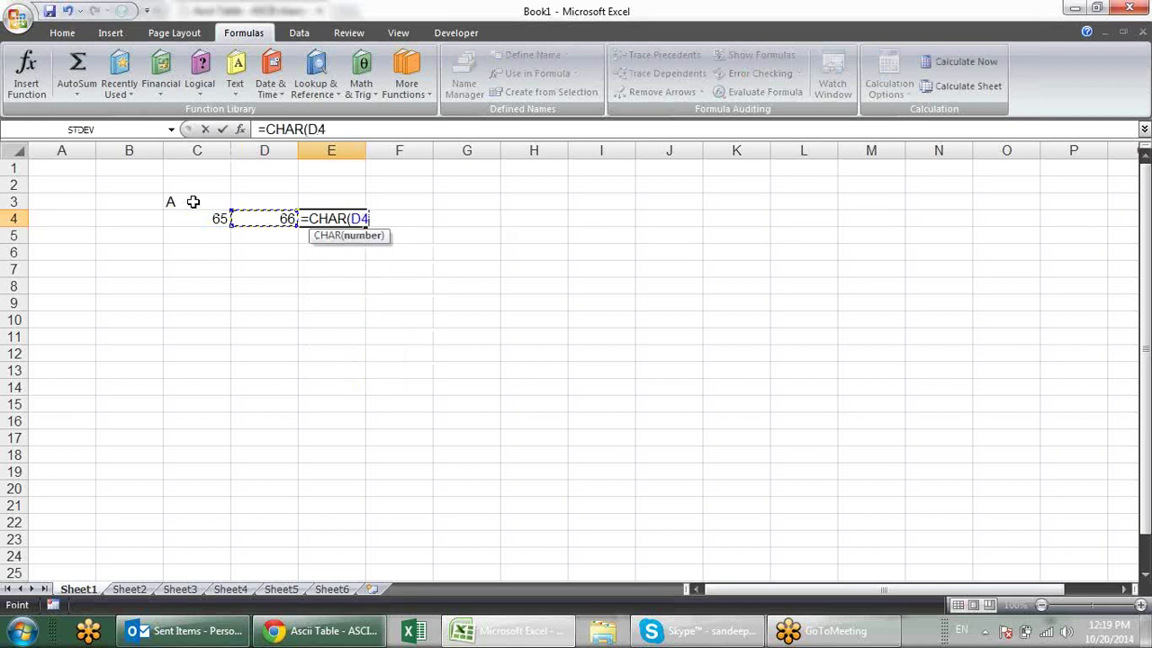
pyautogui.press('Return')
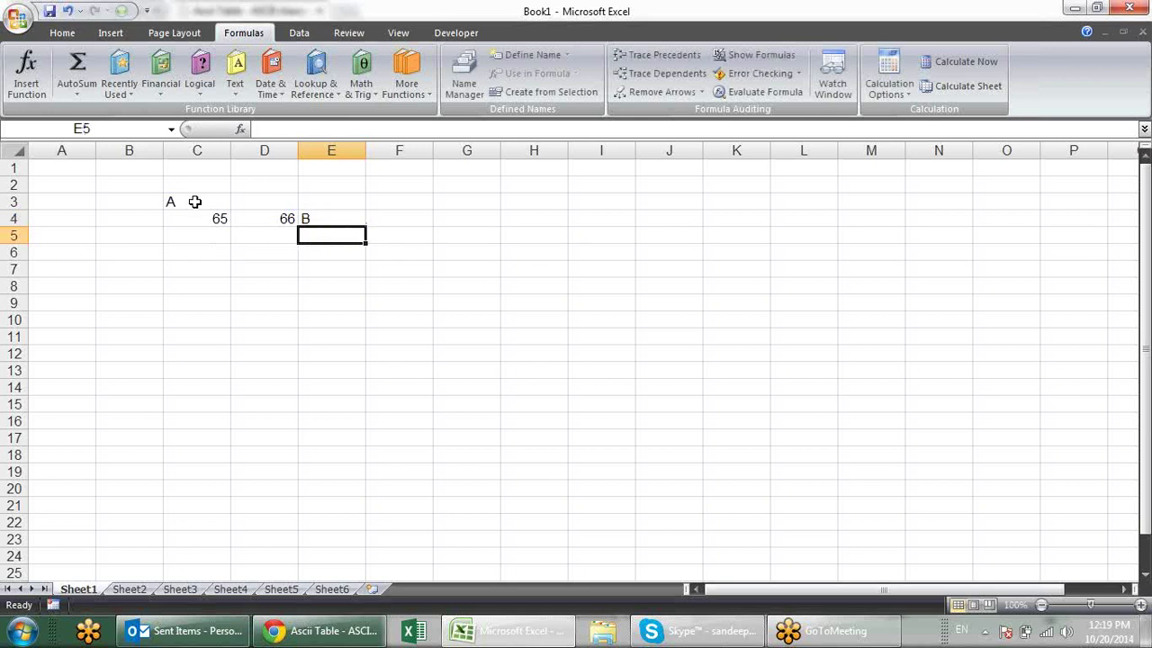
pyautogui.click(267, 217)
pyautogui.click(342, 219)
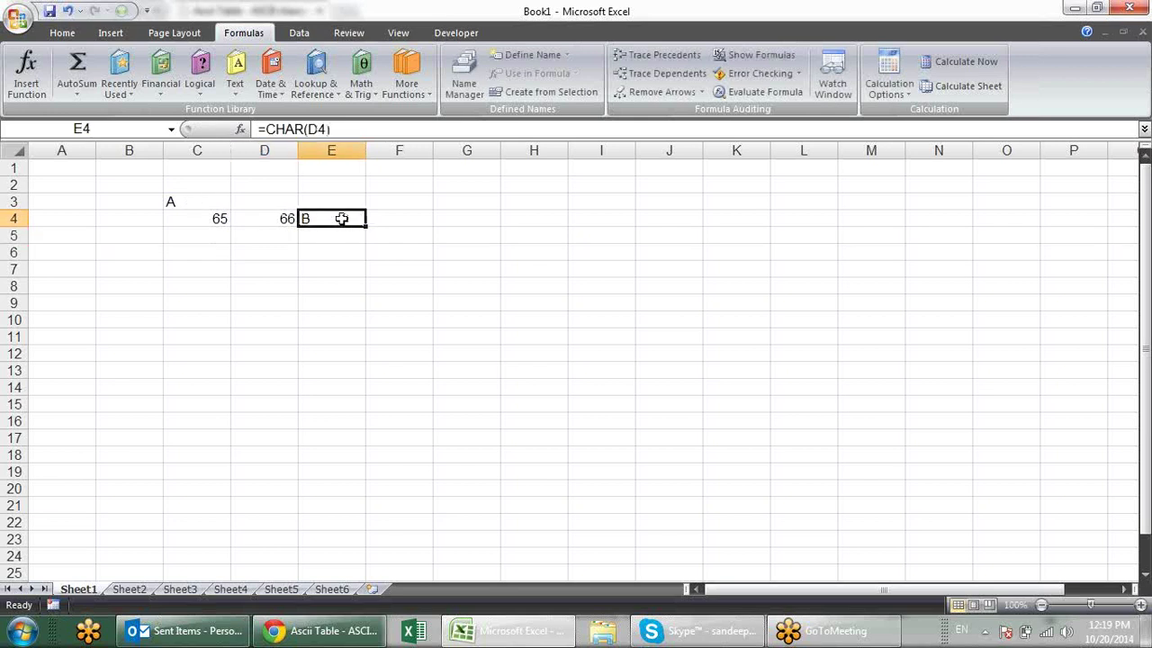
# Step: Try substituting CODE(C3) into the C4 and D4 formulas, then cancel the edits
pyautogui.click(193, 218)
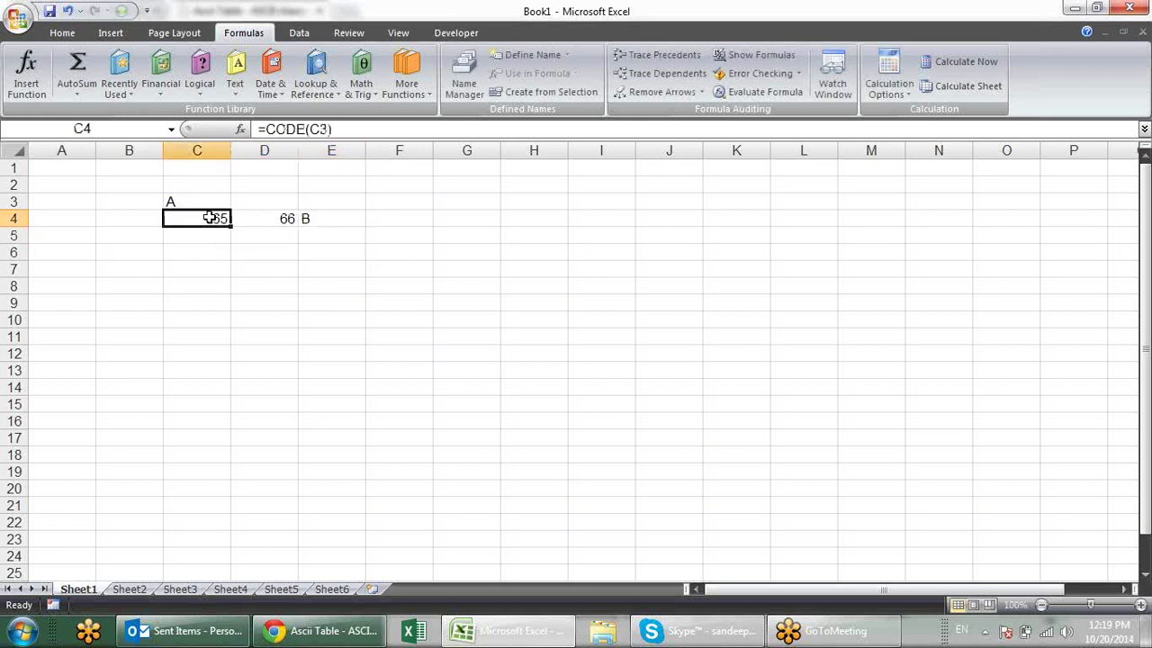
pyautogui.doubleClick(207, 218)
pyautogui.moveTo(237, 218); pyautogui.dragTo(217, 218)
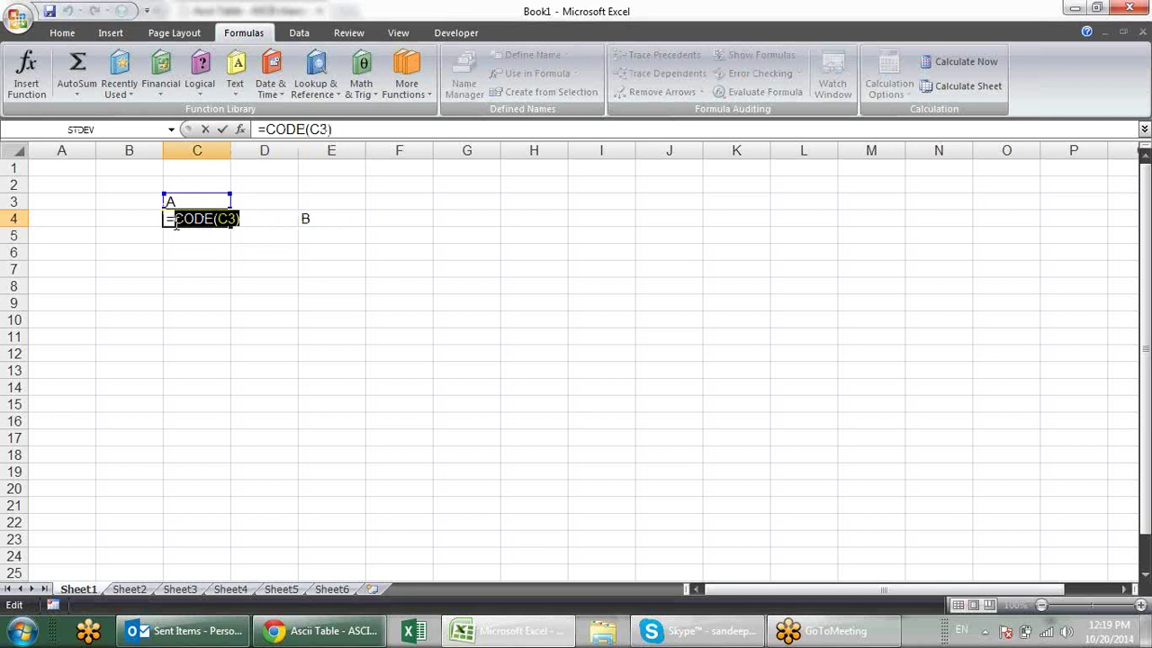
pyautogui.press('Escape')
pyautogui.click(287, 221)
pyautogui.doubleClick(289, 222)
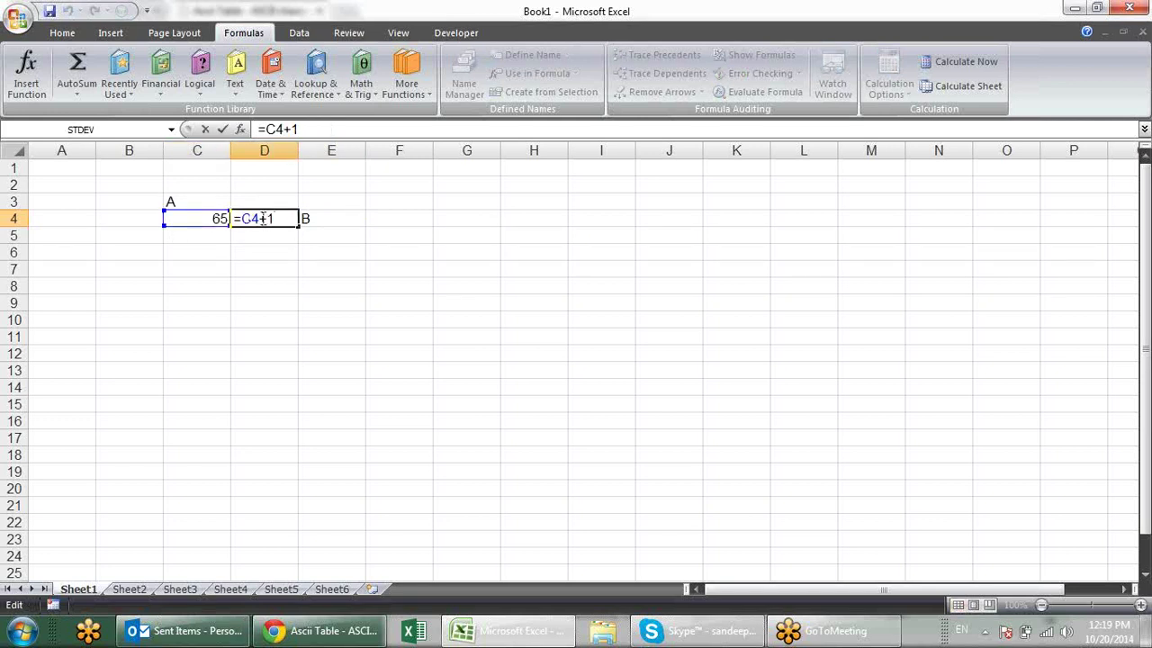
pyautogui.moveTo(259, 218); pyautogui.dragTo(245, 218)
pyautogui.write('CODE(C3)')
pyautogui.moveTo(321, 219); pyautogui.dragTo(244, 219)
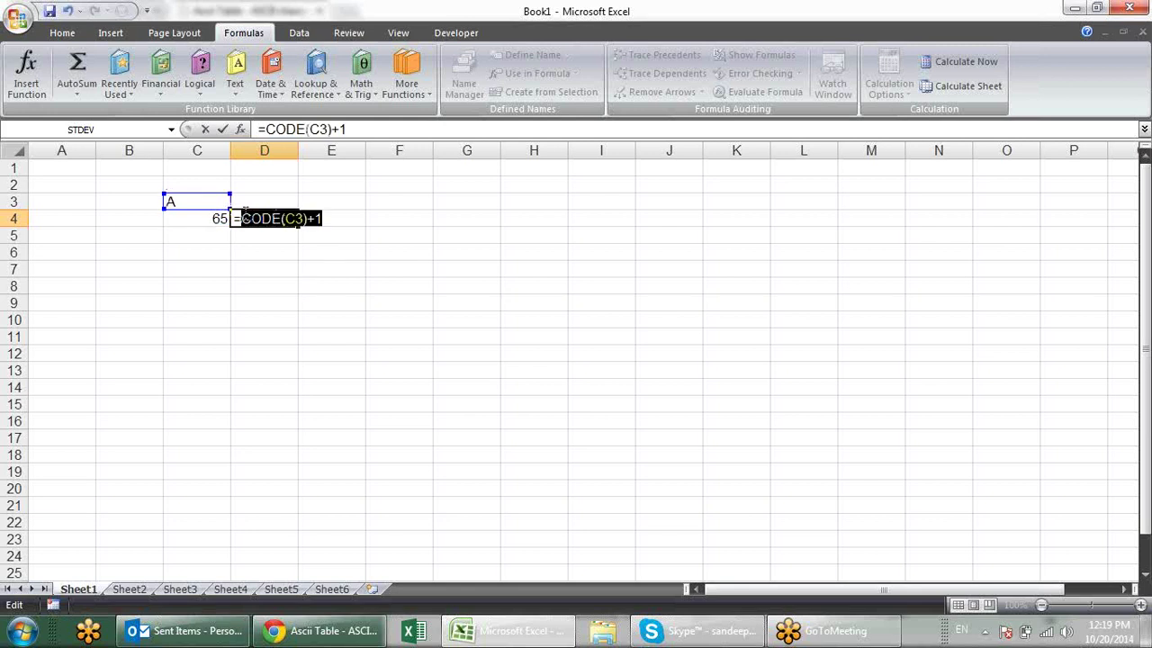
pyautogui.press('Escape')
# Step: Rewrite E4 as the nested formula =CHAR(CODE(C3)+1)
pyautogui.click(324, 223)
pyautogui.write('=CHAR(D4)')
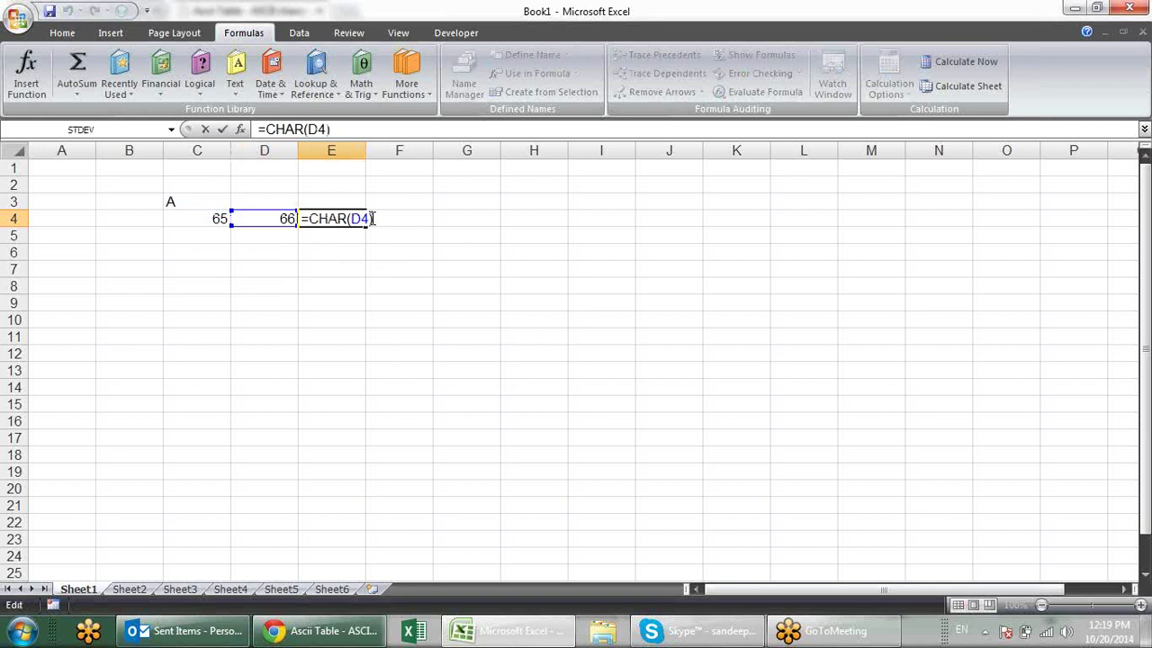
pyautogui.moveTo(364, 218); pyautogui.dragTo(350, 219)
pyautogui.write('CODE(C3)+1')
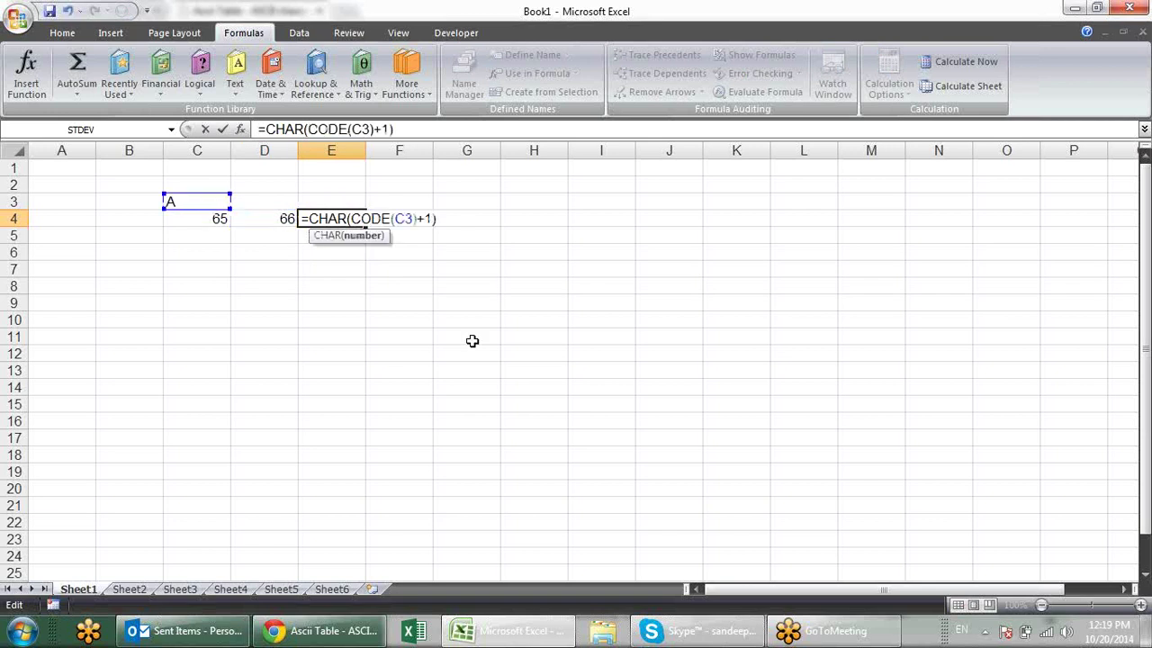
pyautogui.press('Return')
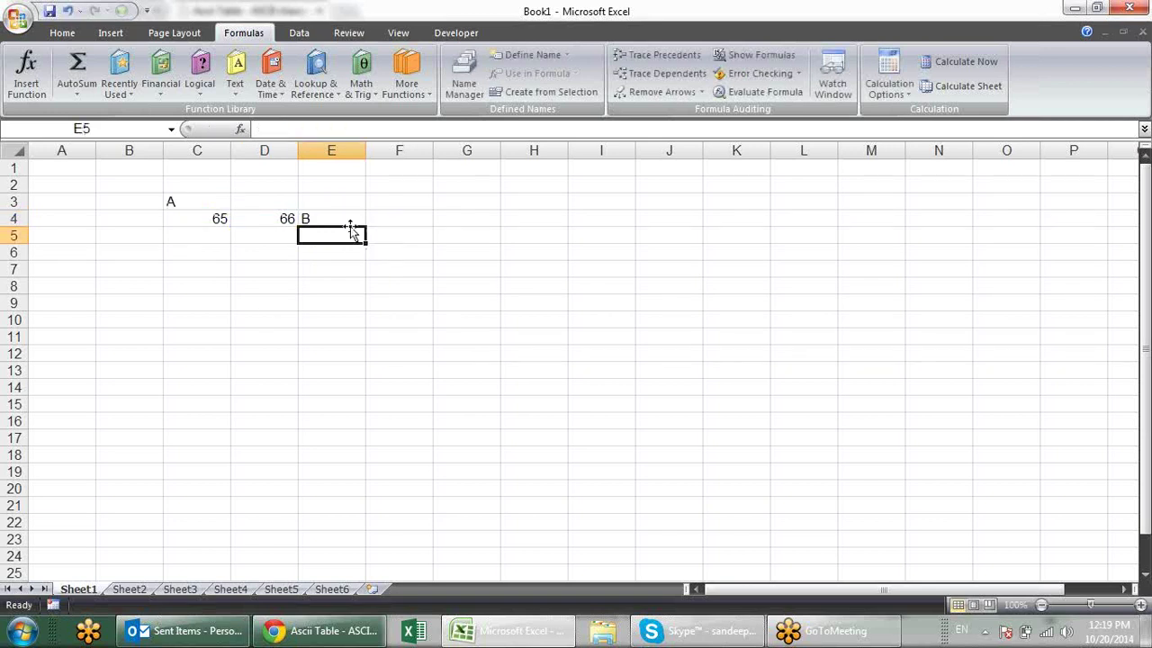
pyautogui.click(350, 219)
# Step: Move the nested formula from E4 into C4 and clear the #REF! error in D4
pyautogui.hotkey('ctrl', 'x')
pyautogui.press('Left')
pyautogui.press('Left')
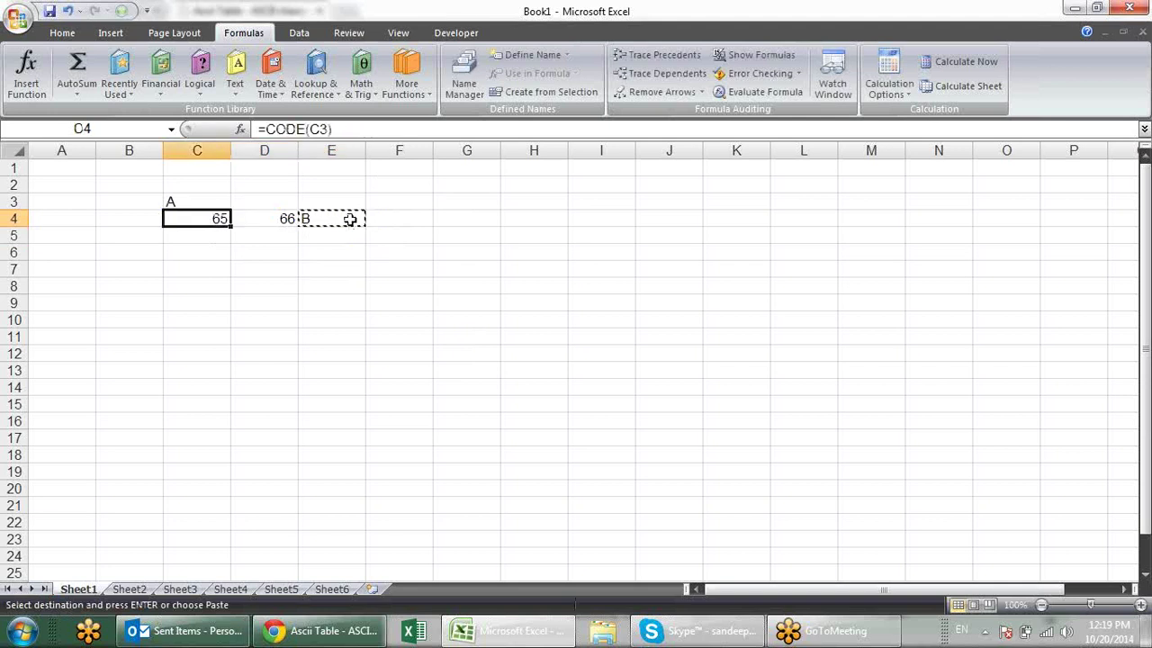
pyautogui.hotkey('ctrl', 'v')
pyautogui.click(270, 205)
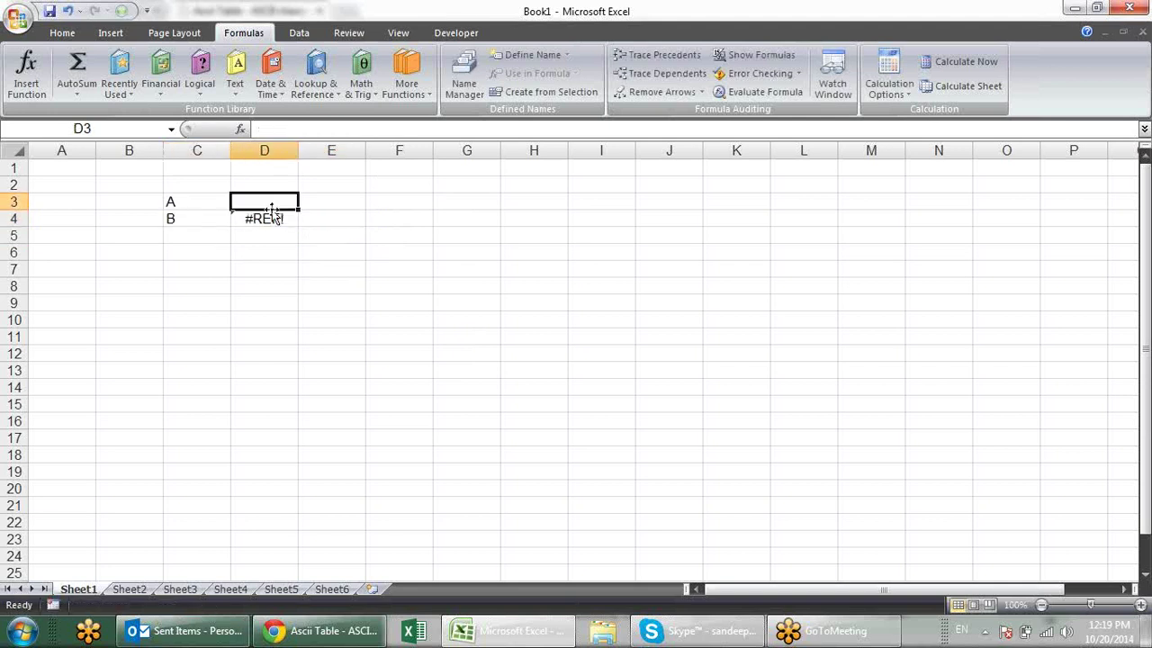
pyautogui.click(275, 218)
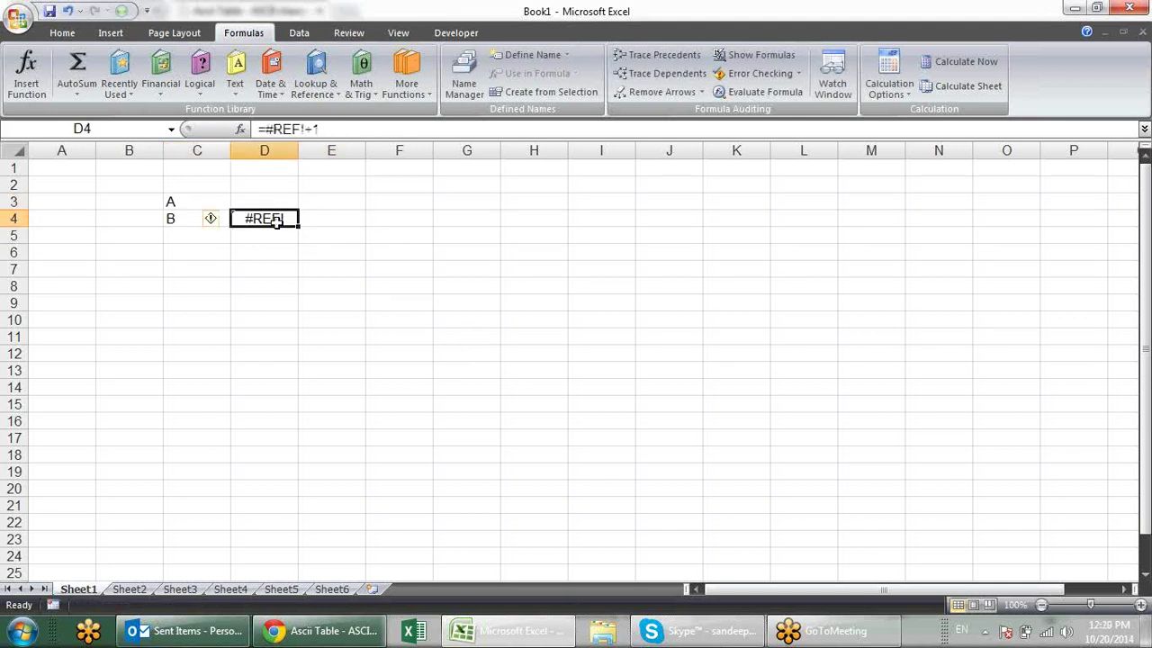
pyautogui.press('Delete')
pyautogui.doubleClick(164, 219)
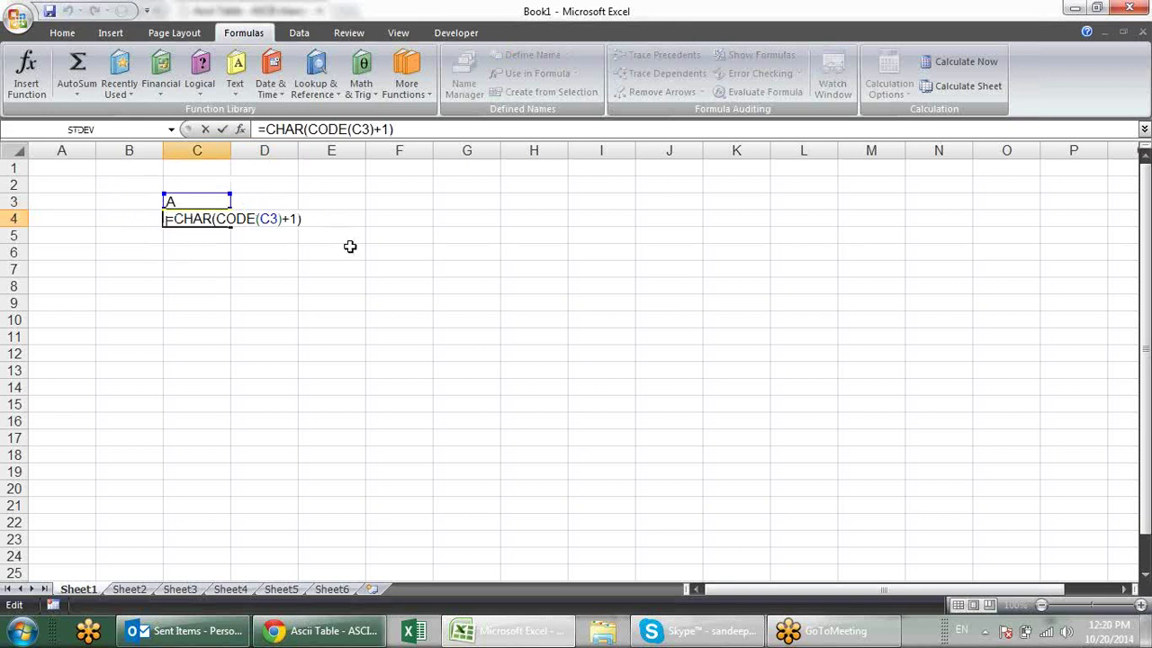
pyautogui.press('Return')
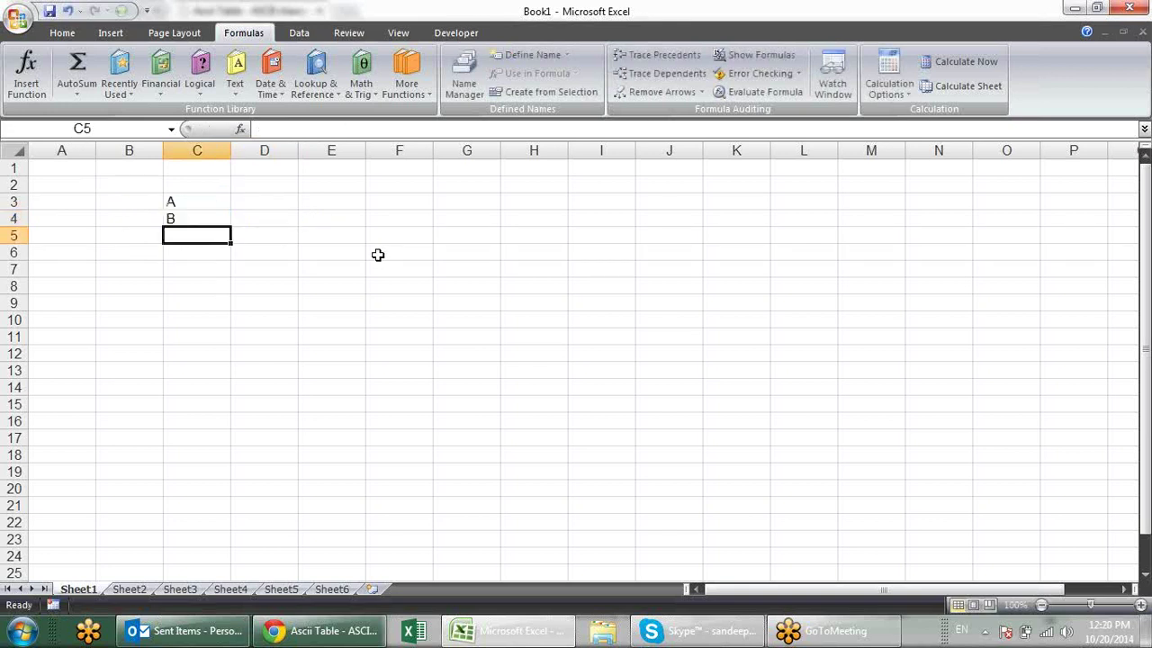
# Step: Fill C4's letter formula down to C24 and change C3 to lowercase a
pyautogui.click(200, 218)
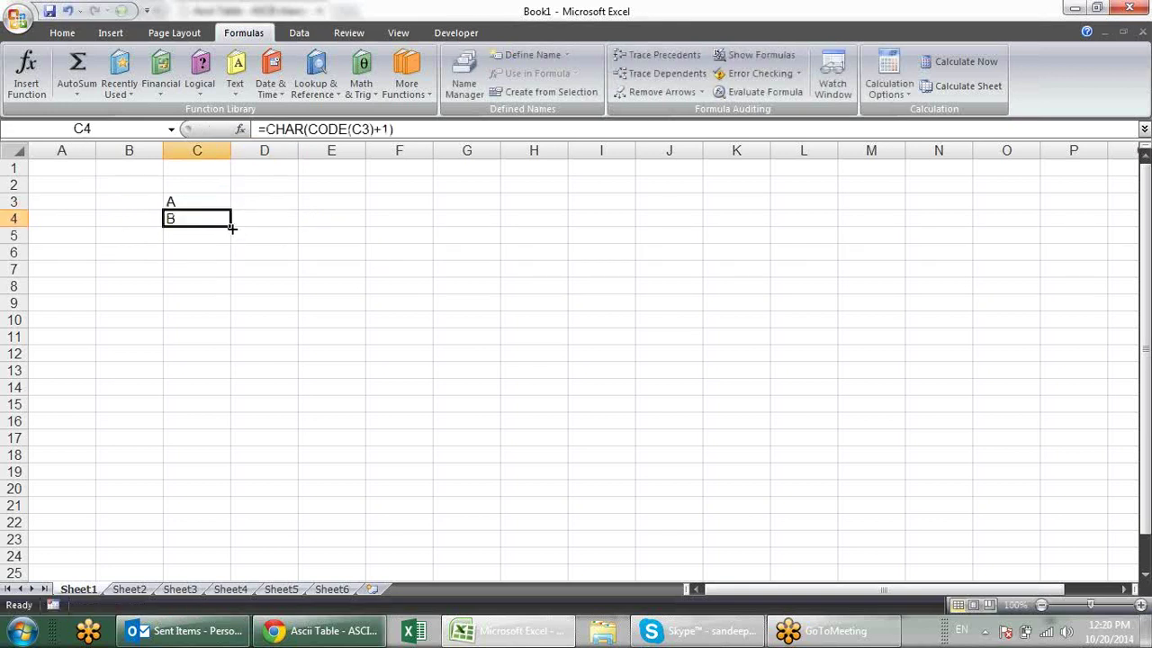
pyautogui.moveTo(230, 226)
pyautogui.mouseDown()
pyautogui.moveTo(256, 520)
pyautogui.moveTo(232, 562)
pyautogui.mouseUp()
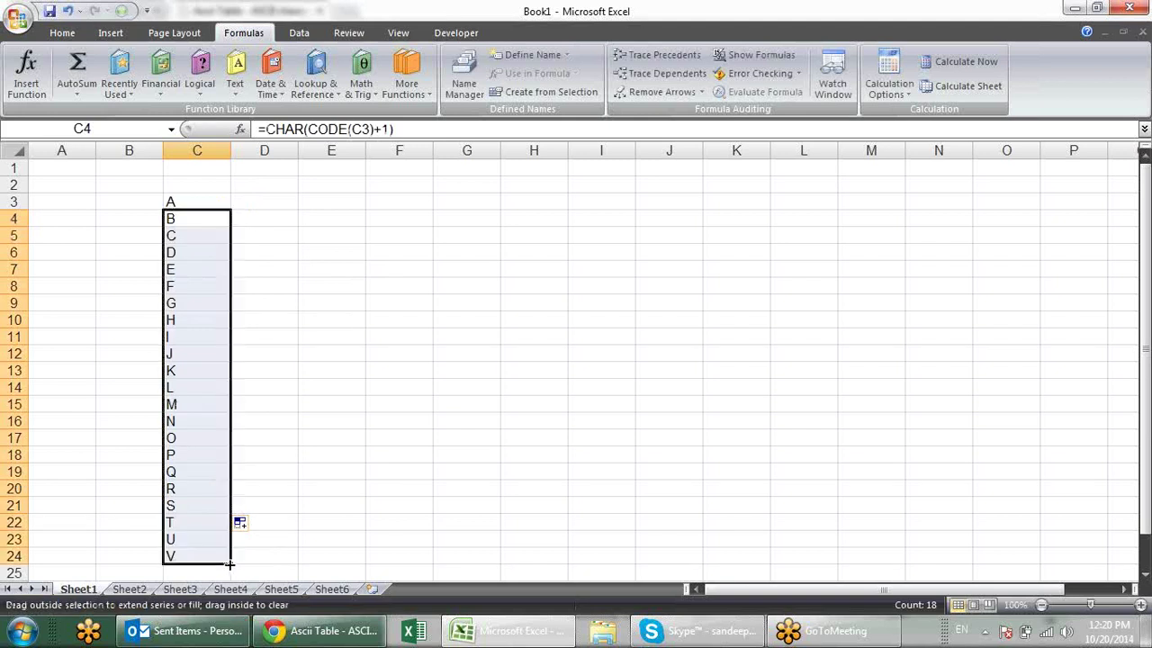
pyautogui.click(211, 203)
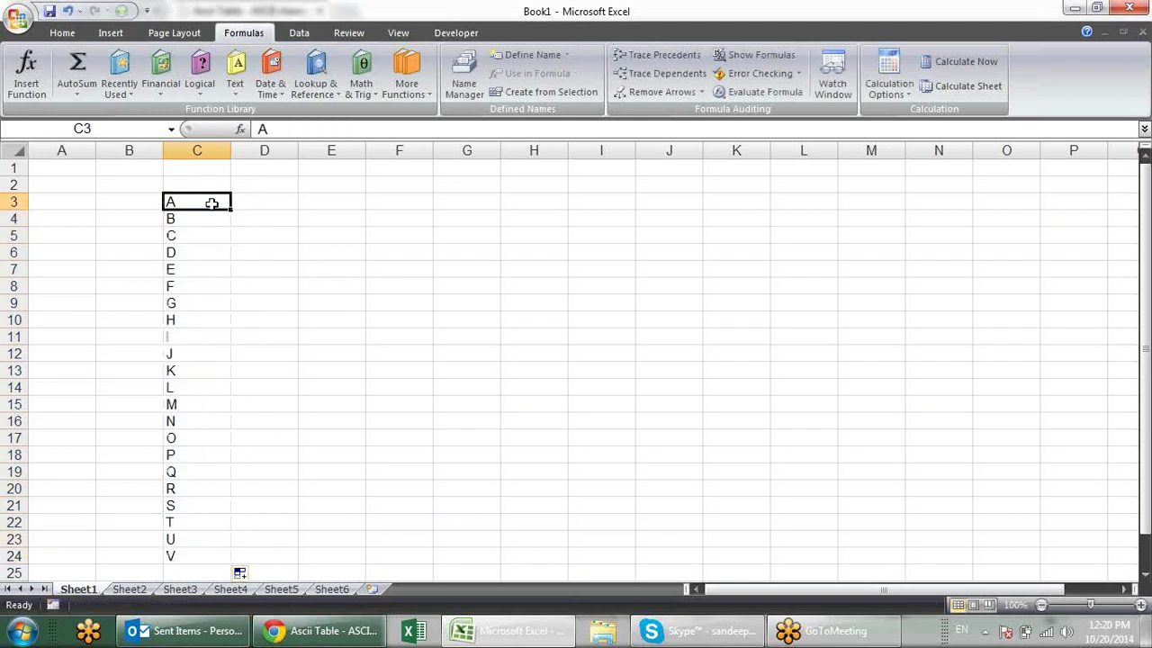
pyautogui.write('a')
pyautogui.press('Return')
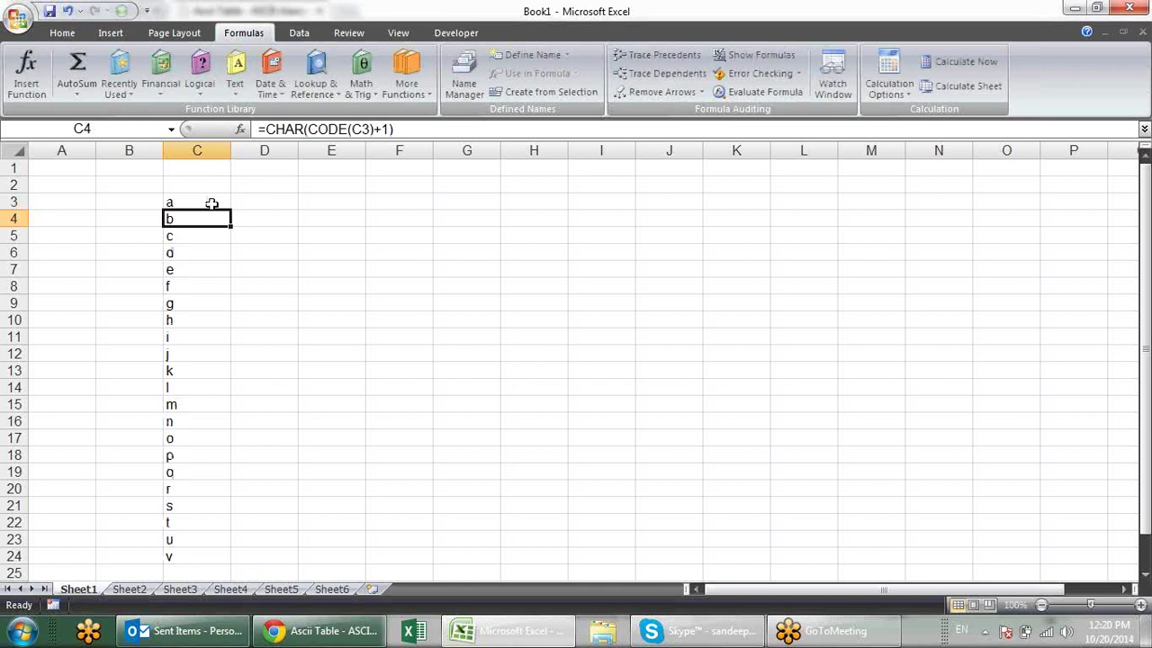
pyautogui.click(212, 203)
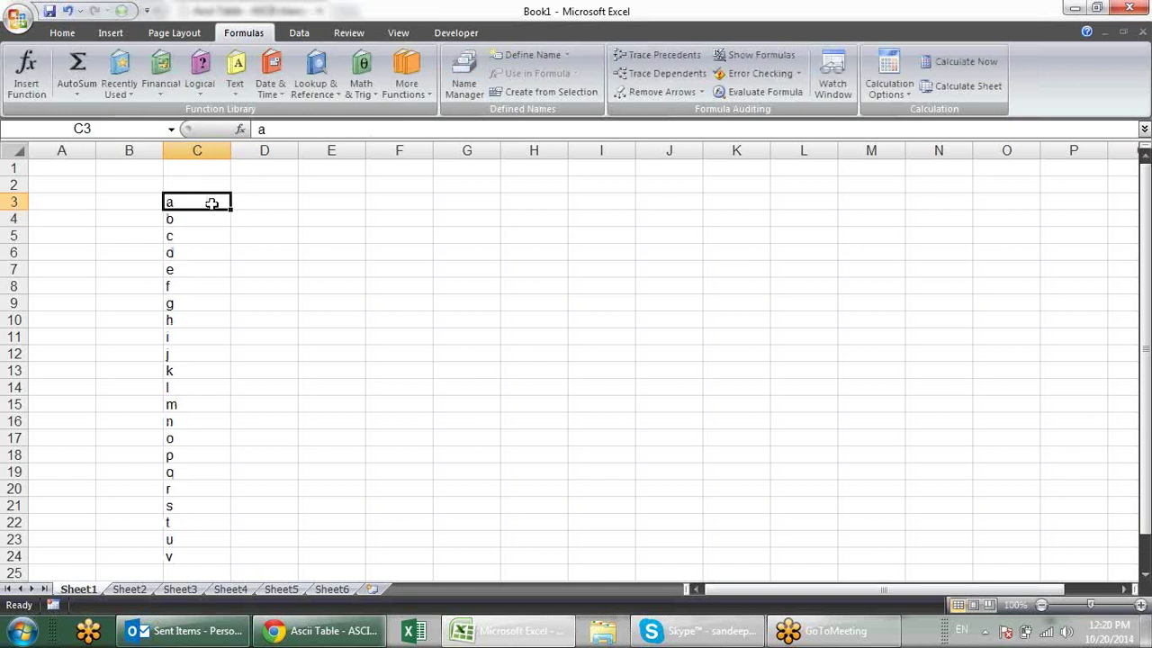
pyautogui.press('Right')
pyautogui.press('Right')
pyautogui.press('Right')
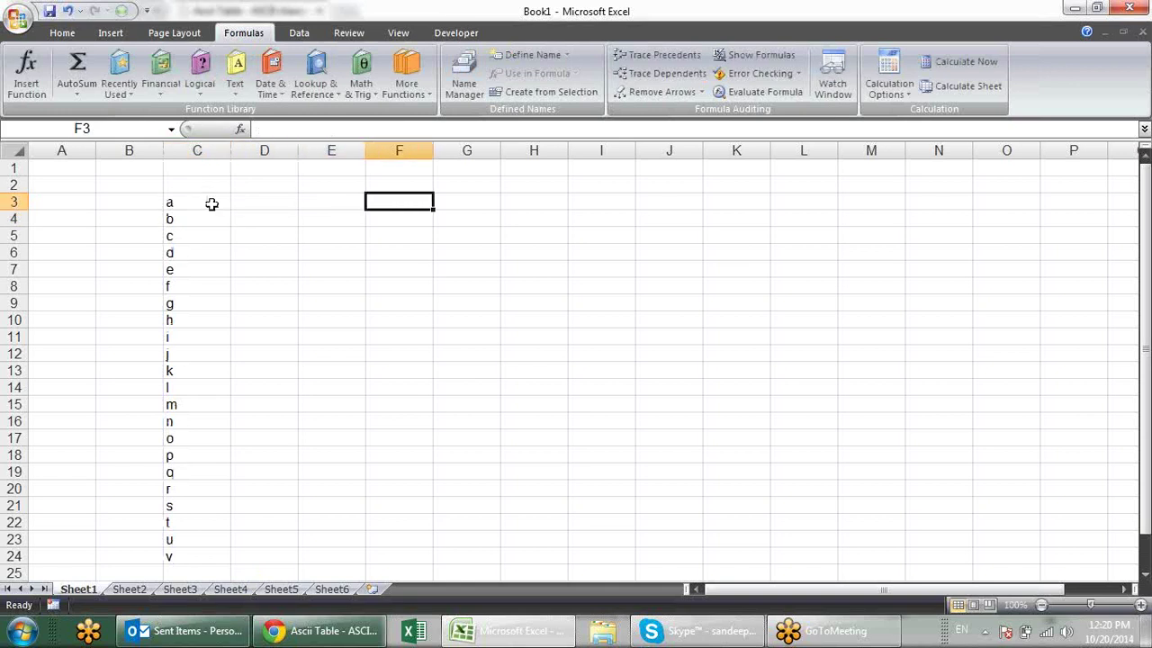
pyautogui.press('Left')
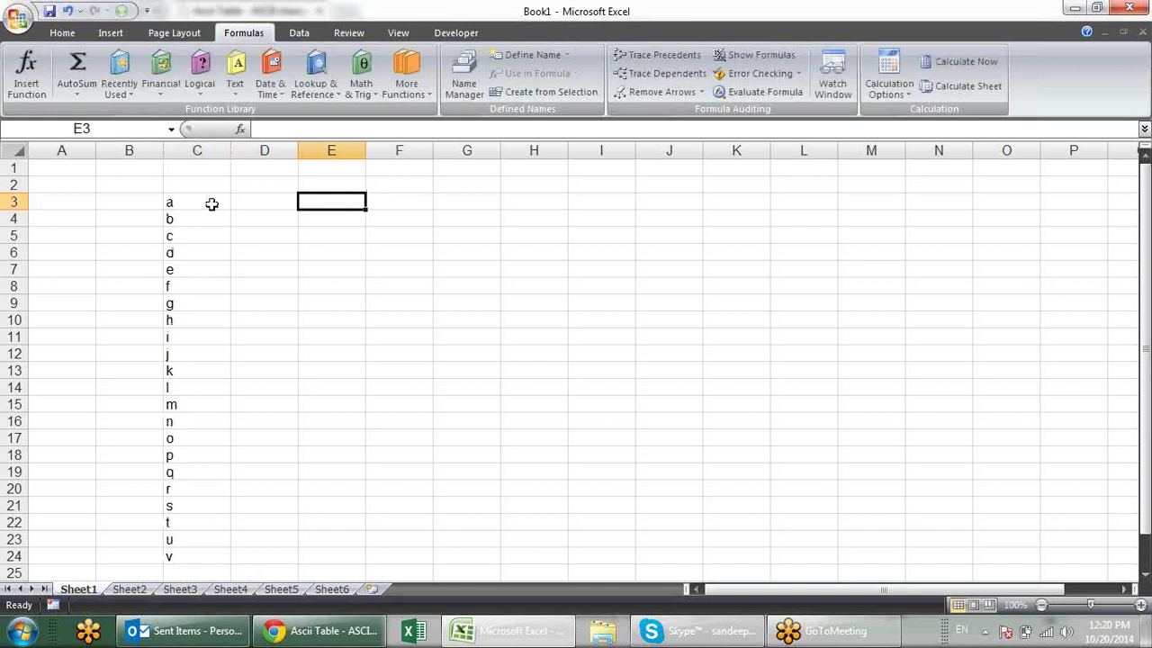
# Step: Enter a in E3 and =CODE(E3)-32 in F3
pyautogui.write('a')
pyautogui.press('Return')
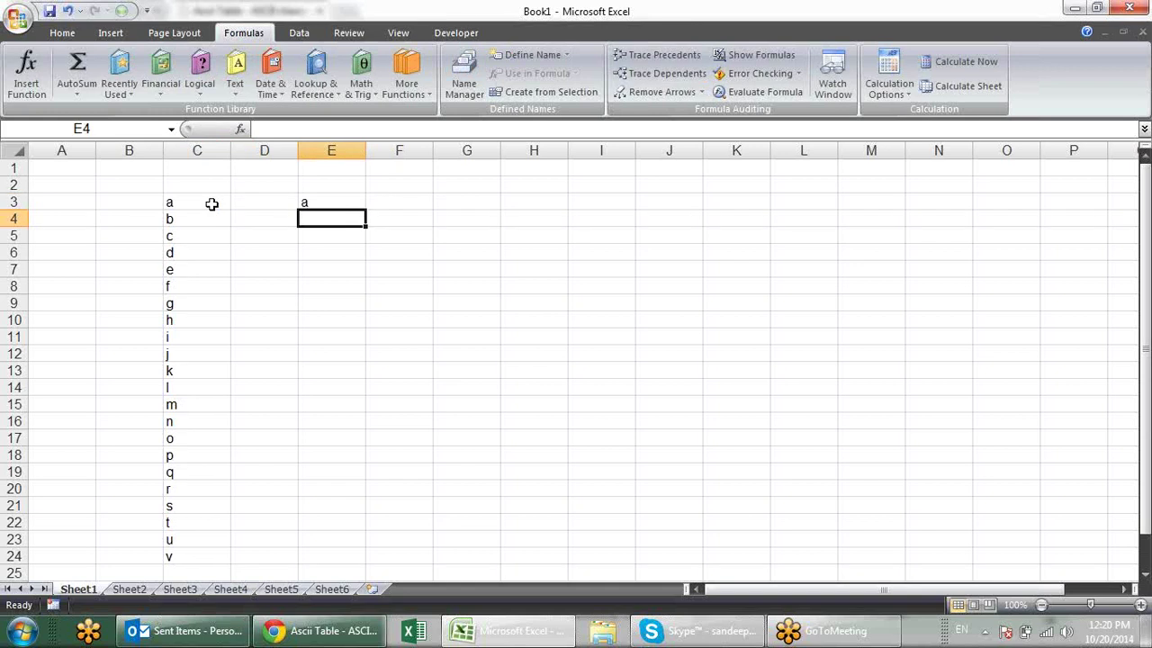
pyautogui.press('Up')
pyautogui.press('Right')
pyautogui.write('=c')
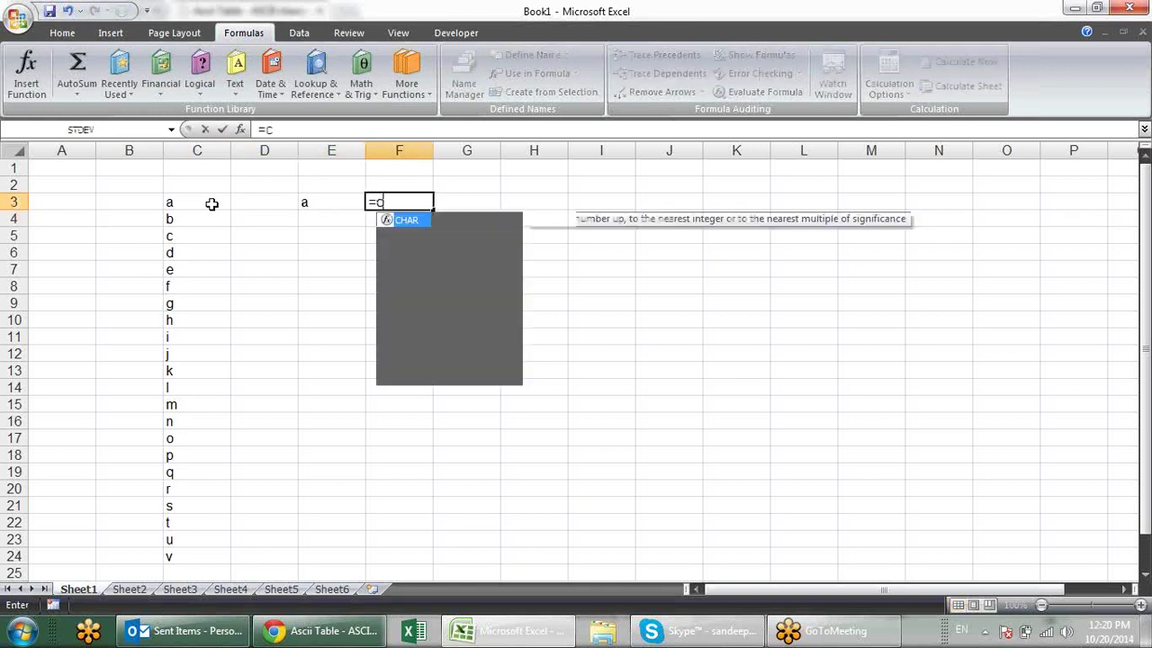
pyautogui.write('od')
pyautogui.press('Tab')
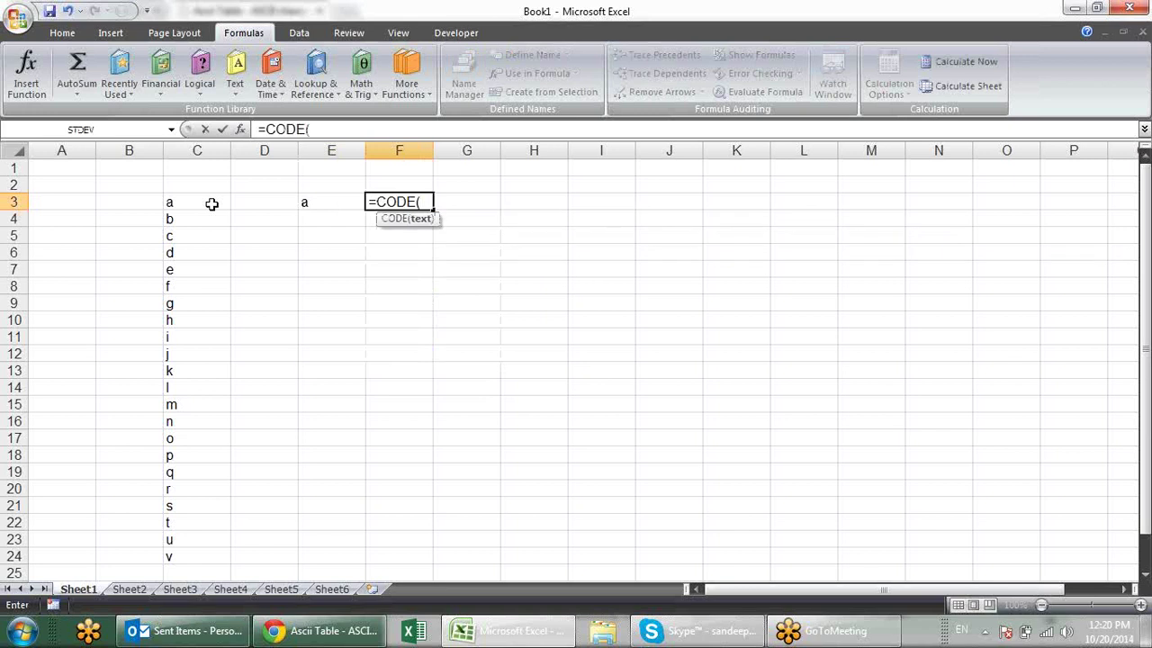
pyautogui.press('Left')
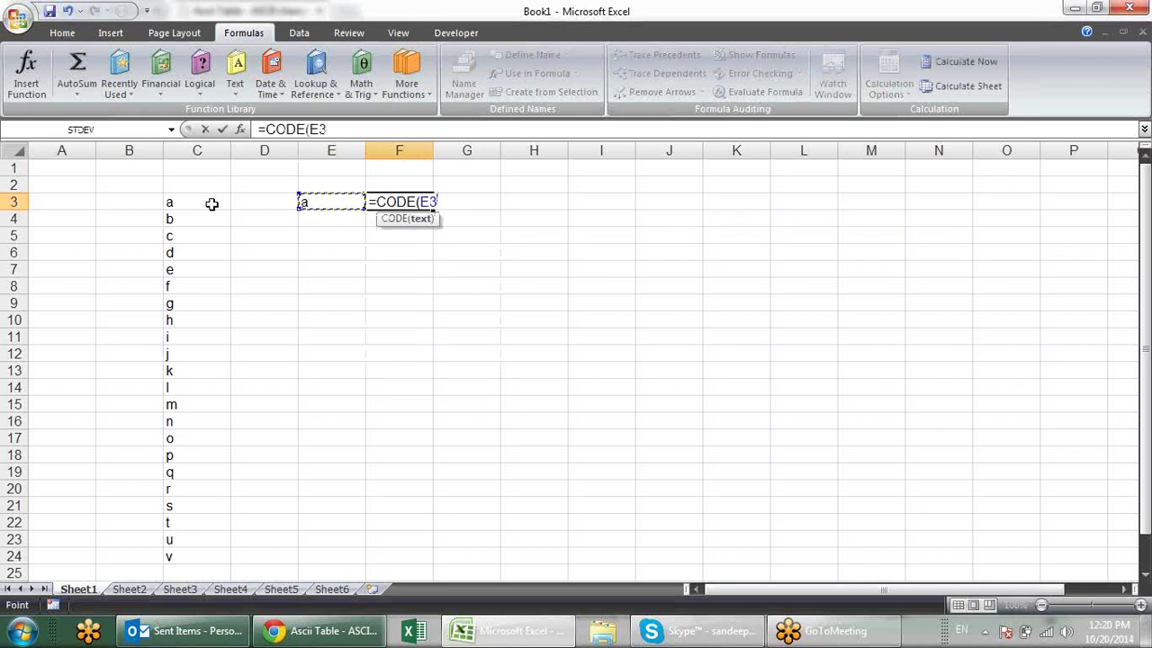
pyautogui.write(')-')
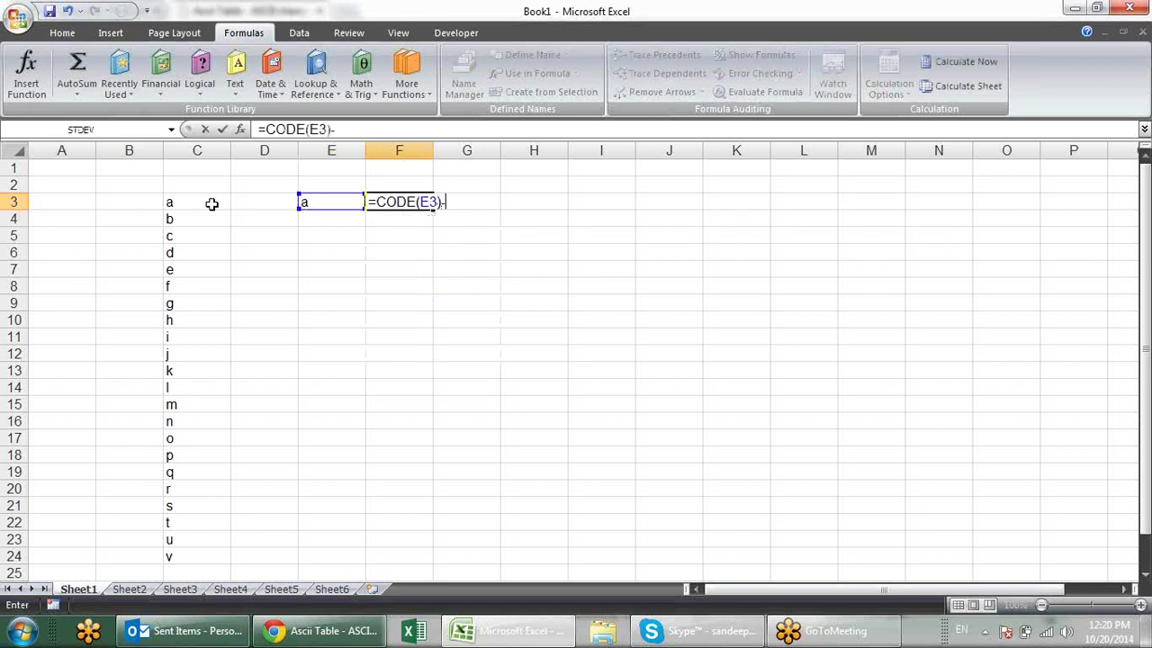
pyautogui.write('32')
pyautogui.press('Return')
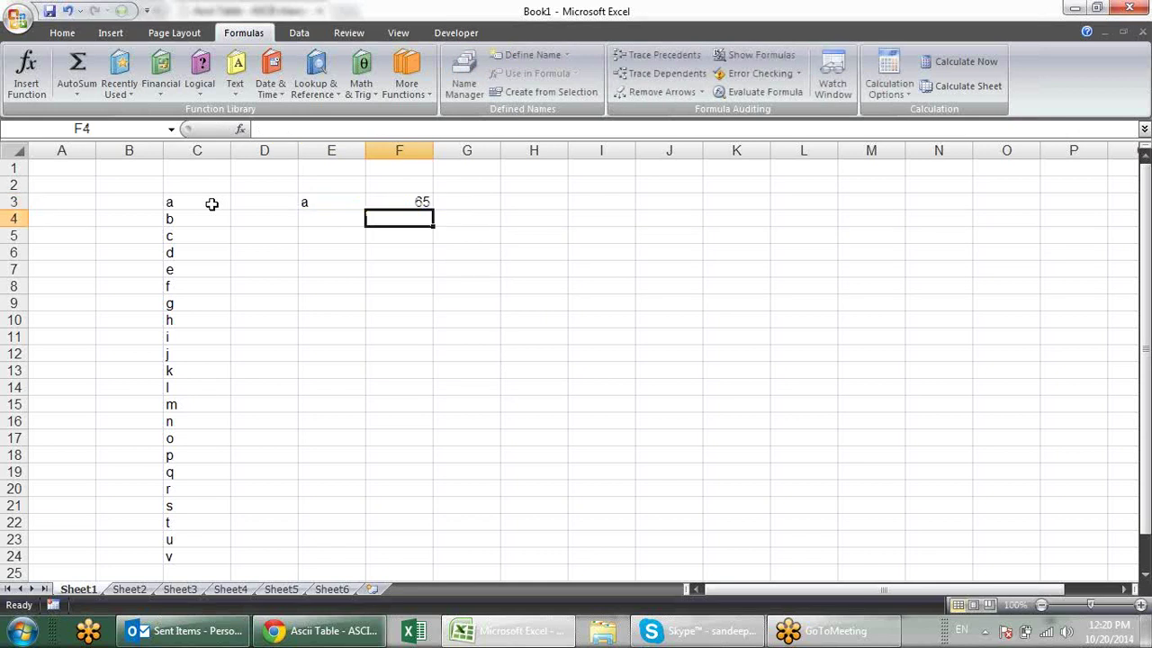
# Step: Add =CHAR(F3) in G3 to show the uppercase letter
pyautogui.press('Up')
pyautogui.press('Right')
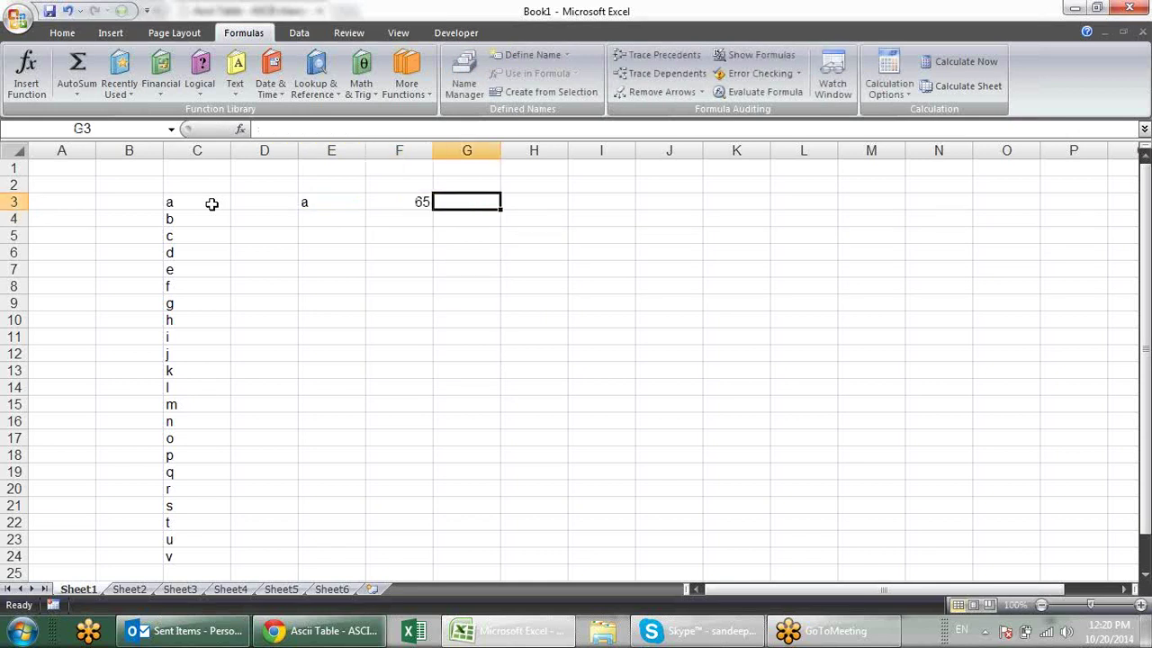
pyautogui.write('=cha')
pyautogui.press('Tab')
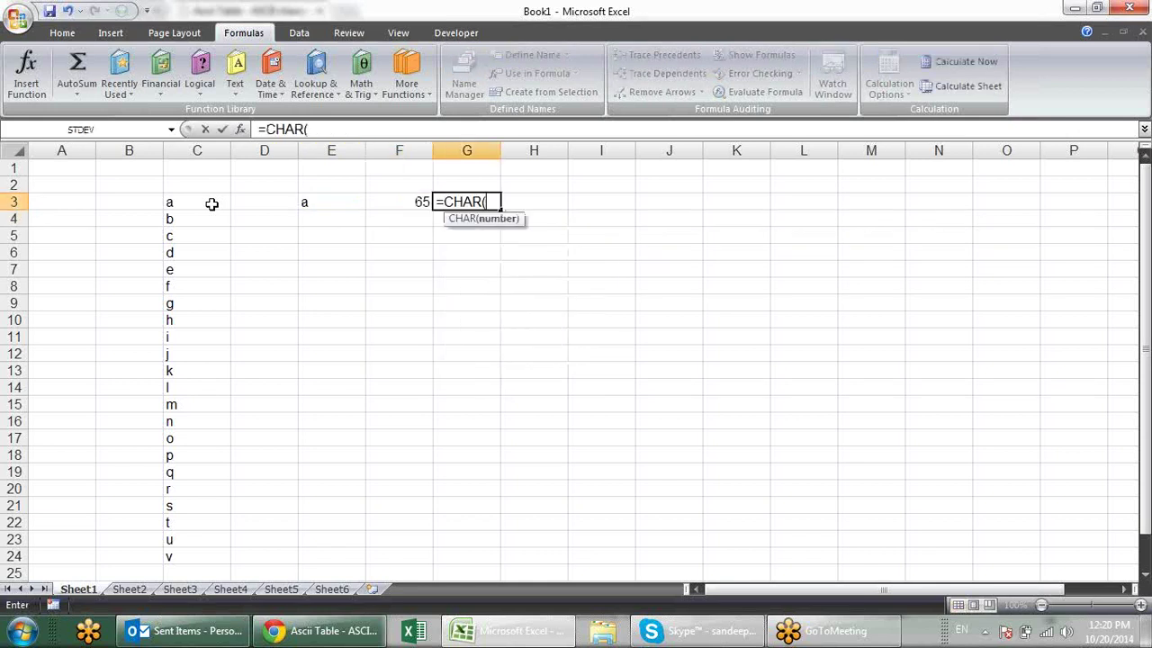
pyautogui.press('Left')
pyautogui.press('Return')
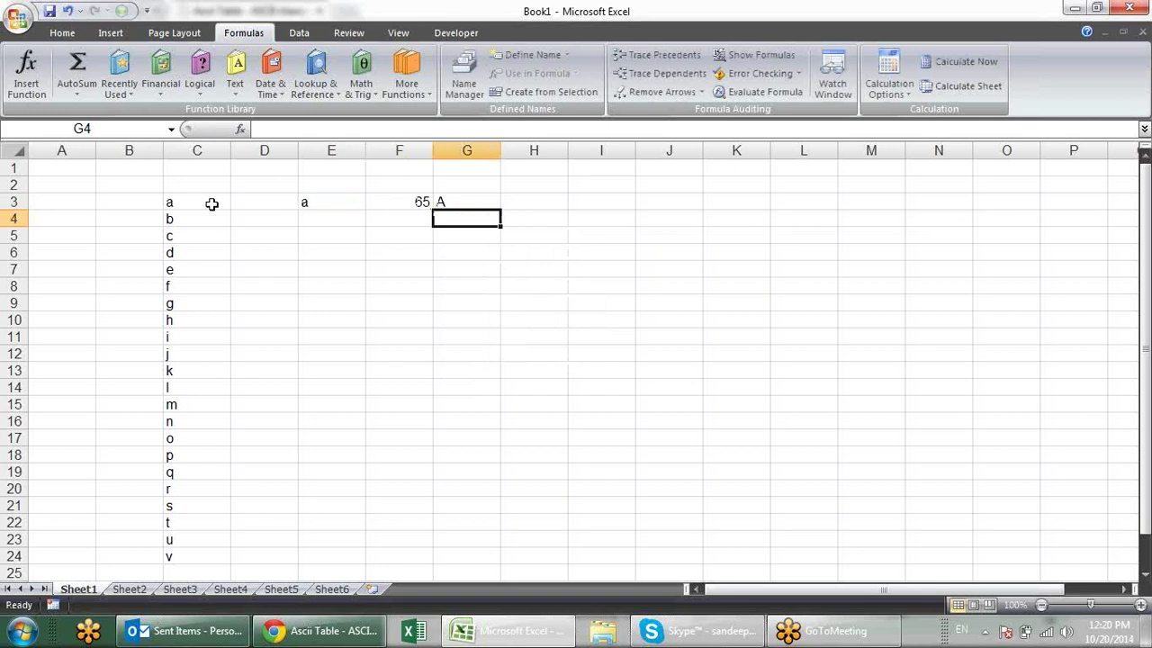
# Step: Test the conversion by changing E3 to b, then to v
pyautogui.click(336, 202)
pyautogui.write('b')
pyautogui.press('Return')
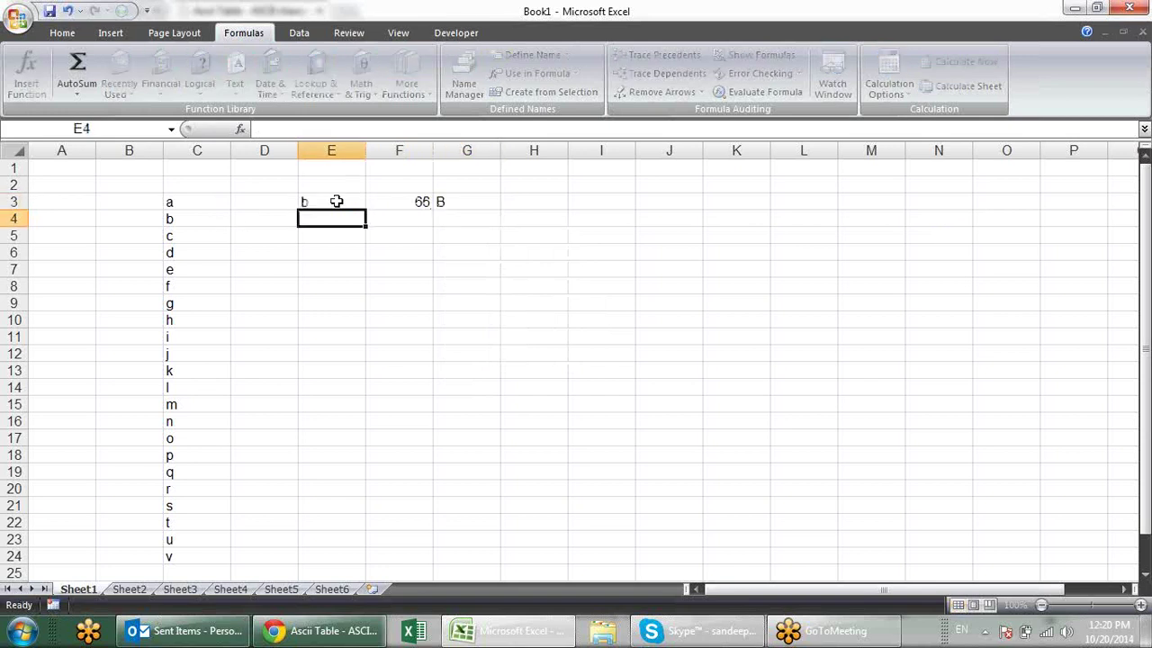
pyautogui.click(335, 201)
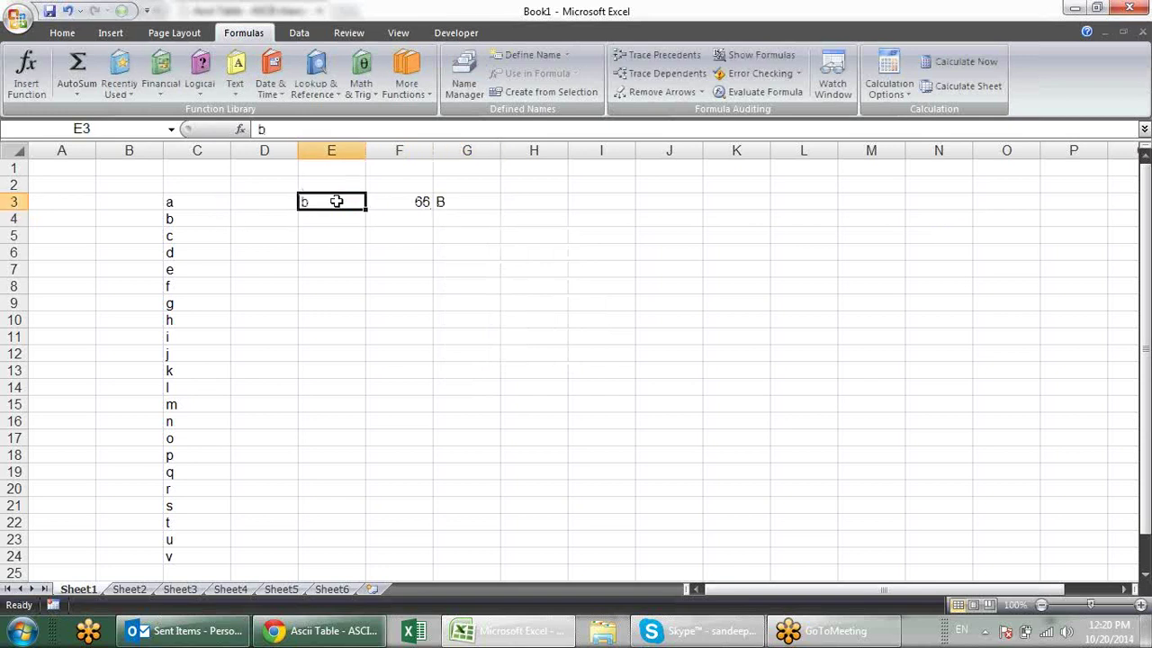
pyautogui.write('v')
pyautogui.press('Return')
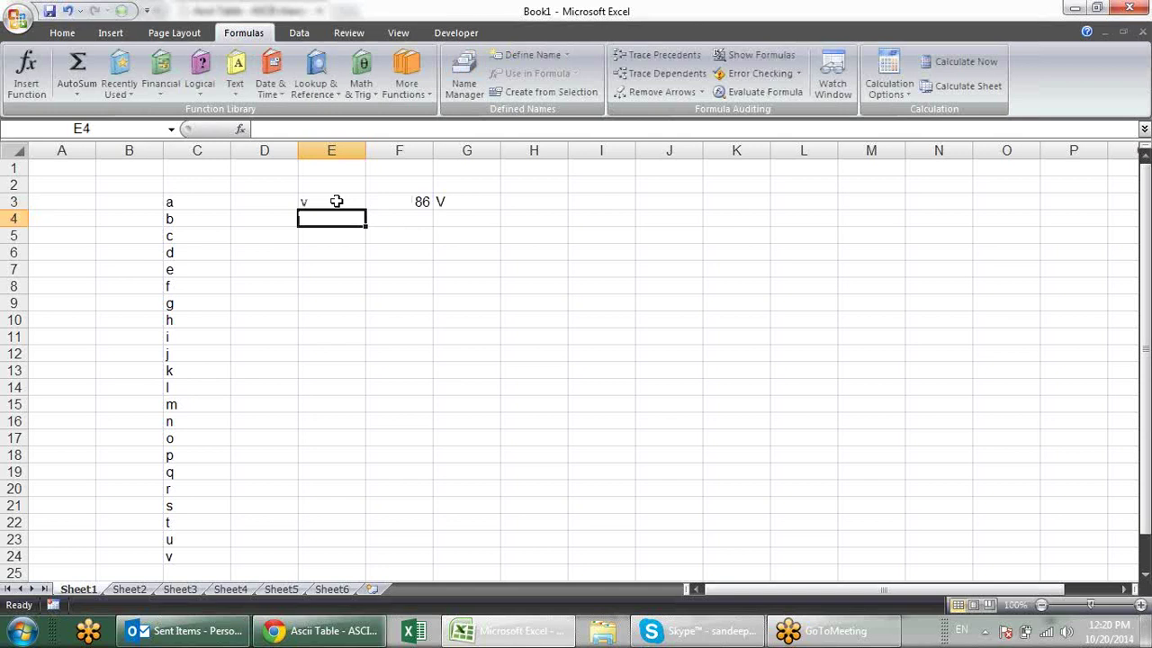
# Step: Select the B3:H24 letter block, deselect it, and go to Sheet2
pyautogui.click(336, 202)
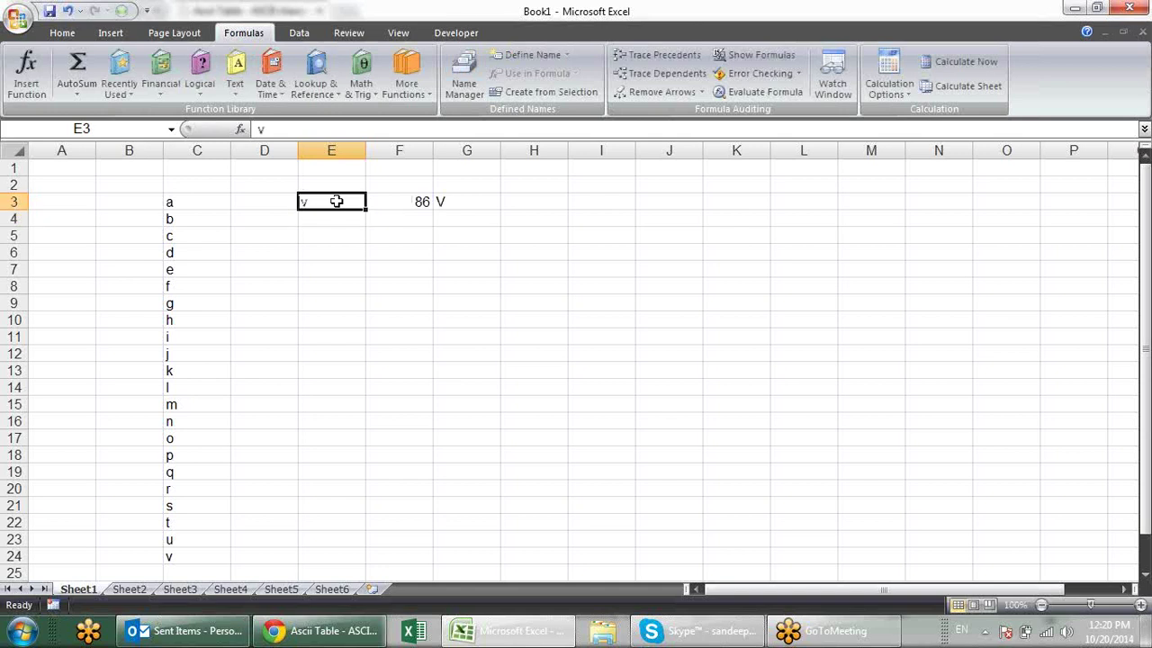
pyautogui.moveTo(151, 202)
pyautogui.mouseDown()
pyautogui.moveTo(574, 418)
pyautogui.moveTo(562, 564)
pyautogui.mouseUp()
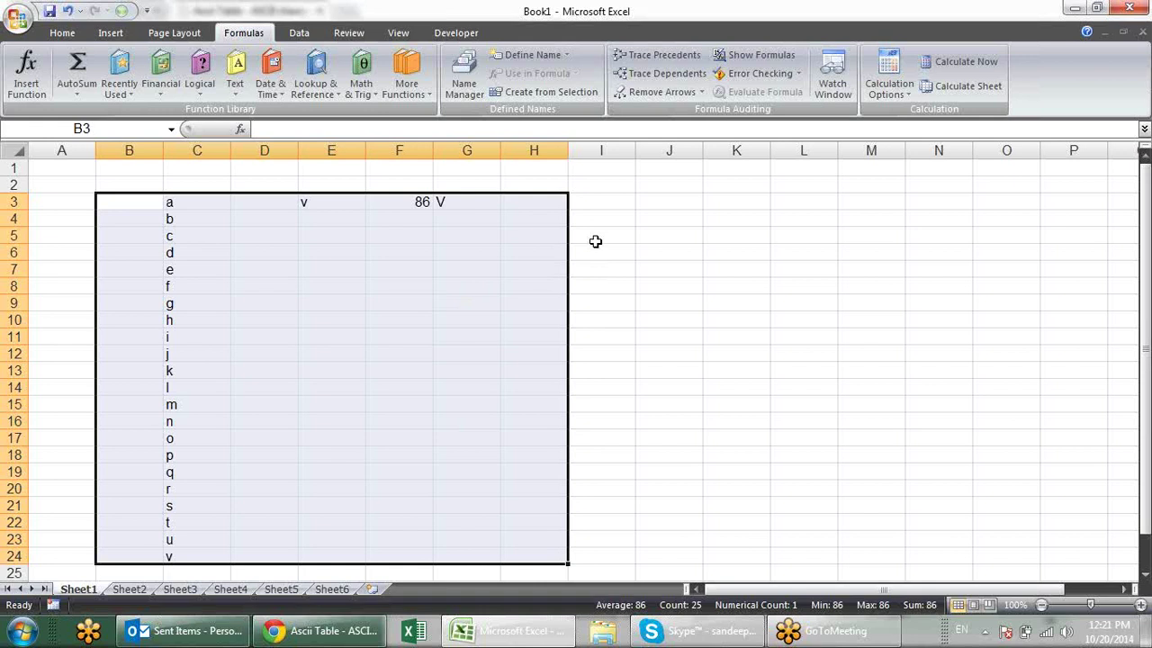
pyautogui.click(803, 336)
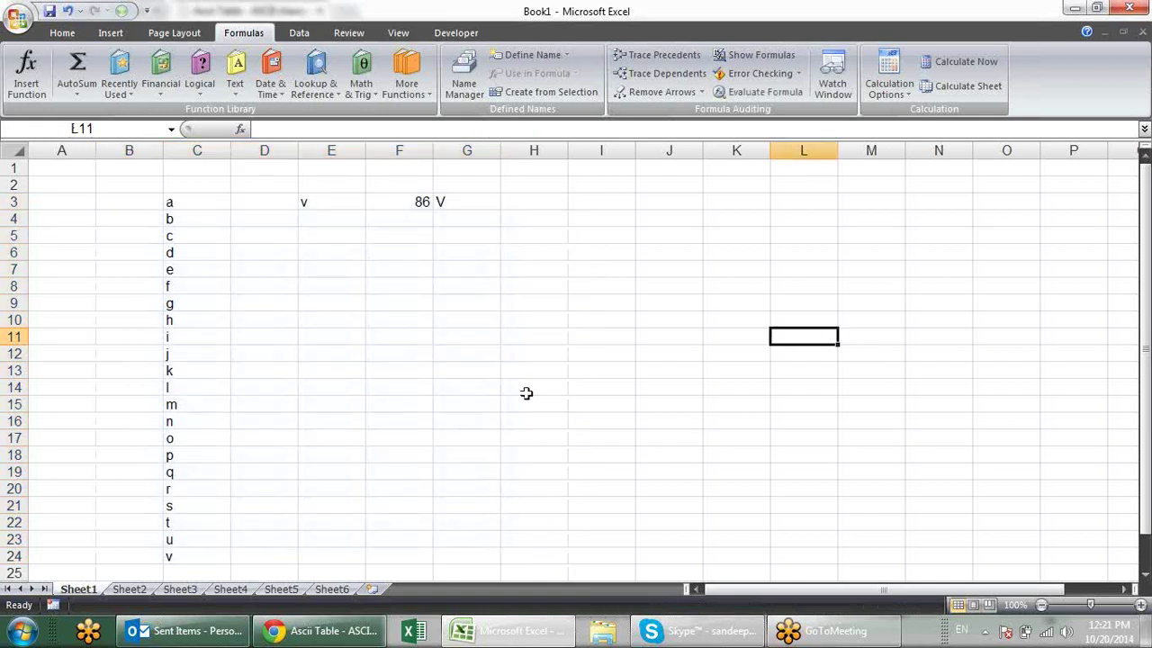
pyautogui.click(136, 590)
pyautogui.click(235, 72)
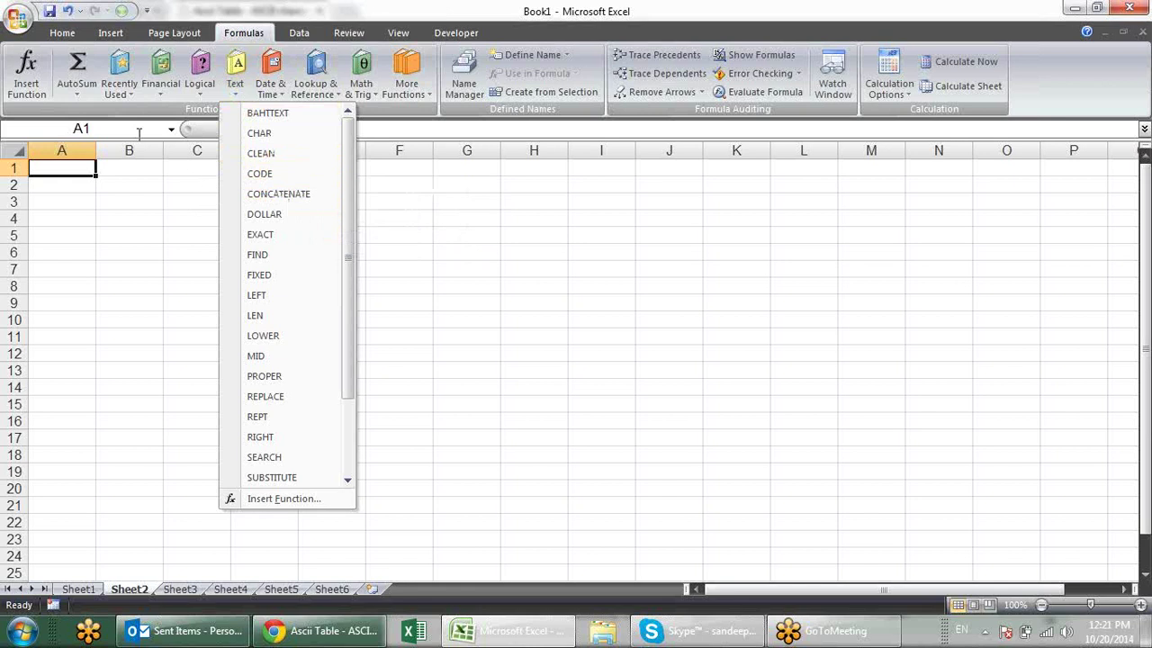
pyautogui.click(135, 184)
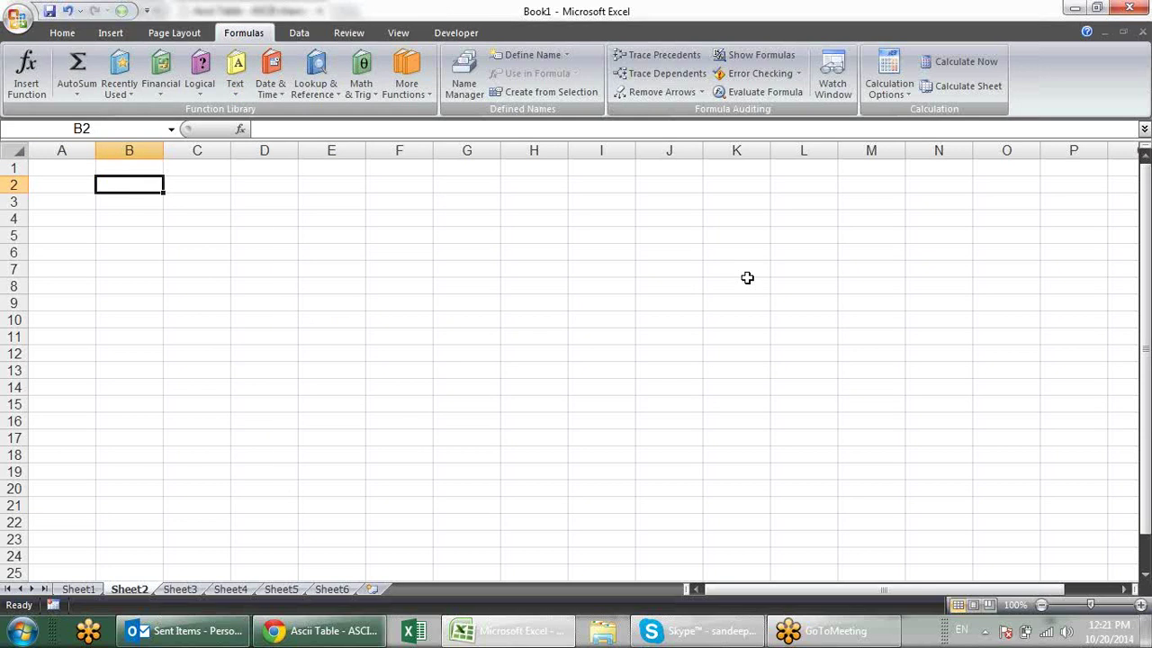
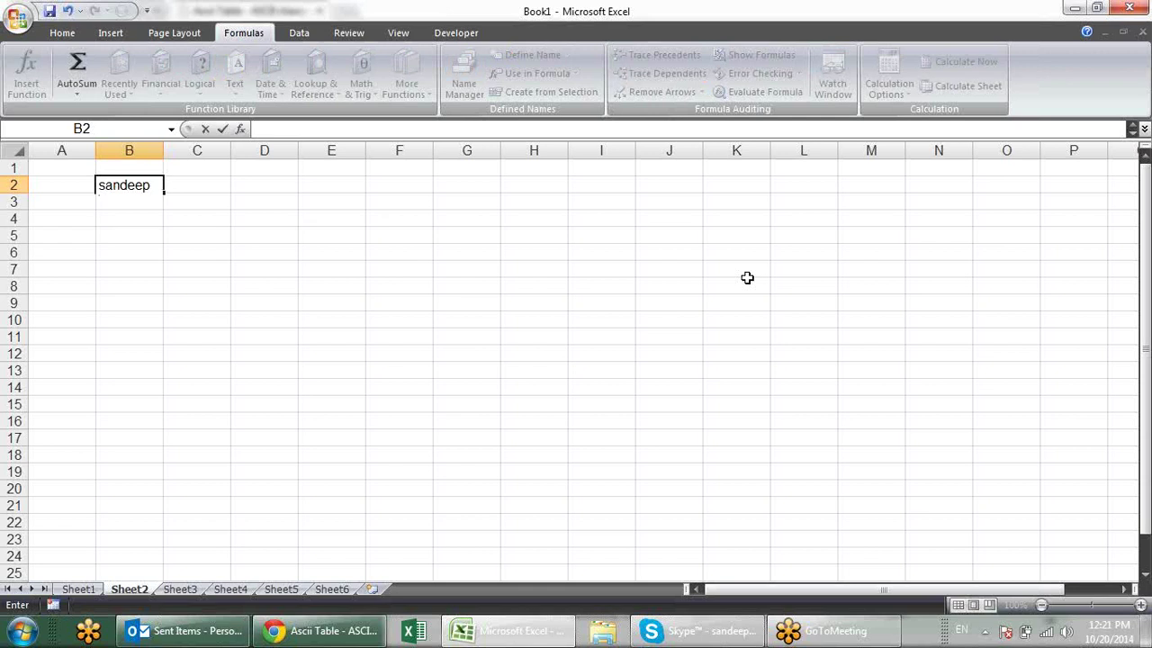
pyautogui.press('Return')
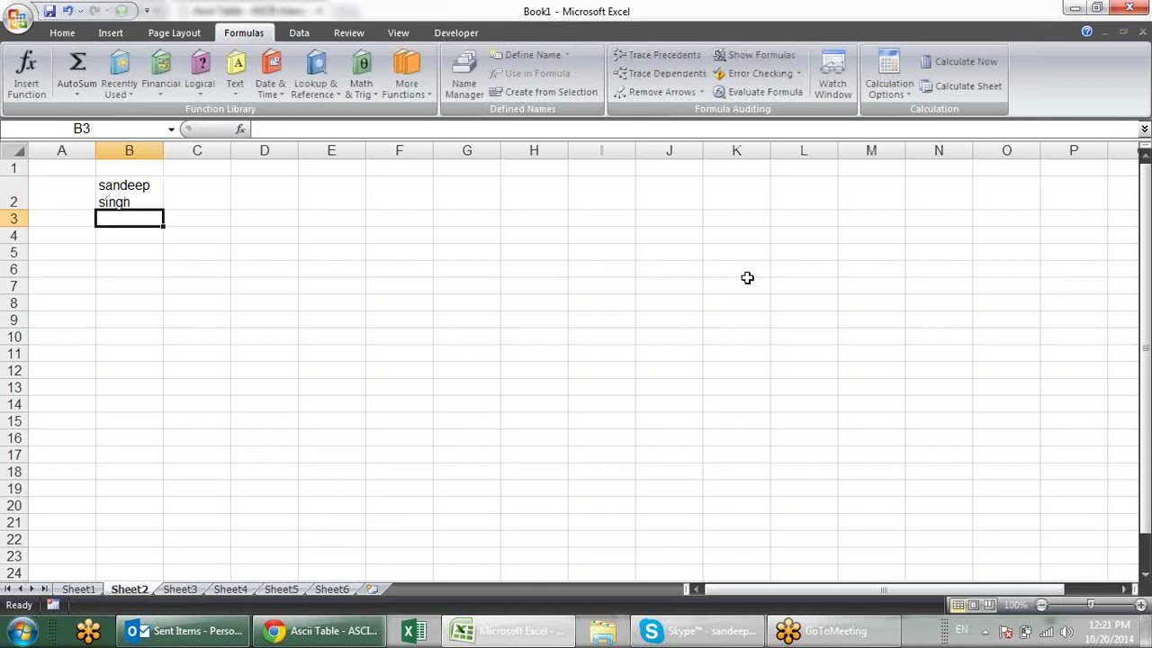
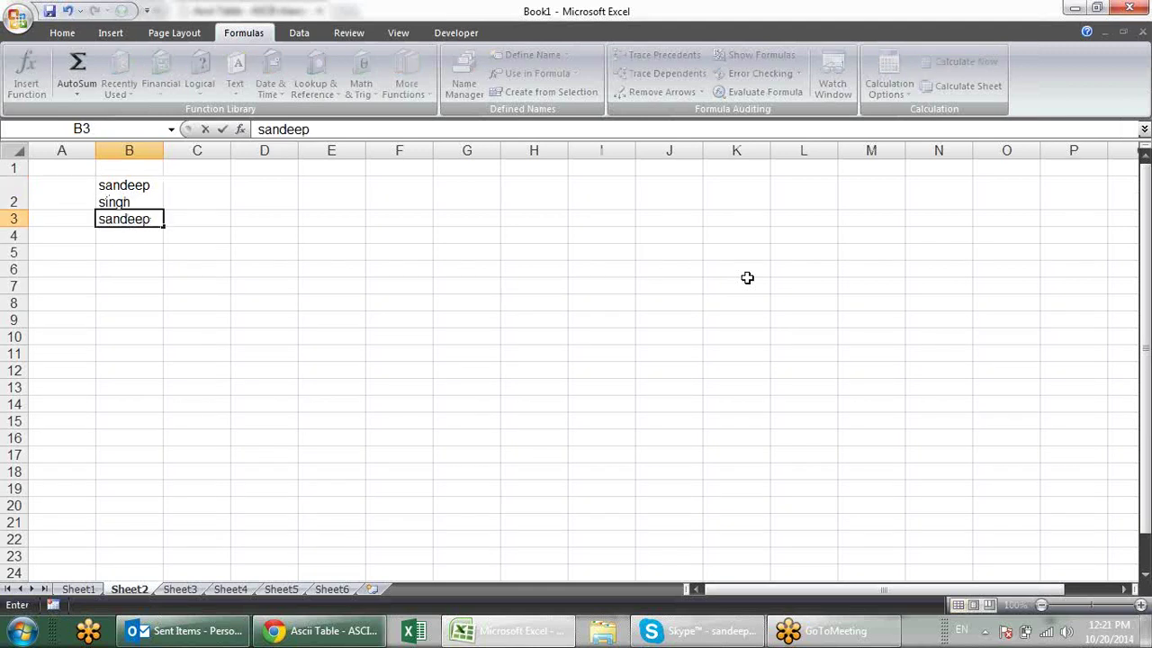
pyautogui.press('Return')
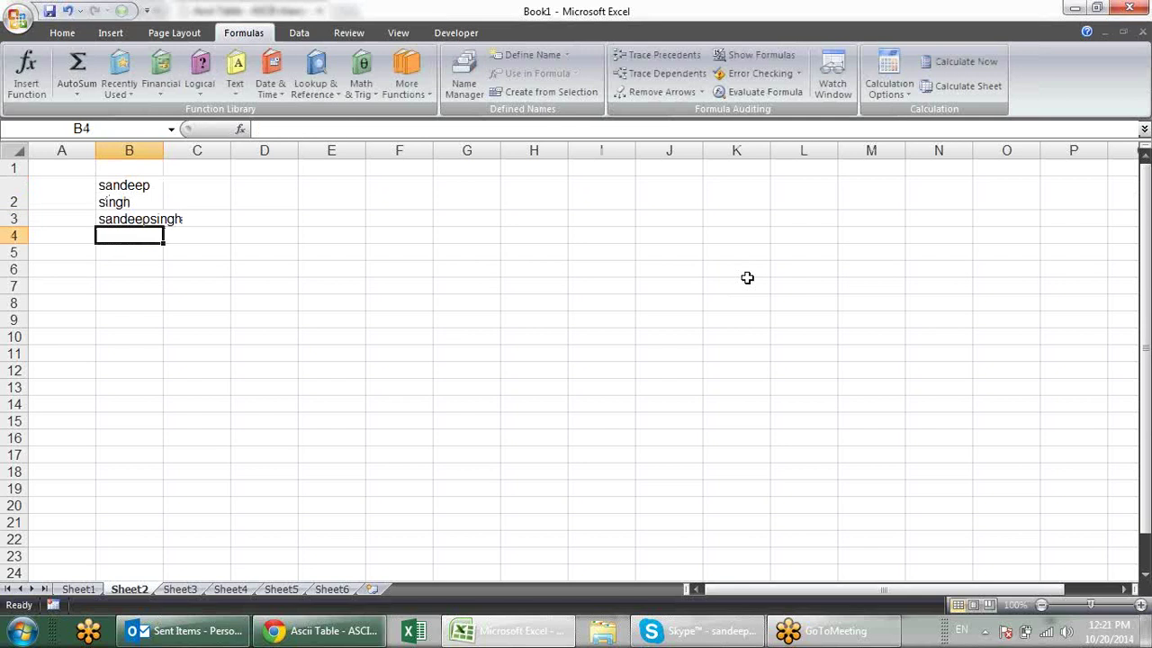
pyautogui.press('Up')
pyautogui.press('Up')
pyautogui.press('Right')
# Step: Enter =LEN(B2) in C2 to count the two-line name's characters
pyautogui.write('=')
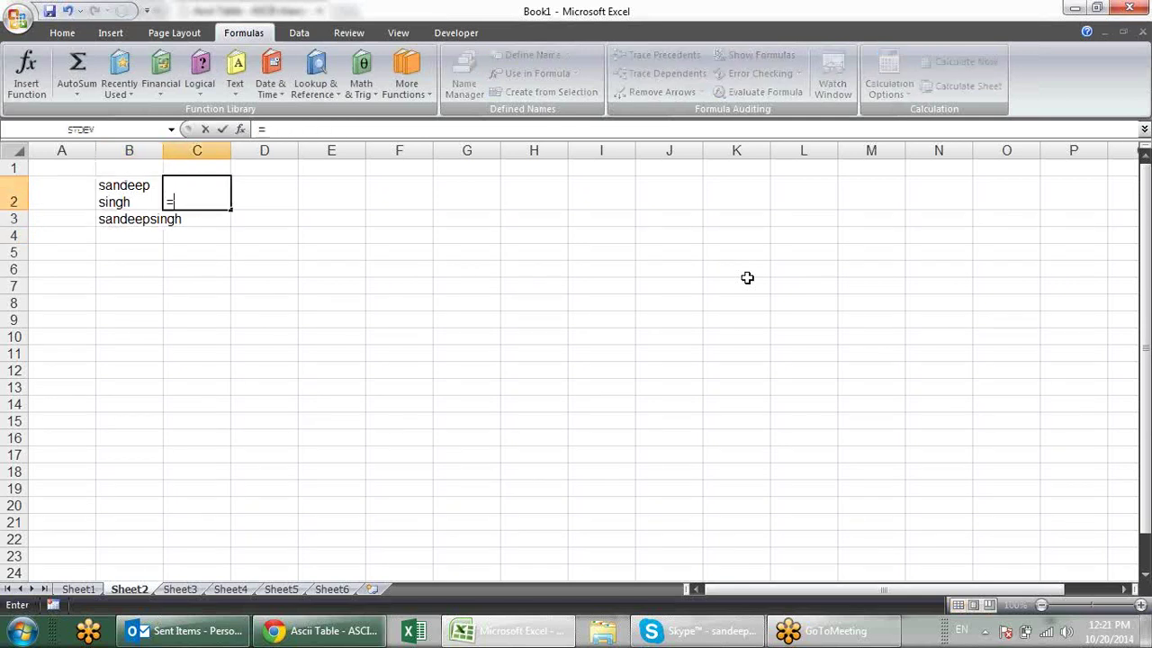
pyautogui.write('le')
pyautogui.press('Tab')
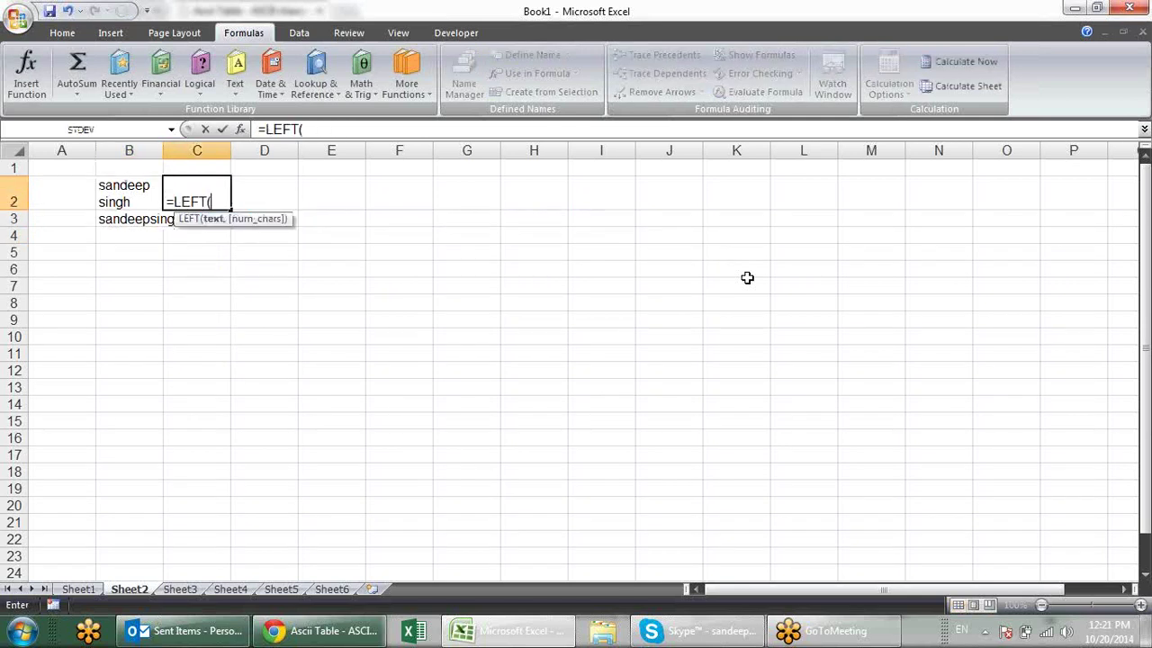
pyautogui.press('BackSpace')
pyautogui.press('BackSpace')
pyautogui.press('BackSpace')
pyautogui.press('Down')
pyautogui.press('Tab')
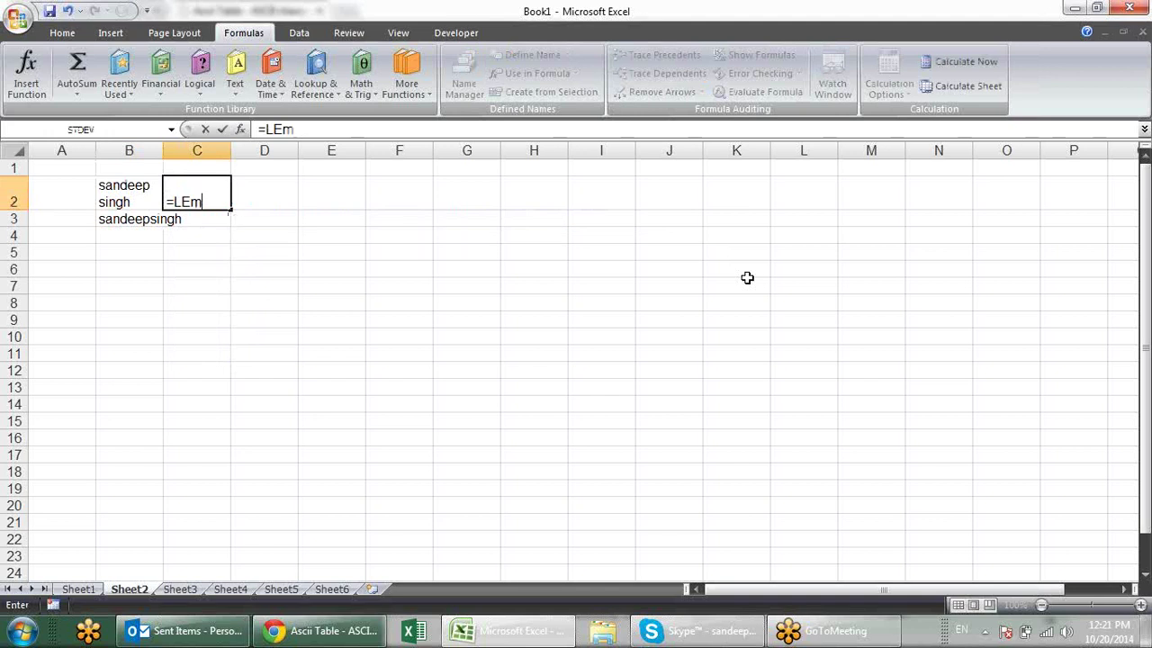
pyautogui.press('BackSpace')
pyautogui.press('BackSpace')
pyautogui.write('n')
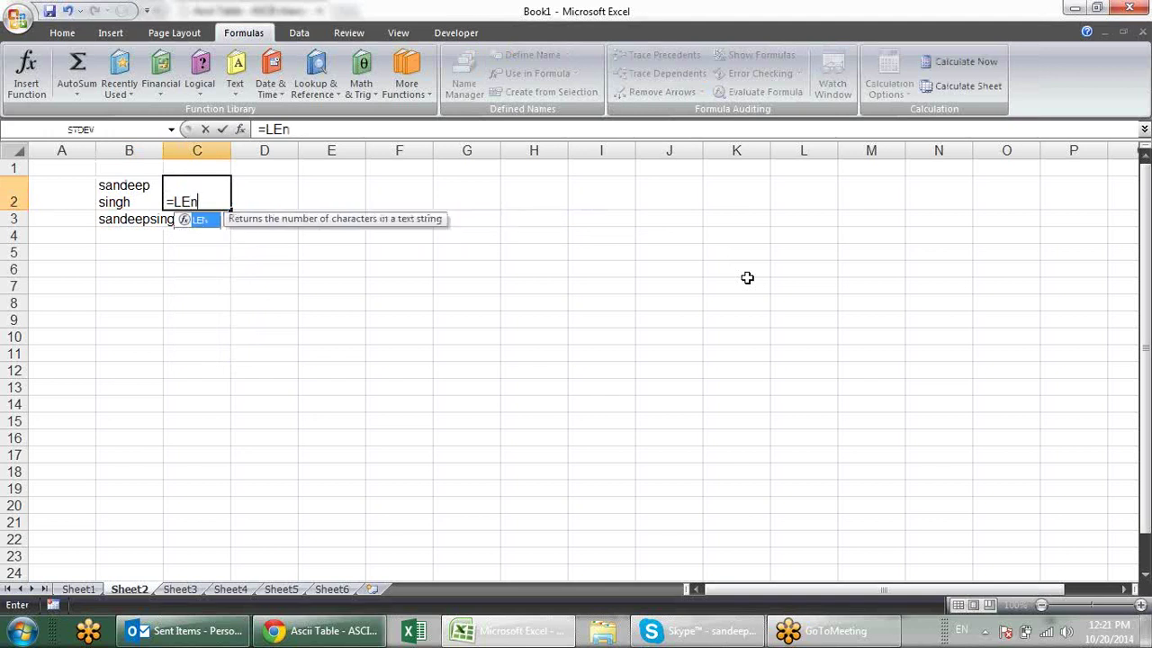
pyautogui.press('Tab')
pyautogui.press('Left')
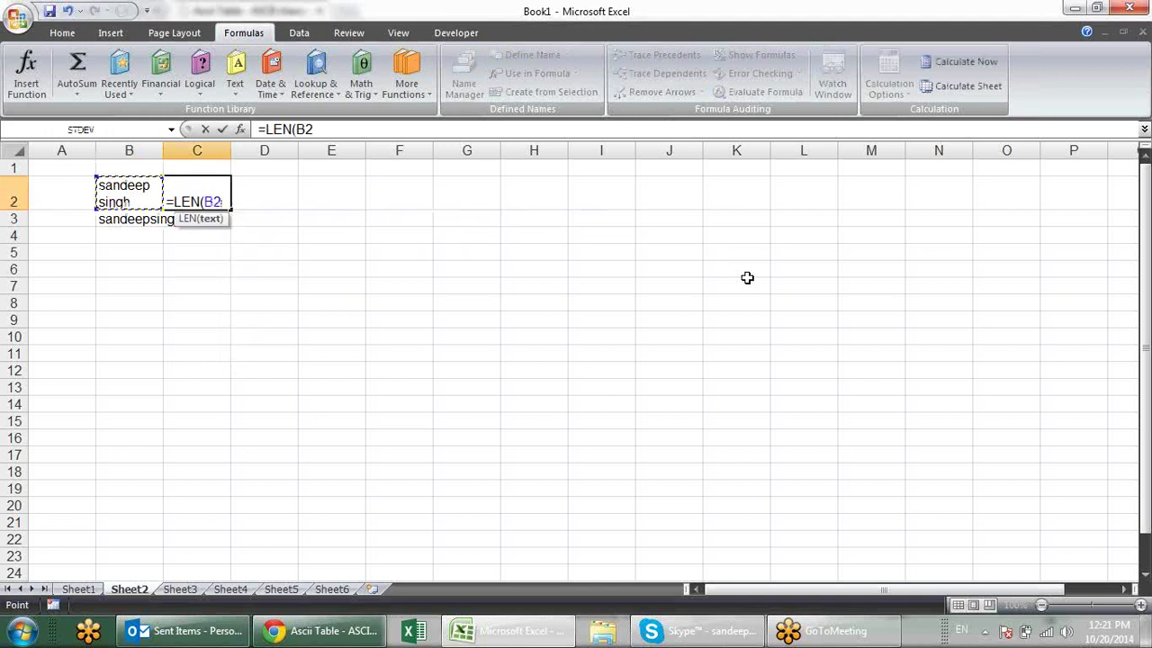
pyautogui.write(')')
pyautogui.press('Return')
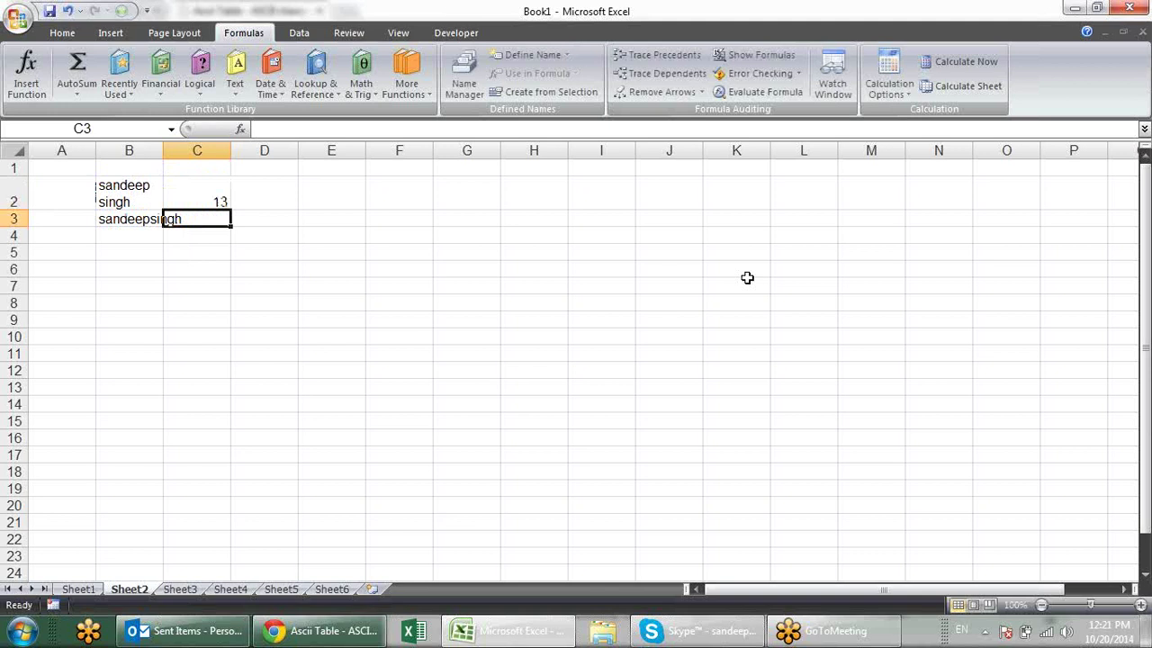
pyautogui.hotkey('ctrl', 'd')
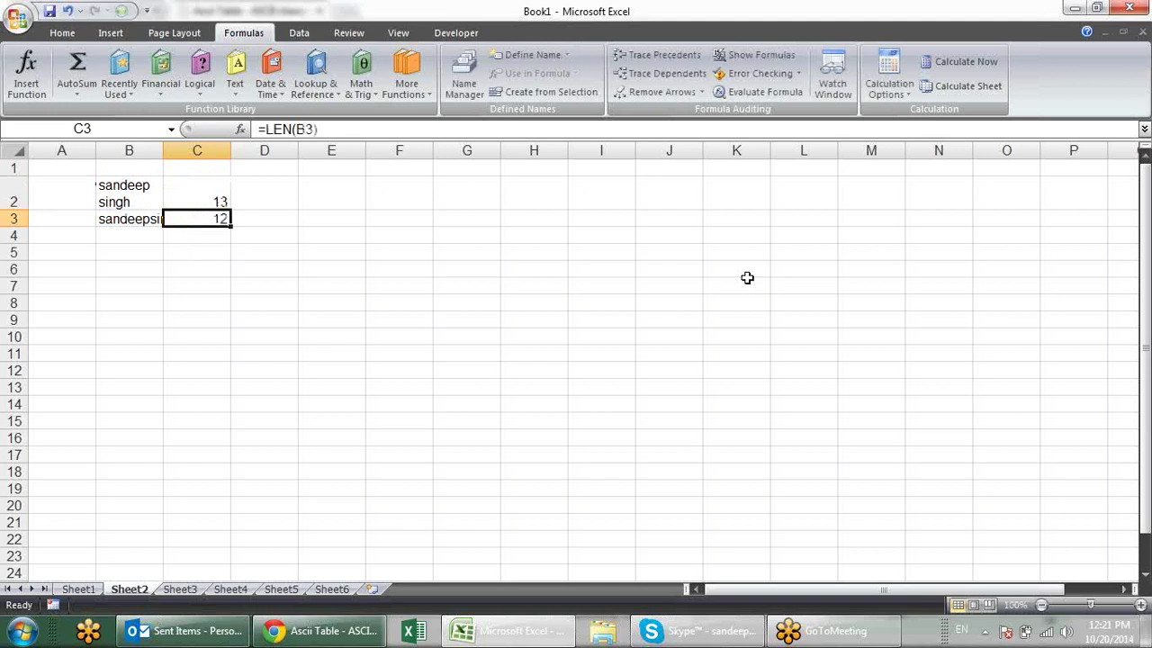
pyautogui.press('Left')
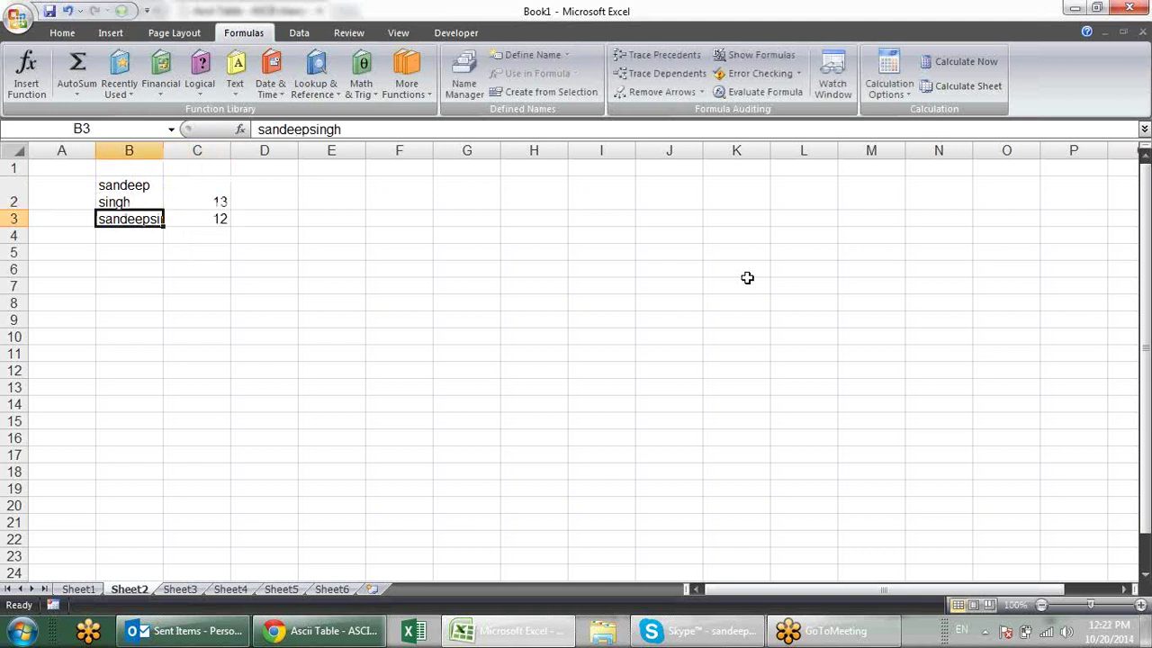
pyautogui.doubleClick(163, 150)
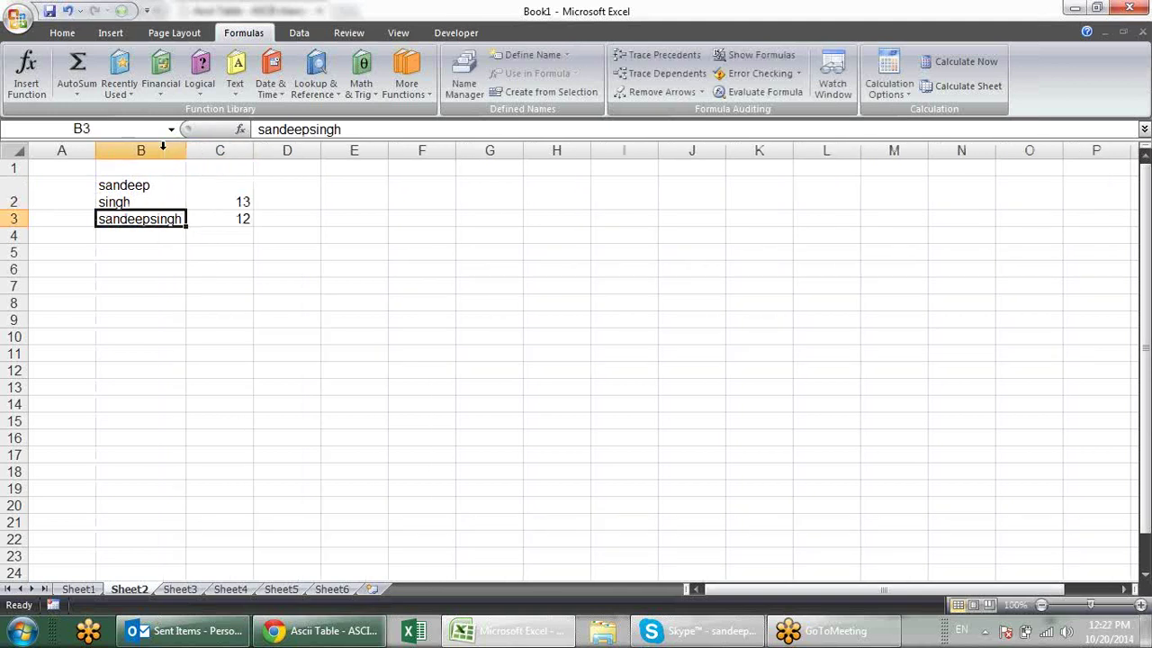
pyautogui.click(164, 191)
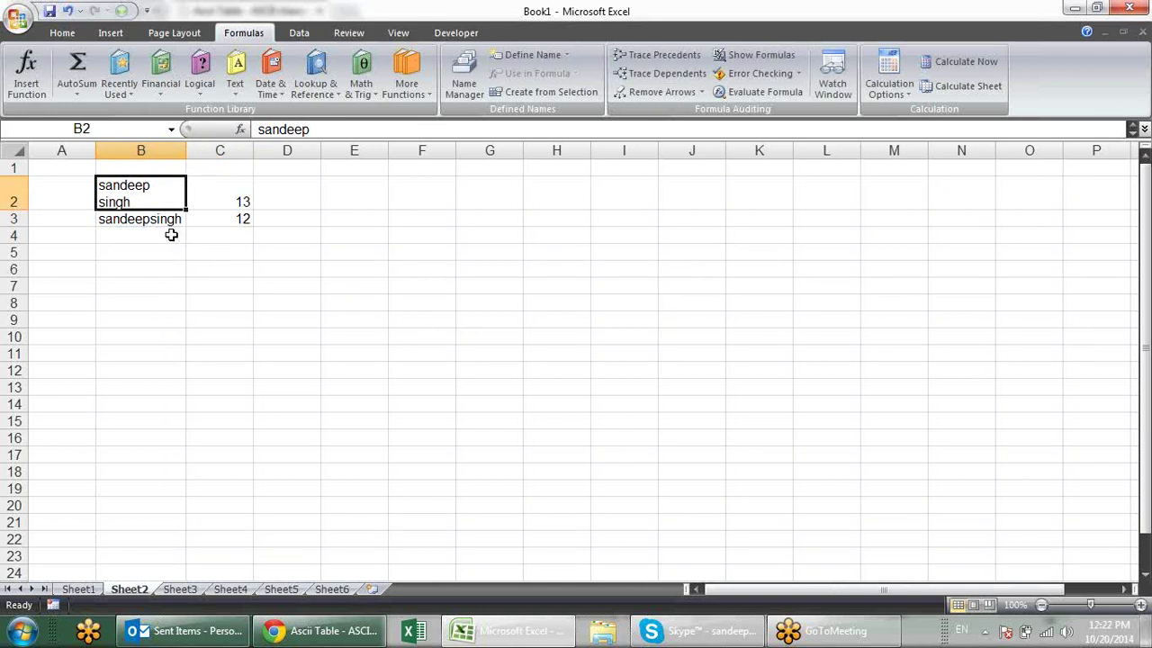
# Step: Put a lone line break into the empty cell B4
pyautogui.doubleClick(167, 234)
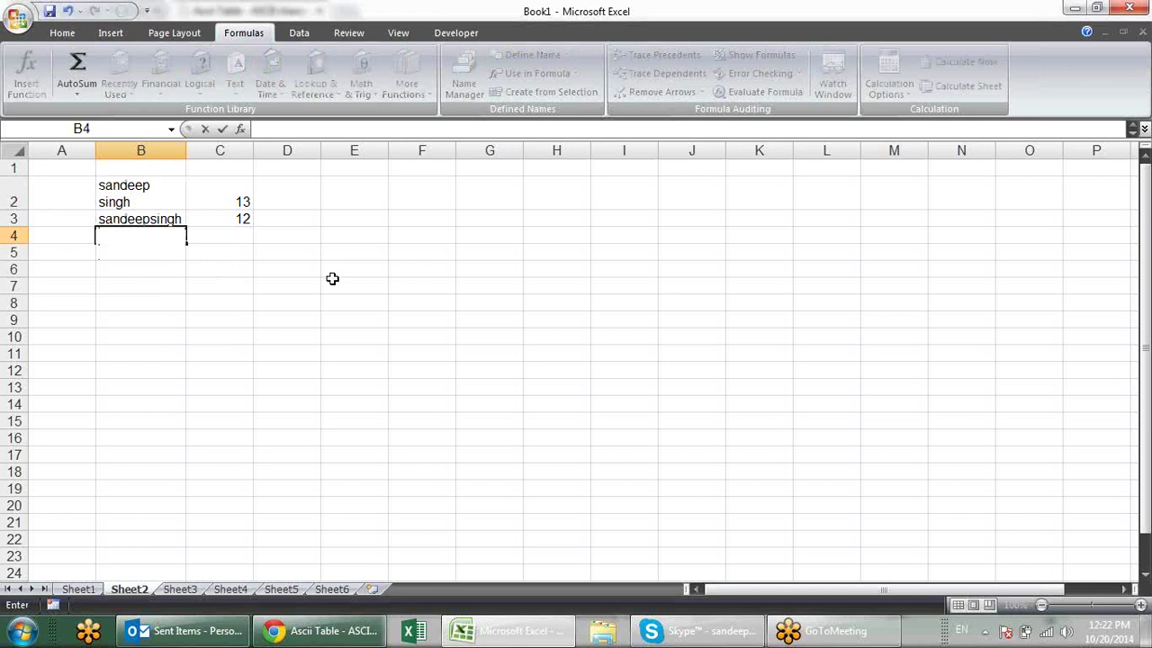
pyautogui.press('Return')
pyautogui.press('Up')
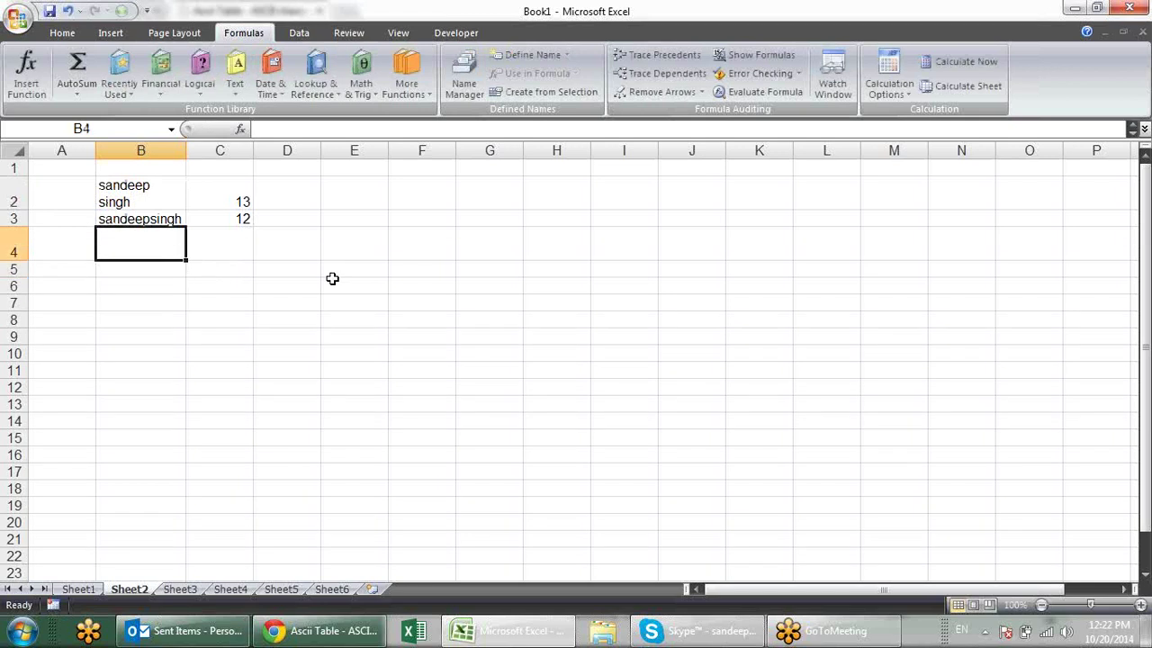
# Step: Enter =CODE(B4) in C4, showing the line break's code 10
pyautogui.press('Right')
pyautogui.write('=')
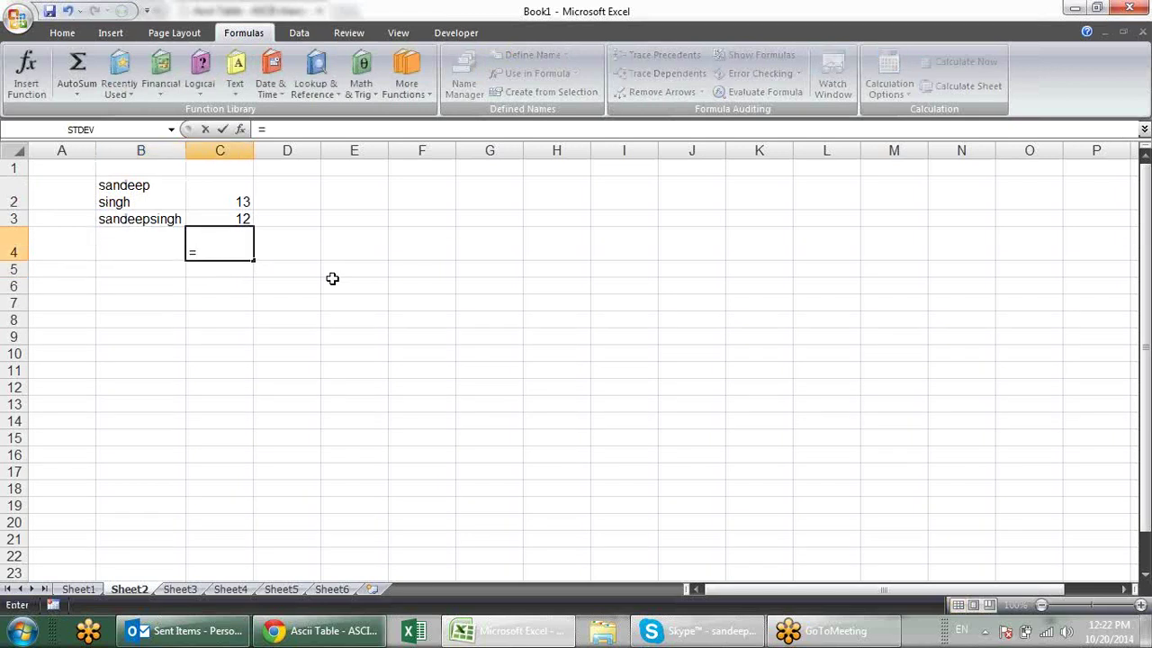
pyautogui.write('code')
pyautogui.press('Tab')
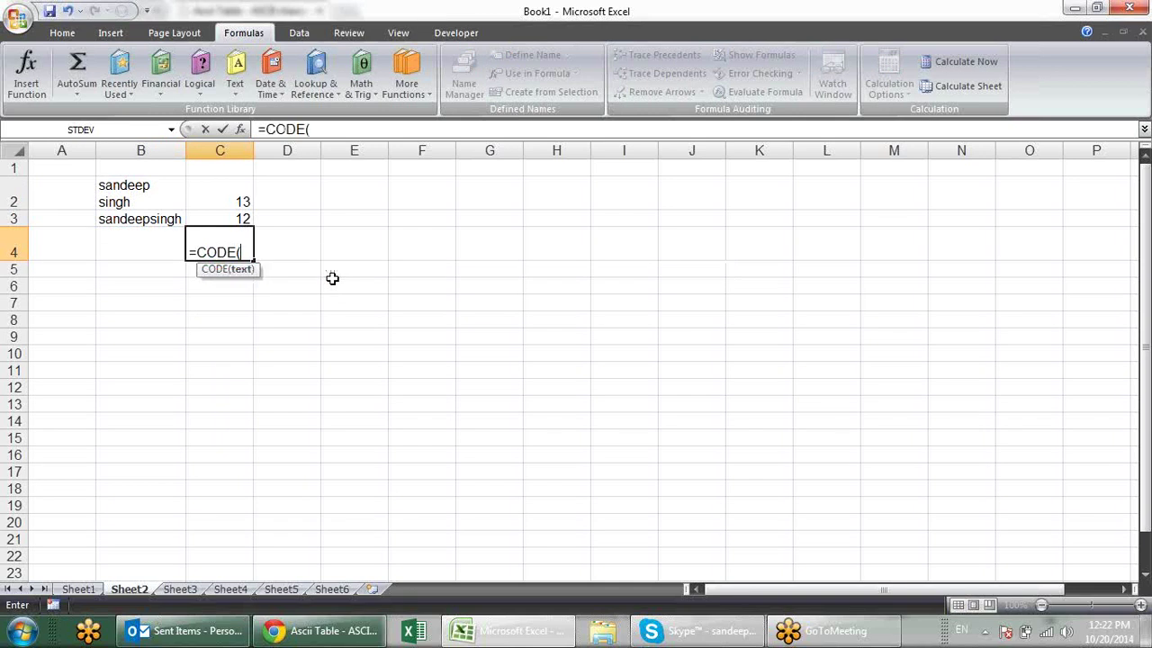
pyautogui.press('Left')
pyautogui.press('Return')
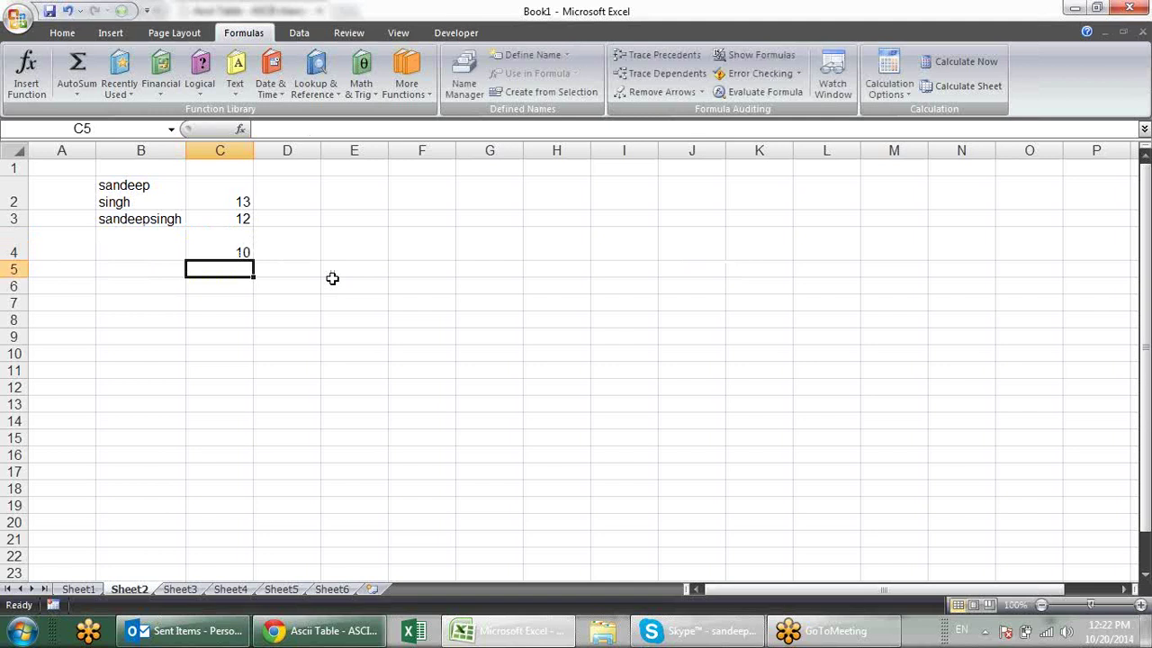
pyautogui.press('Up')
pyautogui.press('Up')
pyautogui.press('Up')
pyautogui.press('Left')
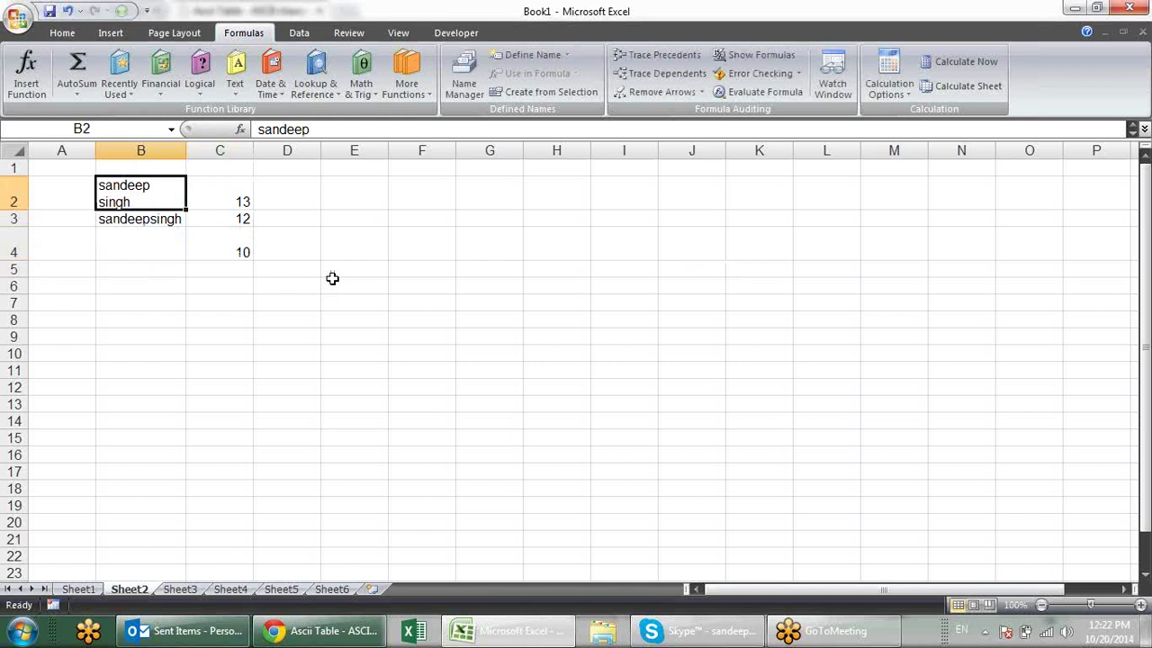
# Step: Turn off Wrap Text for B2 and widen column B
pyautogui.click(62, 34)
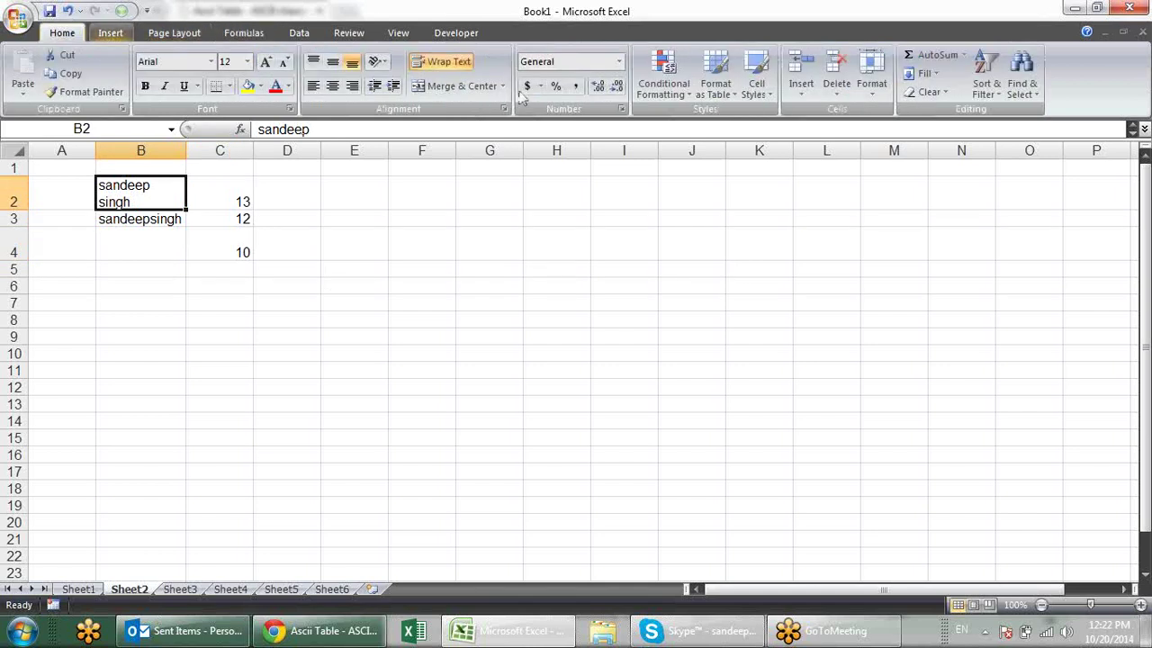
pyautogui.click(441, 61)
pyautogui.moveTo(186, 150); pyautogui.dragTo(214, 151)
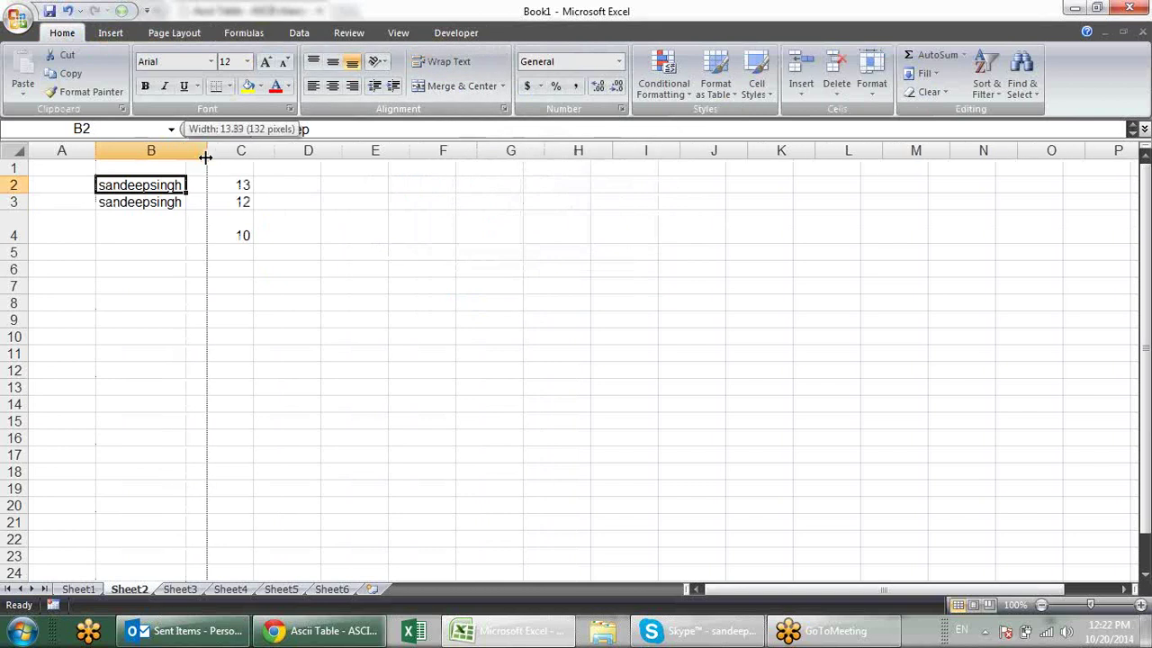
pyautogui.click(237, 308)
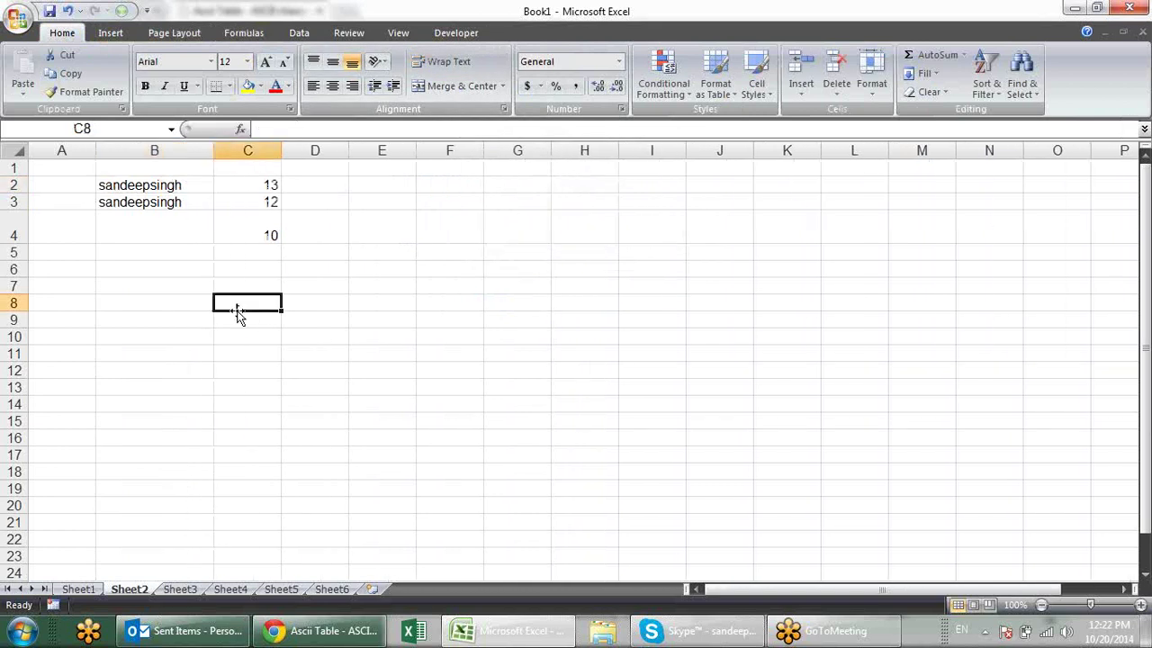
# Step: Test B4 with a space (code 32), then restore its line break with Alt+Enter
pyautogui.click(189, 234)
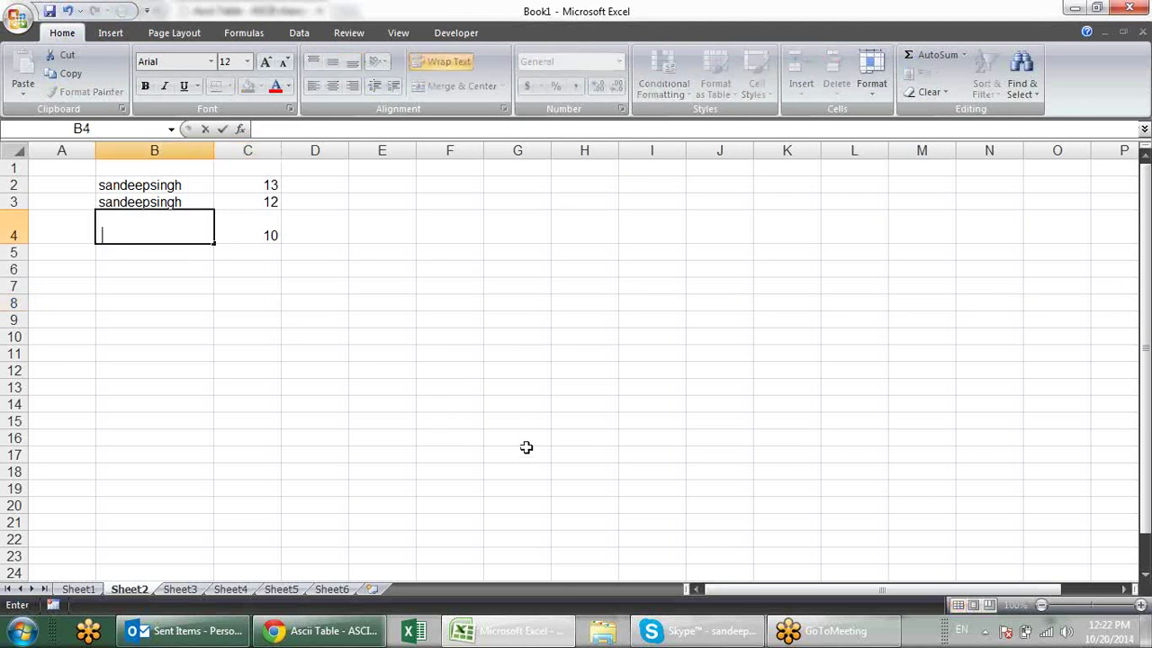
pyautogui.press('Return')
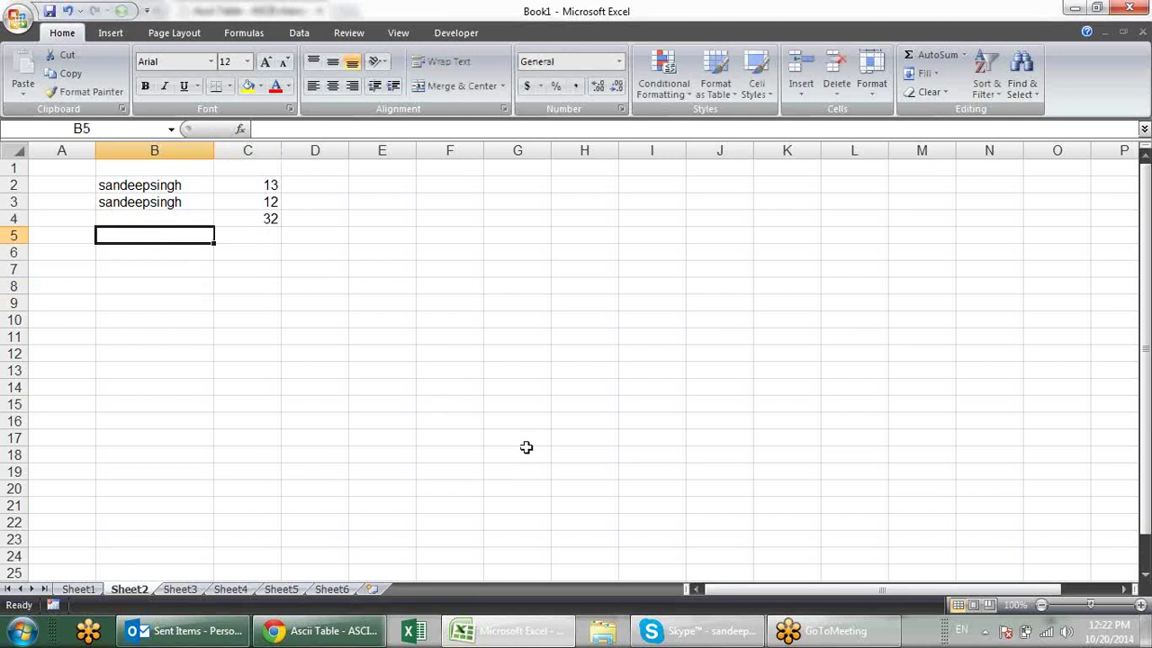
pyautogui.press('Up')
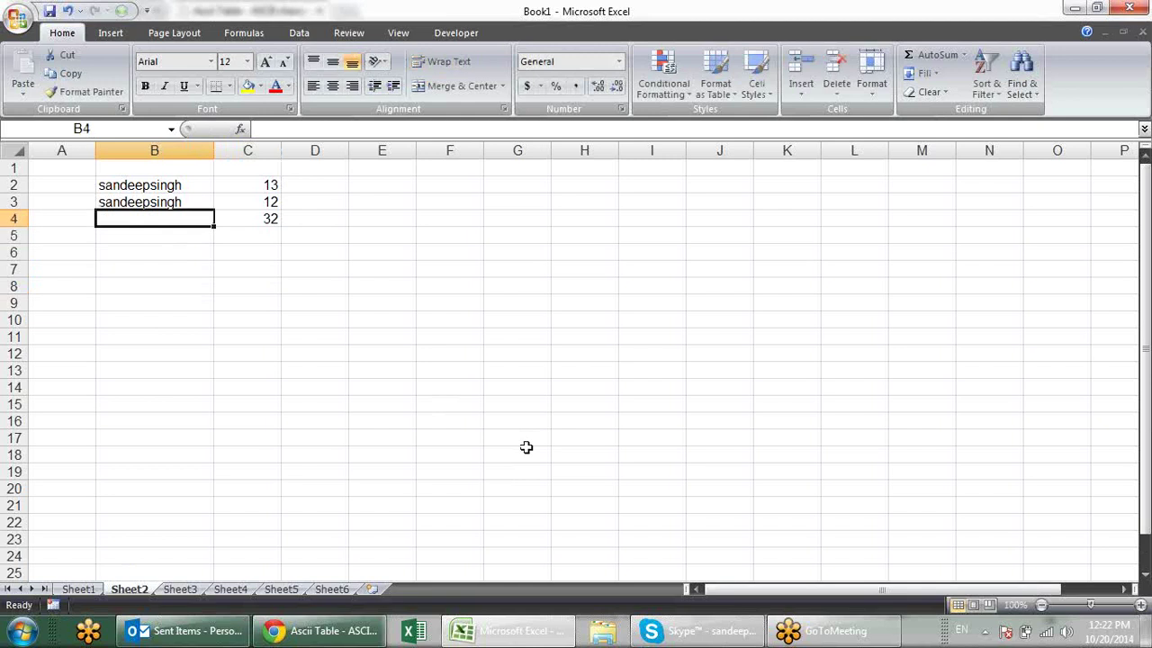
pyautogui.press('F2')
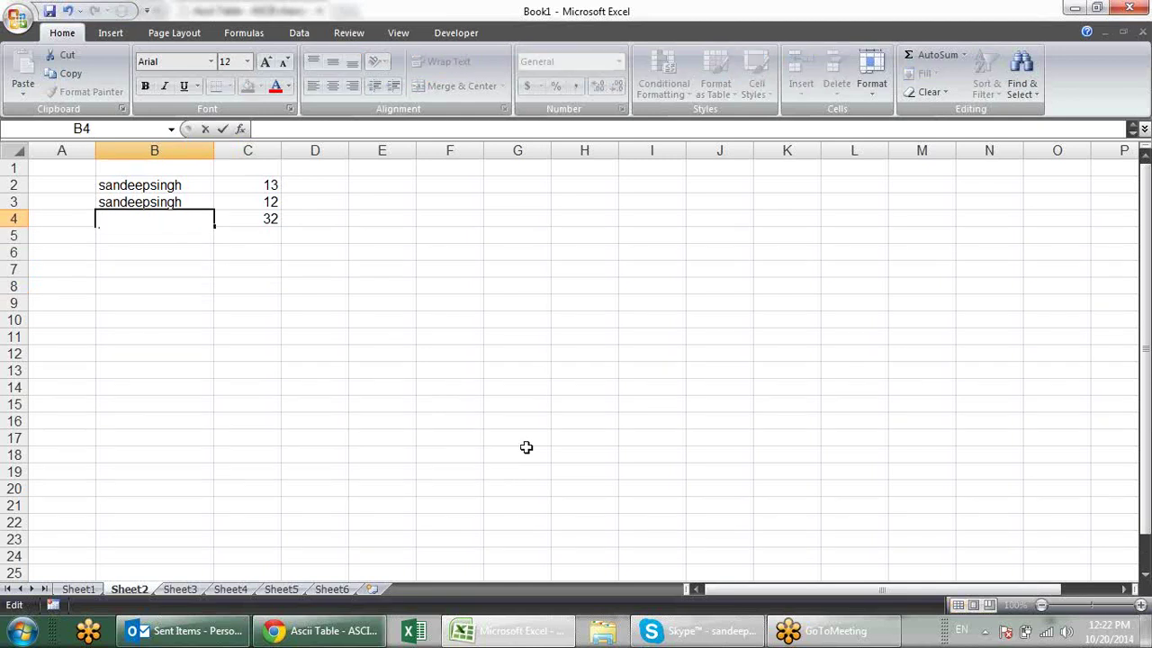
pyautogui.press('Return')
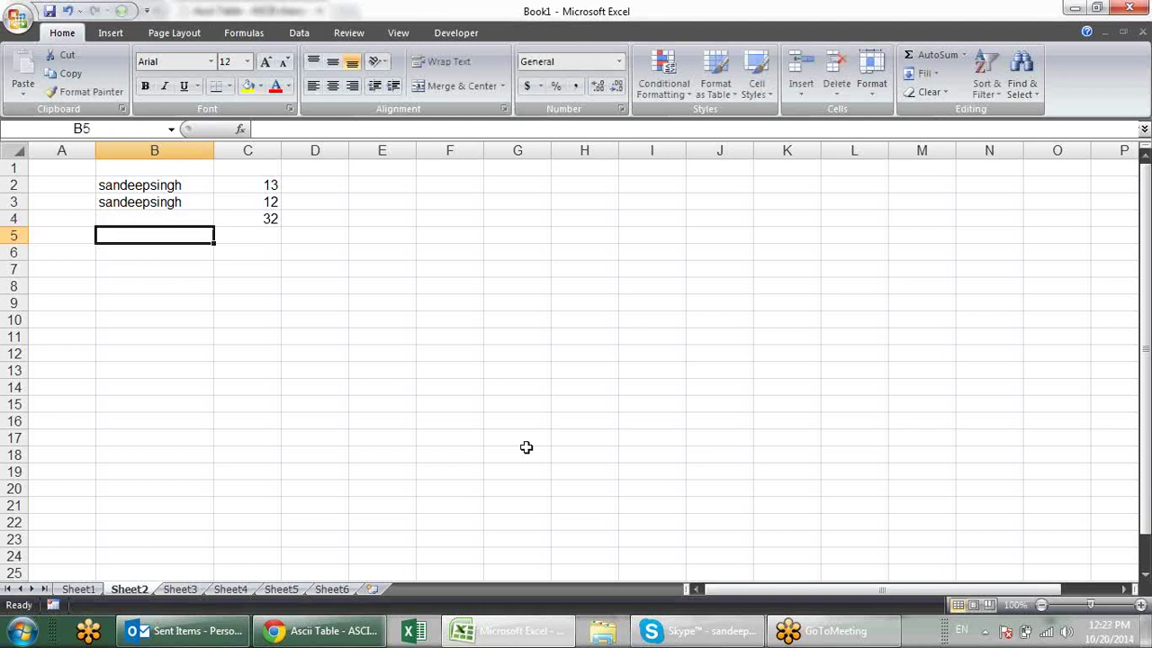
pyautogui.press('Up')
pyautogui.press('F2')
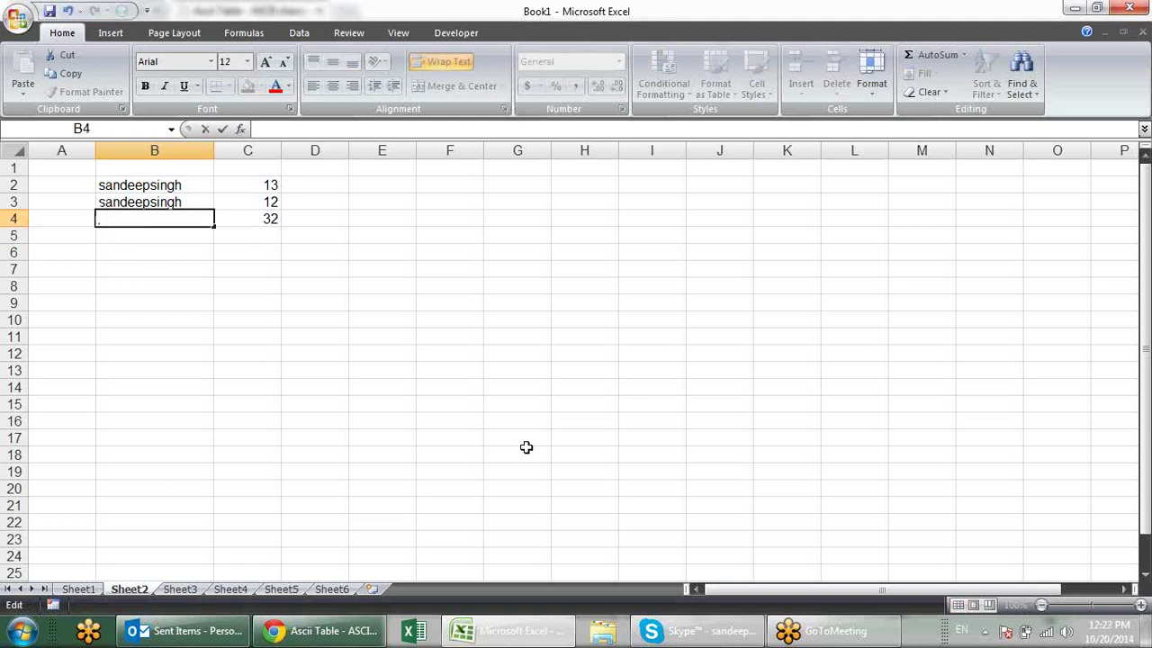
pyautogui.hotkey('alt', 'Return')
pyautogui.press('Return')
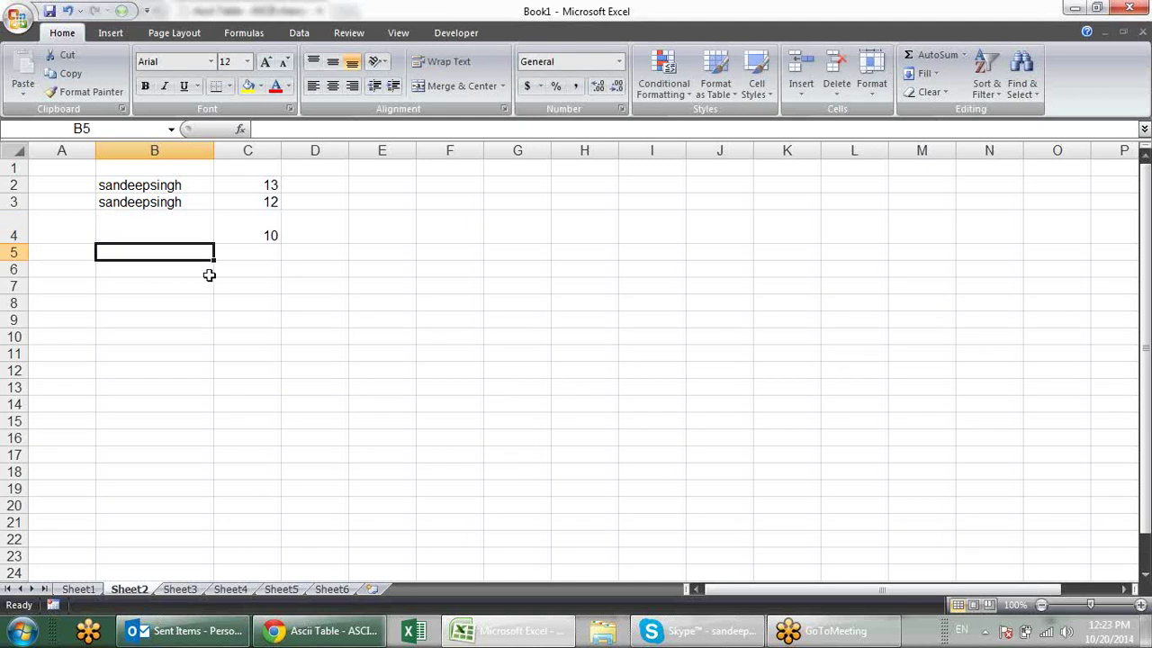
pyautogui.click(155, 186)
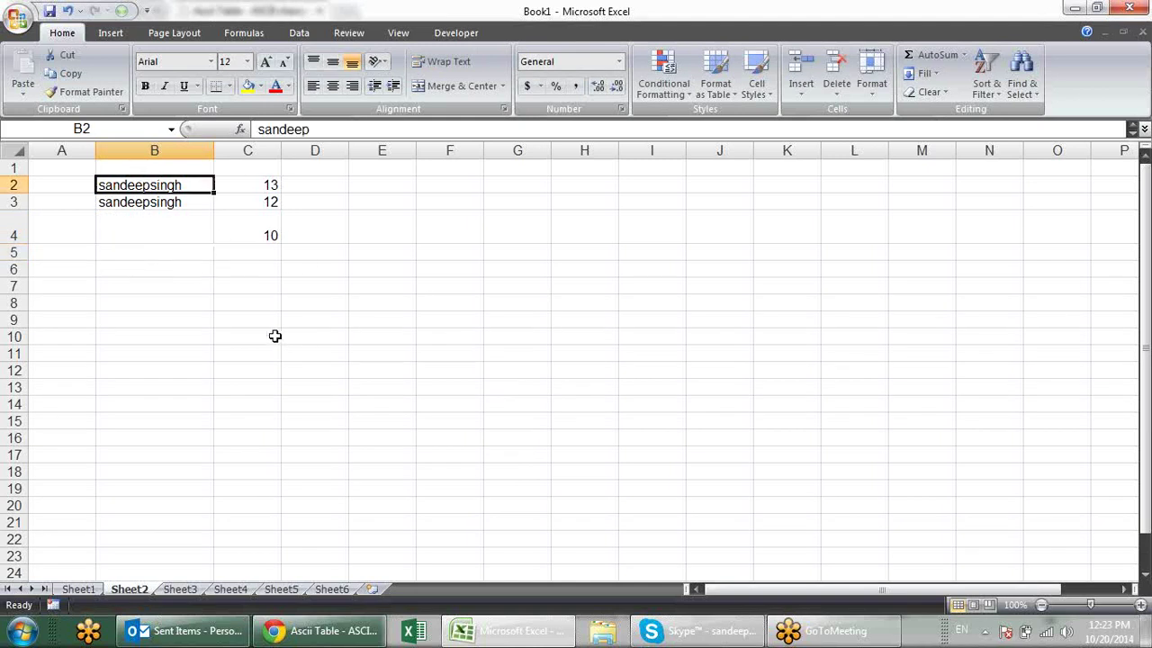
pyautogui.click(297, 183)
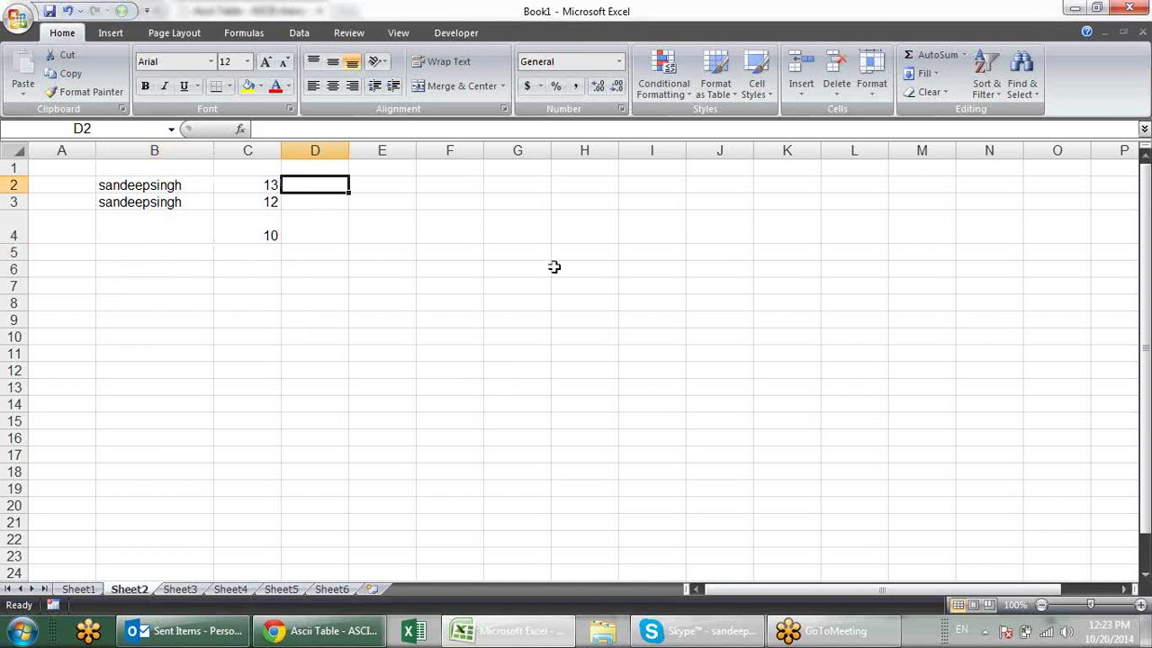
# Step: Enter =CLEAN(B2) in D2 to strip the line break from the name
pyautogui.write('=')
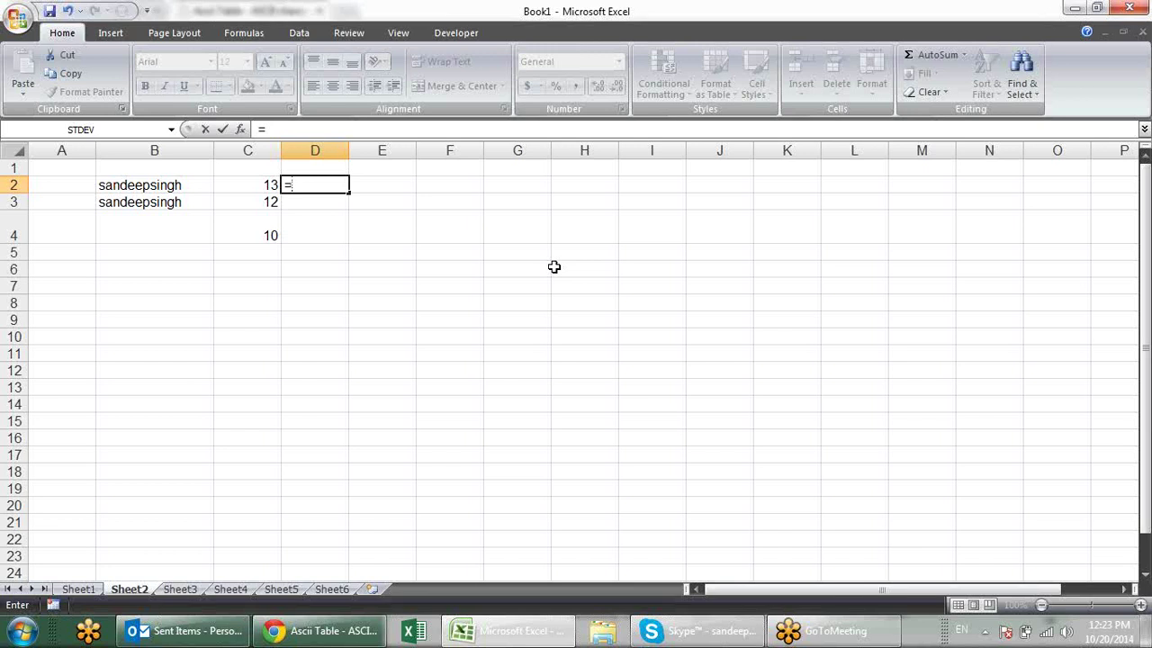
pyautogui.write('cl')
pyautogui.press('Tab')
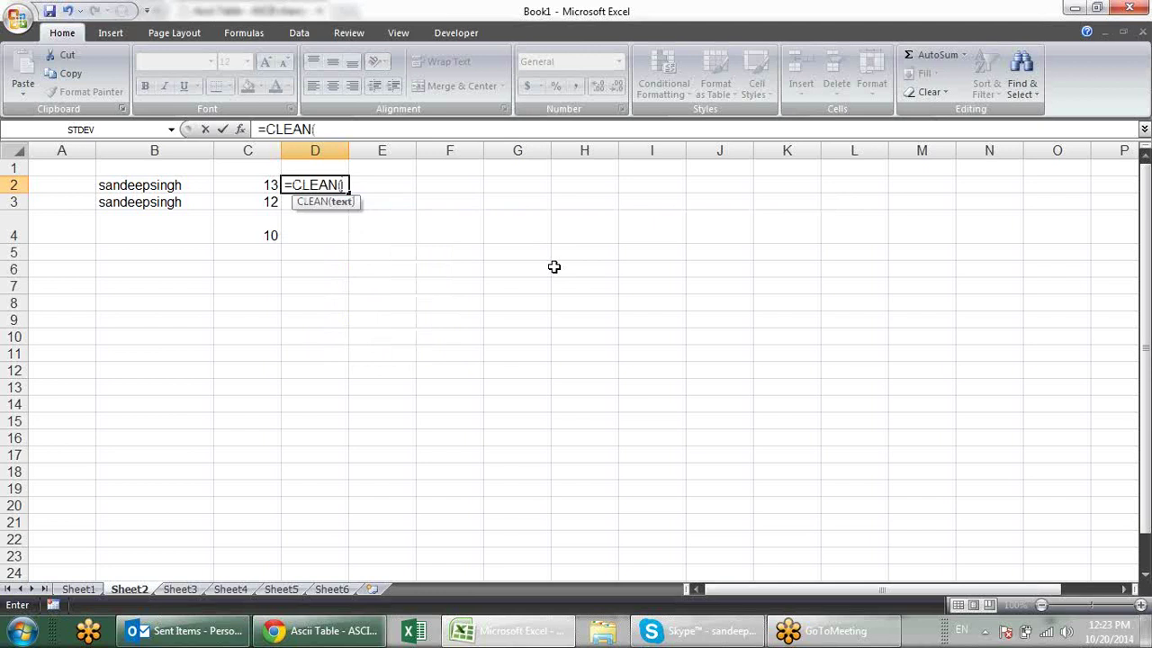
pyautogui.press('Left')
pyautogui.press('Left')
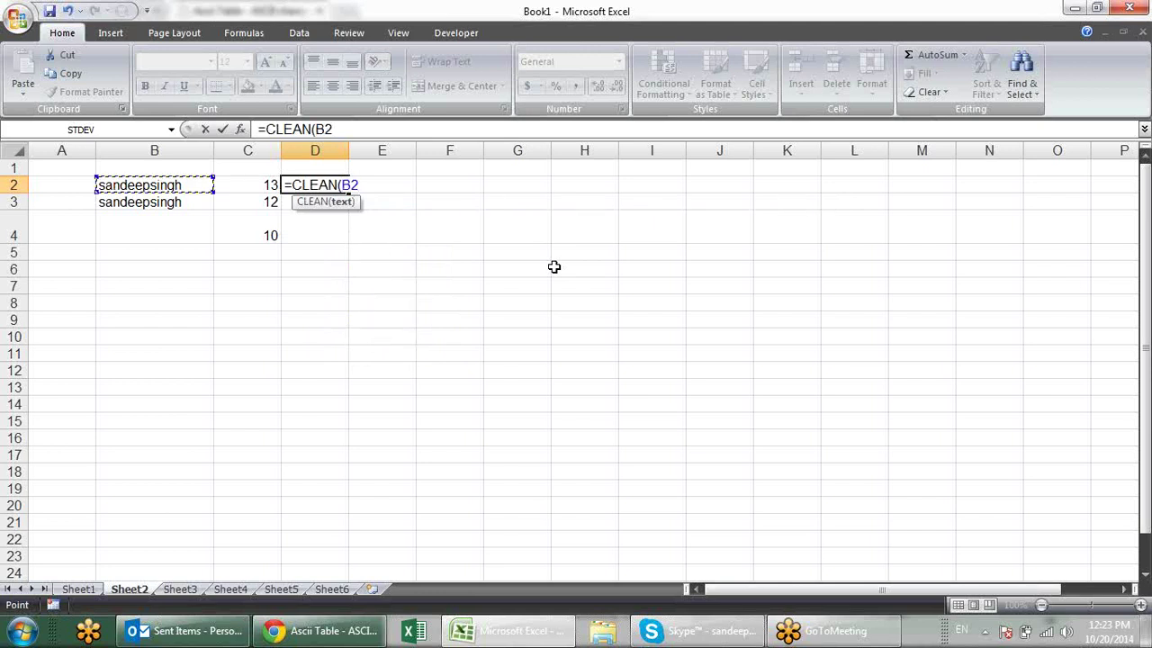
pyautogui.write(')')
pyautogui.press('Return')
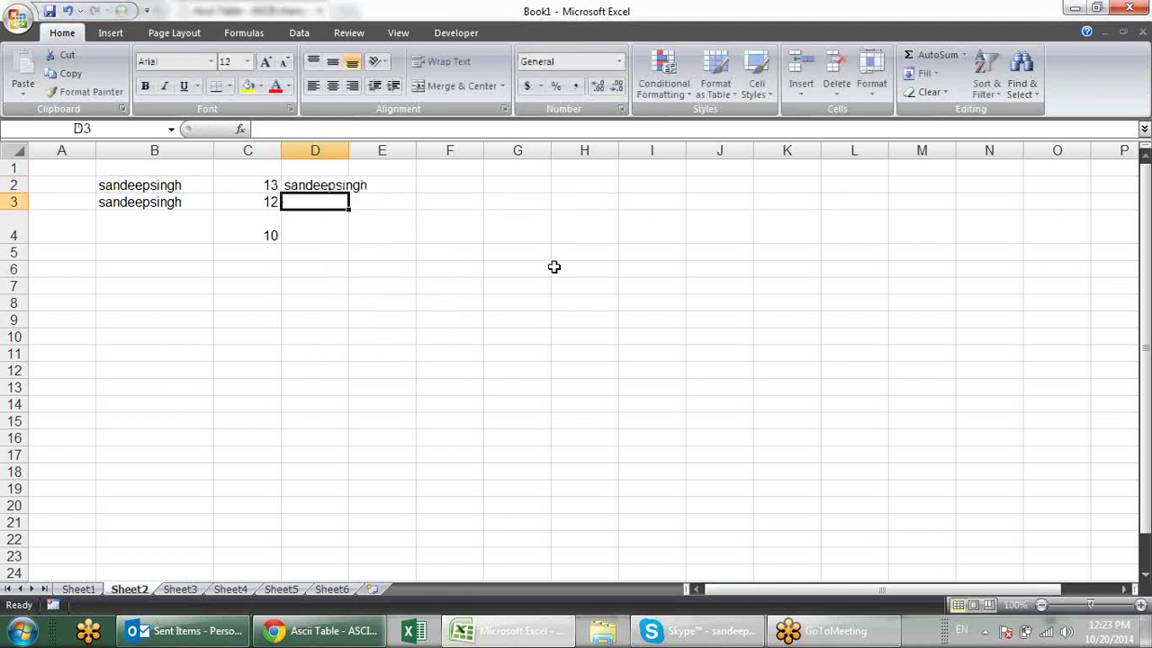
# Step: Enter =LEN(D2) in E2, counting the cleaned name as 12 characters
pyautogui.press('Up')
pyautogui.press('Right')
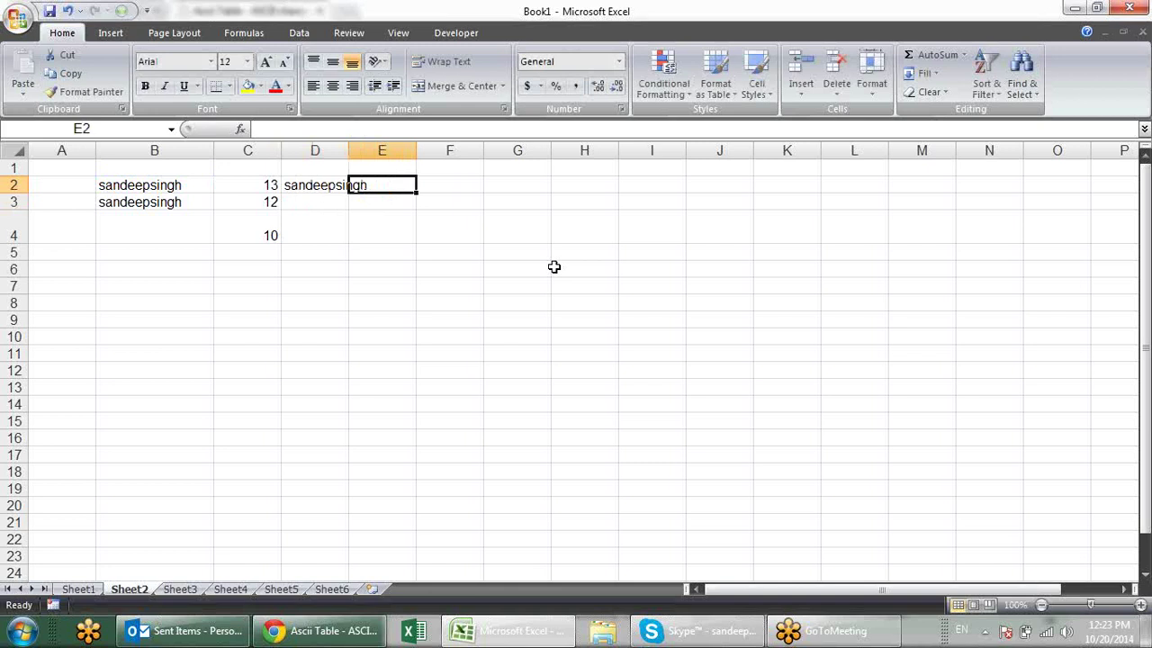
pyautogui.write('=len')
pyautogui.press('Tab')
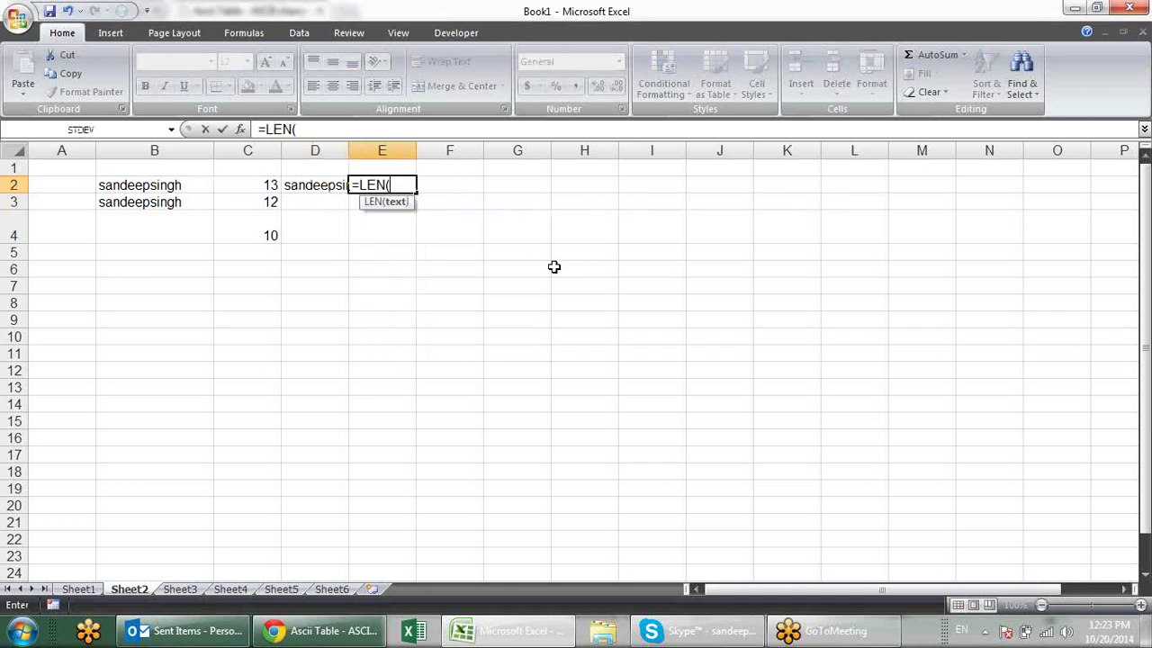
pyautogui.press('Left')
pyautogui.press('Return')
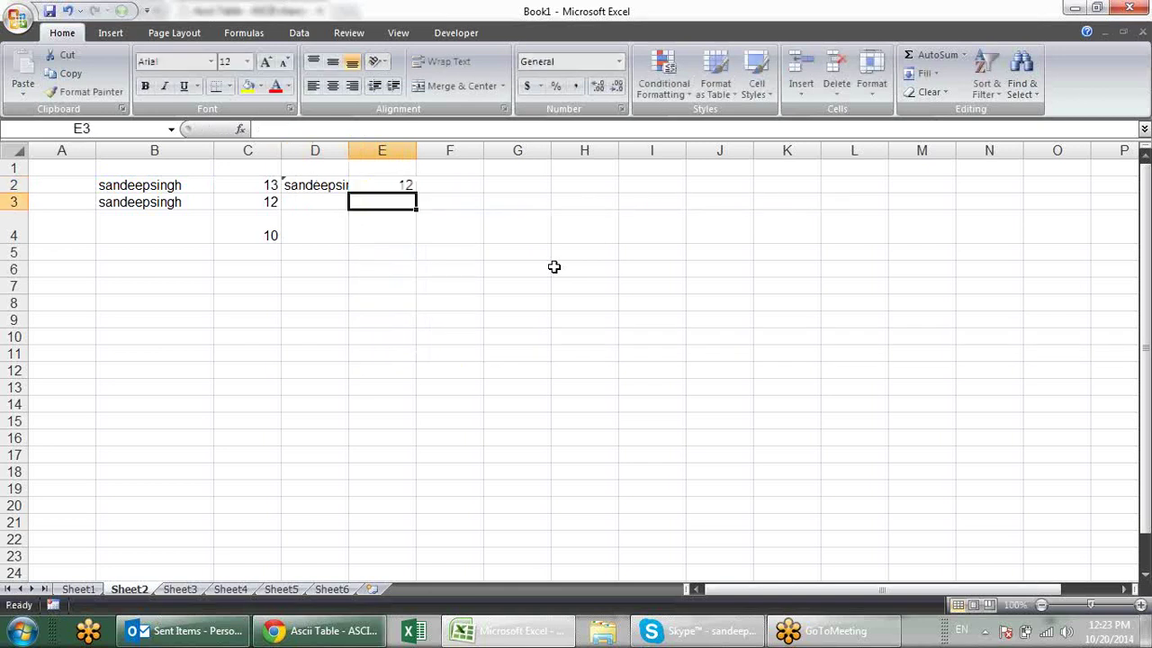
pyautogui.press('Left')
pyautogui.press('Left')
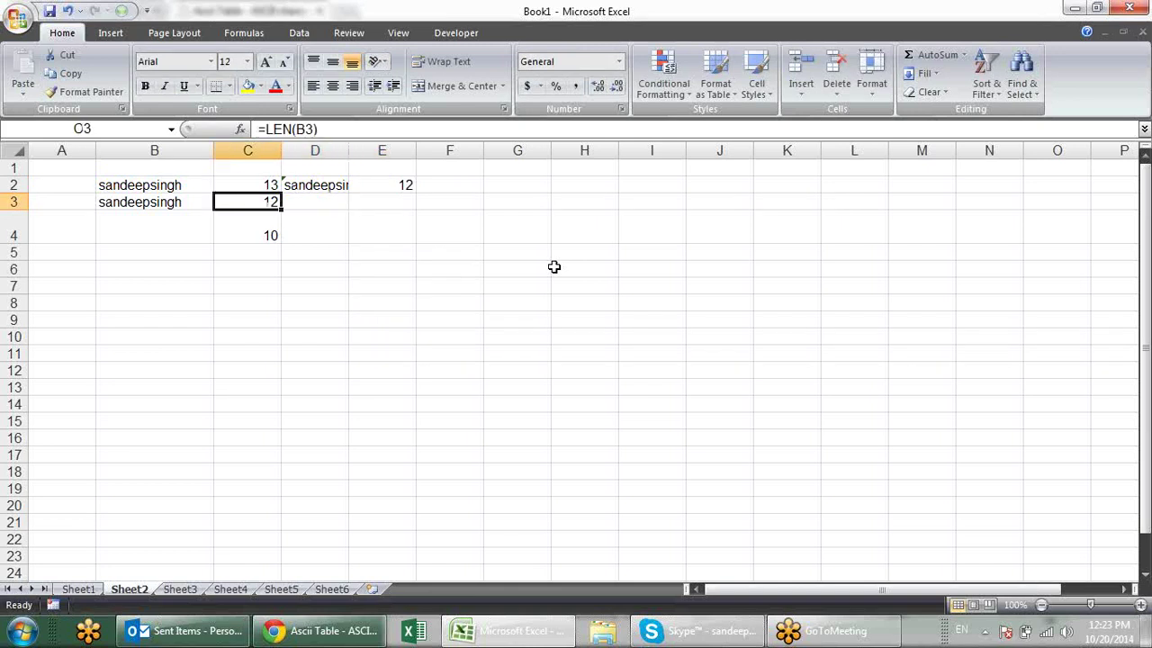
pyautogui.press('Left')
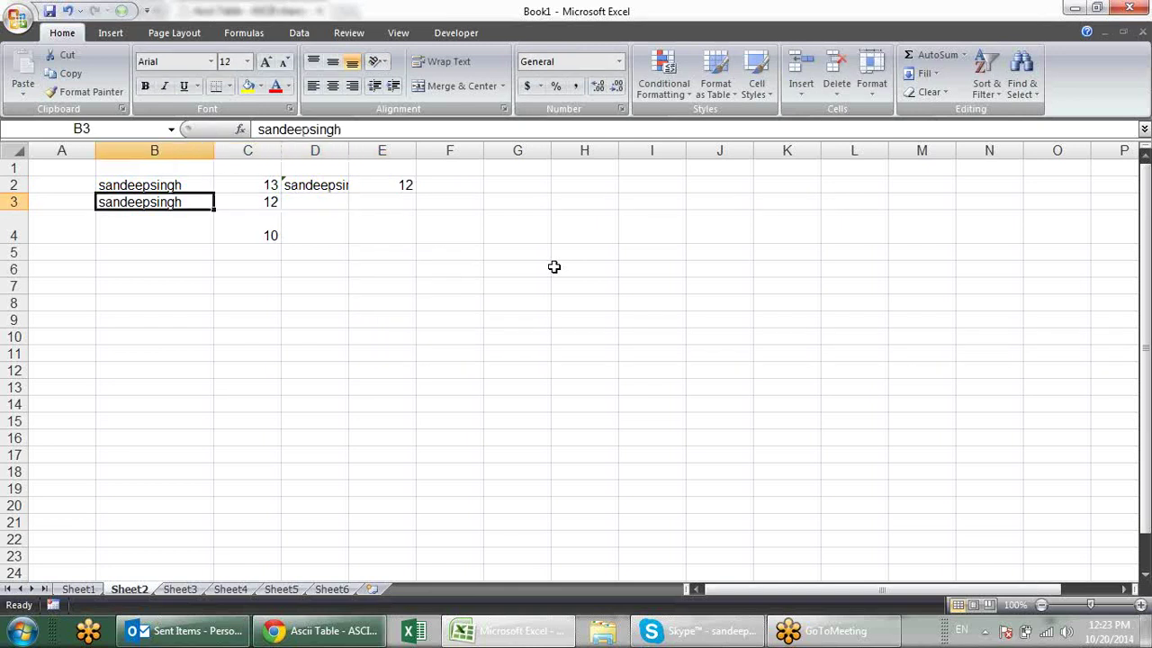
pyautogui.press('Down')
pyautogui.press('Right')
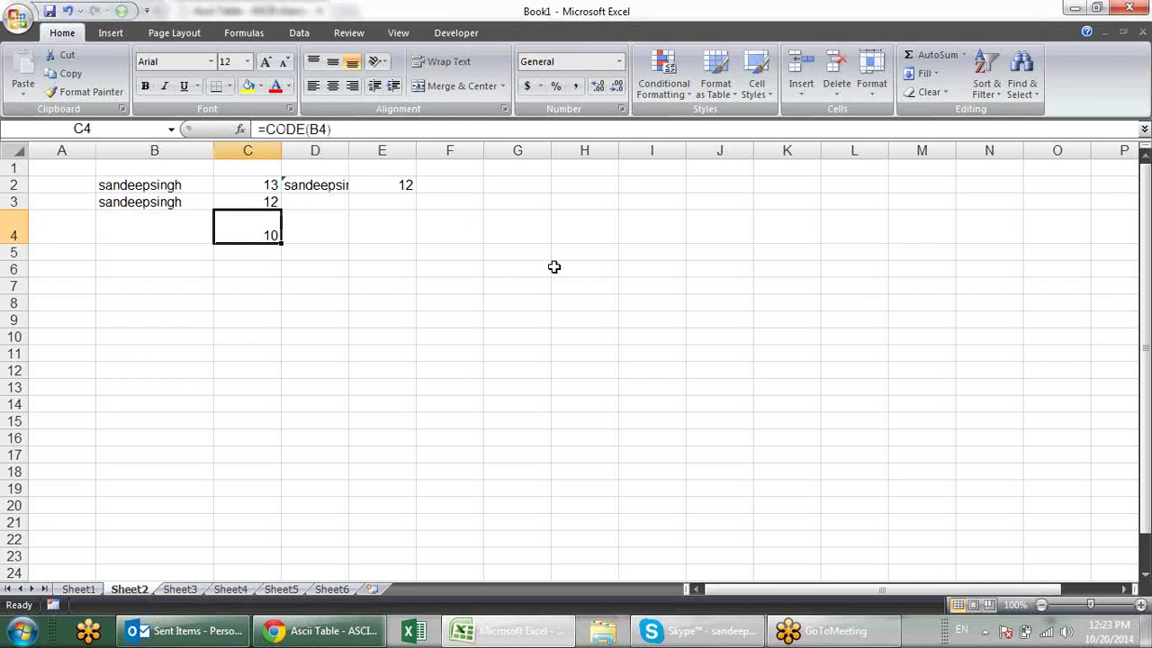
pyautogui.press('Down')
pyautogui.press('Down')
pyautogui.press('Right')
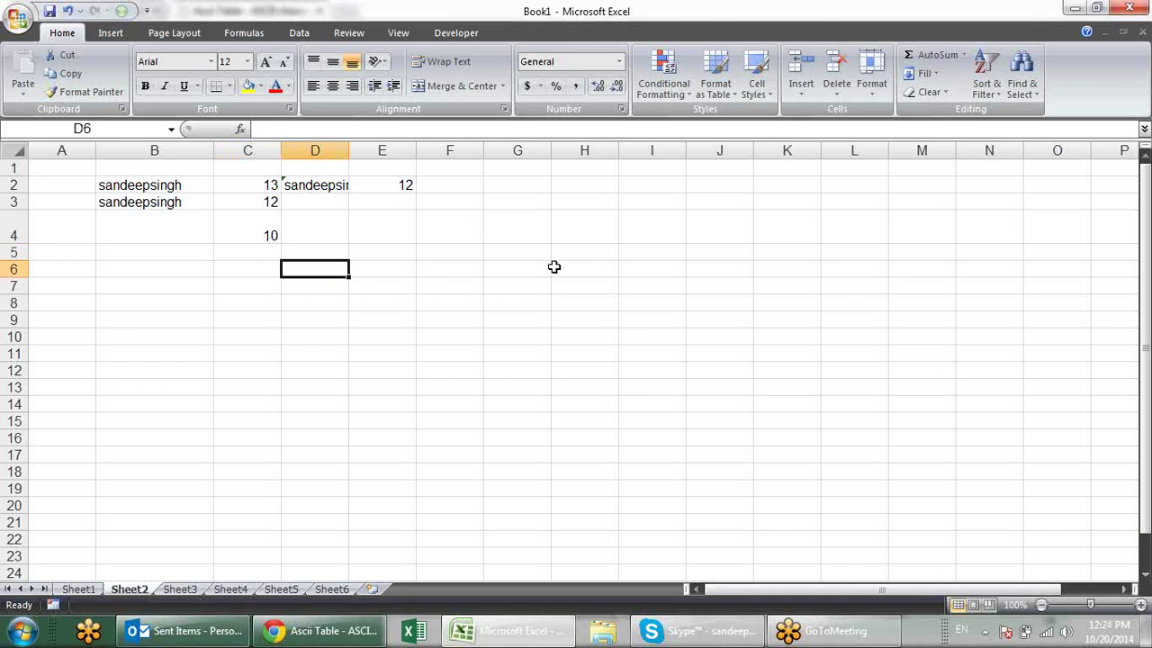
# Step: Select the range D6:D11 in column D
pyautogui.hotkey('shift', 'Down')
pyautogui.hotkey('shift', 'Down')
pyautogui.hotkey('shift', 'Down')
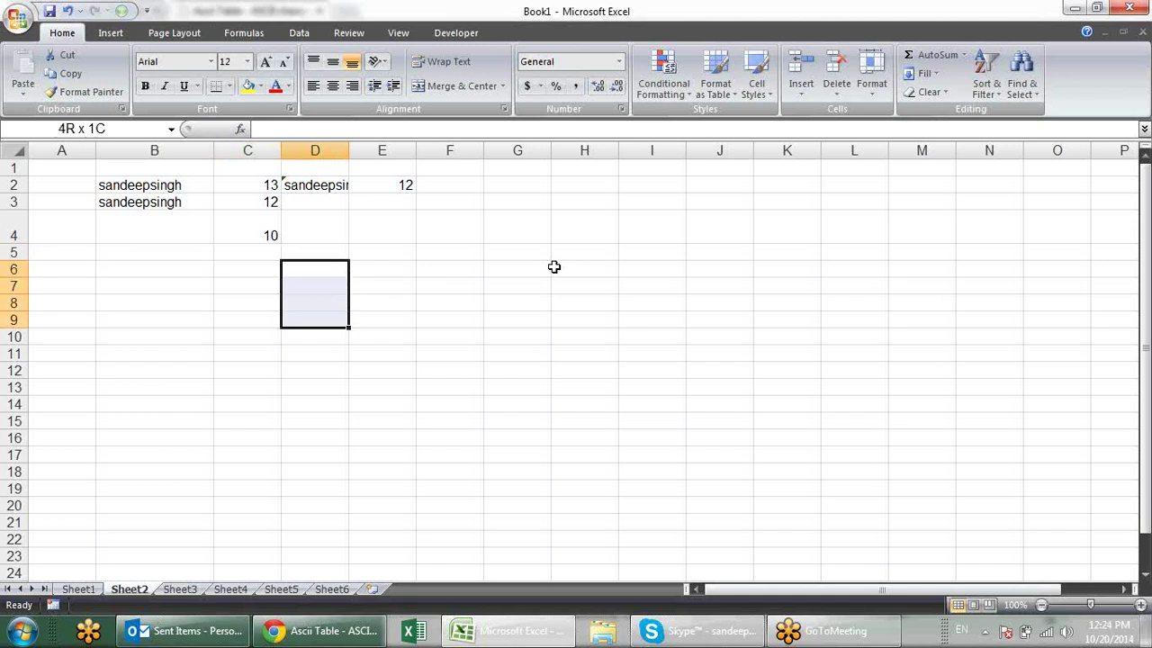
pyautogui.hotkey('shift', 'Down')
pyautogui.hotkey('shift', 'Down')
pyautogui.hotkey('shift', 'Down')
pyautogui.write('=')
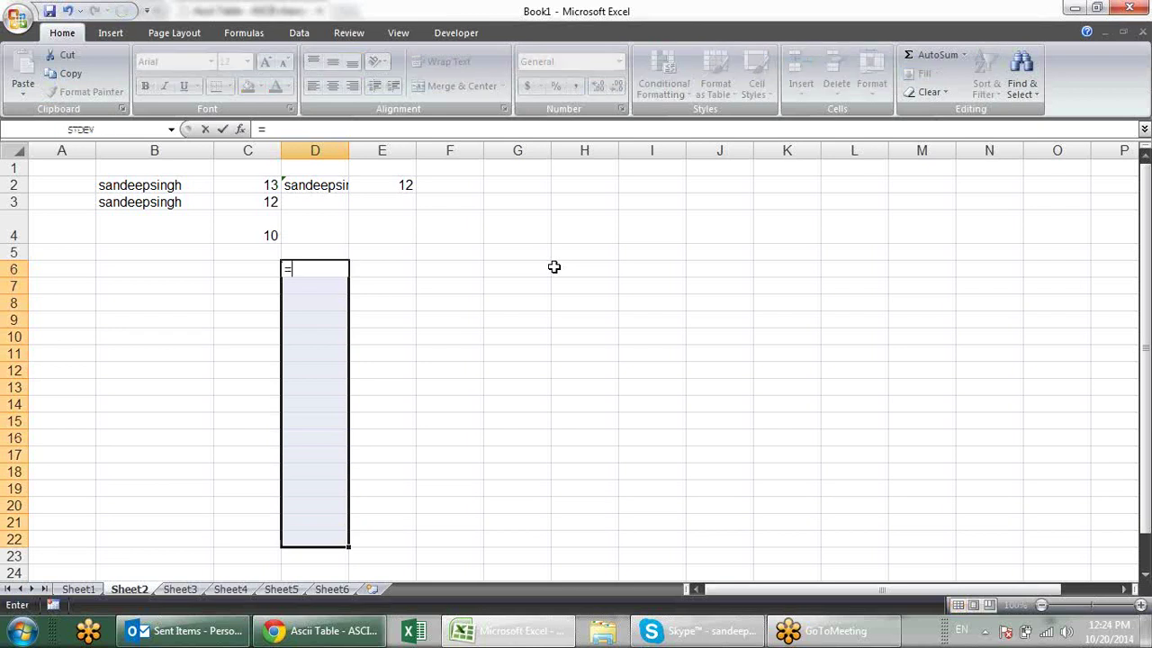
pyautogui.press('Escape')
pyautogui.press('Up')
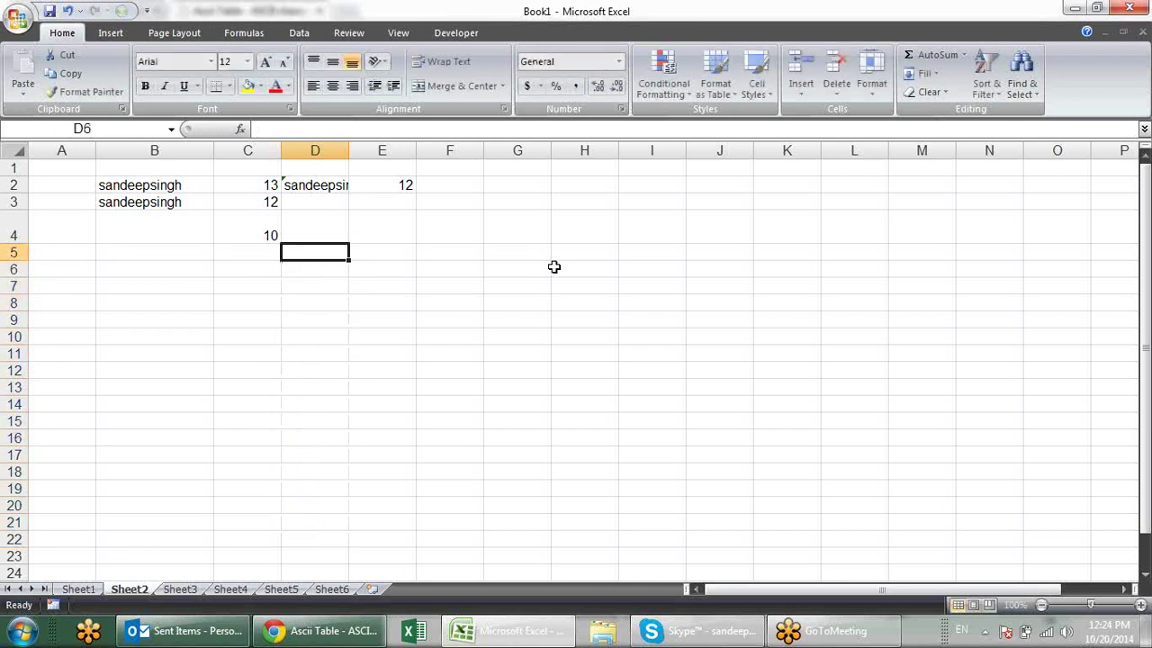
pyautogui.press('Down')
pyautogui.hotkey('shift', 'Down')
pyautogui.hotkey('shift', 'Down')
pyautogui.hotkey('shift', 'Down')
pyautogui.hotkey('shift', 'Down')
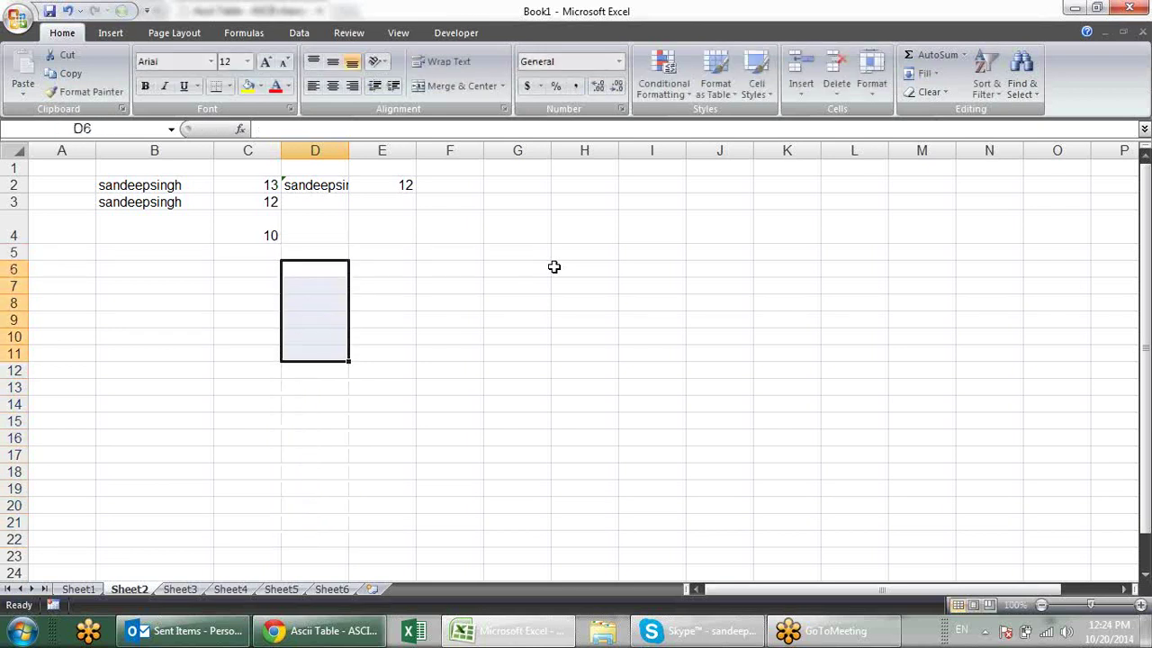
# Step: Enter =RANDBETWEEN(10,90) and fill it down through D11
pyautogui.write('=ra')
pyautogui.press('Down')
pyautogui.press('Down')
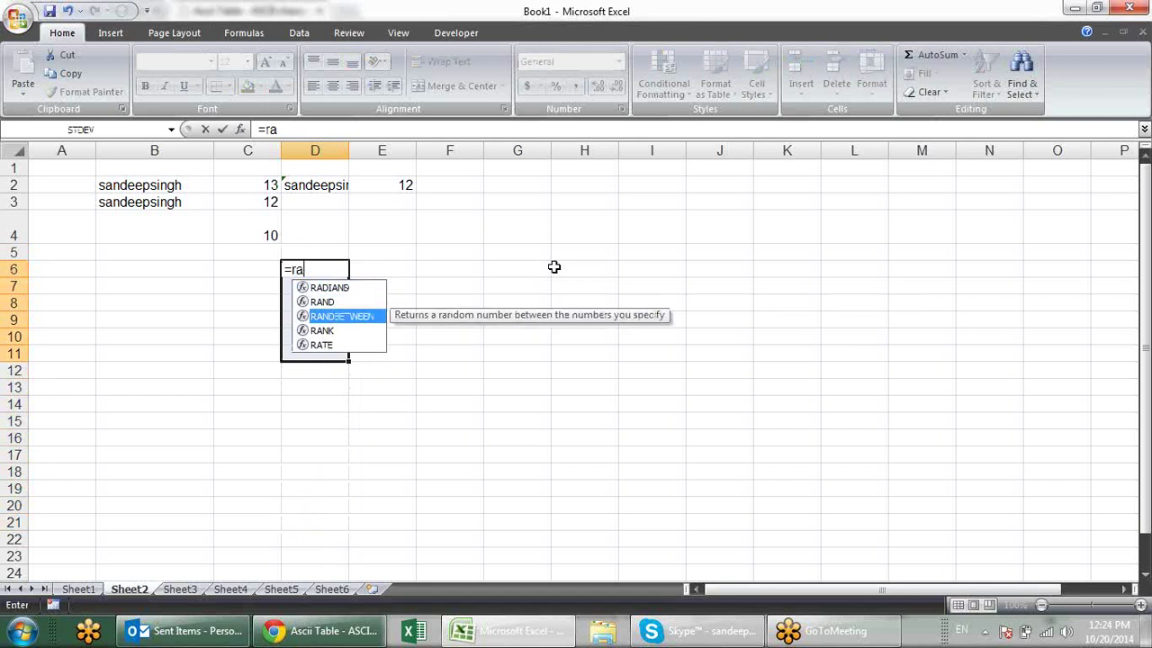
pyautogui.press('Tab')
pyautogui.write('10,90')
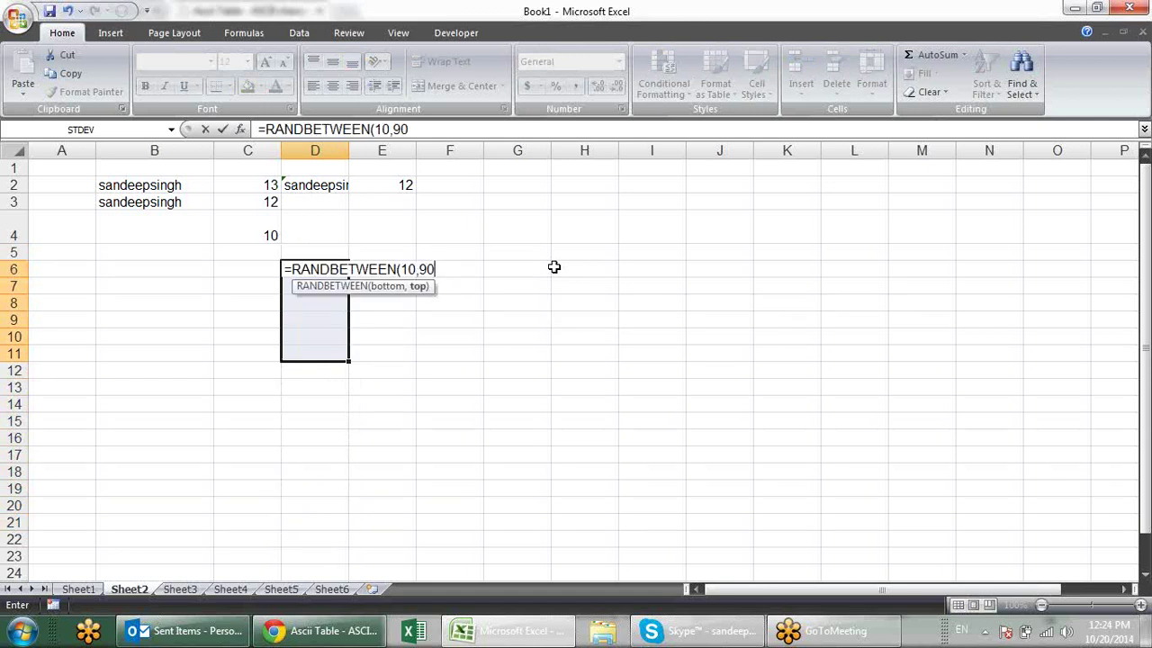
pyautogui.write(')')
pyautogui.press('Return')
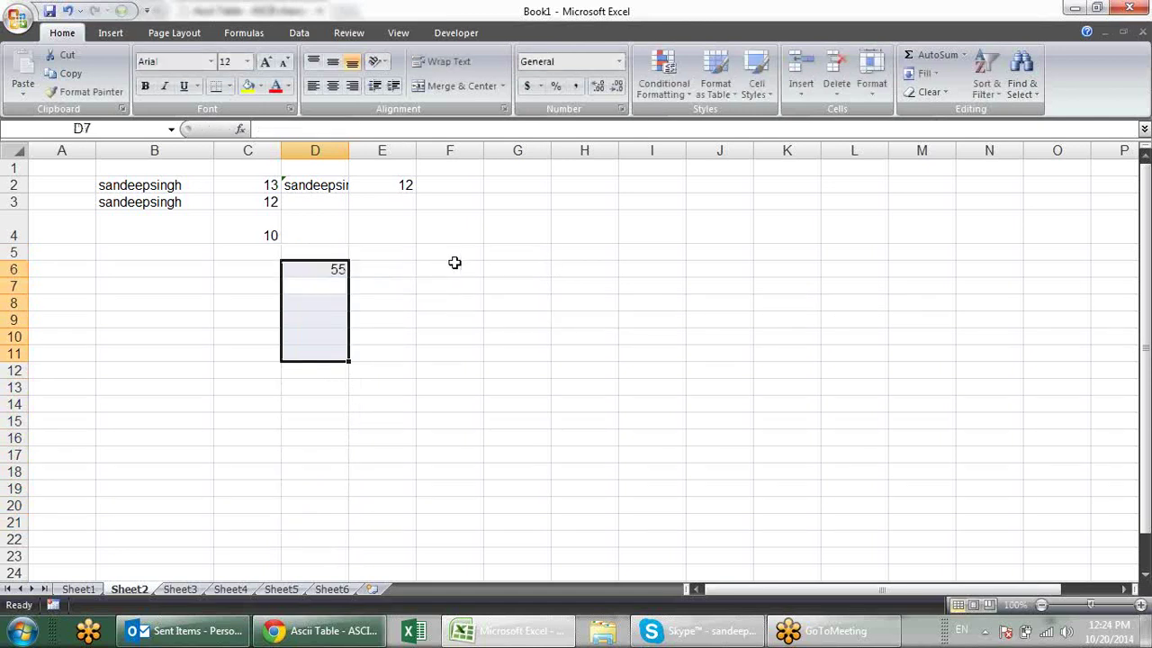
pyautogui.hotkey('ctrl', 'd')
pyautogui.click(457, 316)
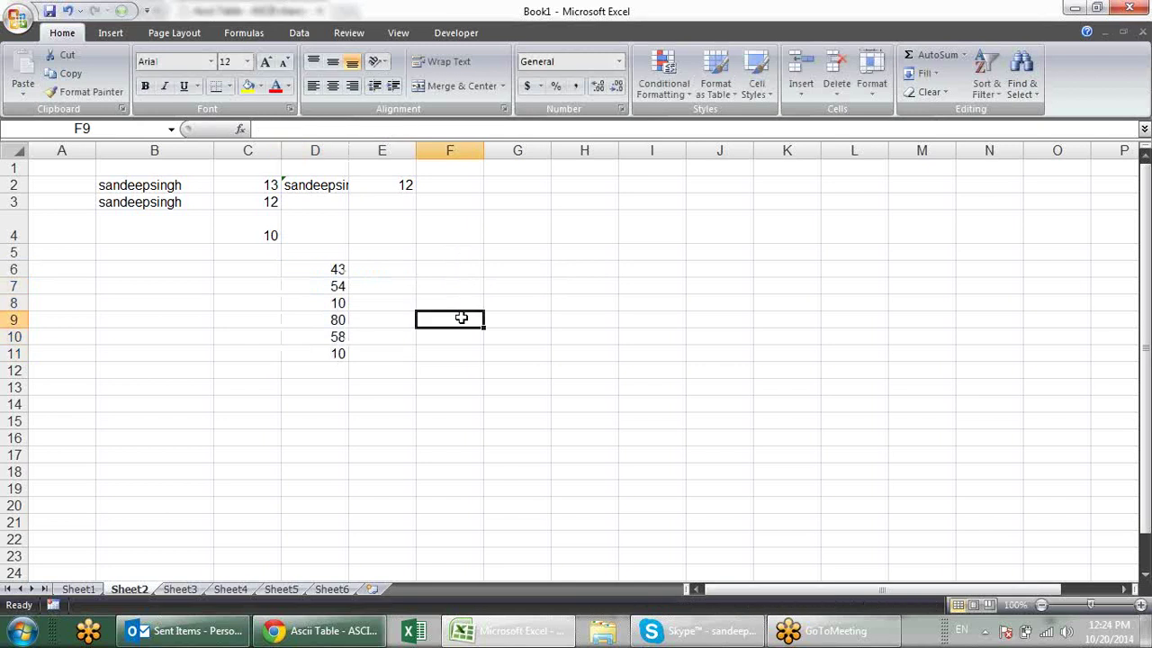
pyautogui.click(408, 271)
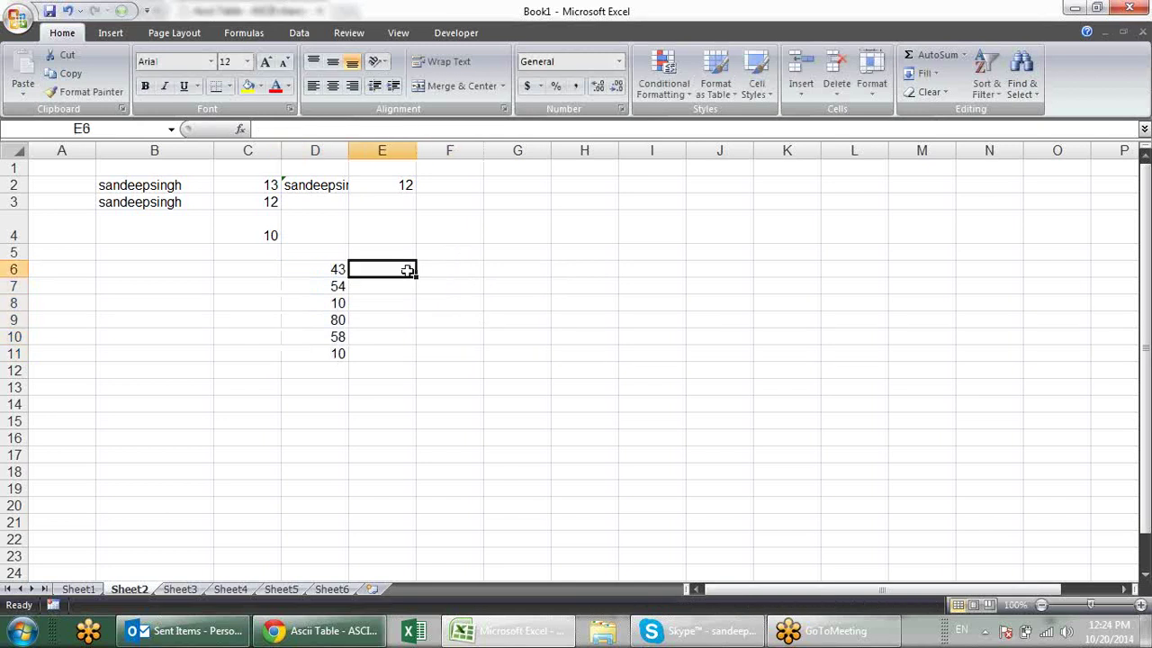
pyautogui.click(495, 254)
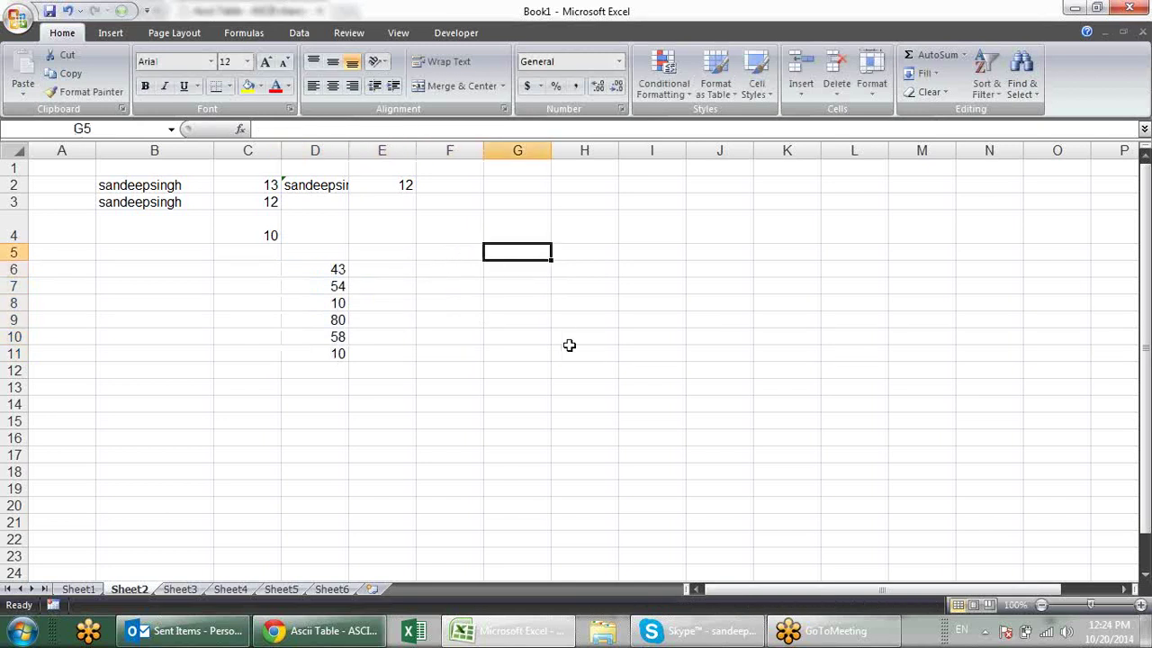
# Step: Enter a test star bar =REPT("*",5) in G5
pyautogui.write('=')
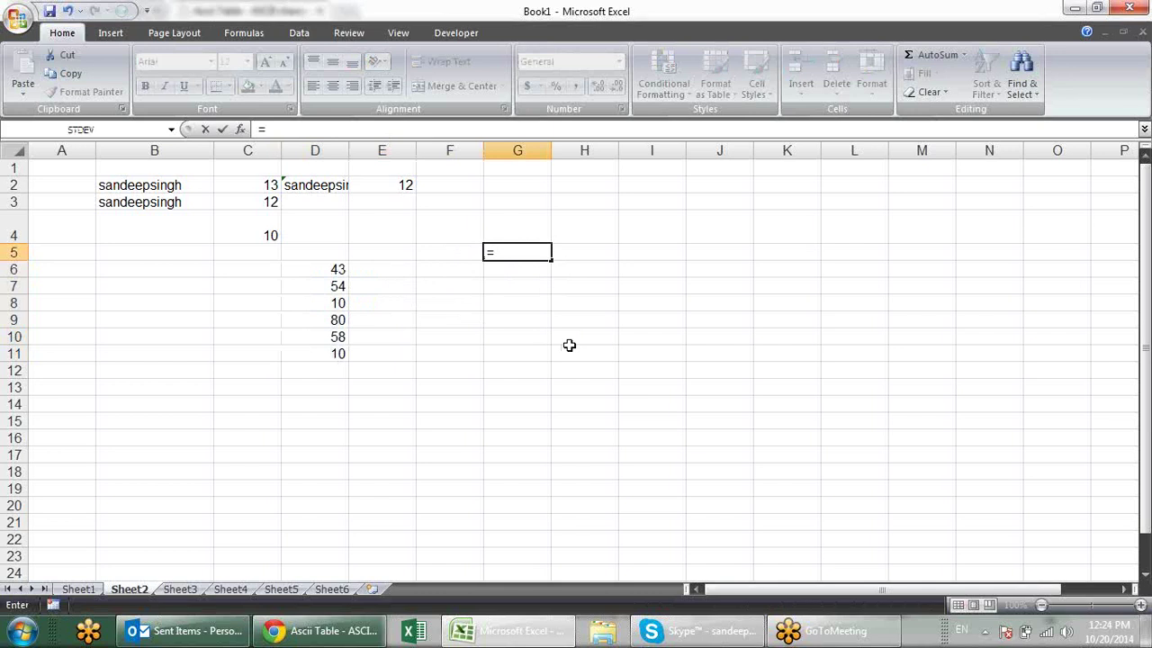
pyautogui.write('rept')
pyautogui.press('Tab')
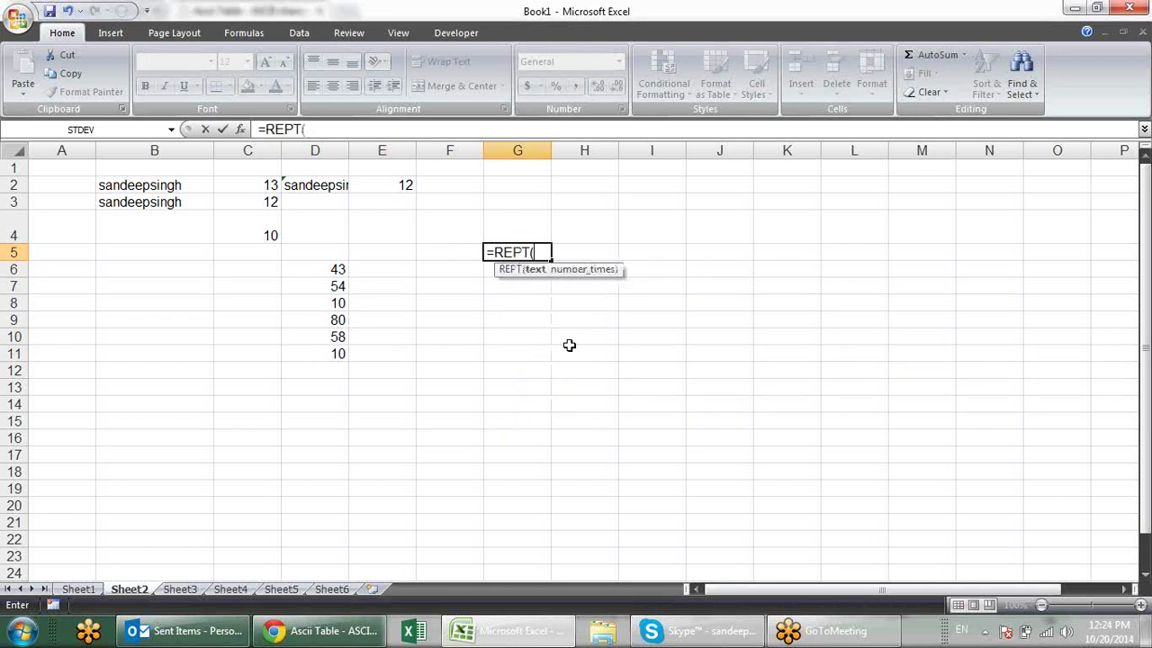
pyautogui.write('"')
pyautogui.write('*')
pyautogui.hotkey('shift', 'Up')
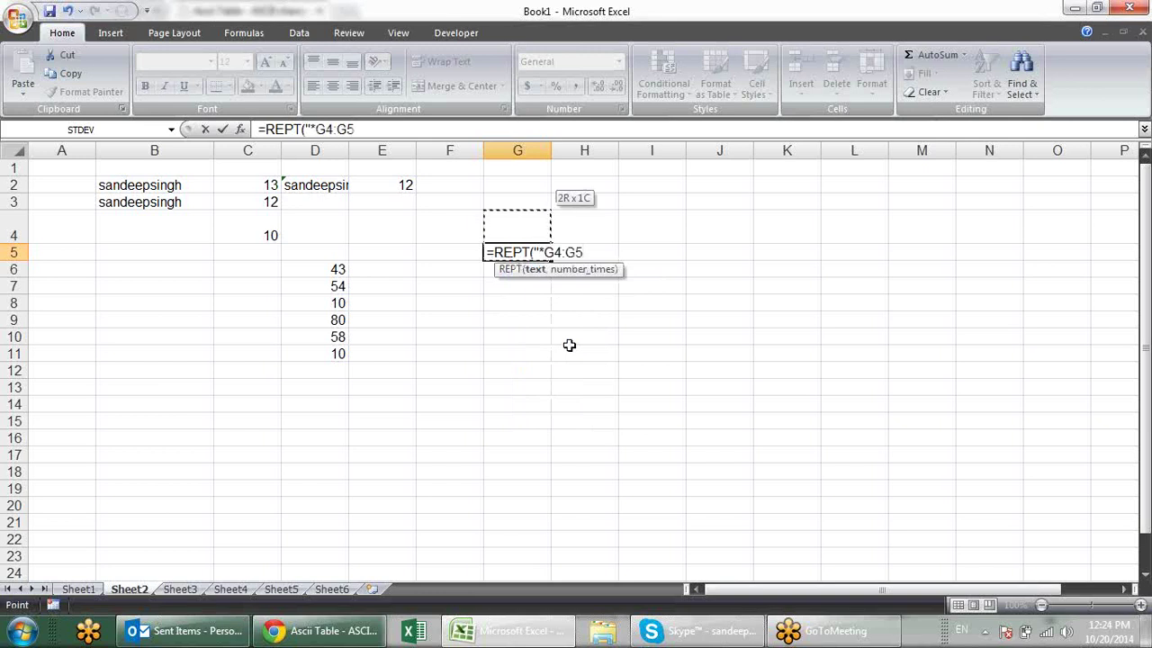
pyautogui.press('BackSpace')
pyautogui.press('BackSpace')
pyautogui.press('BackSpace')
pyautogui.press('BackSpace')
pyautogui.press('BackSpace')
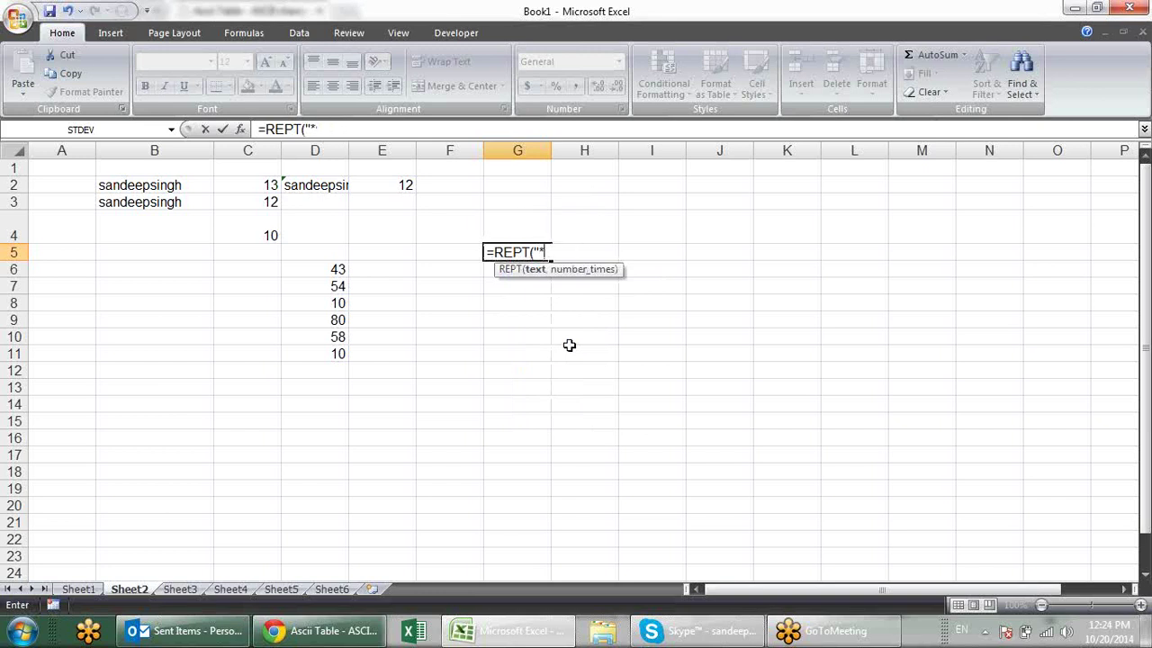
pyautogui.write('",')
pyautogui.write('5)')
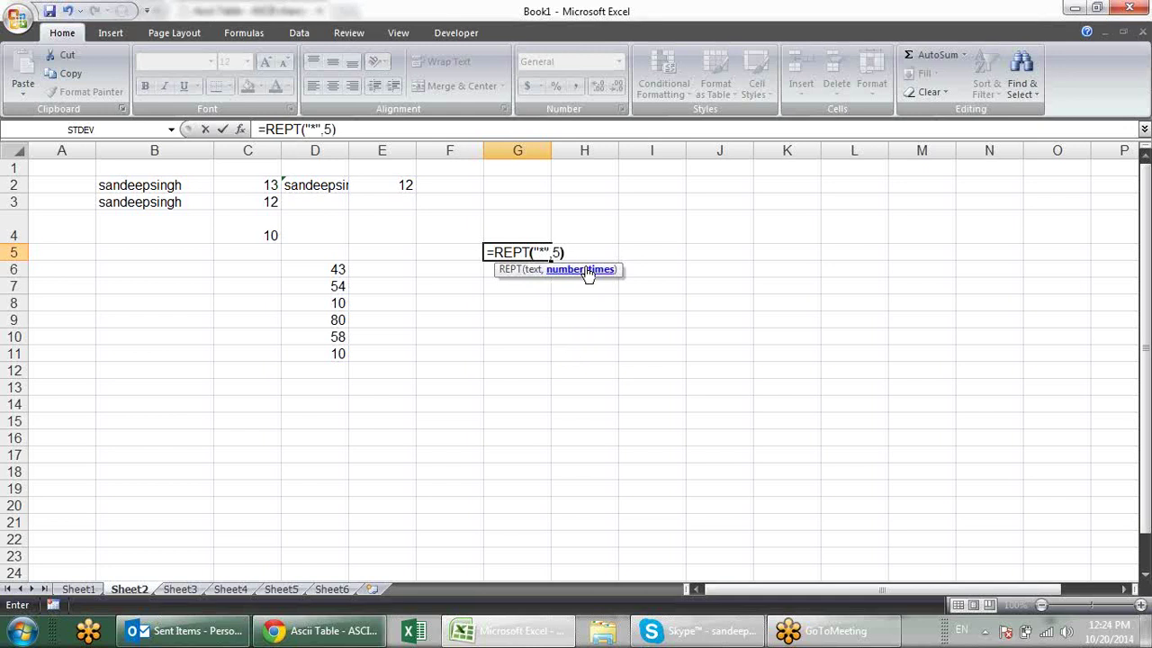
pyautogui.press('Return')
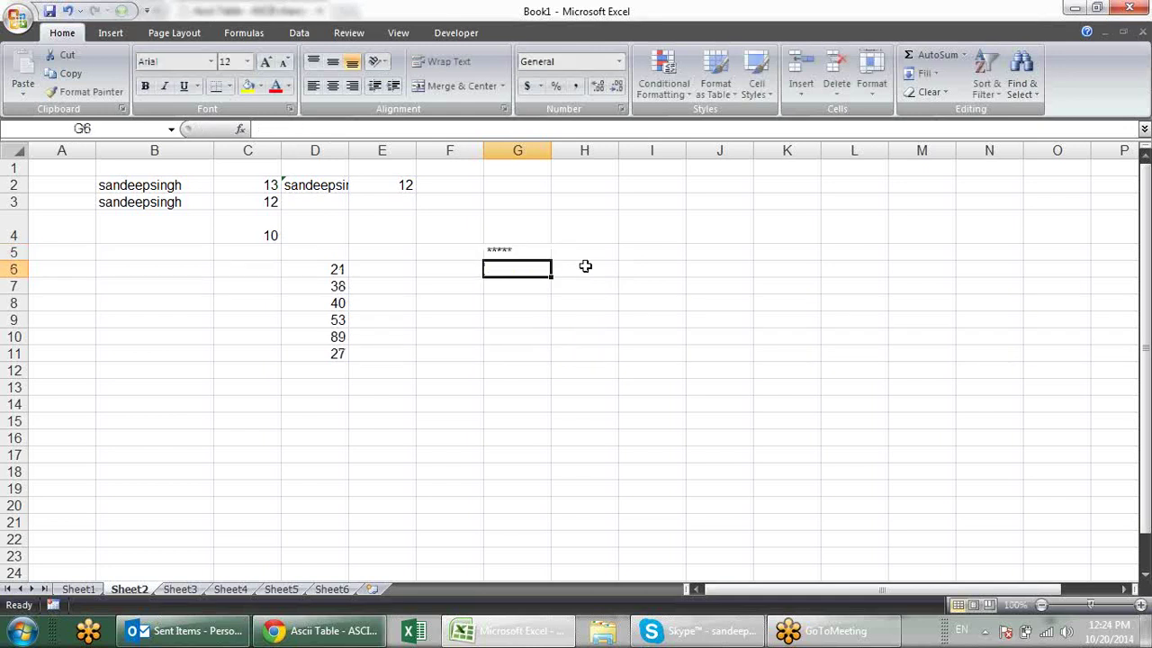
# Step: Change the star count to 10, then make G5 repeat by F5's value
pyautogui.press('Up')
pyautogui.press('F2')
pyautogui.press('Left')
pyautogui.press('BackSpace')
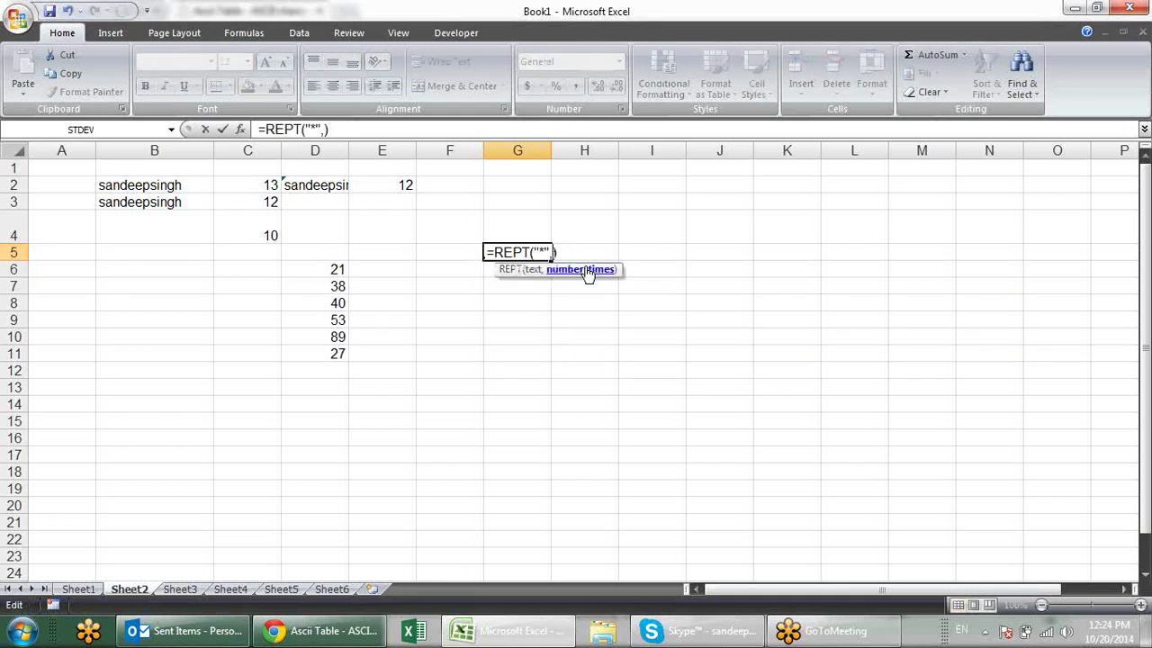
pyautogui.write('10')
pyautogui.press('Return')
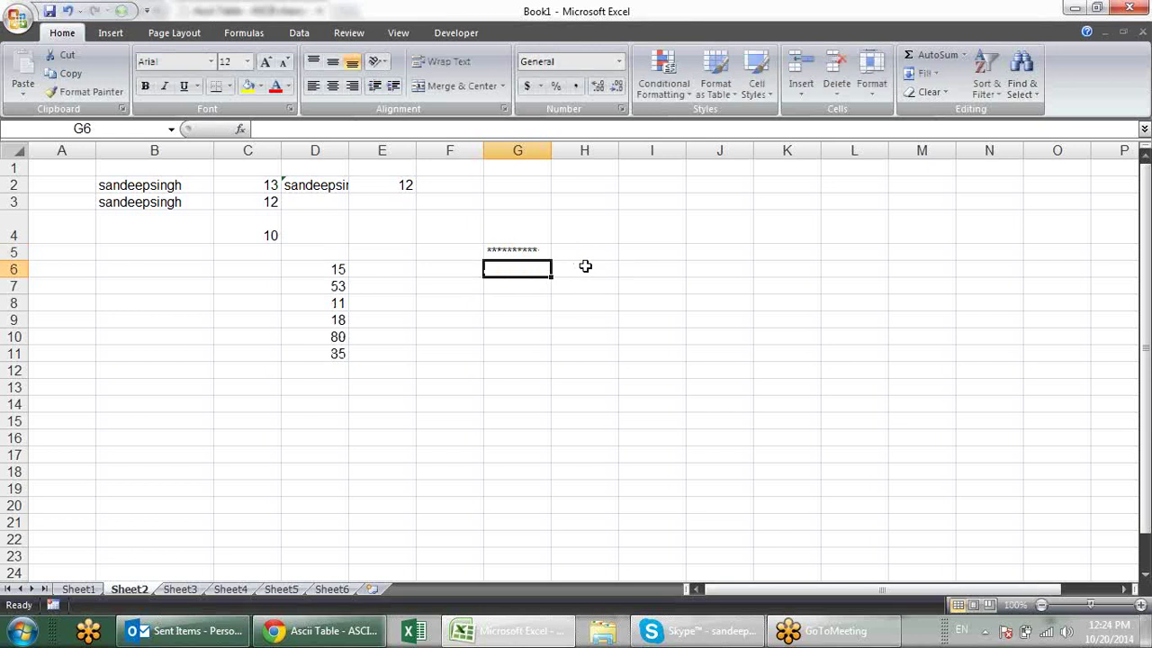
pyautogui.press('Up')
pyautogui.press('F2')
pyautogui.press('Left')
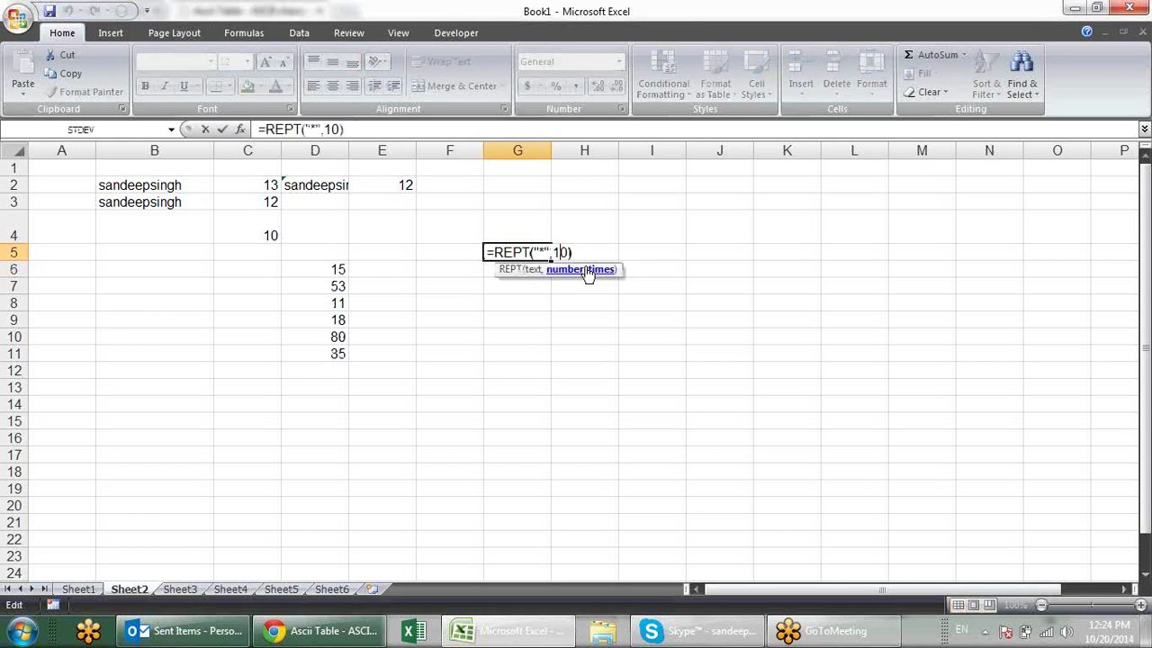
pyautogui.press('BackSpace')
pyautogui.press('BackSpace')
pyautogui.press('BackSpace')
pyautogui.write(',')
pyautogui.click(458, 252)
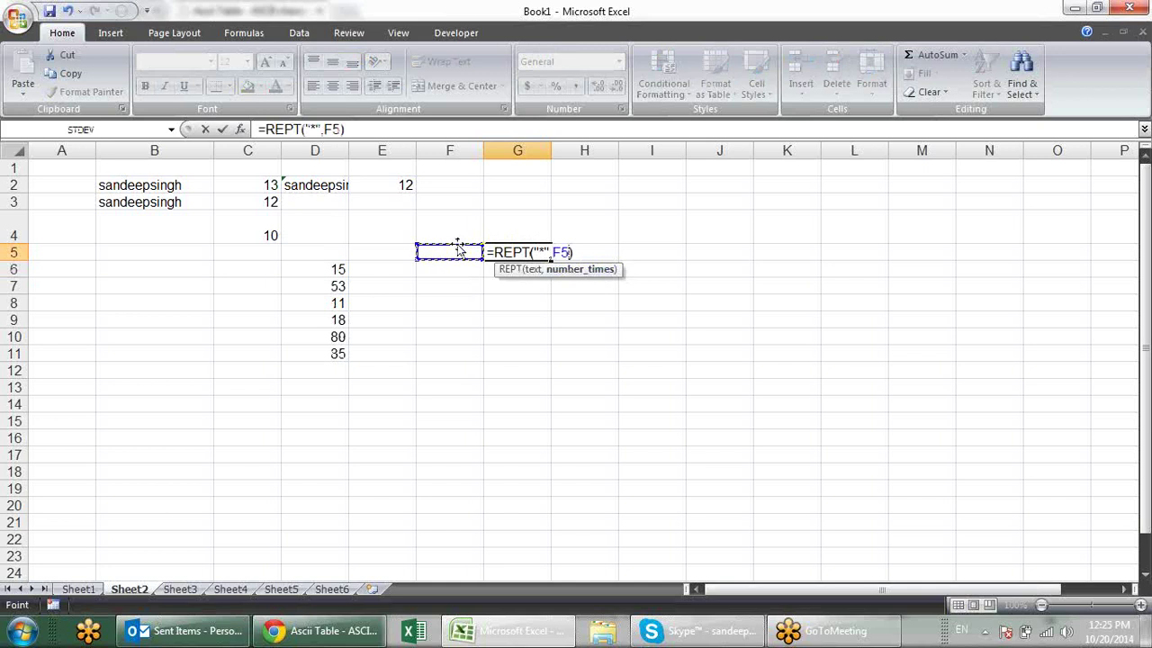
pyautogui.press('Return')
# Step: Try repeat counts 20 and then 12 in F5
pyautogui.click(468, 240)
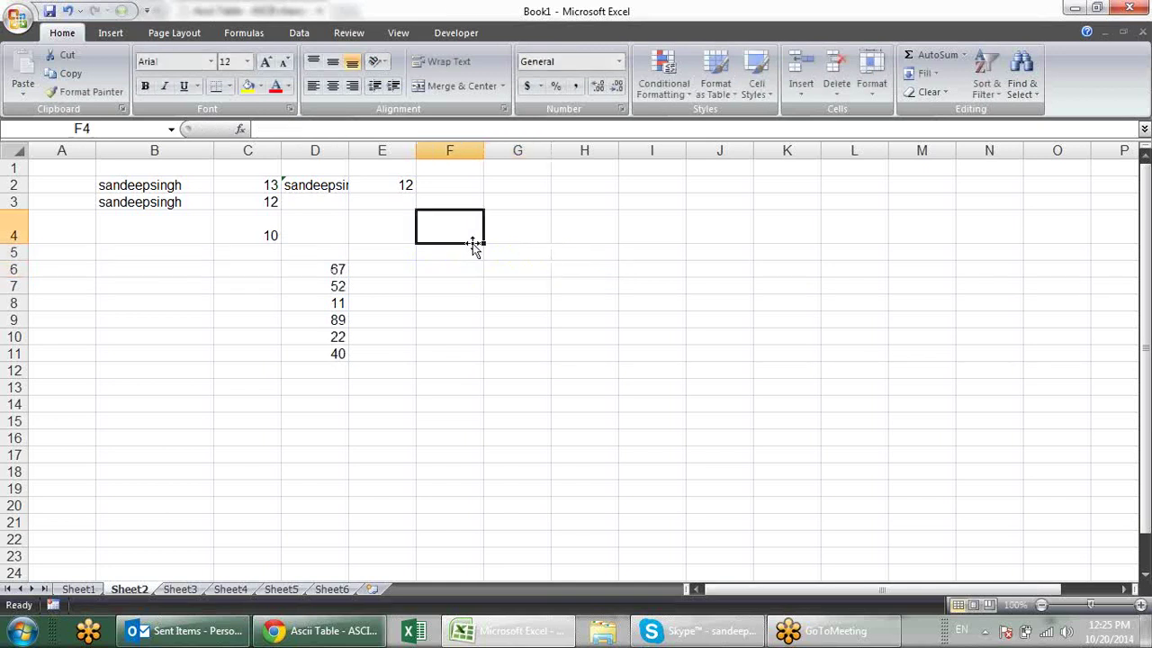
pyautogui.click(465, 249)
pyautogui.write('20')
pyautogui.press('Return')
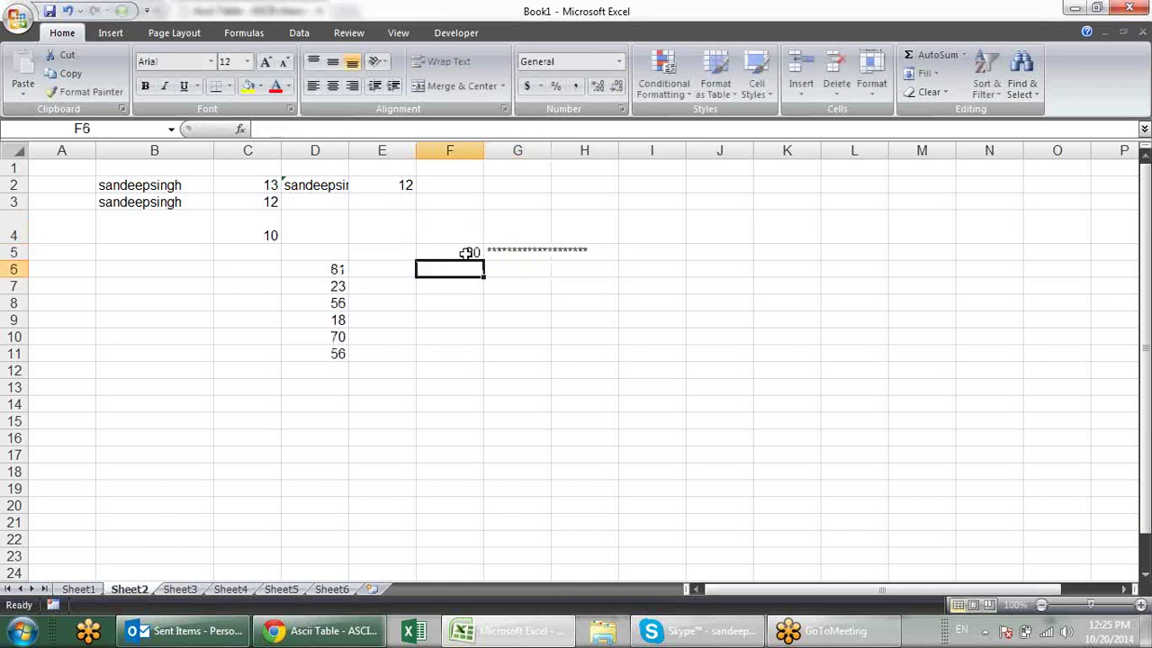
pyautogui.click(465, 253)
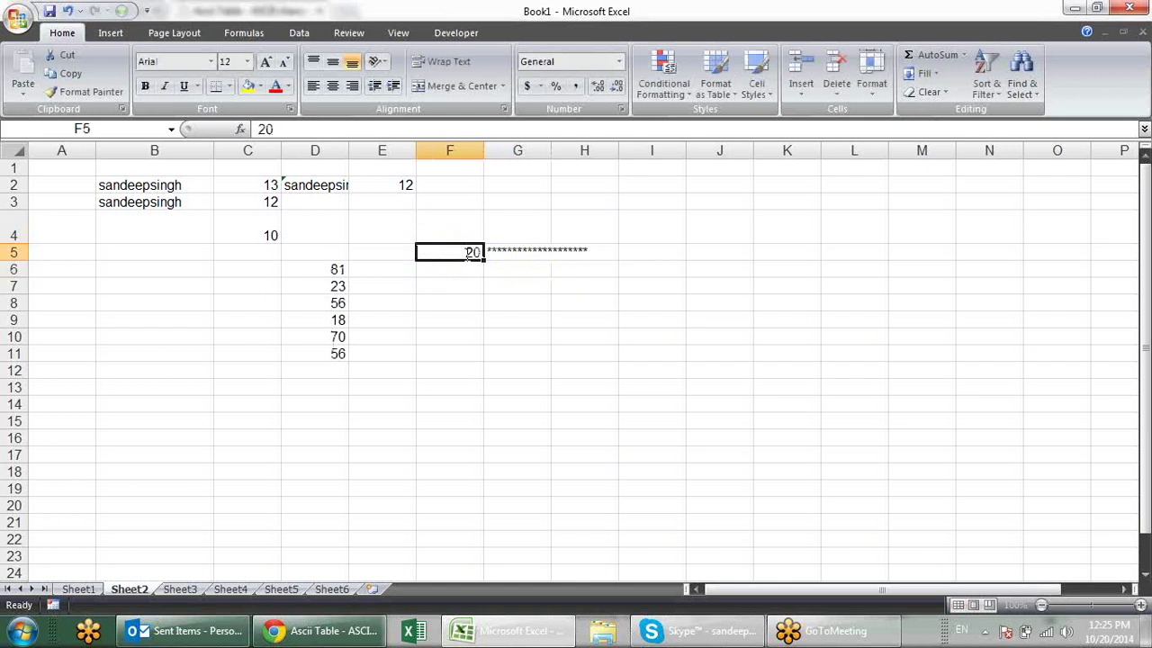
pyautogui.write('12')
pyautogui.press('Return')
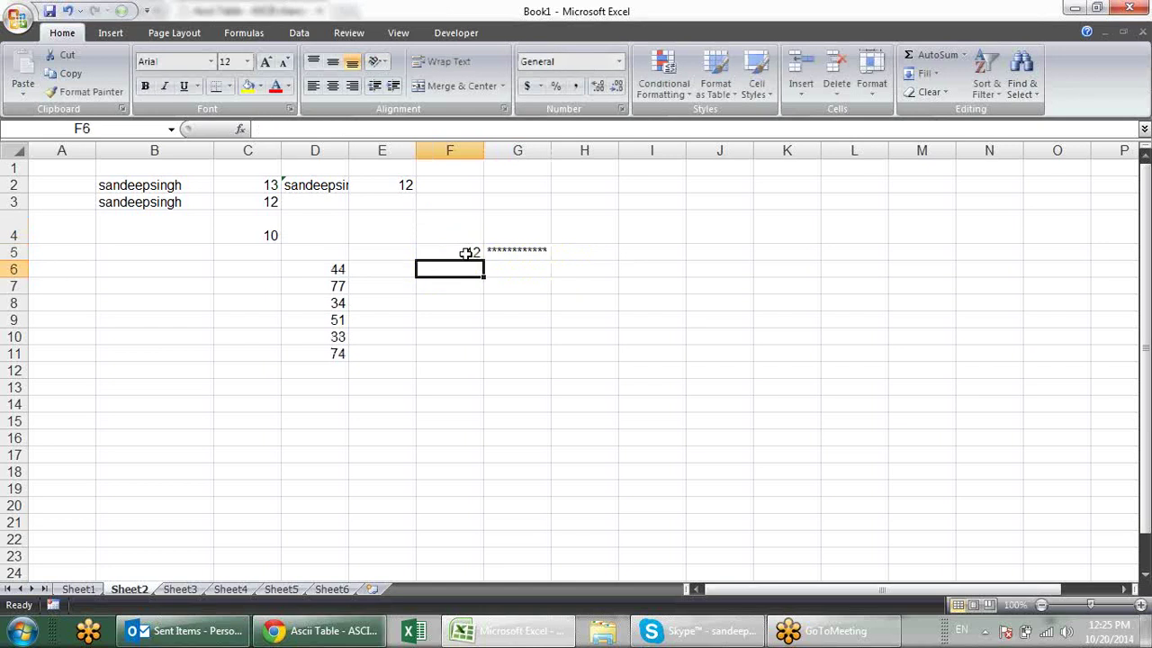
# Step: Clear the test count and star bar from F5:G5
pyautogui.click(467, 253)
pyautogui.hotkey('shift', 'Right')
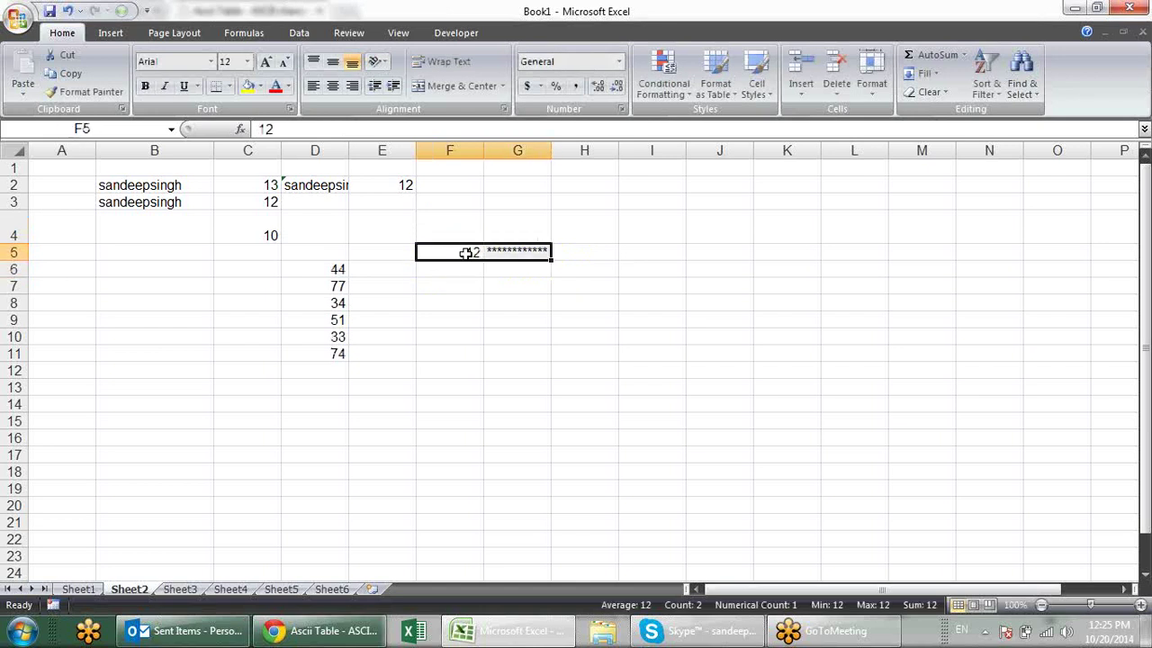
pyautogui.press('Delete')
pyautogui.press('Down')
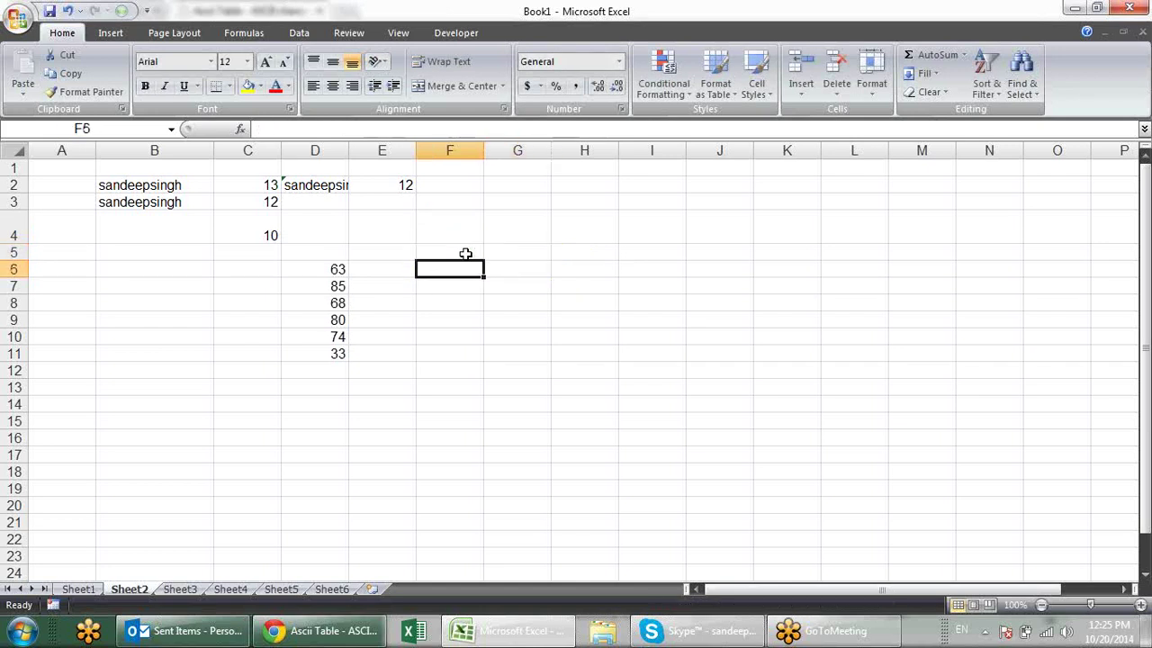
pyautogui.press('Down')
pyautogui.press('Left')
pyautogui.press('Up')
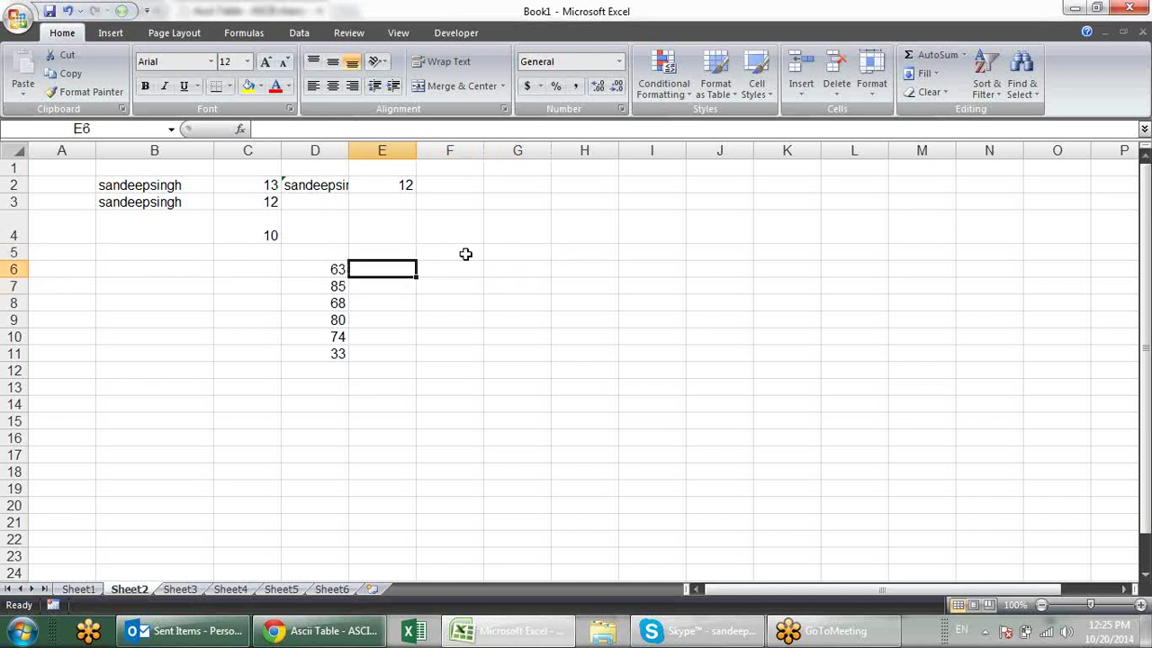
# Step: Enter =REPT("|",D6) in E6 to draw a bar, then open the Windows Run box
pyautogui.write('=rep')
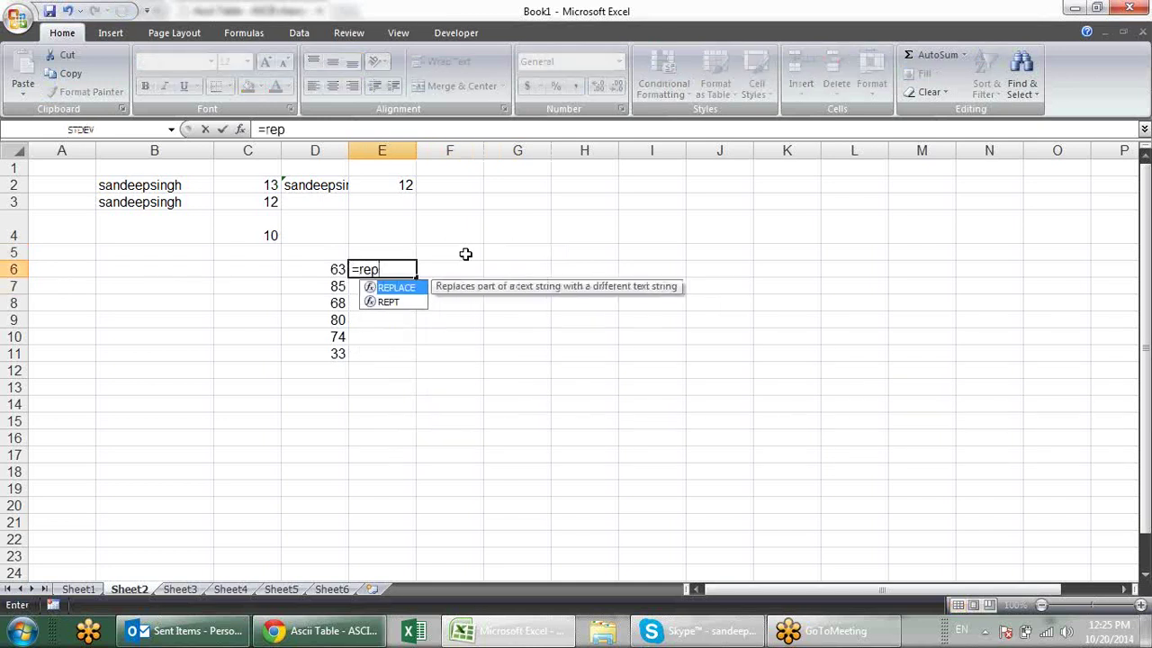
pyautogui.press('Down')
pyautogui.press('Tab')
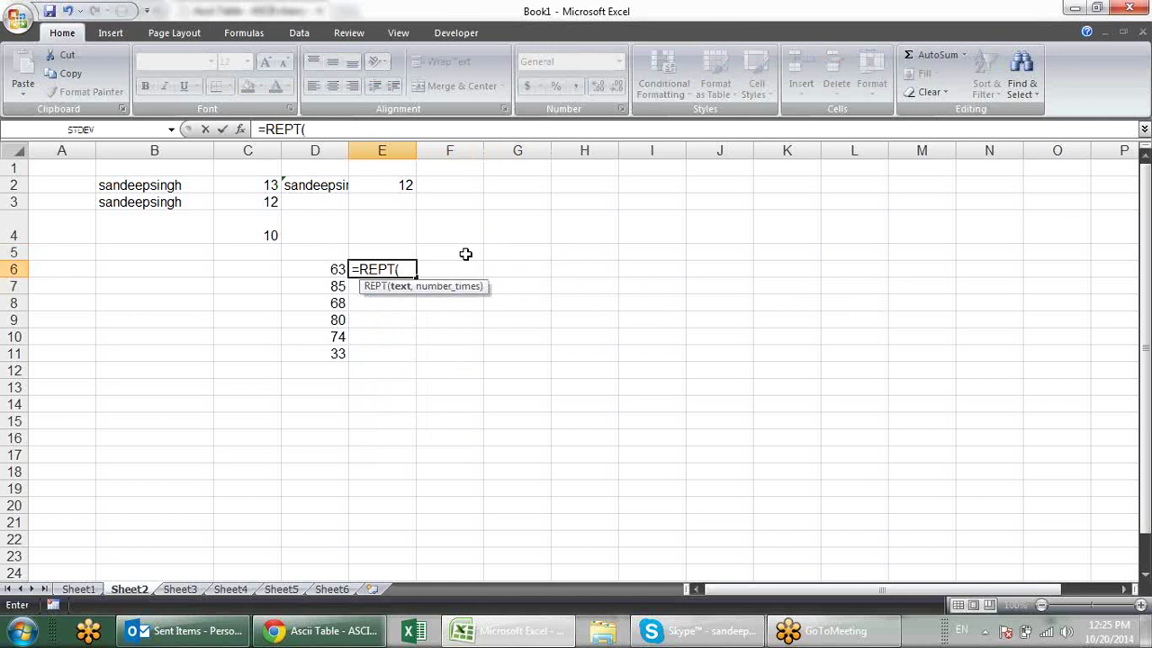
pyautogui.write('"')
pyautogui.write('"')
pyautogui.write('"')
pyautogui.write(',')
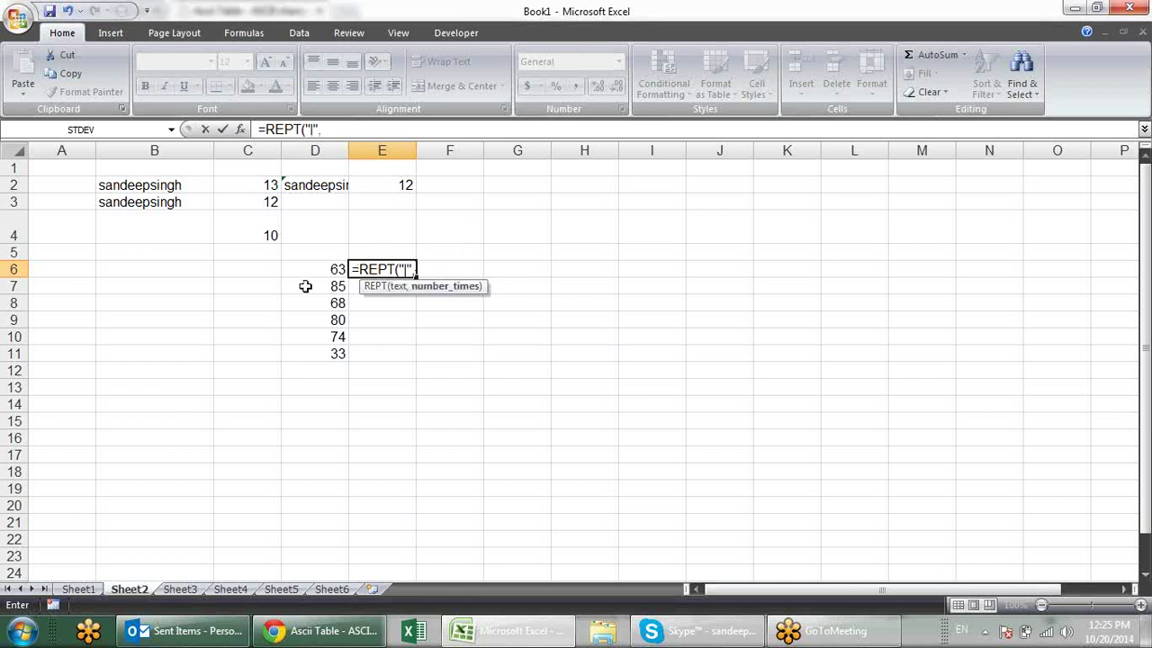
pyautogui.click(310, 269)
pyautogui.write(')')
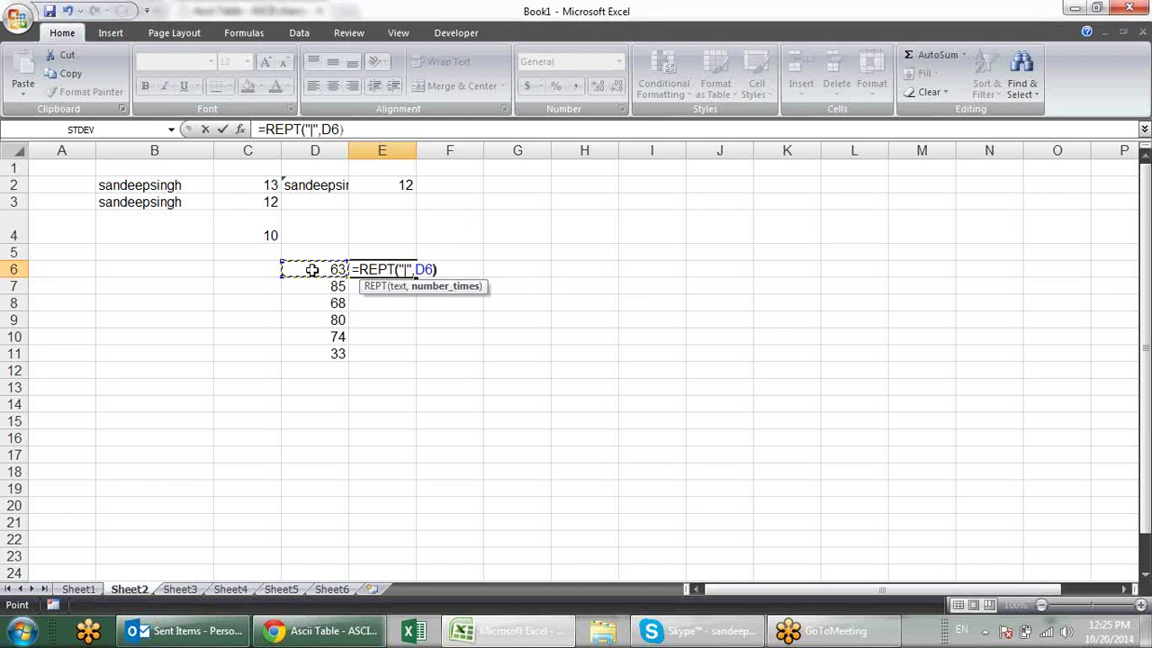
pyautogui.press('Return')
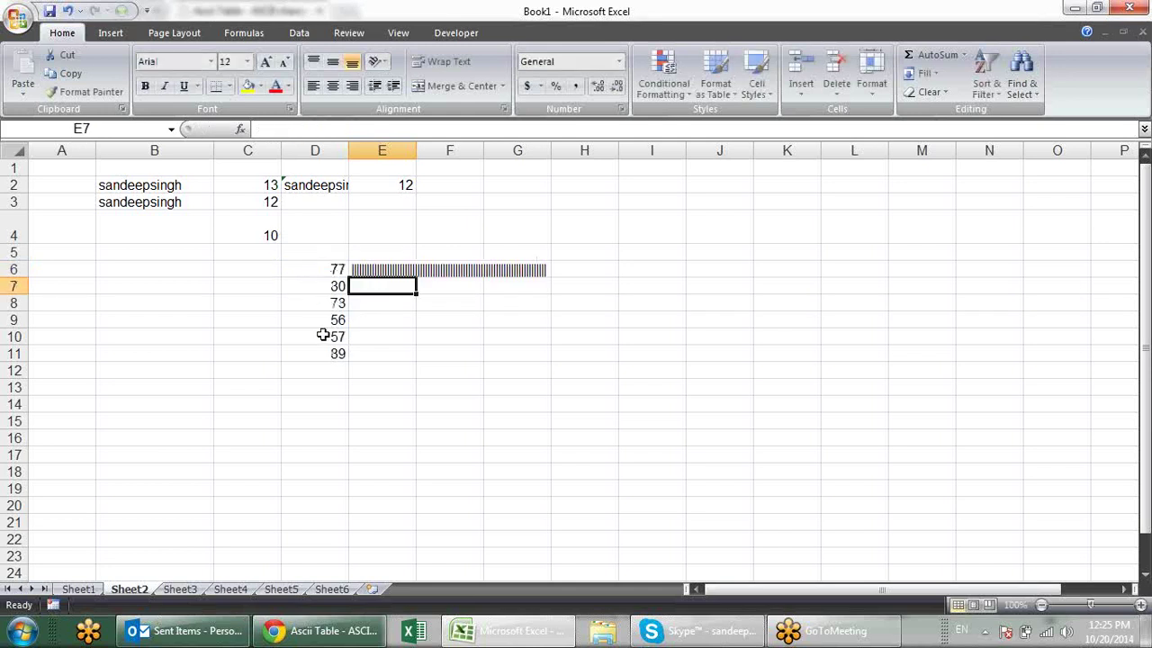
pyautogui.press('super+r')
# Step: Use the On-Screen Keyboard to find the Shift+backslash pipe key, then close it
pyautogui.write('ex')
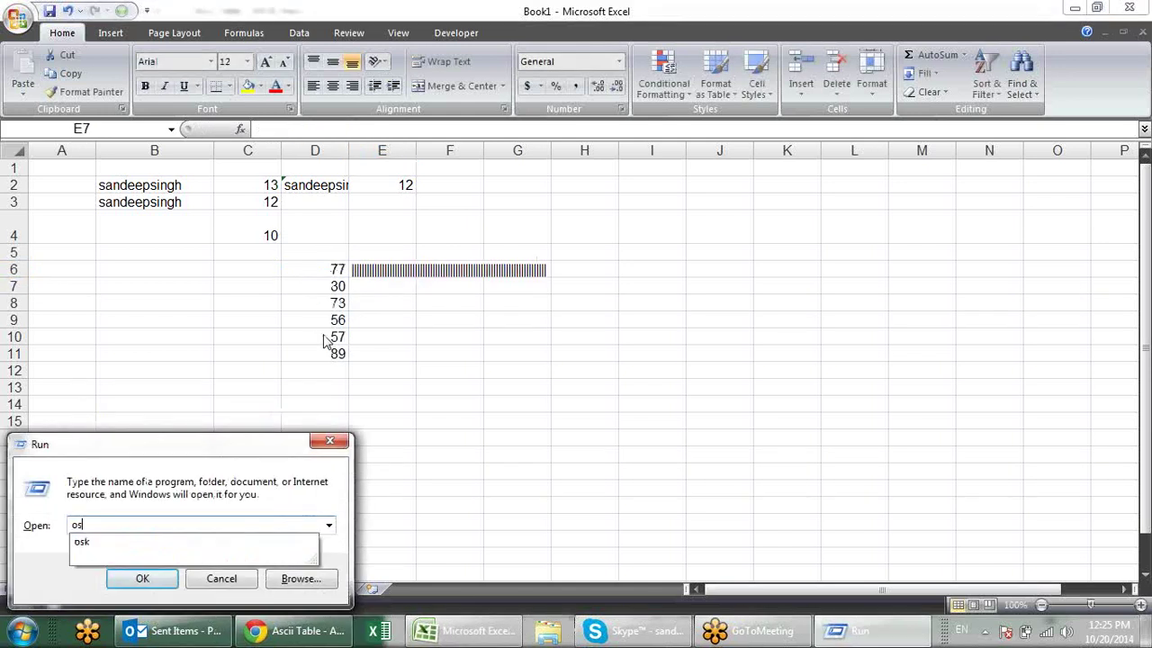
pyautogui.write('cel')
pyautogui.press('Return')
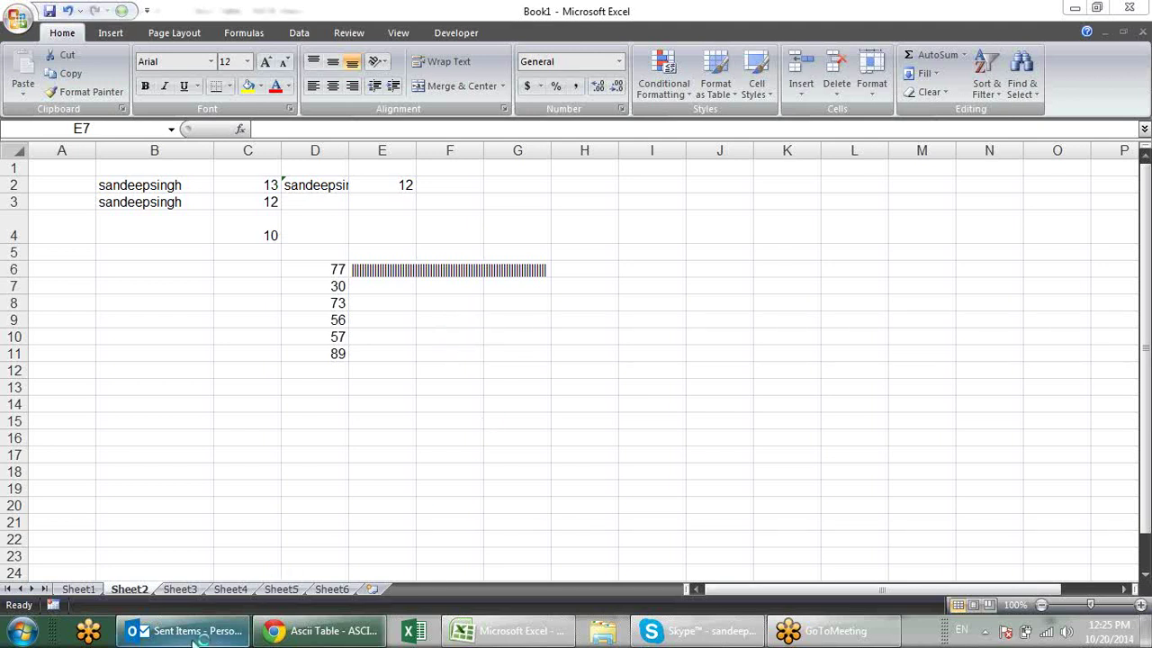
pyautogui.click(395, 318)
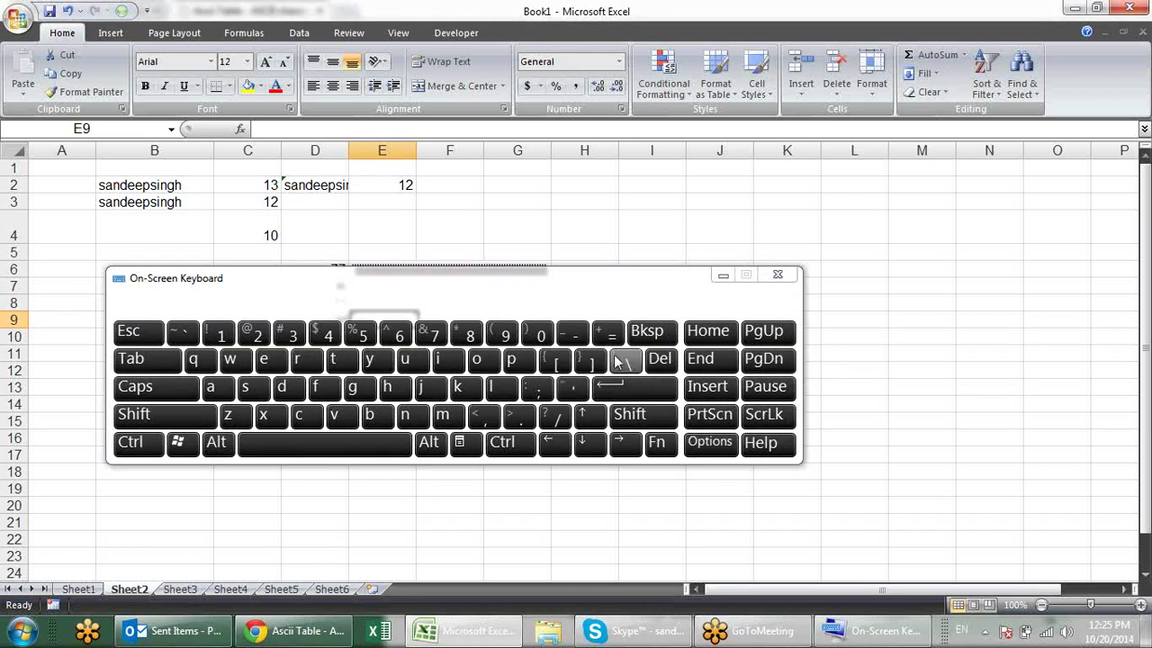
pyautogui.press('shift')
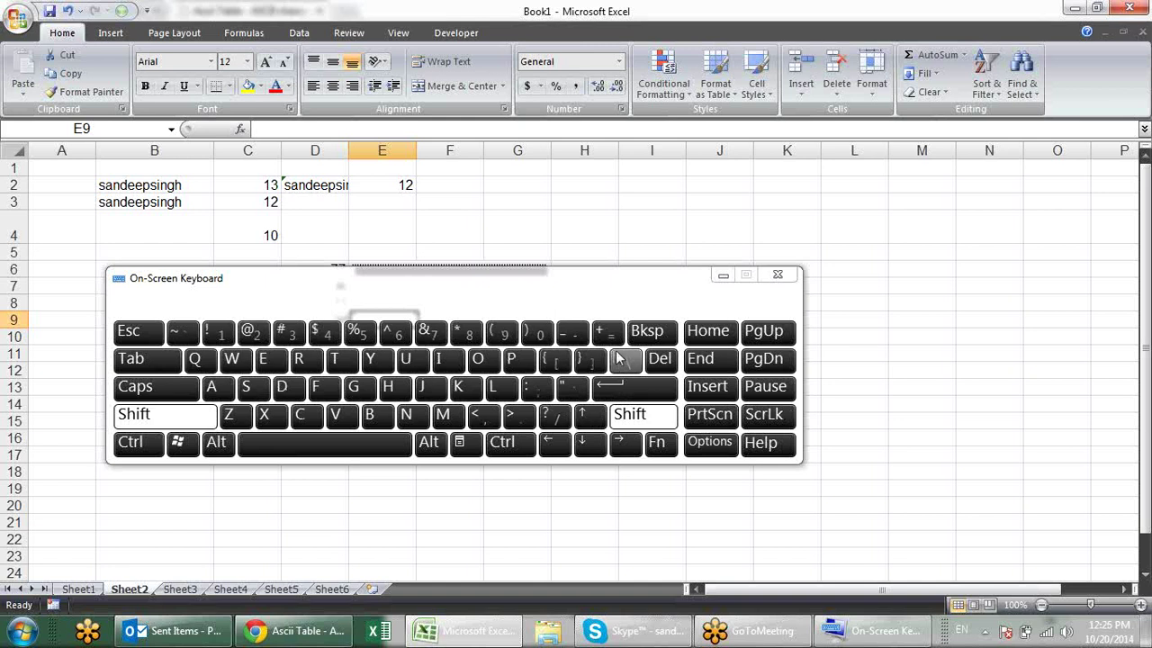
pyautogui.click(621, 360)
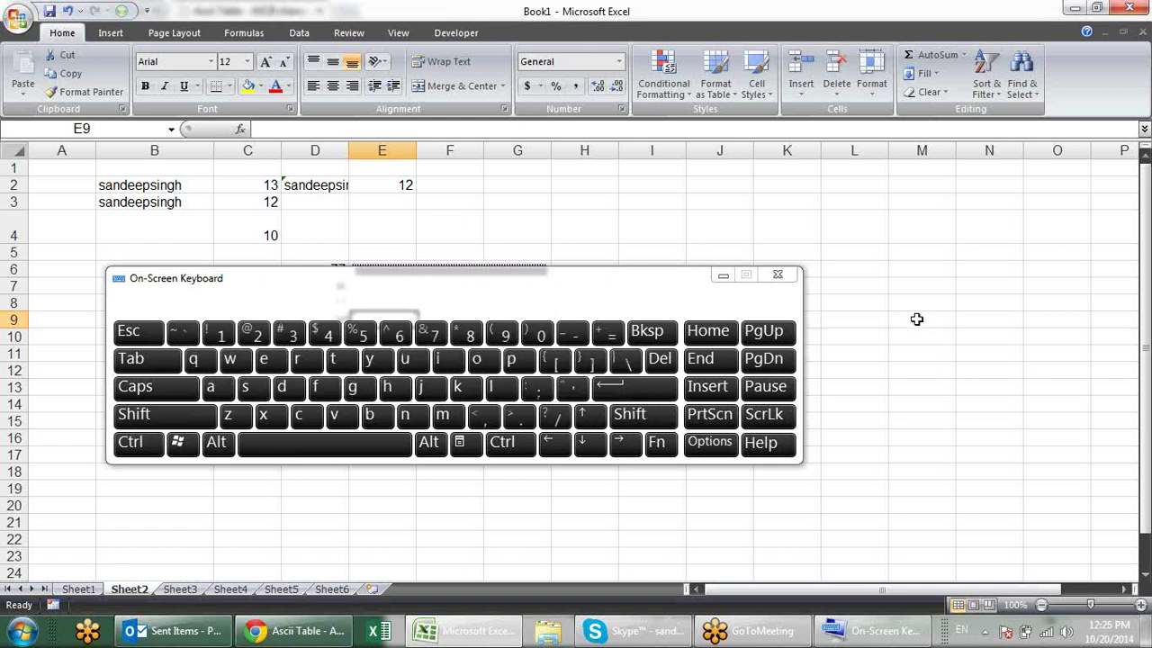
pyautogui.click(777, 274)
pyautogui.click(353, 269)
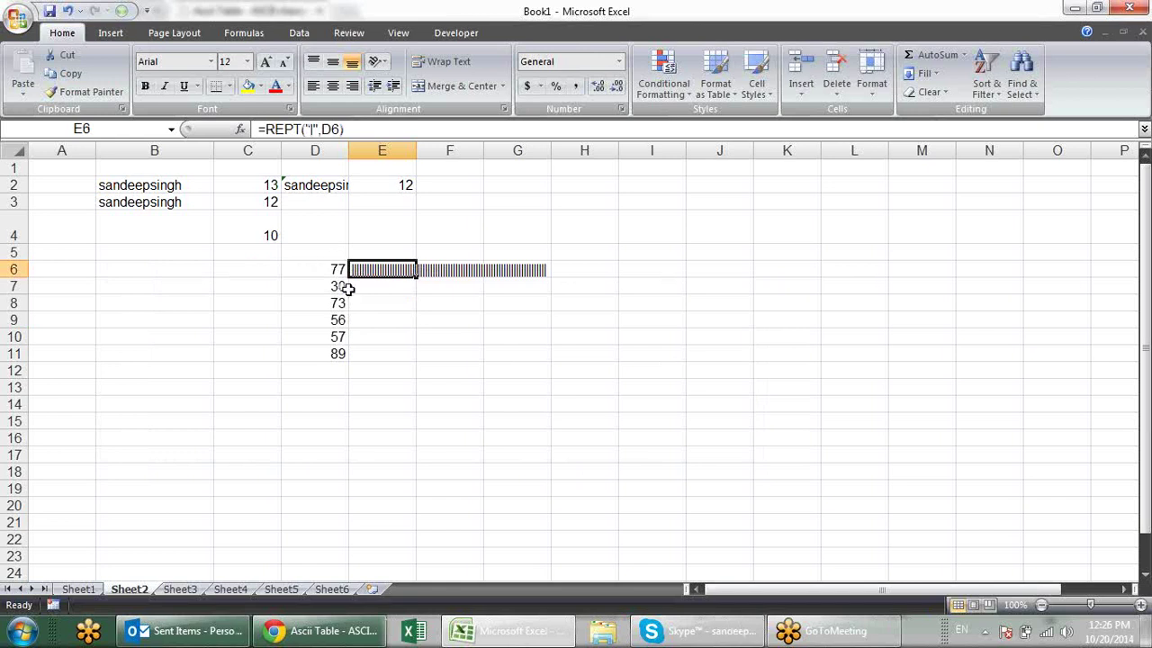
# Step: Fill the bar formula down to E11 and recalculate the random numbers with F9
pyautogui.moveTo(415, 275); pyautogui.dragTo(408, 361)
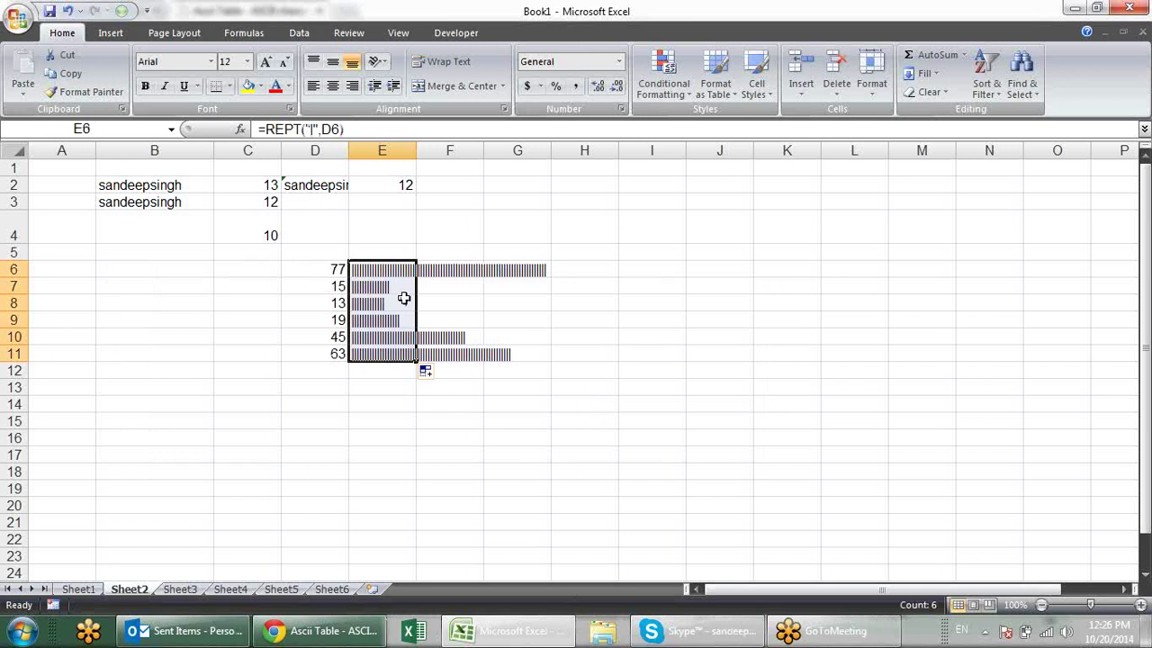
pyautogui.press('F9')
pyautogui.press('F9')
pyautogui.press('F9')
pyautogui.press('F9')
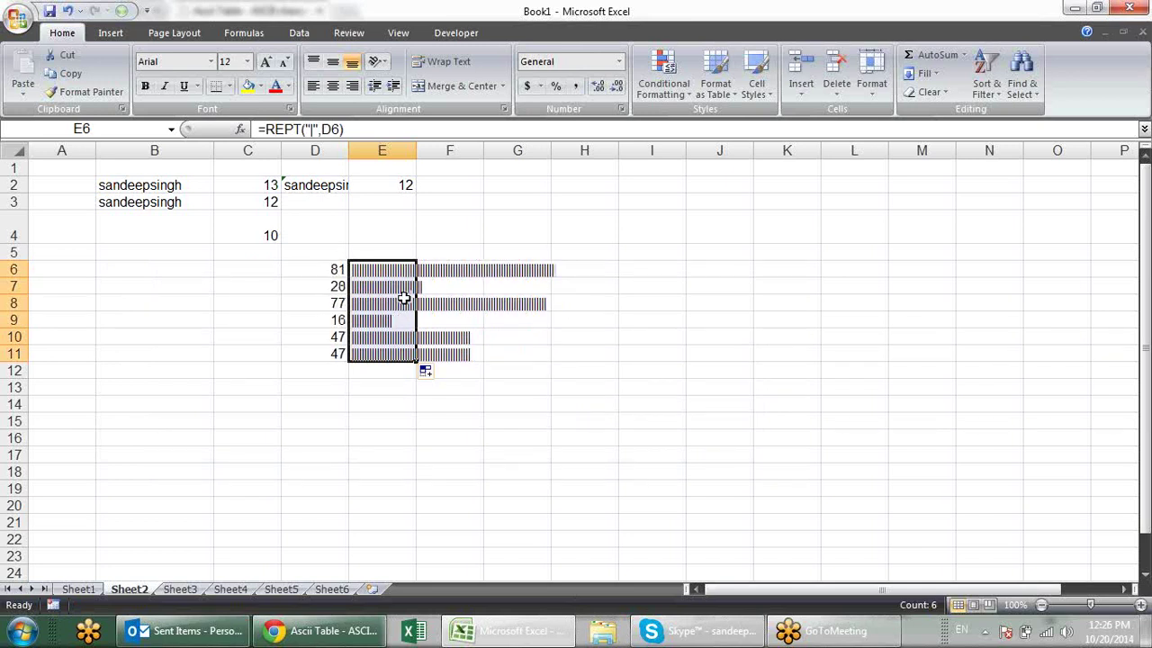
pyautogui.press('F9')
pyautogui.press('F9')
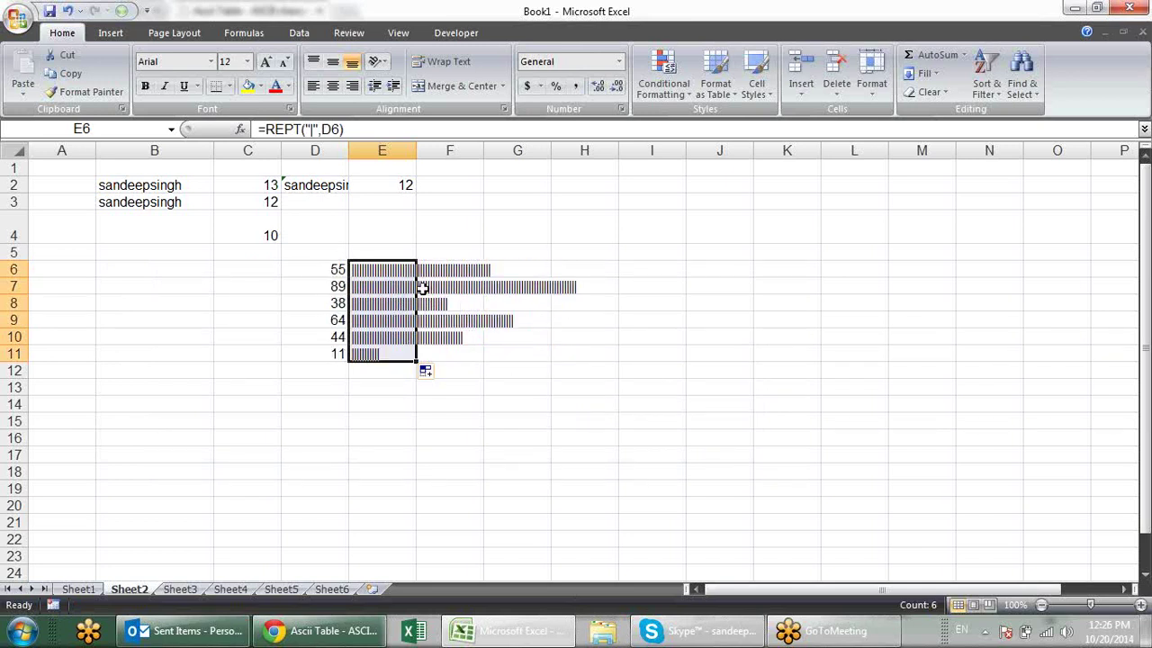
# Step: Switch E6:E11 to the Britannic Bold font by searching 'Br' in the Font box
pyautogui.click(210, 63)
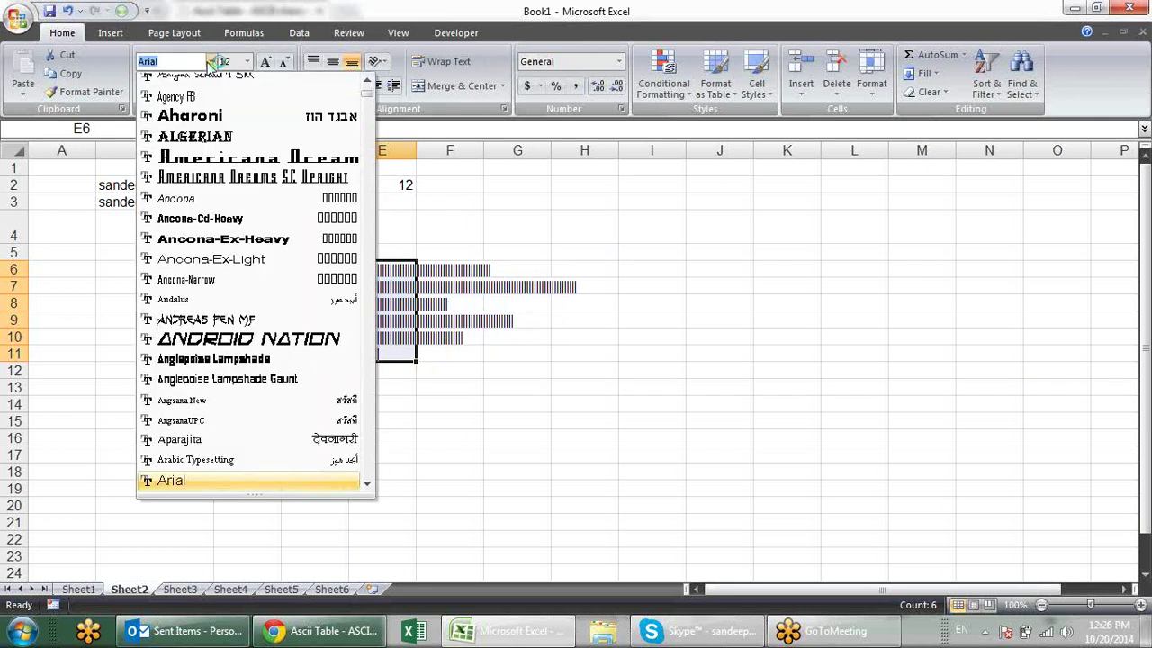
pyautogui.write('Baskerville')
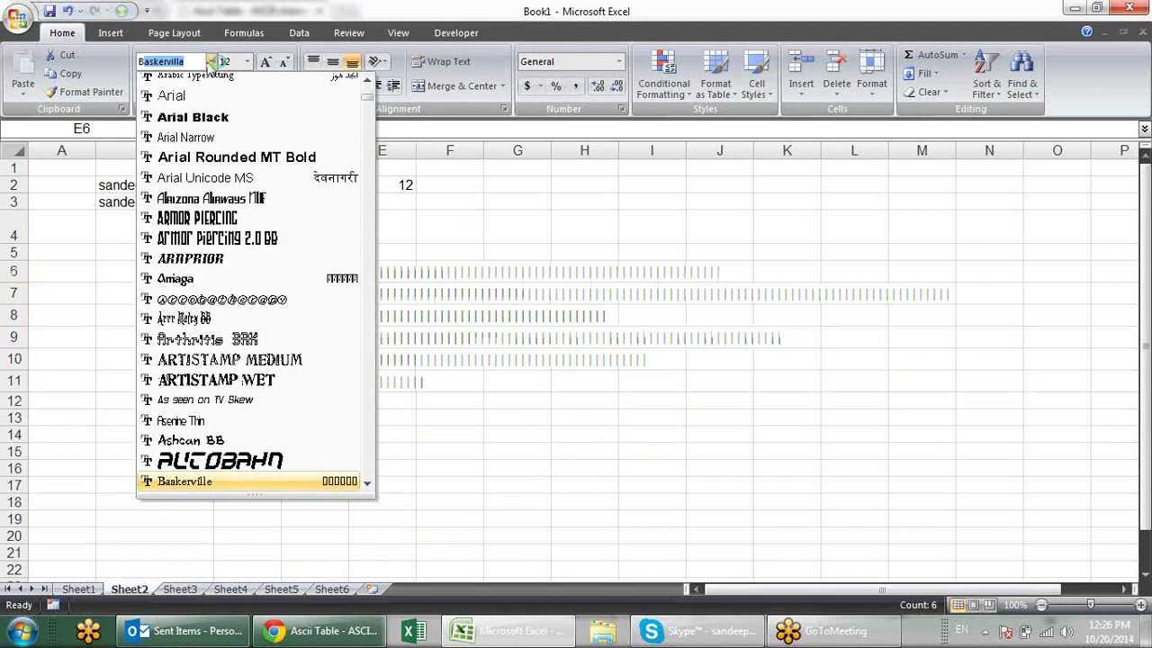
pyautogui.write('oo')
pyautogui.press('BackSpace')
pyautogui.press('BackSpace')
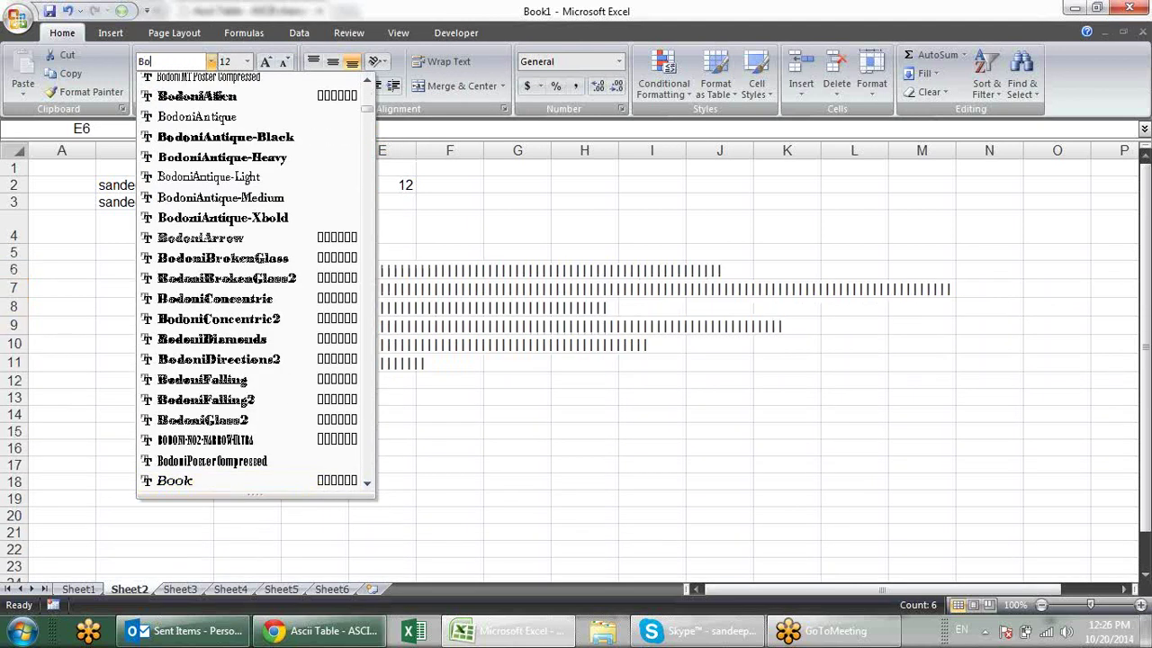
pyautogui.press('BackSpace')
pyautogui.write('ritannic Bold')
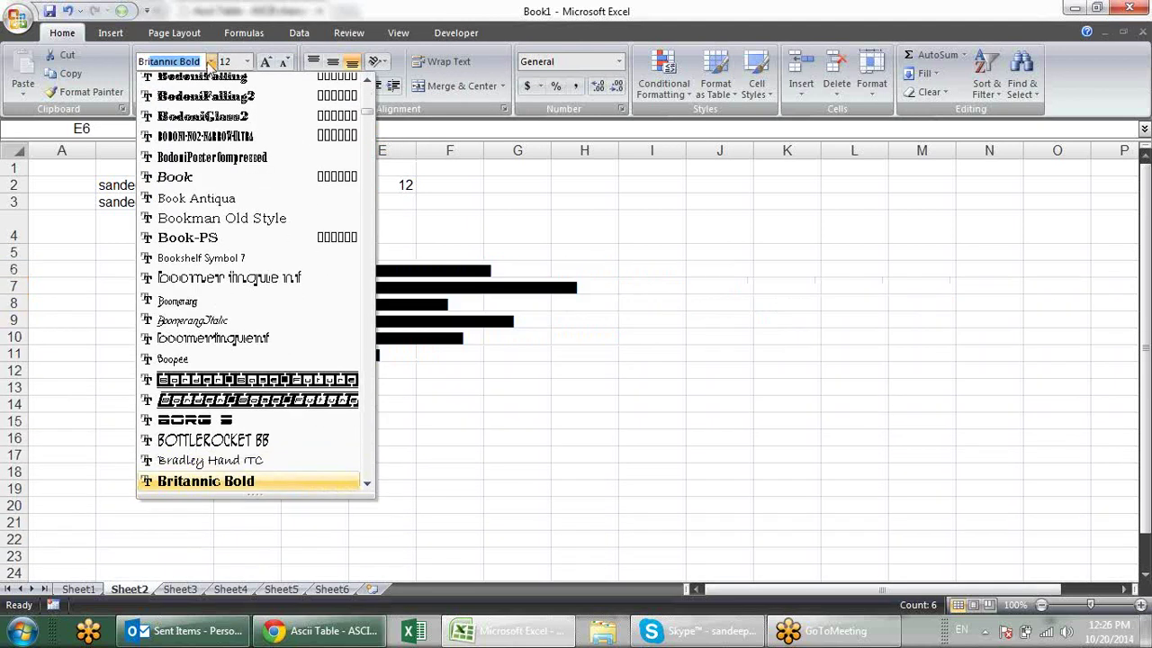
pyautogui.press('Return')
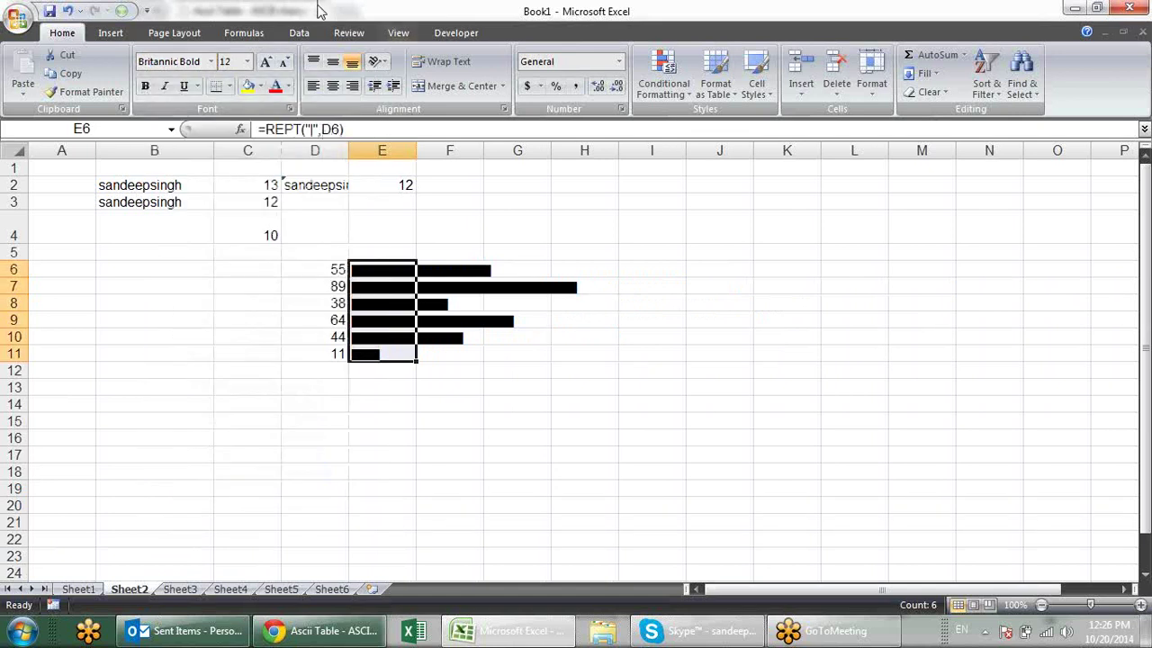
# Step: Color the E6:E11 bars Orange, then deselect to view them
pyautogui.click(287, 86)
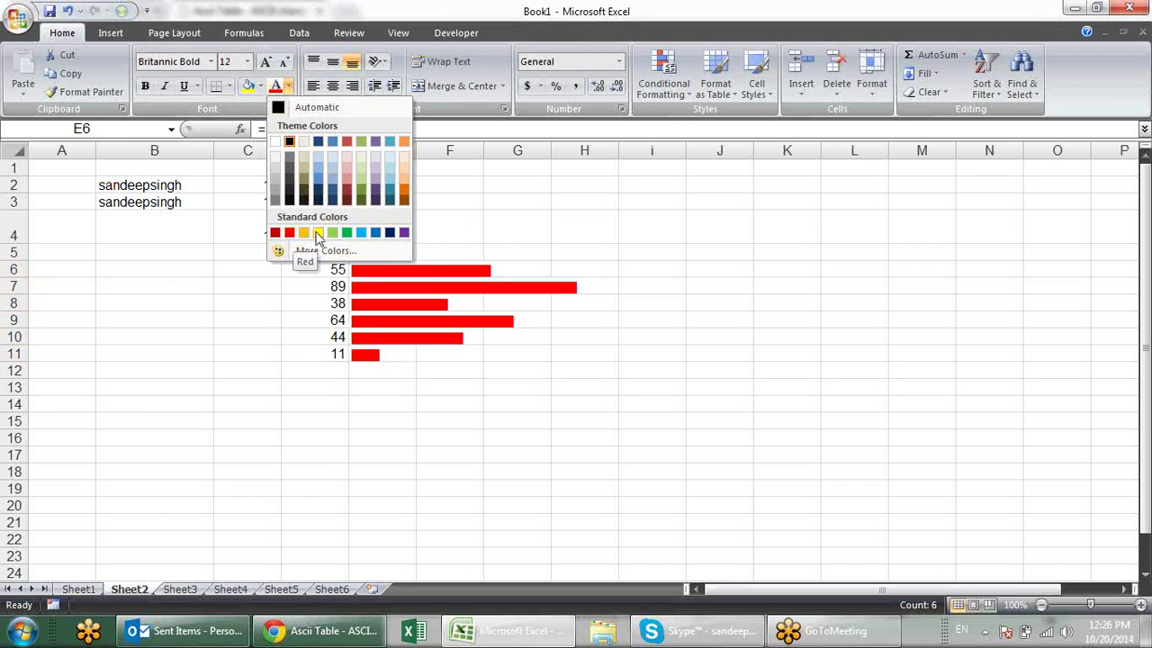
pyautogui.click(402, 189)
pyautogui.click(616, 351)
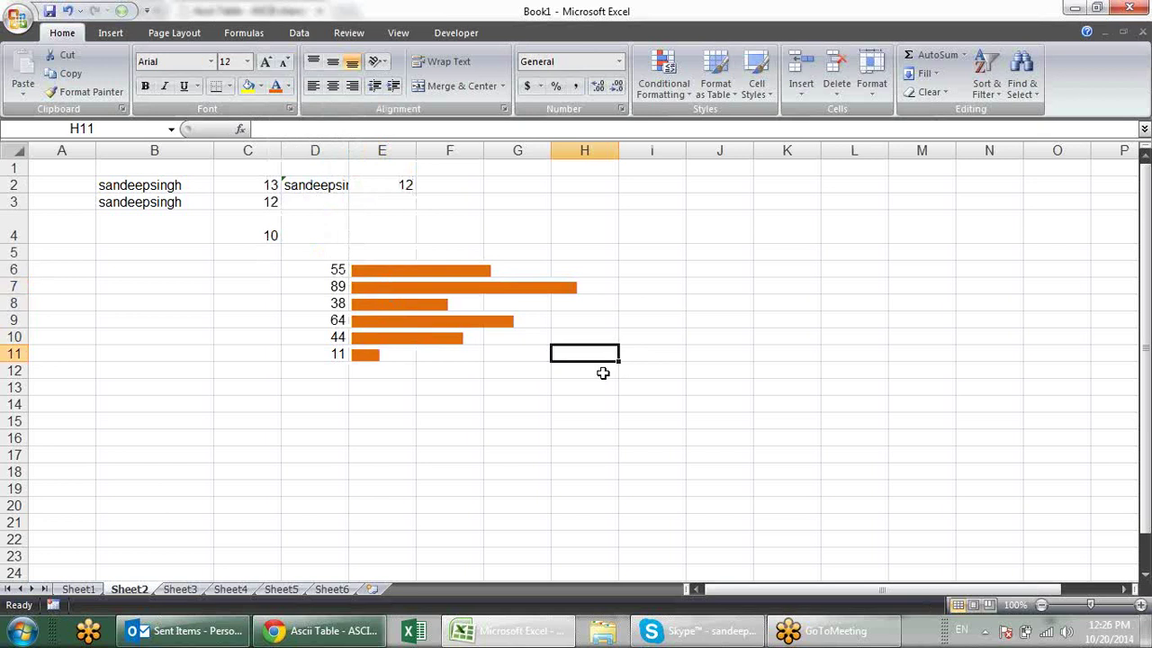
# Step: Check the random-number formulas in column D from D6 to D11
pyautogui.click(324, 271)
pyautogui.click(326, 288)
pyautogui.click(333, 319)
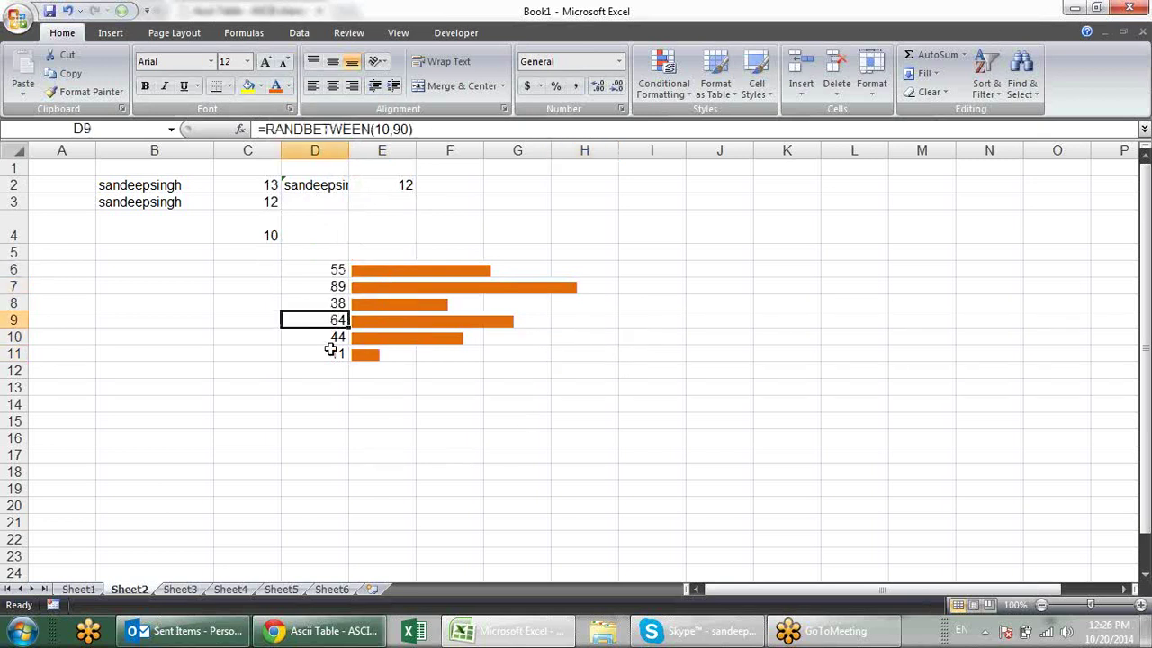
pyautogui.click(331, 352)
pyautogui.click(333, 266)
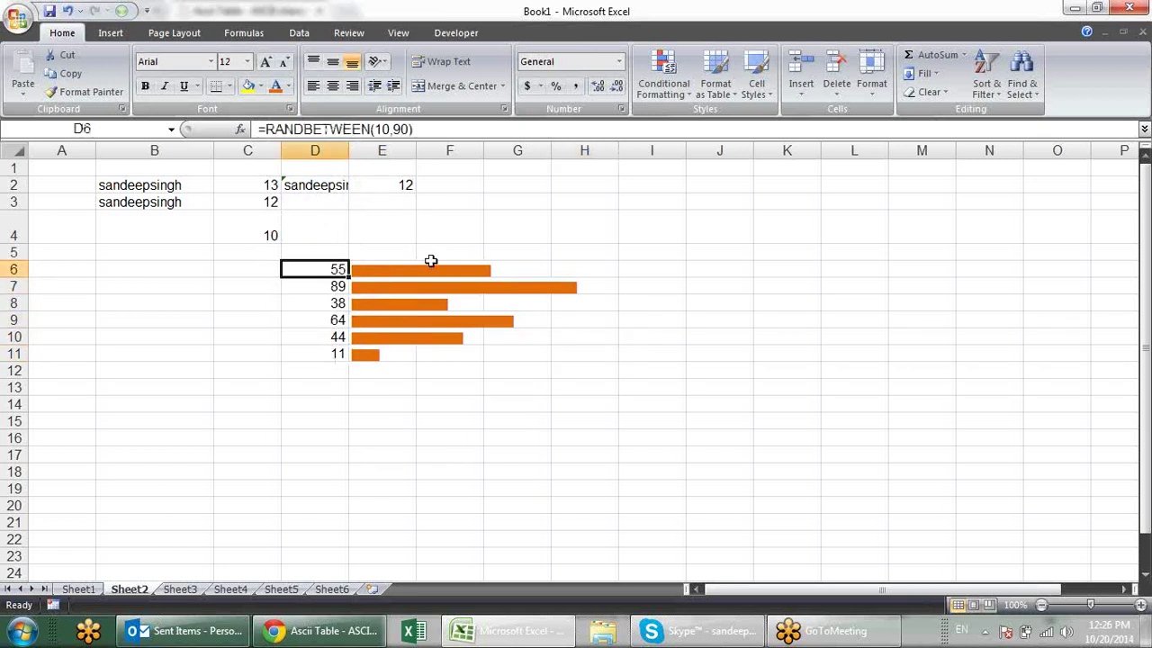
# Step: Resize column E, check D6's formula, then open E6's =REPT("|",D6) formula for editing
pyautogui.moveTo(415, 151); pyautogui.dragTo(602, 190)
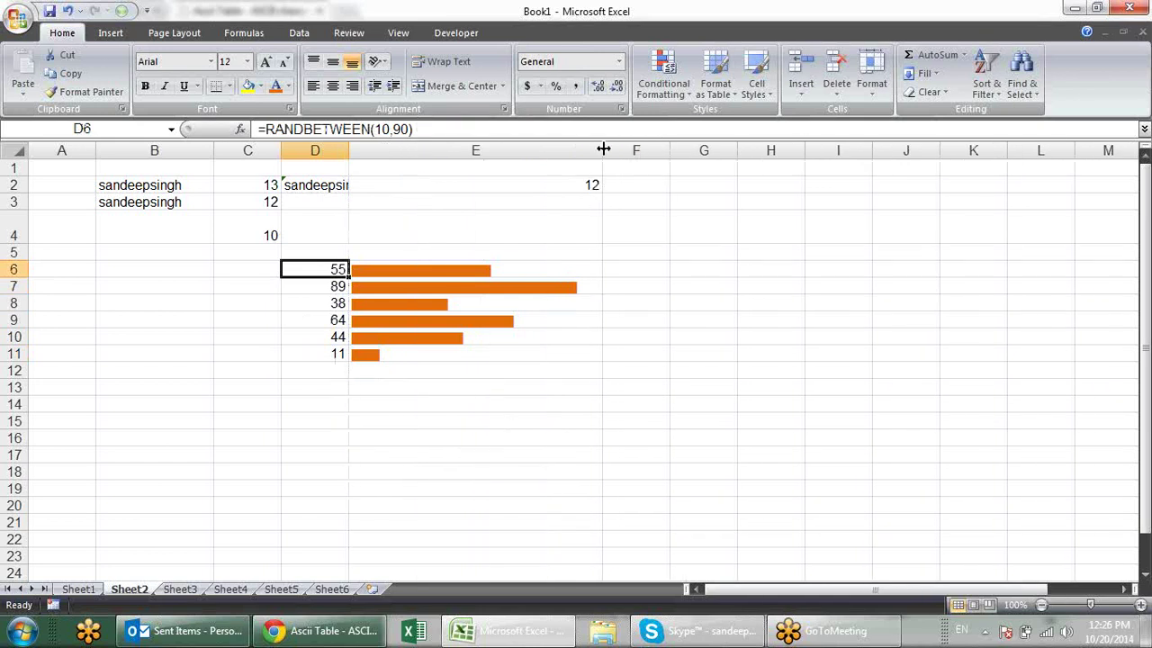
pyautogui.moveTo(601, 150); pyautogui.dragTo(472, 150)
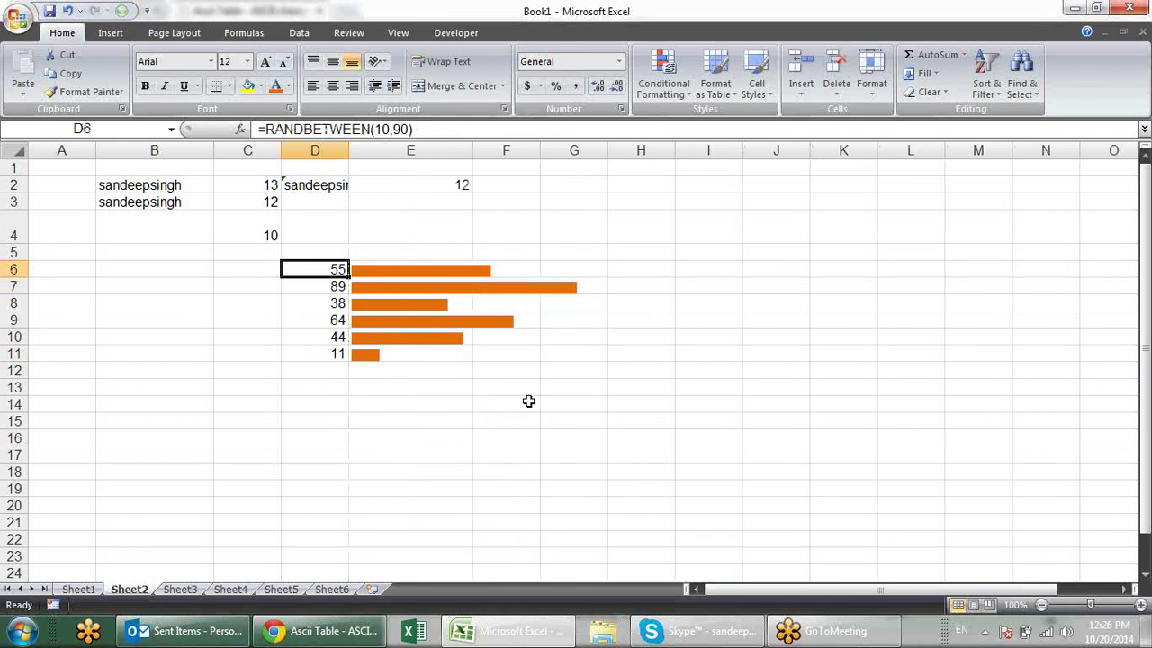
pyautogui.press('F2')
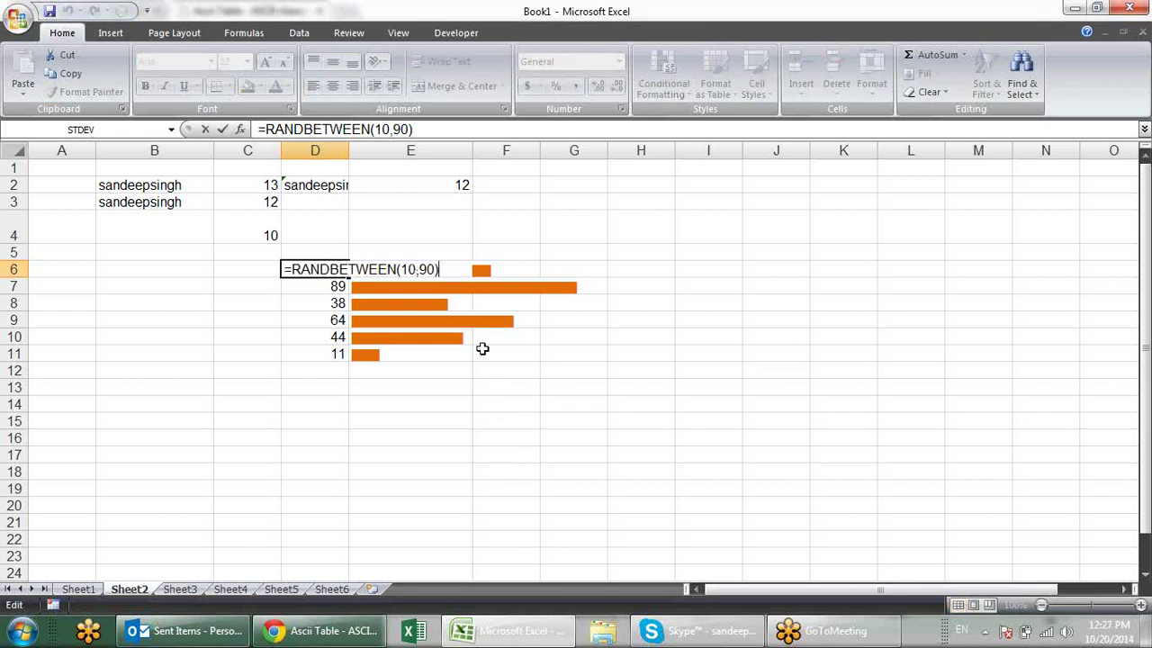
pyautogui.press('Escape')
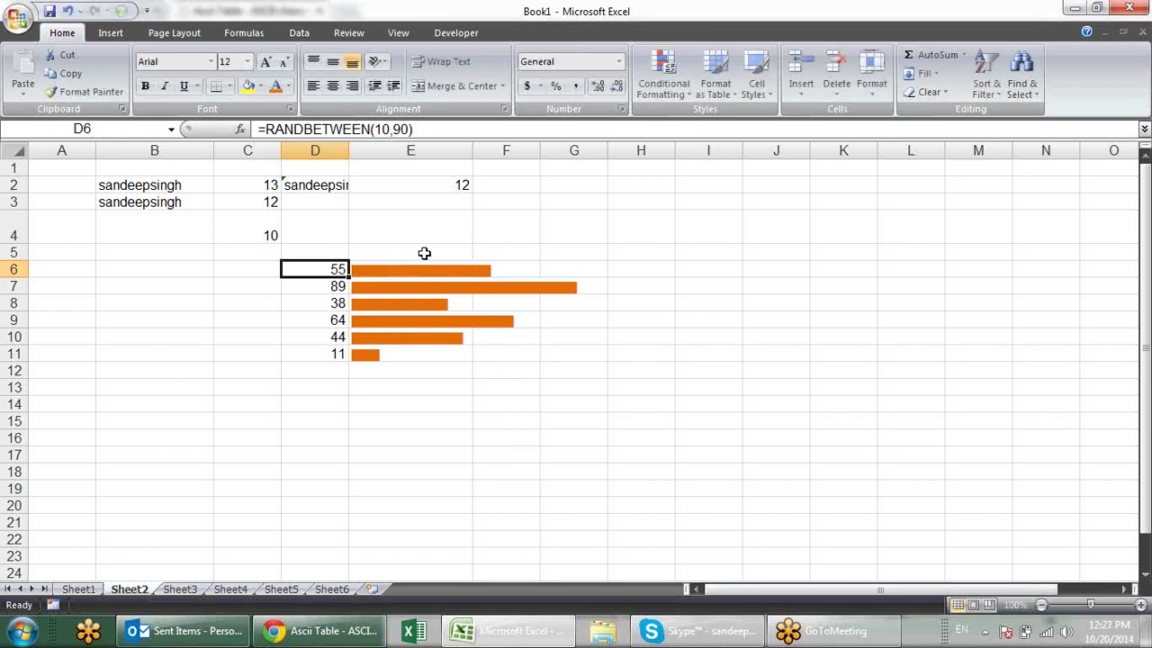
pyautogui.click(423, 263)
pyautogui.doubleClick(449, 261)
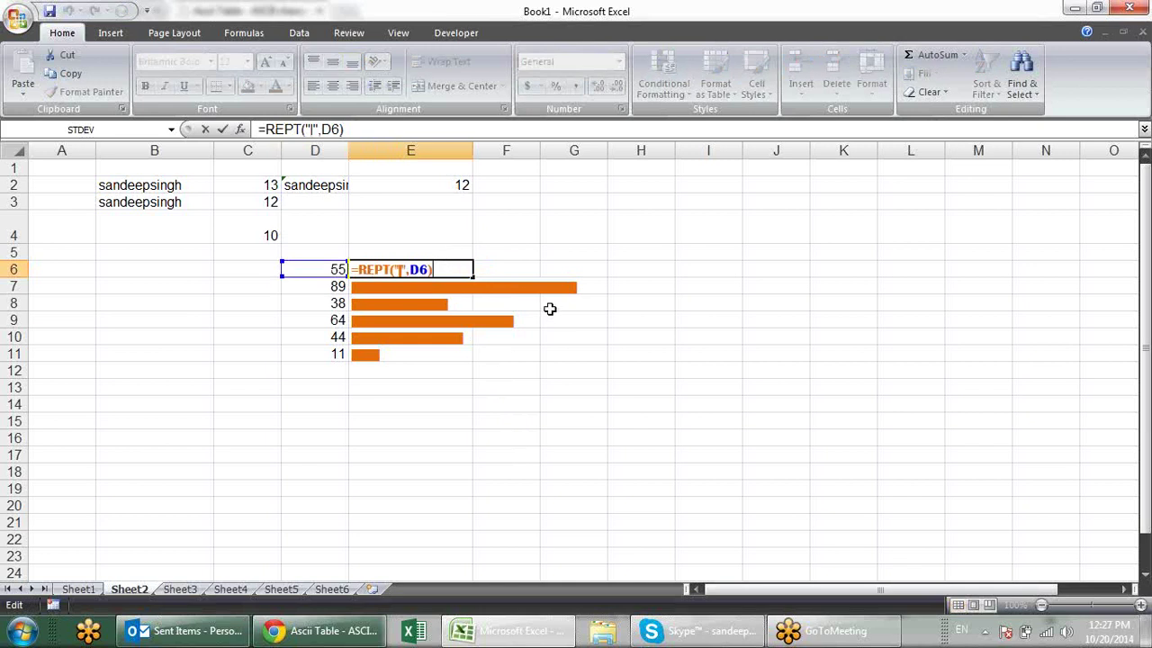
# Step: Change E6's formula to =REPT("|",D6/2)
pyautogui.click(423, 269)
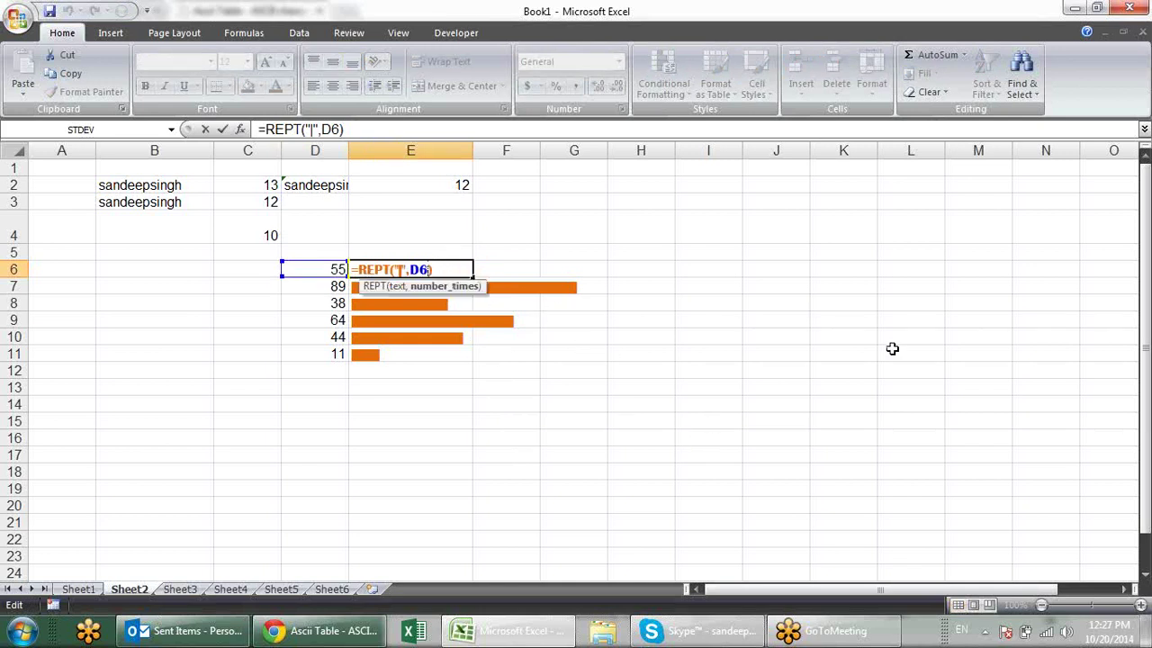
pyautogui.write('/')
pyautogui.write('2')
pyautogui.press('Return')
# Step: Fill the halved bar formula from E6 down to E11
pyautogui.click(465, 267)
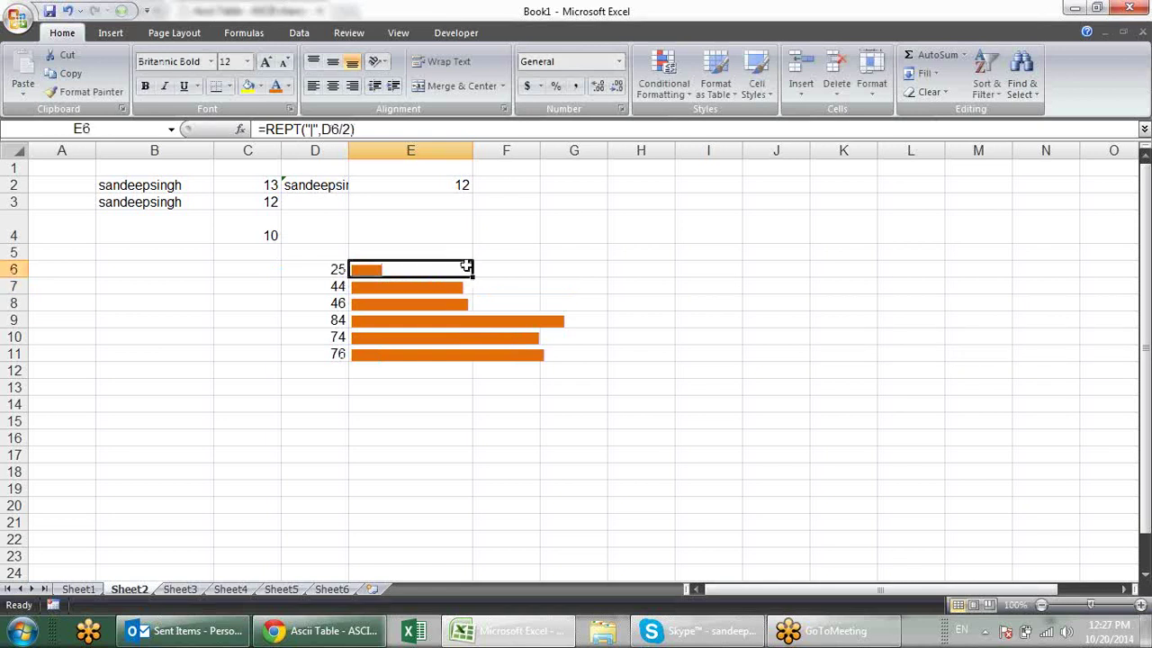
pyautogui.click(475, 282)
pyautogui.click(465, 269)
pyautogui.moveTo(473, 276); pyautogui.dragTo(474, 356)
pyautogui.click(552, 398)
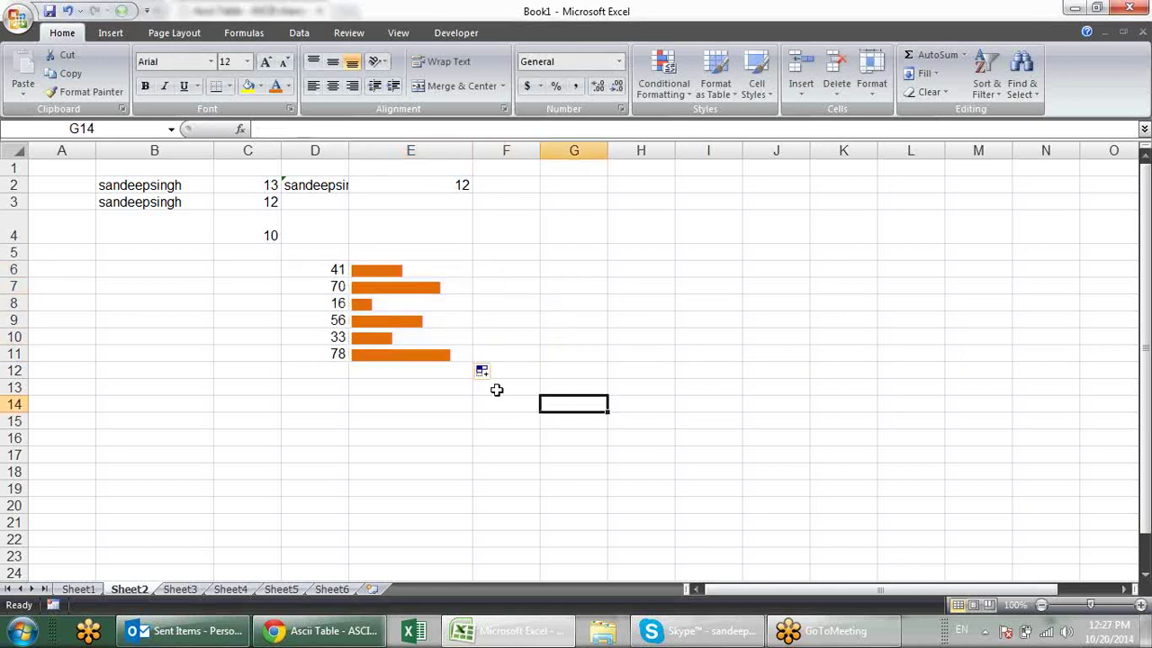
# Step: Recommit E6's formula and check the formulas in E8, E10 and D6
pyautogui.click(441, 266)
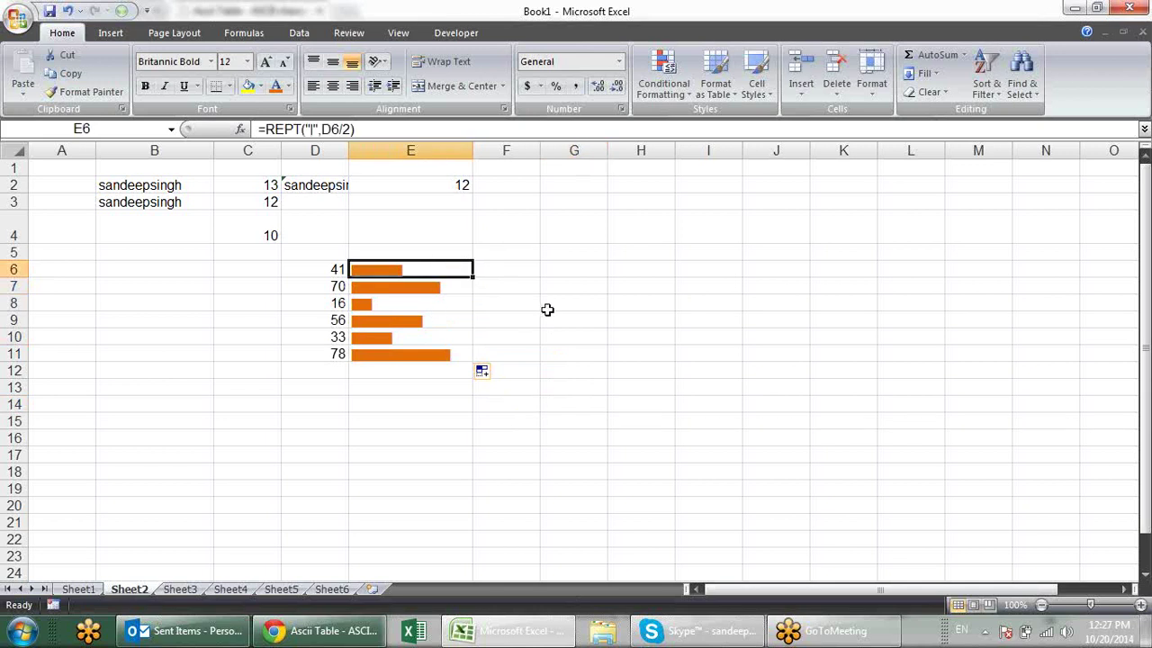
pyautogui.doubleClick(444, 273)
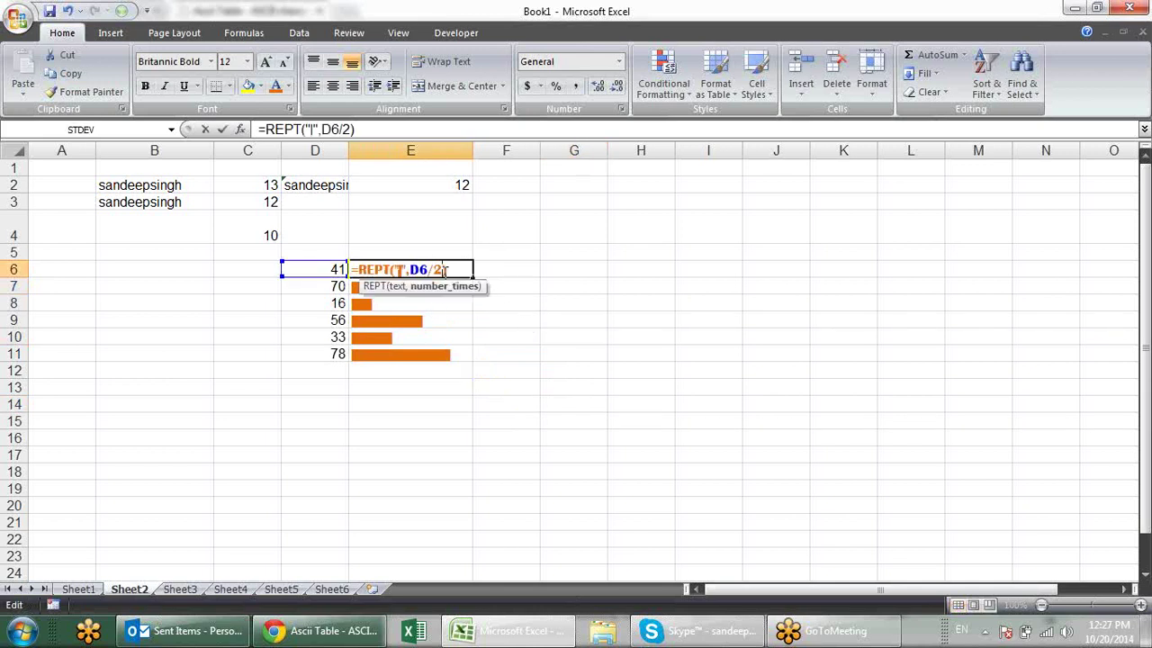
pyautogui.press('Return')
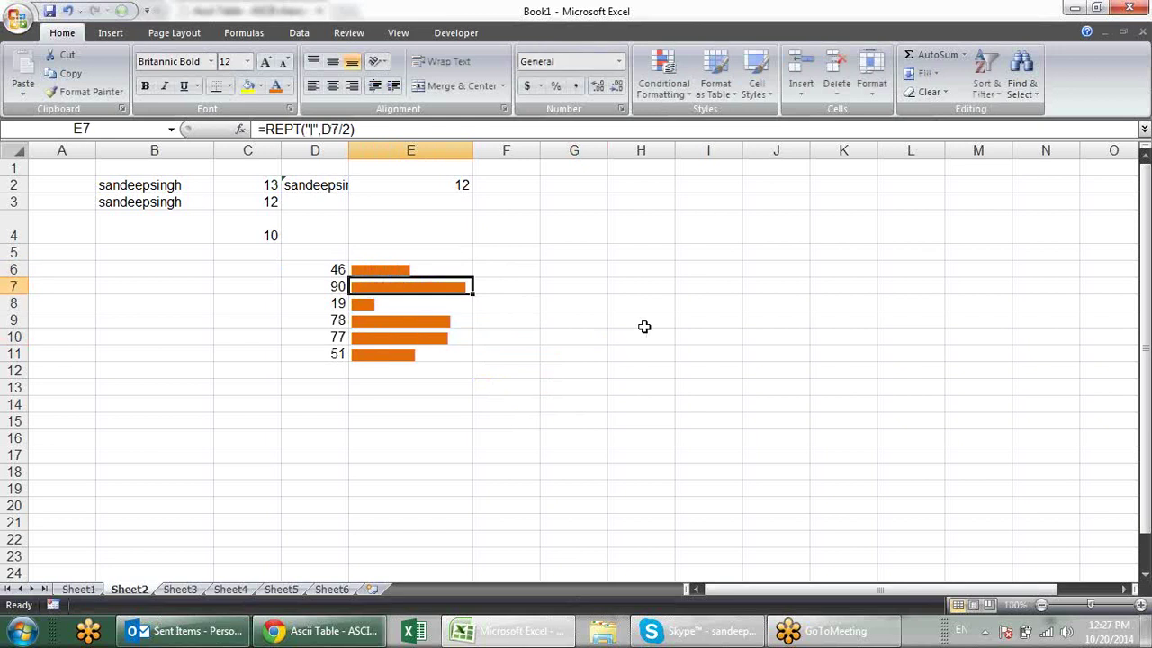
pyautogui.click(353, 306)
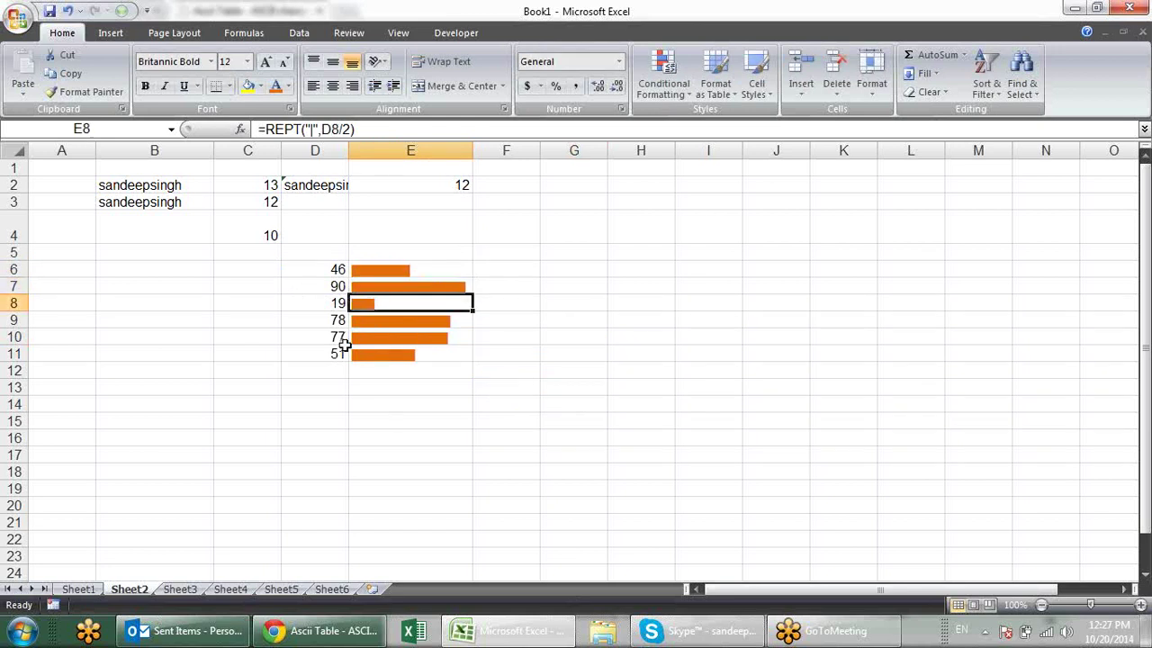
pyautogui.click(367, 343)
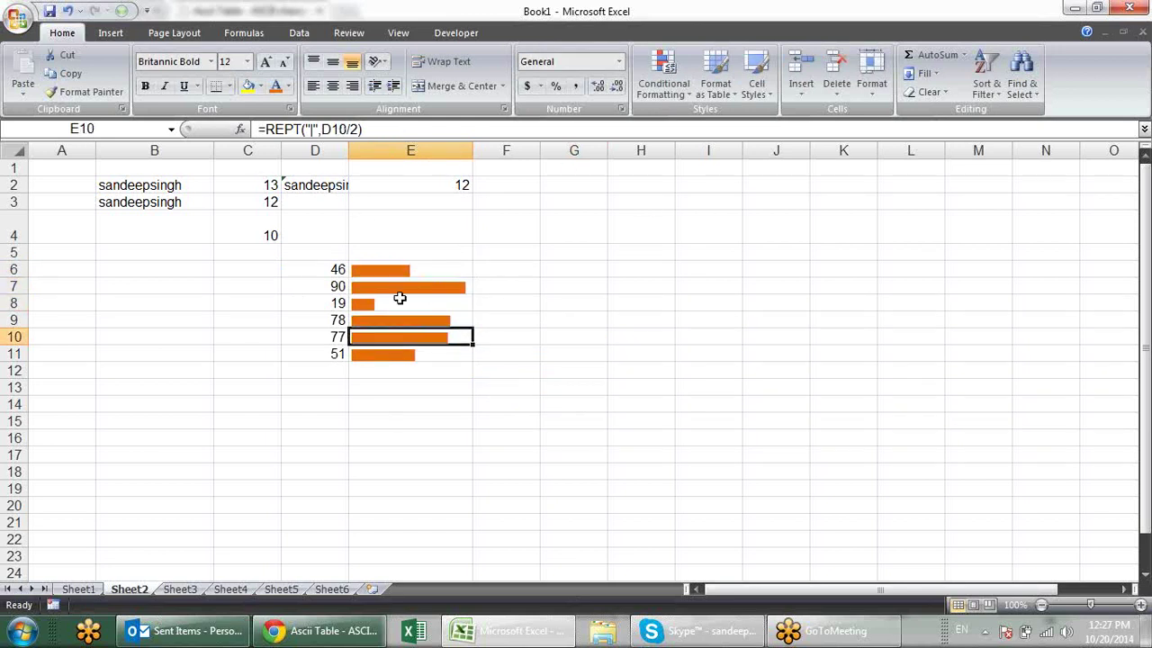
pyautogui.click(337, 270)
pyautogui.click(410, 272)
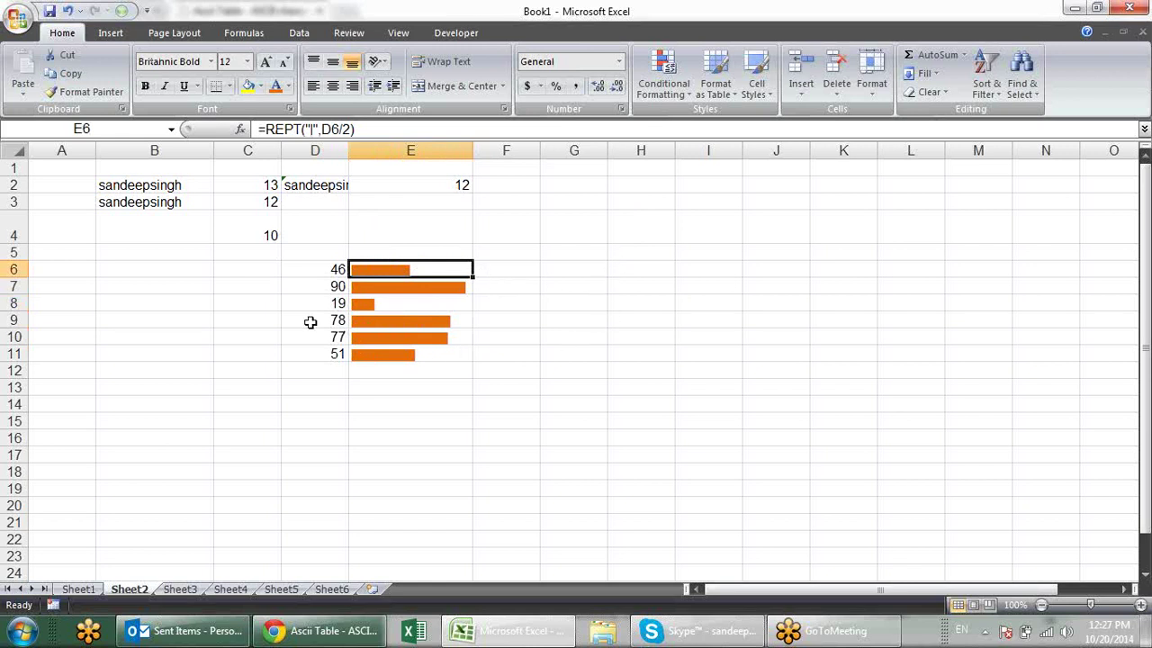
# Step: Change E6's formula to =REPT("|",D6/10)
pyautogui.doubleClick(433, 269)
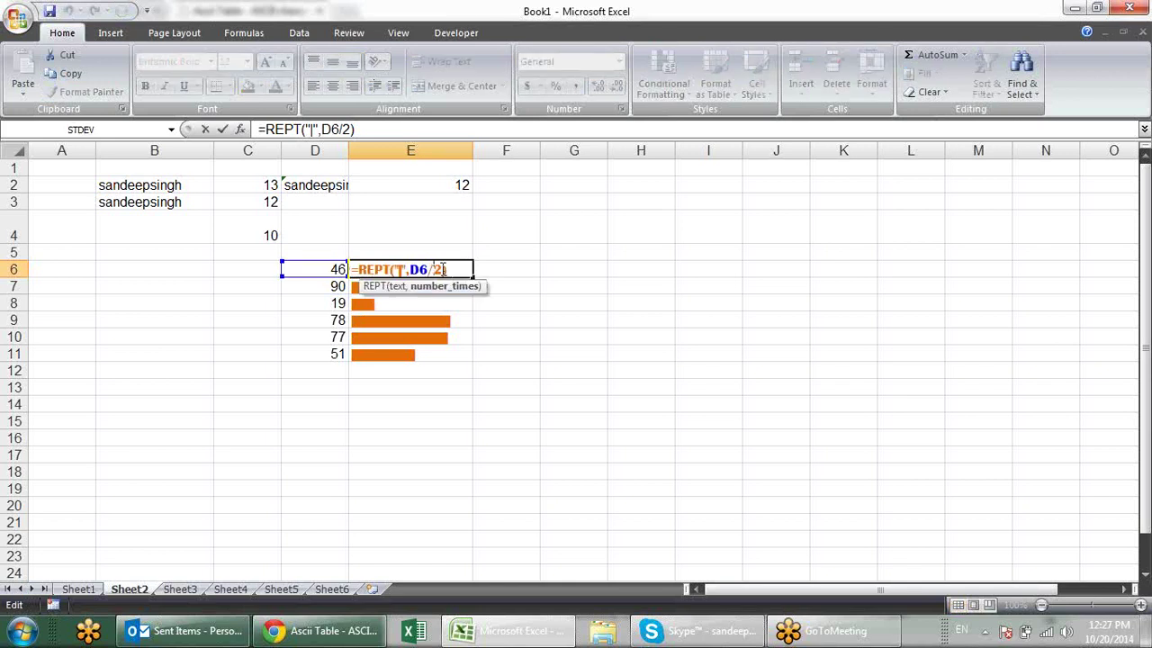
pyautogui.press('BackSpace')
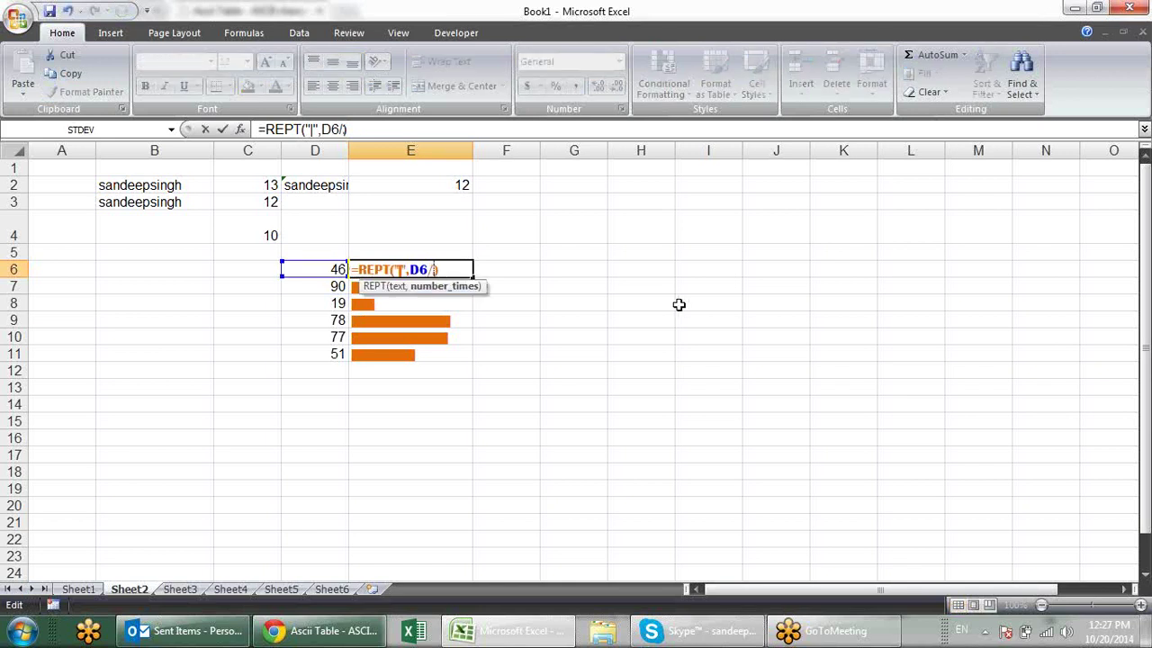
pyautogui.write('10')
pyautogui.press('Return')
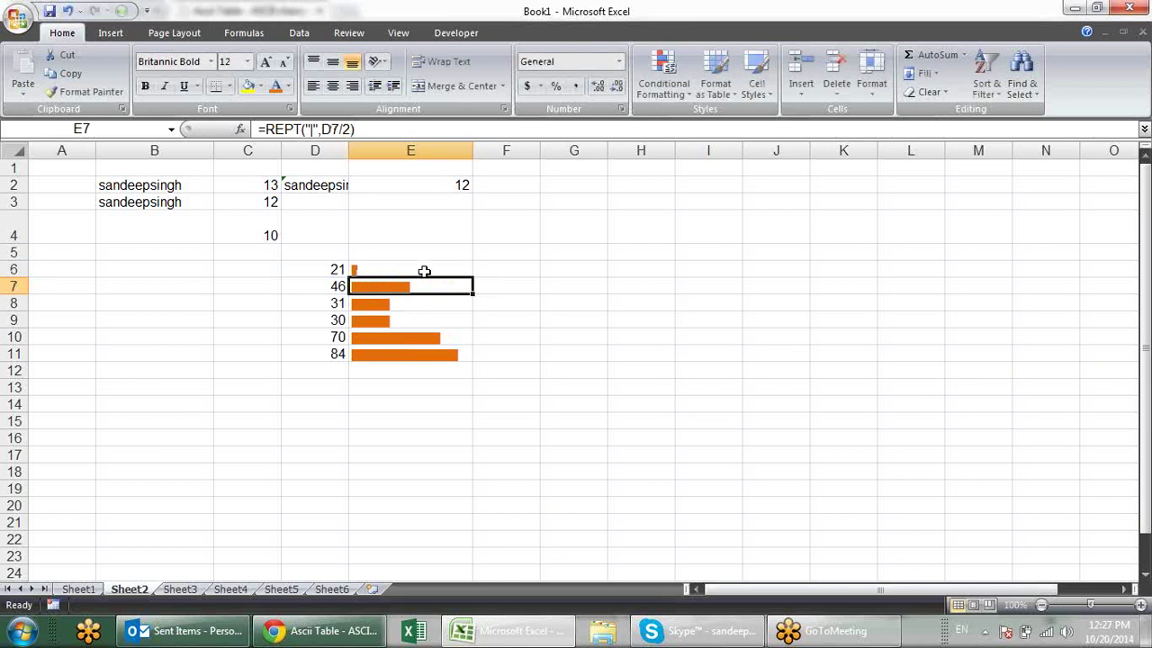
# Step: Fill the divide-by-10 formula down to E11 and select rows 6 through 11
pyautogui.click(425, 270)
pyautogui.doubleClick(474, 280)
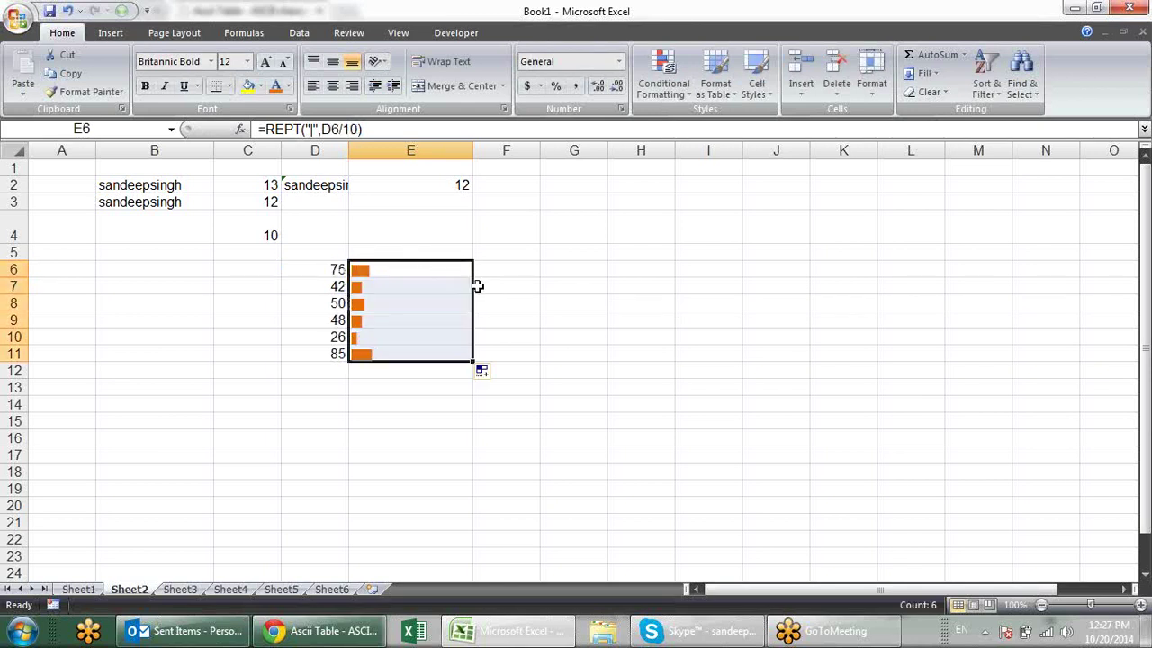
pyautogui.click(530, 398)
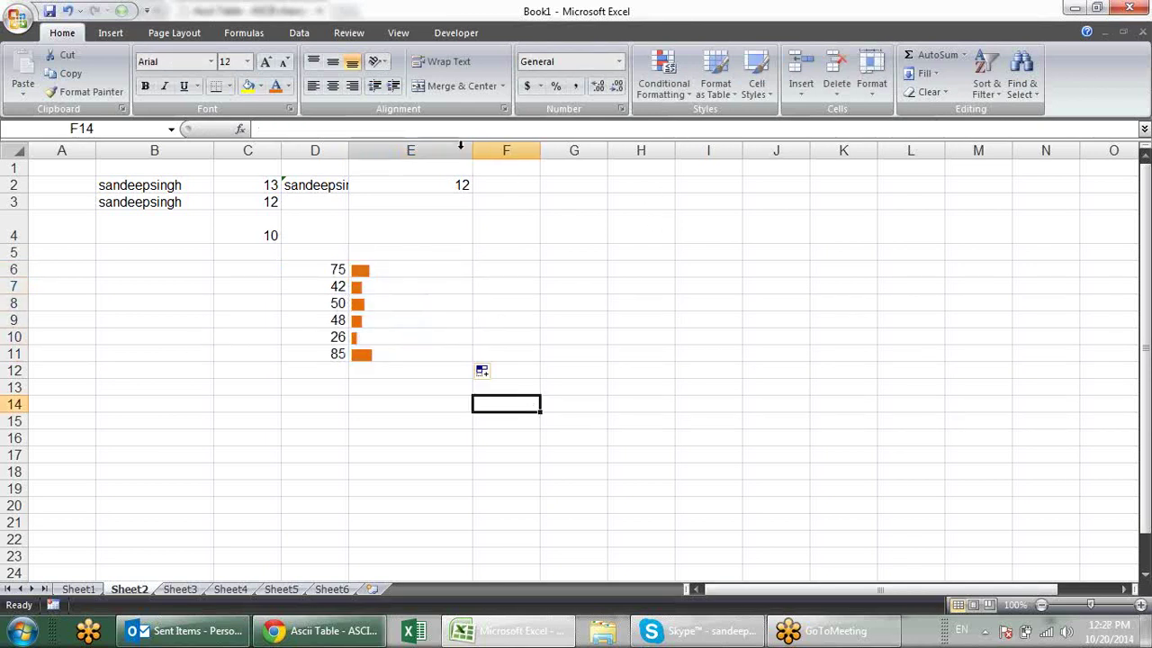
pyautogui.moveTo(9, 269); pyautogui.dragTo(4, 407)
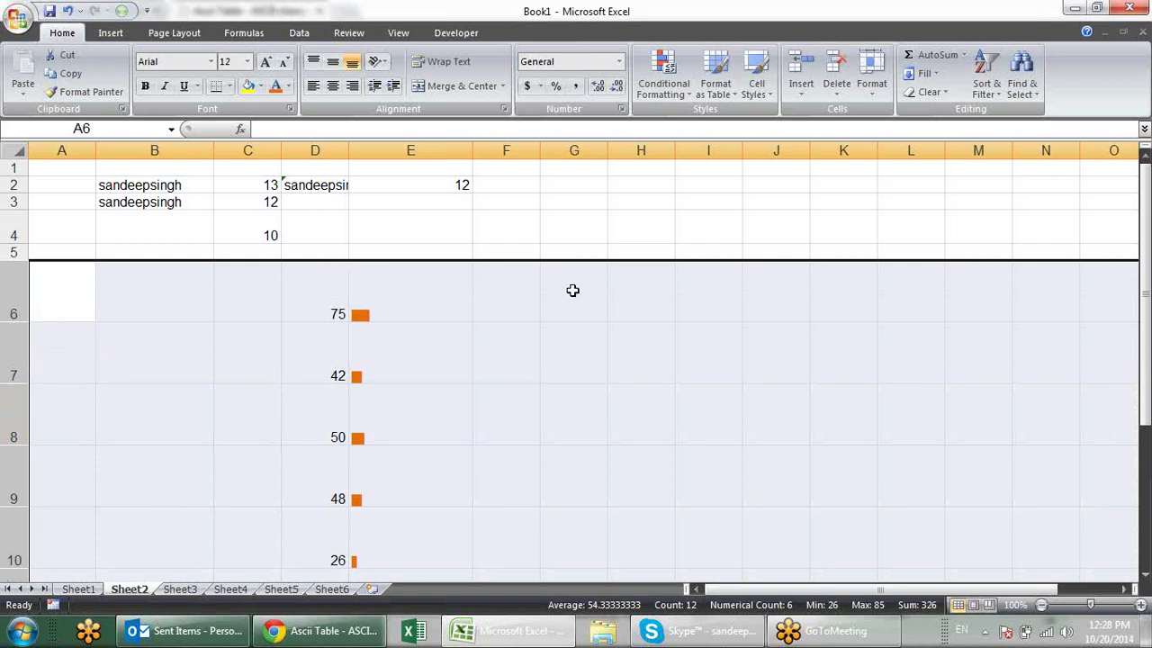
pyautogui.scroll(-1, 572, 289)
pyautogui.scroll(-1, 572, 289)
pyautogui.scroll(1, 573, 290)
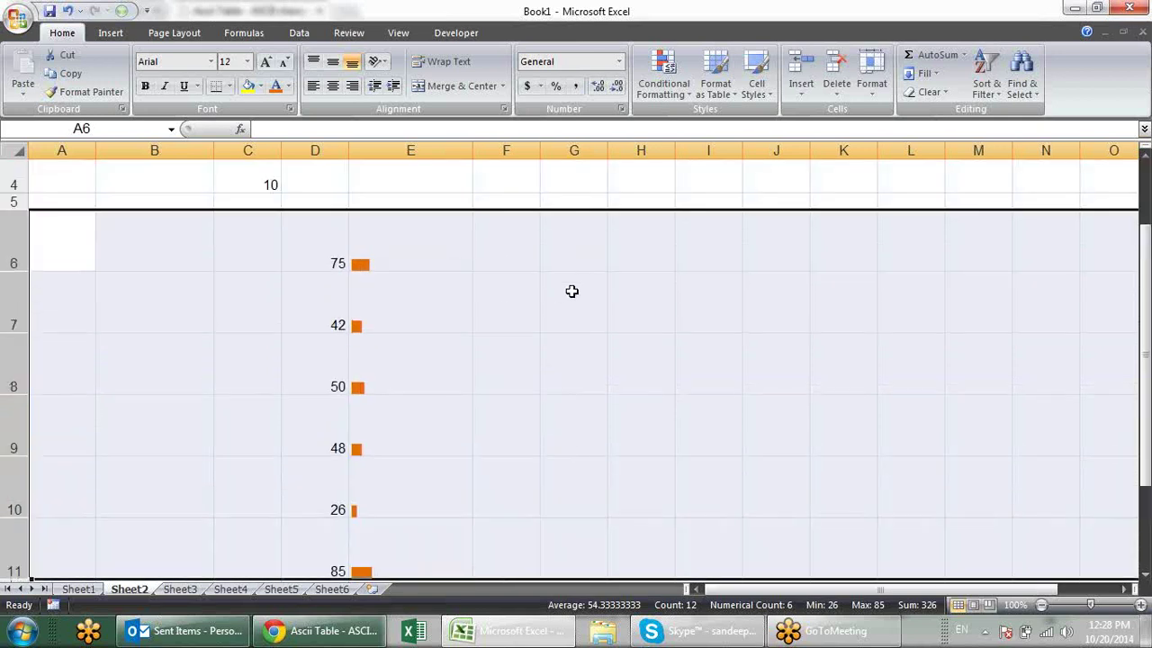
pyautogui.click(501, 291)
pyautogui.click(432, 237)
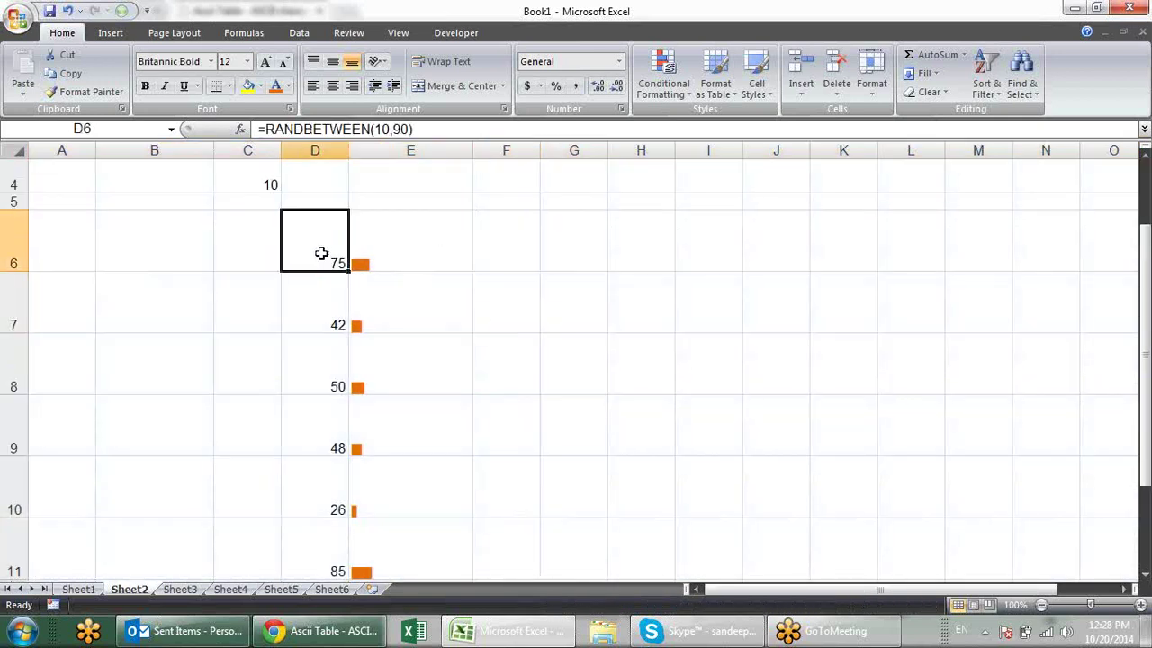
pyautogui.moveTo(319, 252)
pyautogui.mouseDown()
pyautogui.moveTo(381, 275)
pyautogui.moveTo(424, 470)
pyautogui.moveTo(414, 544)
pyautogui.mouseUp()
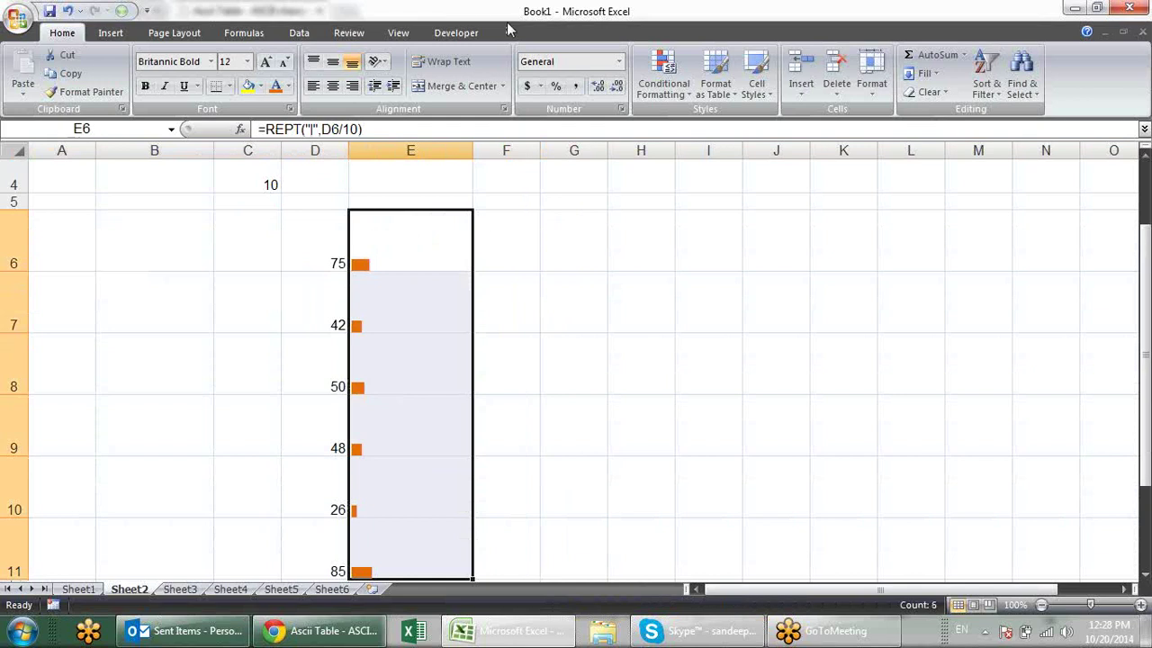
# Step: Rotate the E6:E11 bar text to 90 degrees in Format Cells Alignment
pyautogui.click(382, 63)
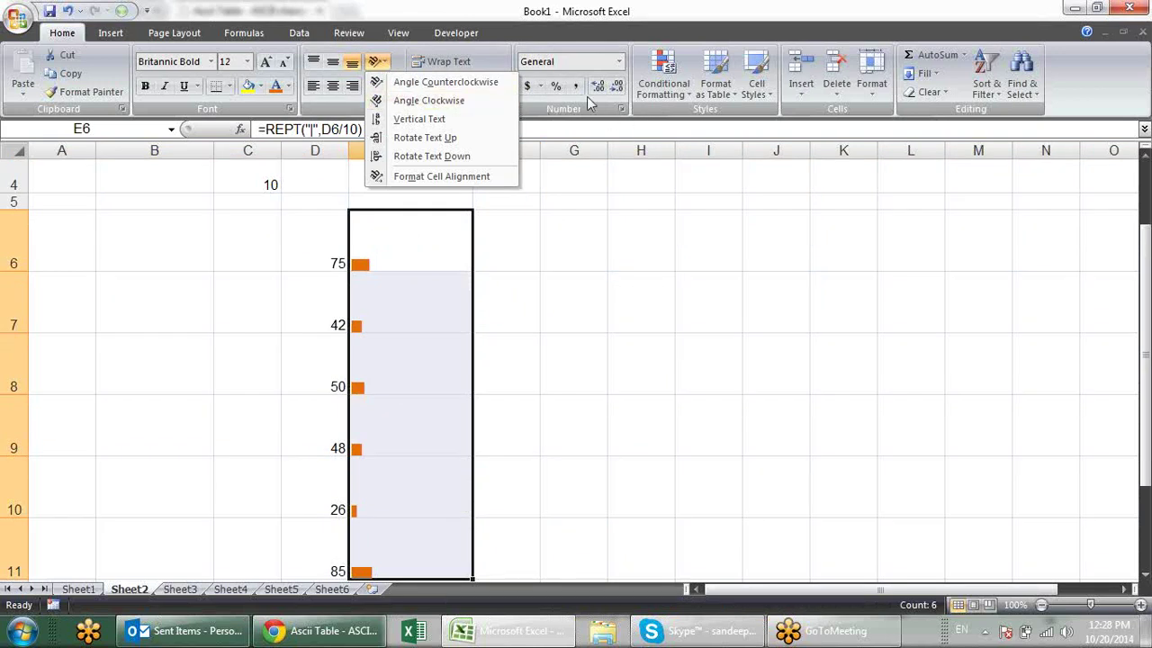
pyautogui.click(620, 109)
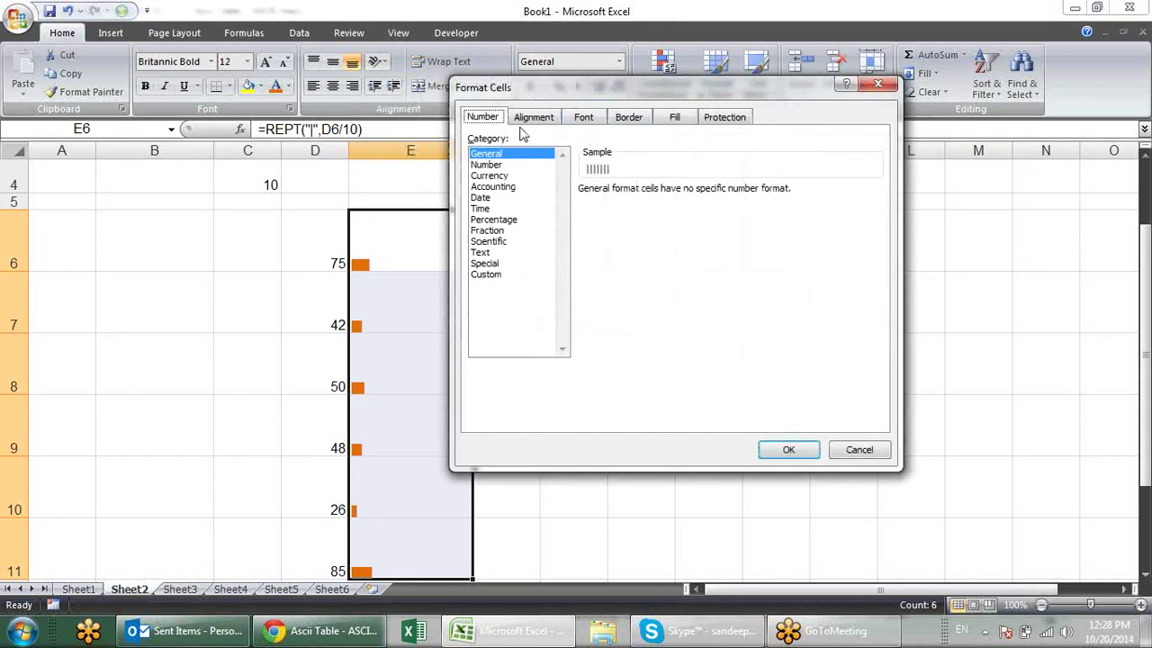
pyautogui.click(533, 116)
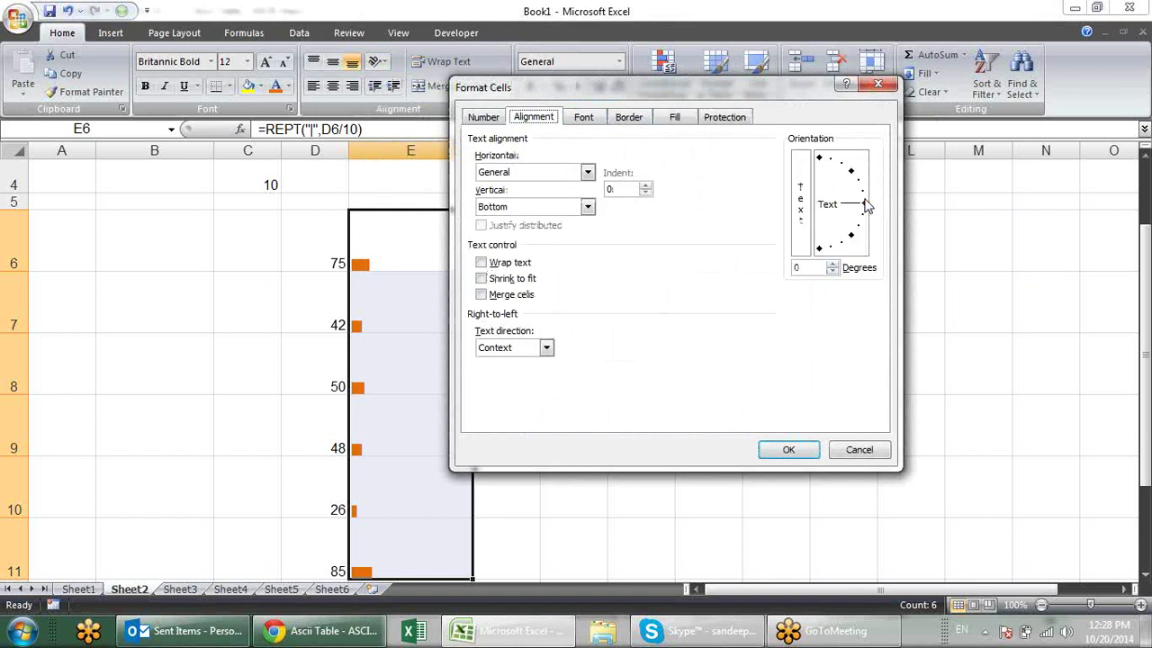
pyautogui.moveTo(864, 207); pyautogui.dragTo(818, 158)
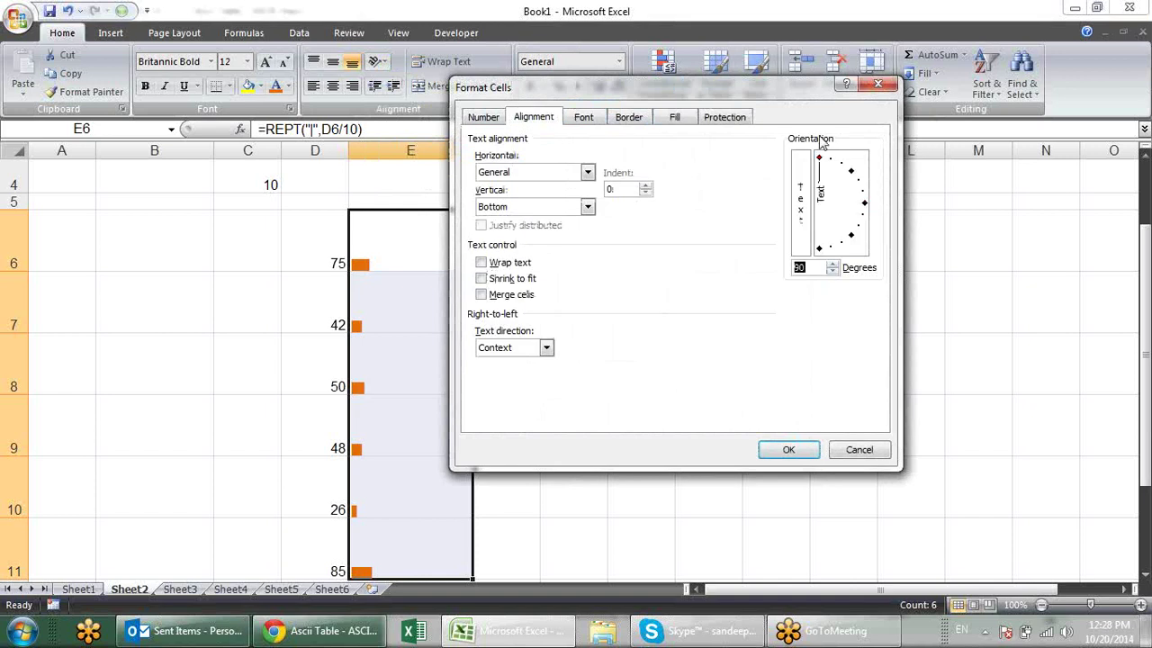
pyautogui.click(787, 448)
pyautogui.click(635, 316)
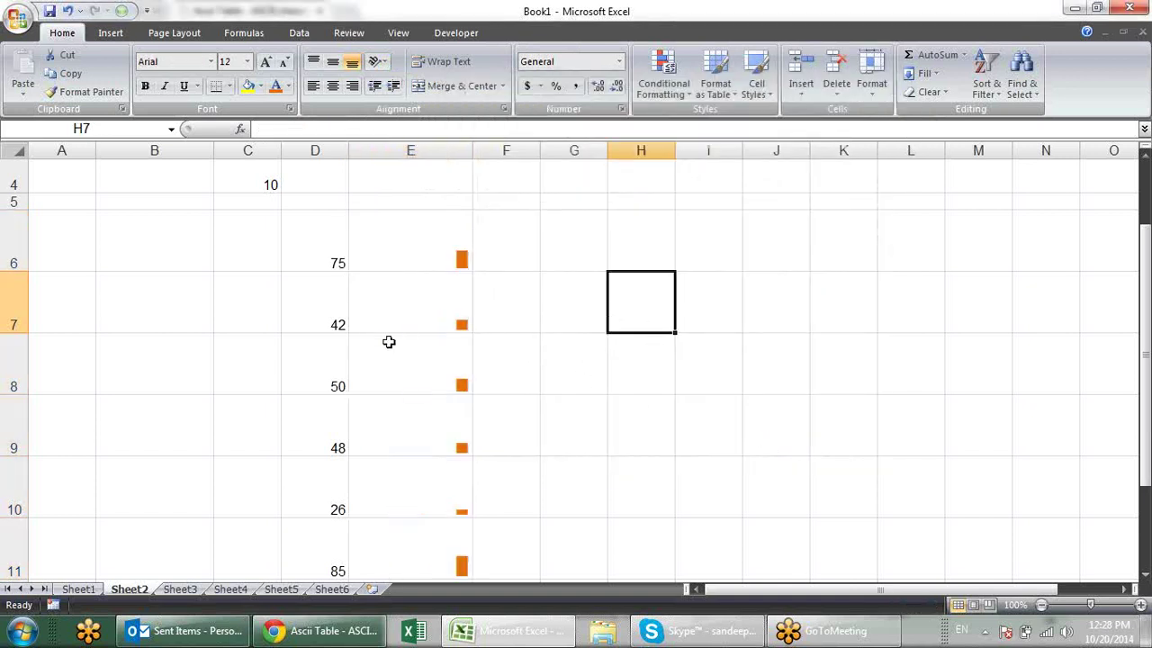
# Step: Left-align the vertical bars in E6:E11
pyautogui.click(407, 299)
pyautogui.click(421, 241)
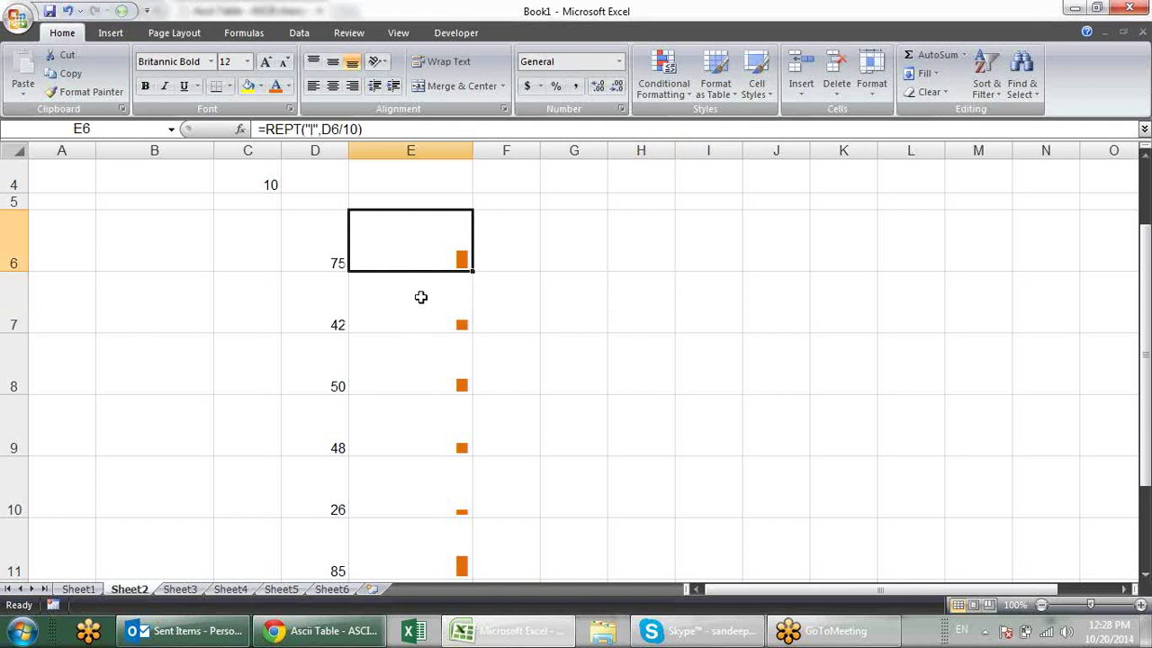
pyautogui.hotkey('ctrl', 'shift', 'Down')
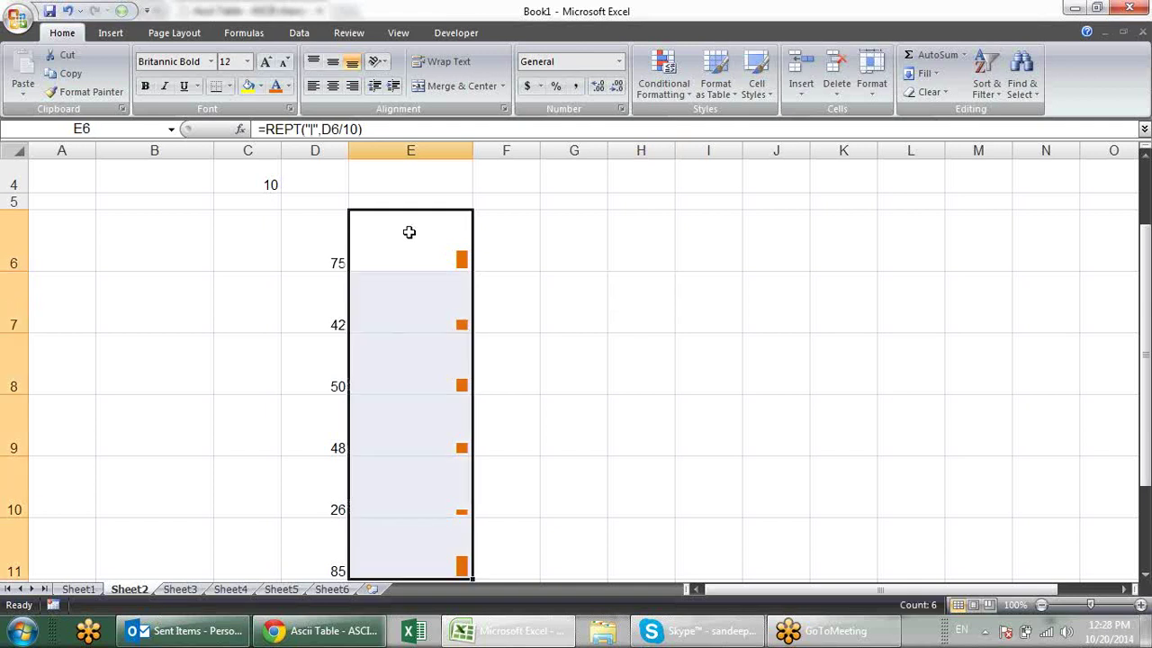
pyautogui.click(313, 85)
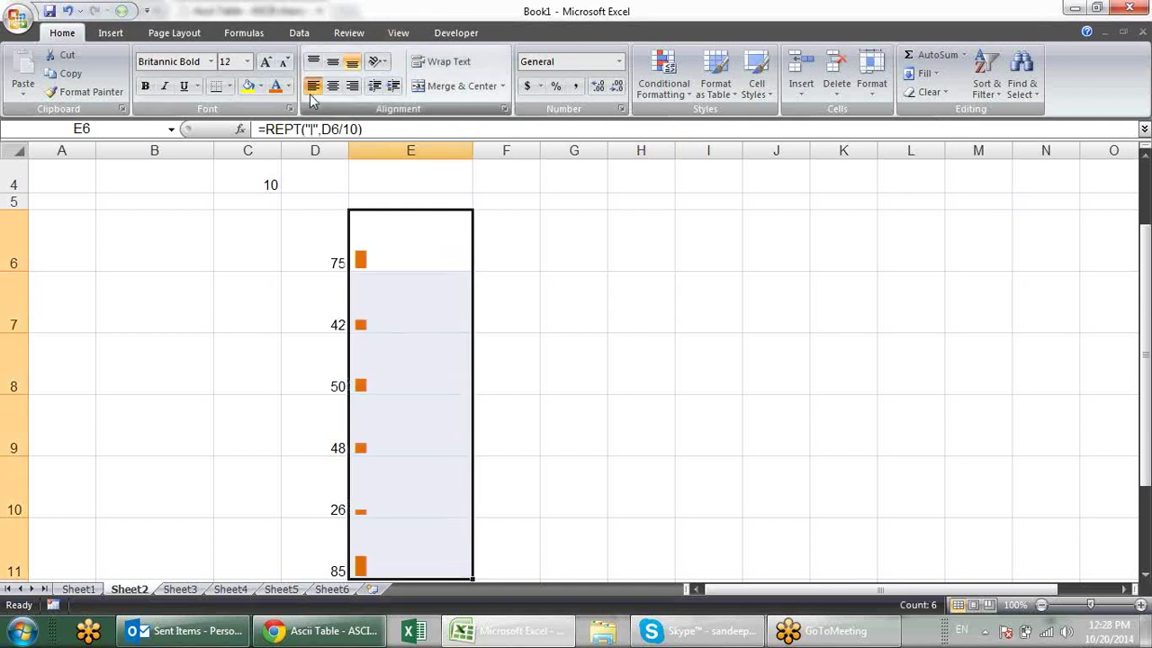
pyautogui.click(586, 306)
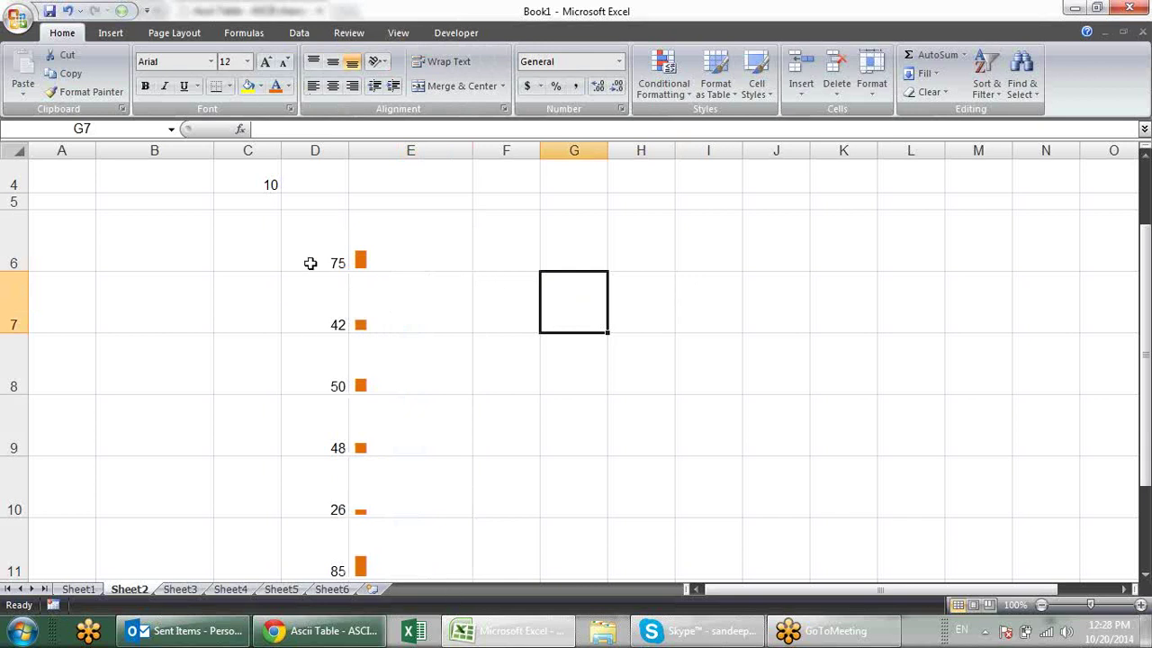
# Step: Copy the random-number formulas from D6:D11 into C6:C11
pyautogui.moveTo(311, 260)
pyautogui.mouseDown()
pyautogui.moveTo(297, 527)
pyautogui.moveTo(300, 486)
pyautogui.mouseUp()
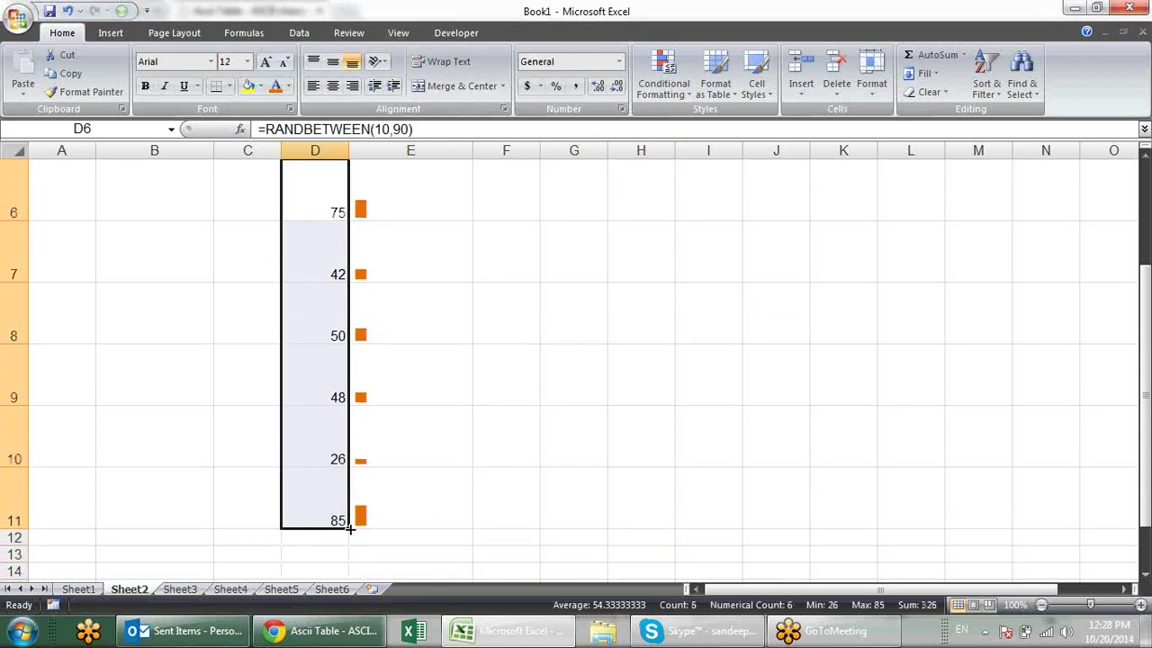
pyautogui.moveTo(349, 529); pyautogui.dragTo(241, 523)
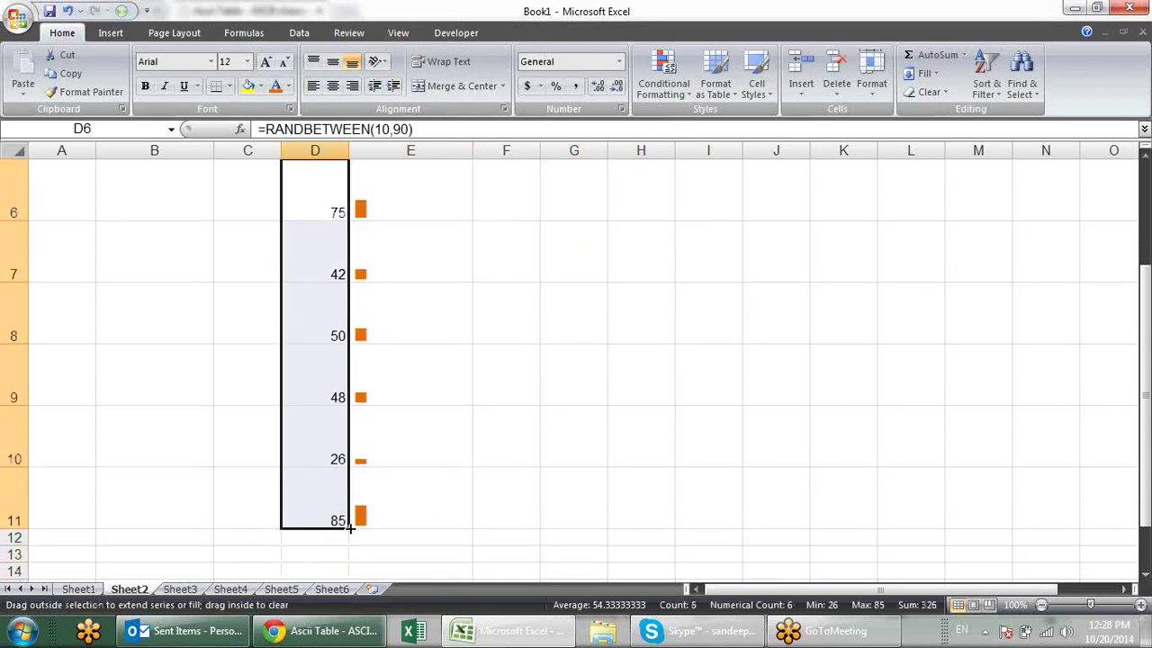
pyautogui.click(405, 338)
pyautogui.scroll(2, 432, 364)
# Step: Edit E6 to =REPT("|",C6/10)&REPT("|",D6/10), joining both bars
pyautogui.click(422, 305)
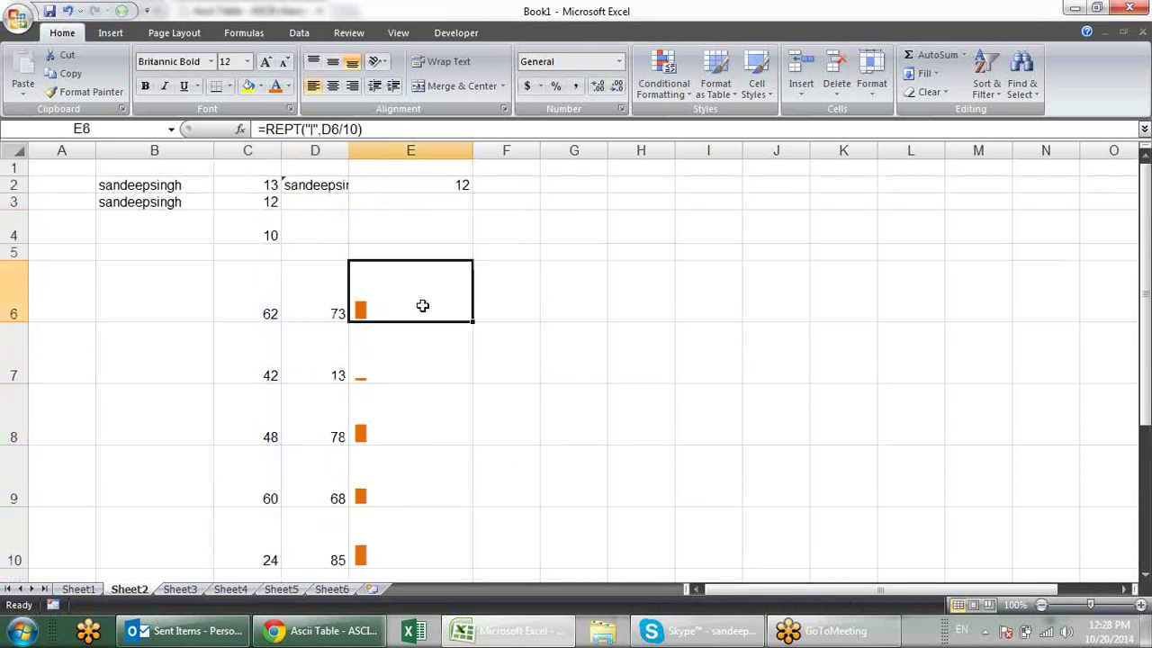
pyautogui.doubleClick(422, 306)
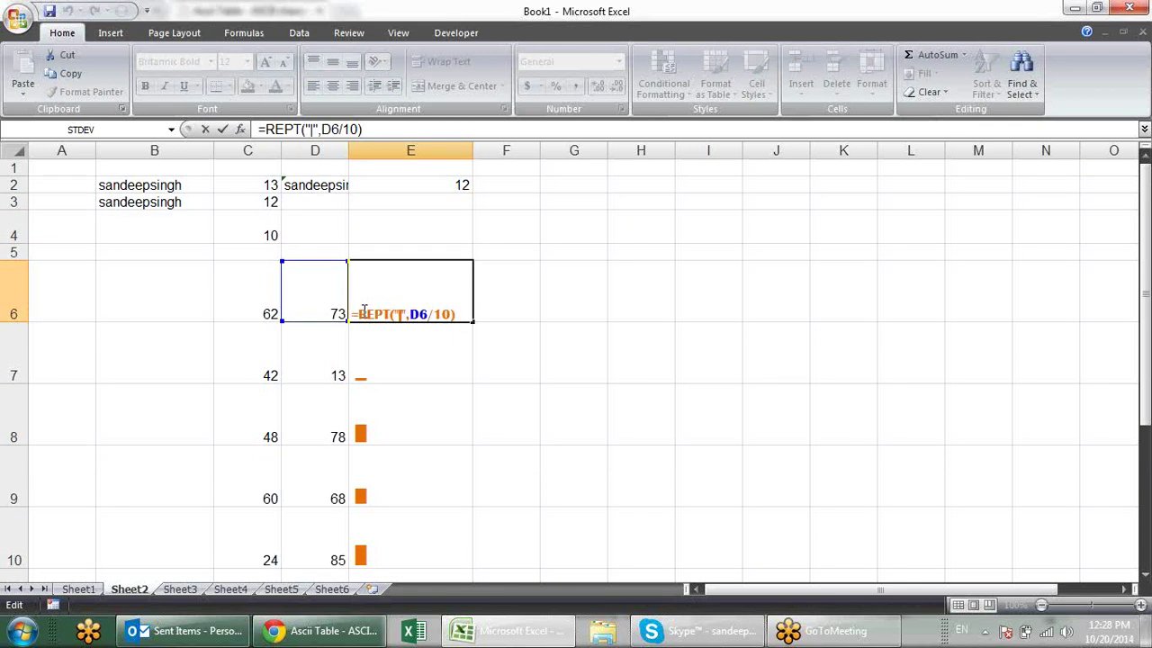
pyautogui.moveTo(359, 313); pyautogui.dragTo(463, 312)
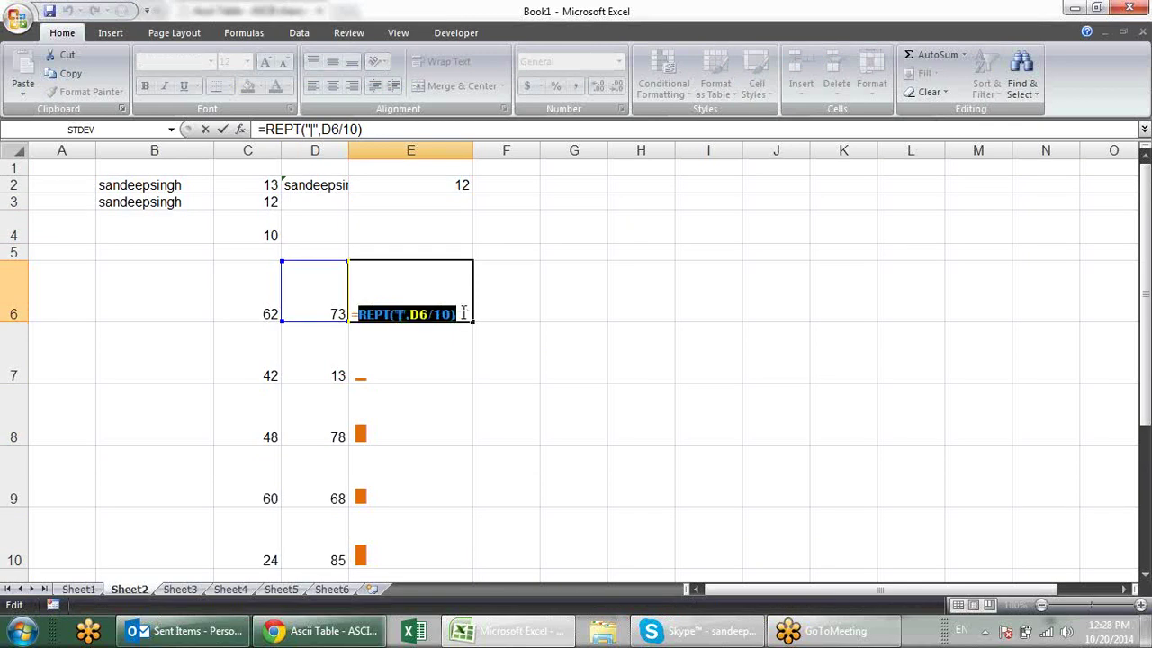
pyautogui.hotkey('ctrl', 'c')
pyautogui.click(362, 312)
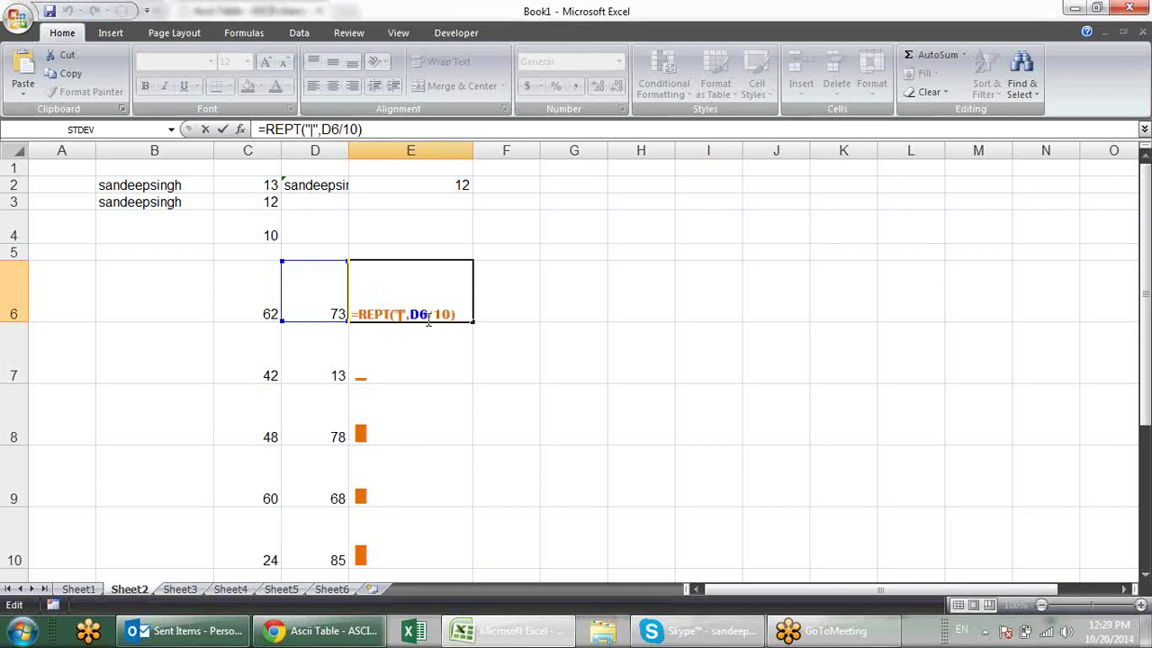
pyautogui.hotkey('ctrl', 'v')
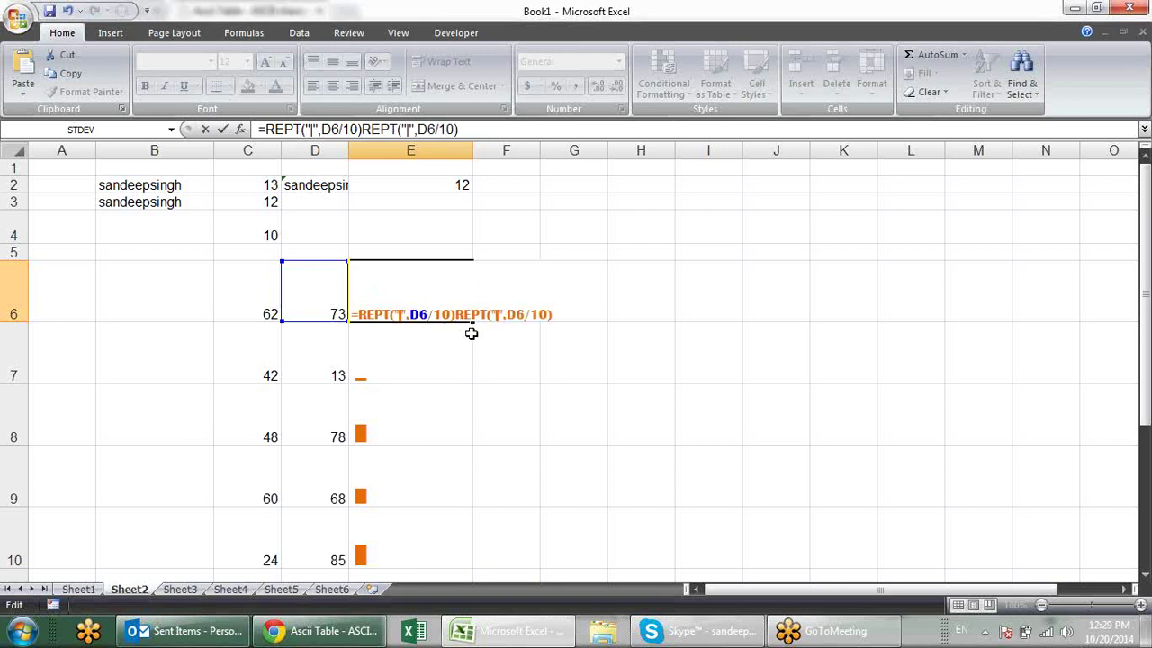
pyautogui.write('&')
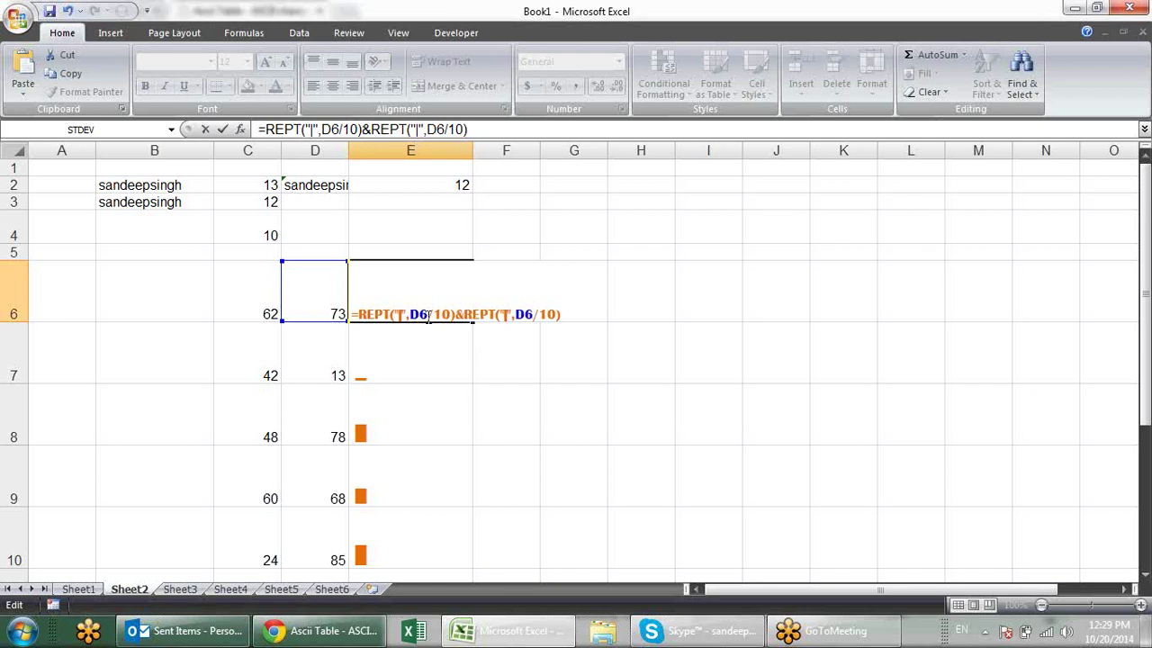
pyautogui.click(421, 314)
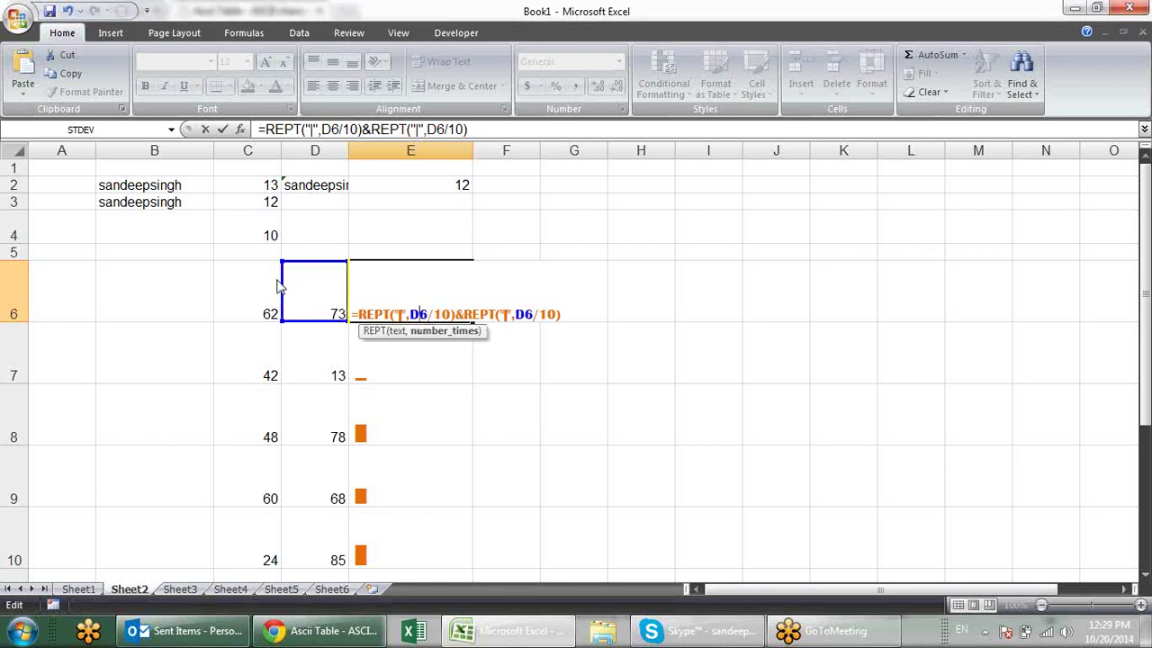
pyautogui.moveTo(279, 278); pyautogui.dragTo(258, 277)
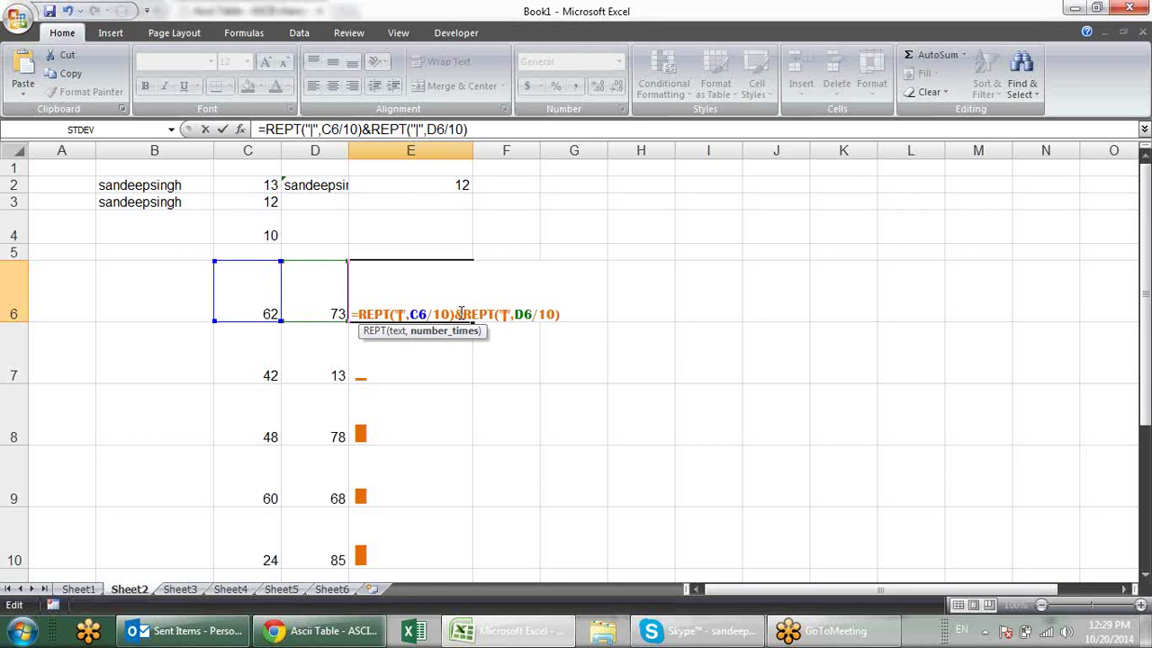
pyautogui.press('Return')
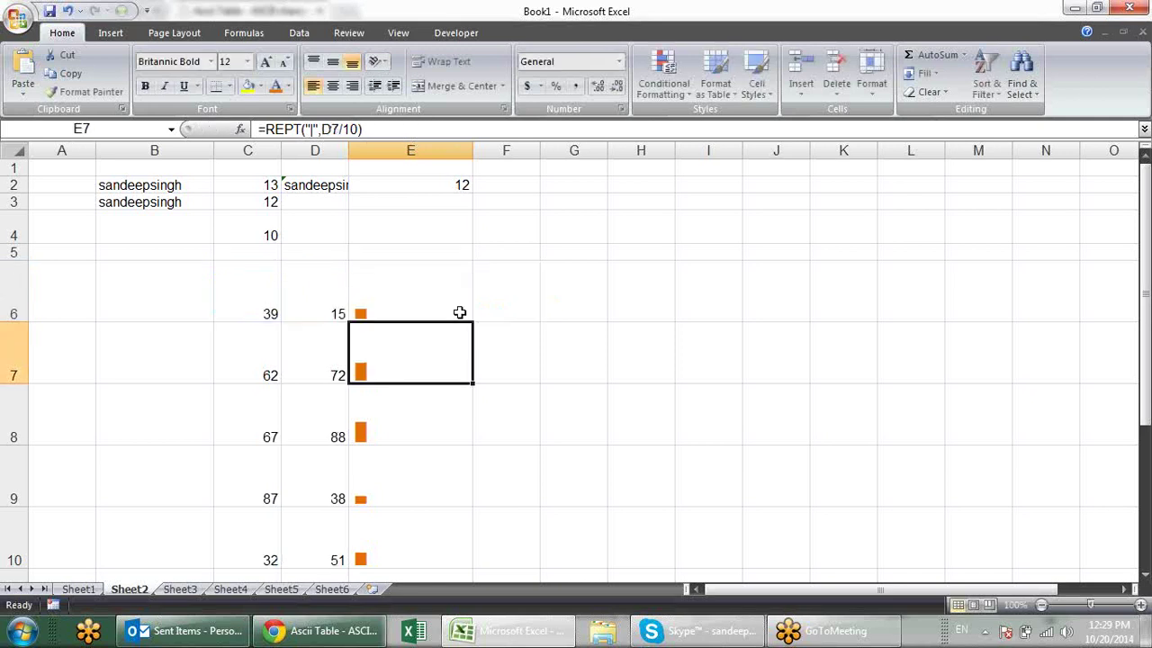
# Step: Fill the combined bar formula from E6 down column E
pyautogui.click(459, 312)
pyautogui.doubleClick(472, 322)
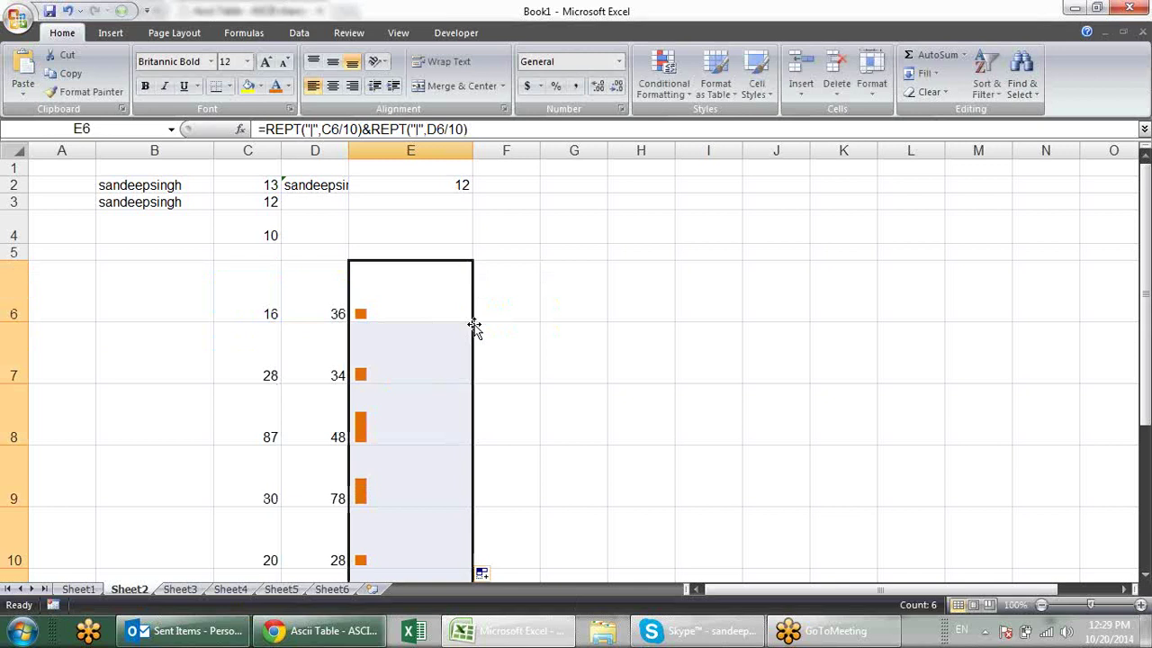
pyautogui.click(450, 284)
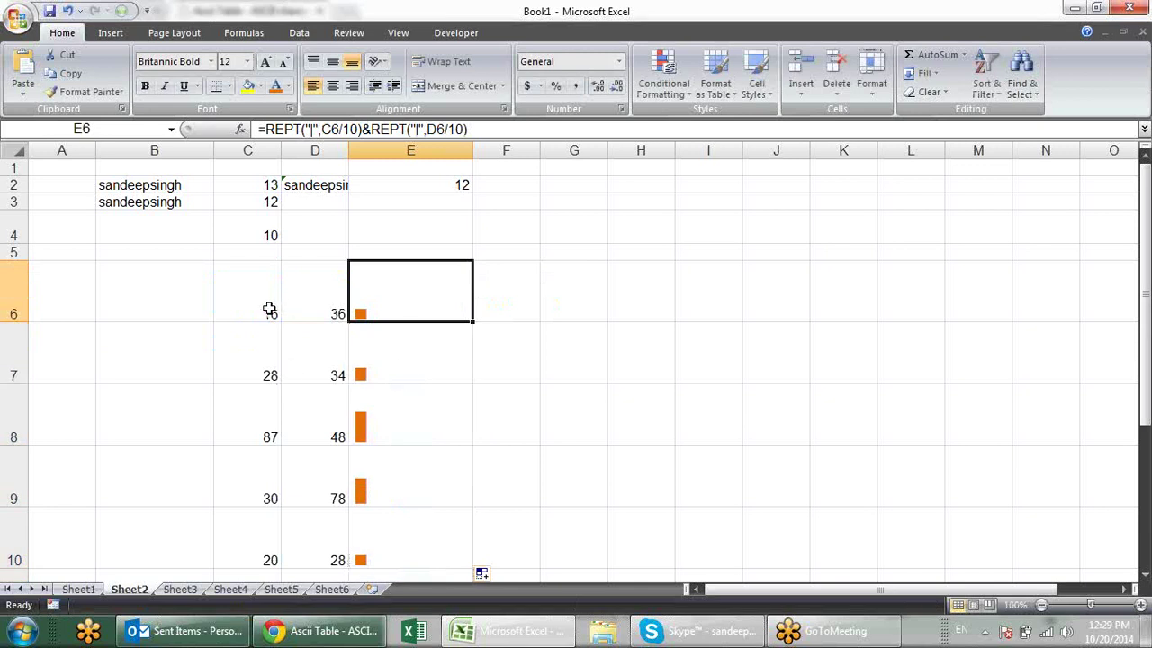
pyautogui.moveTo(270, 309); pyautogui.dragTo(337, 307)
# Step: Insert &CHAR(10)& between the two REPT parts of E6's formula
pyautogui.click(419, 285)
pyautogui.press('F2')
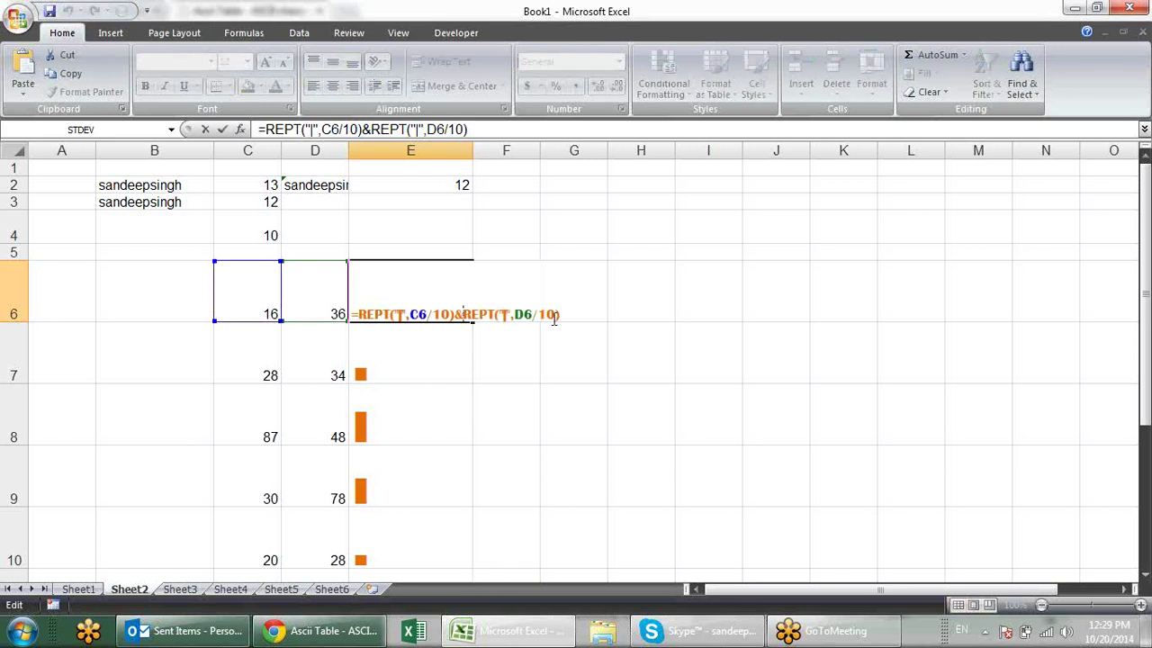
pyautogui.write('code')
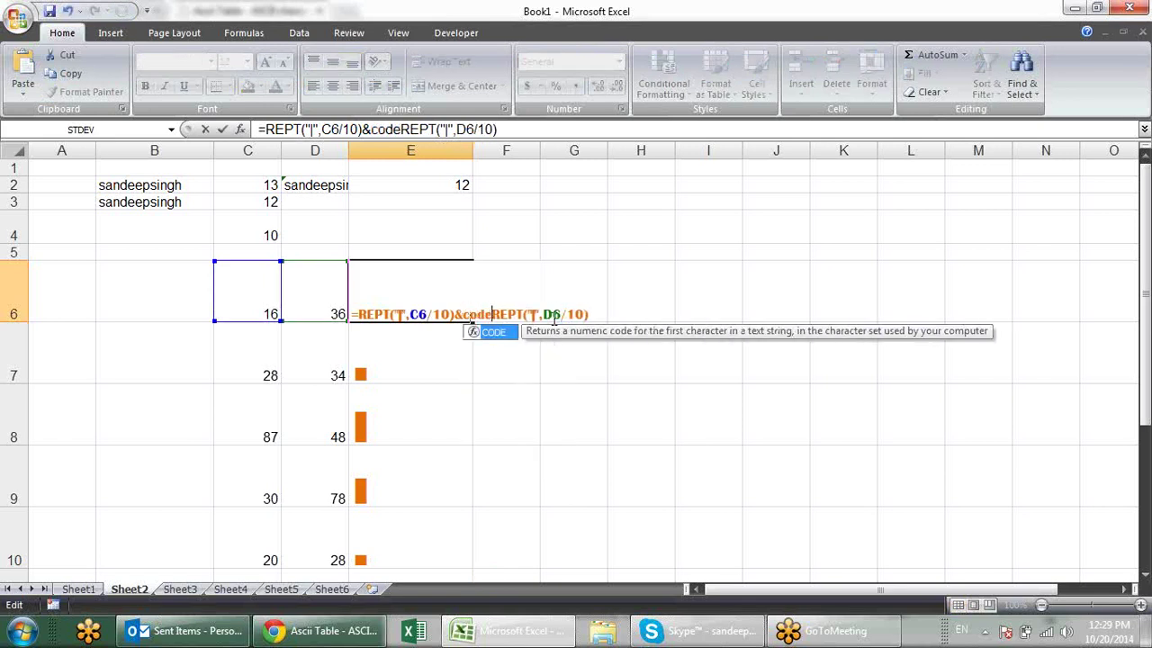
pyautogui.write('(')
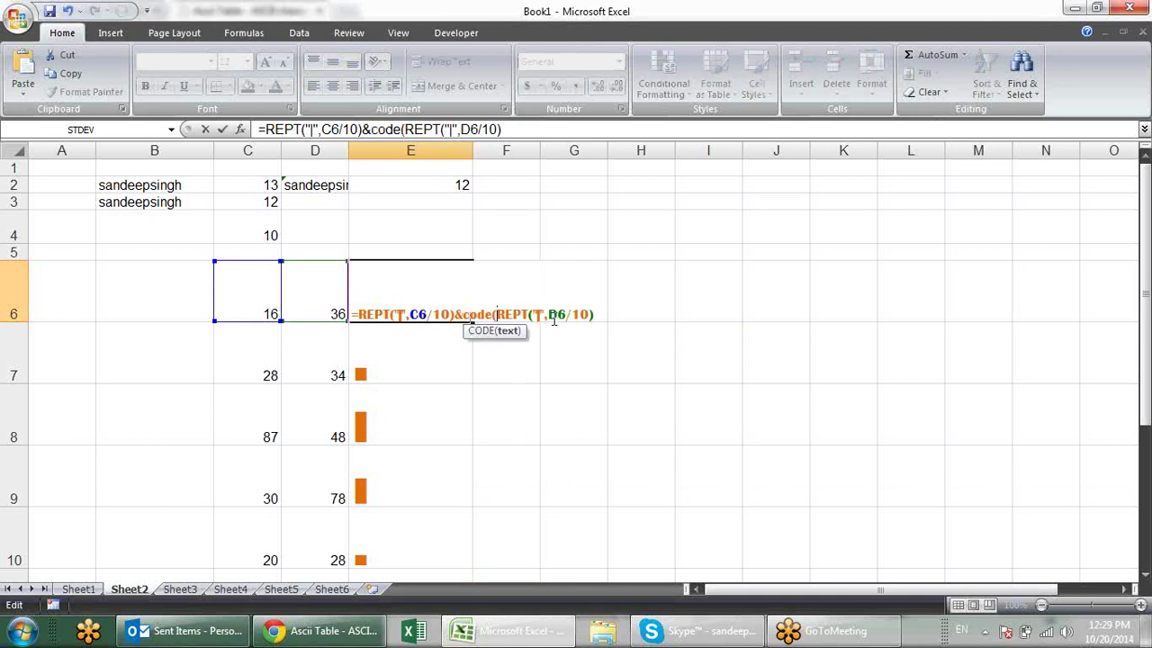
pyautogui.press('BackSpace')
pyautogui.press('BackSpace')
pyautogui.press('BackSpace')
pyautogui.press('BackSpace')
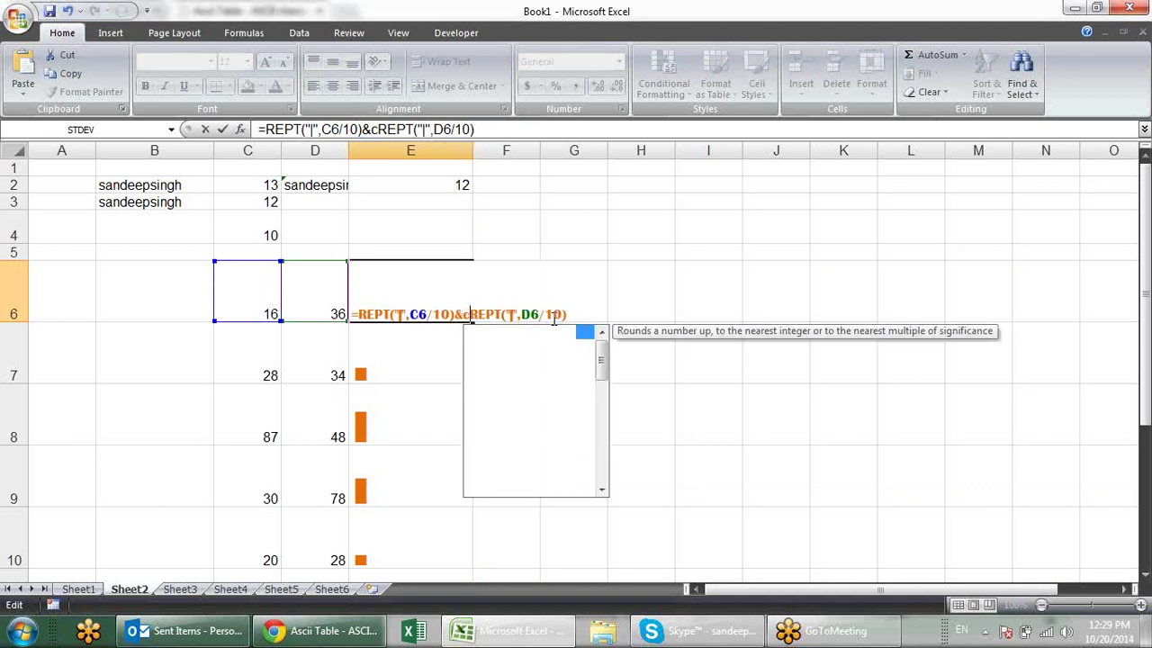
pyautogui.write('har(')
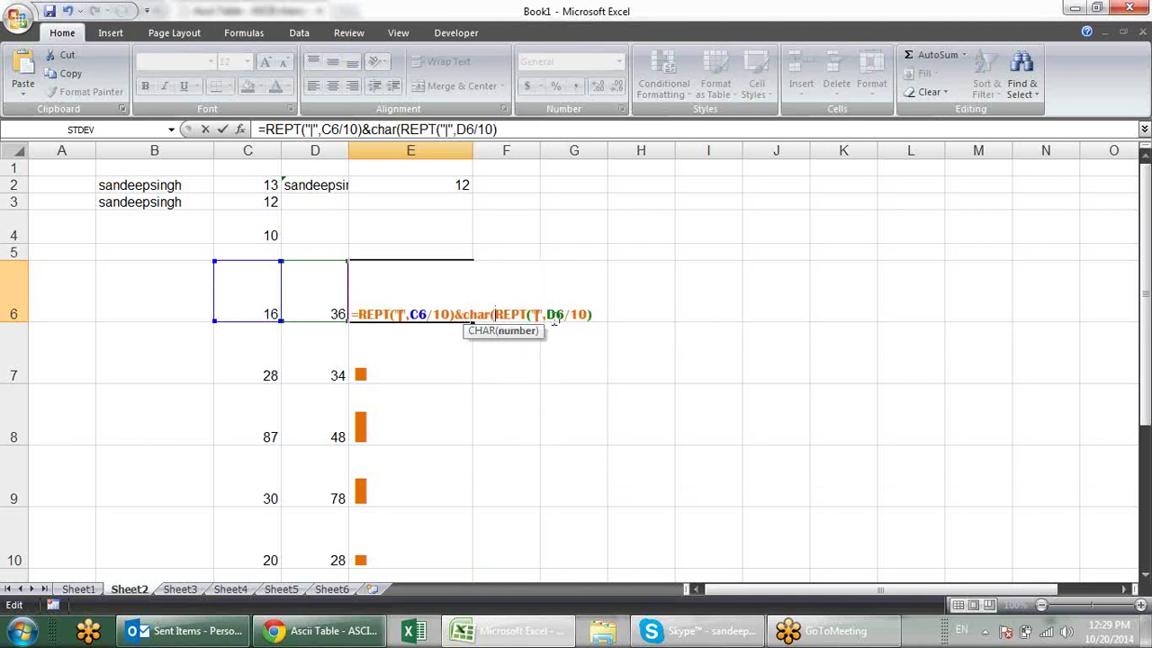
pyautogui.write('10')
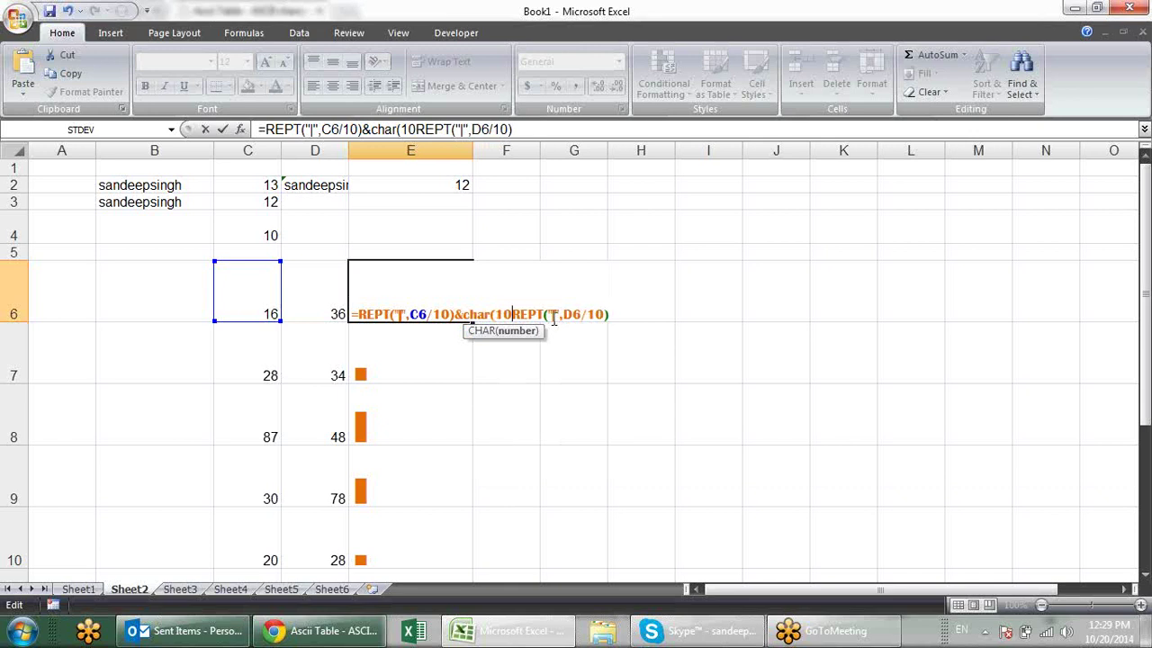
pyautogui.write(')&')
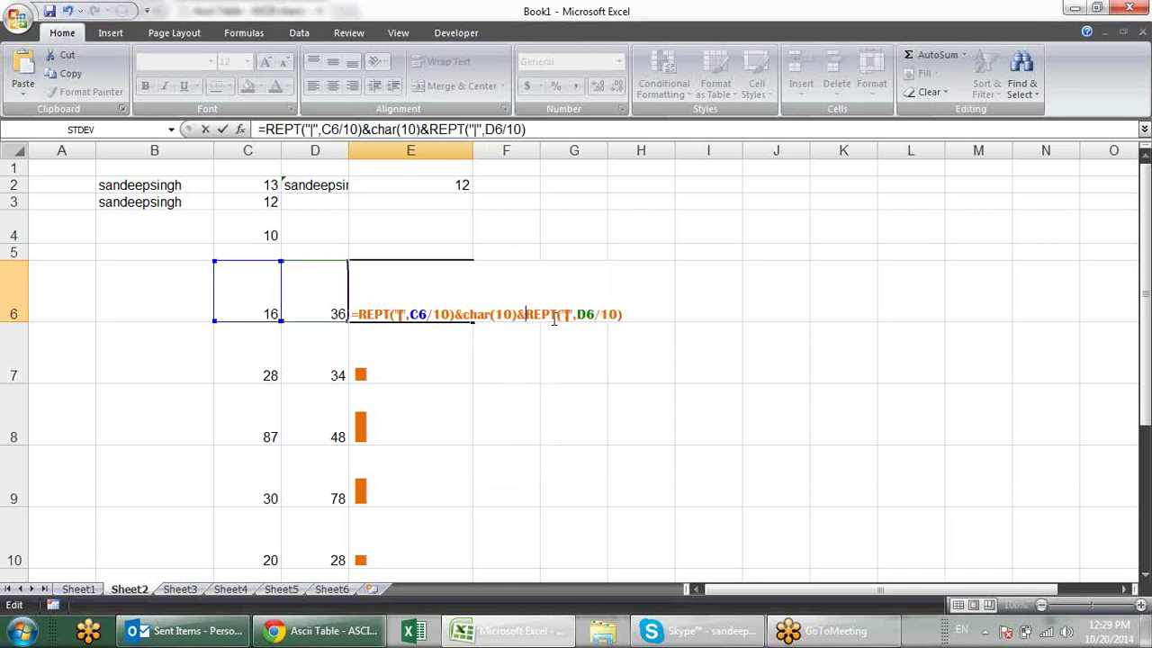
pyautogui.press('Return')
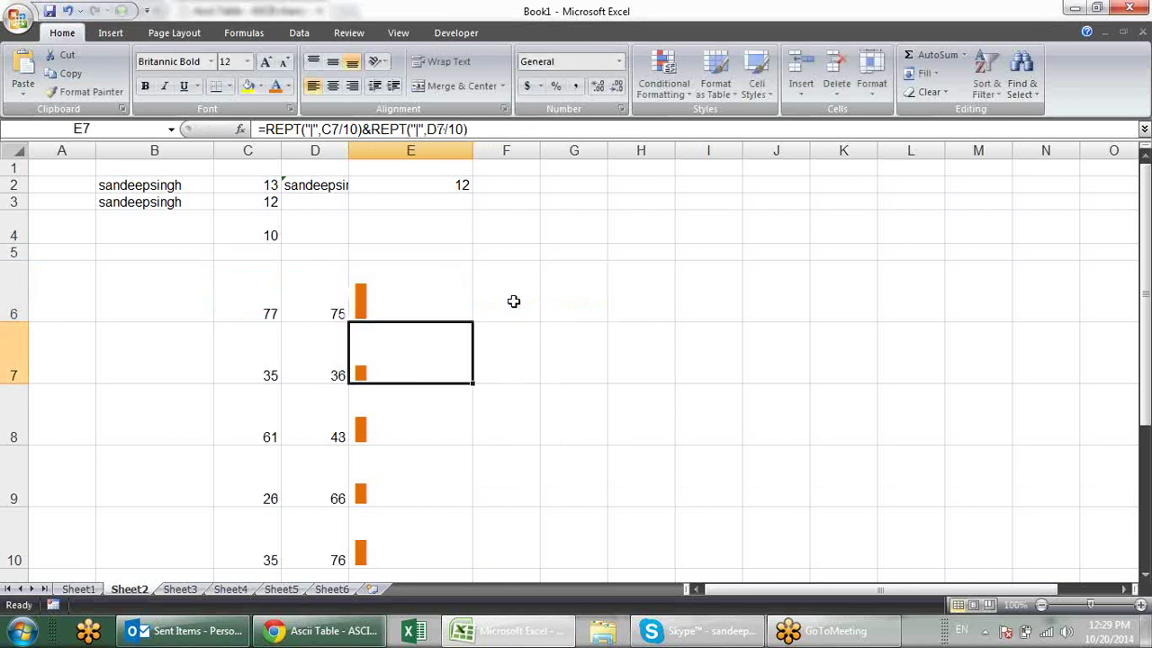
# Step: Fill the line-break bar formula from E6 down to E11
pyautogui.click(443, 293)
pyautogui.doubleClick(471, 320)
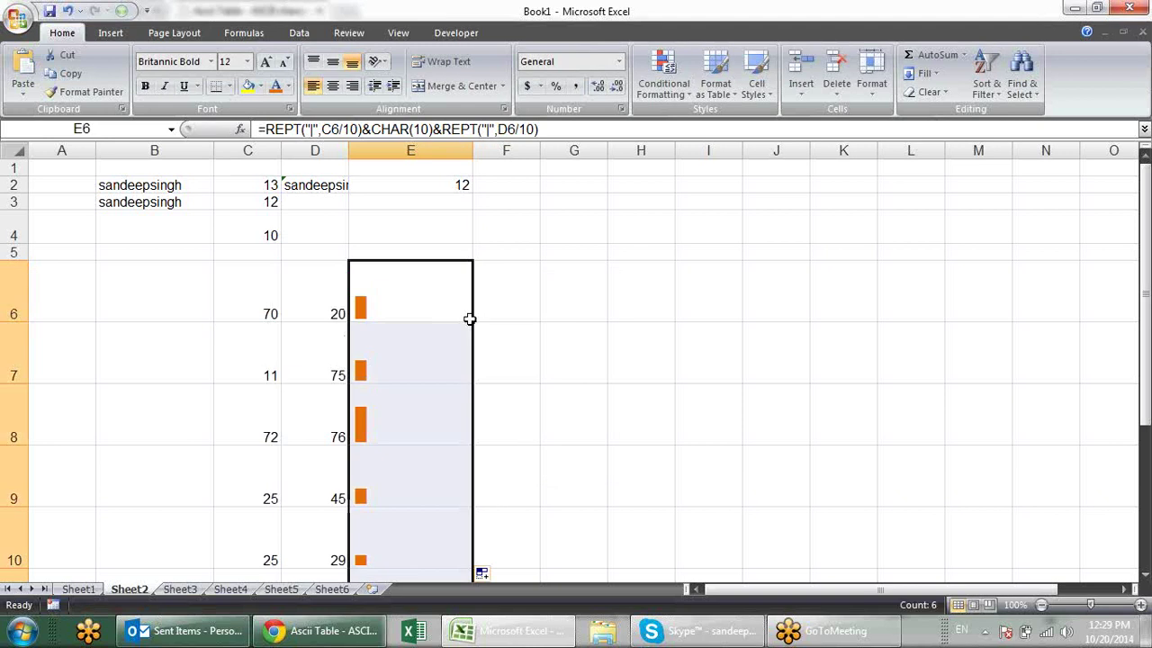
pyautogui.scroll(-3, 599, 296)
pyautogui.scroll(3, 608, 296)
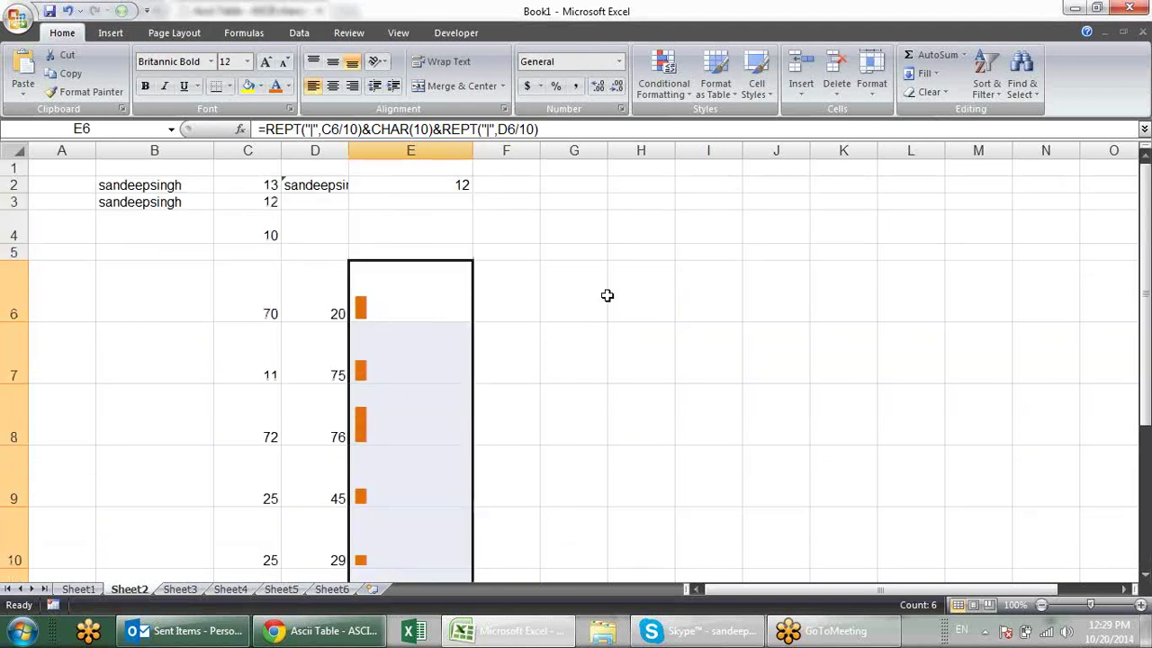
# Step: Turn on Wrap Text for E6:E11 and check the C6 and D6 formulas
pyautogui.click(441, 62)
pyautogui.click(606, 312)
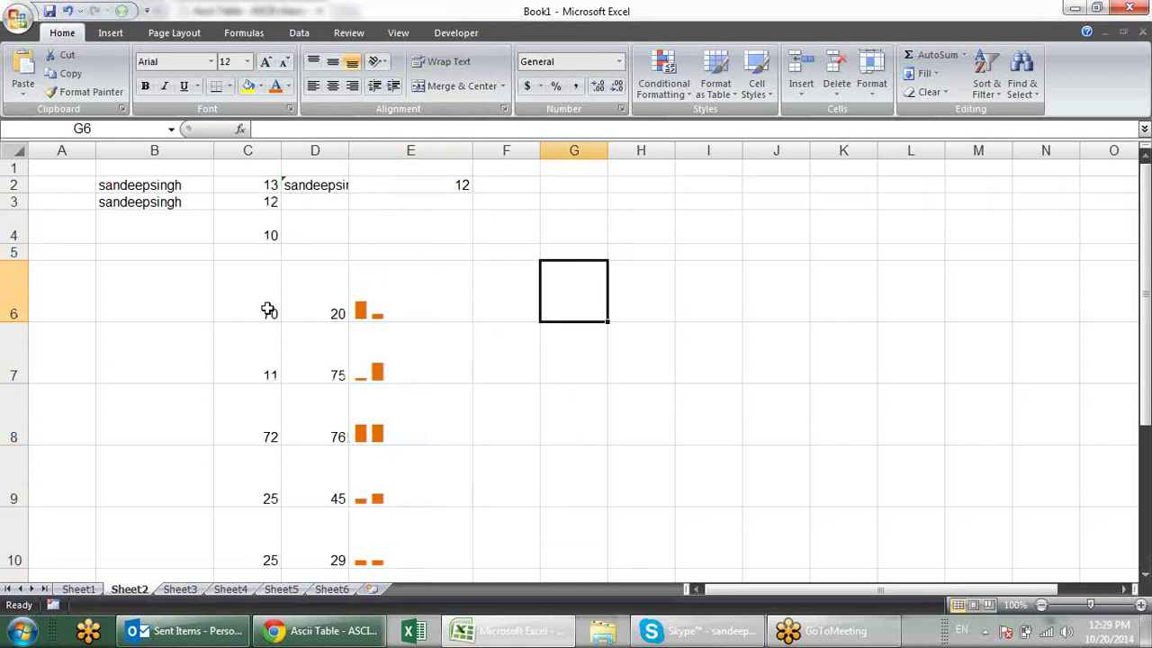
pyautogui.click(236, 309)
pyautogui.click(345, 312)
# Step: Check the bar formulas in E6 through E11, ending back on E6
pyautogui.click(381, 300)
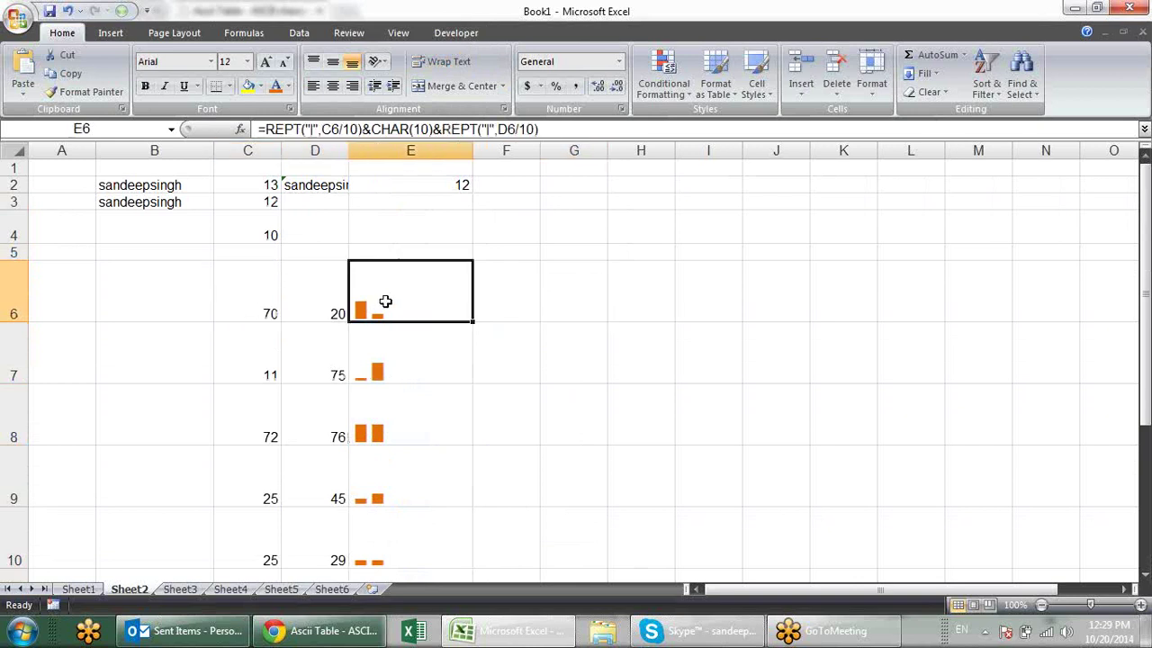
pyautogui.click(375, 336)
pyautogui.click(409, 435)
pyautogui.scroll(-1, 477, 360)
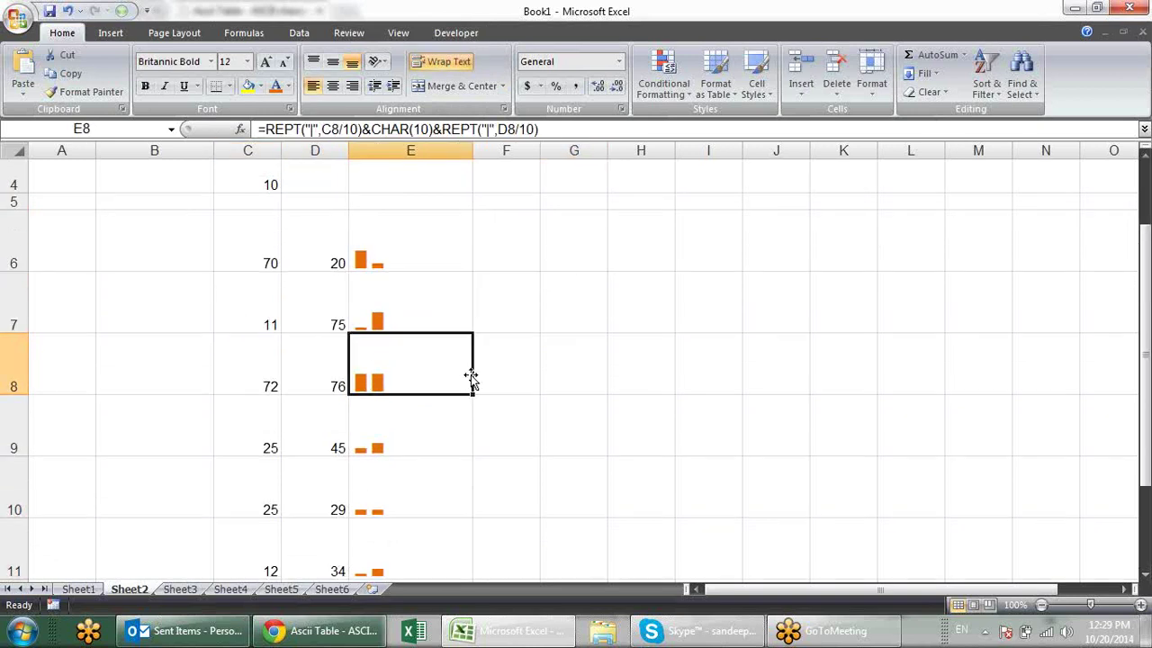
pyautogui.click(442, 424)
pyautogui.click(423, 490)
pyautogui.click(413, 533)
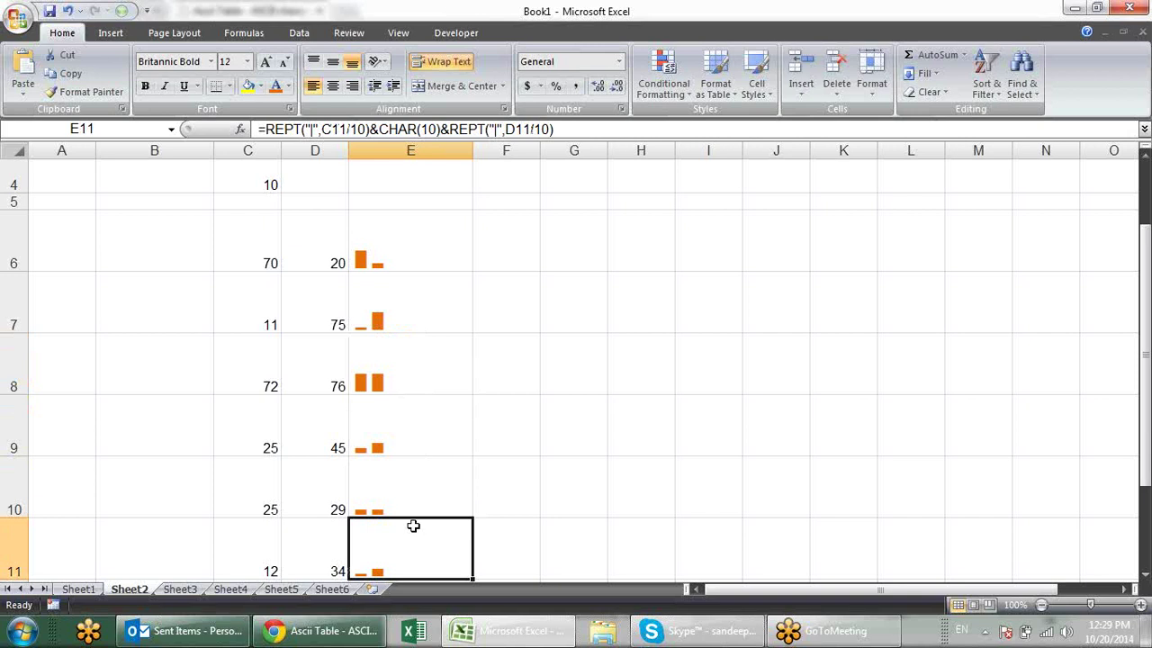
pyautogui.scroll(1, 445, 286)
pyautogui.click(442, 291)
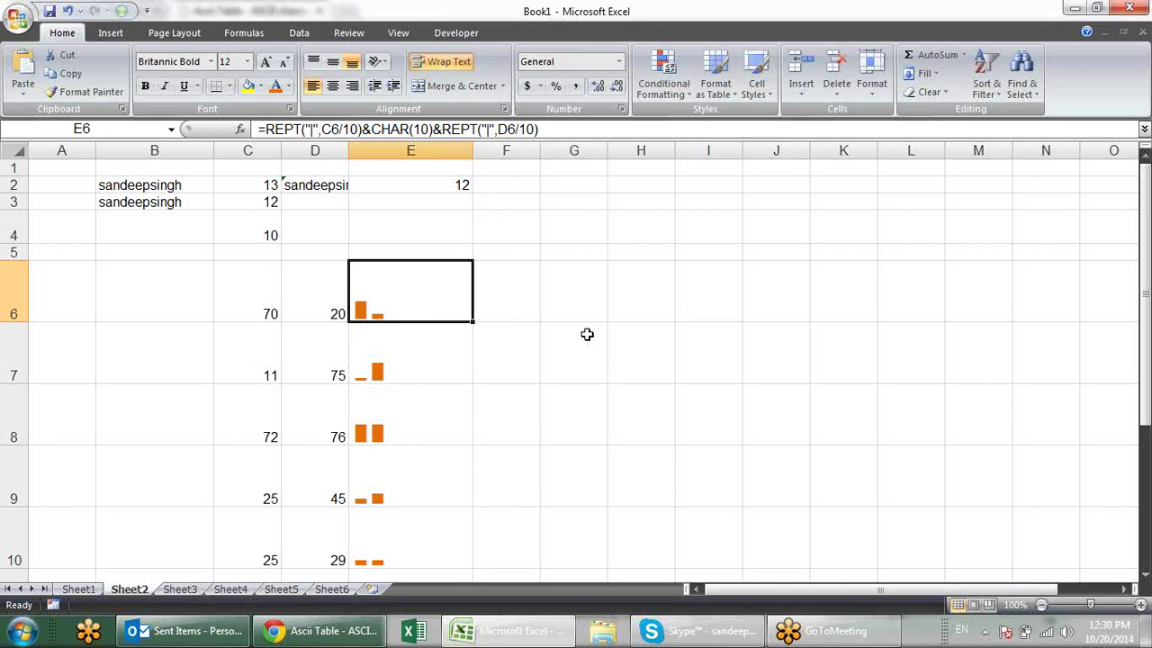
# Step: Review the REPT formula in E6 by selecting cells along row 6
pyautogui.click(619, 317)
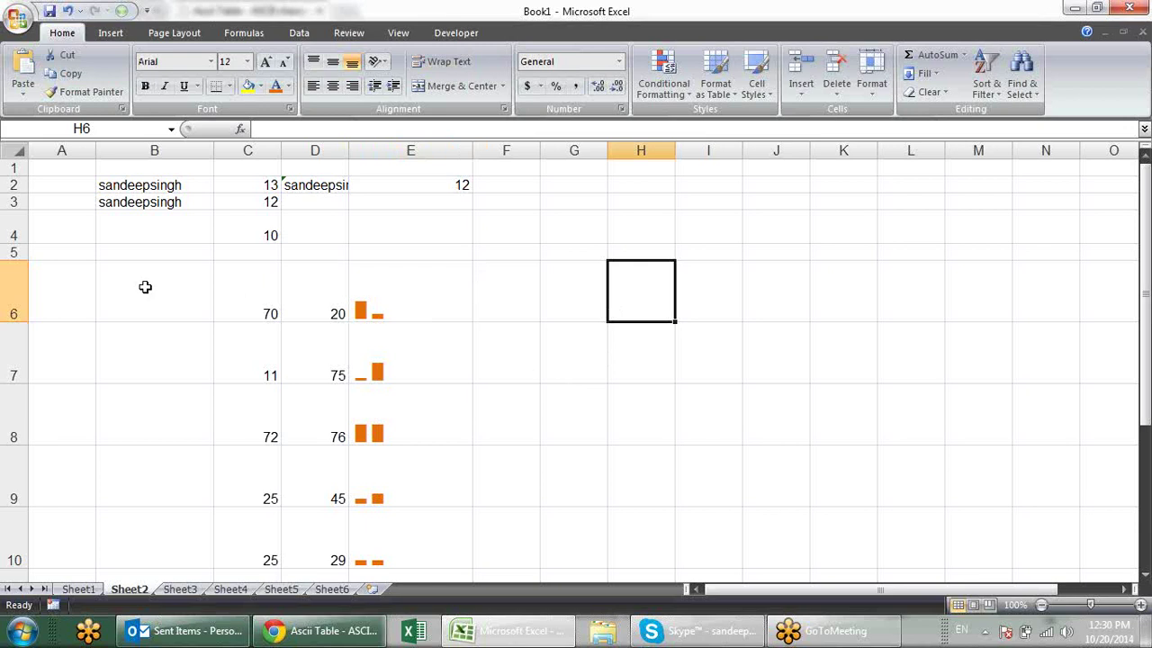
pyautogui.click(190, 304)
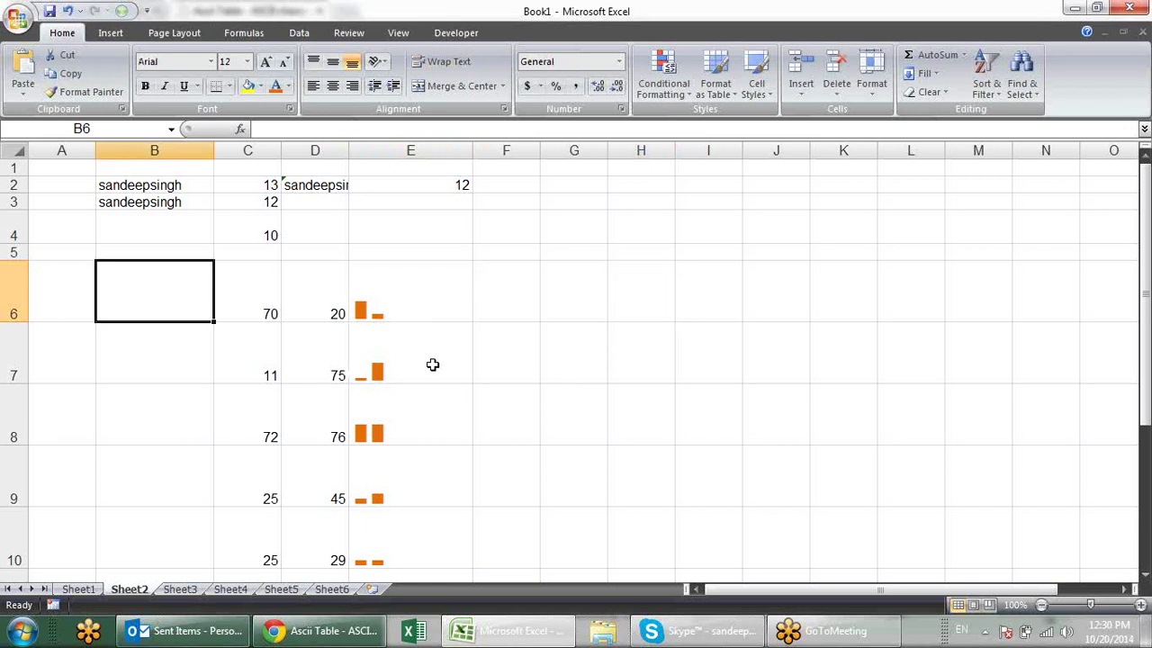
pyautogui.click(639, 295)
pyautogui.click(747, 297)
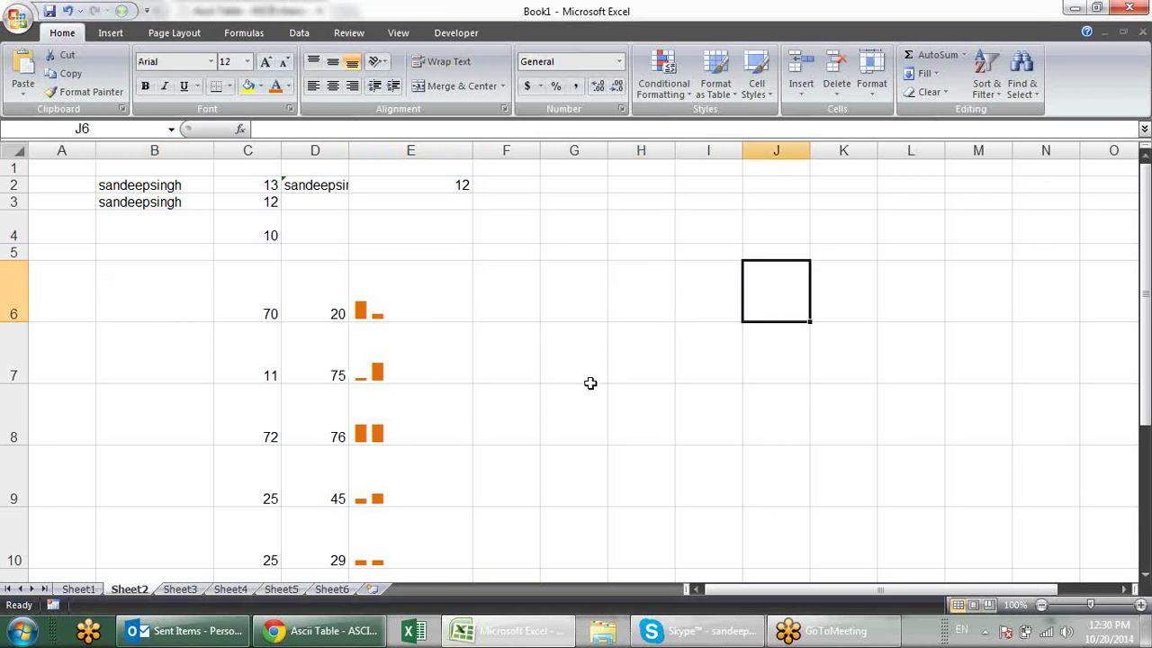
pyautogui.click(400, 309)
pyautogui.click(710, 293)
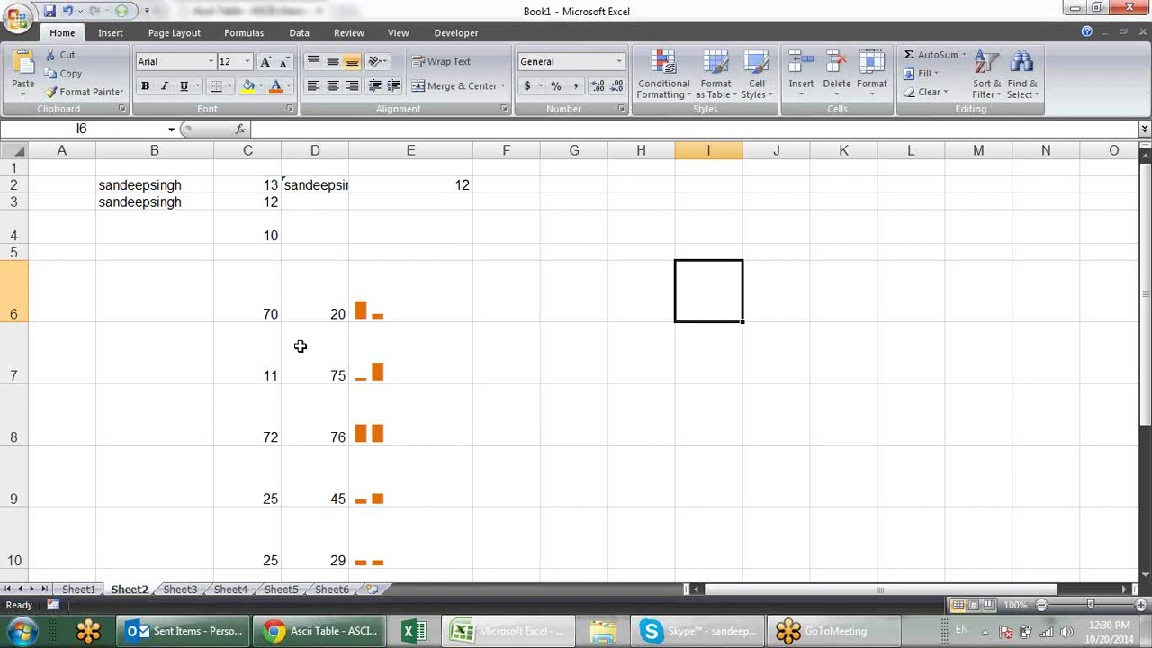
pyautogui.click(377, 297)
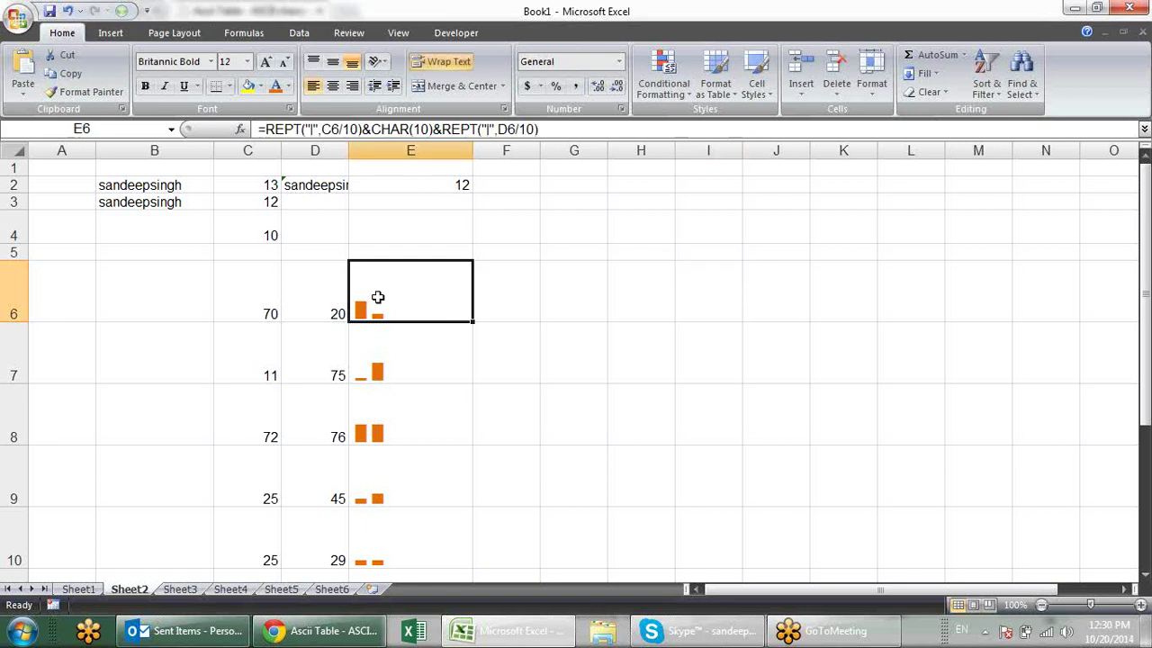
pyautogui.click(570, 292)
pyautogui.scroll(-2, 509, 291)
pyautogui.scroll(2, 509, 291)
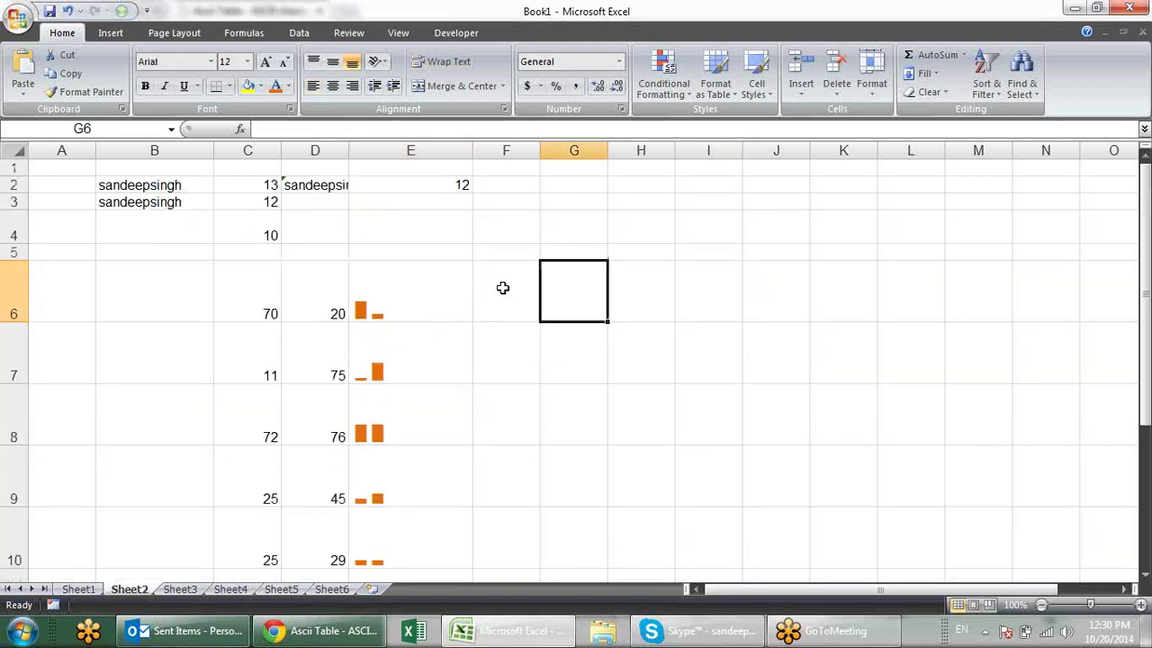
# Step: Switch to Sheet3 and browse the Text functions list
pyautogui.click(178, 590)
pyautogui.click(159, 235)
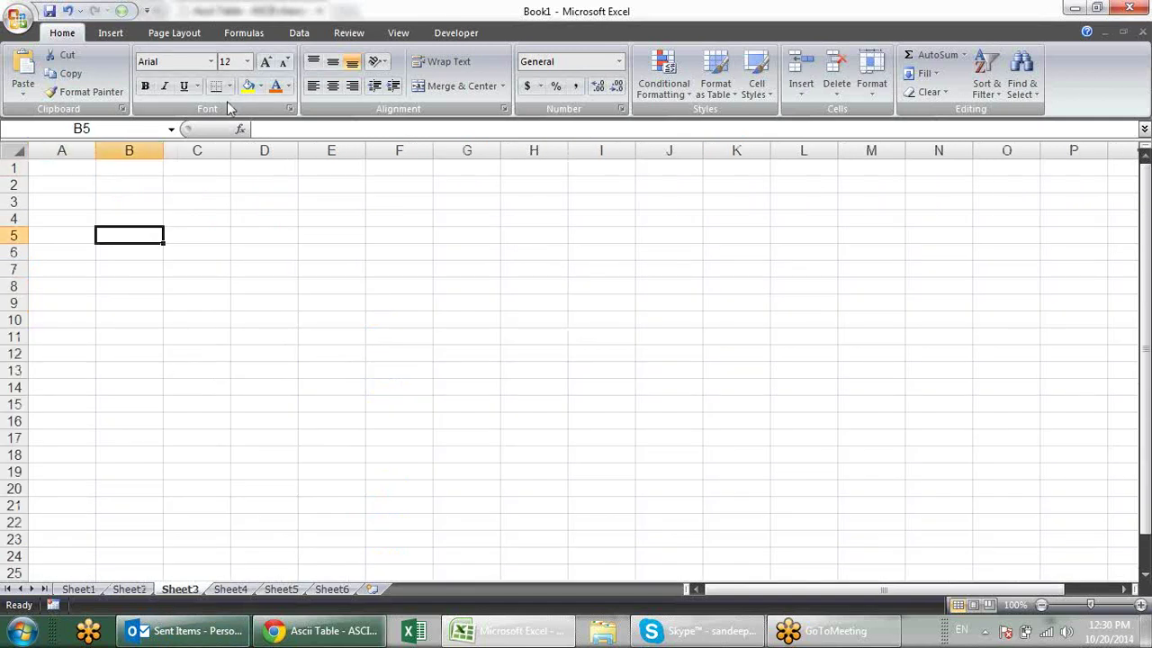
pyautogui.click(236, 34)
pyautogui.click(230, 95)
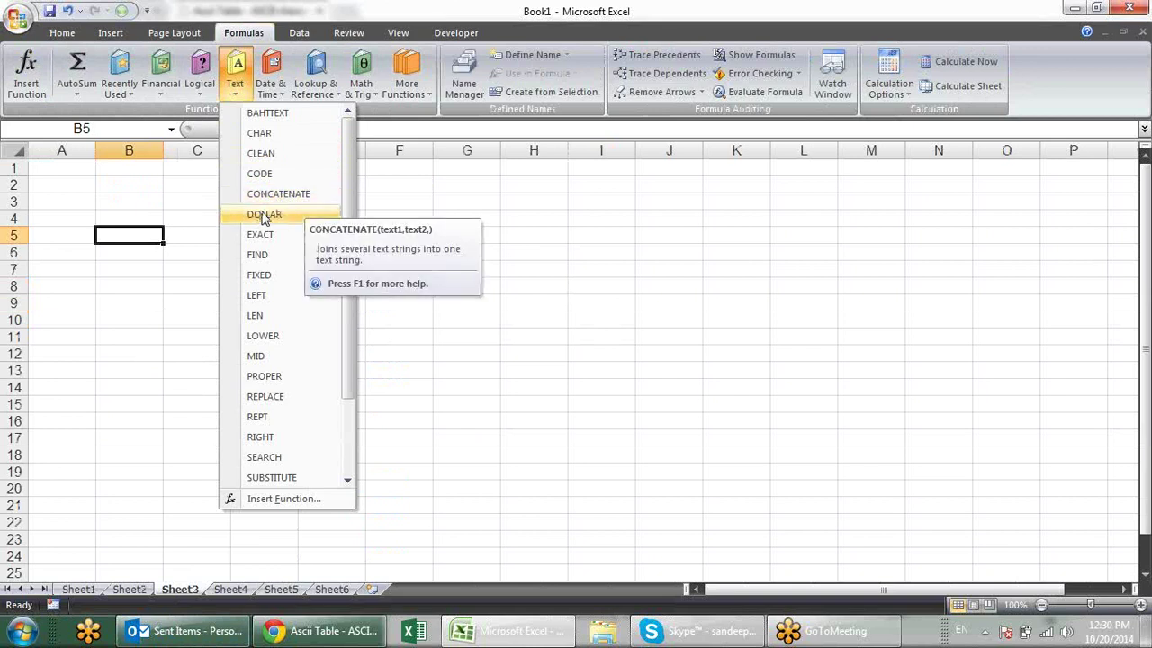
pyautogui.click(154, 185)
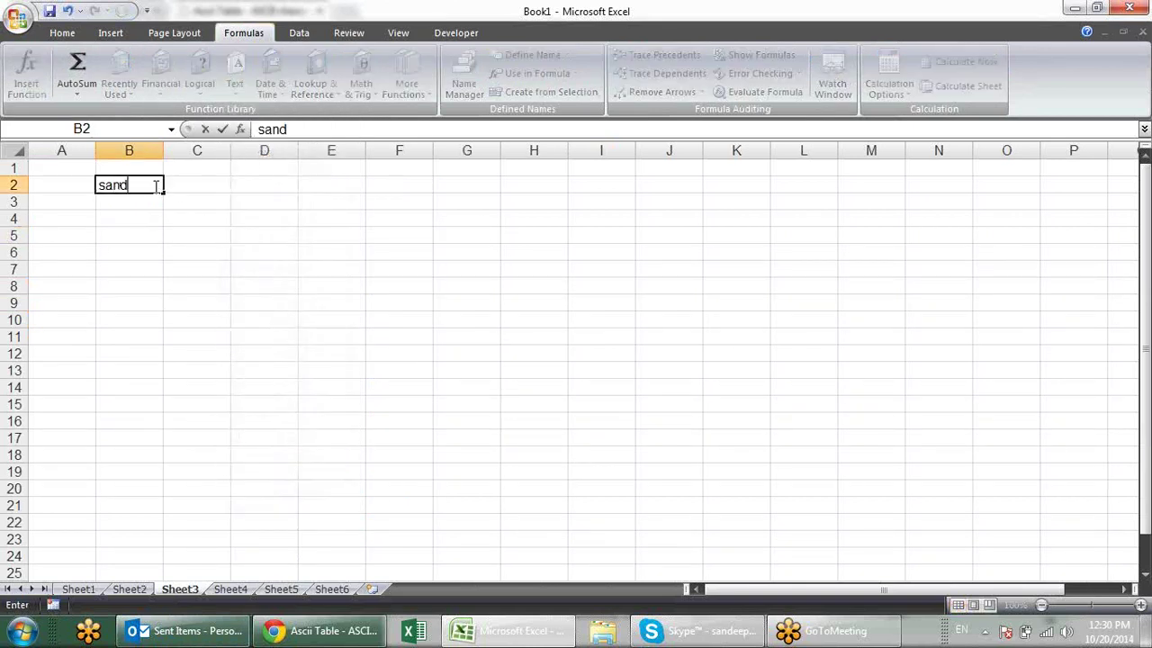
# Step: Enter a first name in B2 and a surname in C2
pyautogui.press('Tab')
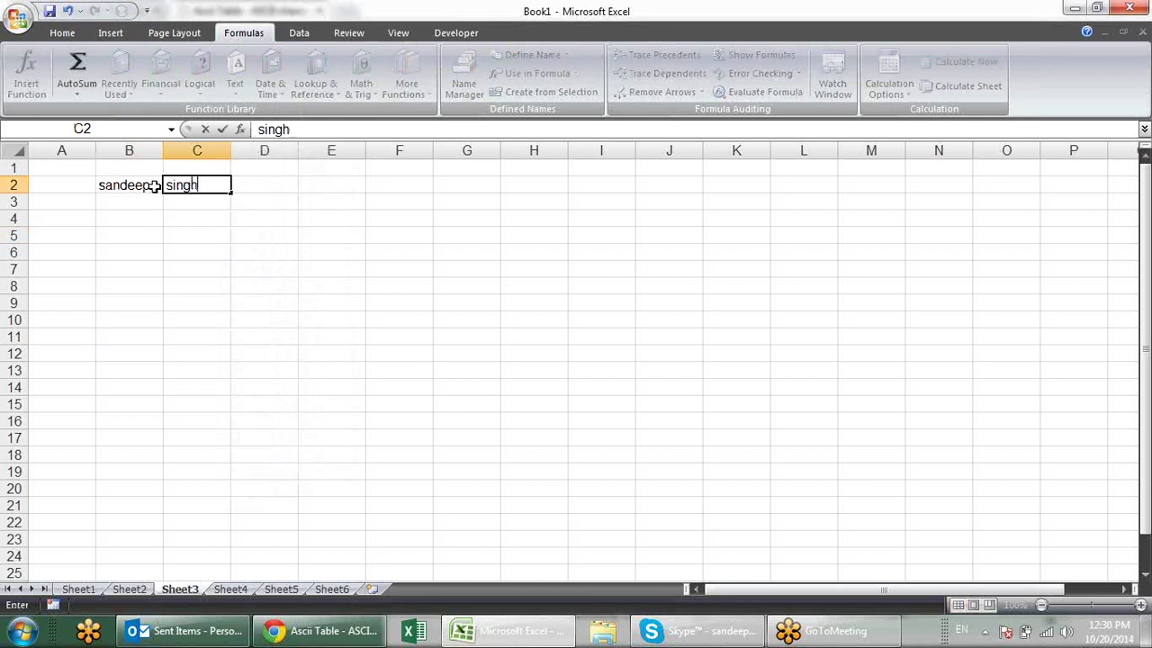
pyautogui.press('Return')
# Step: Enter =CONCATENATE(B2,C2) in B3
pyautogui.write('=')
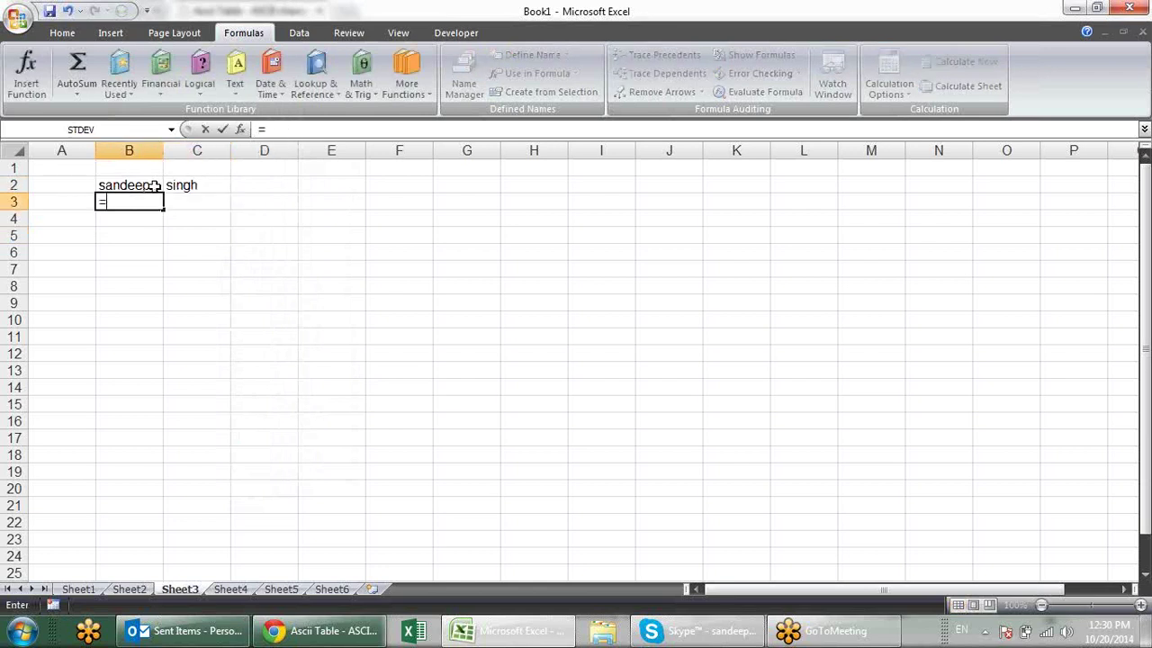
pyautogui.write('con')
pyautogui.press('Tab')
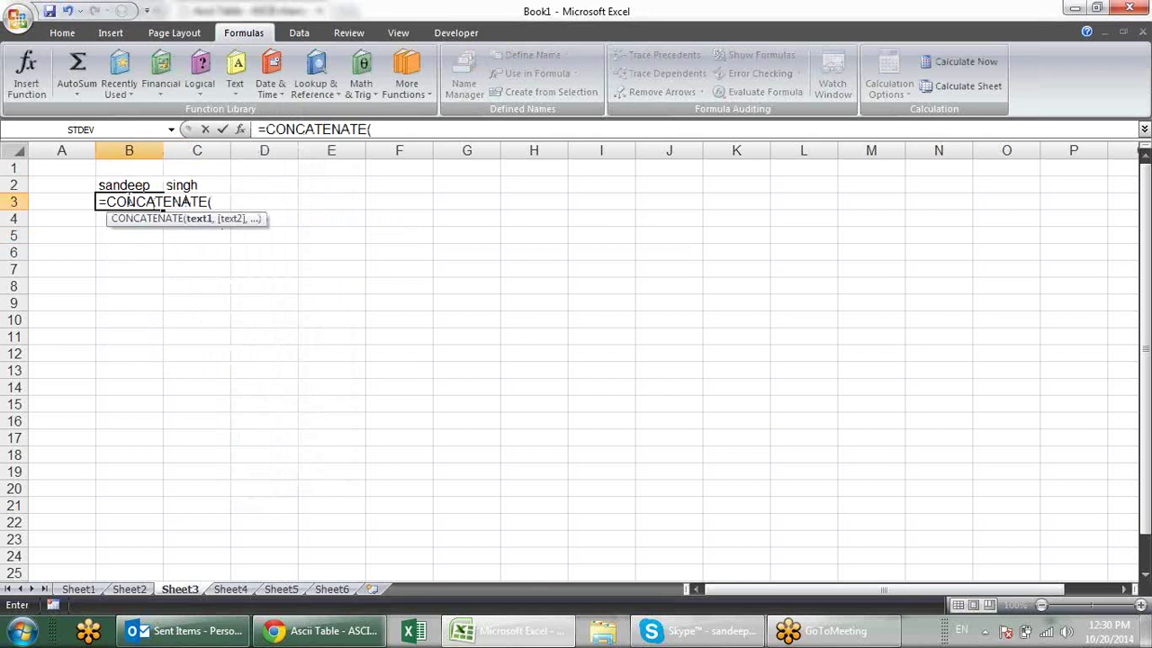
pyautogui.click(135, 184)
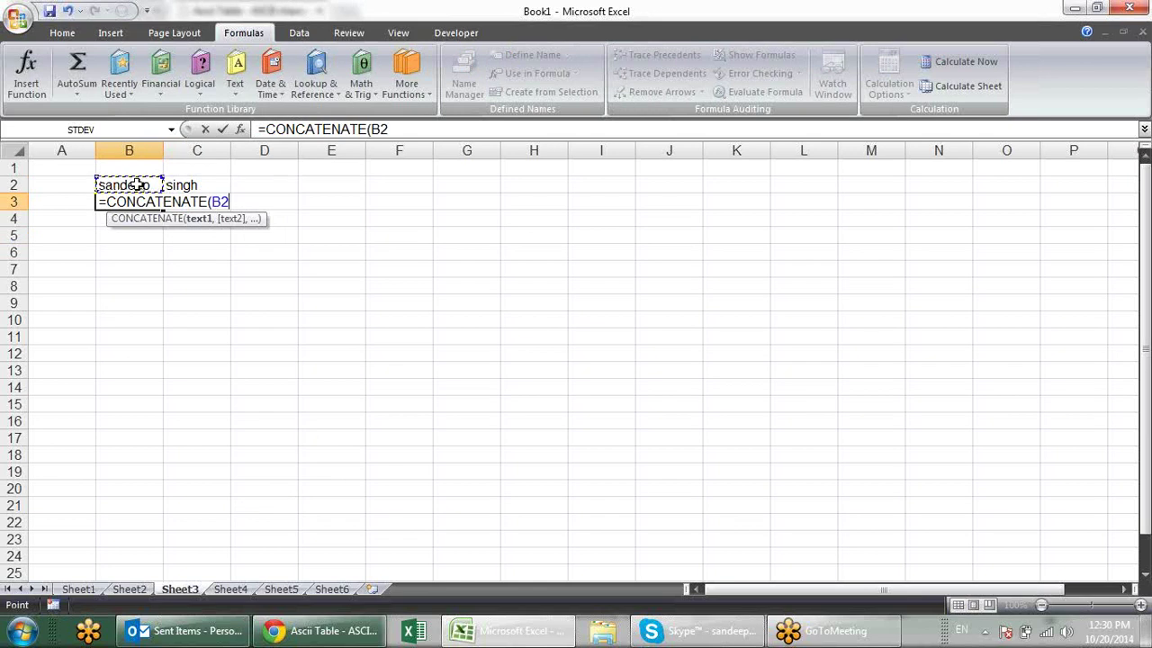
pyautogui.write(',')
pyautogui.click(173, 185)
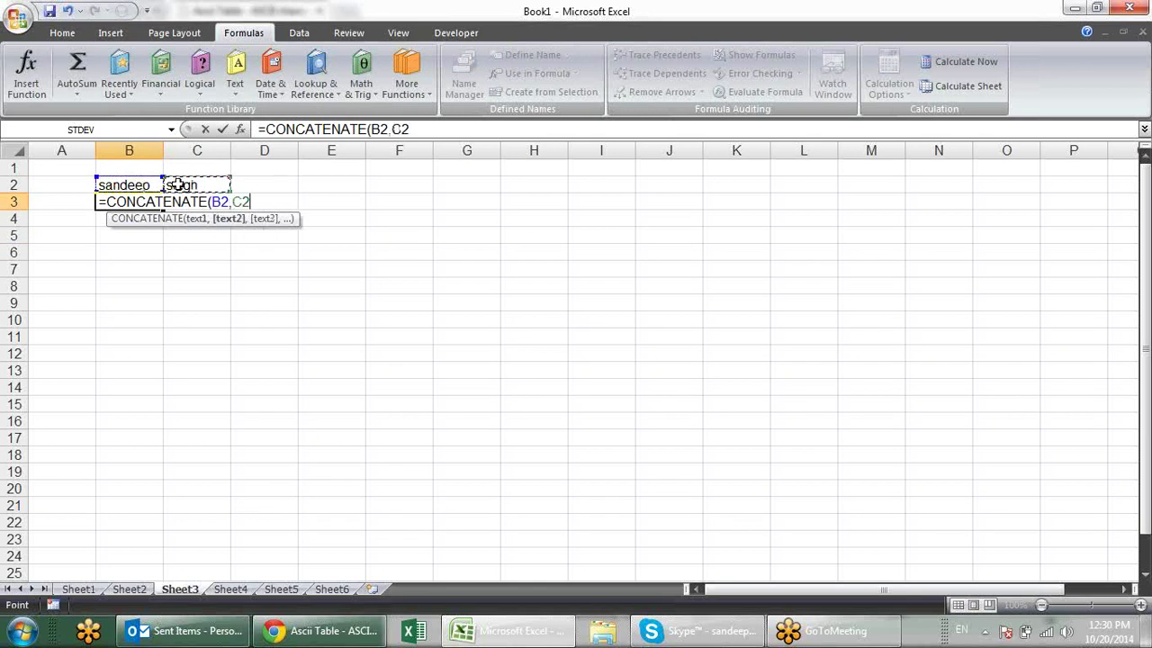
pyautogui.write(')')
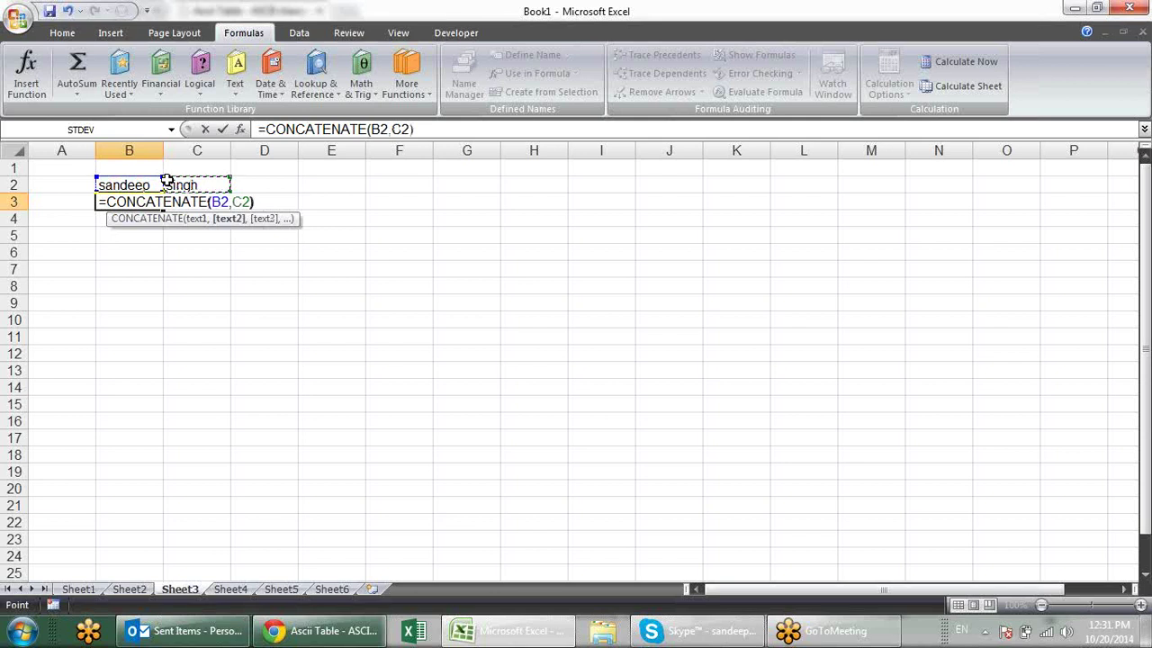
pyautogui.press('Return')
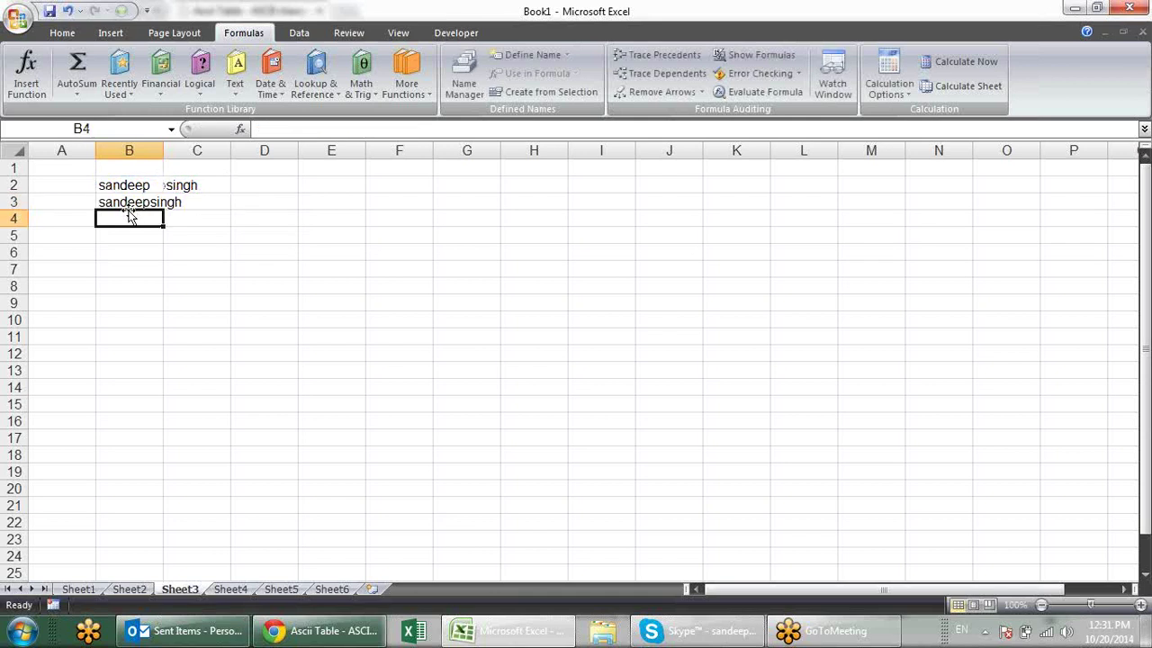
# Step: Edit B3 to =CONCATENATE(B2," ",C2) so the names are separated by a space
pyautogui.click(126, 202)
pyautogui.press('F2')
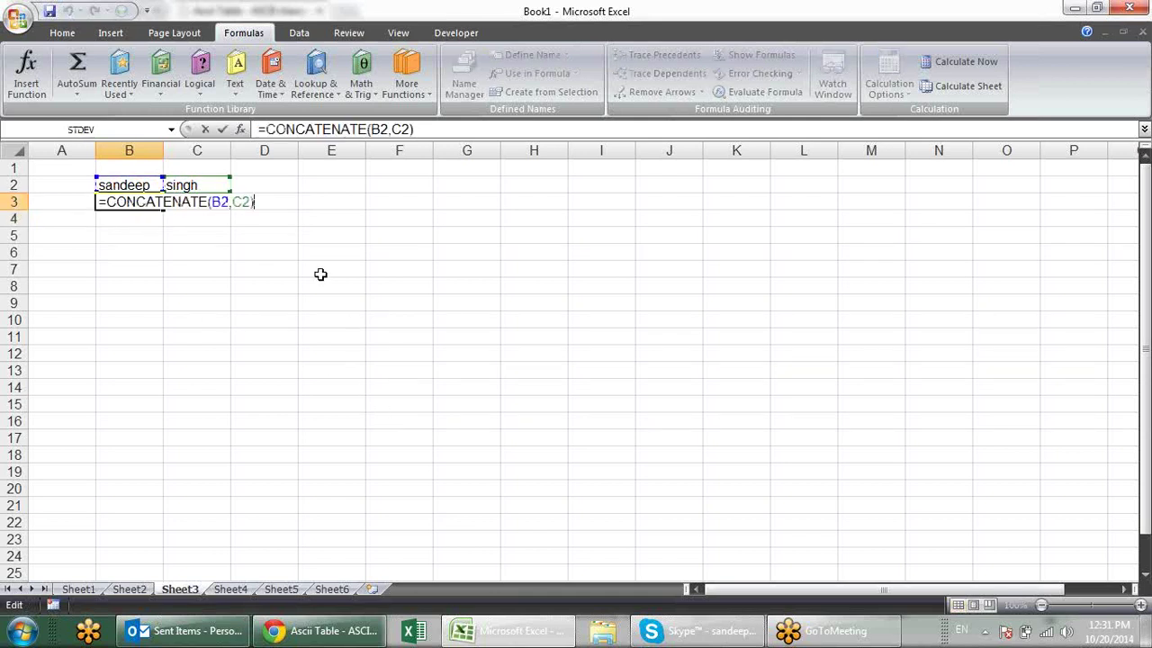
pyautogui.click(232, 203)
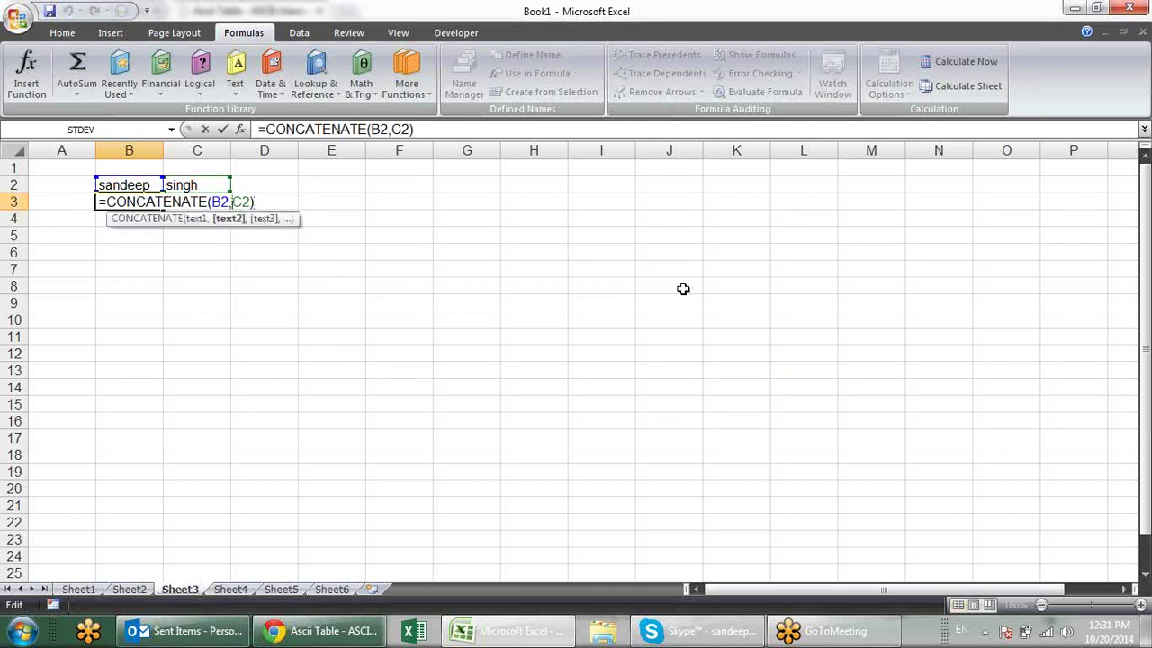
pyautogui.write('" "')
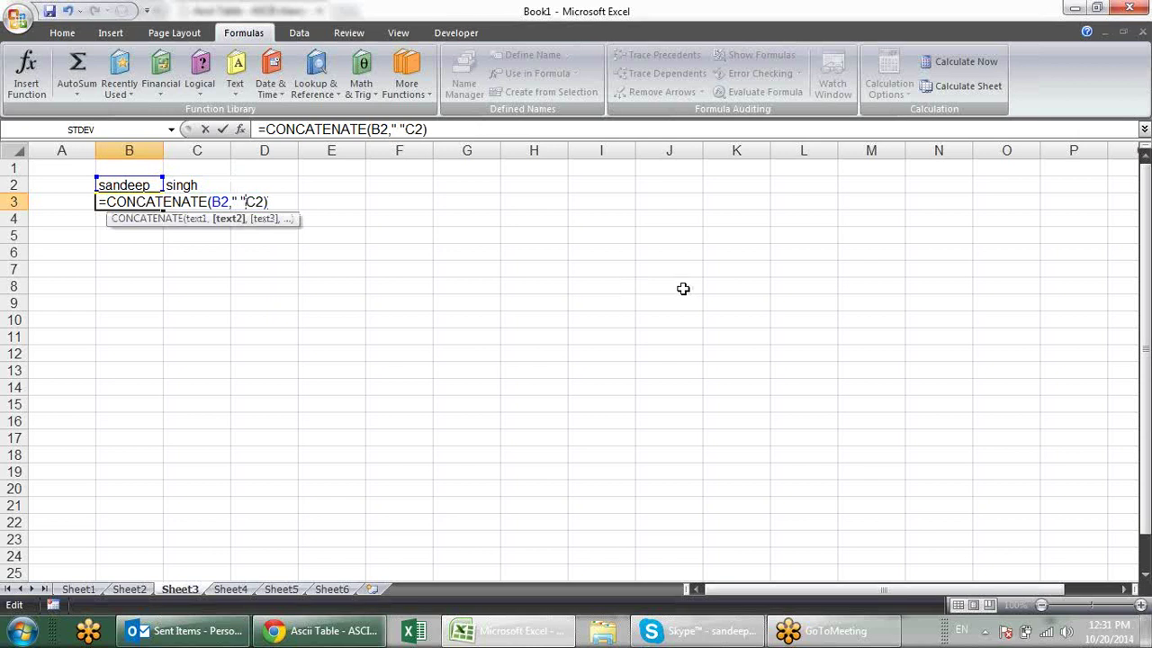
pyautogui.write(',')
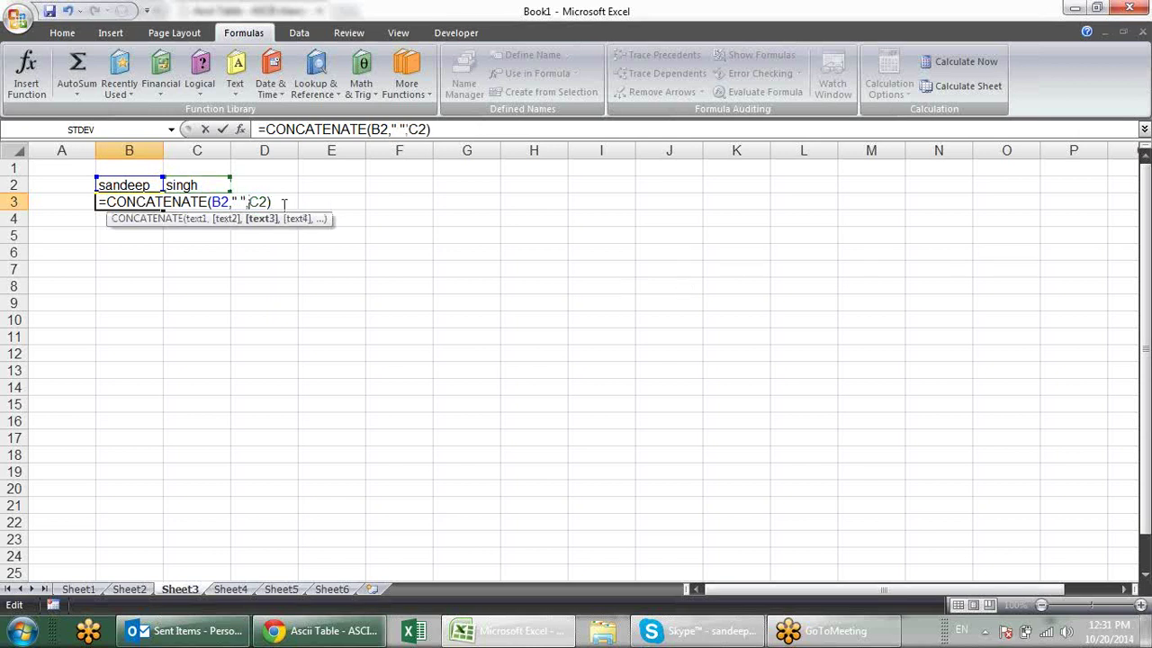
pyautogui.click(227, 219)
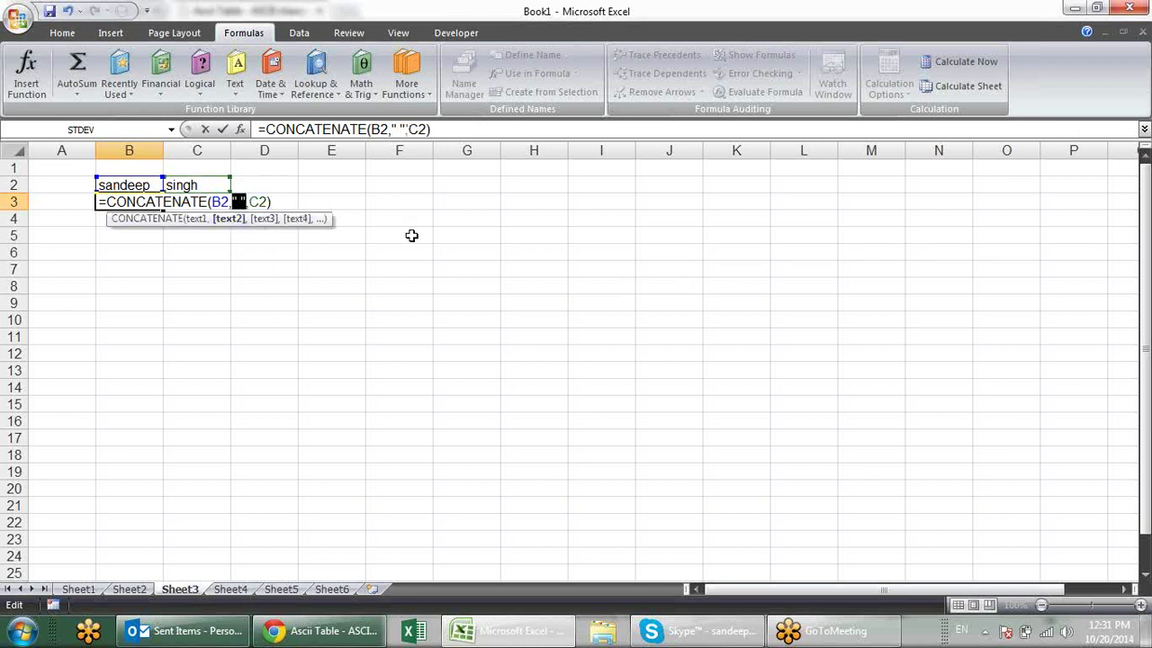
pyautogui.press('Return')
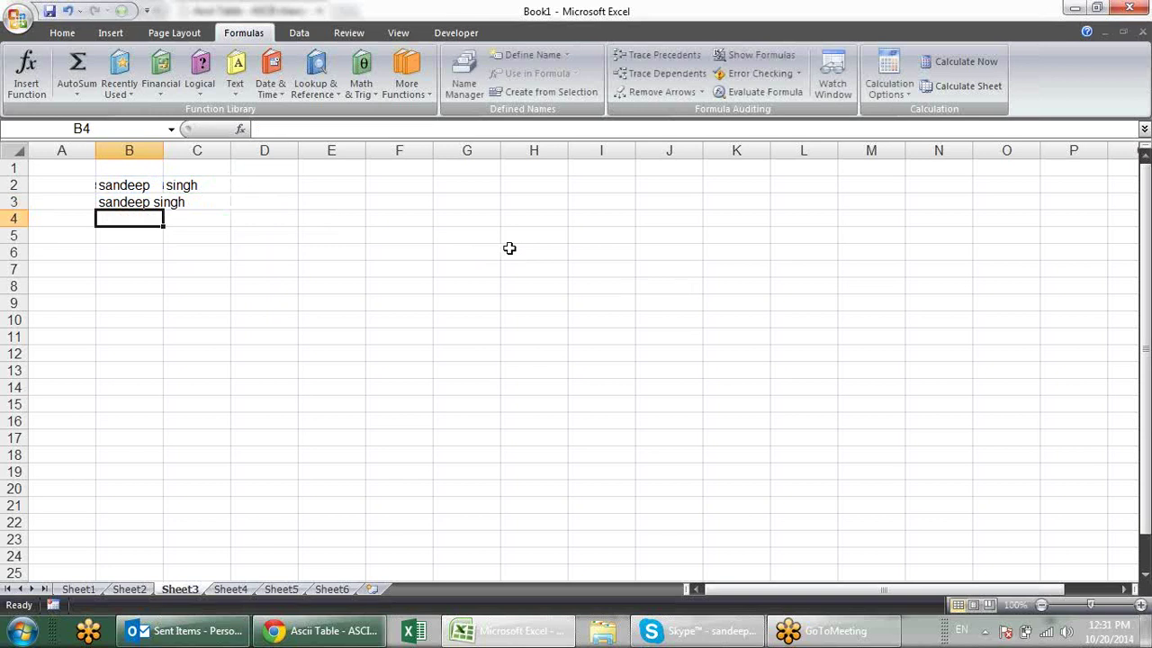
# Step: Browse the Text functions list, then enter 1205 in E2
pyautogui.click(192, 230)
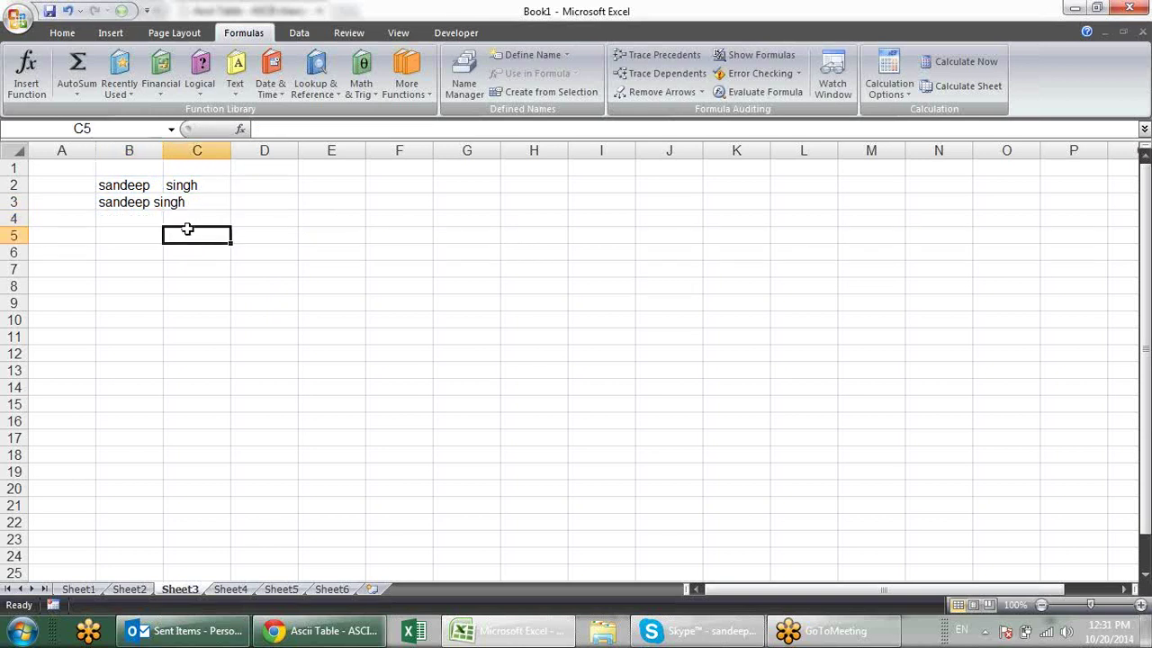
pyautogui.click(250, 76)
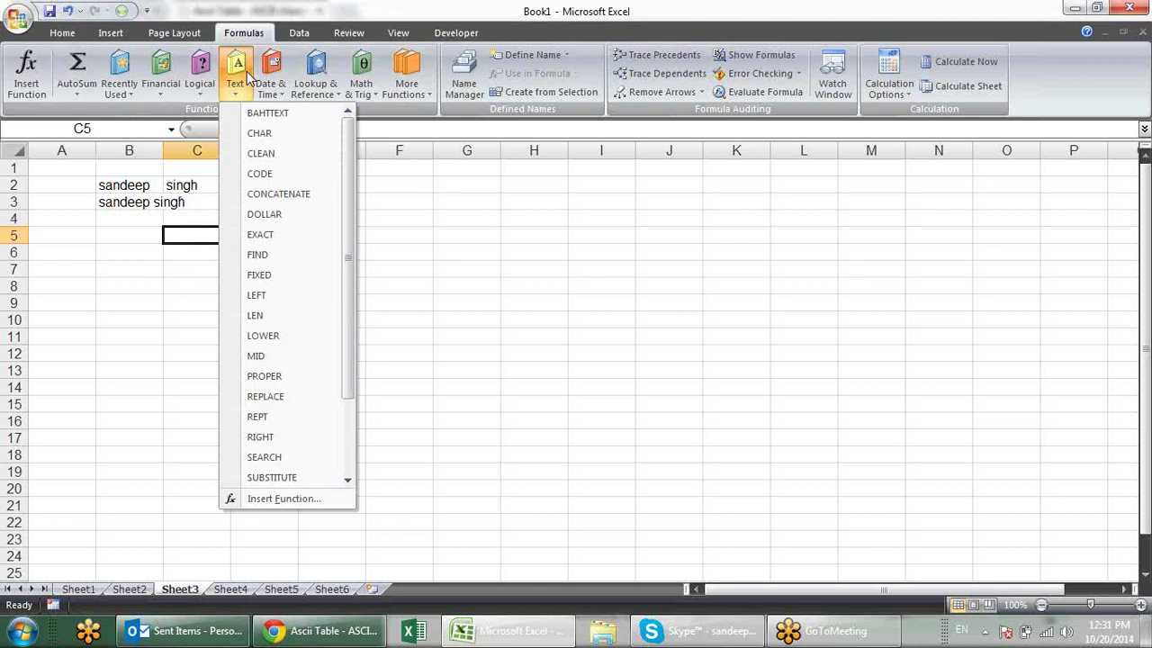
pyautogui.click(311, 224)
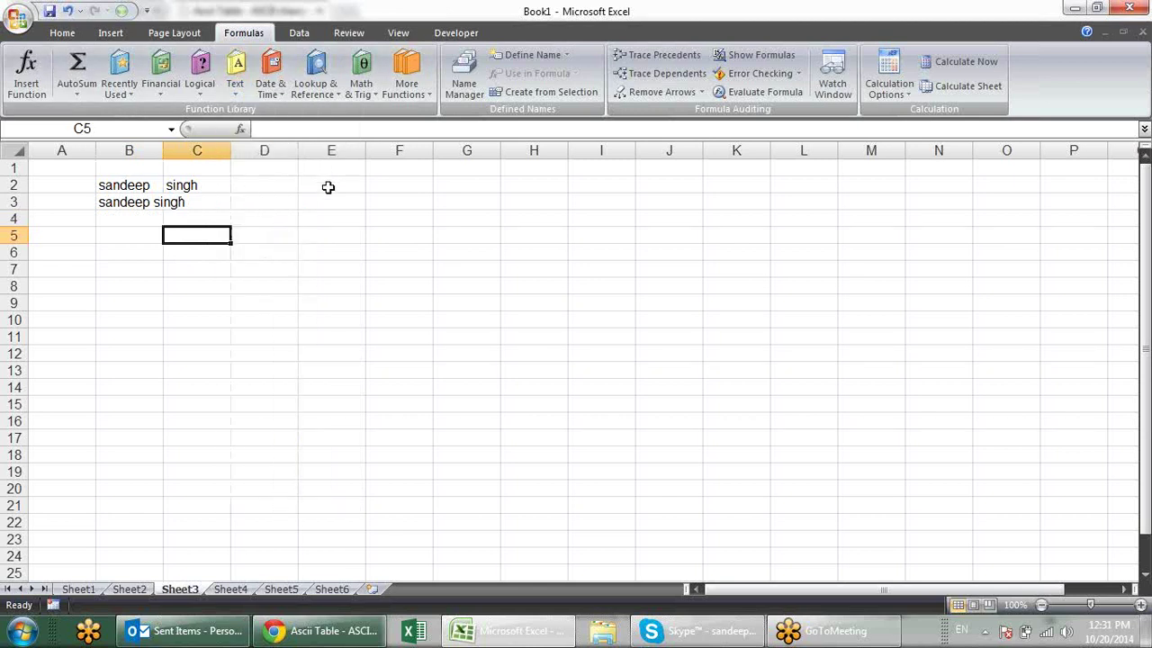
pyautogui.click(326, 185)
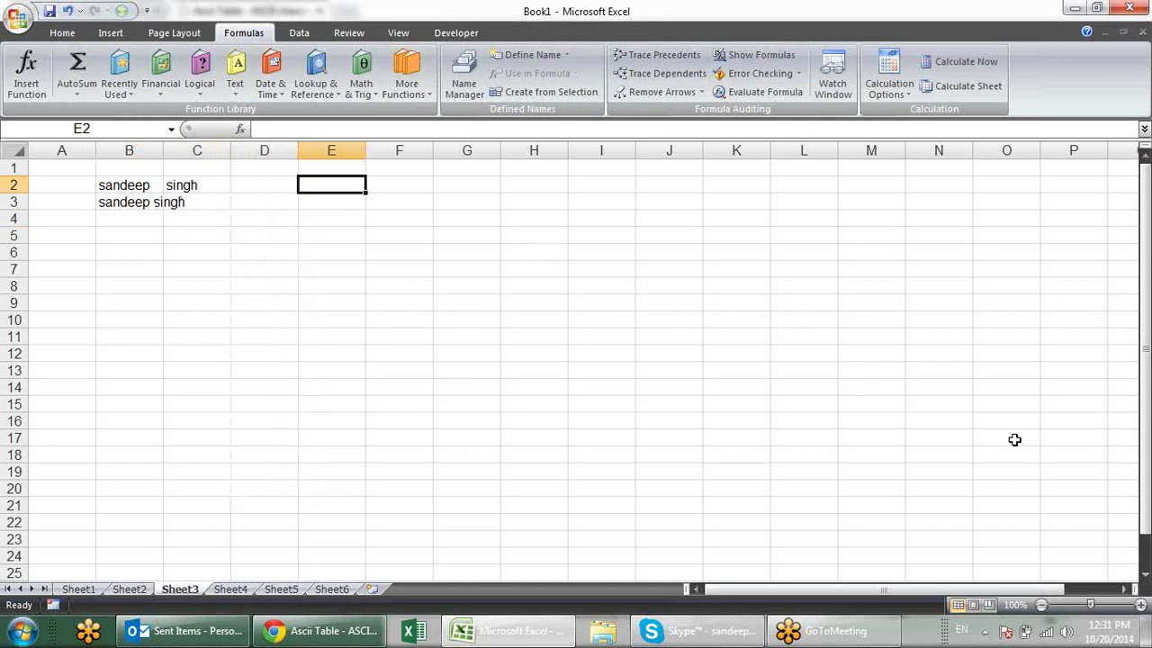
pyautogui.write('1205')
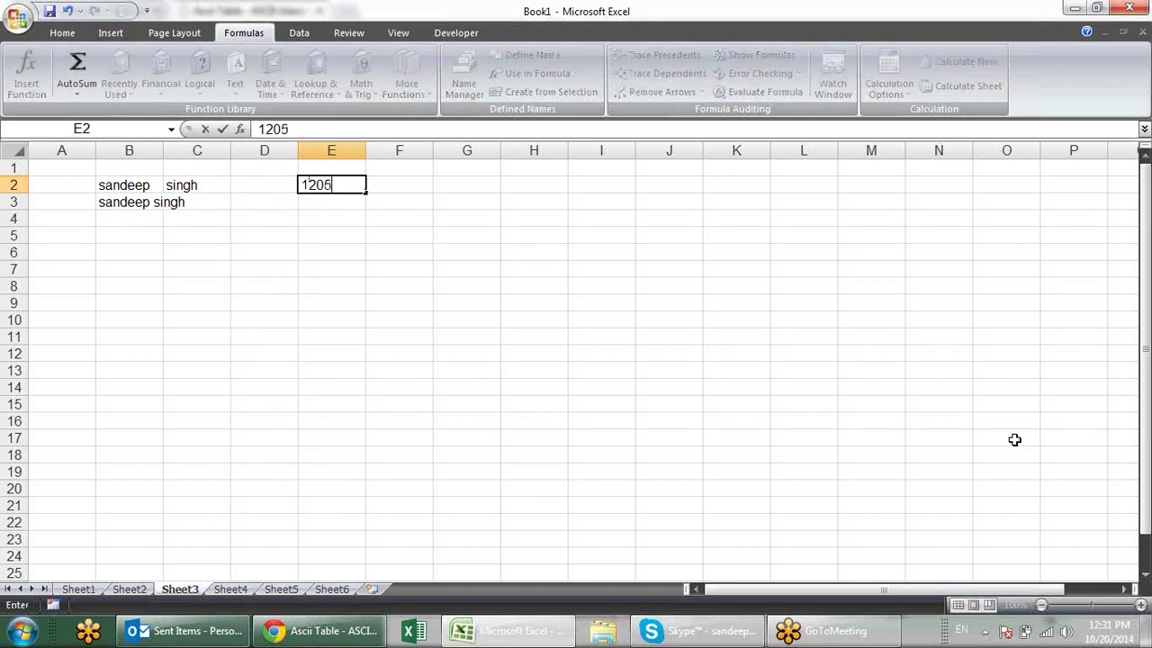
pyautogui.press('Return')
# Step: Enter =DOLLAR(E2,2) in F2 to show $1,205.00
pyautogui.press('Up')
pyautogui.press('Right')
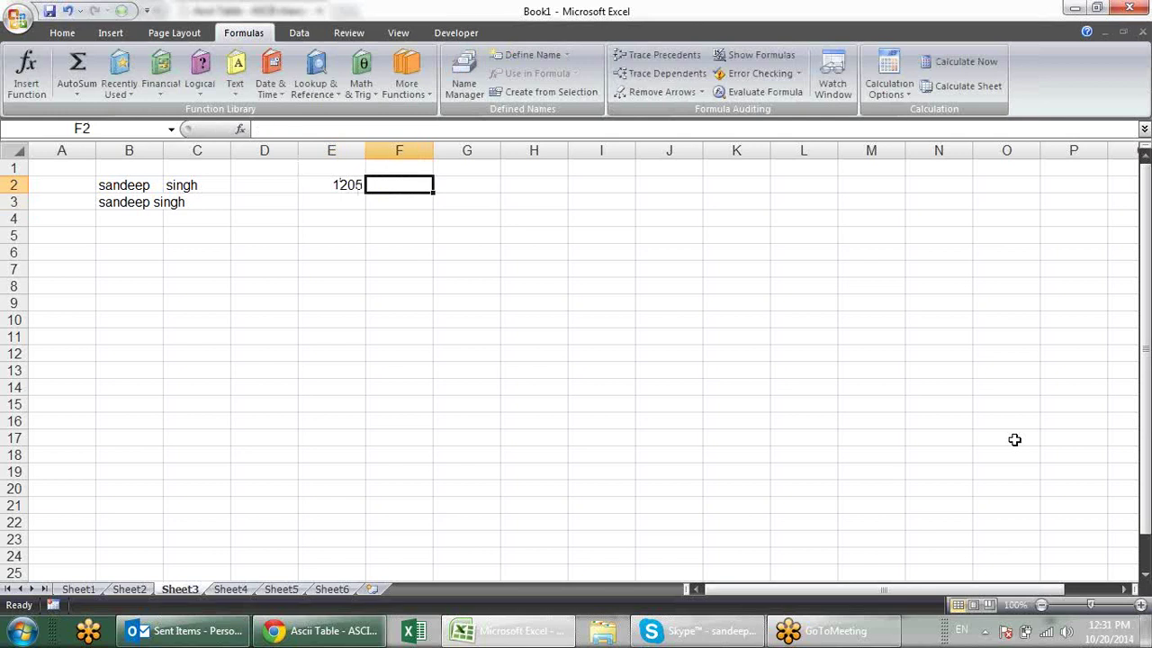
pyautogui.write('=')
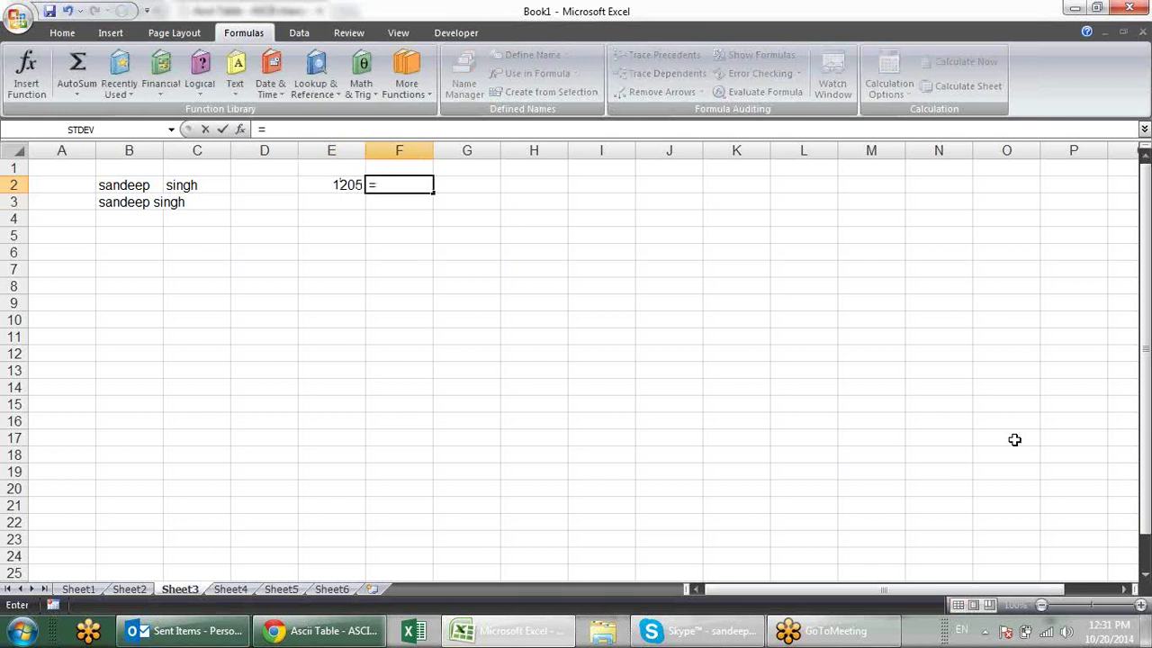
pyautogui.write('dol')
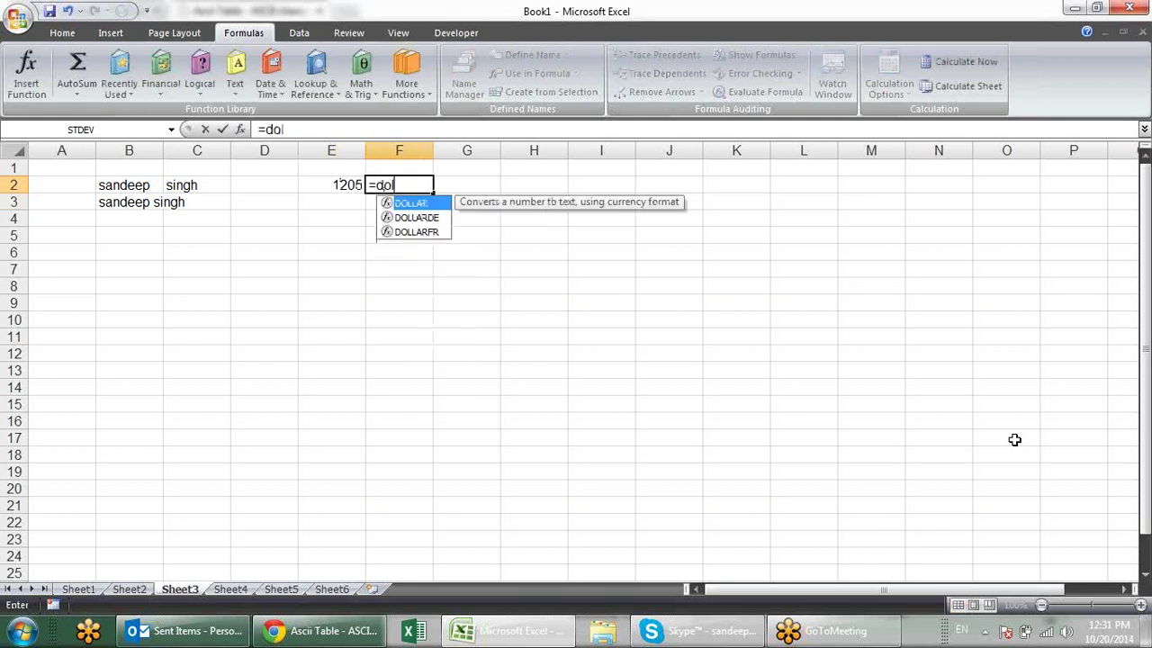
pyautogui.press('Tab')
pyautogui.press('Left')
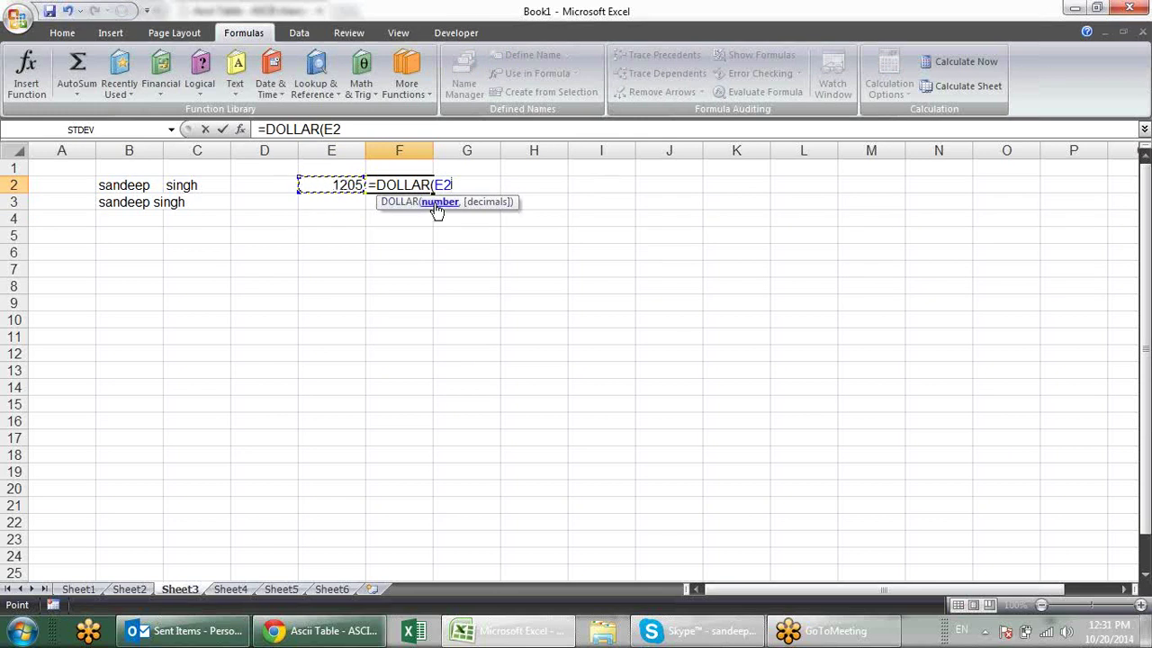
pyautogui.write(',')
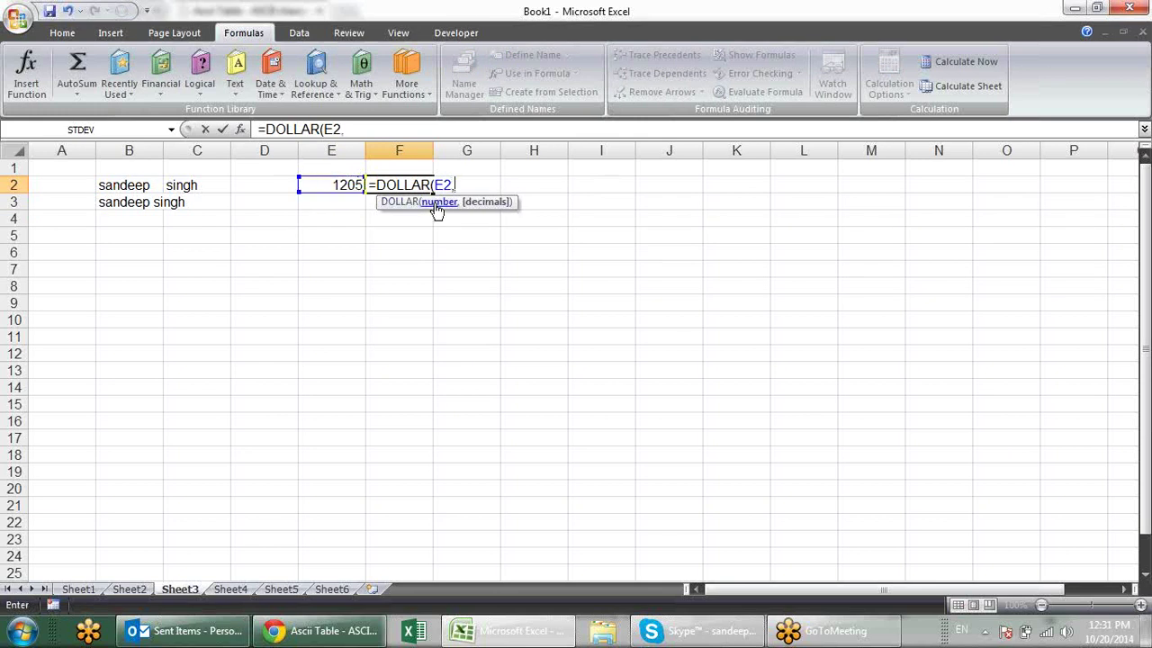
pyautogui.write('2')
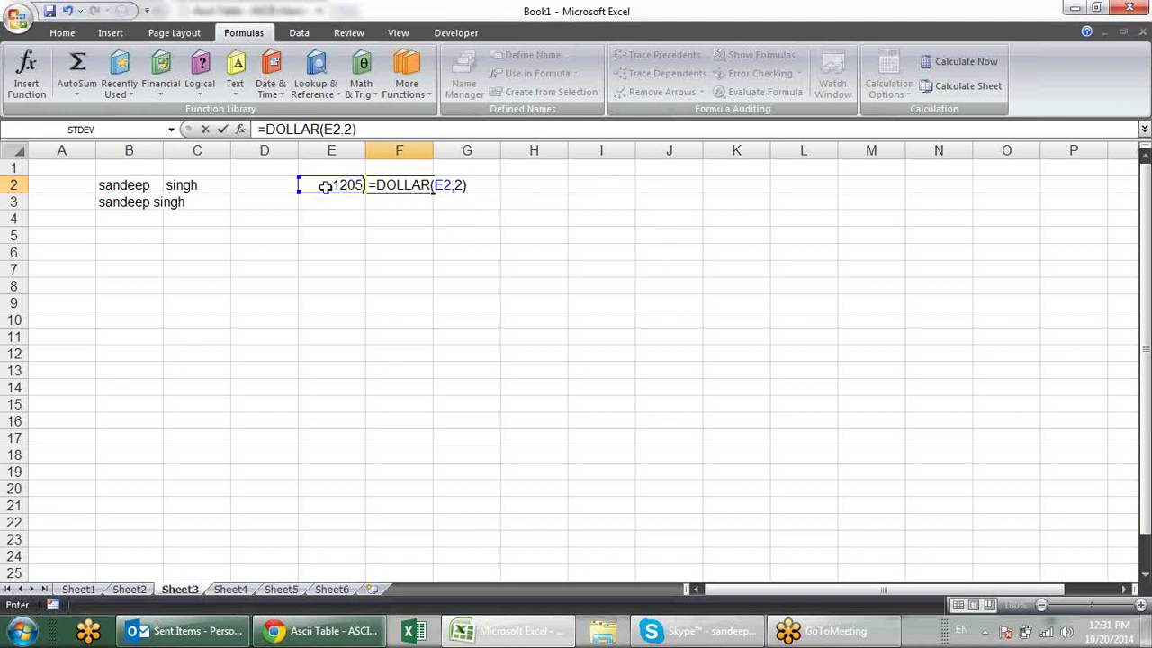
pyautogui.click(466, 185)
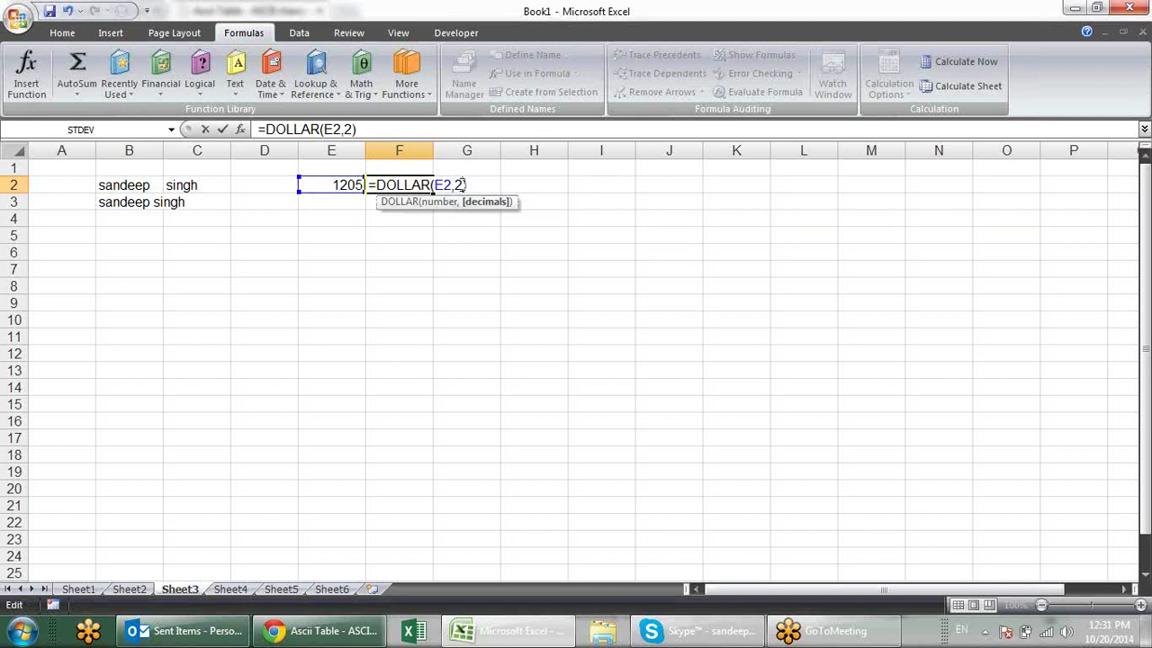
pyautogui.press('Return')
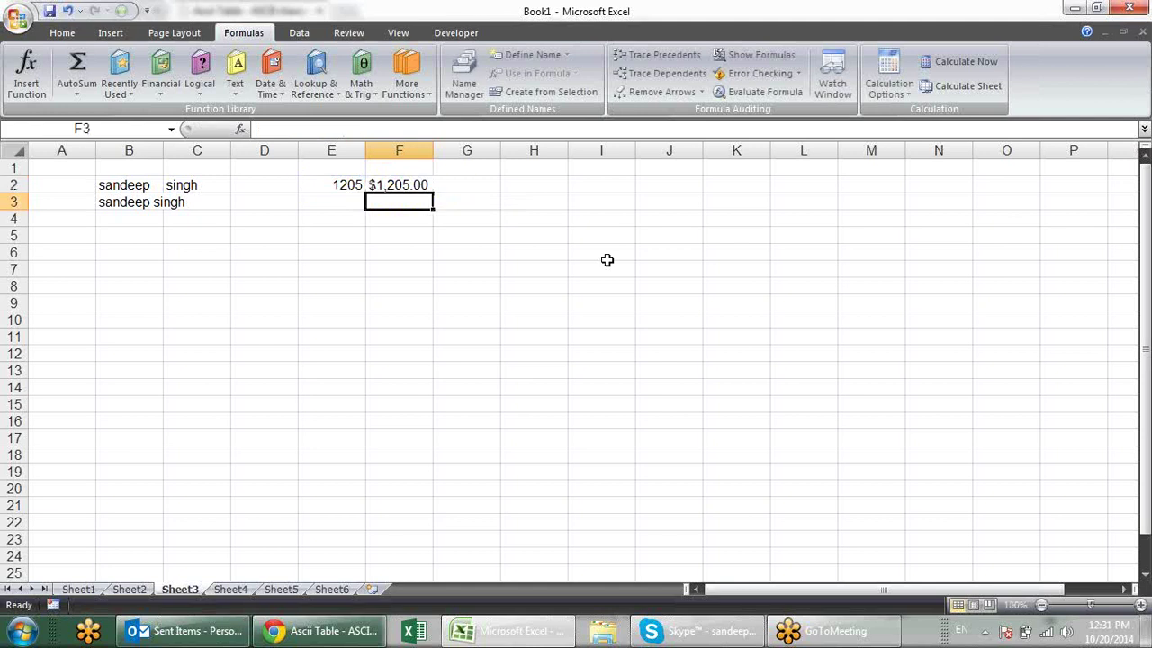
# Step: Enter =FIXED(E2,2,FALSE) in F3
pyautogui.click(400, 183)
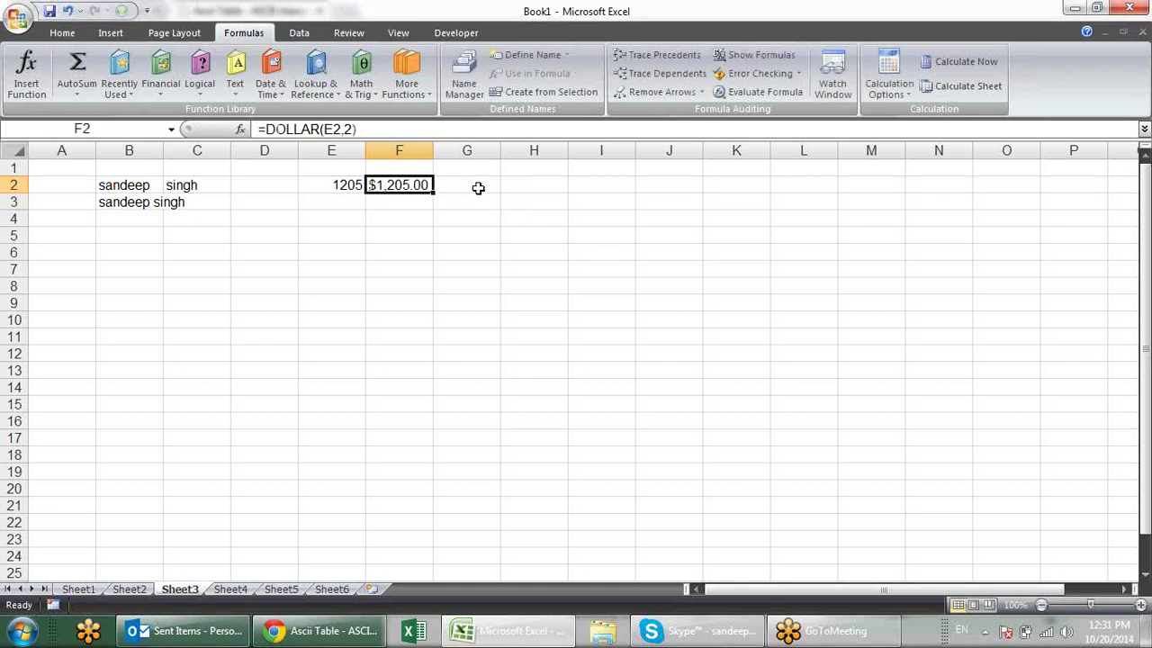
pyautogui.click(406, 204)
pyautogui.write('=f')
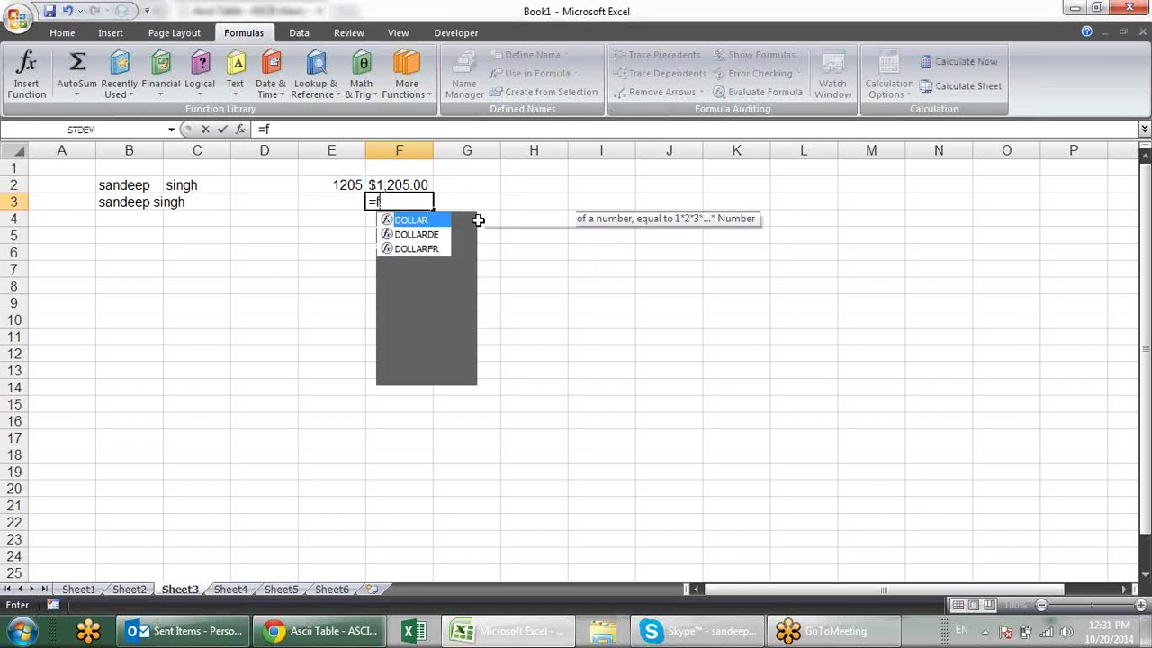
pyautogui.write('ix')
pyautogui.press('Tab')
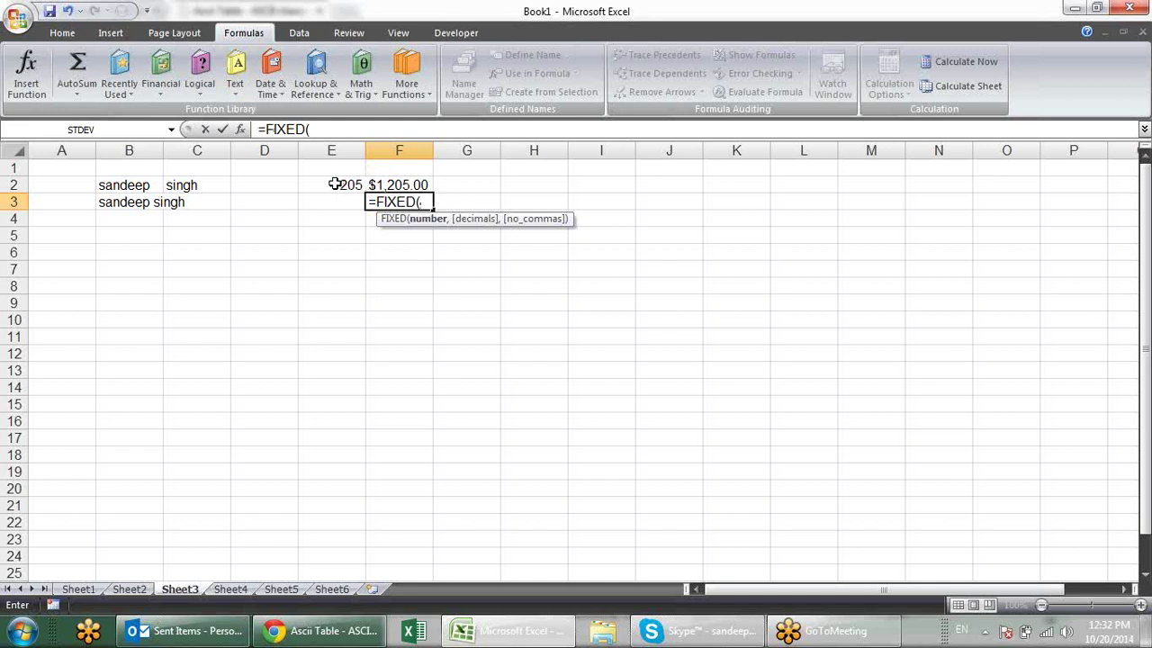
pyautogui.click(335, 183)
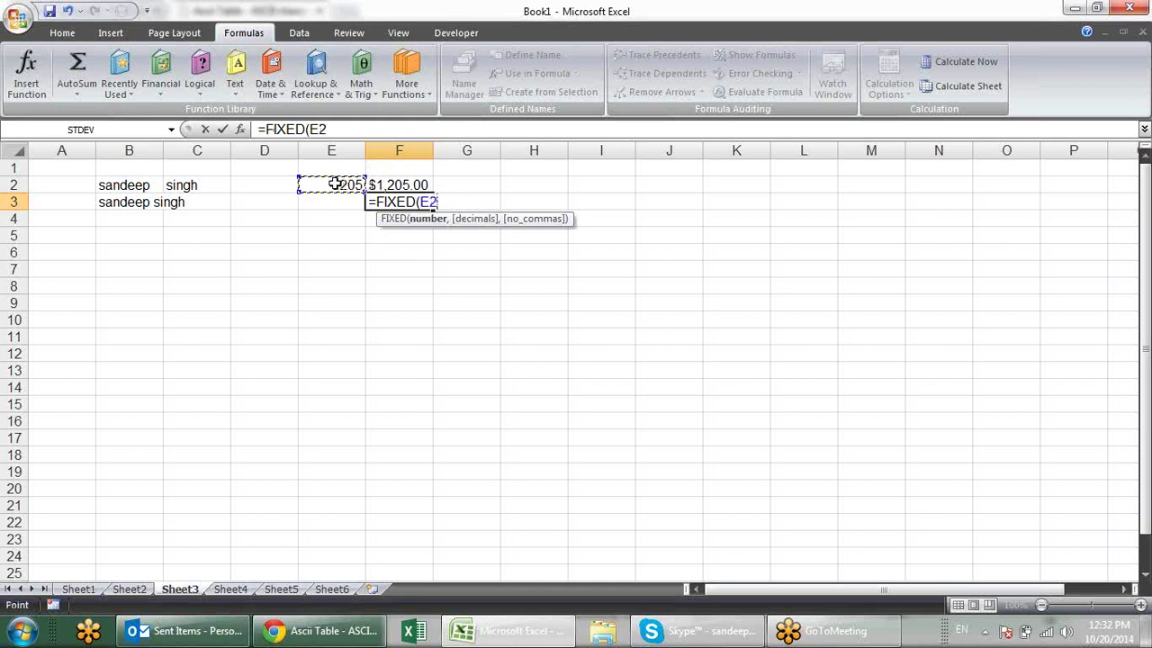
pyautogui.write(',')
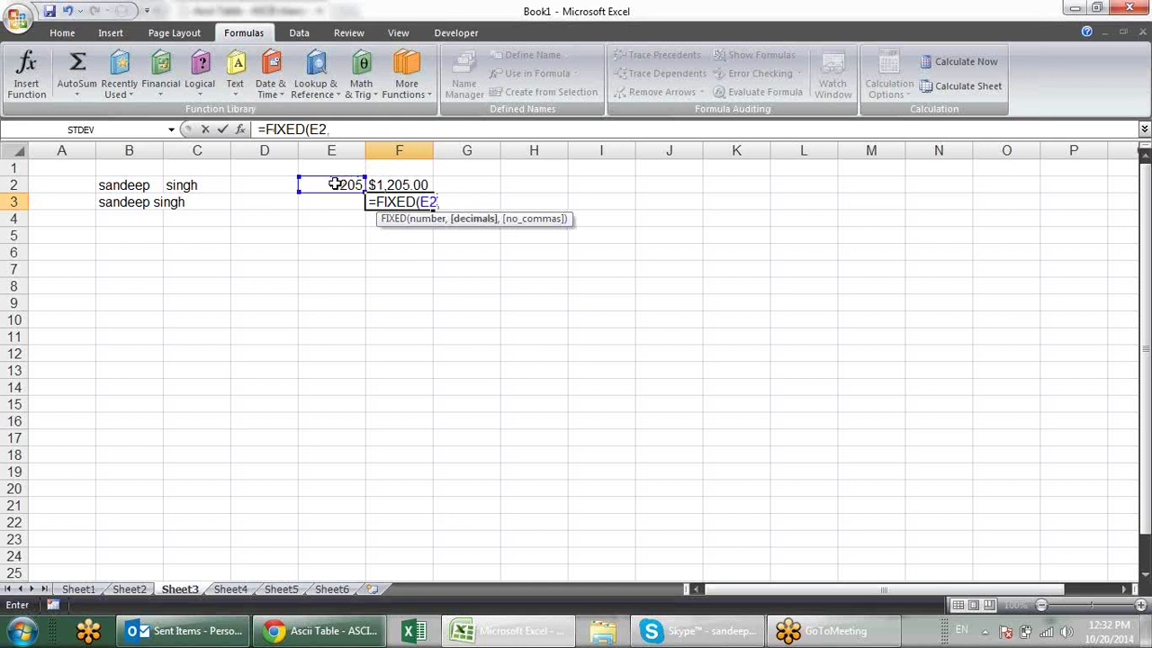
pyautogui.write('2,')
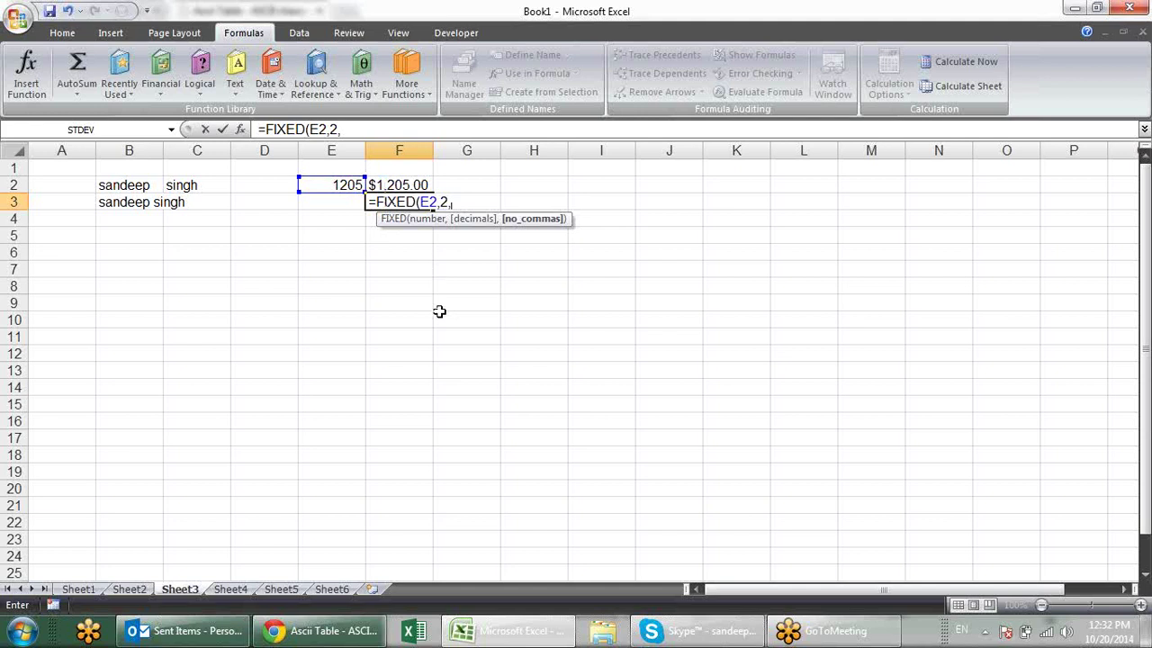
pyautogui.write('false')
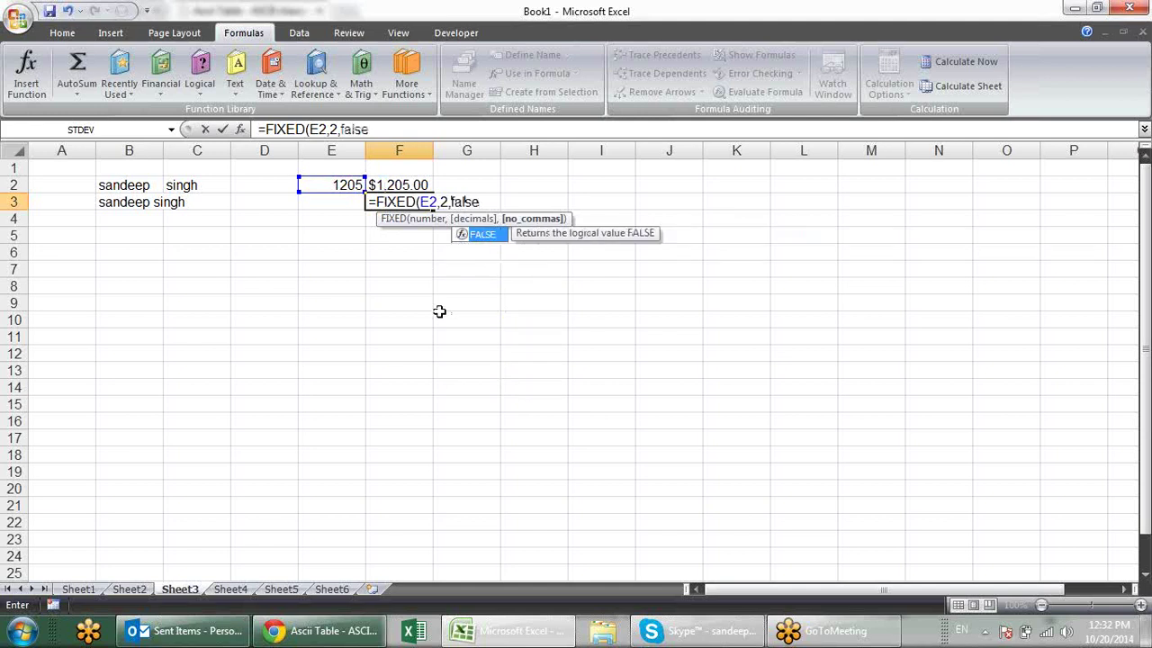
pyautogui.press('Tab')
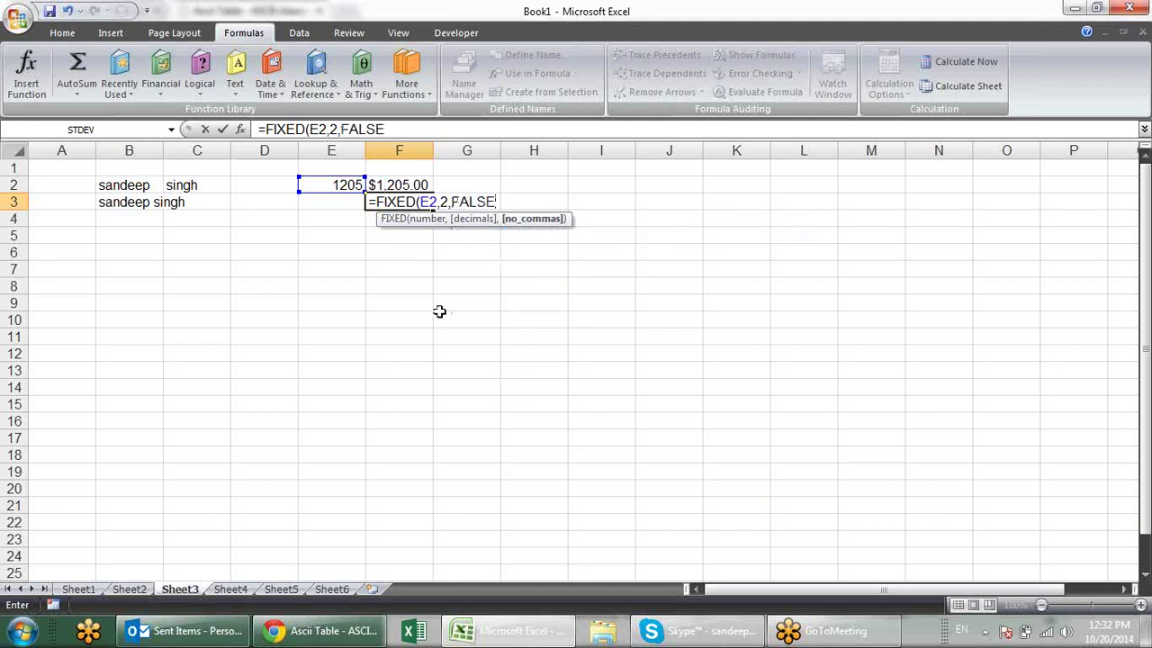
pyautogui.press('Return')
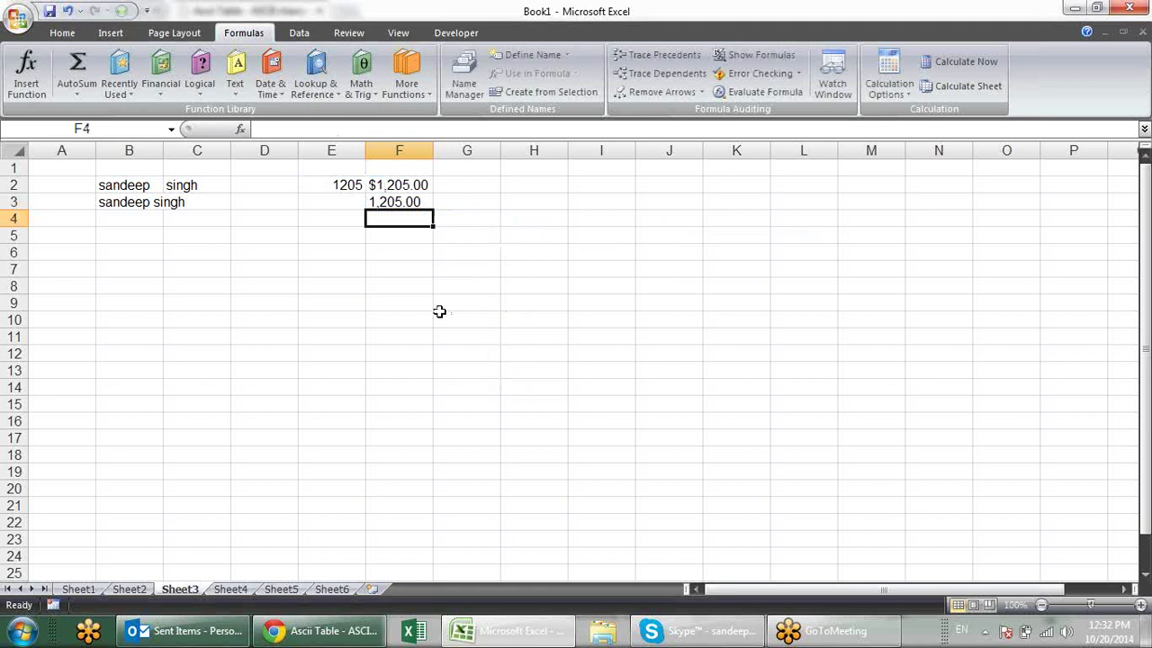
# Step: Change F3's last argument to TRUE, giving =FIXED(E2,2,TRUE) and 1205.00
pyautogui.press('Down')
pyautogui.press('Up')
pyautogui.press('Up')
pyautogui.press('F2')
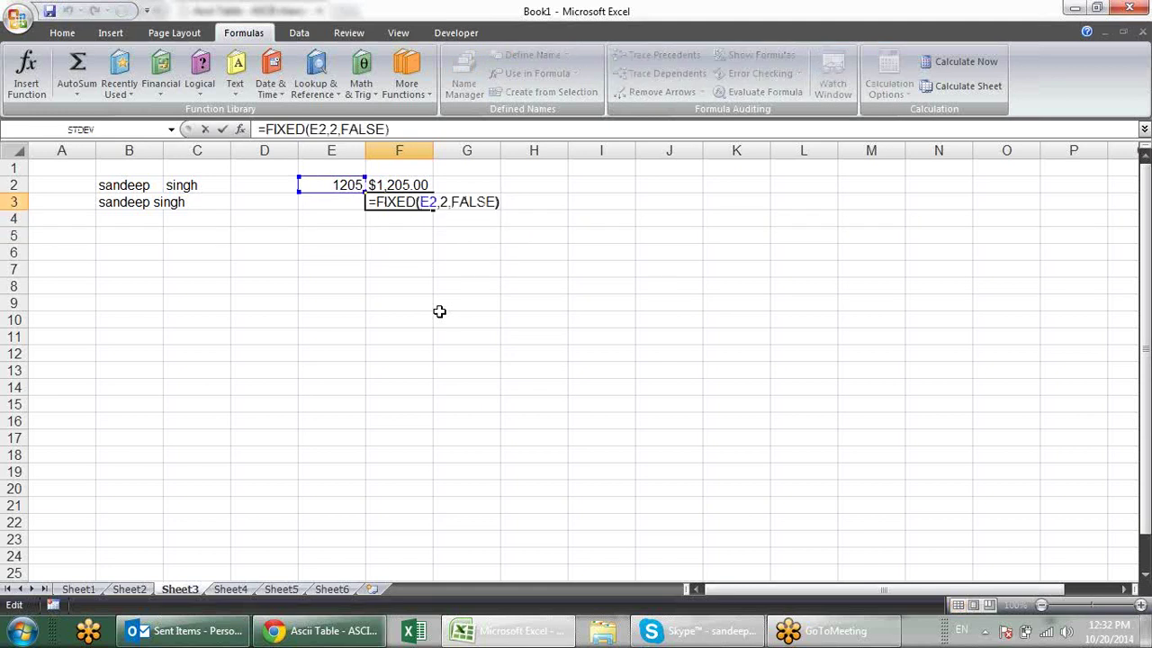
pyautogui.press('BackSpace')
pyautogui.press('BackSpace')
pyautogui.press('BackSpace')
pyautogui.press('BackSpace')
pyautogui.press('BackSpace')
pyautogui.write('t')
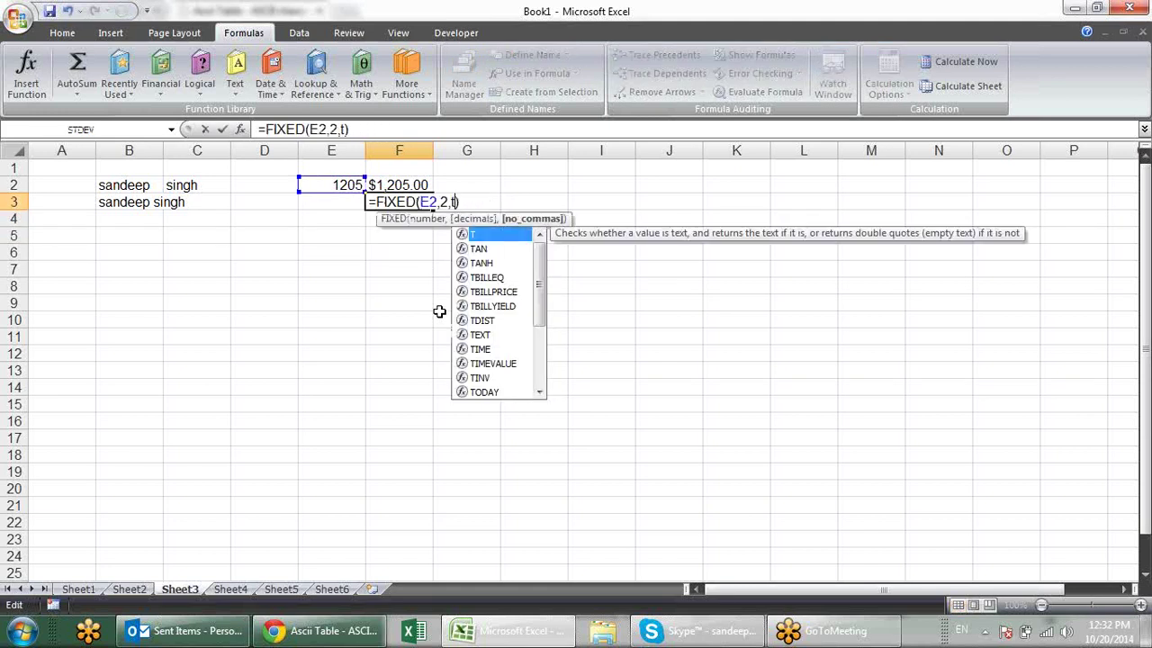
pyautogui.write('rue')
pyautogui.press('Return')
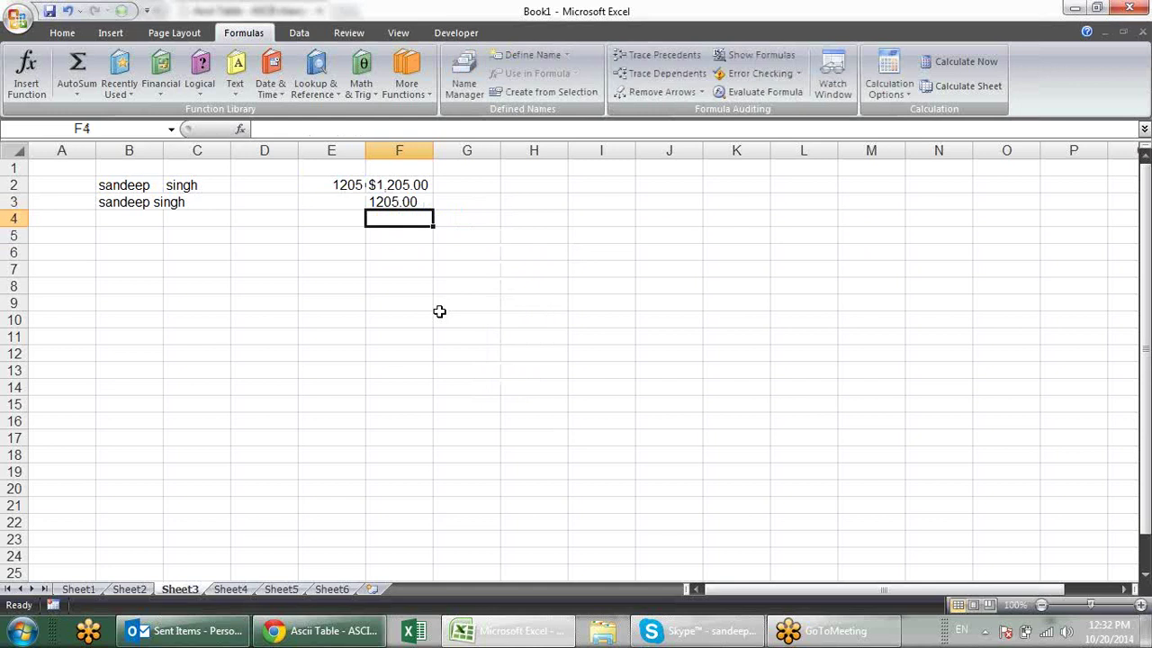
# Step: Check F3's FIXED result, then move the selection to D5
pyautogui.press('Down')
pyautogui.press('Up')
pyautogui.press('Up')
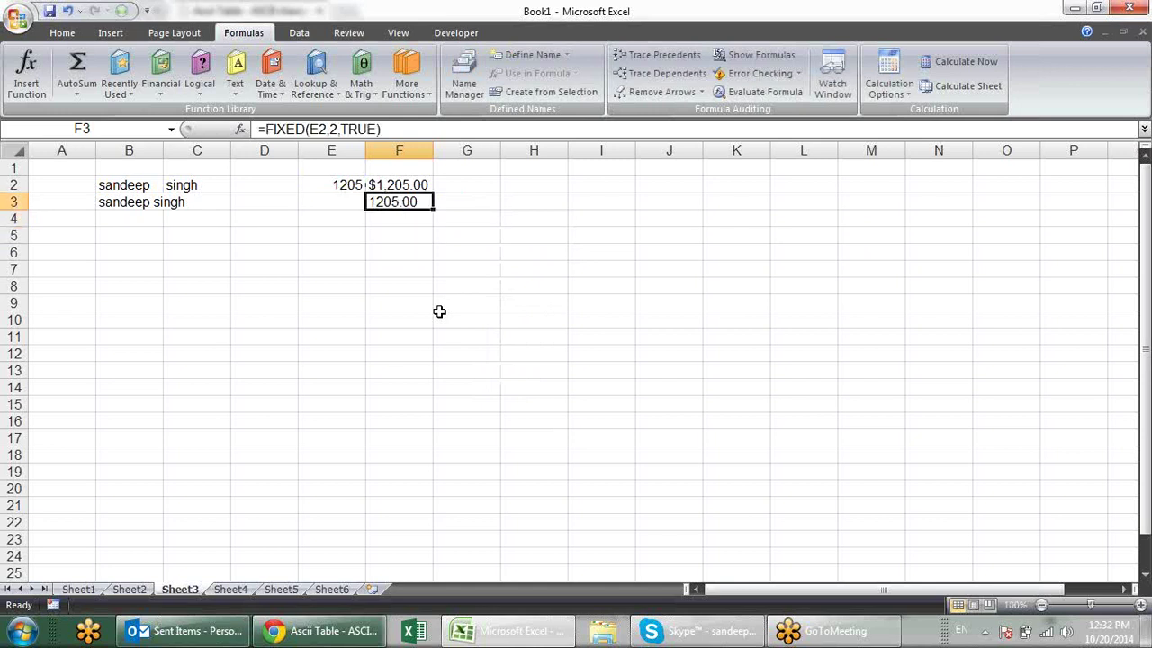
pyautogui.press('Down')
pyautogui.press('Down')
pyautogui.press('Up')
pyautogui.press('Left')
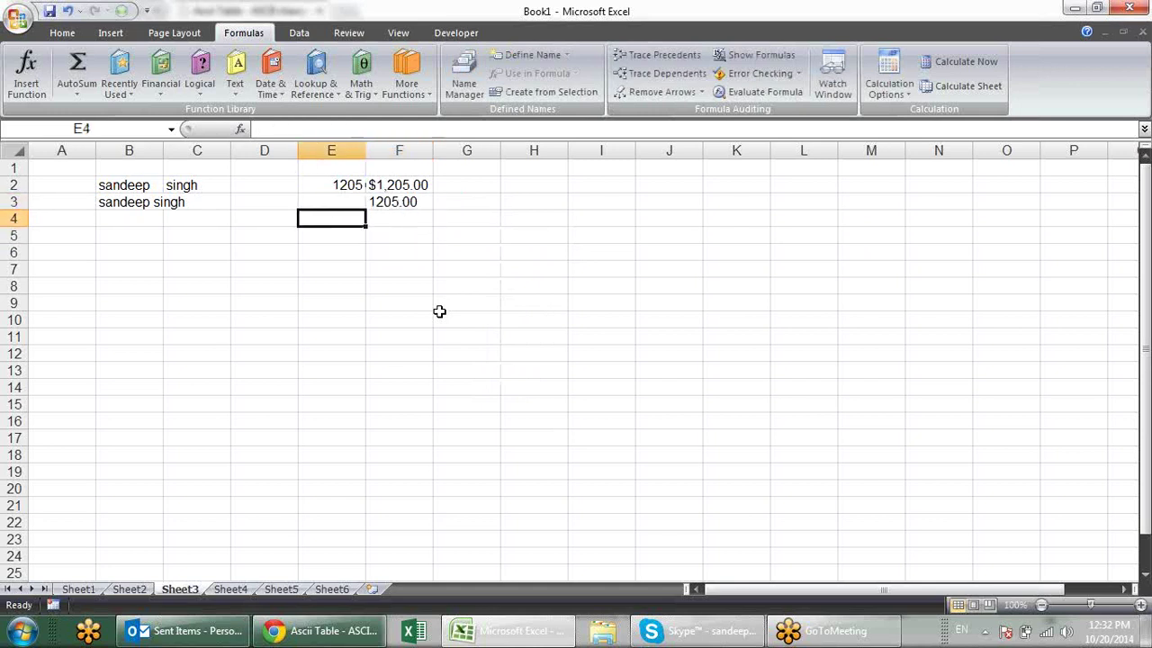
pyautogui.press('Down')
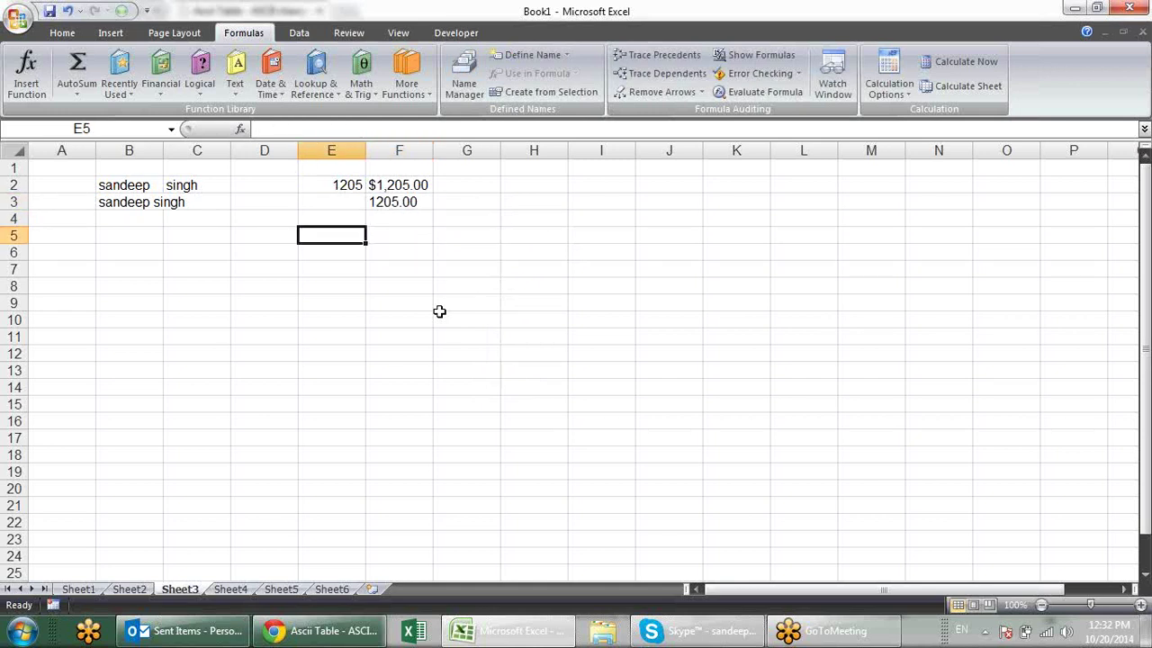
pyautogui.press('Left')
# Step: Put a lowercase first name in D5, its uppercase form in E5, and =D5=E5 in F5
pyautogui.write('sand')
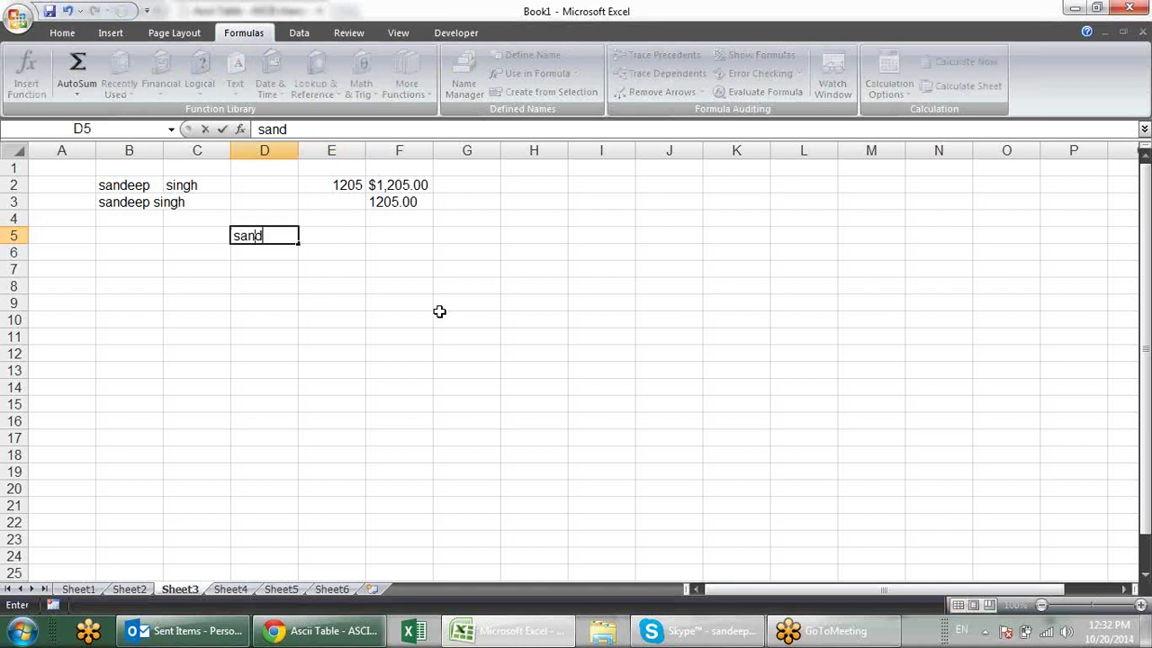
pyautogui.write('eep')
pyautogui.press('Tab')
pyautogui.write('SA')
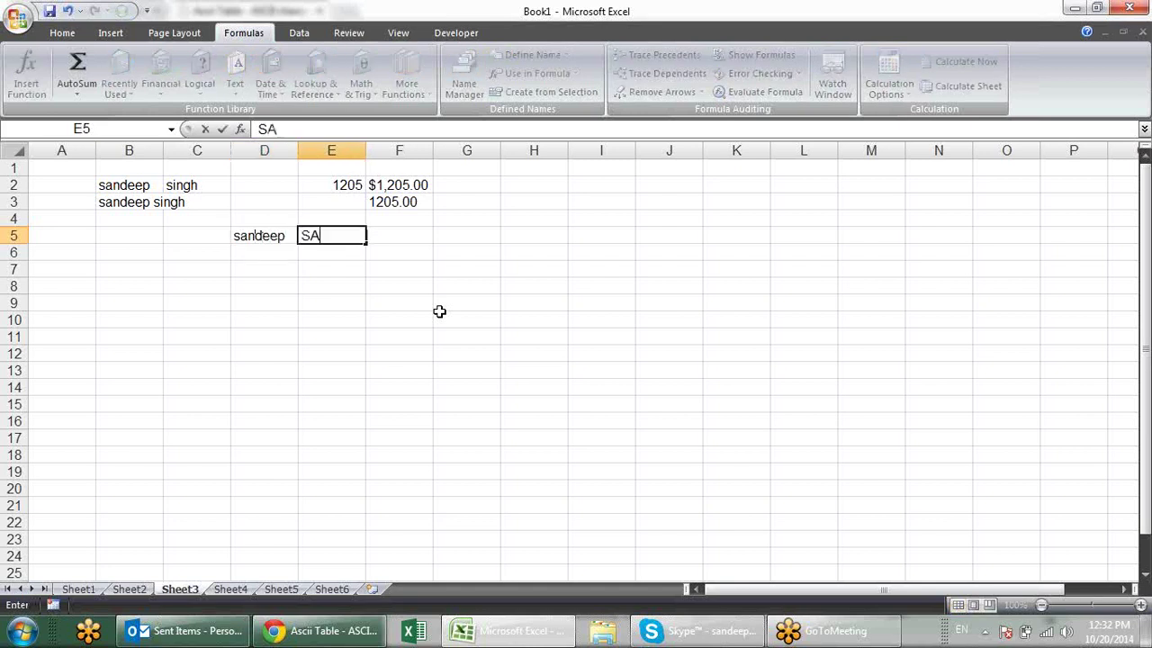
pyautogui.write('NDEEP')
pyautogui.press('Tab')
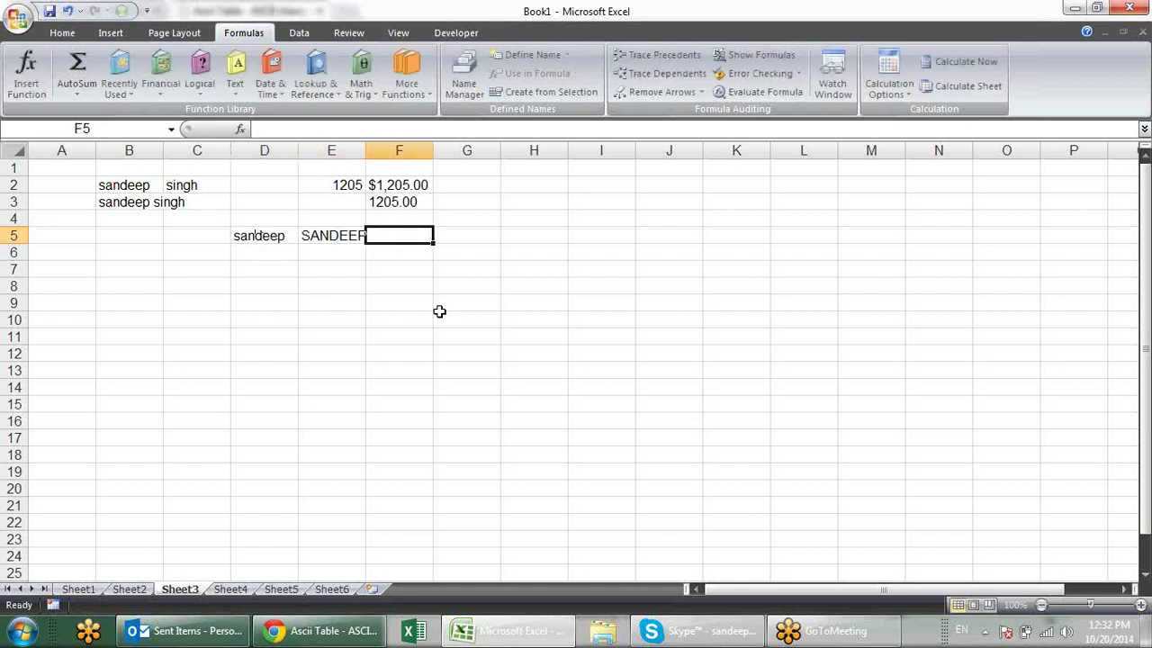
pyautogui.write('=')
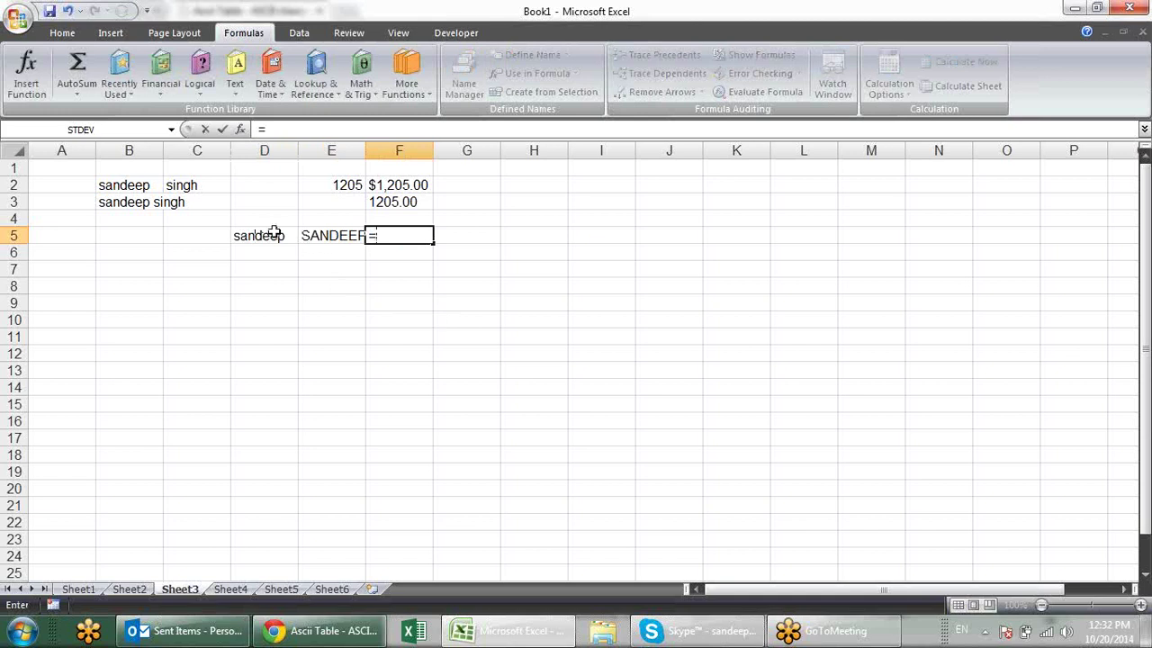
pyautogui.click(273, 232)
pyautogui.write('=')
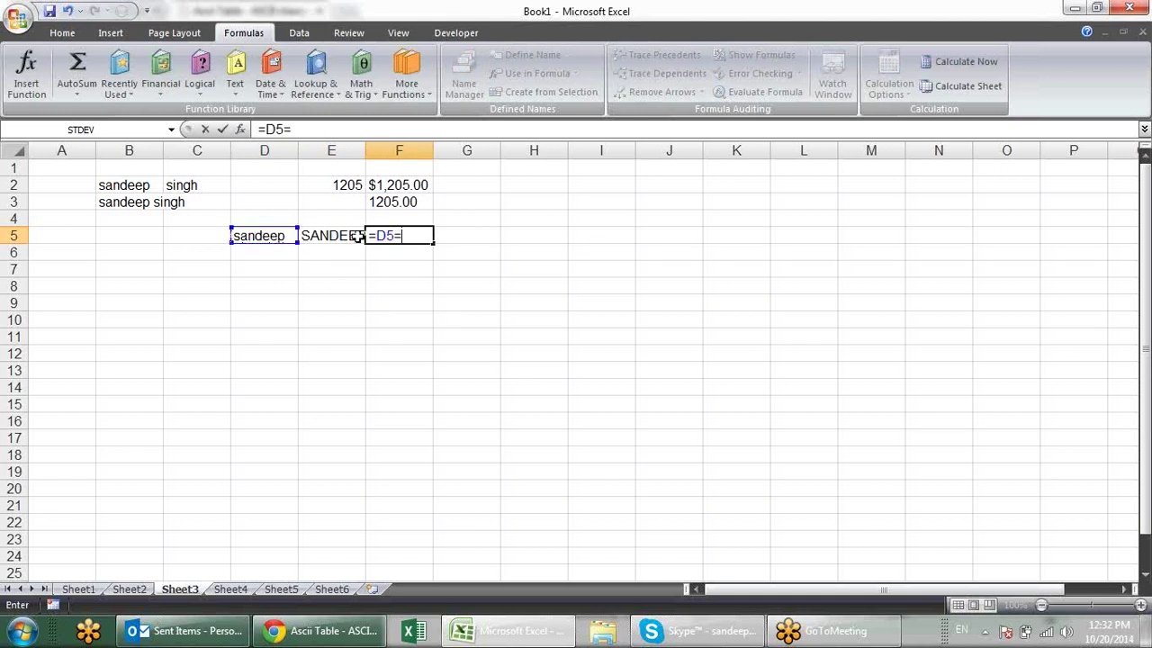
pyautogui.click(334, 234)
pyautogui.press('Return')
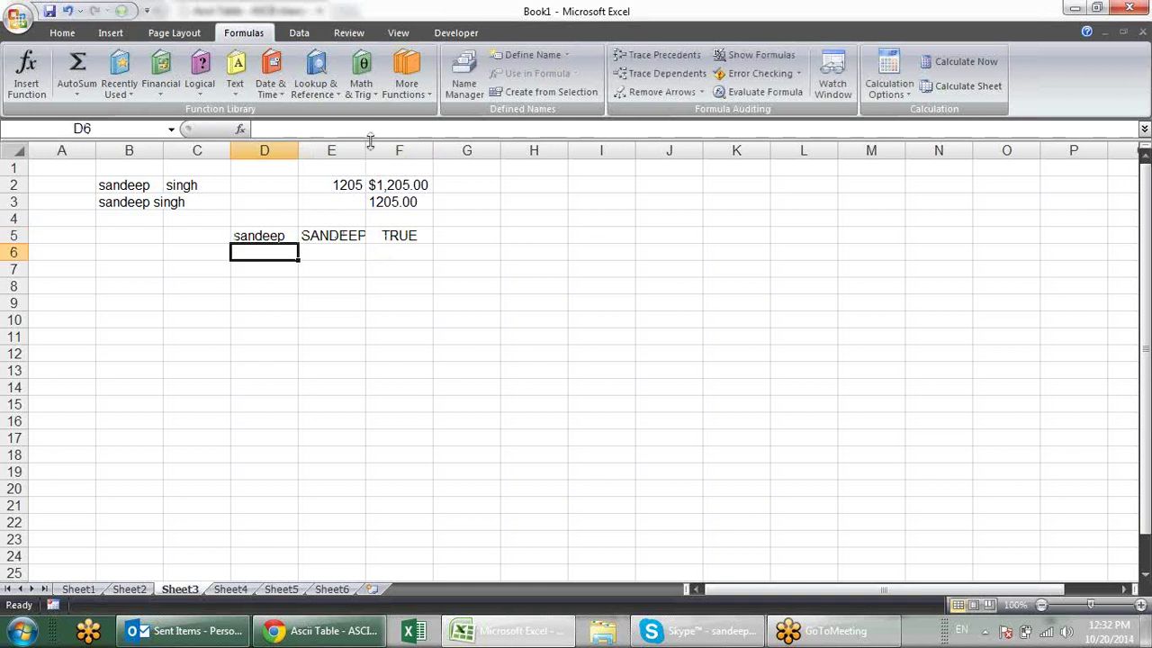
# Step: Widen column E so the uppercase name fits, and inspect D5 and E5
pyautogui.moveTo(369, 141); pyautogui.dragTo(374, 144)
pyautogui.click(264, 232)
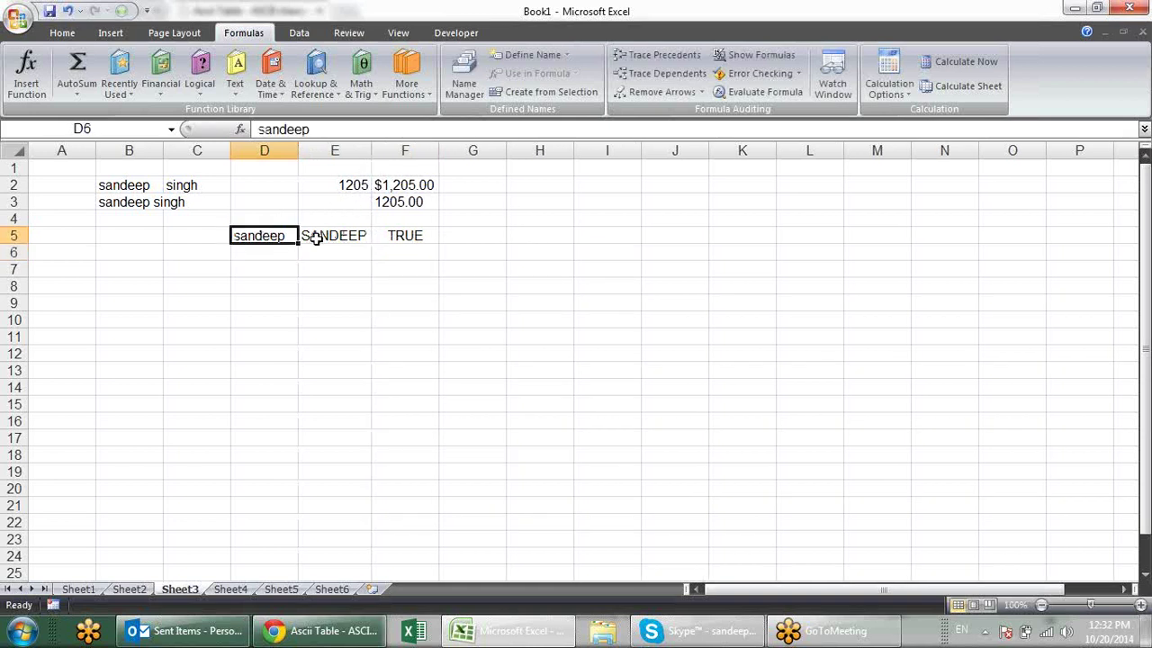
pyautogui.click(317, 238)
pyautogui.click(405, 254)
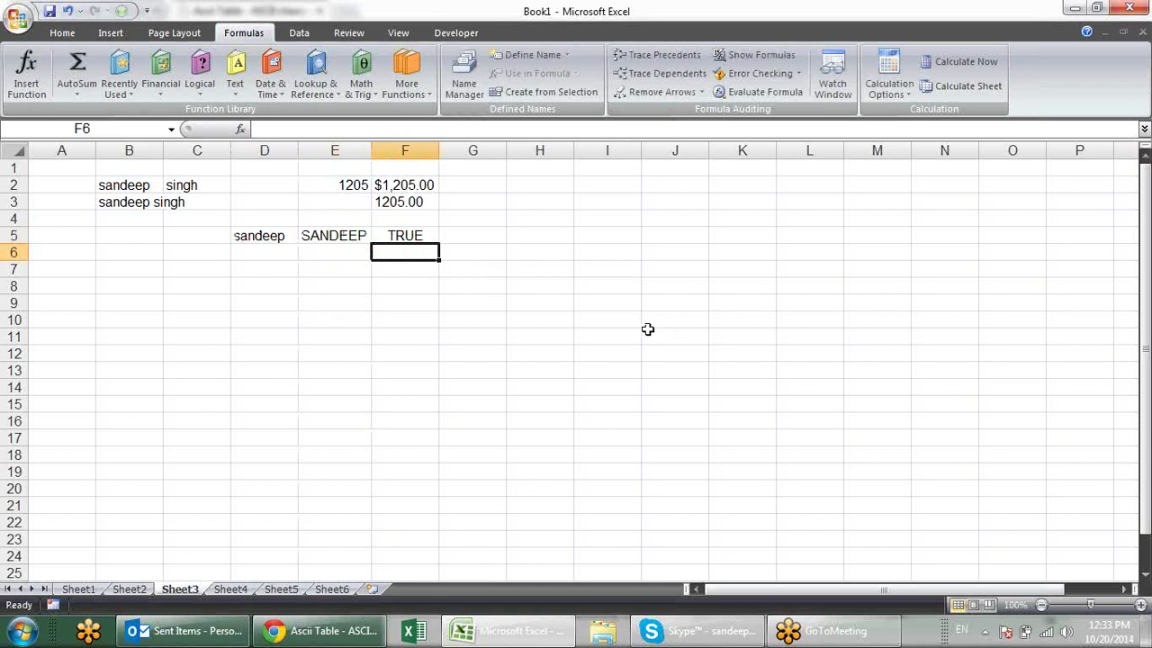
# Step: Enter =EXACT(D5,E5) in F6 for a case-sensitive comparison
pyautogui.write('=')
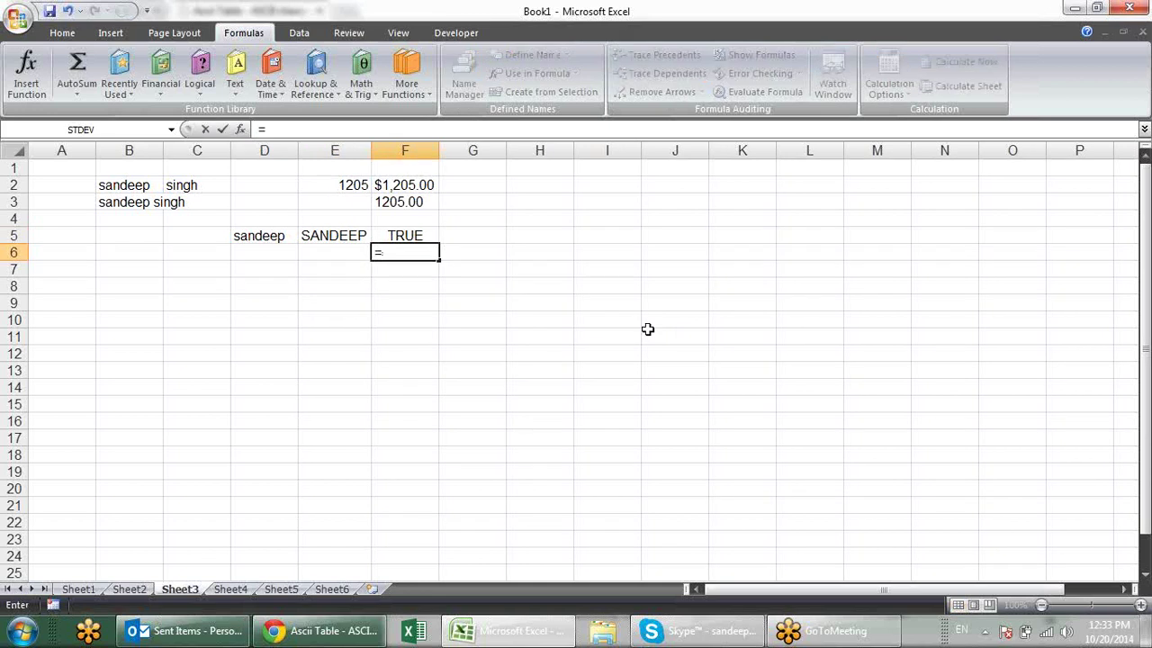
pyautogui.write('EXA')
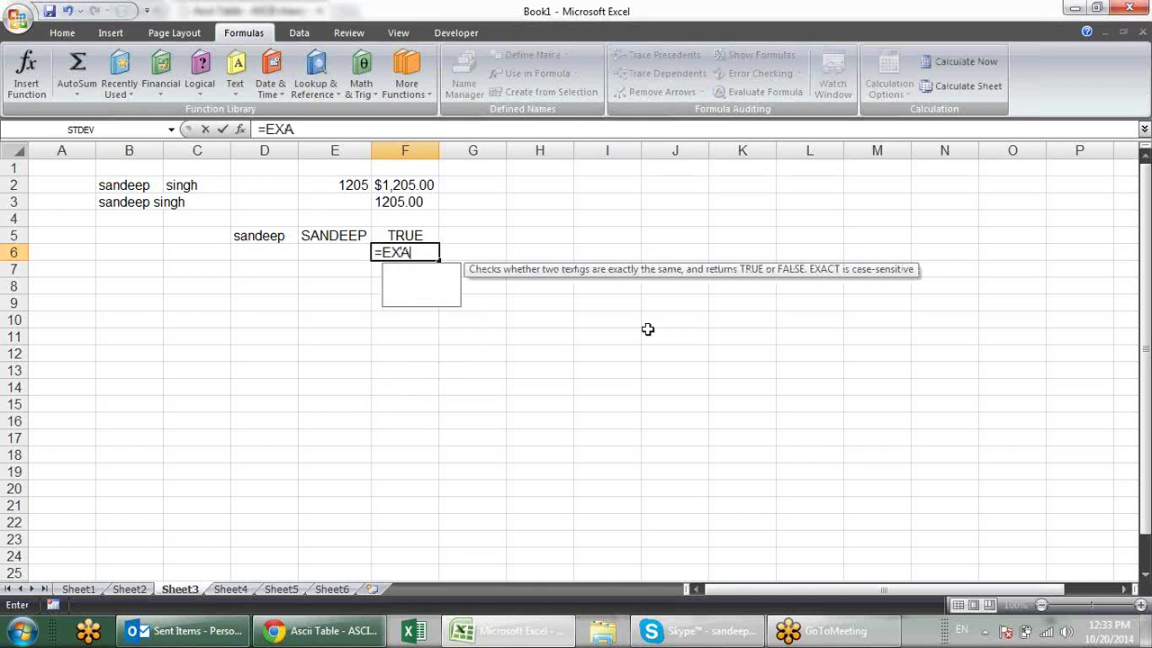
pyautogui.press('Tab')
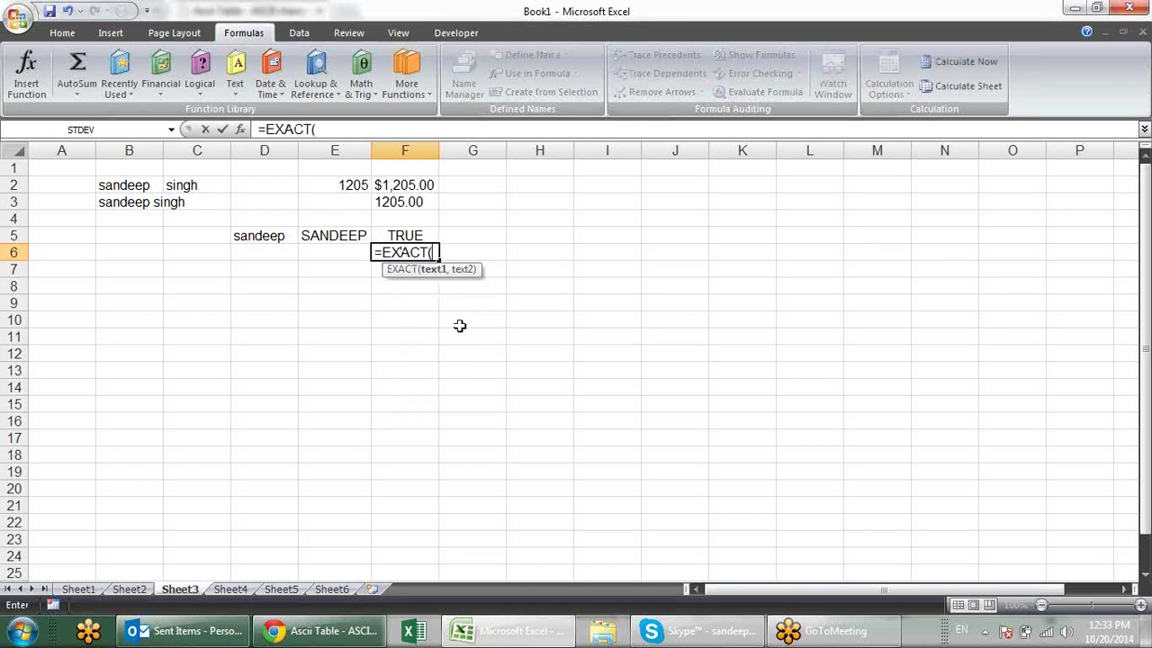
pyautogui.click(277, 237)
pyautogui.press('F8')
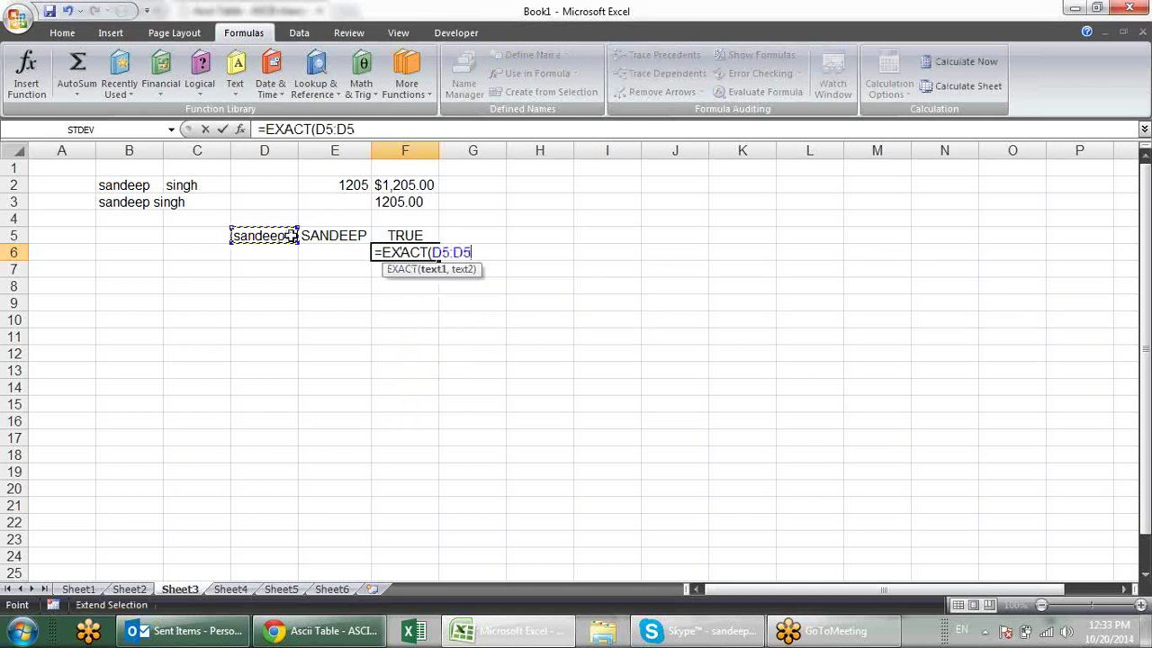
pyautogui.press('BackSpace')
pyautogui.press('BackSpace')
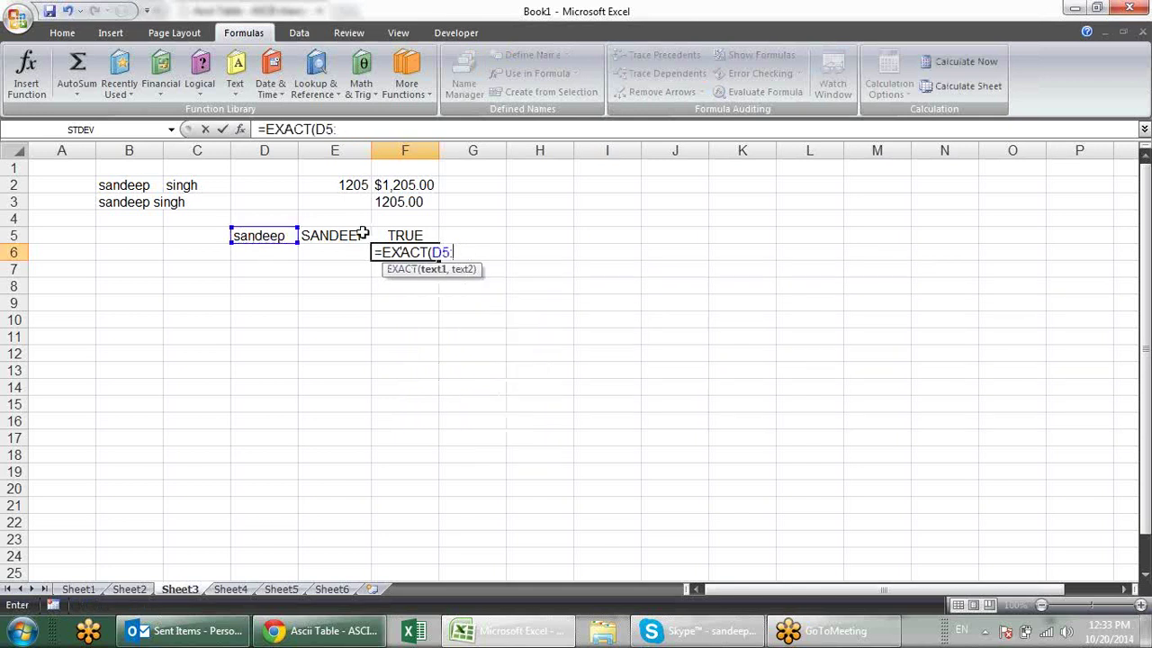
pyautogui.write(',')
pyautogui.click(340, 232)
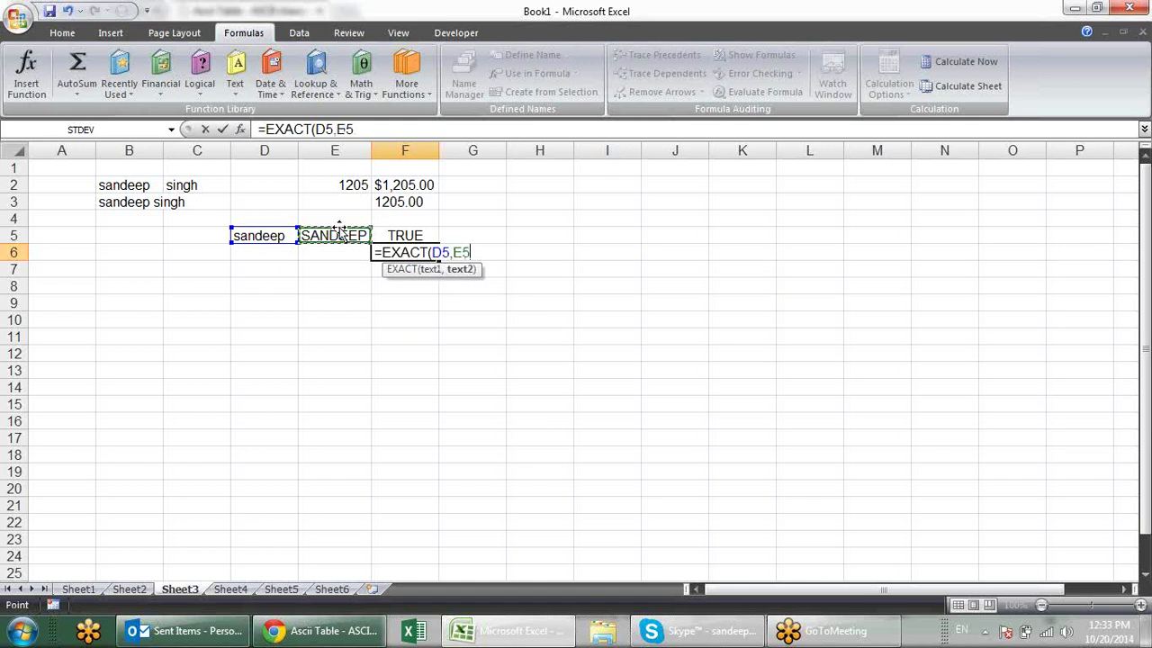
pyautogui.write(')')
pyautogui.press('Return')
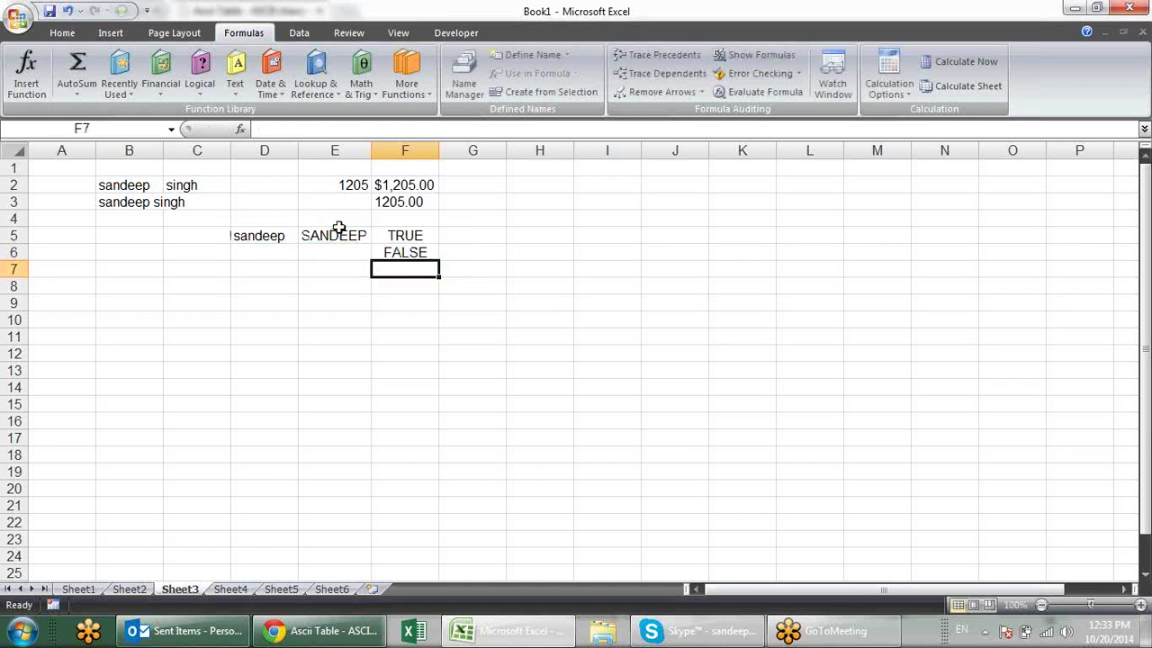
# Step: Retype E5's name in lowercase and re-enter F5's =D5=E5 formula, so both return TRUE
pyautogui.press('Up')
pyautogui.press('Up')
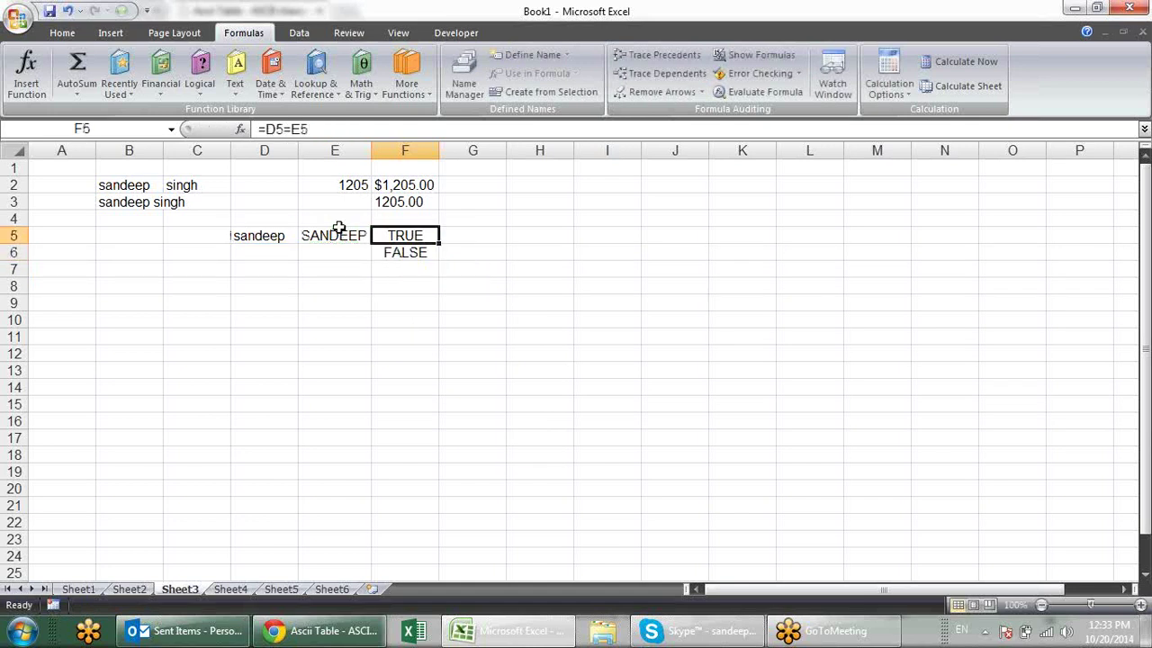
pyautogui.press('Left')
pyautogui.write('SA')
pyautogui.press('BackSpace')
pyautogui.press('BackSpace')
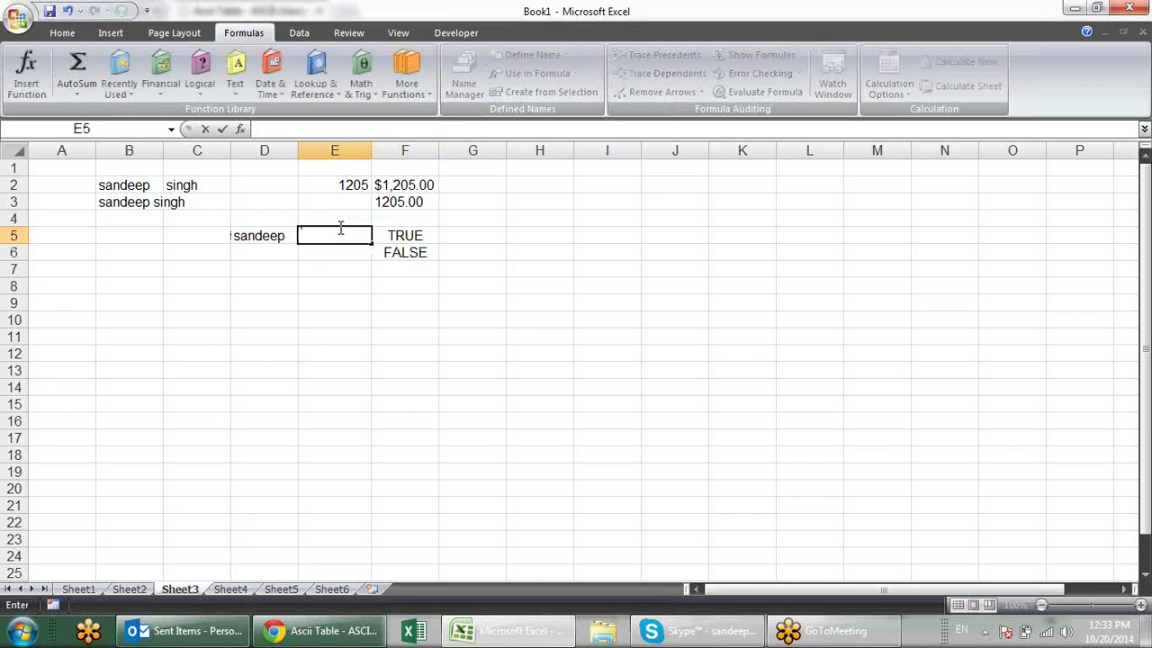
pyautogui.write('sandeep')
pyautogui.press('Return')
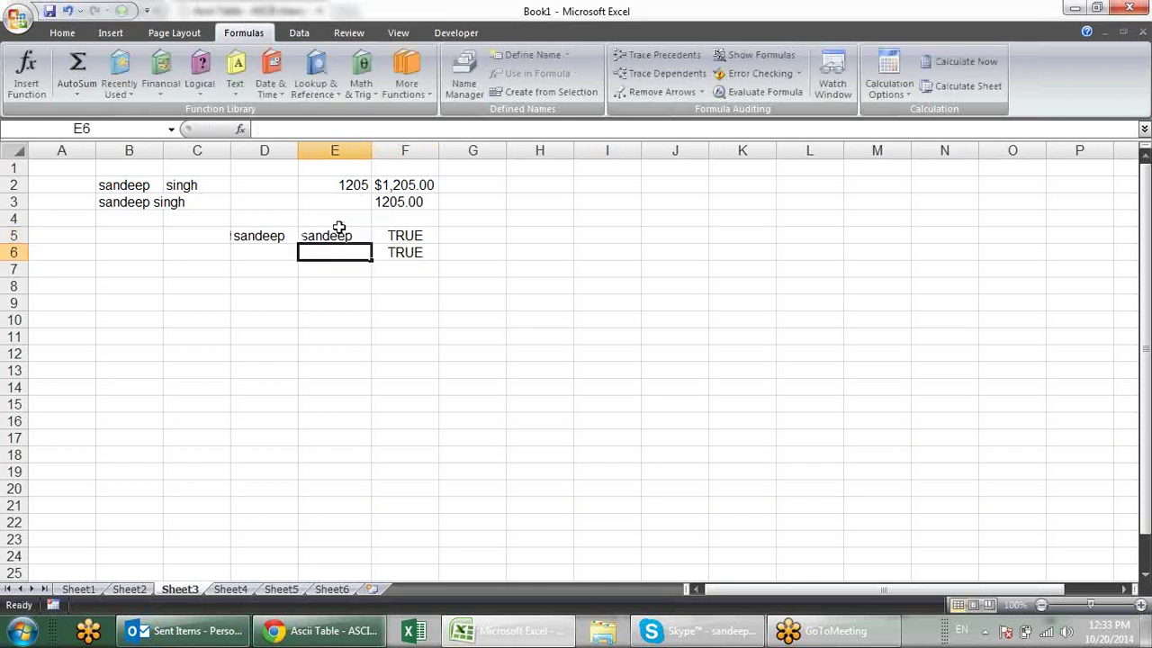
pyautogui.doubleClick(388, 236)
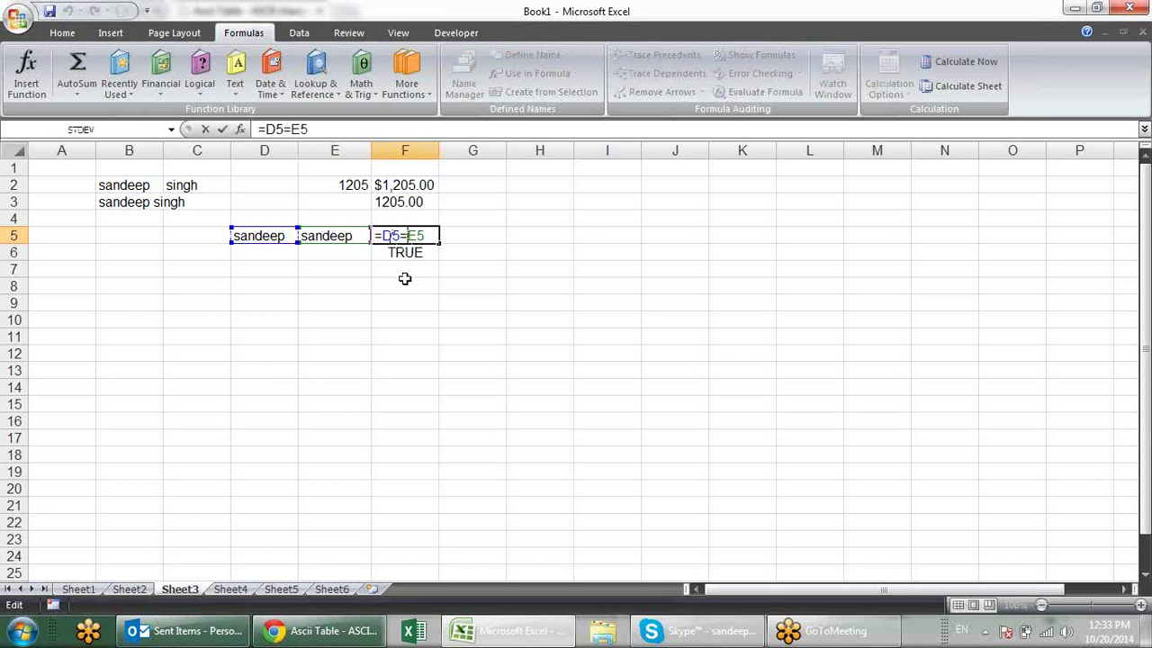
pyautogui.press('Return')
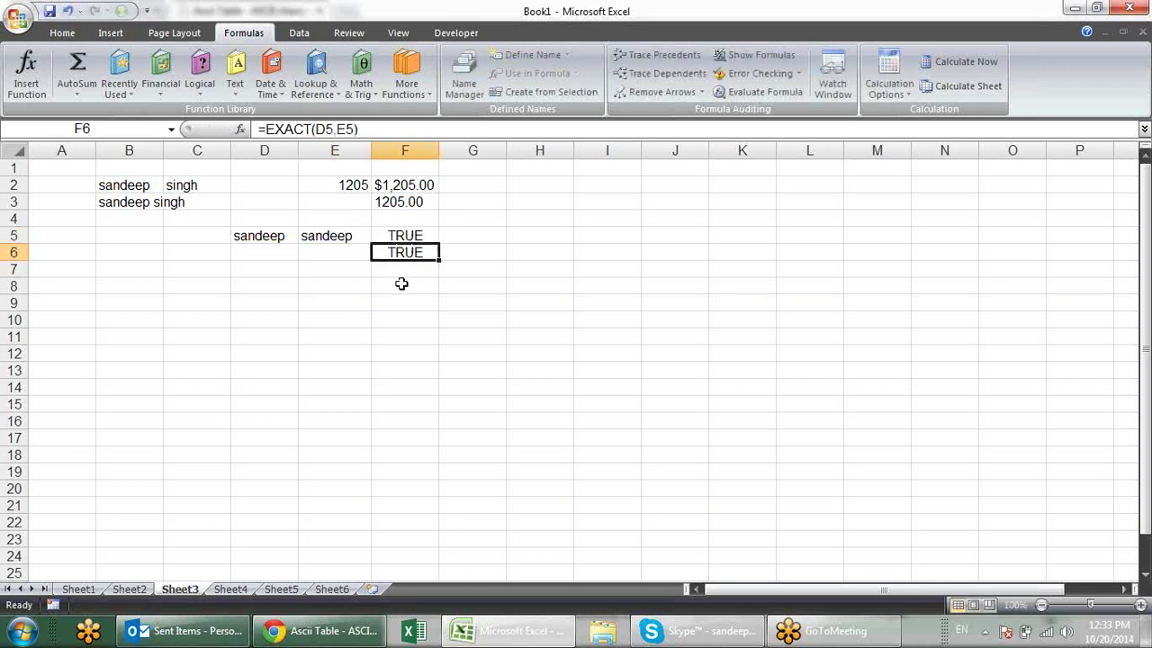
pyautogui.click(264, 269)
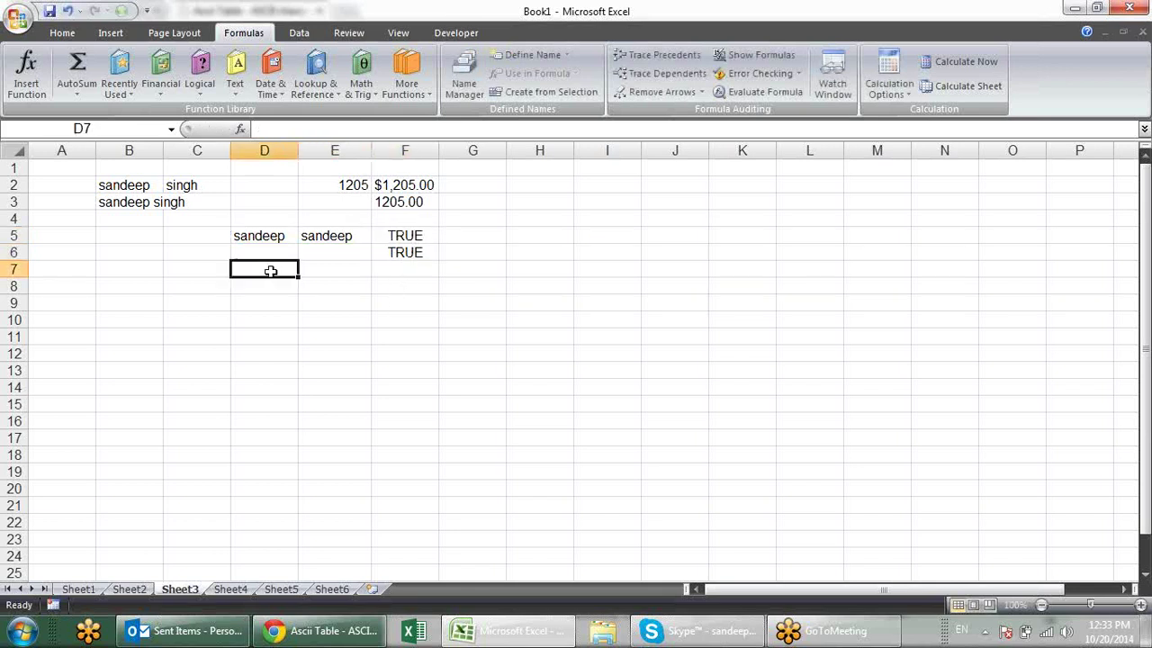
pyautogui.click(196, 90)
pyautogui.click(235, 86)
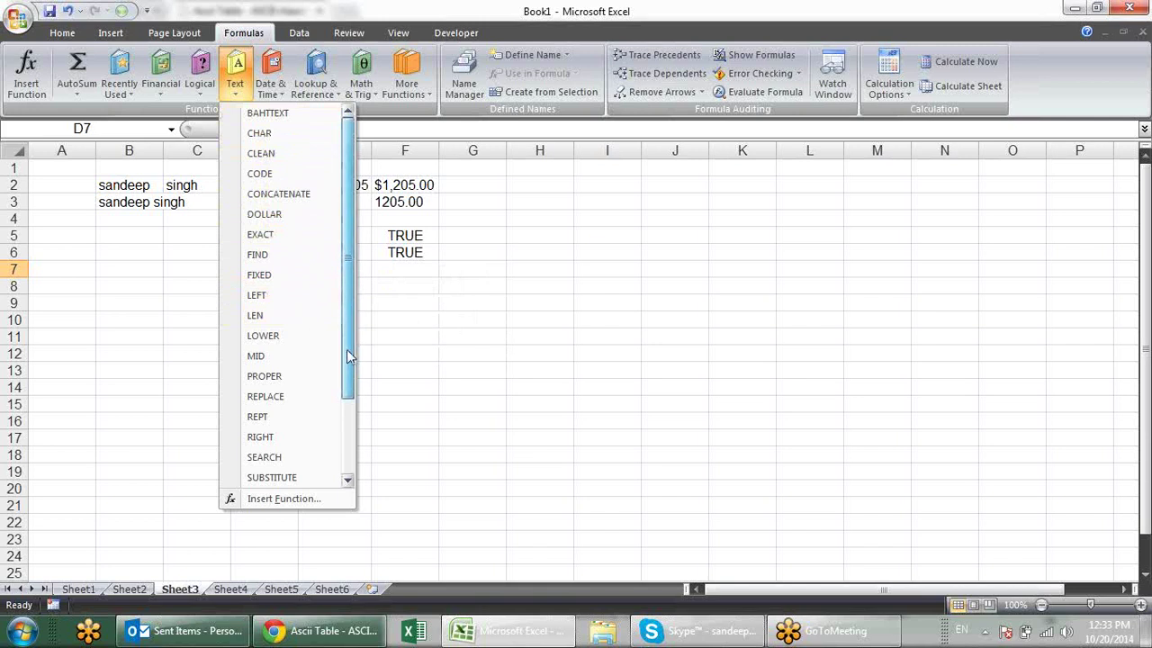
pyautogui.moveTo(350, 338); pyautogui.dragTo(355, 437)
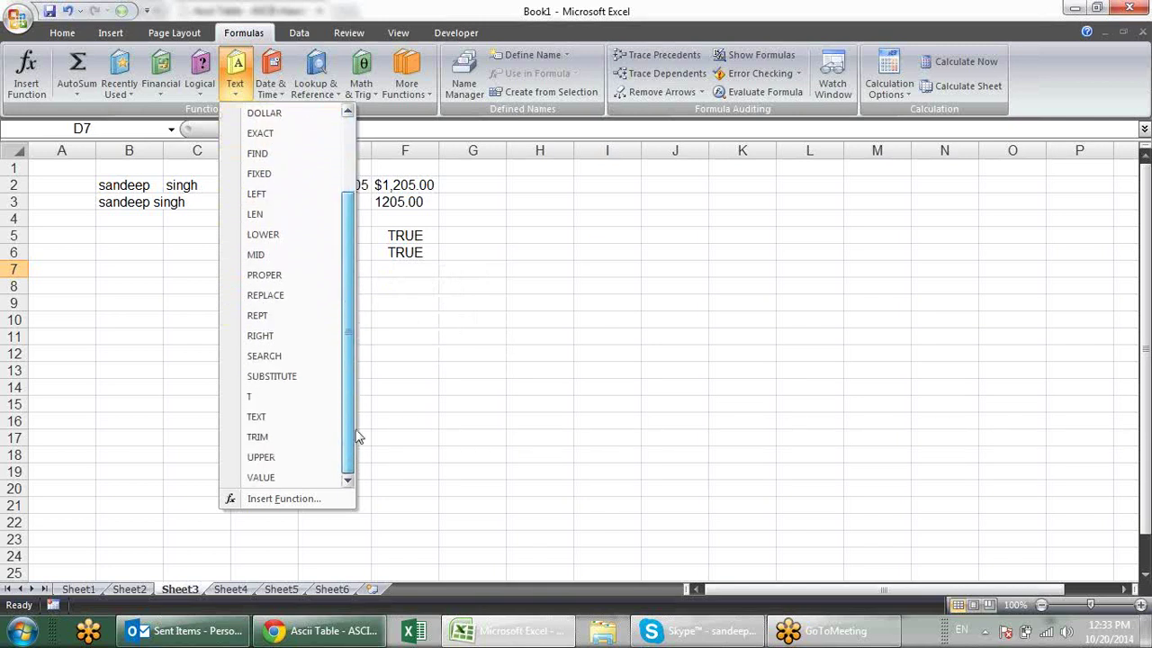
pyautogui.click(542, 275)
pyautogui.click(526, 266)
pyautogui.click(527, 233)
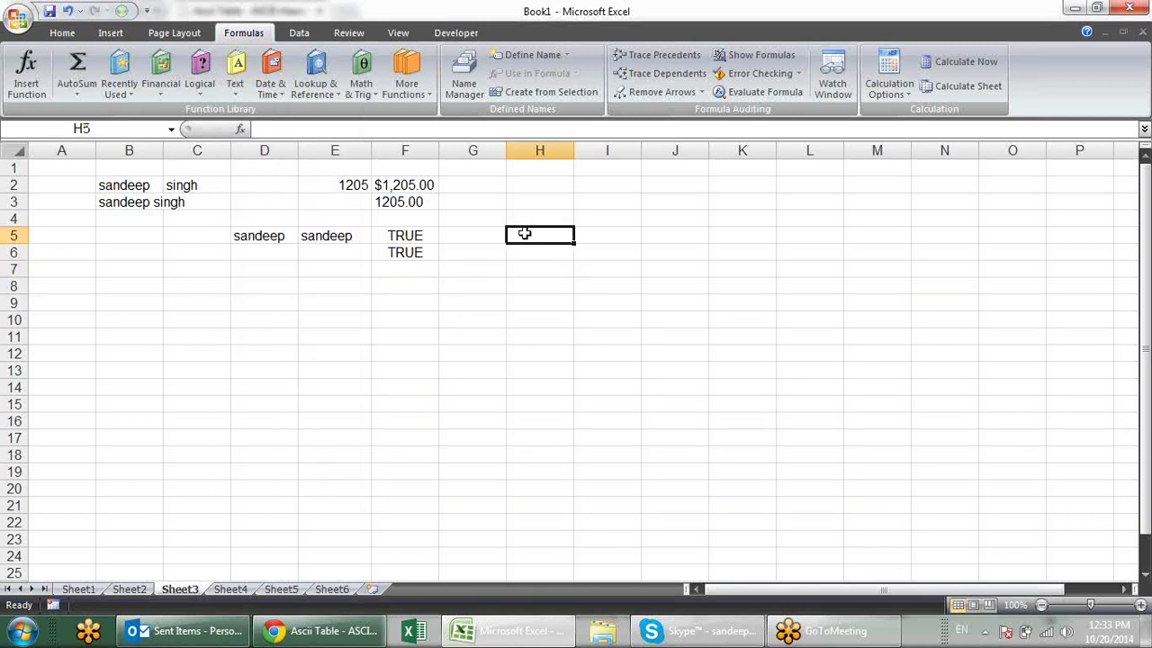
pyautogui.click(269, 242)
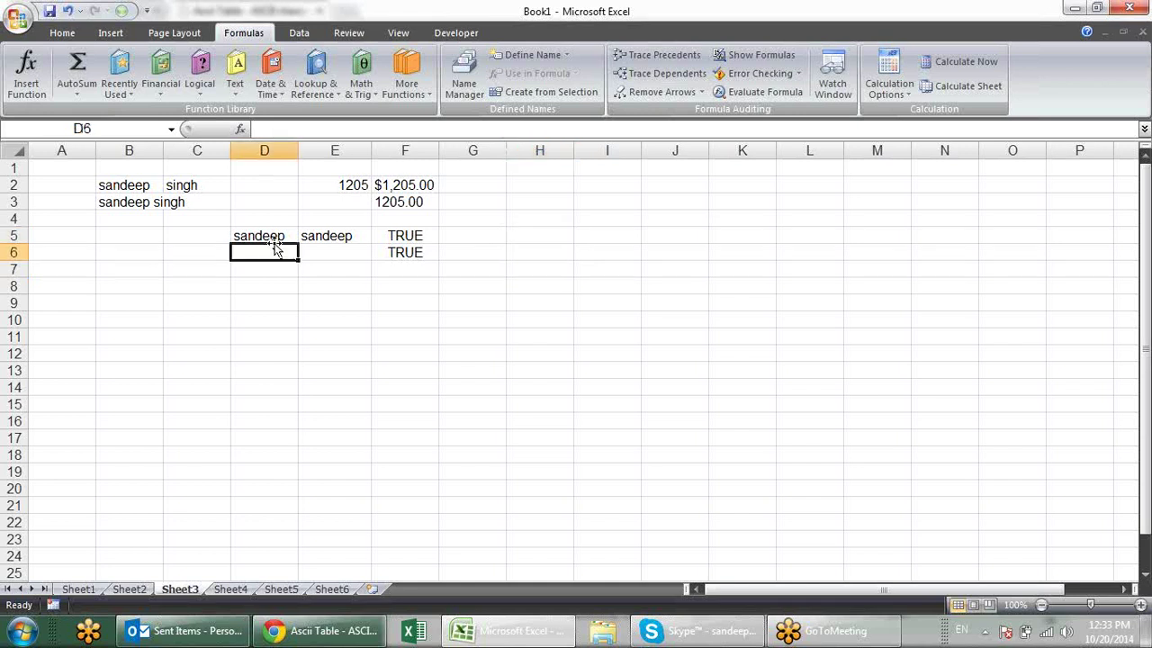
pyautogui.click(350, 230)
pyautogui.click(281, 269)
pyautogui.click(280, 255)
# Step: Enter =UPPER(D5) in D6 and =LOWER(D6) in D7
pyautogui.write('=')
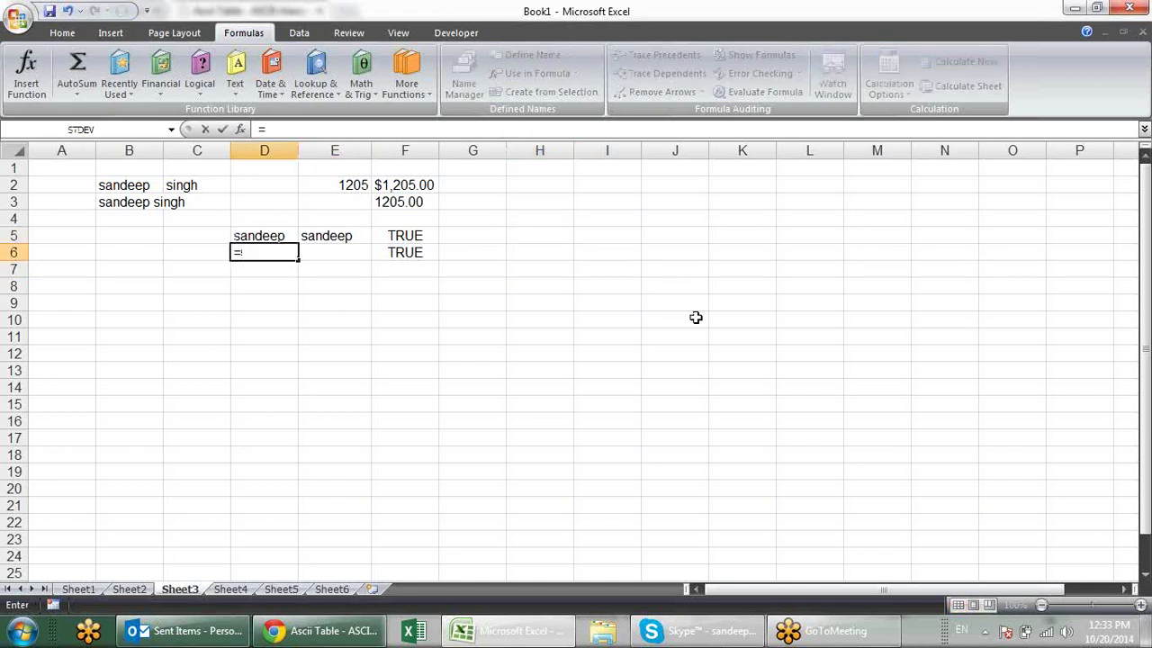
pyautogui.write('up')
pyautogui.press('Tab')
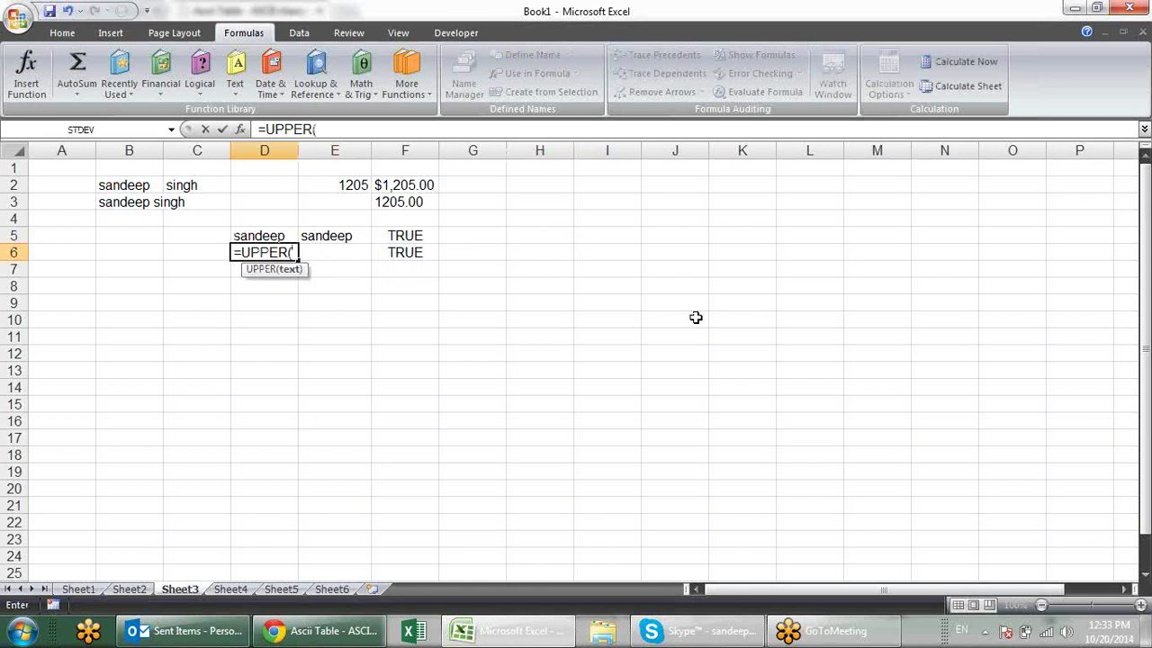
pyautogui.press('Up')
pyautogui.press('Return')
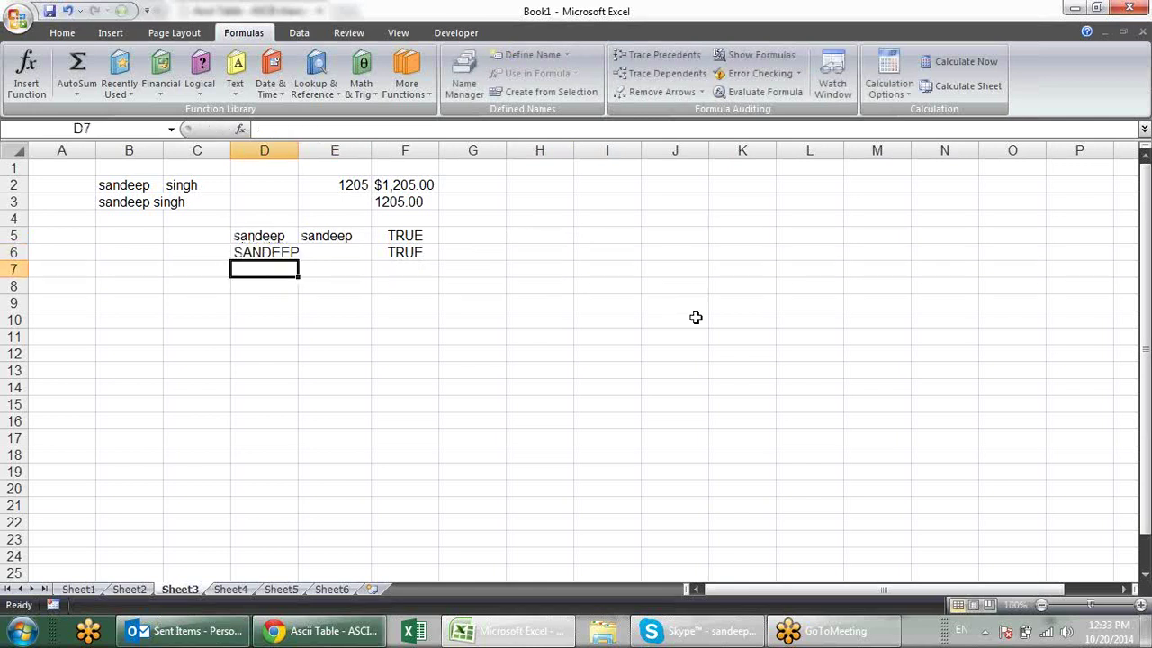
pyautogui.write('=l')
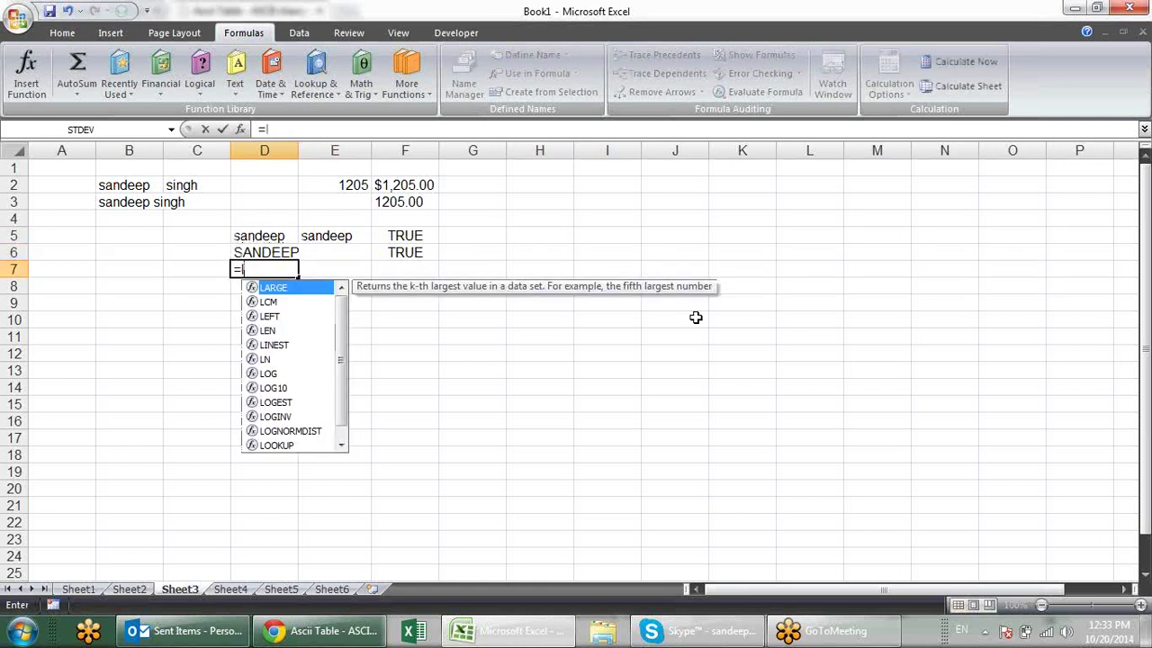
pyautogui.write('ow')
pyautogui.press('Tab')
pyautogui.press('Up')
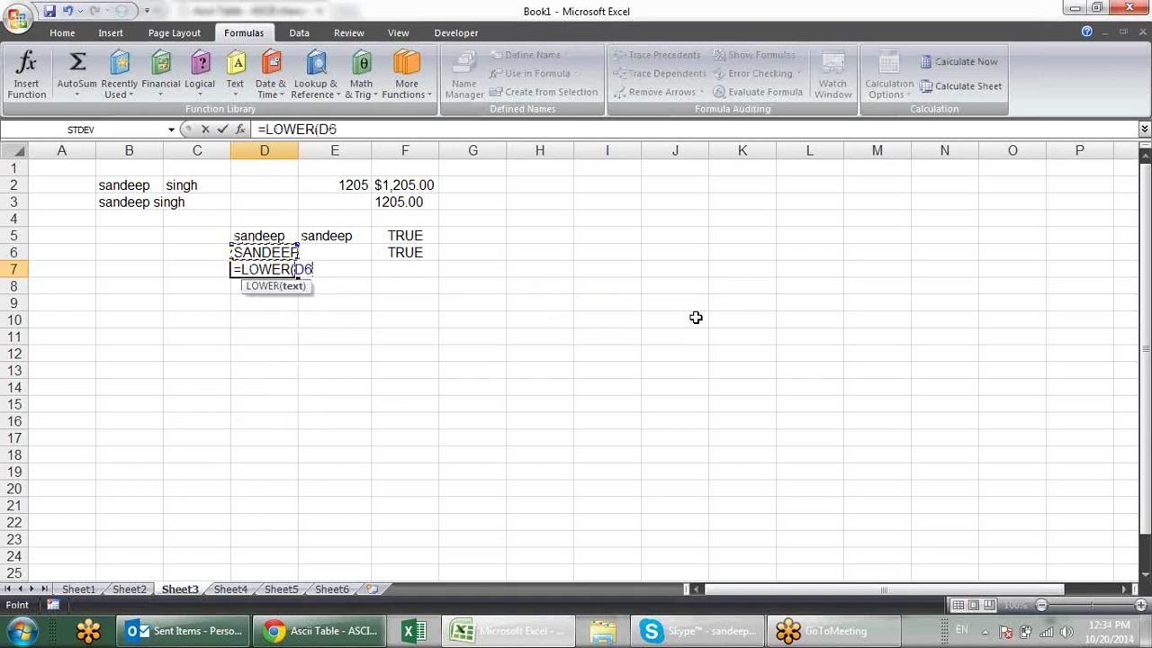
pyautogui.press('Return')
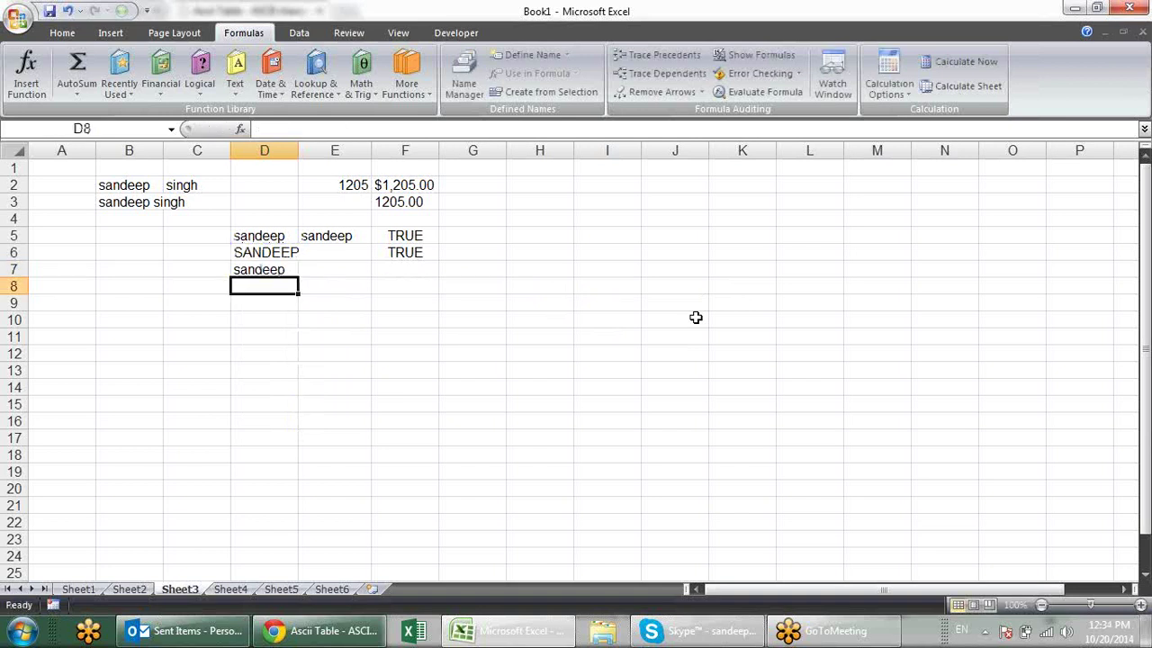
# Step: Enter =PROPER(D7) in D8 to show the name capitalised
pyautogui.write('=')
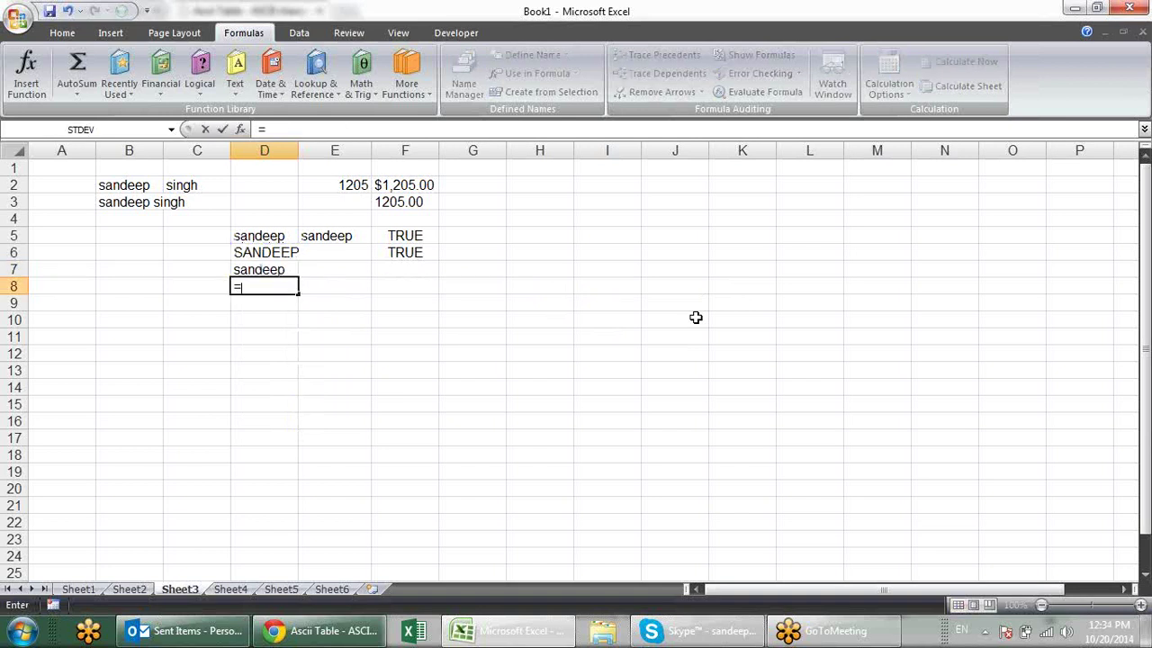
pyautogui.write('pro')
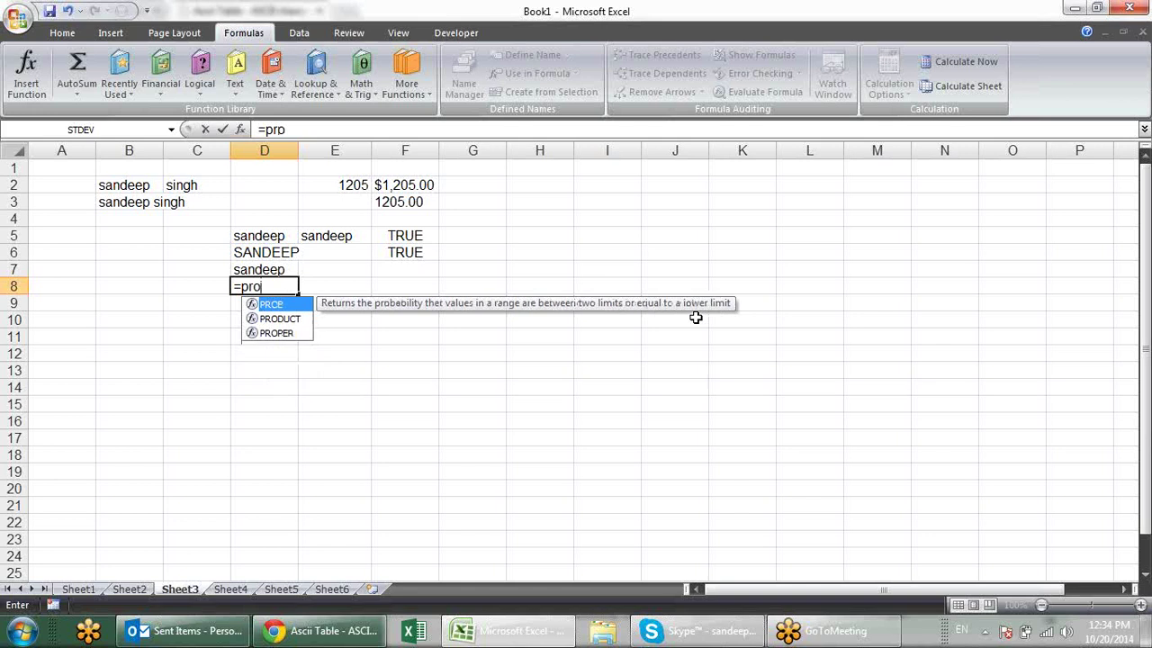
pyautogui.press('Down')
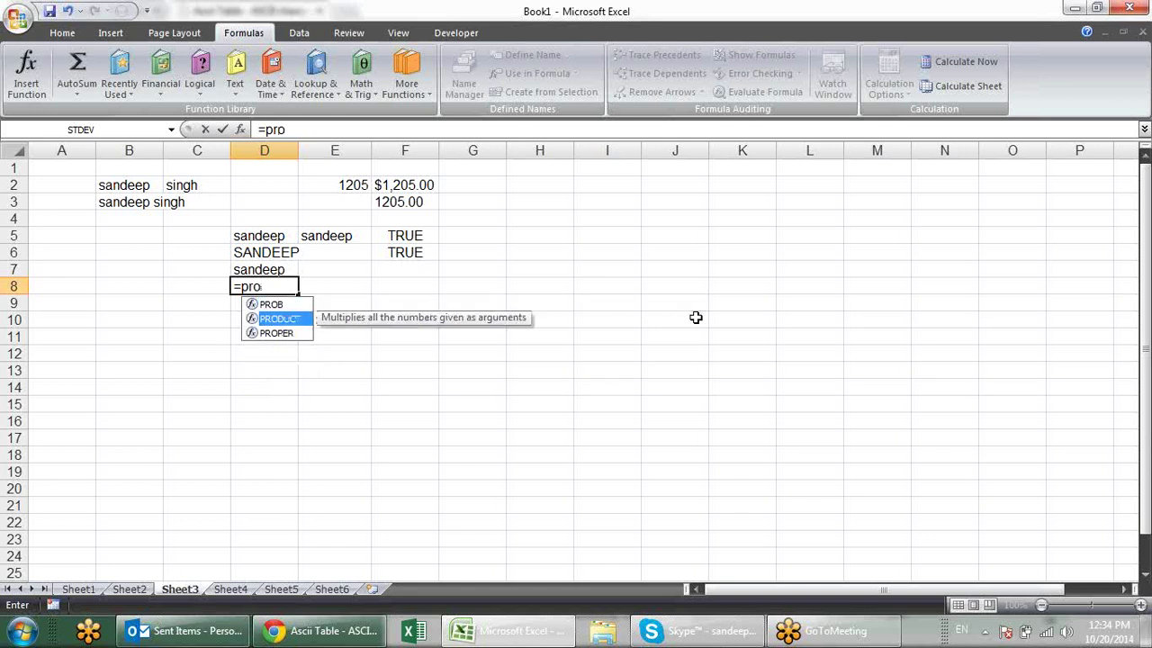
pyautogui.press('Down')
pyautogui.press('Tab')
pyautogui.press('Up')
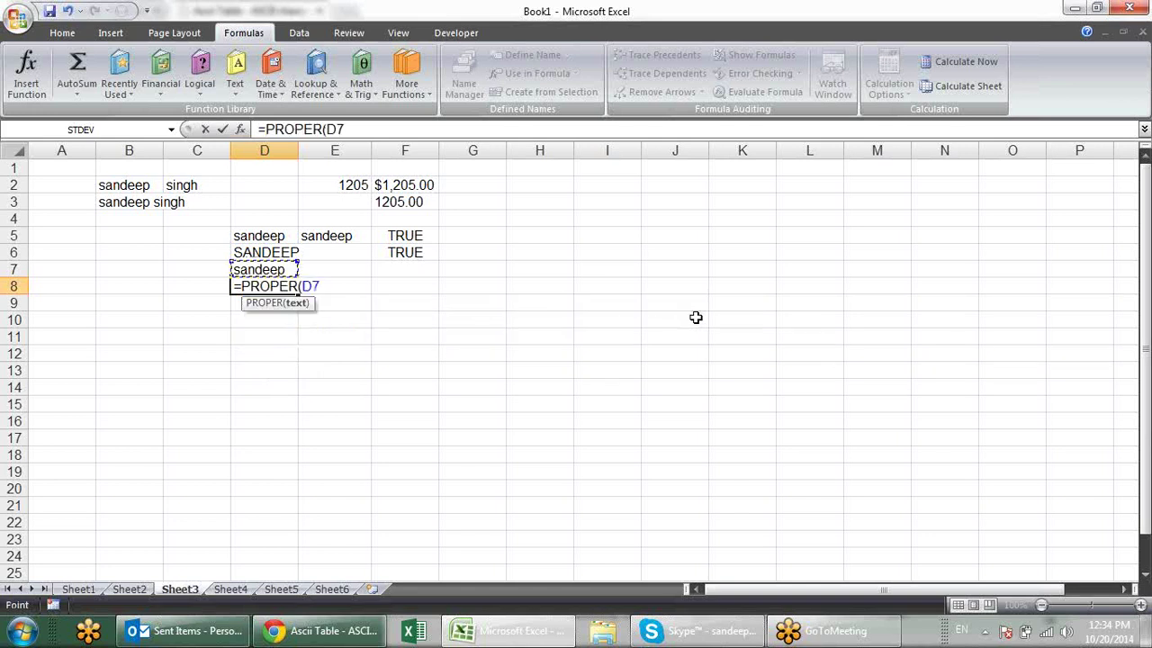
pyautogui.press('Return')
pyautogui.press('Down')
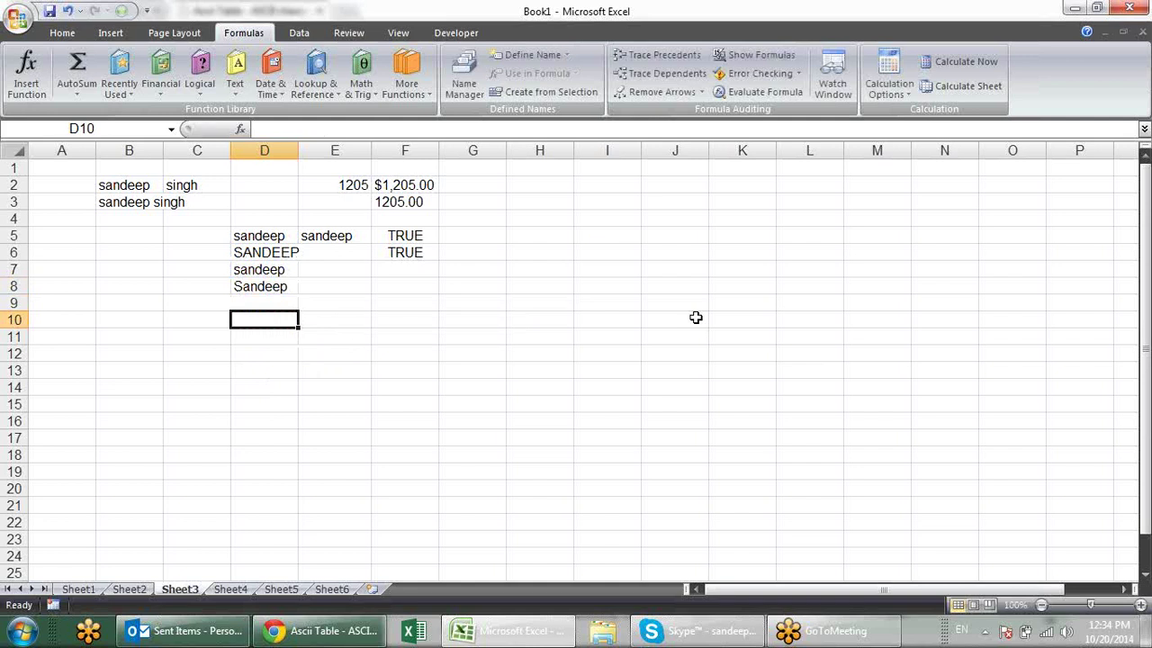
# Step: Widen column D and extend D5 to the full first name and surname
pyautogui.moveTo(298, 150); pyautogui.dragTo(379, 150)
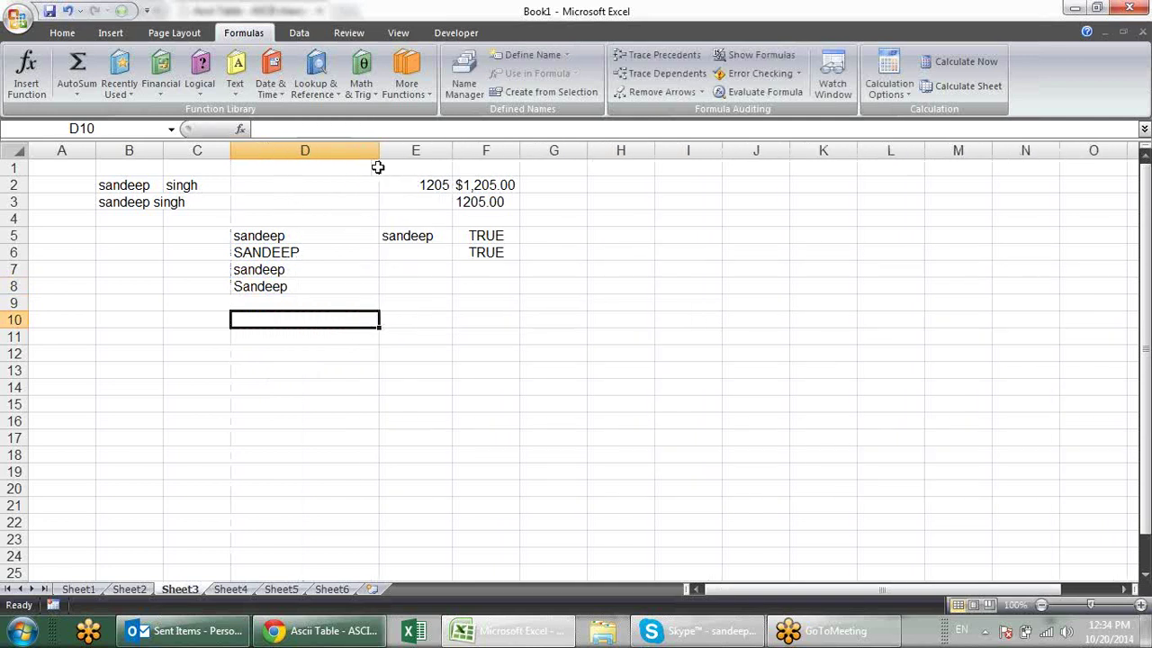
pyautogui.doubleClick(308, 261)
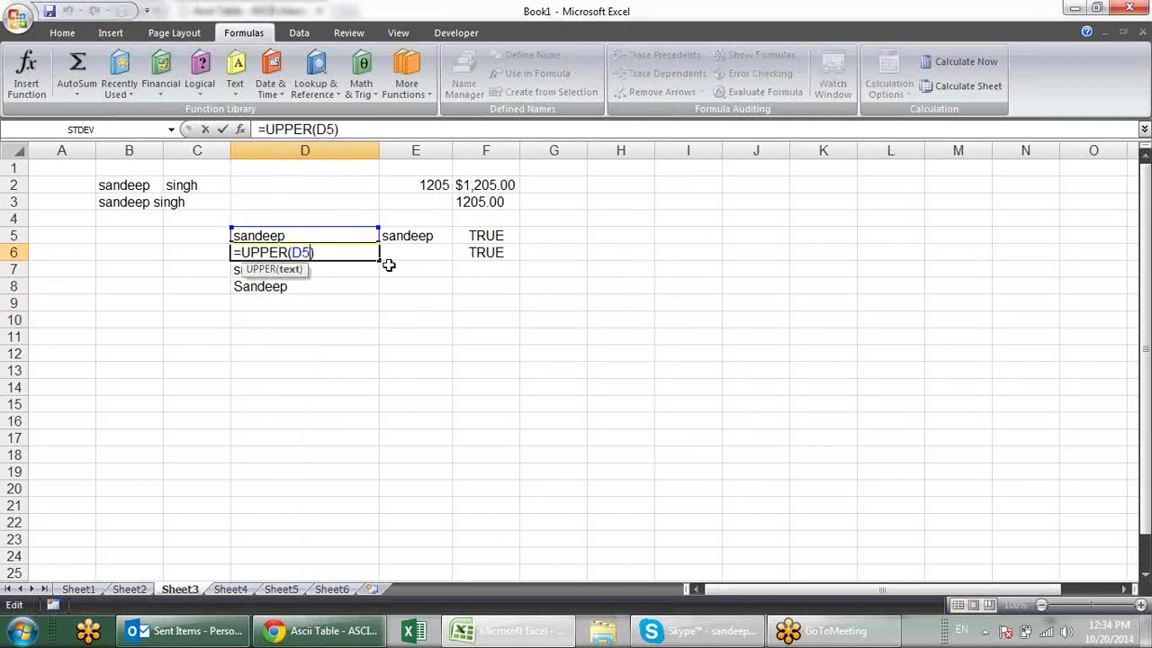
pyautogui.press('Escape')
pyautogui.doubleClick(330, 238)
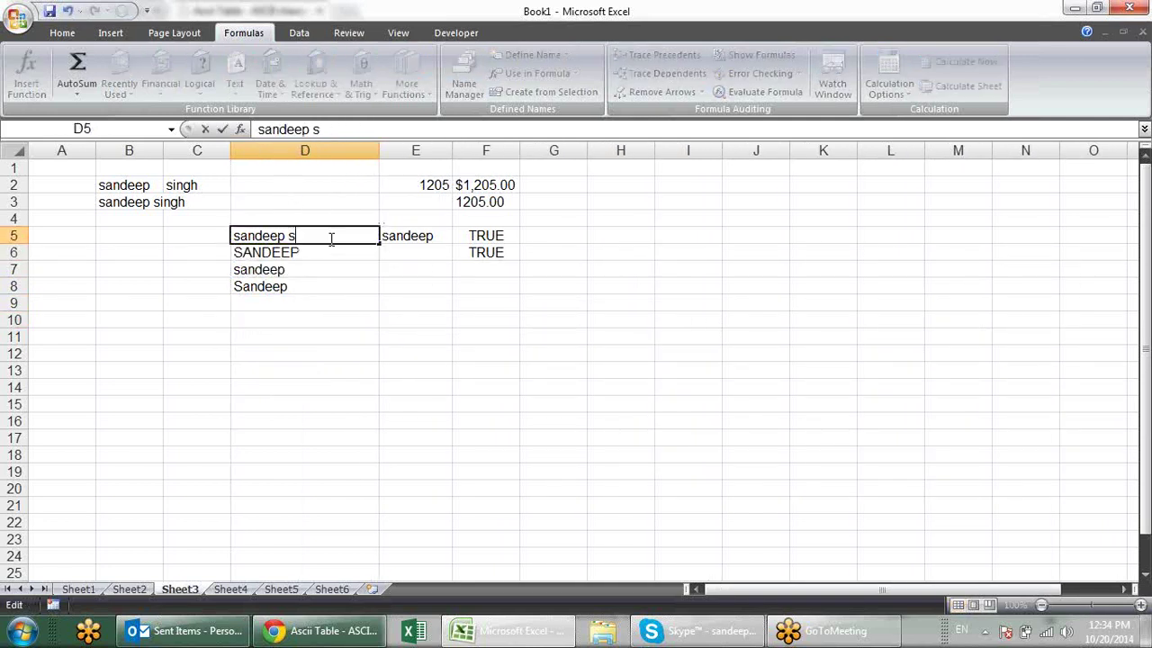
pyautogui.press('Return')
pyautogui.click(356, 319)
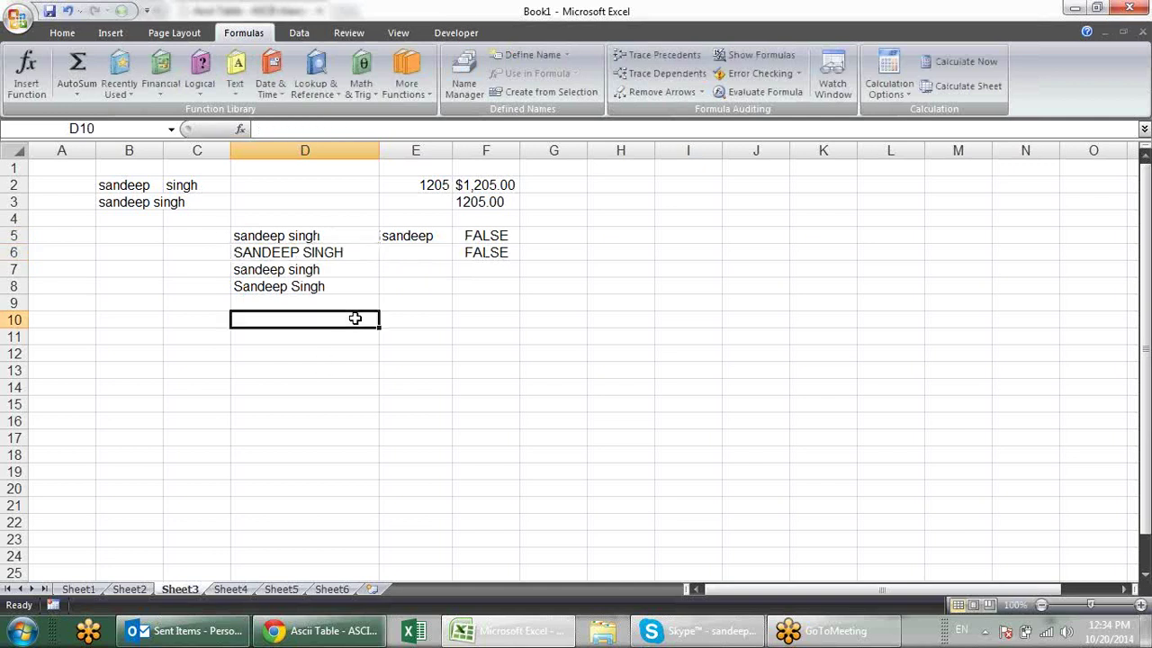
# Step: Inspect the UPPER, LOWER and PROPER formulas in D6–D8 showing the full name in three cases
pyautogui.click(324, 248)
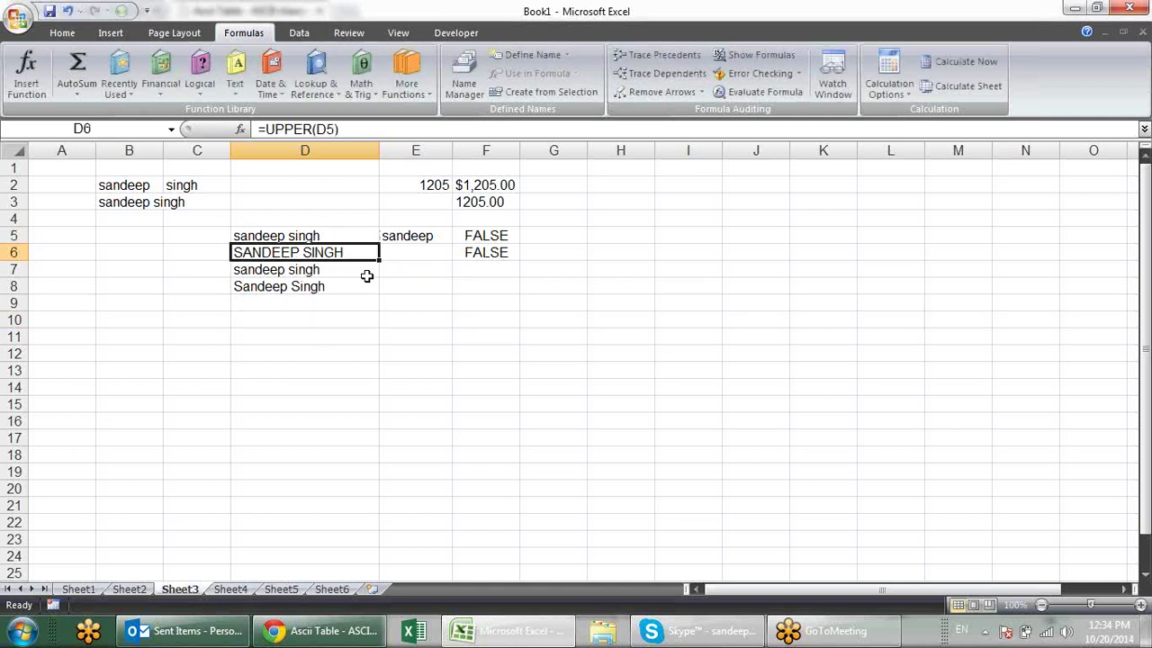
pyautogui.click(256, 269)
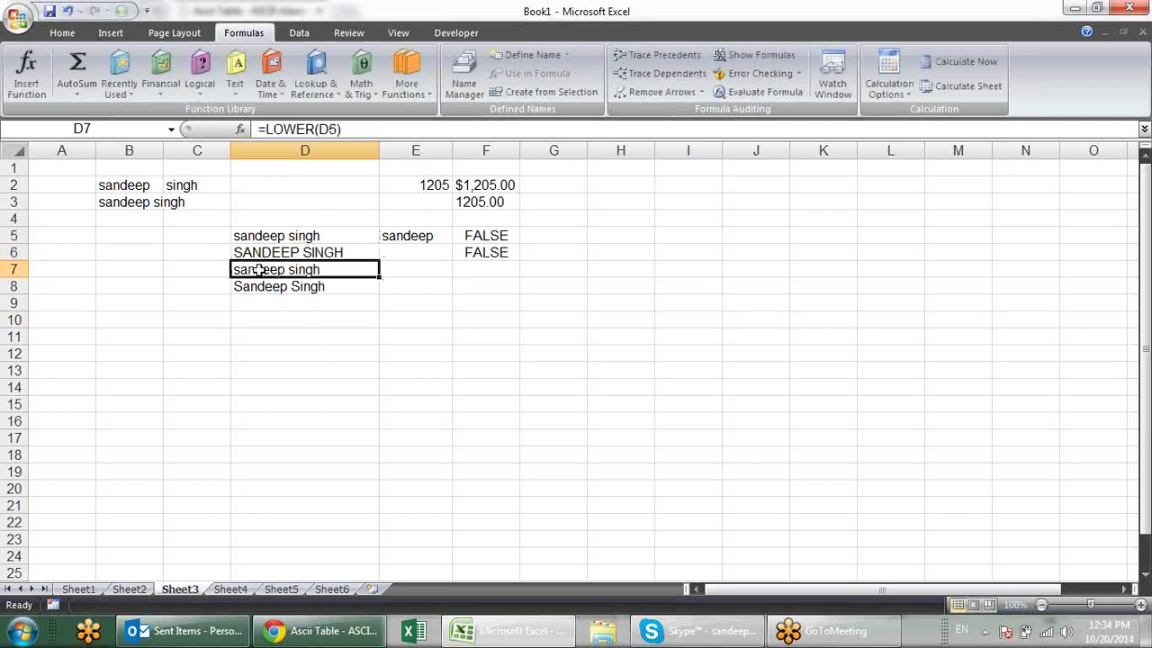
pyautogui.click(340, 284)
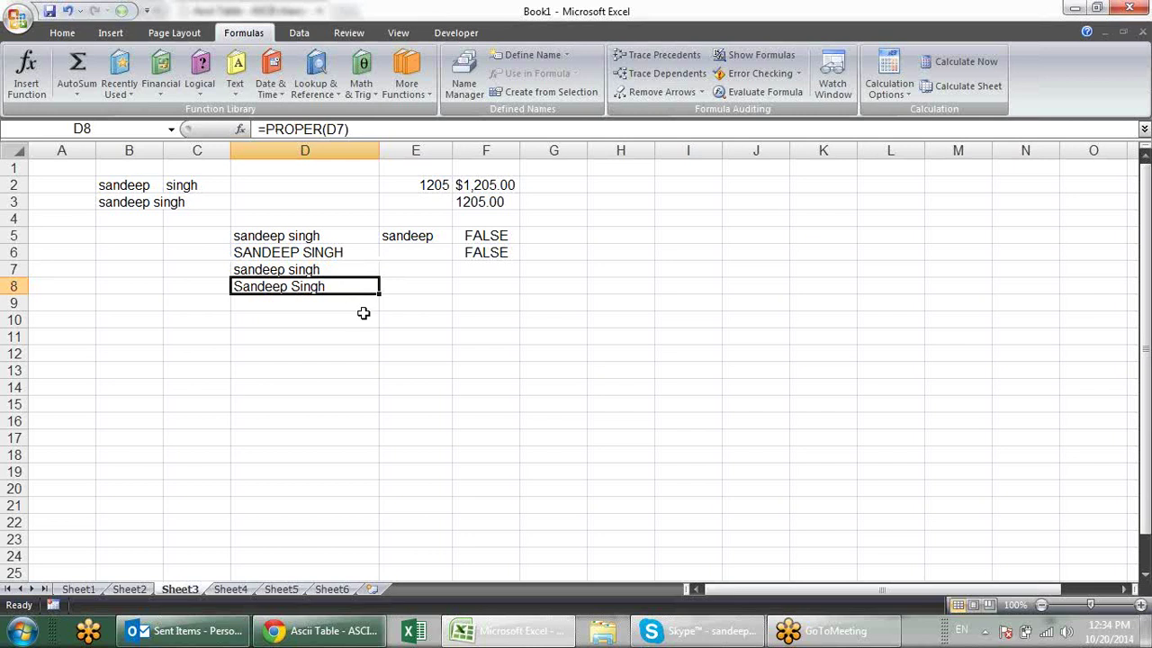
pyautogui.click(345, 254)
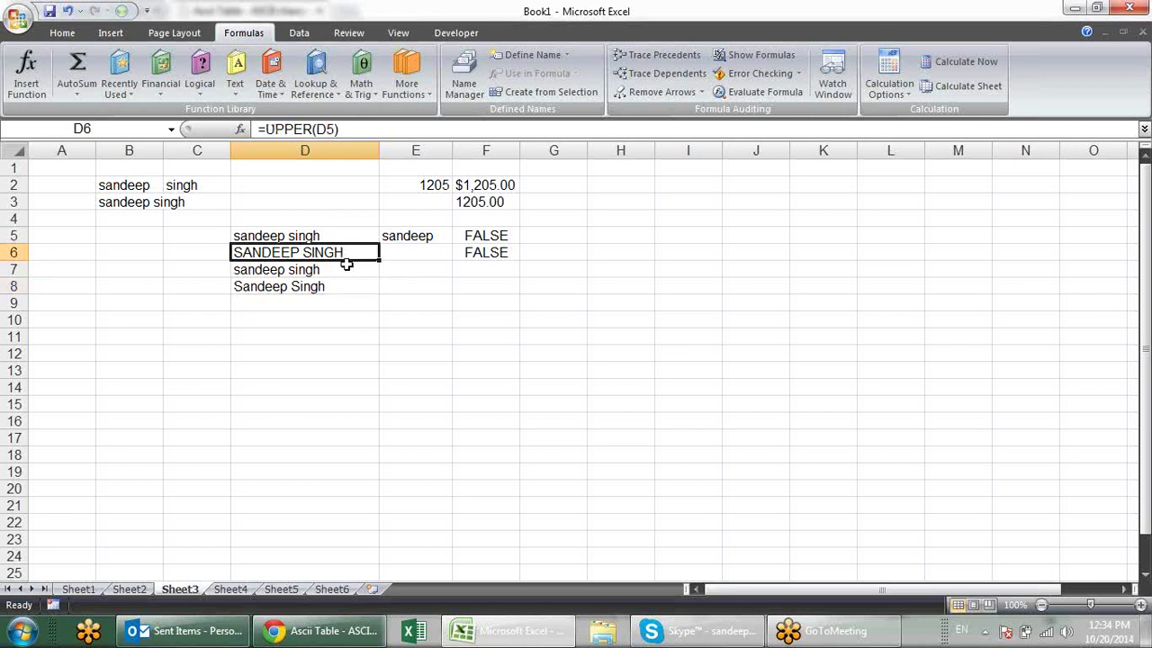
pyautogui.click(348, 272)
pyautogui.click(348, 288)
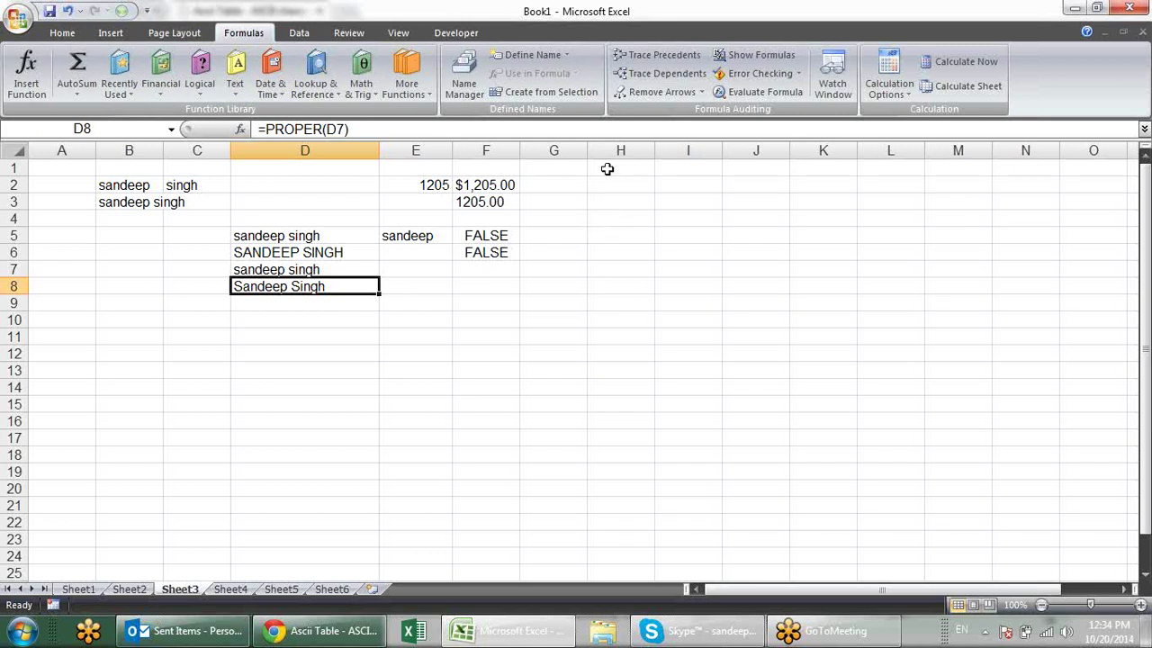
pyautogui.click(593, 204)
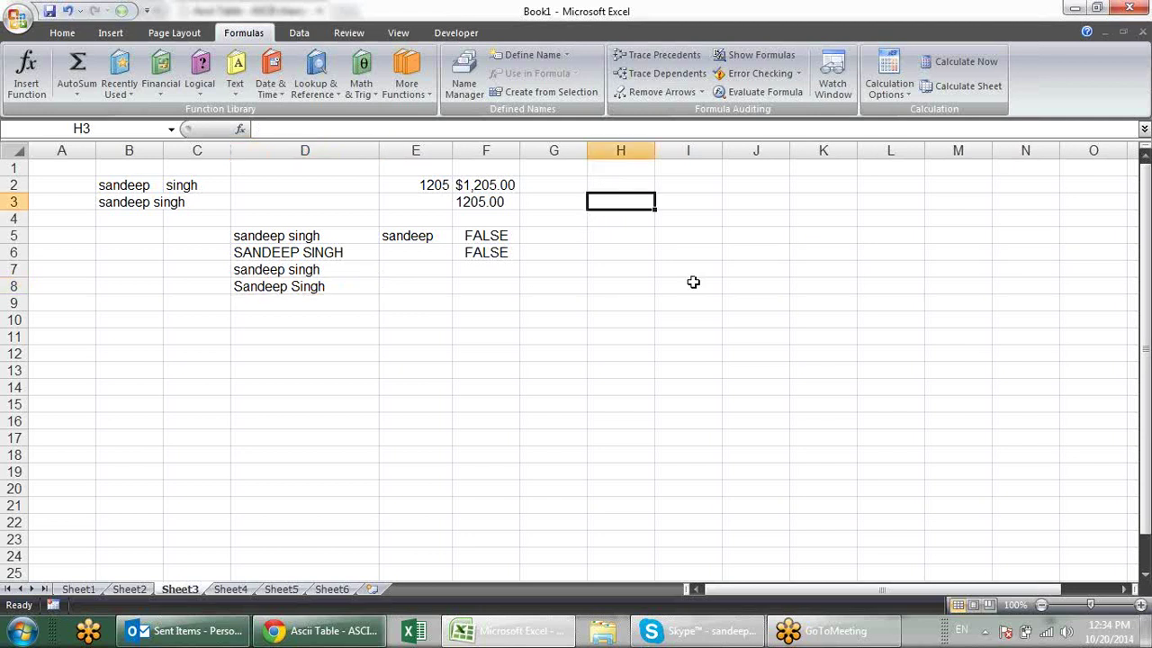
# Step: Enter the word himalya in H3 and move to I3 beside it
pyautogui.write('him')
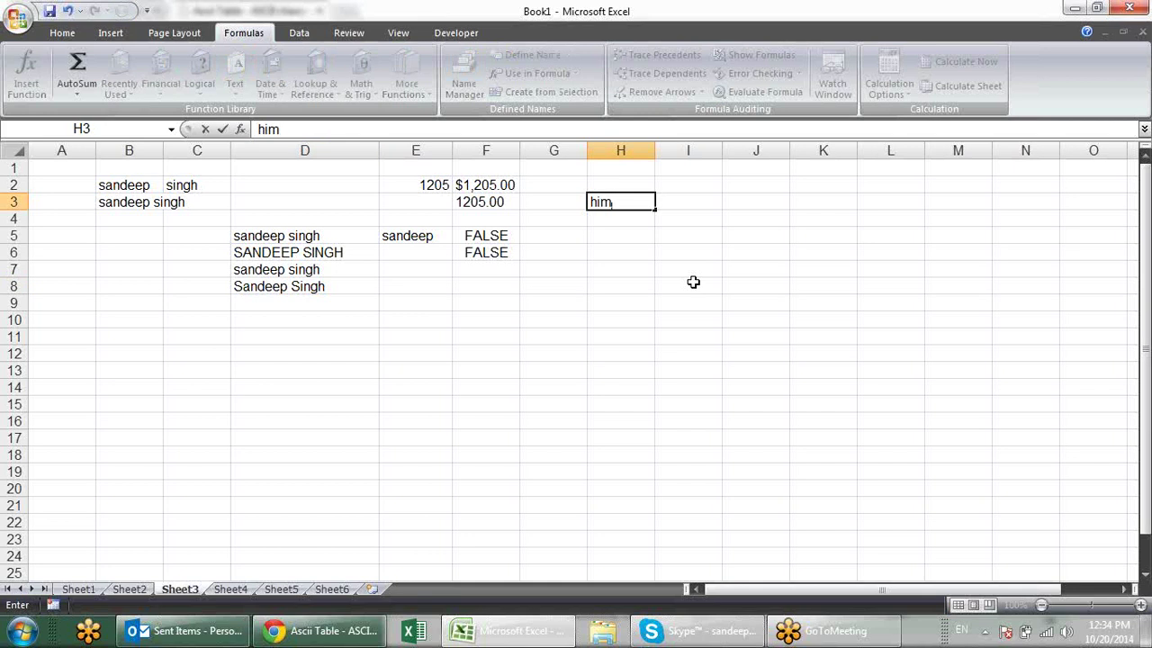
pyautogui.write('alya')
pyautogui.press('Return')
pyautogui.press('Up')
pyautogui.press('Right')
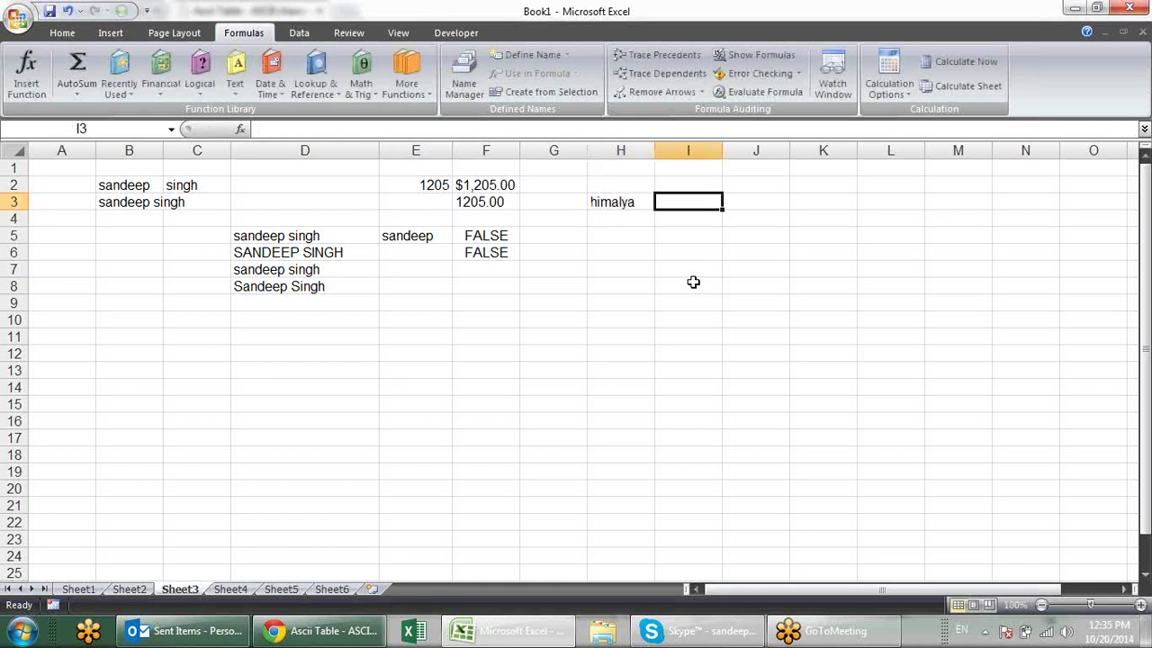
# Step: Enter =REPLACE(H3,2,1,"o") in I3 so it shows homalya
pyautogui.write('=rep')
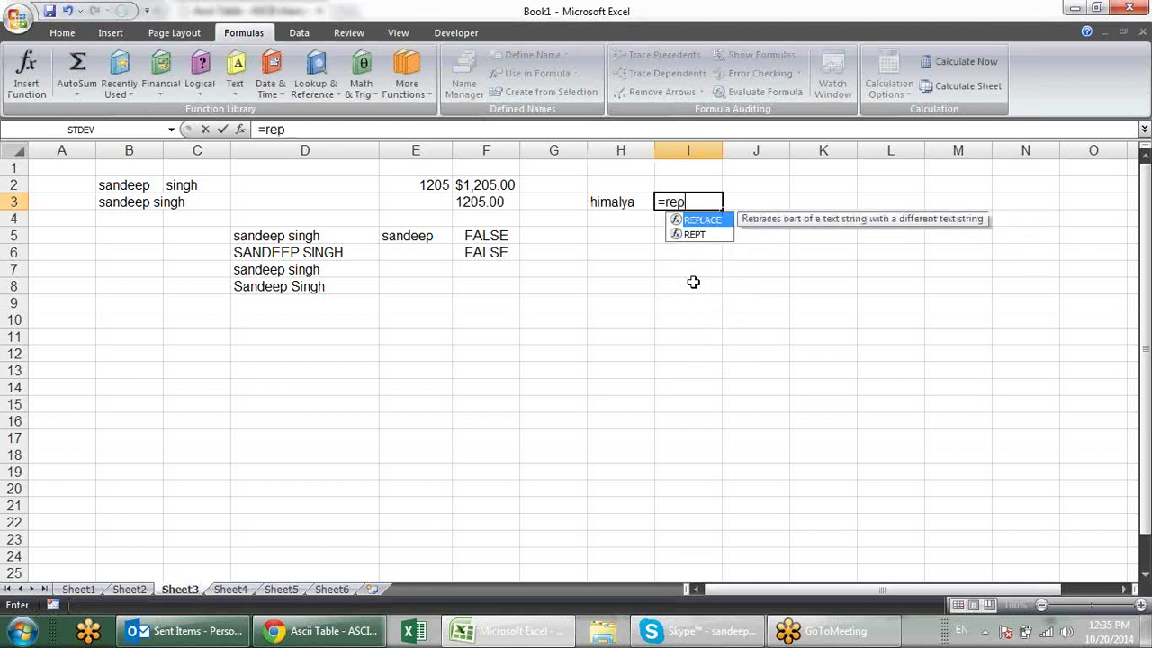
pyautogui.press('Tab')
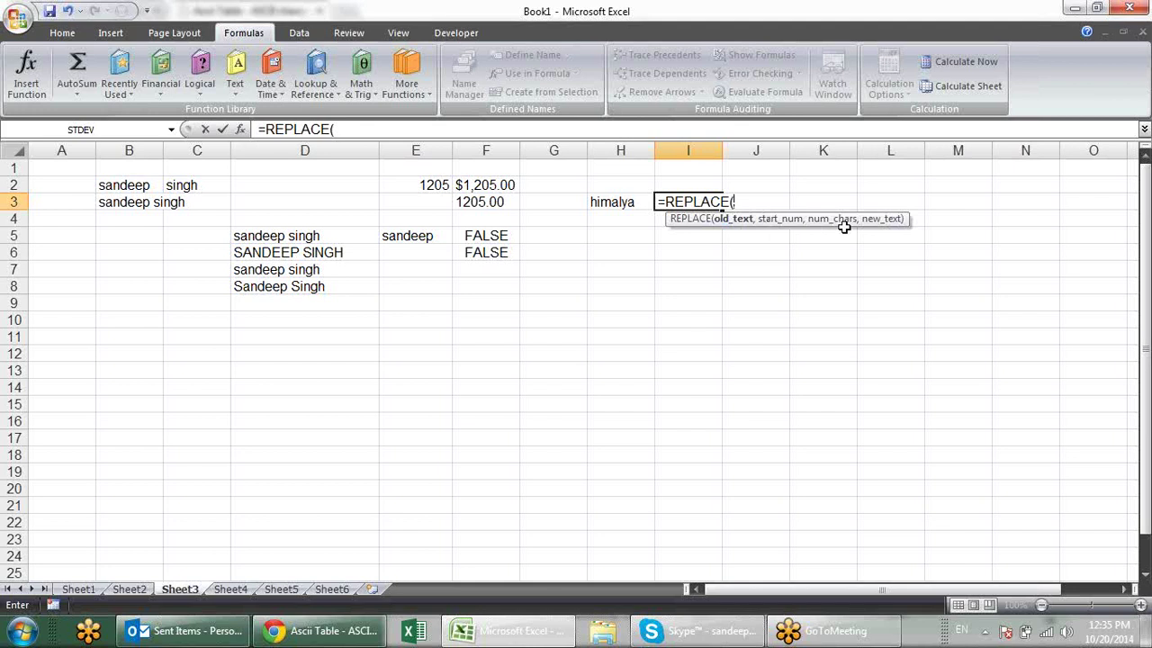
pyautogui.click(597, 200)
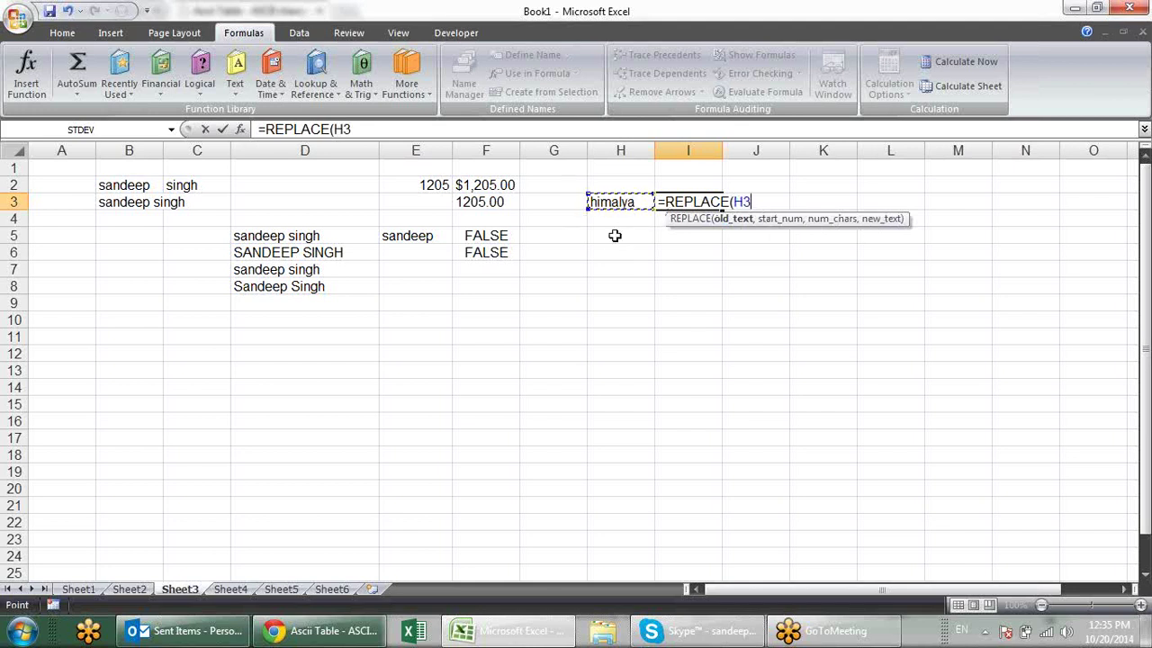
pyautogui.write(',2')
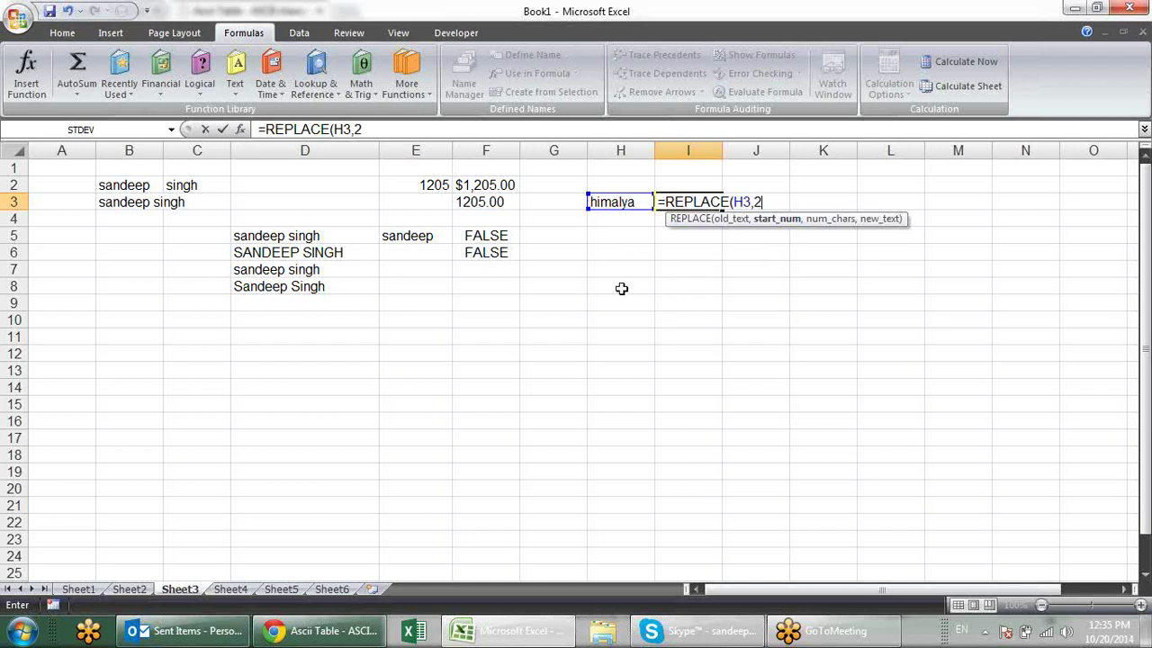
pyautogui.write(',1')
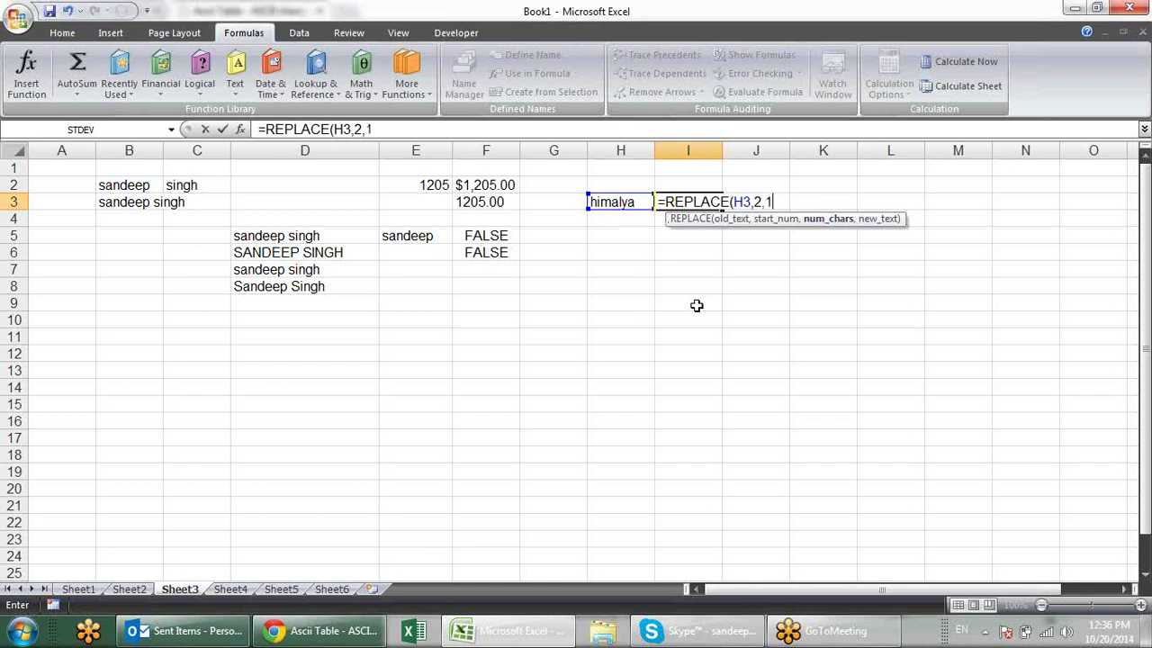
pyautogui.write(',"om')
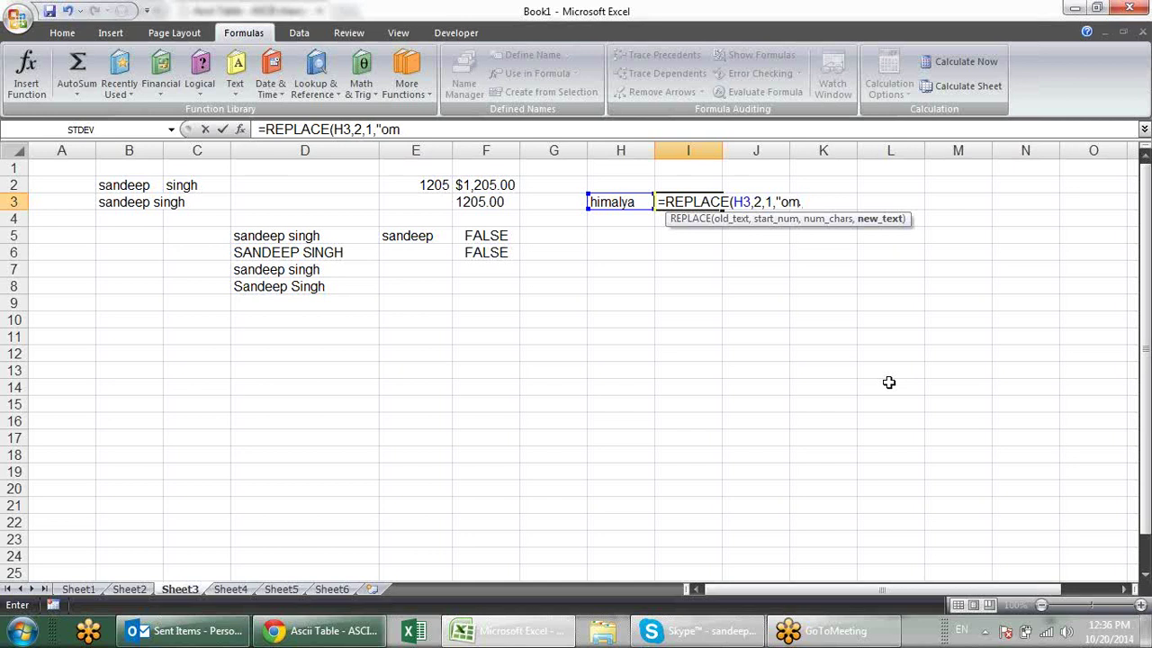
pyautogui.press('BackSpace')
pyautogui.write('")')
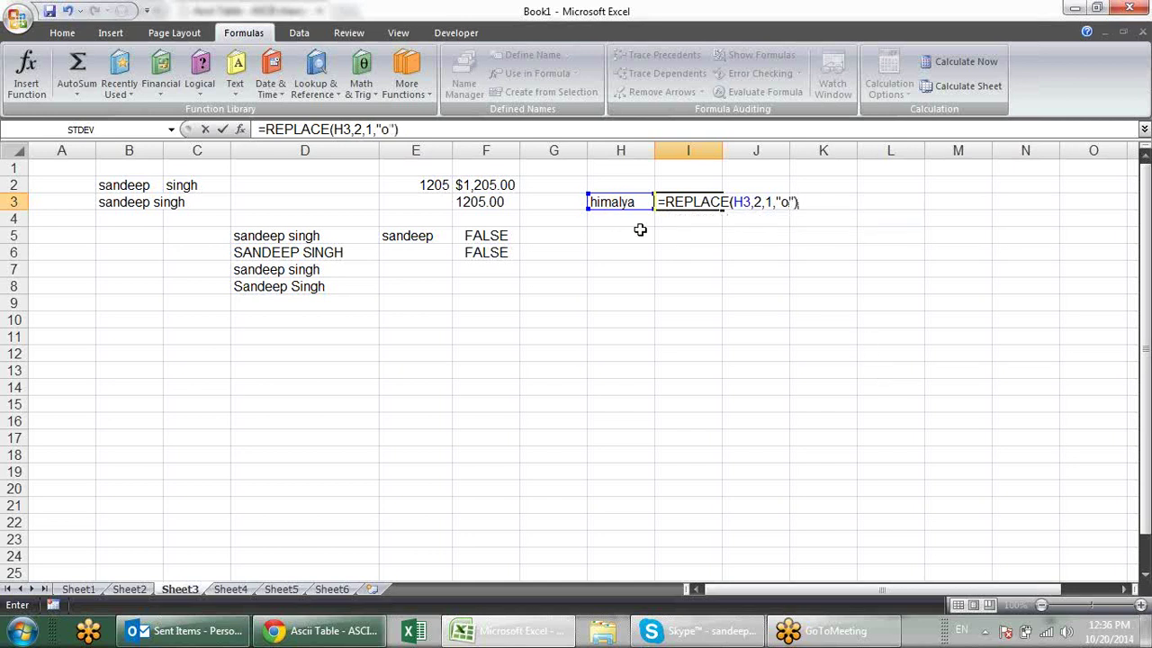
pyautogui.press('Return')
pyautogui.click(662, 200)
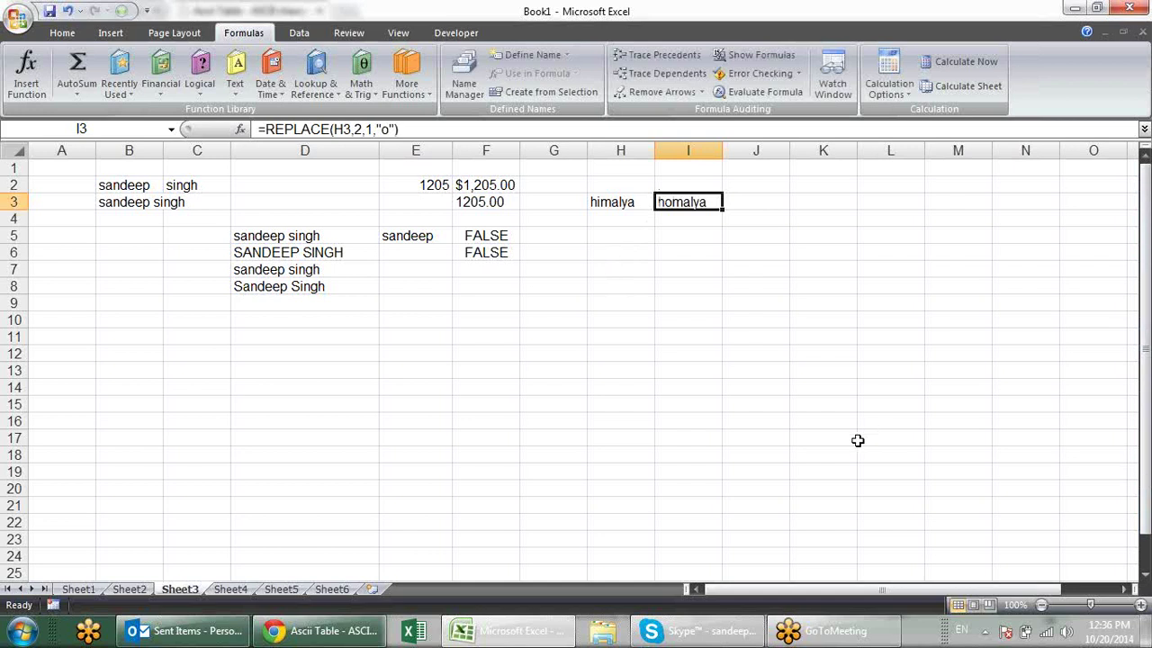
pyautogui.click(682, 217)
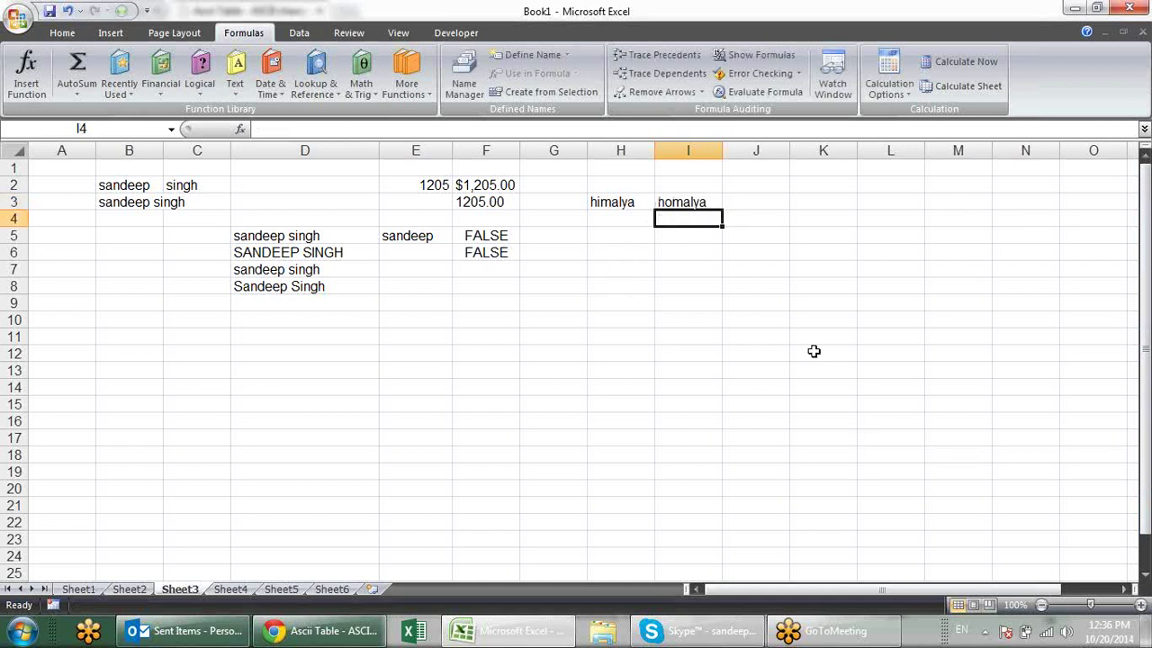
# Step: Enter a SUBSTITUTE formula in I4 that swaps i for o in H3
pyautogui.write('=s')
pyautogui.write('u')
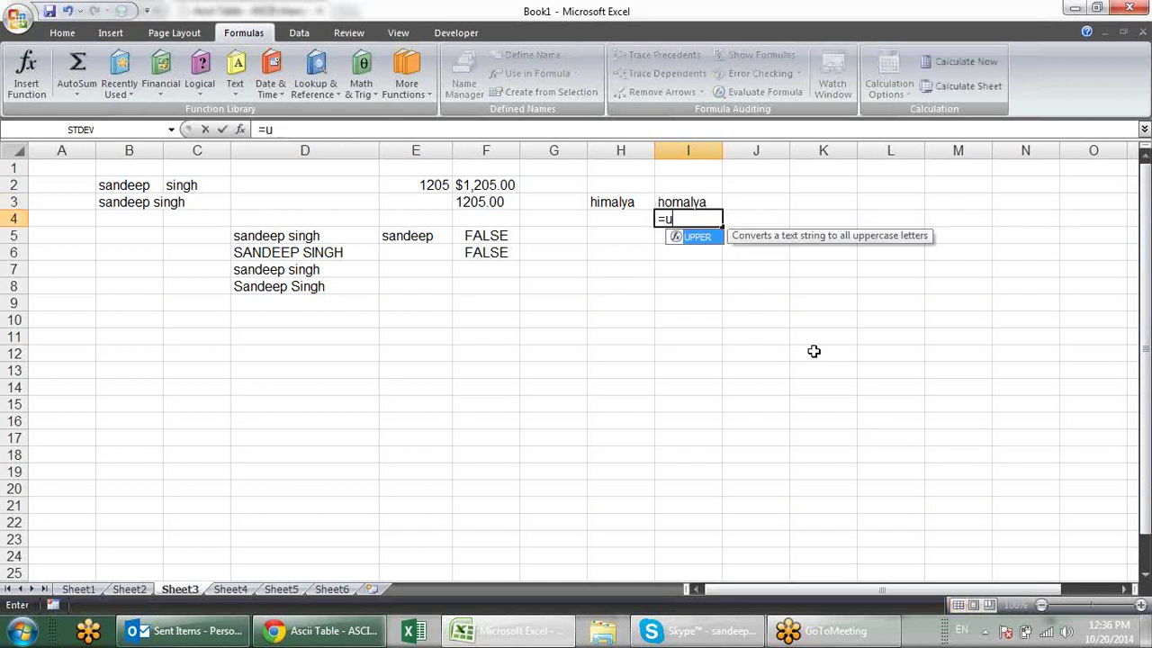
pyautogui.press('BackSpace')
pyautogui.write('su')
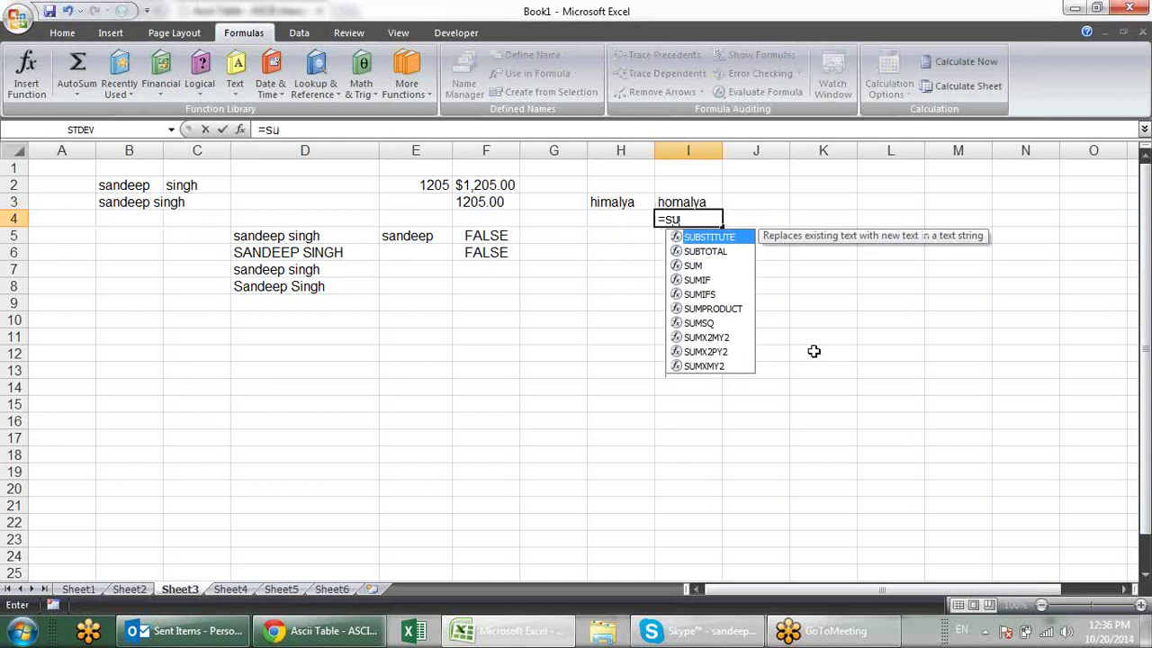
pyautogui.press('Tab')
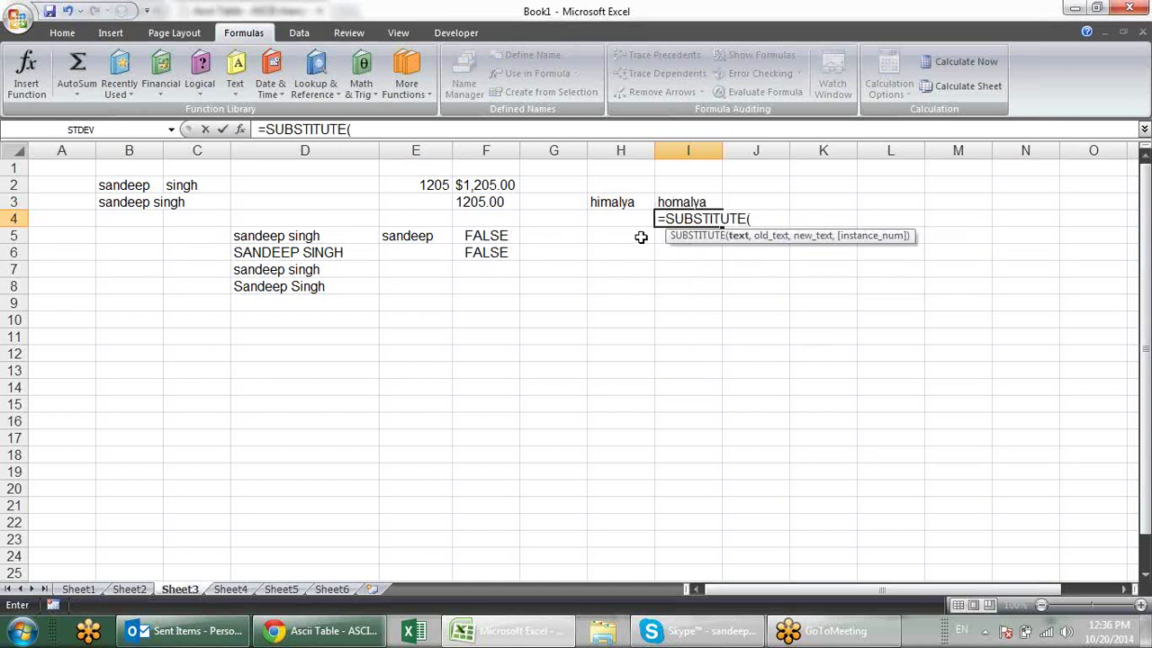
pyautogui.click(629, 206)
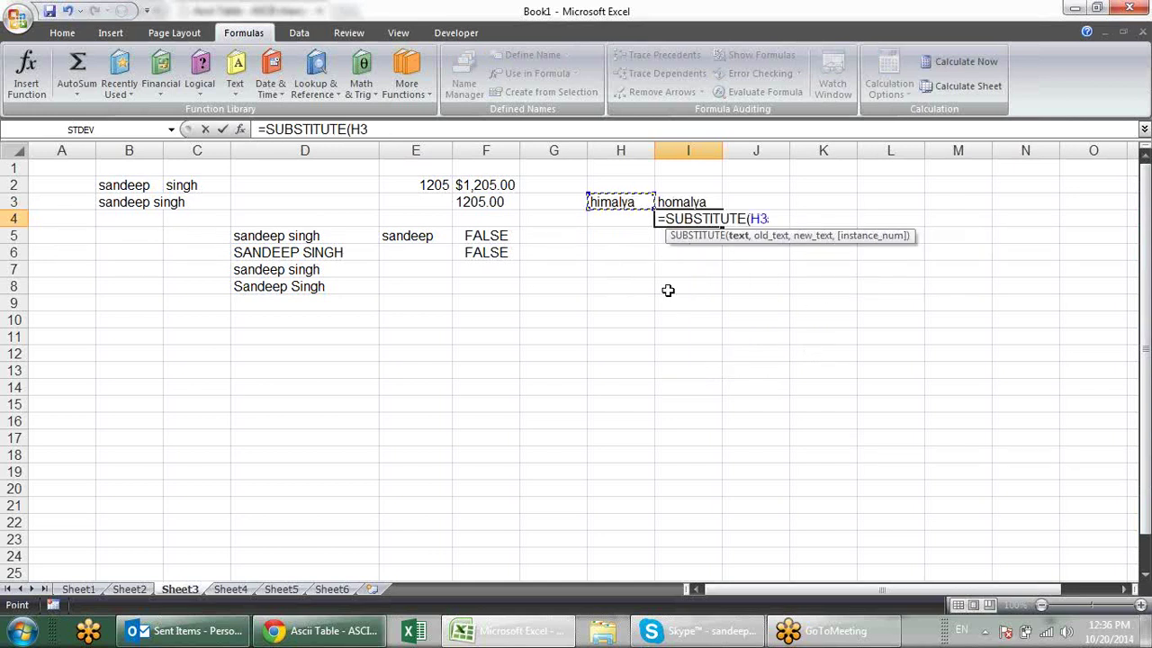
pyautogui.write(',')
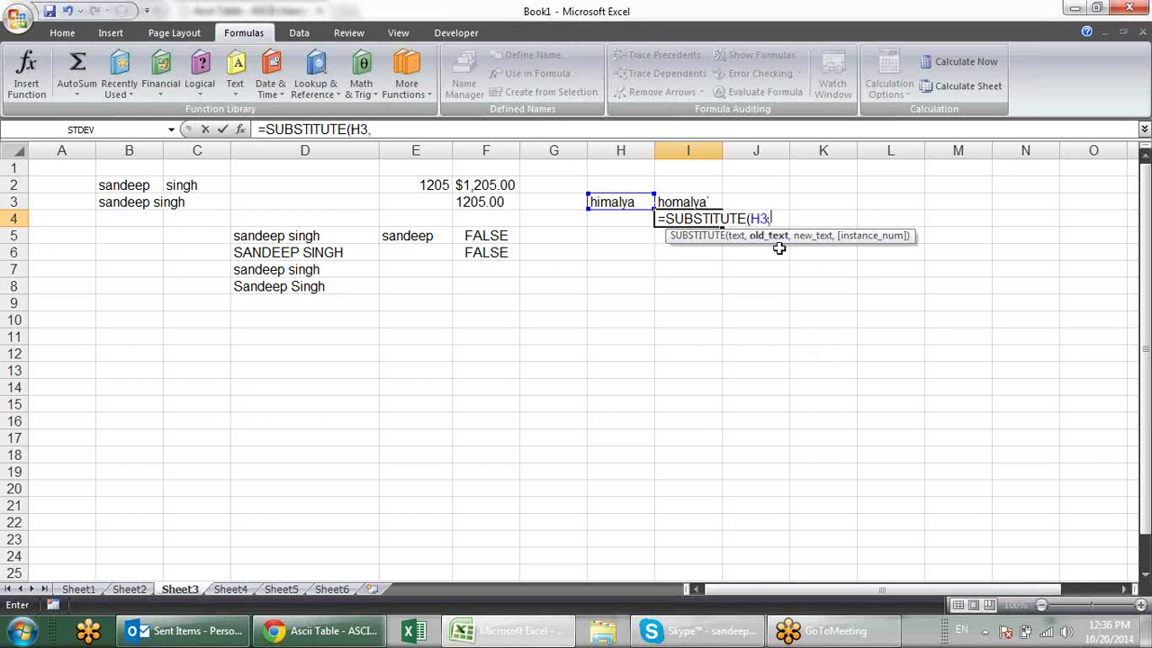
pyautogui.write('"l"')
pyautogui.press('BackSpace')
pyautogui.press('BackSpace')
pyautogui.write('i"')
pyautogui.write(',"')
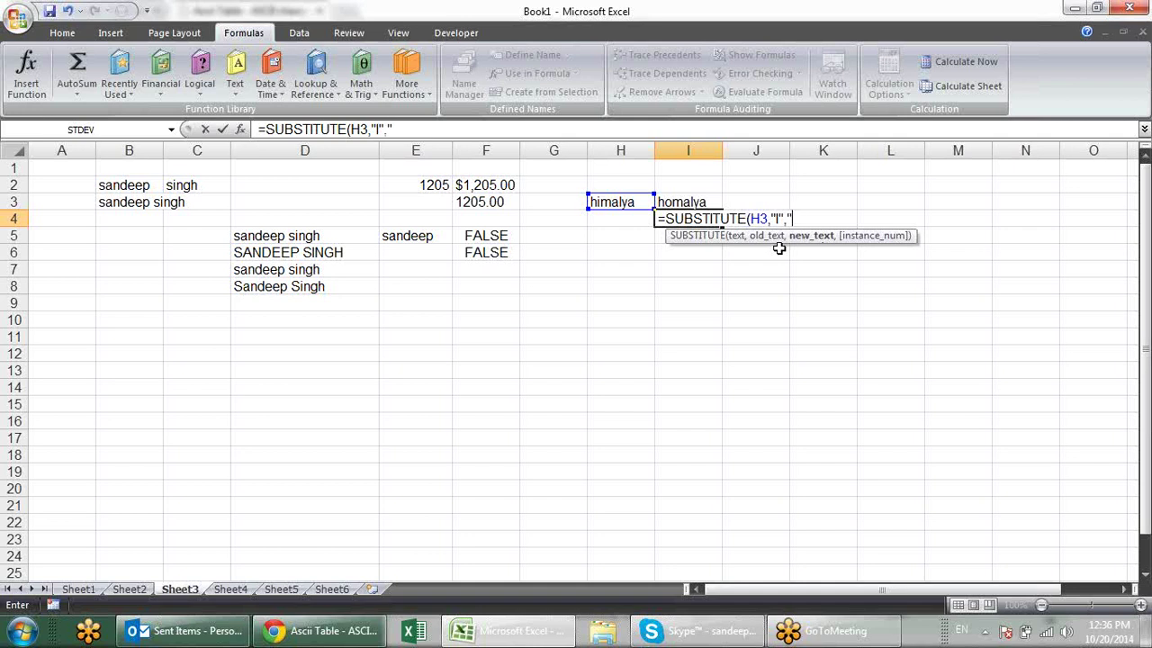
pyautogui.write('o"')
pyautogui.write(')')
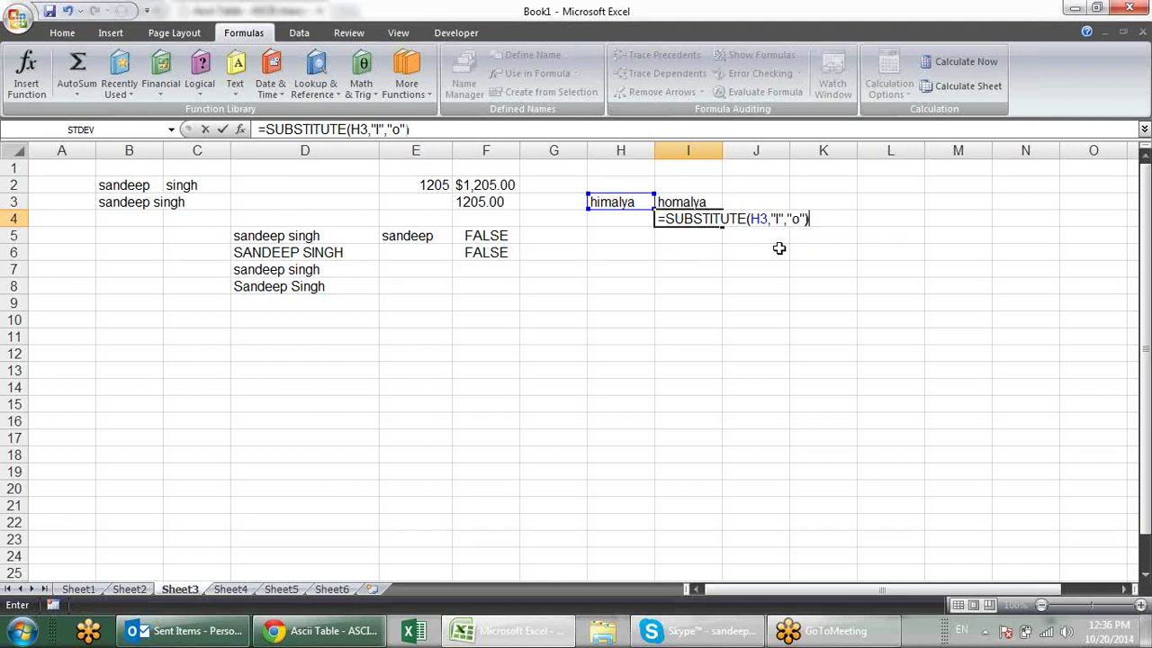
pyautogui.press('Return')
# Step: Correct I4's old_text argument so it reads =SUBSTITUTE(H3,"i","o")
pyautogui.press('Up')
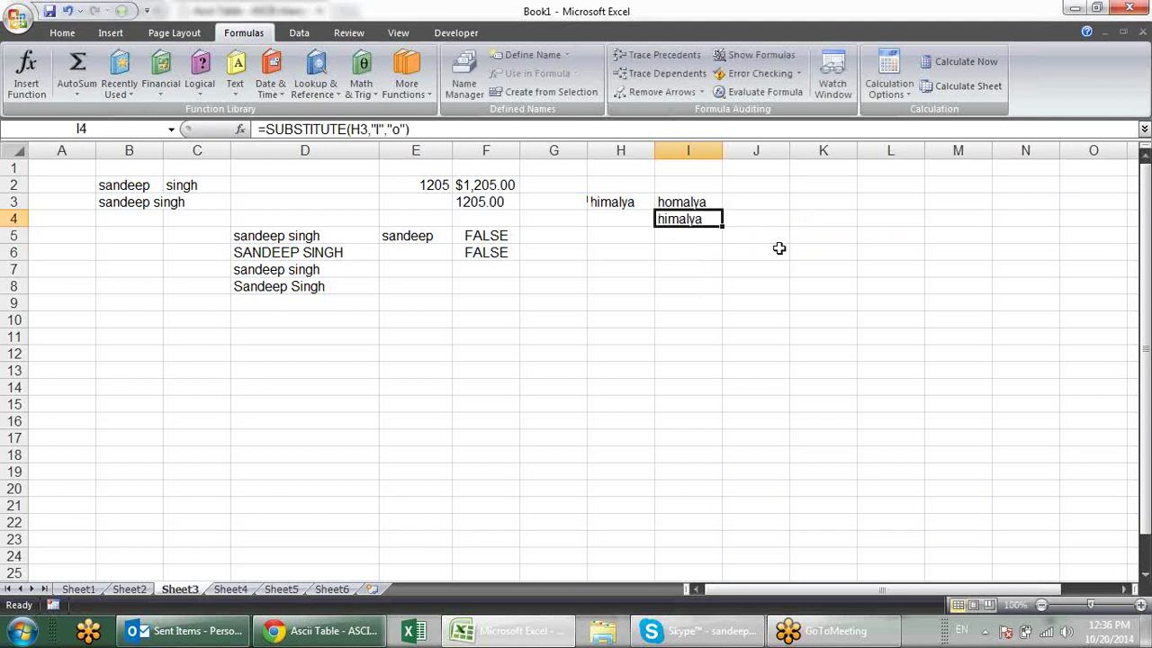
pyautogui.press('F2')
pyautogui.press('Left')
pyautogui.press('Left')
pyautogui.press('Left')
pyautogui.press('Left')
pyautogui.press('Left')
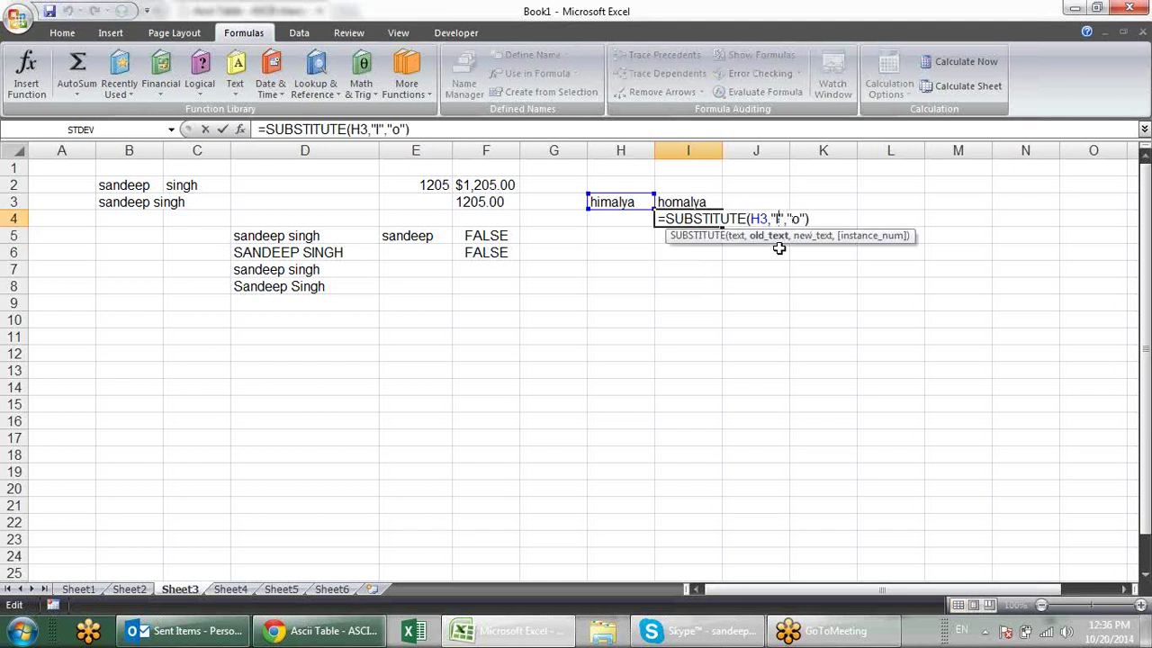
pyautogui.press('BackSpace')
pyautogui.write('i')
pyautogui.press('Return')
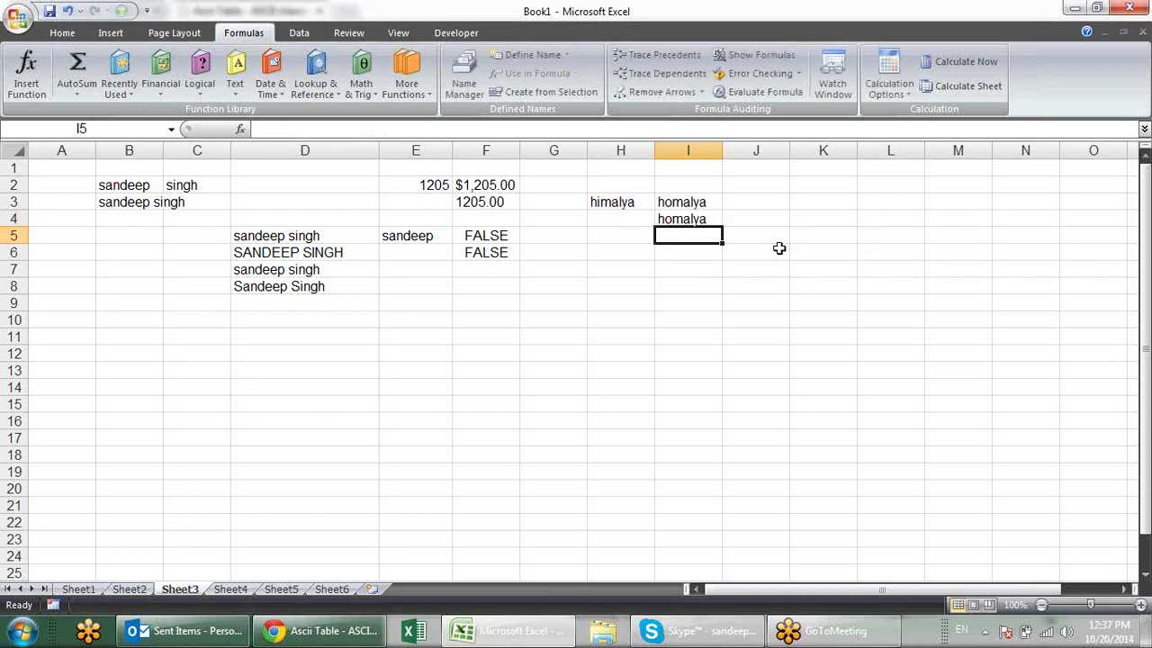
# Step: Change I4's old_text argument from "i" to "a", giving =SUBSTITUTE(H3,"a","o")
pyautogui.press('Up')
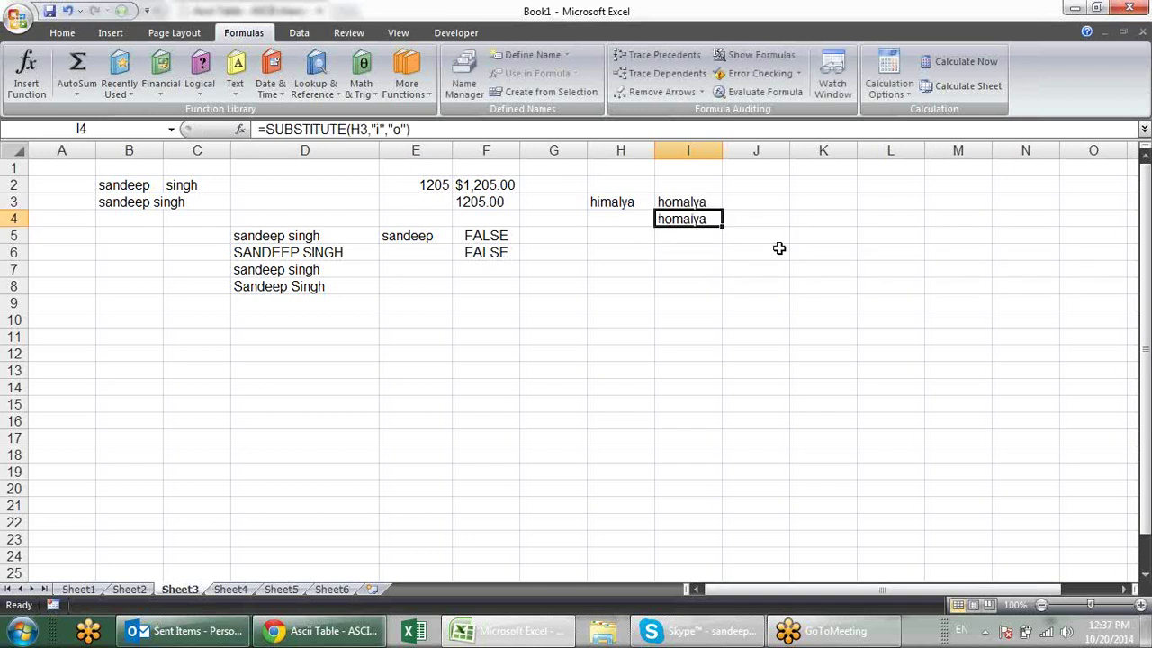
pyautogui.press('F2')
pyautogui.press('Left')
pyautogui.press('Left')
pyautogui.press('Left')
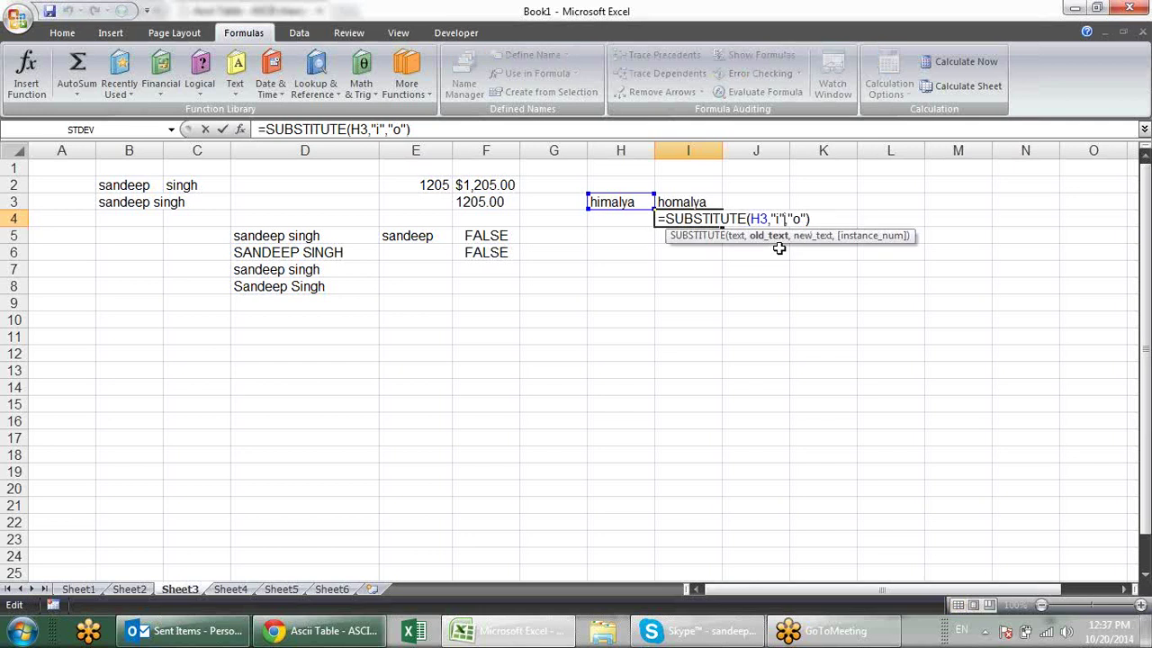
pyautogui.press('BackSpace')
pyautogui.write('a')
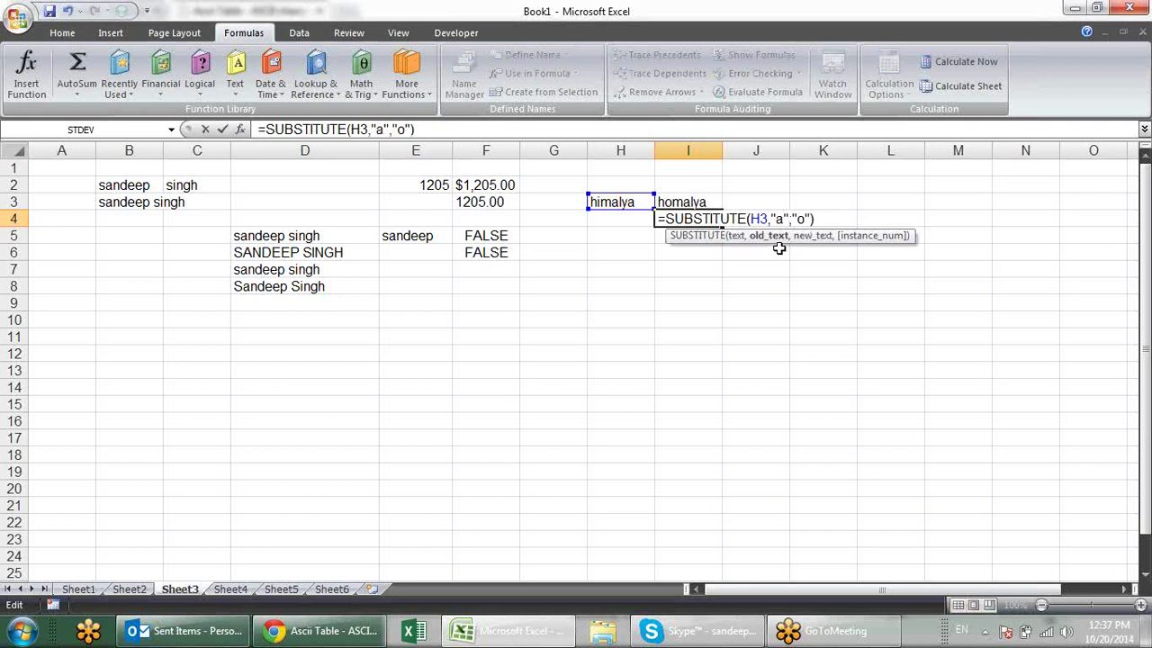
pyautogui.press('Return')
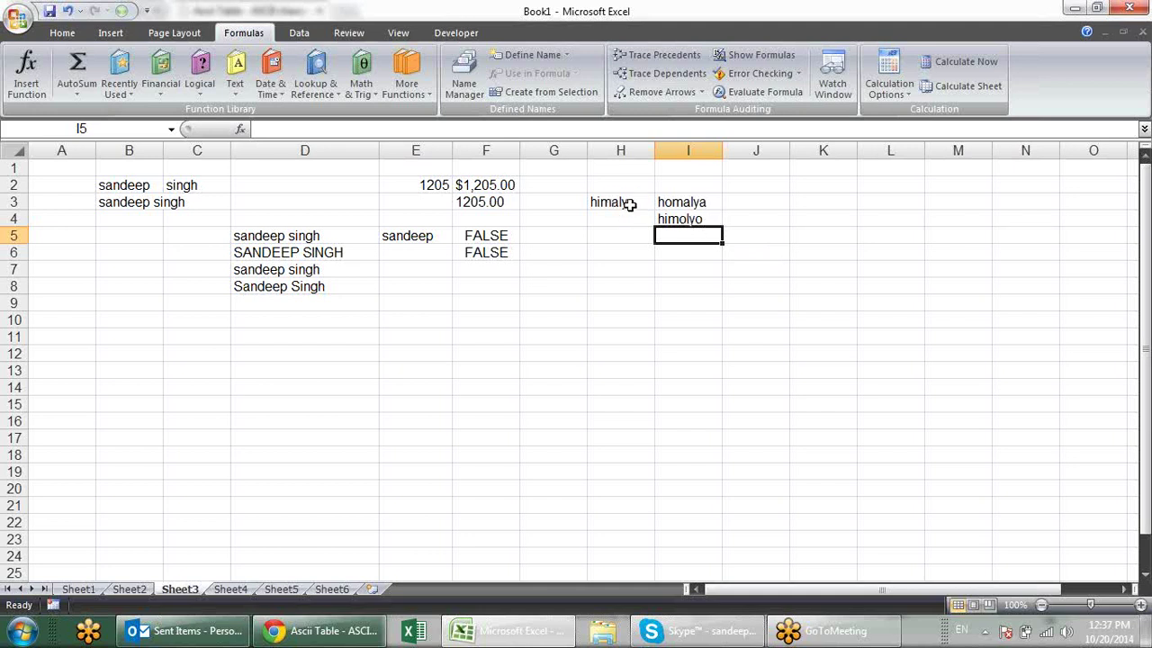
# Step: Add instance number 2 to I4's SUBSTITUTE so only the second a changes
pyautogui.click(706, 220)
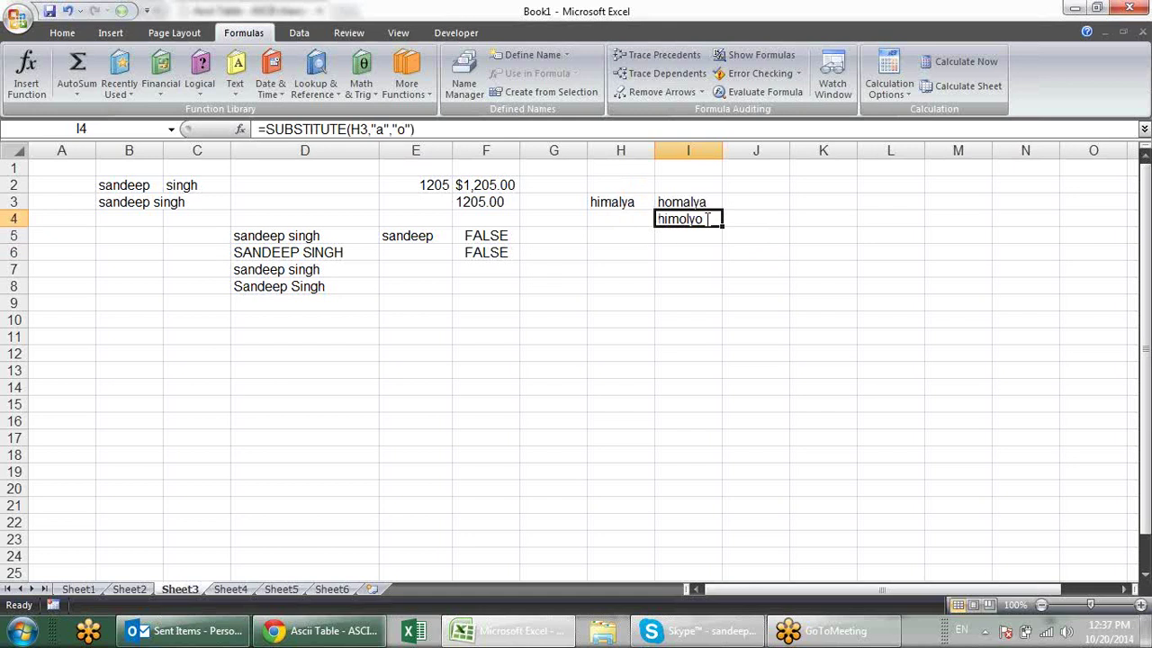
pyautogui.doubleClick(704, 219)
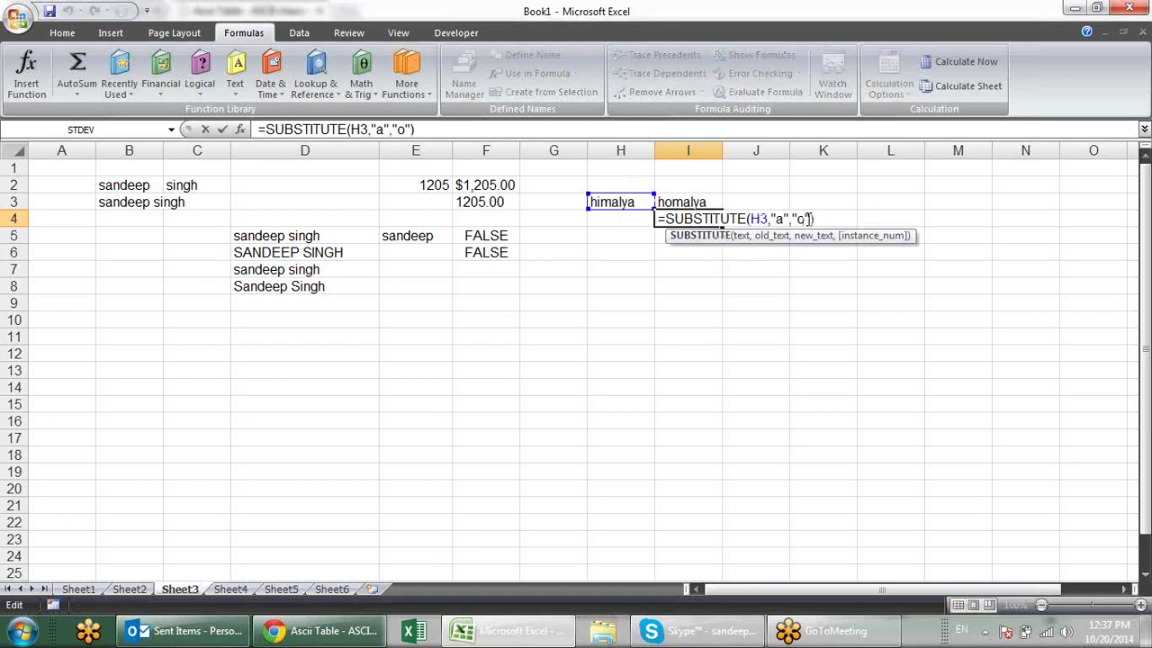
pyautogui.click(805, 219)
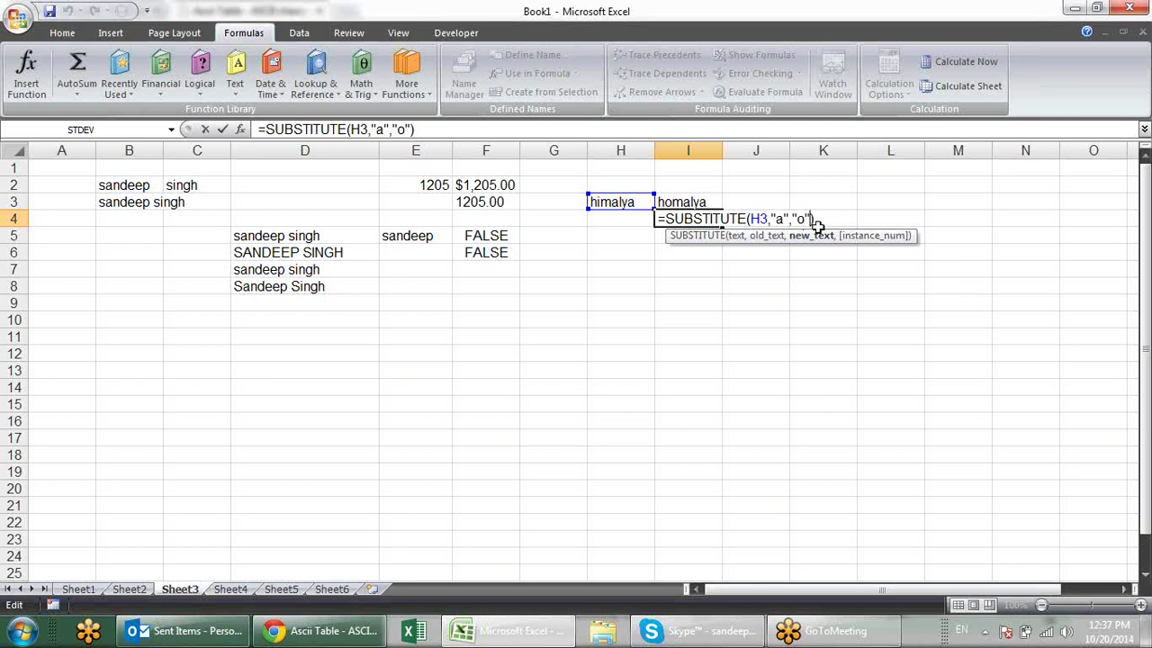
pyautogui.write(',')
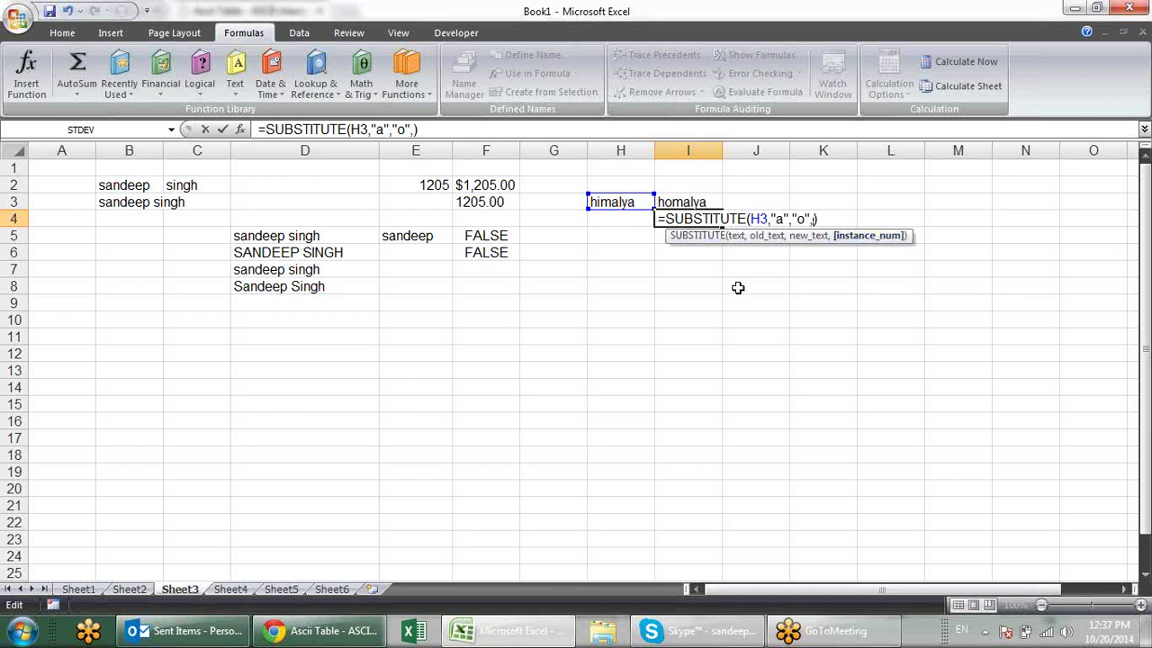
pyautogui.write('21')
pyautogui.press('BackSpace')
pyautogui.press('Return')
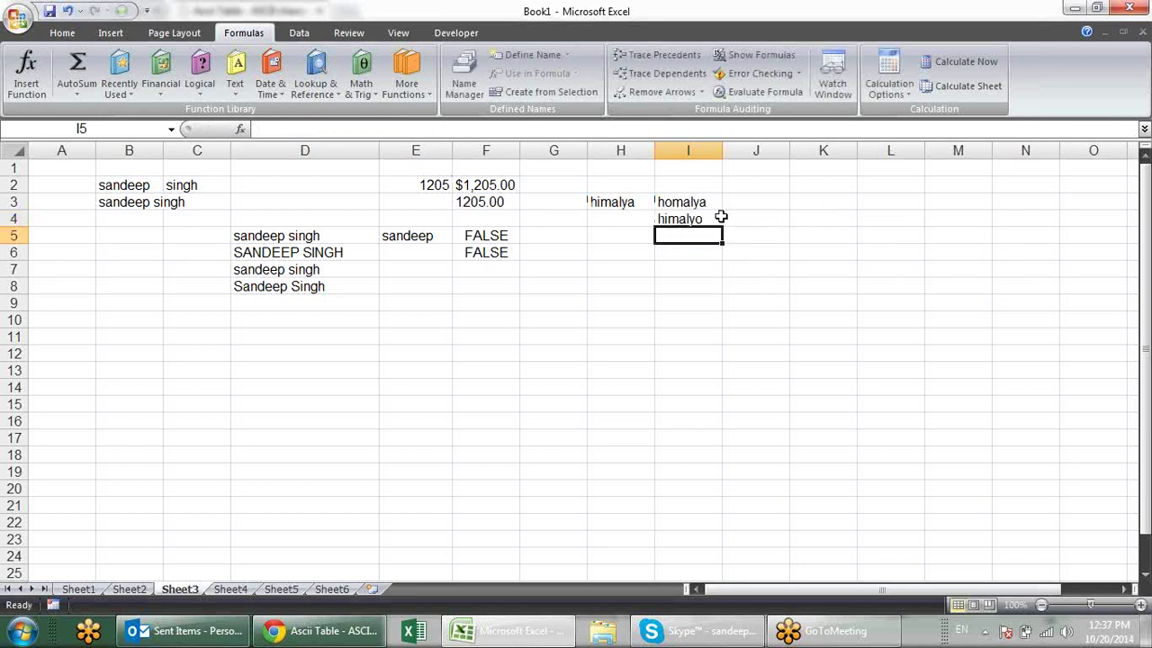
pyautogui.click(715, 218)
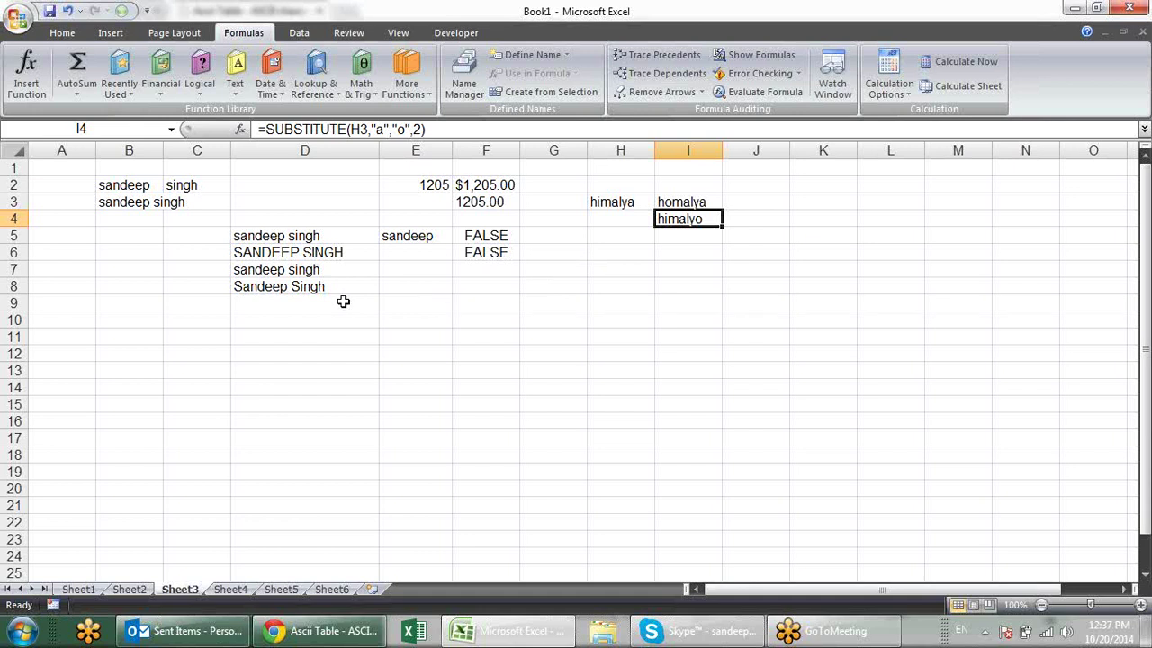
pyautogui.click(213, 349)
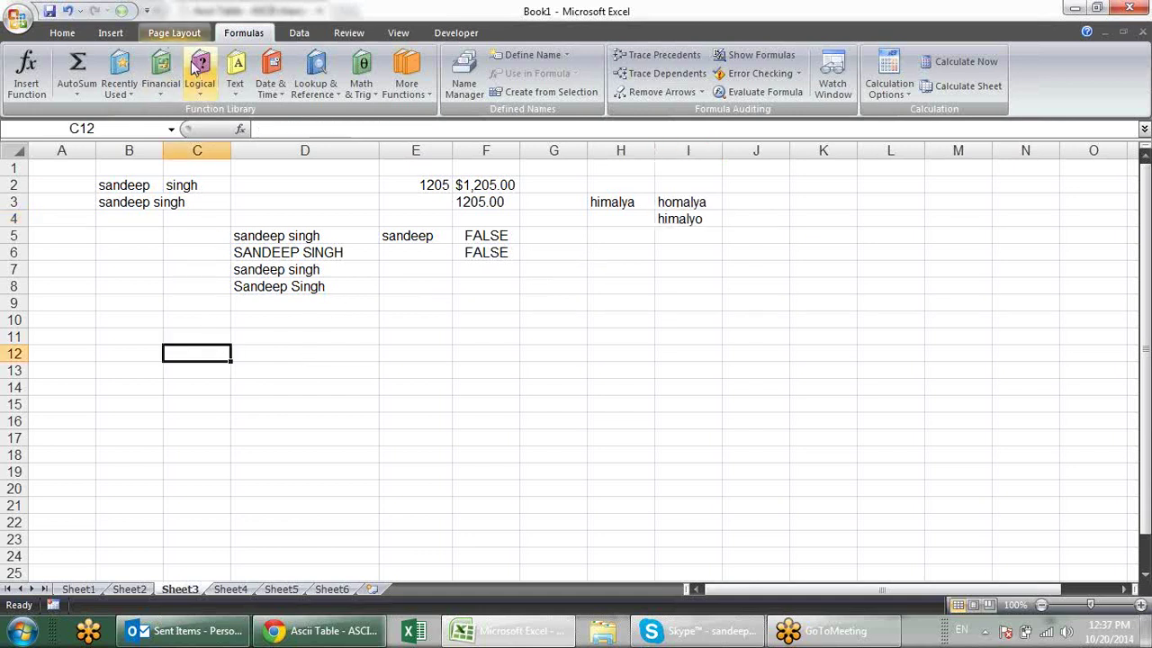
pyautogui.click(162, 88)
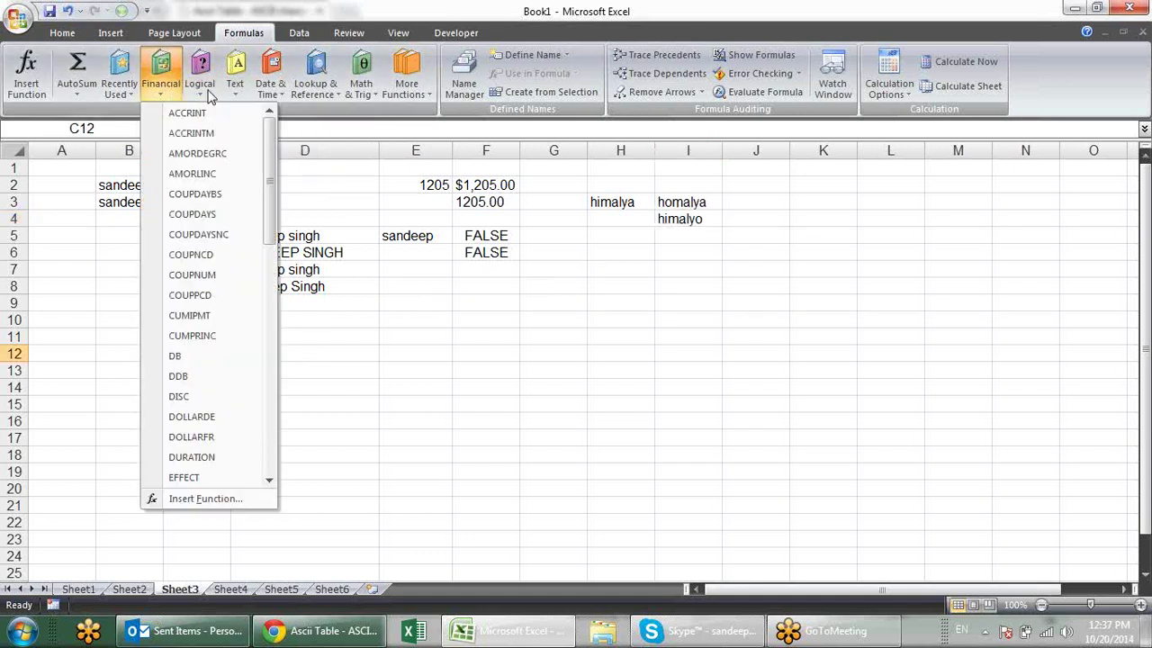
pyautogui.click(241, 85)
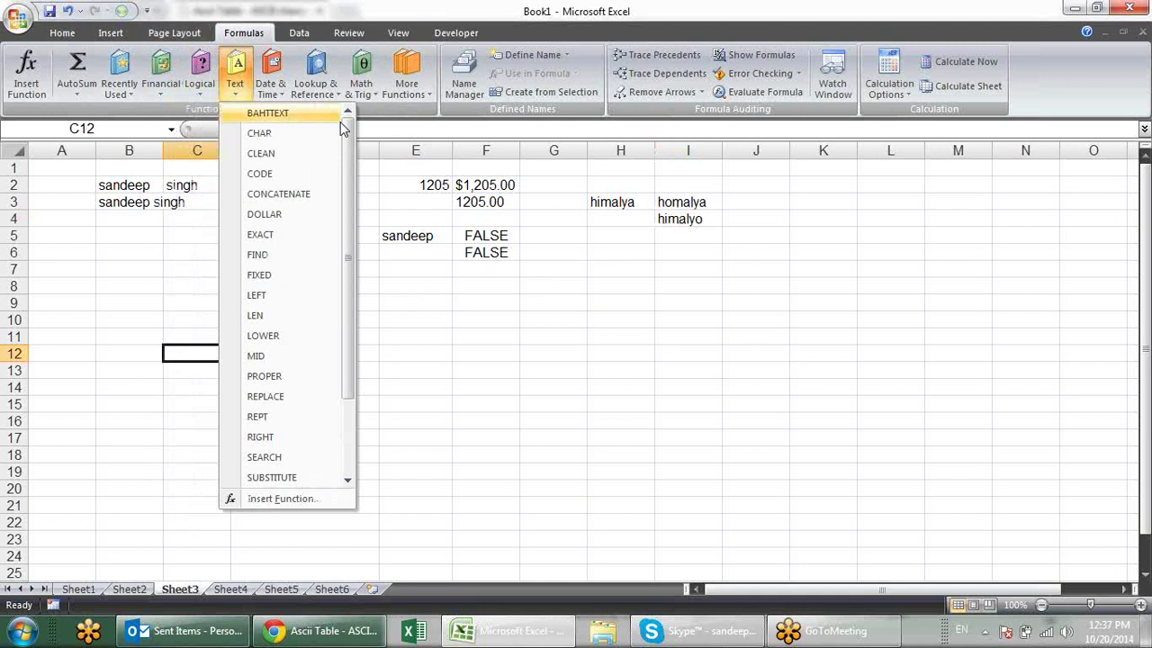
pyautogui.moveTo(347, 142); pyautogui.dragTo(350, 249)
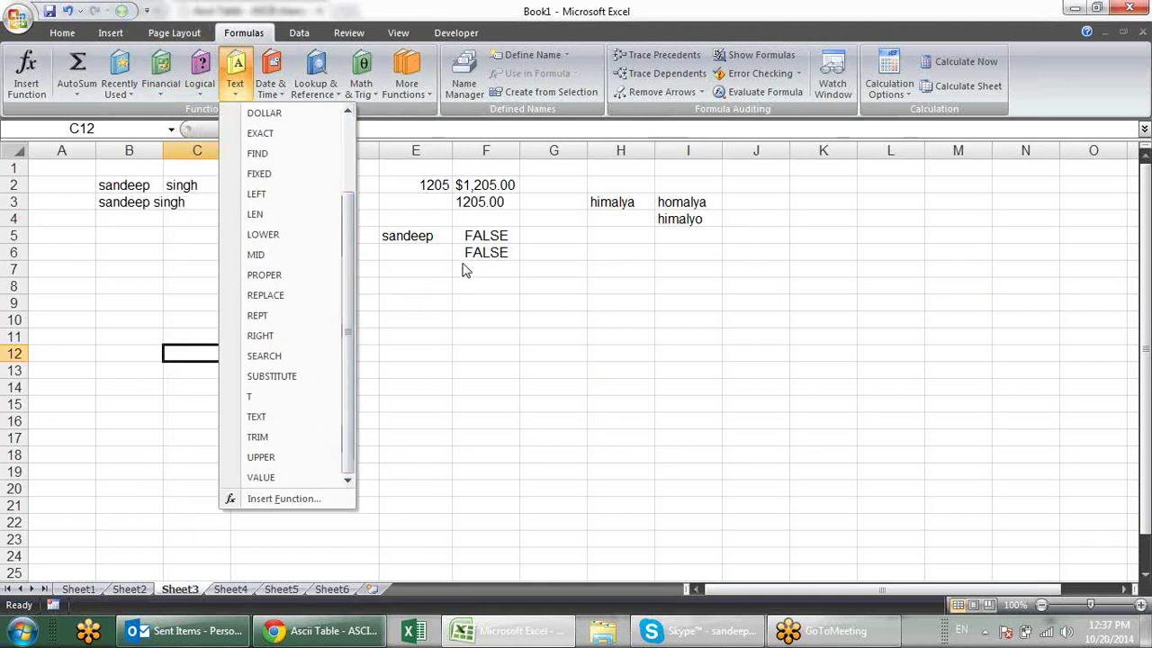
pyautogui.click(620, 343)
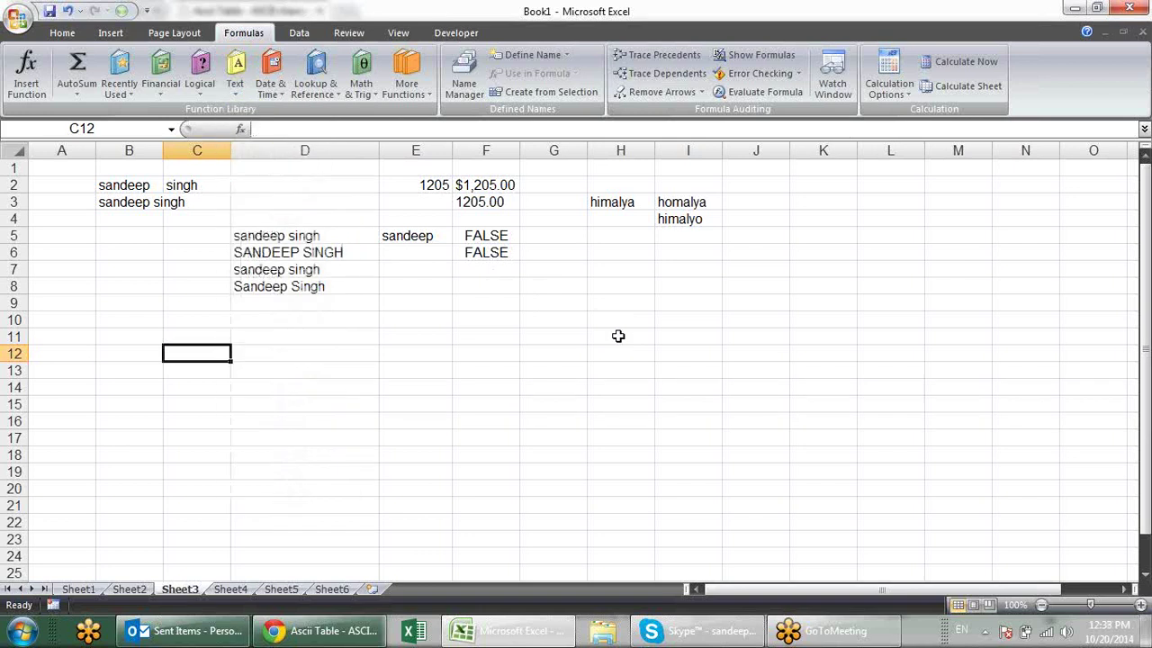
pyautogui.click(234, 72)
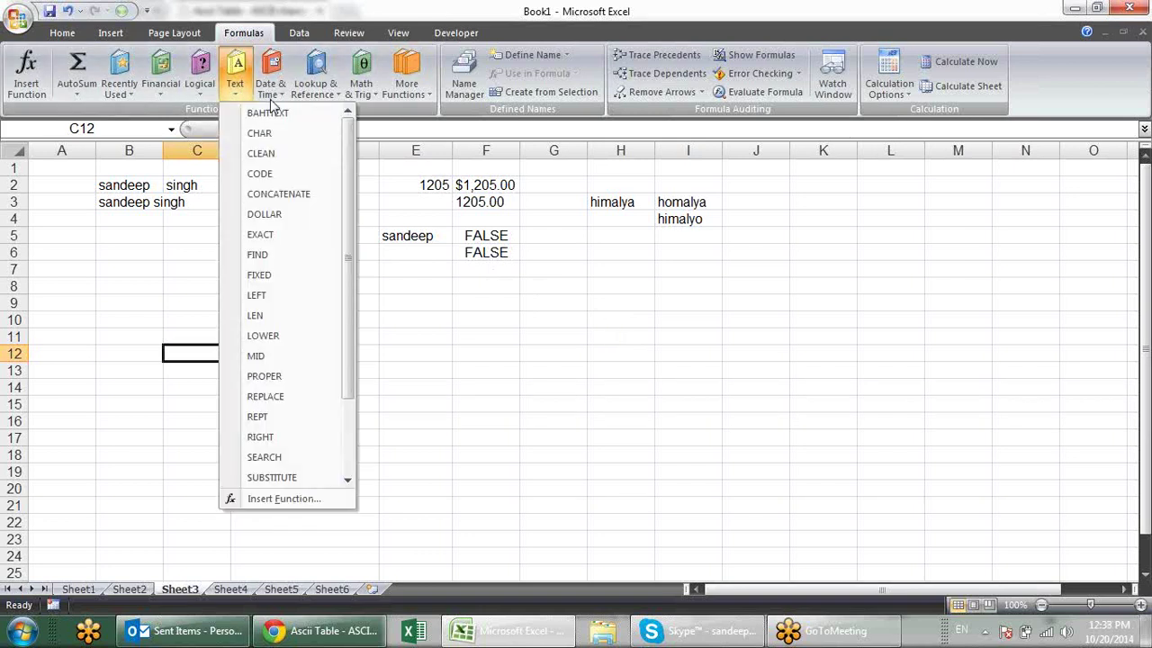
pyautogui.moveTo(348, 242); pyautogui.dragTo(350, 336)
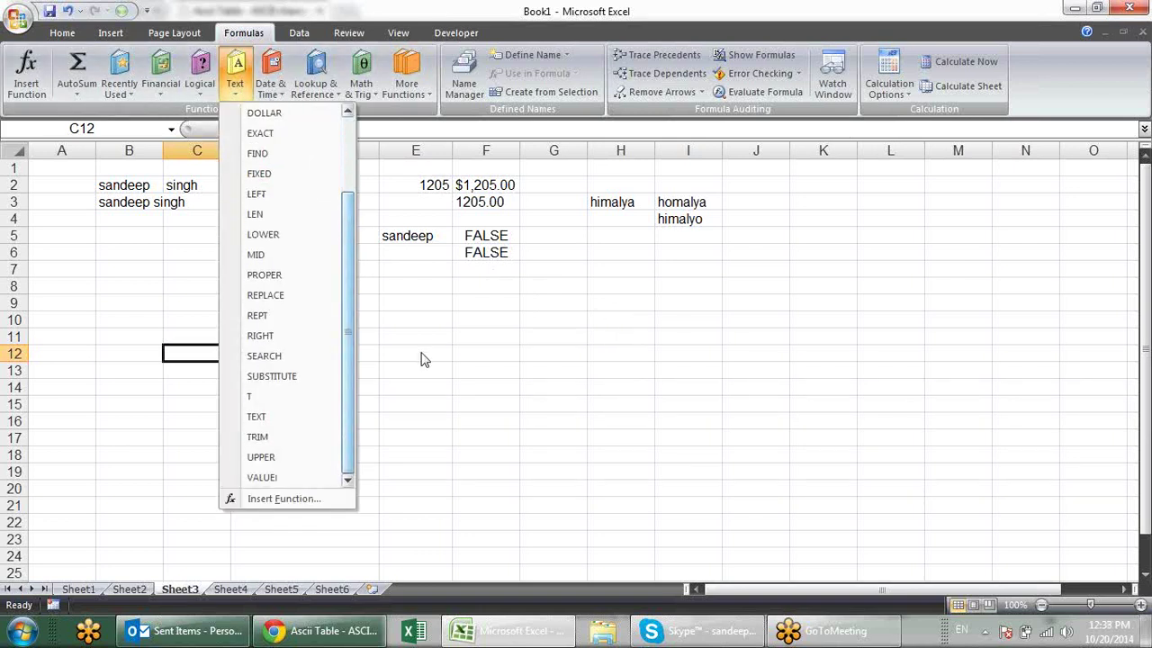
pyautogui.click(619, 273)
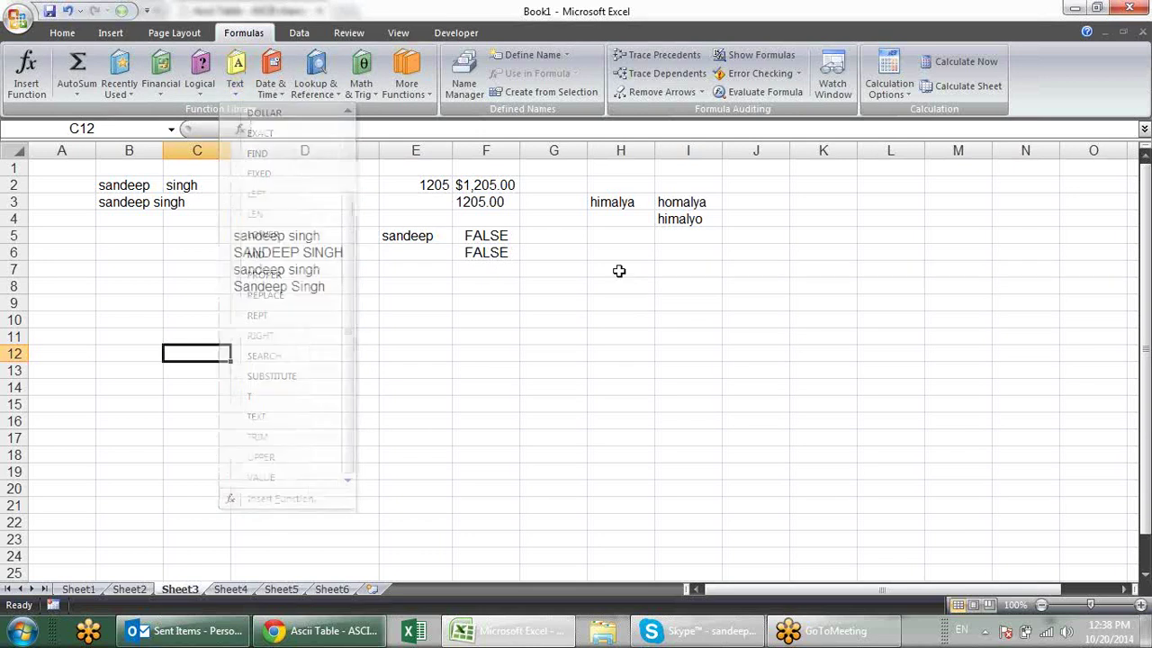
pyautogui.click(619, 270)
pyautogui.write('=te')
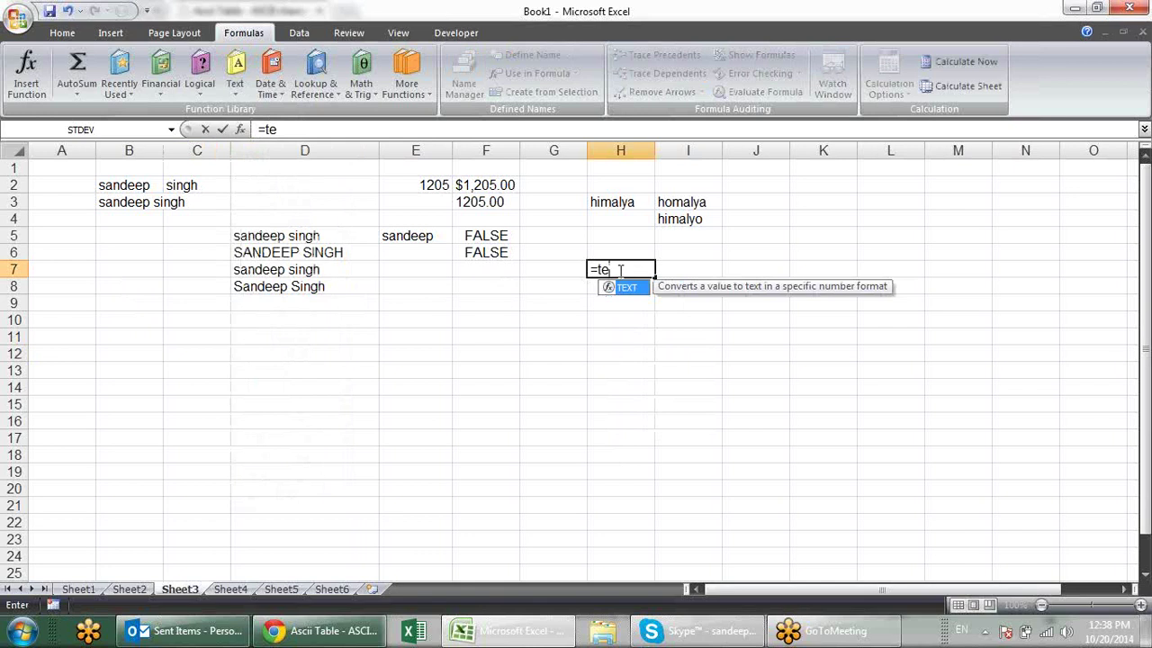
pyautogui.press('Escape')
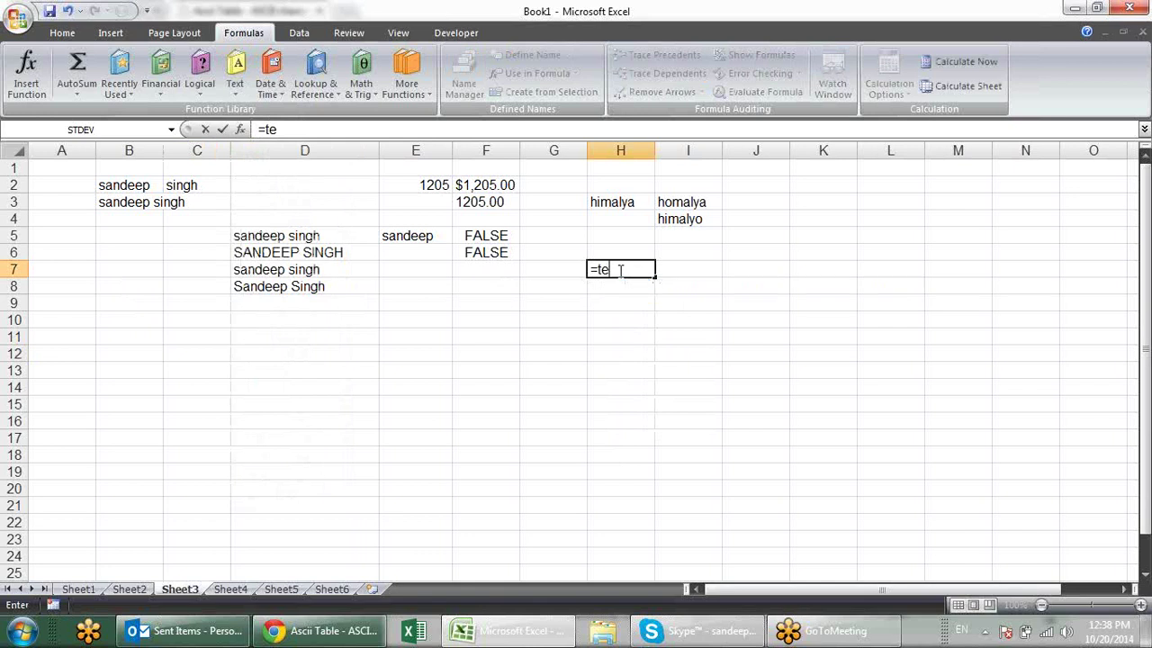
pyautogui.press('Escape')
pyautogui.press('Left')
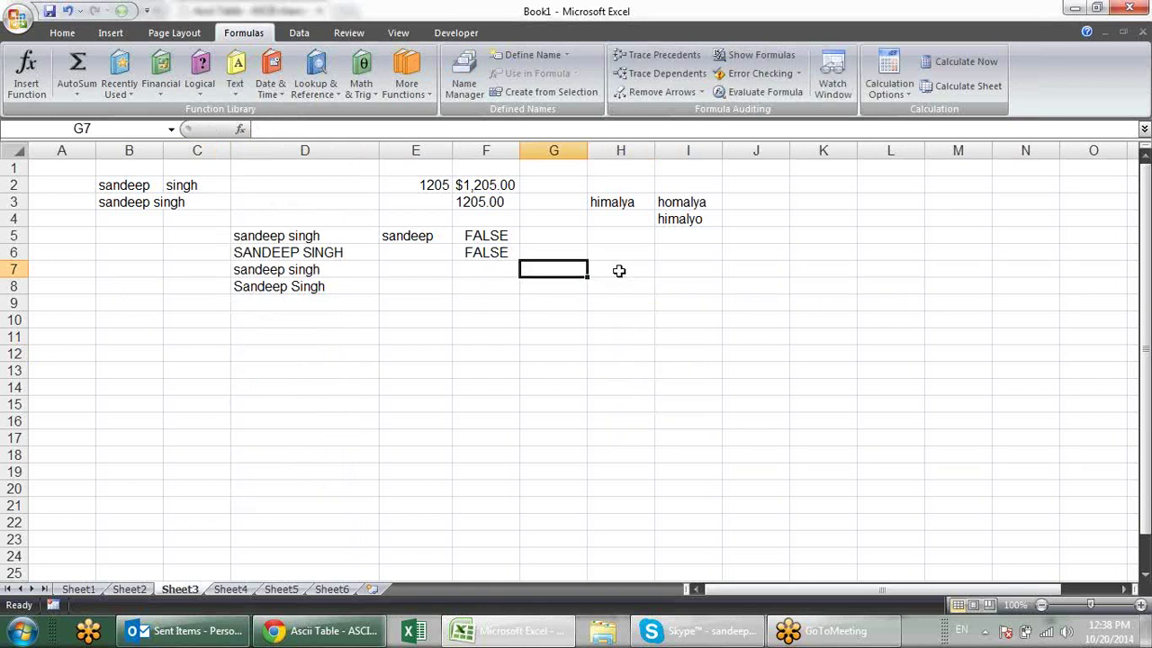
pyautogui.hotkey('ctrl', ';')
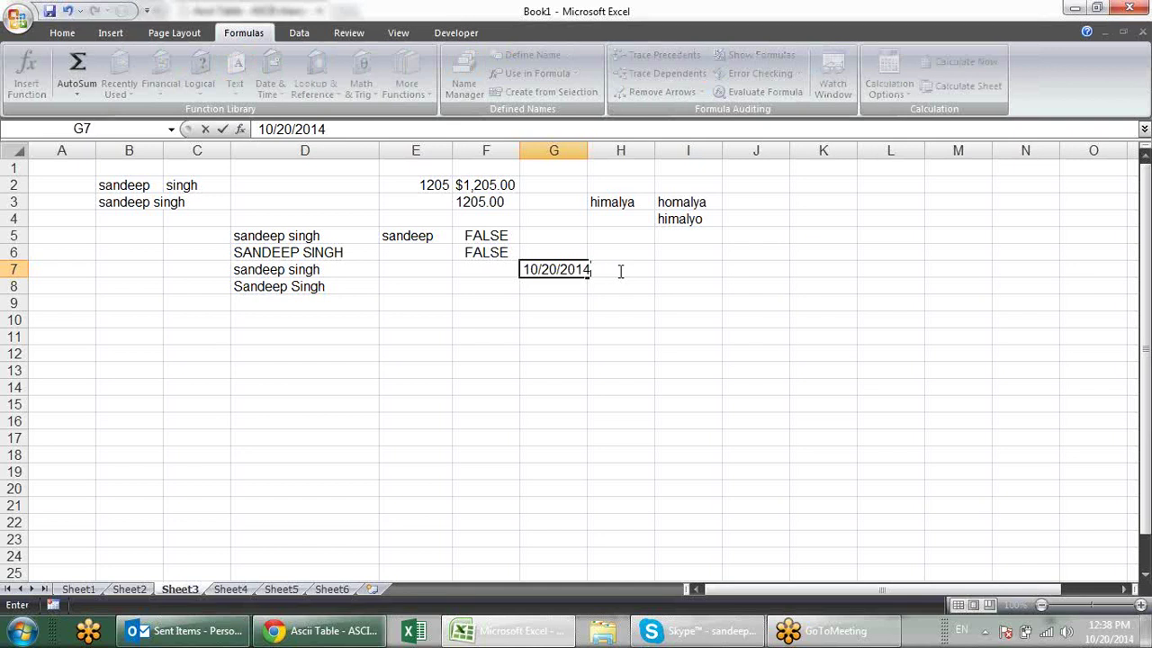
pyautogui.press('Escape')
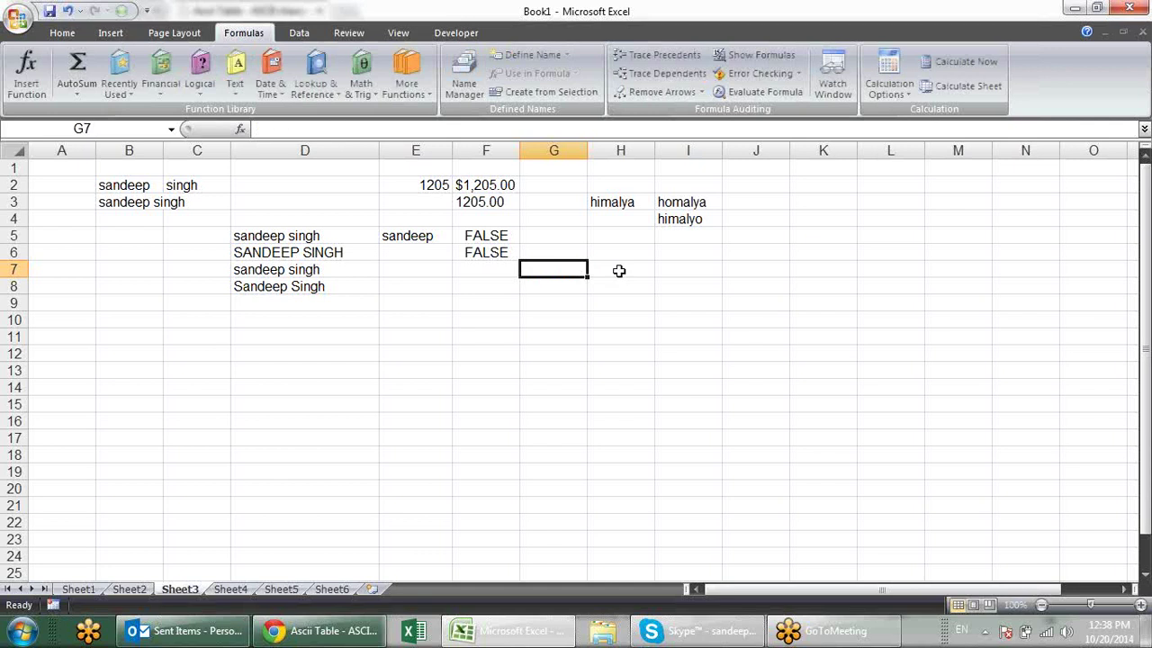
pyautogui.press('Up')
pyautogui.press('Up')
pyautogui.press('Up')
pyautogui.press('Up')
pyautogui.press('Right')
pyautogui.press('Right')
# Step: Remove the instance number 2 from I4's SUBSTITUTE formula
pyautogui.press('Down')
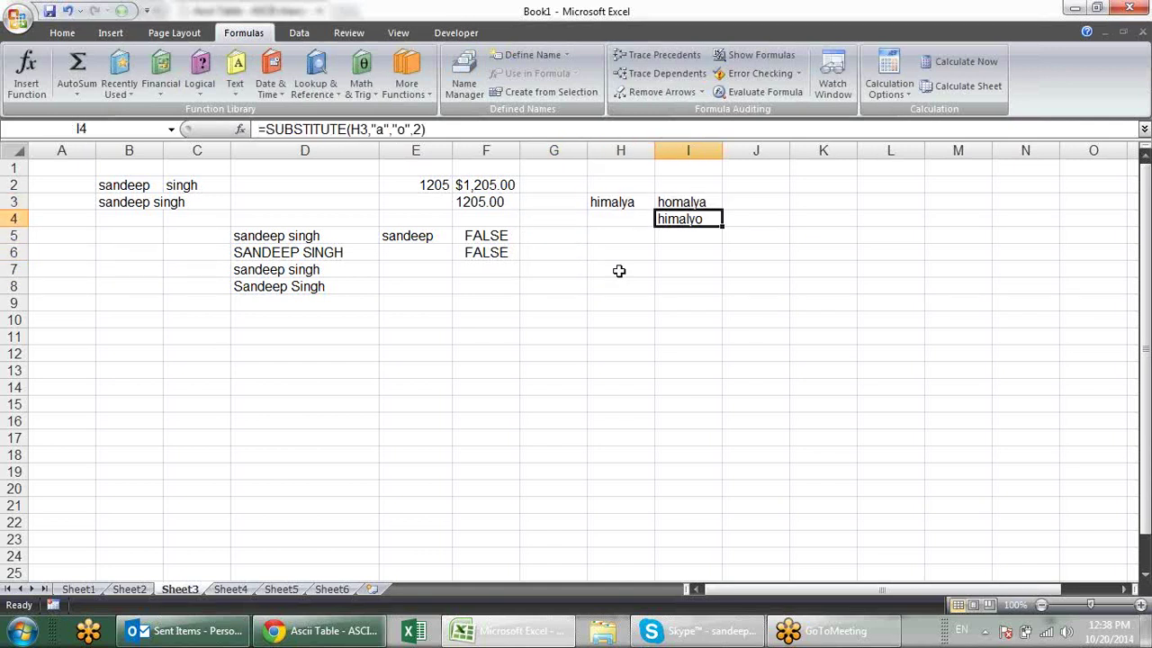
pyautogui.press('F2')
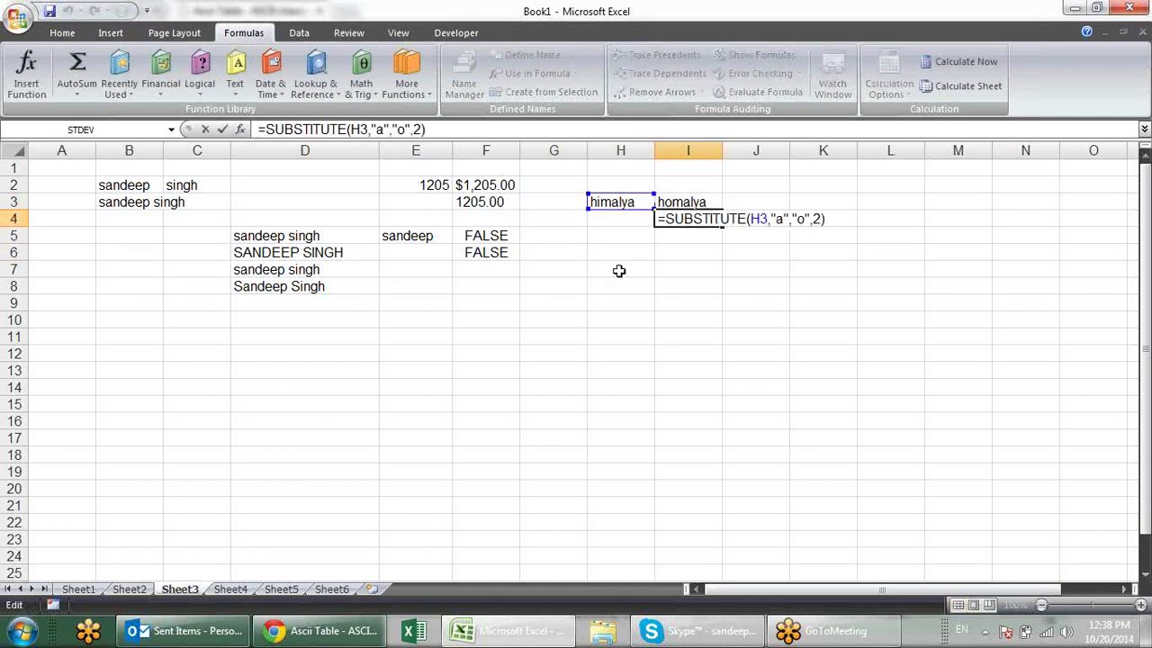
pyautogui.click(761, 219)
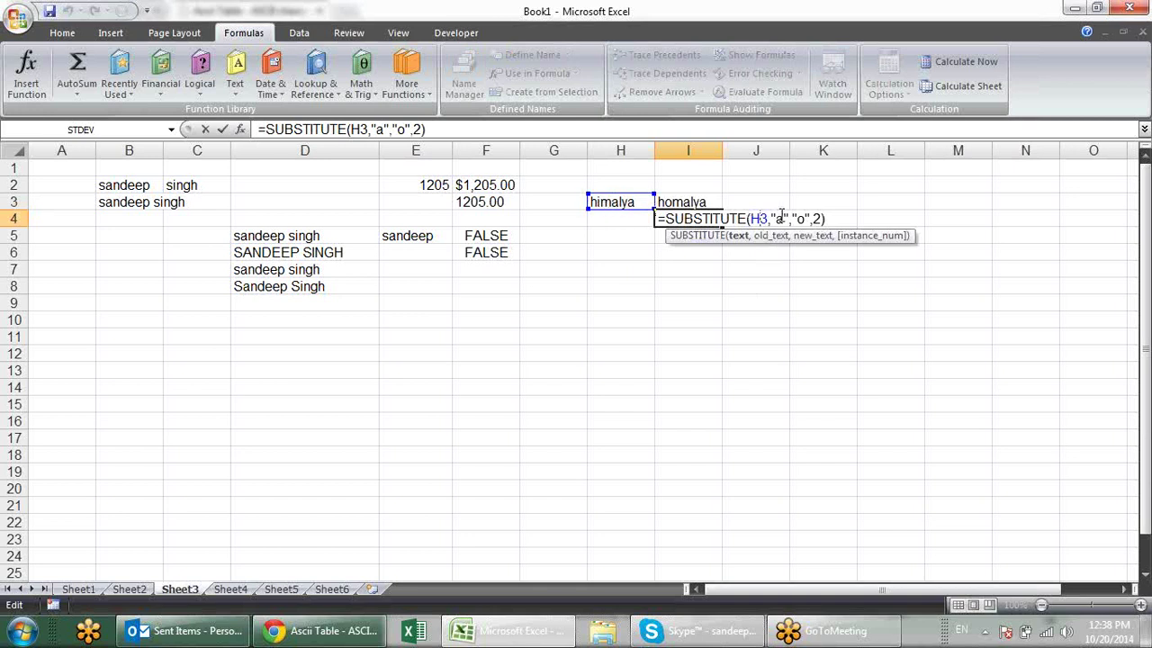
pyautogui.click(782, 218)
pyautogui.doubleClick(779, 218)
pyautogui.click(780, 218)
pyautogui.doubleClick(779, 218)
pyautogui.click(799, 219)
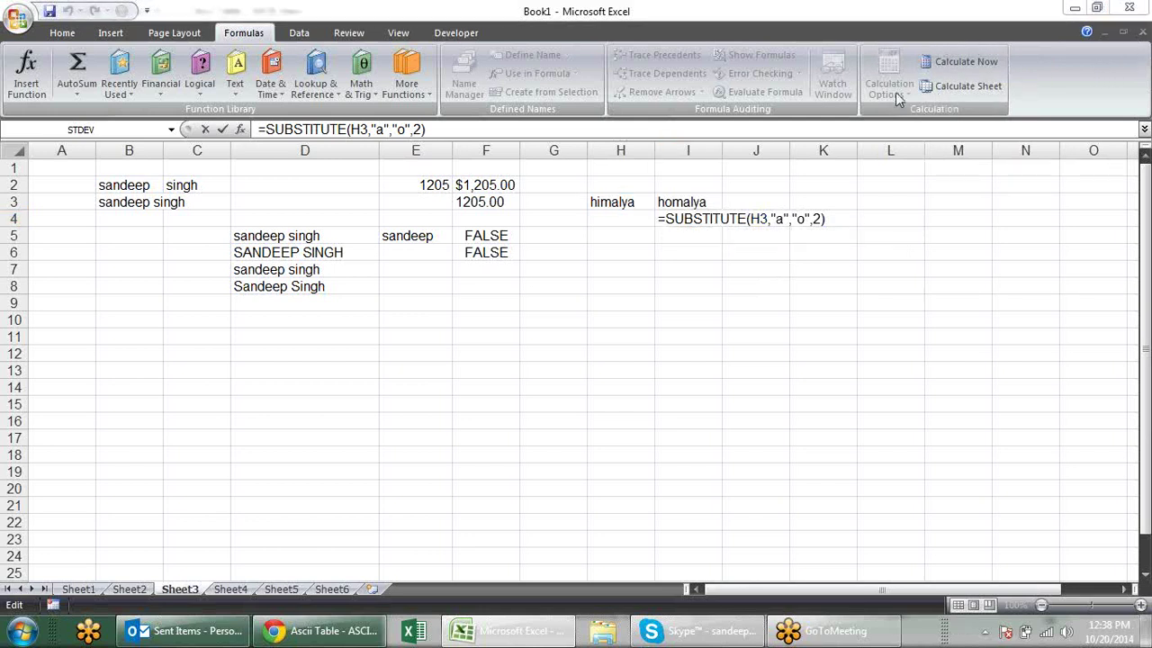
pyautogui.click(806, 219)
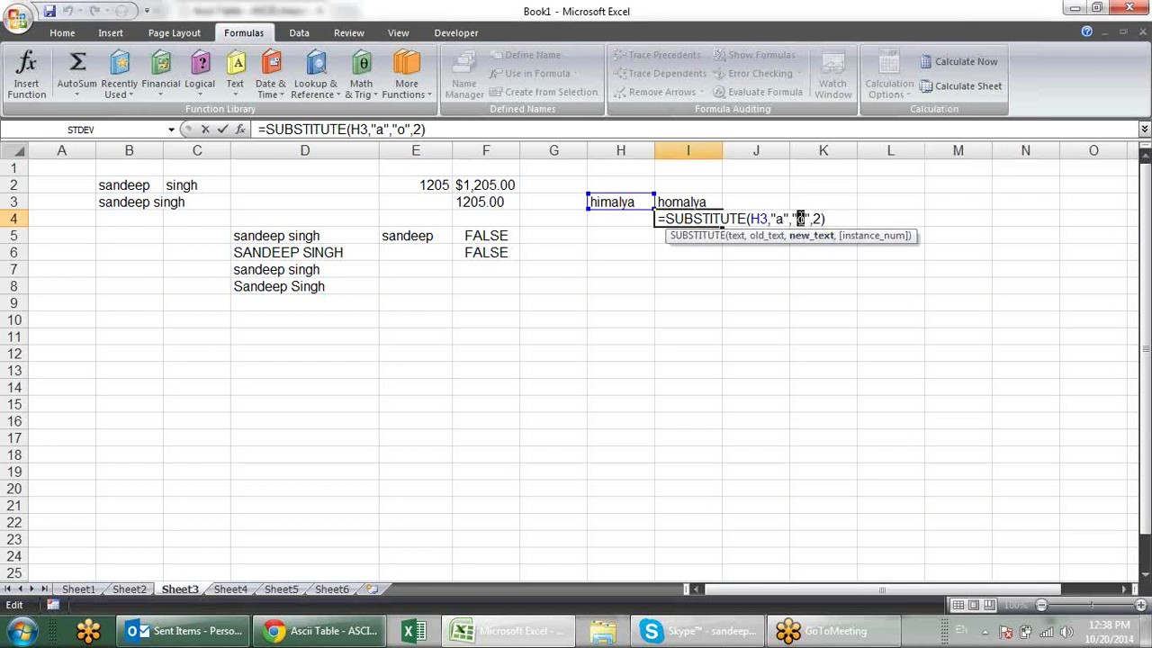
pyautogui.moveTo(804, 219); pyautogui.dragTo(792, 219)
pyautogui.doubleClick(817, 219)
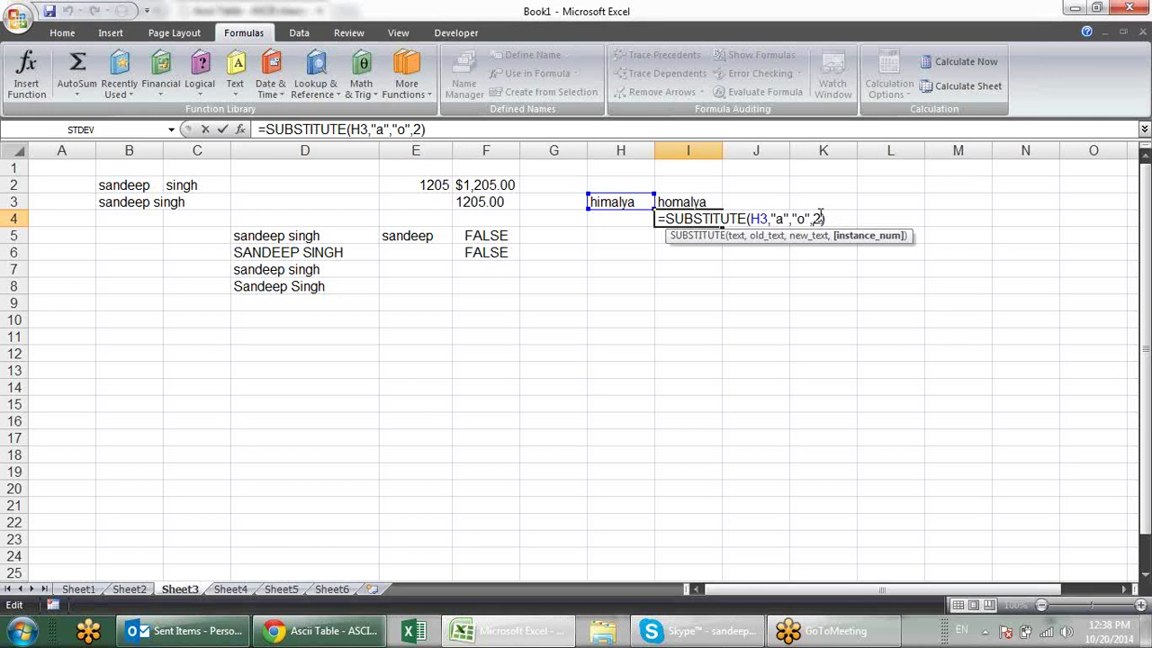
pyautogui.press('BackSpace')
pyautogui.press('BackSpace')
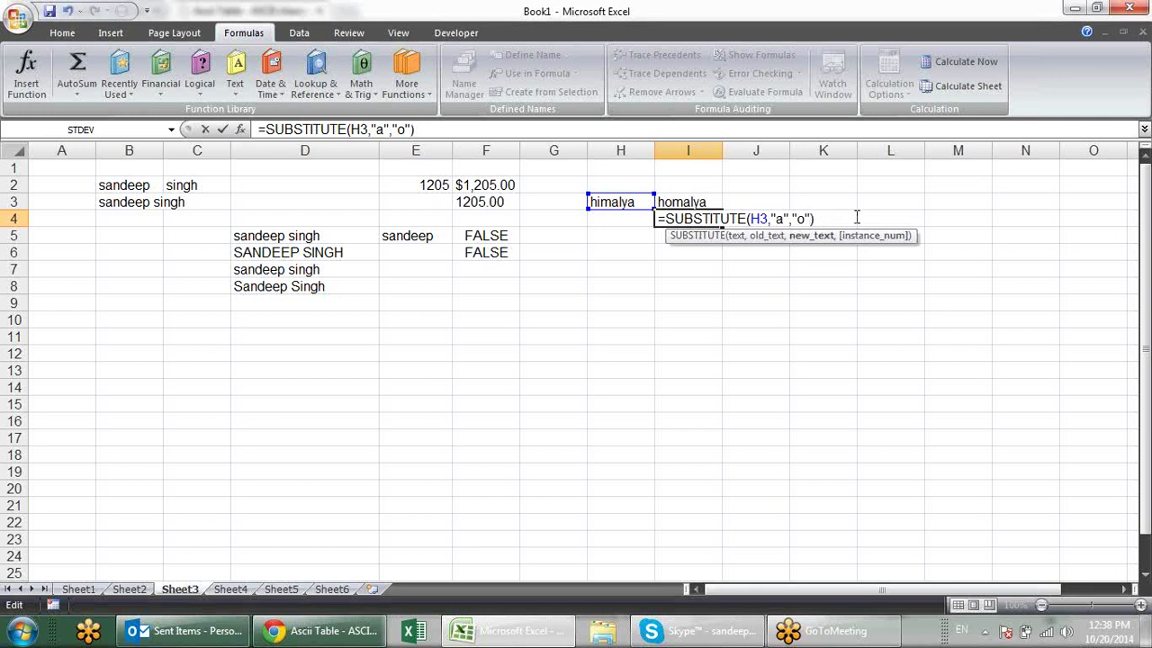
pyautogui.press('Return')
# Step: Add instance number 1, making I4 =SUBSTITUTE(H3,"a","o",1) showing himolya
pyautogui.press('Up')
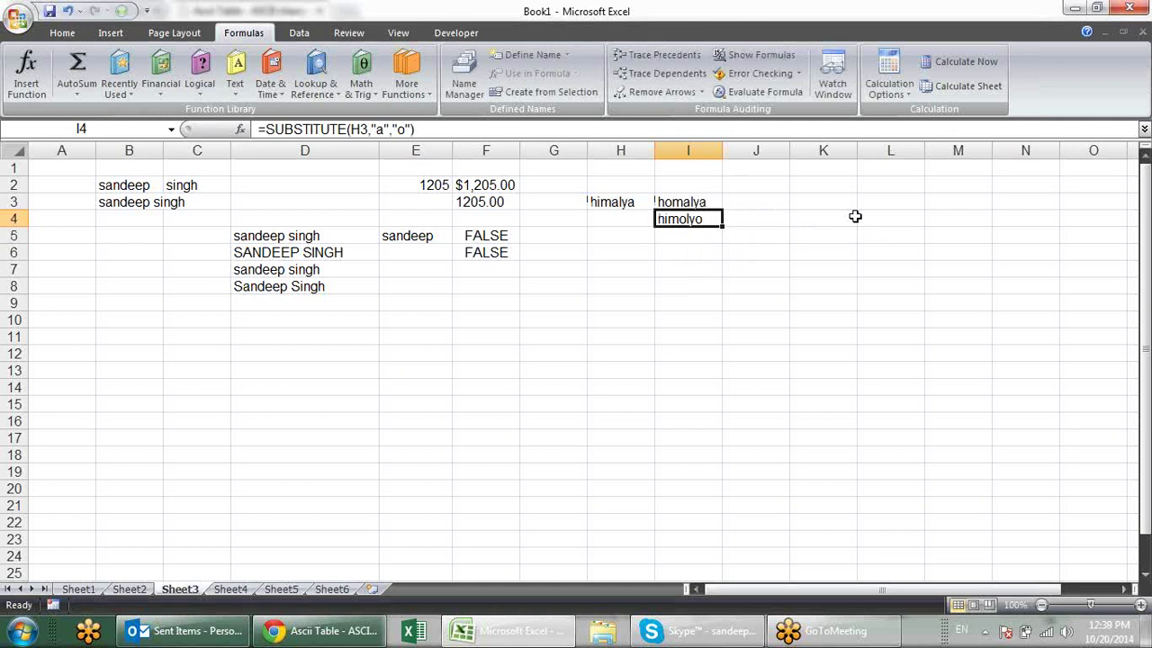
pyautogui.press('F2')
pyautogui.write(',')
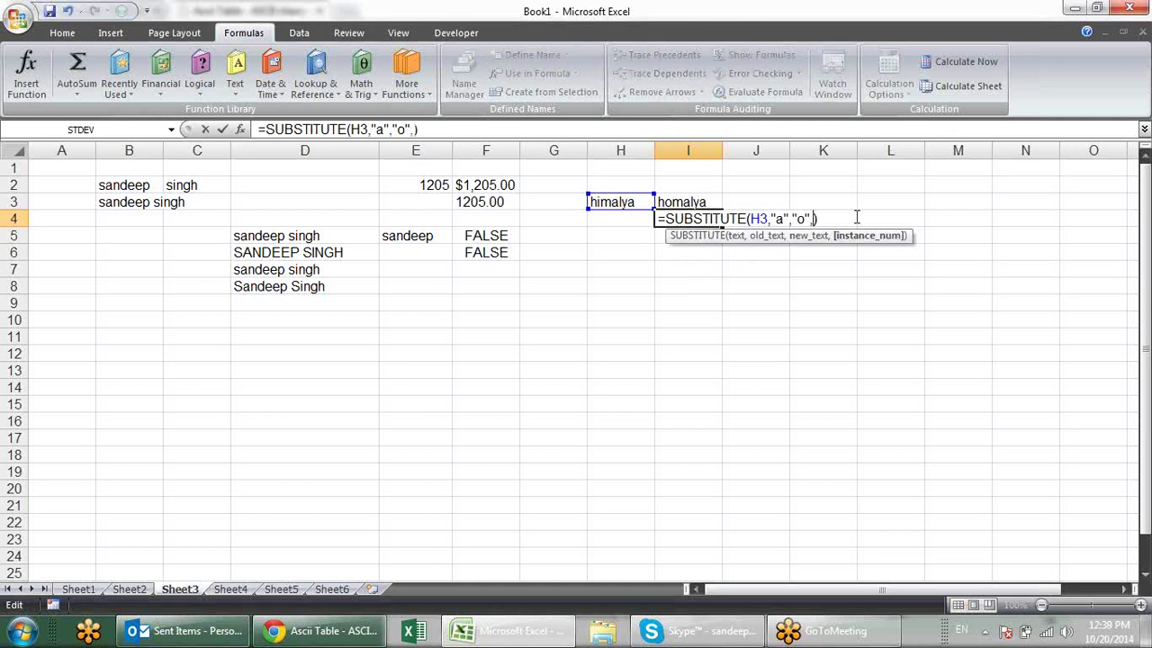
pyautogui.write('1')
pyautogui.press('Return')
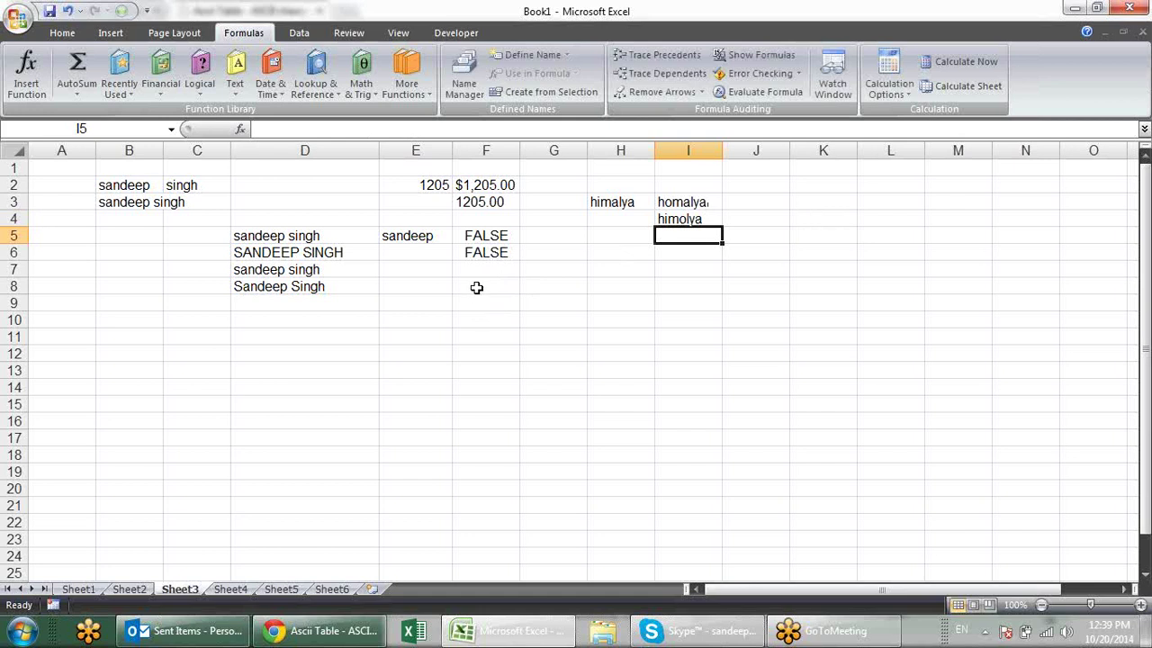
# Step: Insert today's date into G8 with Ctrl+;
pyautogui.click(477, 288)
pyautogui.click(539, 289)
pyautogui.hotkey('ctrl', ';')
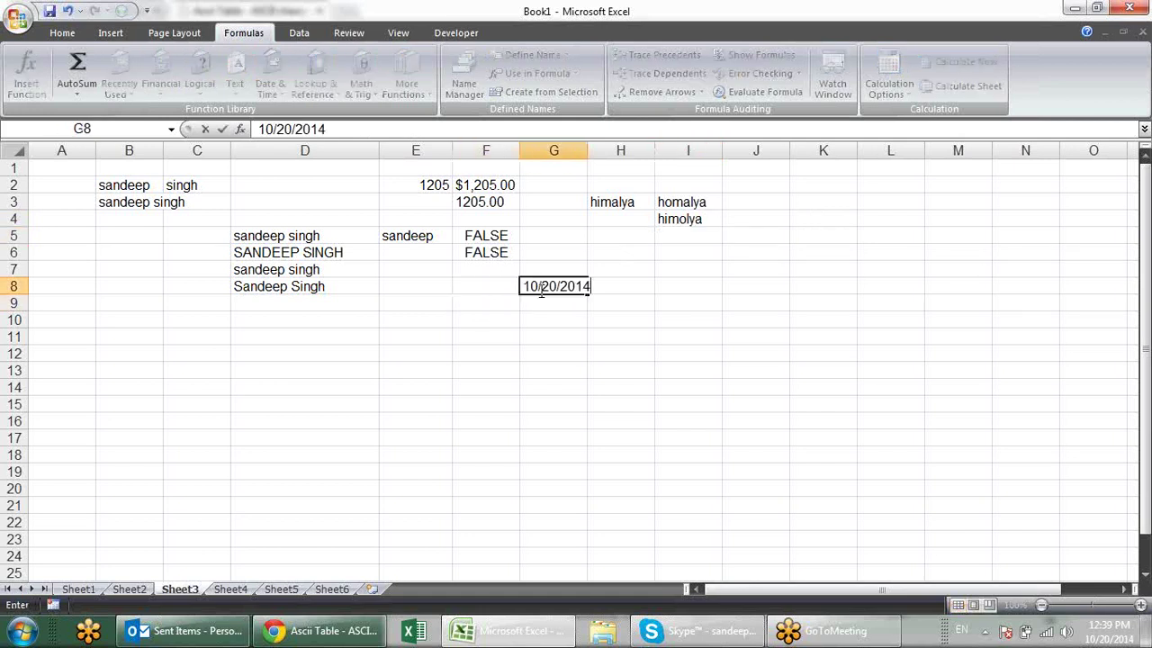
pyautogui.press('Return')
pyautogui.click(539, 288)
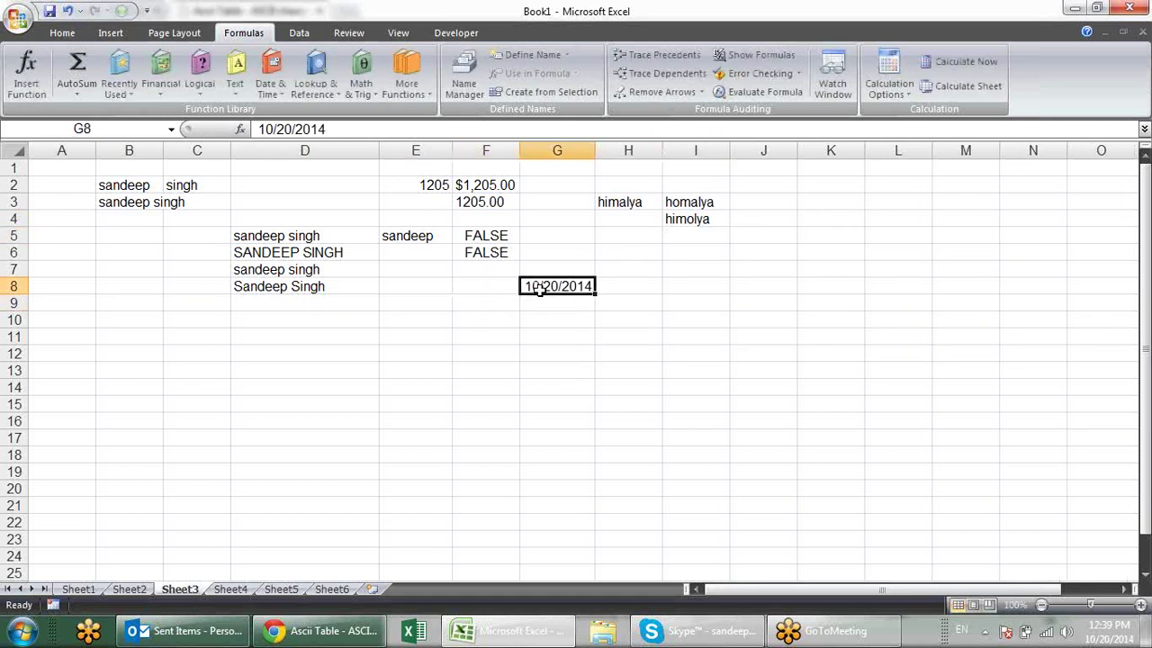
# Step: Apply the custom number format dd-mmm-yyyy to G8 so it shows 20-Oct-2014
pyautogui.click(65, 36)
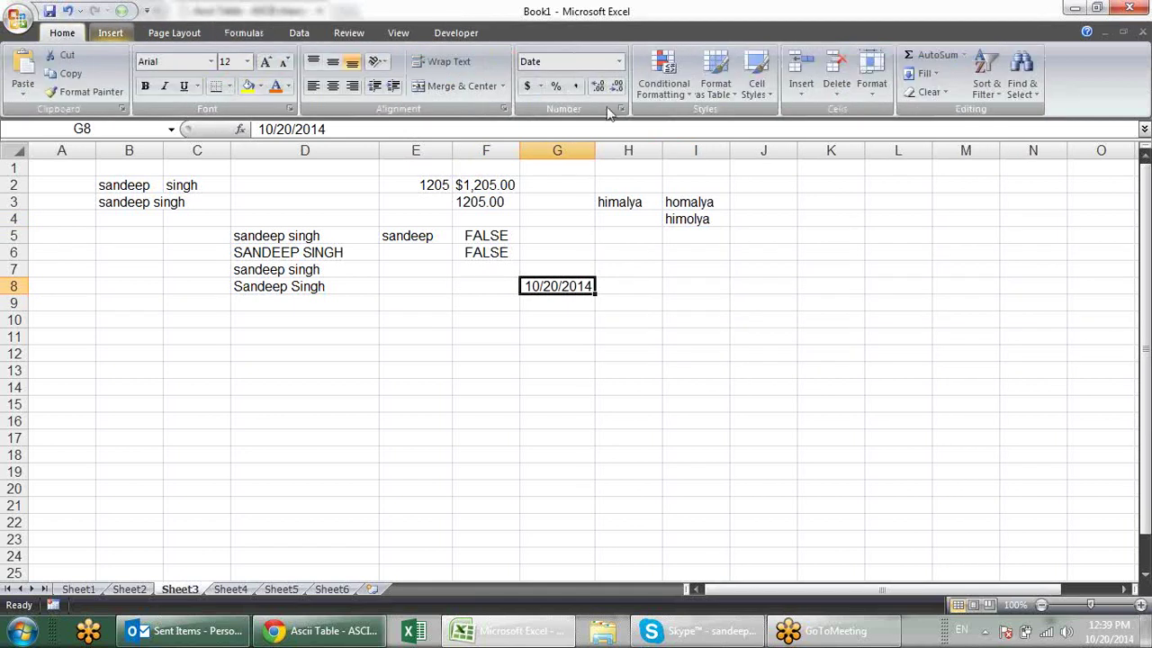
pyautogui.click(619, 111)
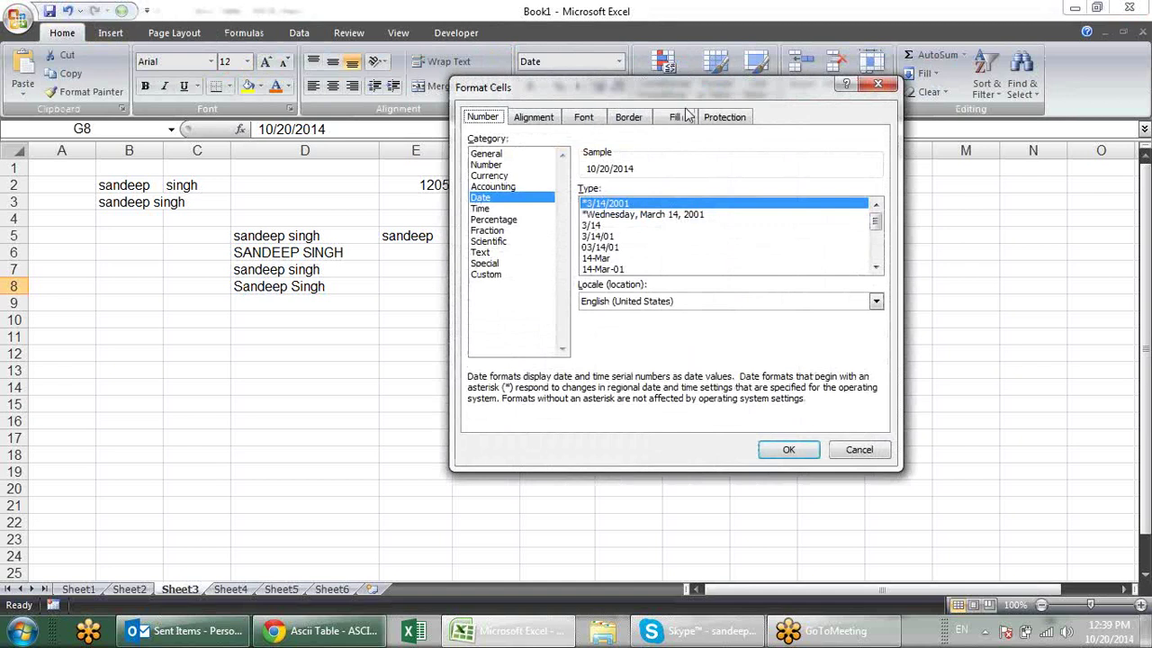
pyautogui.click(604, 270)
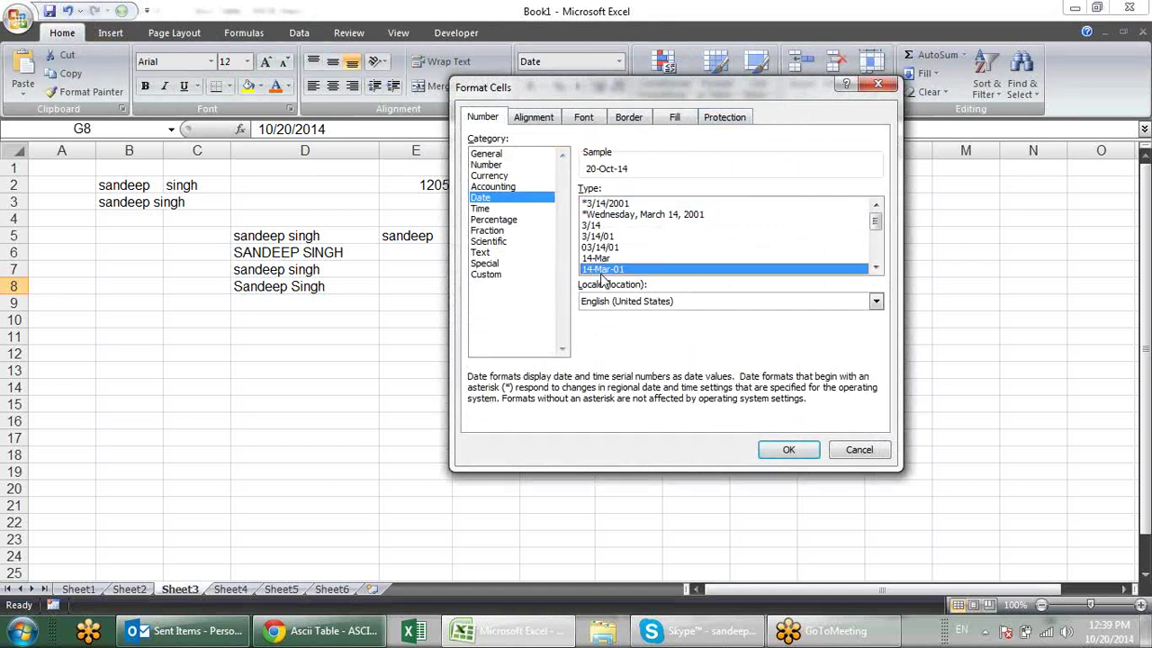
pyautogui.click(486, 275)
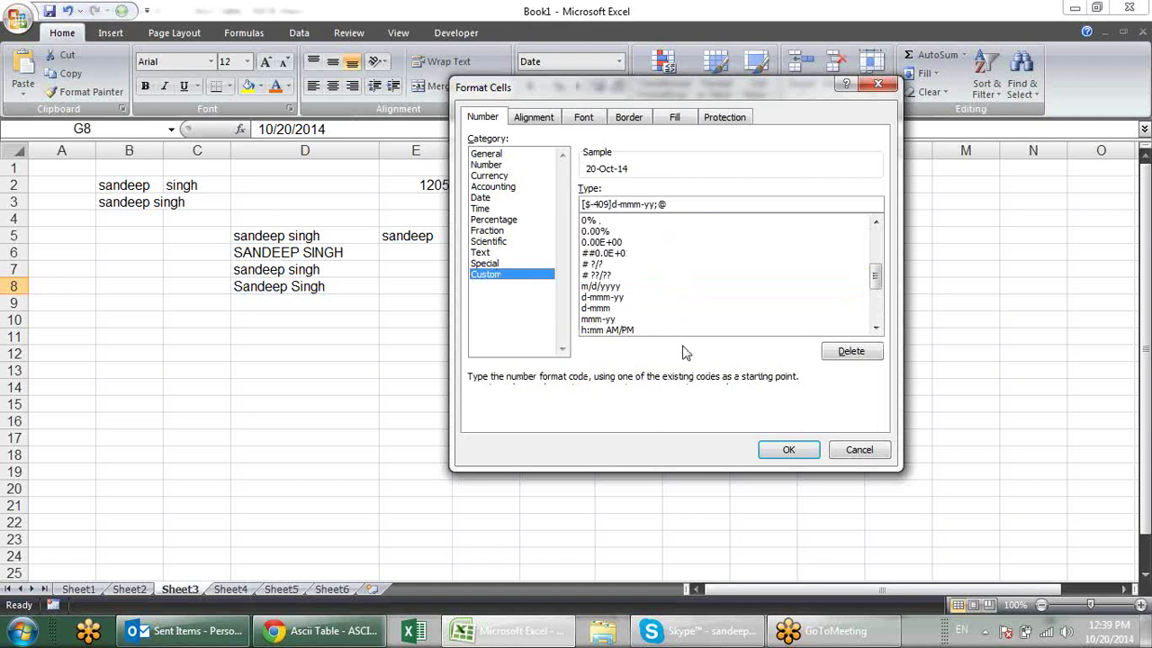
pyautogui.moveTo(685, 203); pyautogui.dragTo(362, 177)
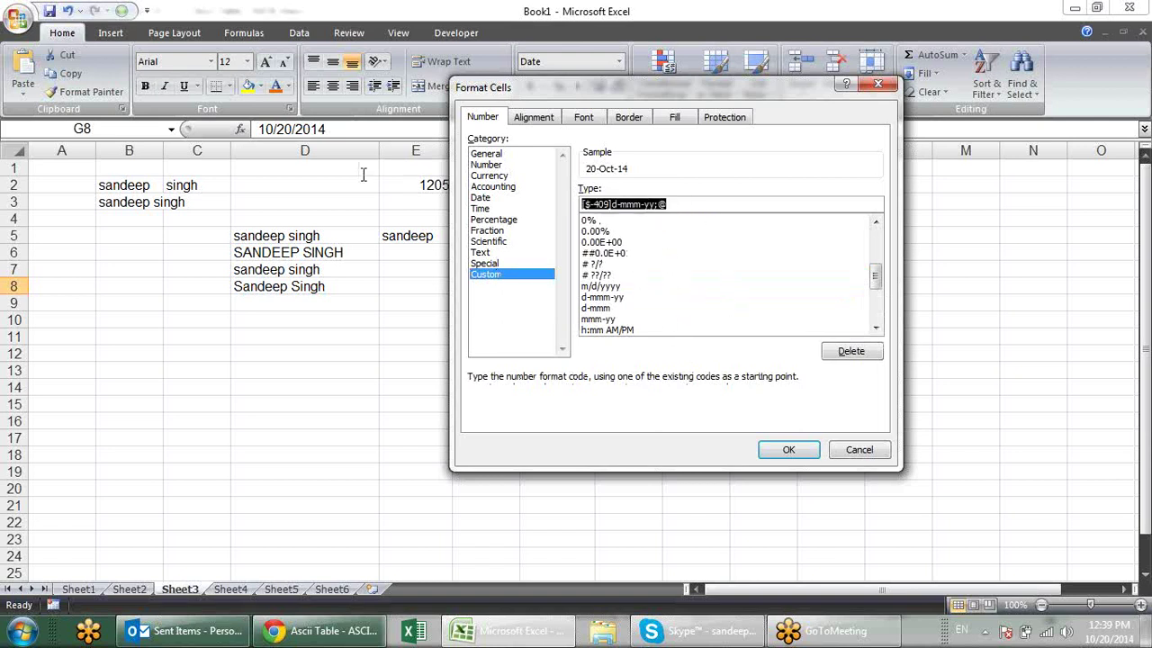
pyautogui.write('d')
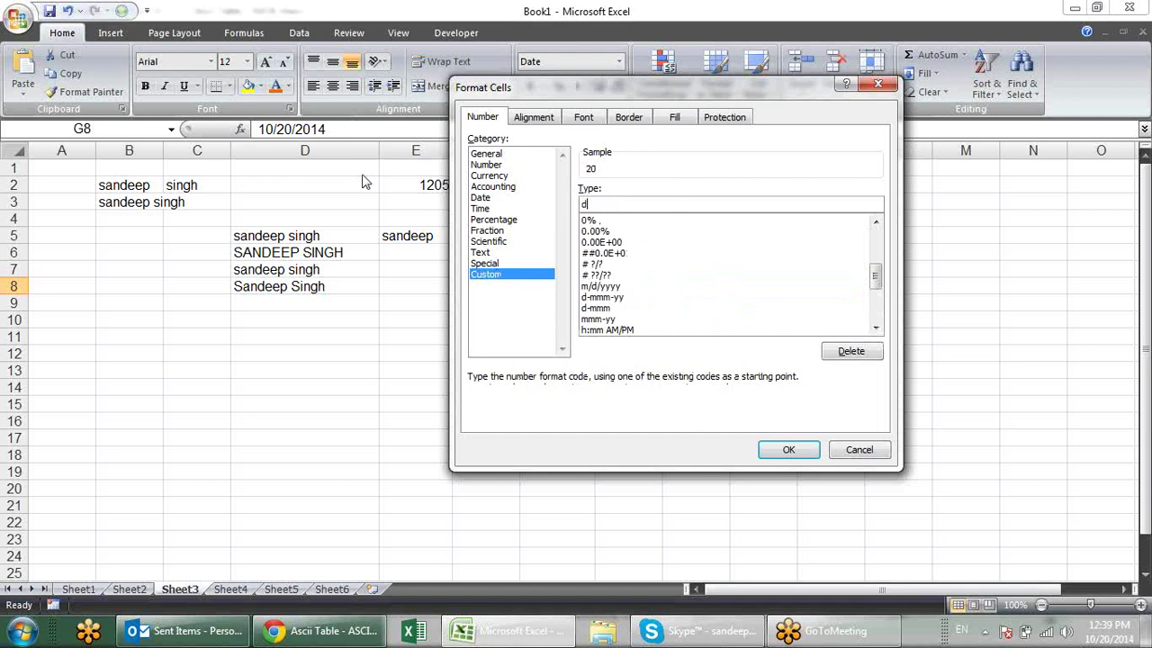
pyautogui.write('d-mmm')
pyautogui.write('-yyy')
pyautogui.write('y')
pyautogui.press('Return')
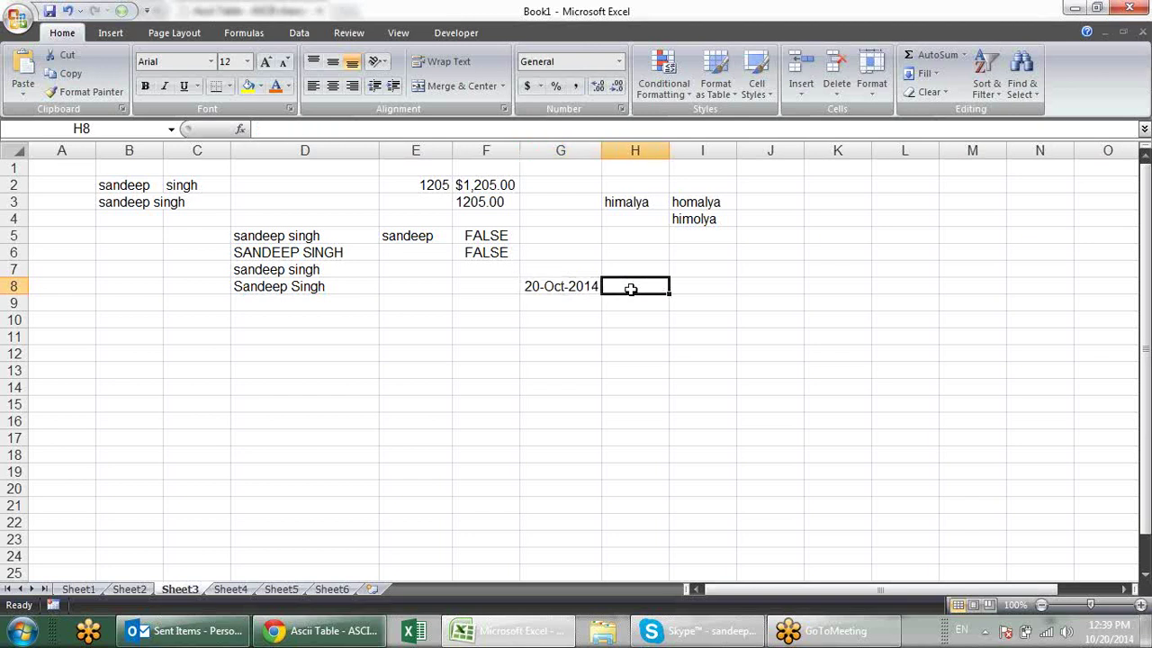
# Step: Enter =TEXT(G8,"dd-mmm-yyyy") in H8, returning the text 20-Oct-2014
pyautogui.write('=te')
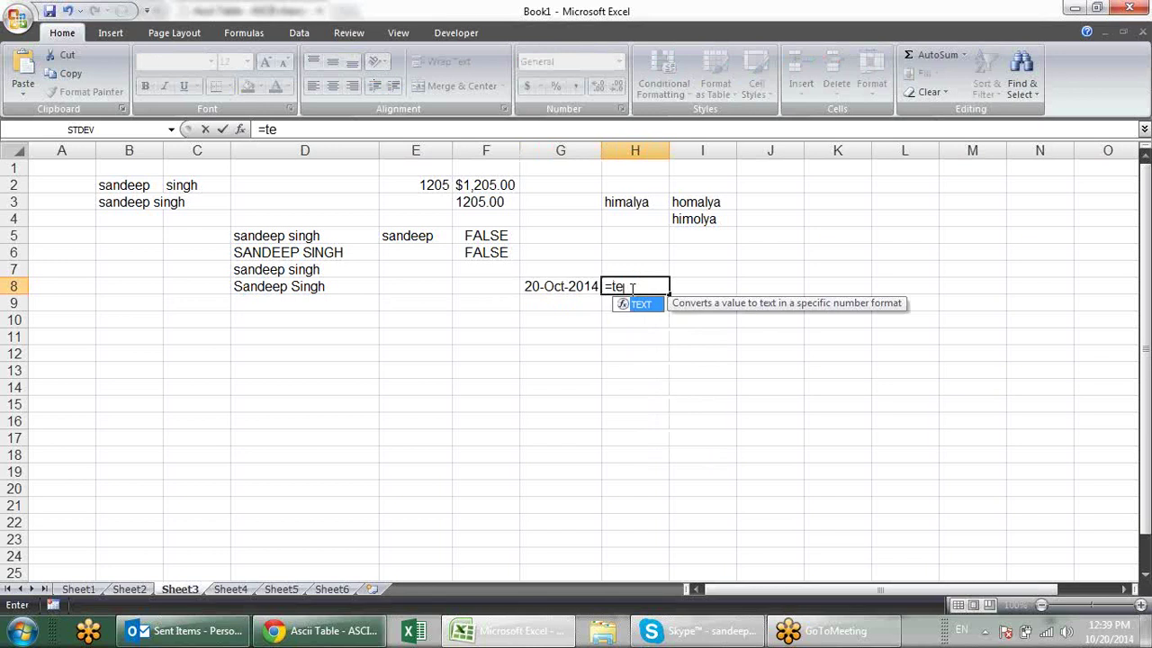
pyautogui.press('Tab')
pyautogui.press('Left')
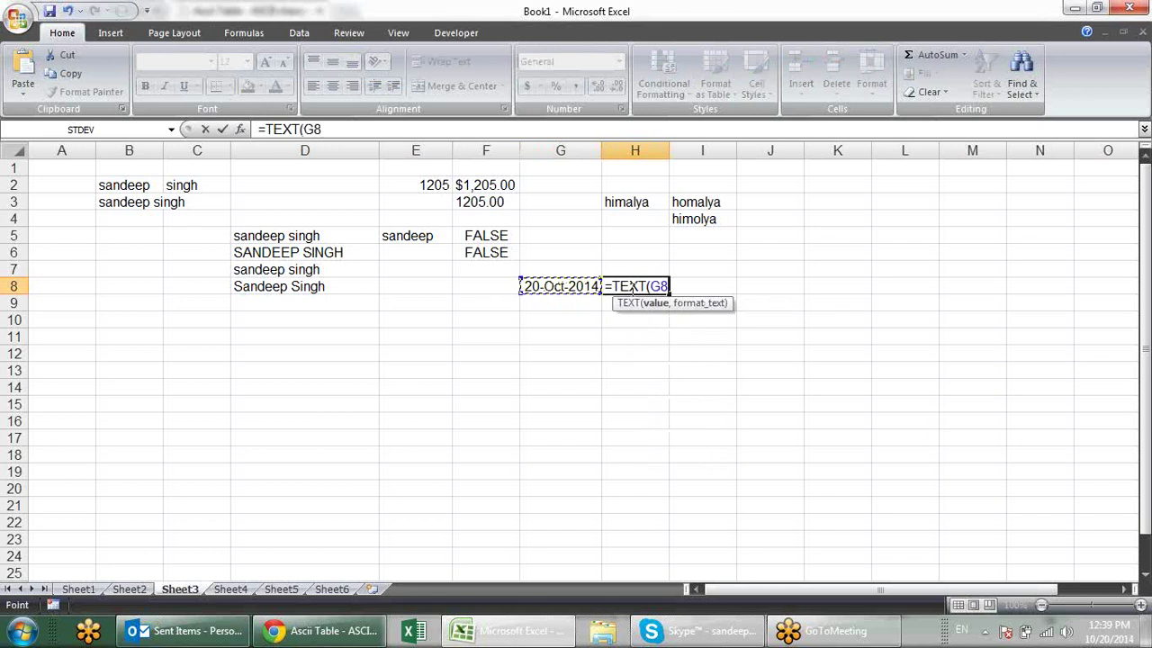
pyautogui.write(',')
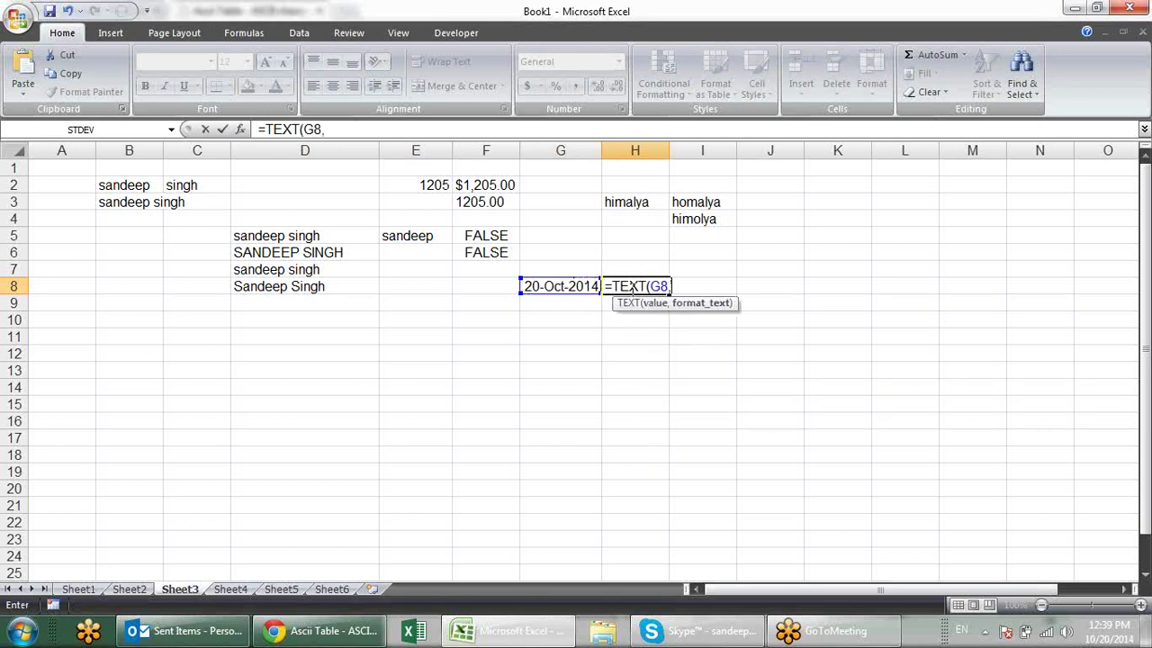
pyautogui.write('"dd')
pyautogui.write('-mm')
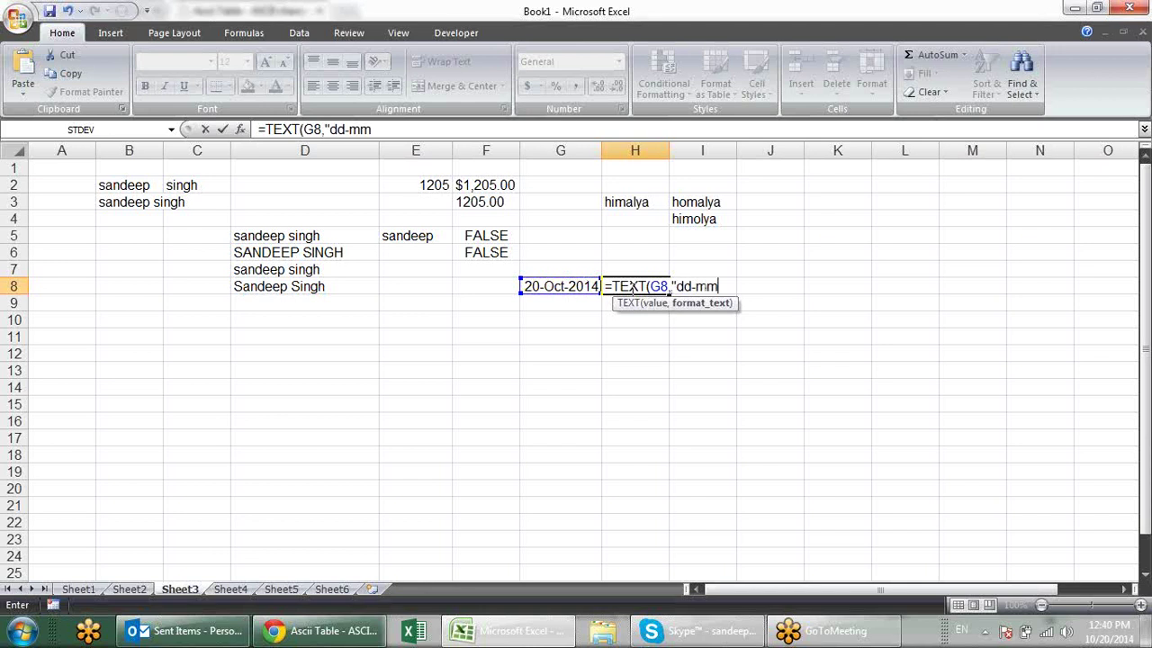
pyautogui.write('m-')
pyautogui.write('y')
pyautogui.write('yyy"')
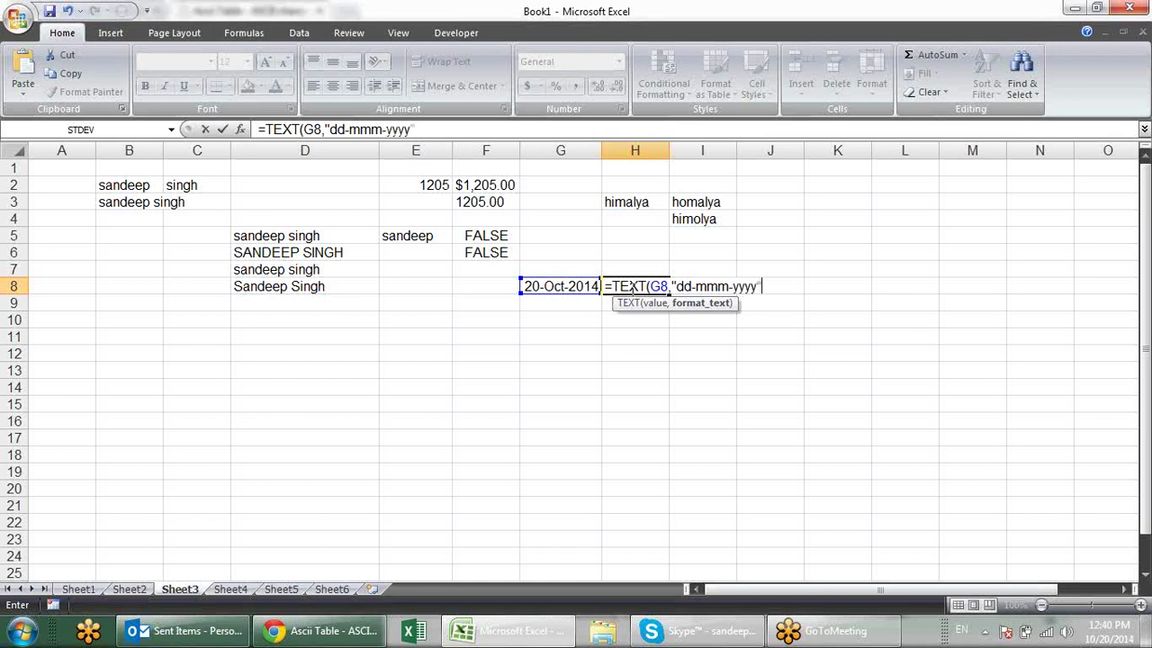
pyautogui.write(')')
pyautogui.press('Return')
pyautogui.click(632, 288)
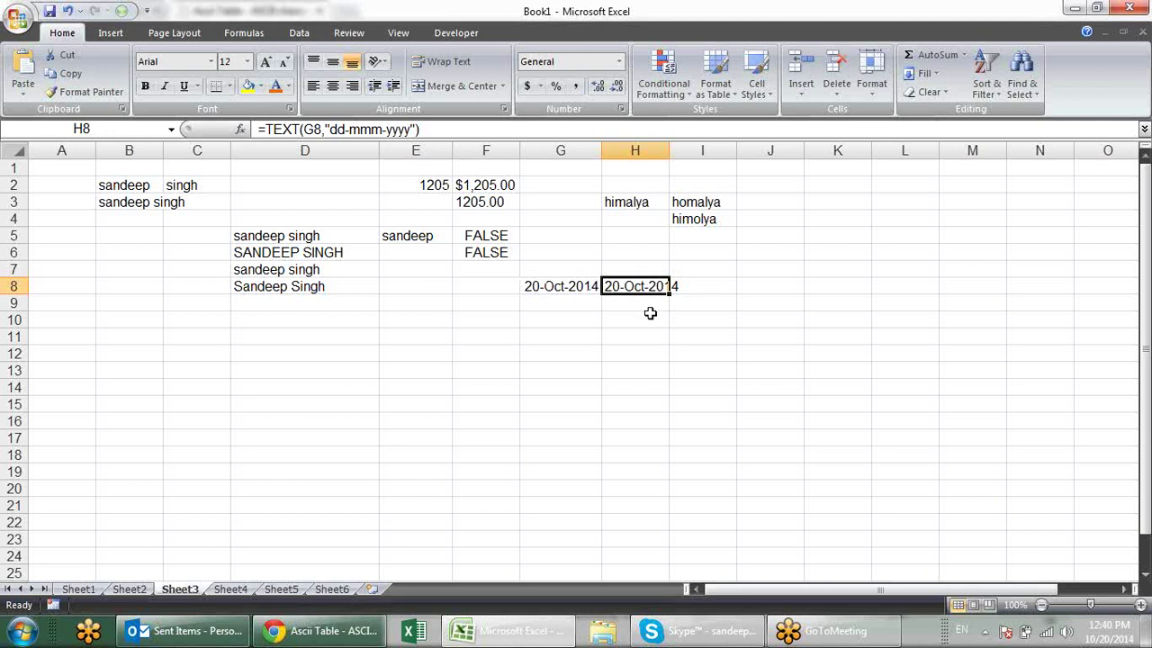
# Step: Give G8 the custom number format "+91 #"
pyautogui.click(587, 285)
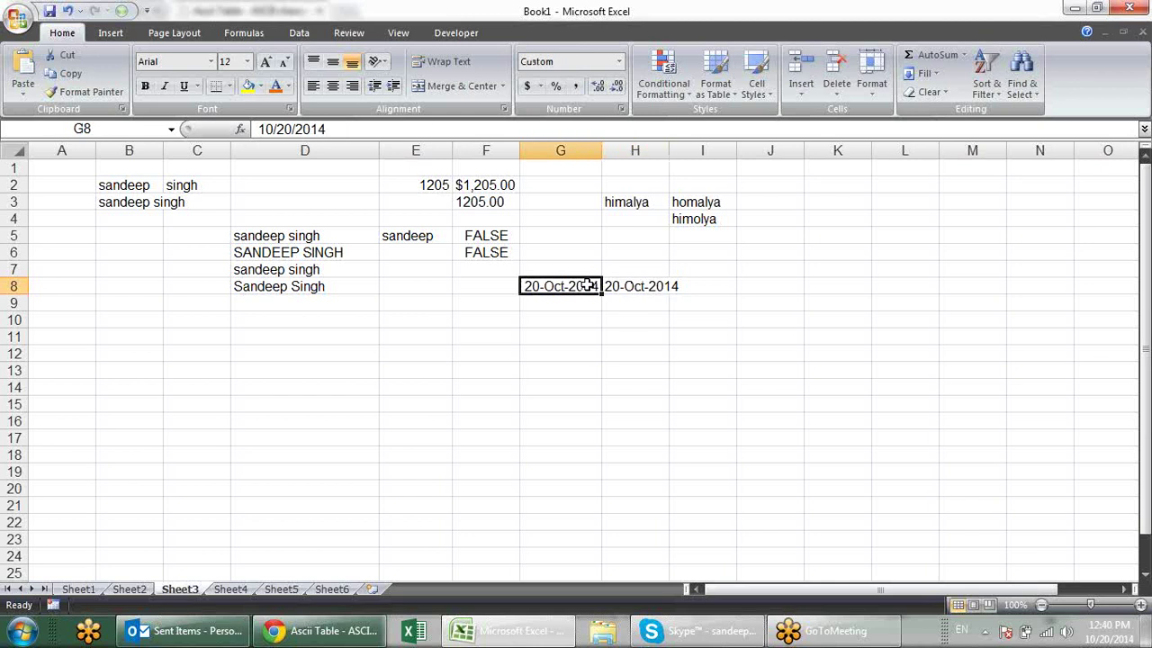
pyautogui.write('+91')
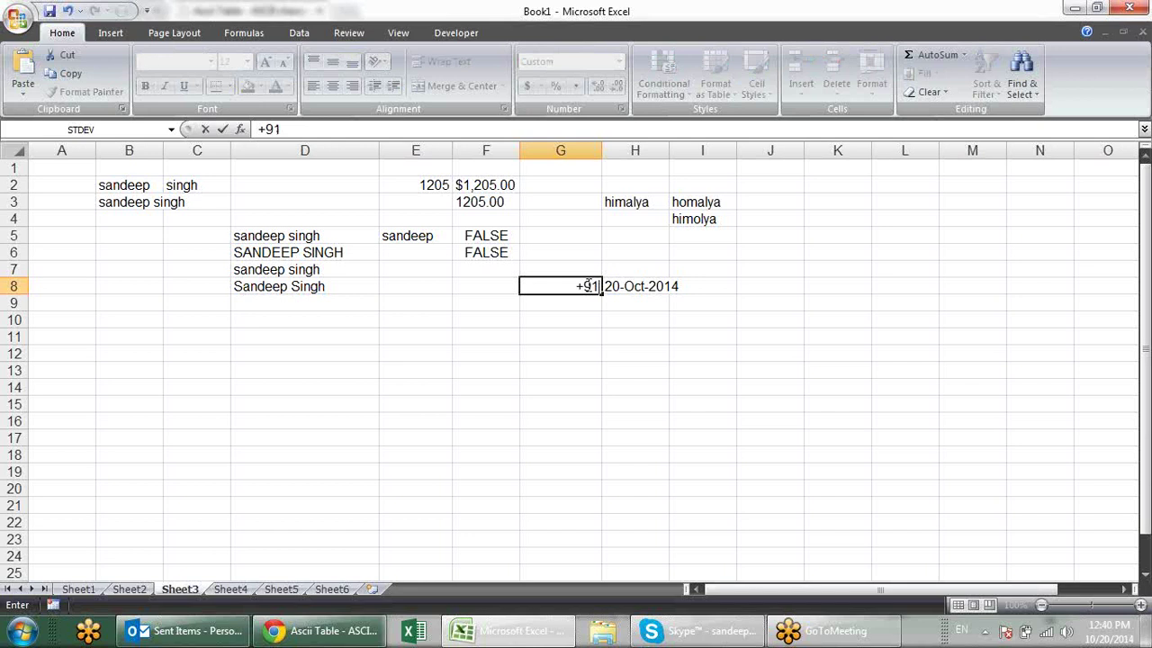
pyautogui.press('Escape')
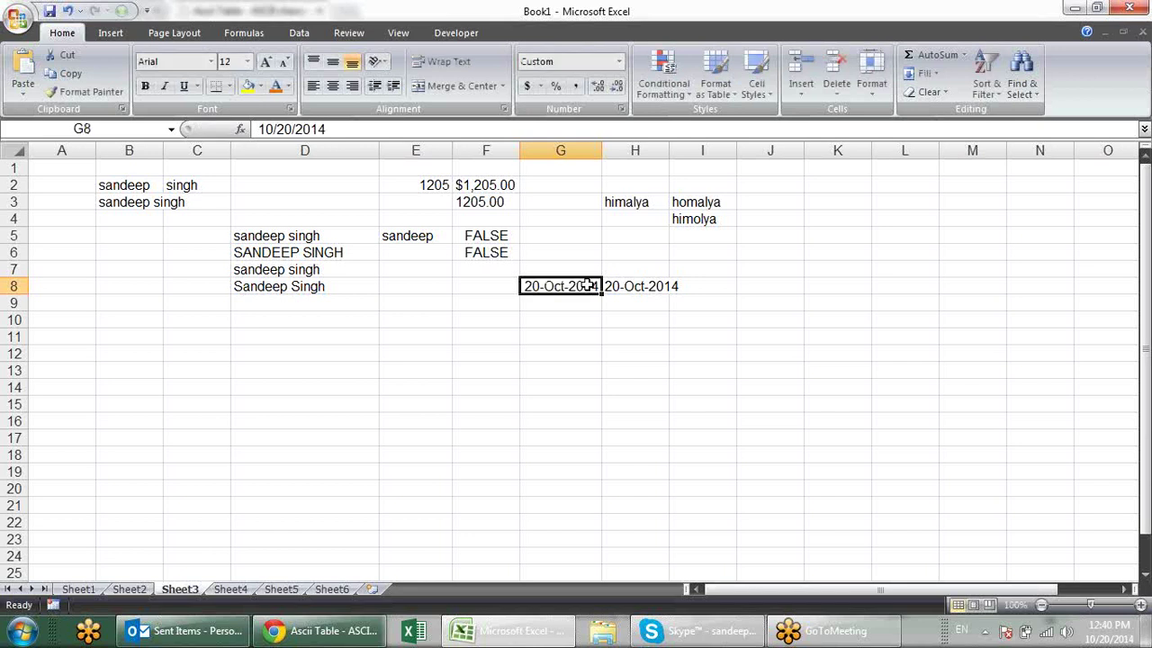
pyautogui.hotkey('ctrl', '1')
pyautogui.press('Tab')
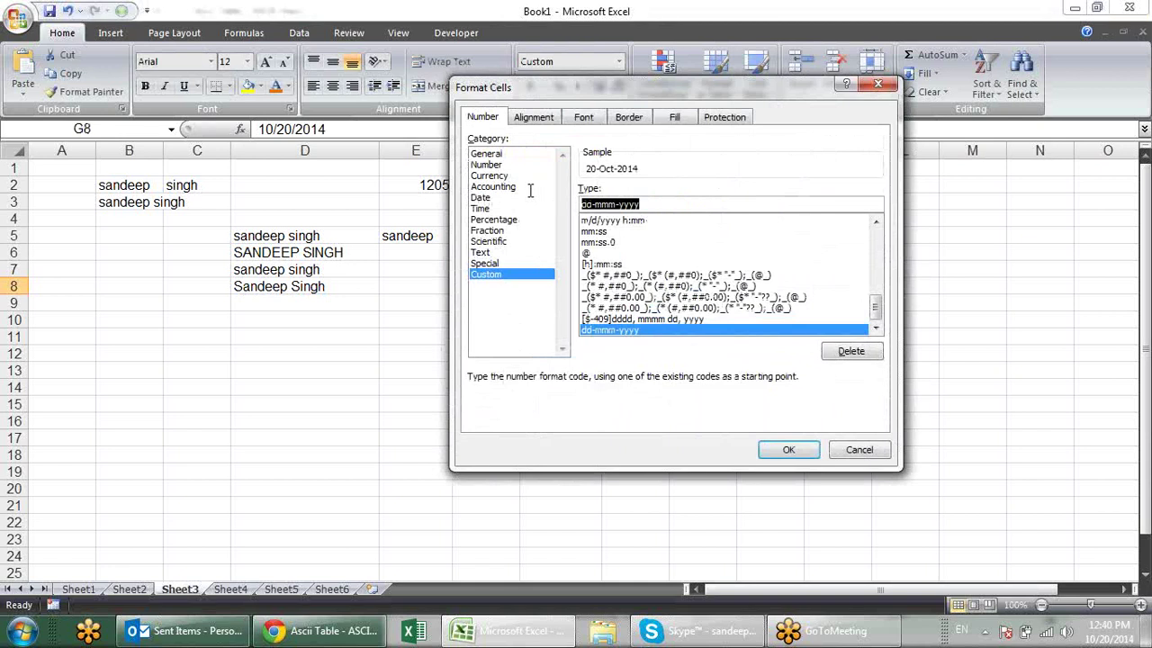
pyautogui.write('+91 ')
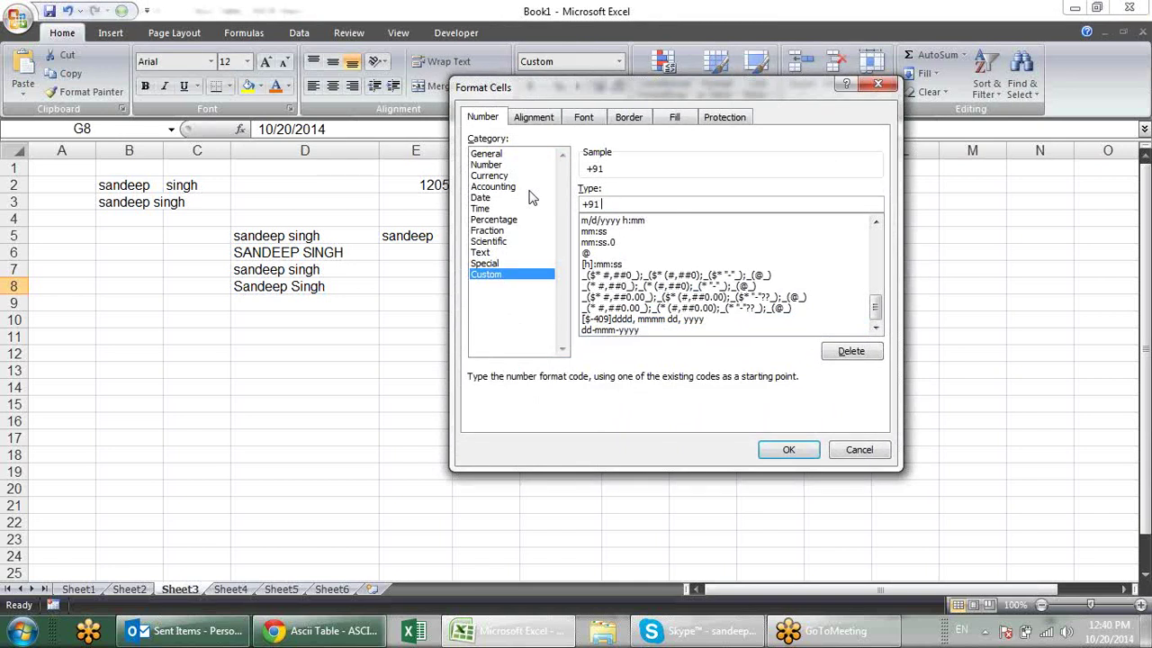
pyautogui.write('3')
pyautogui.press('BackSpace')
pyautogui.write('#')
pyautogui.press('Return')
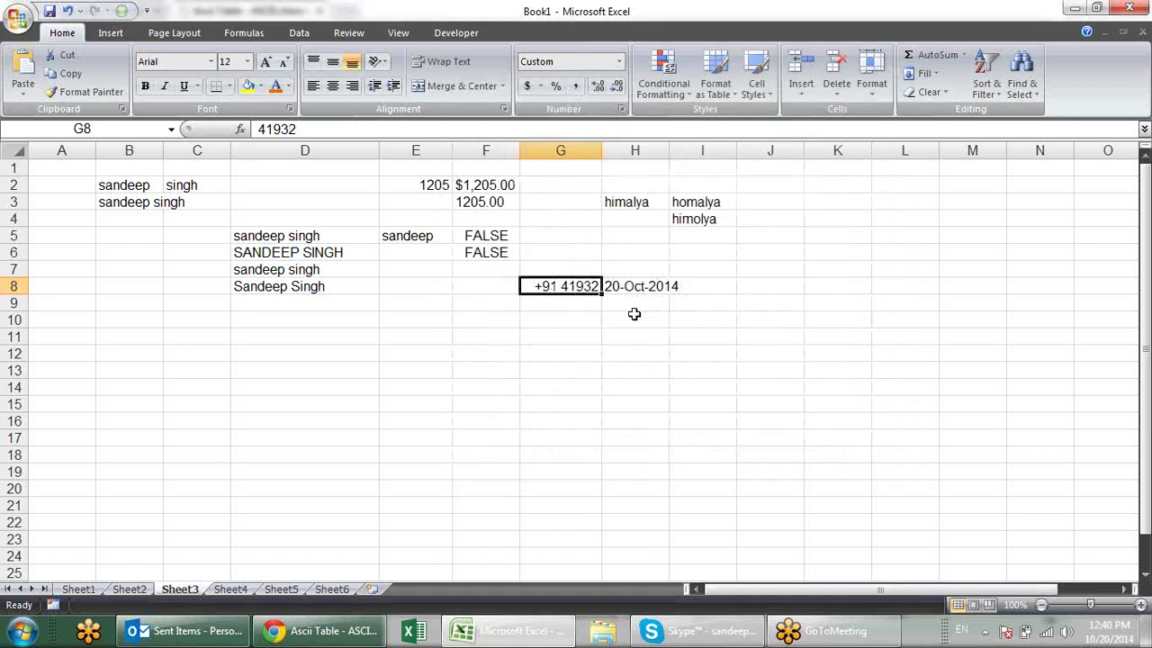
# Step: Type the phone number into G8
pyautogui.write('+91')
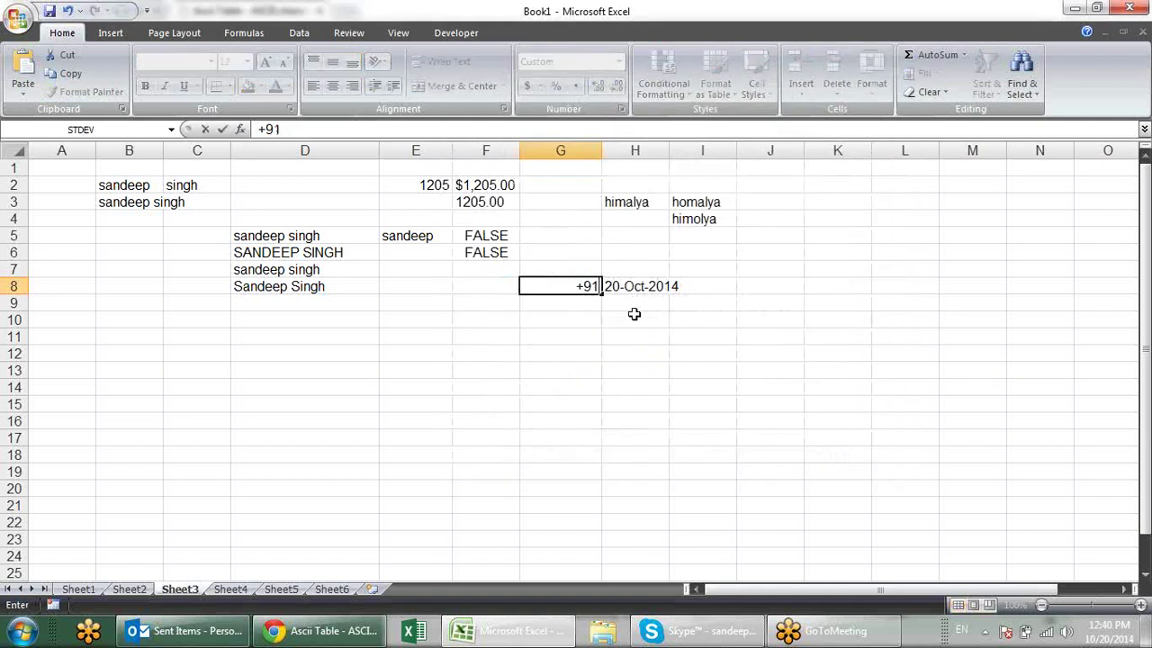
pyautogui.press('Escape')
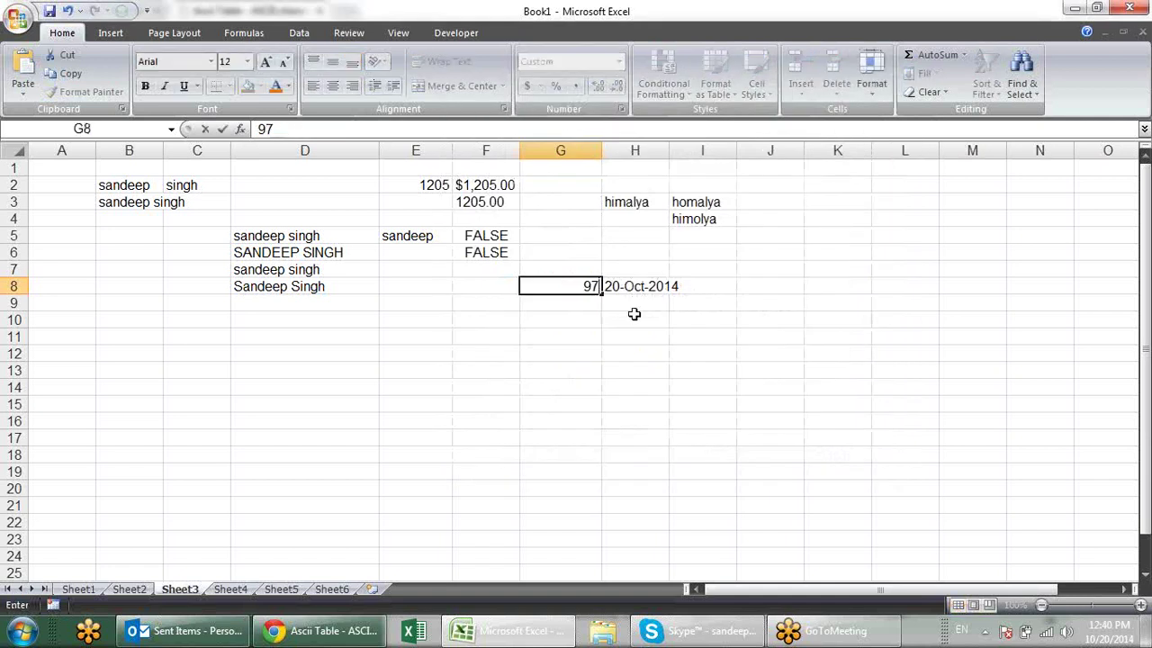
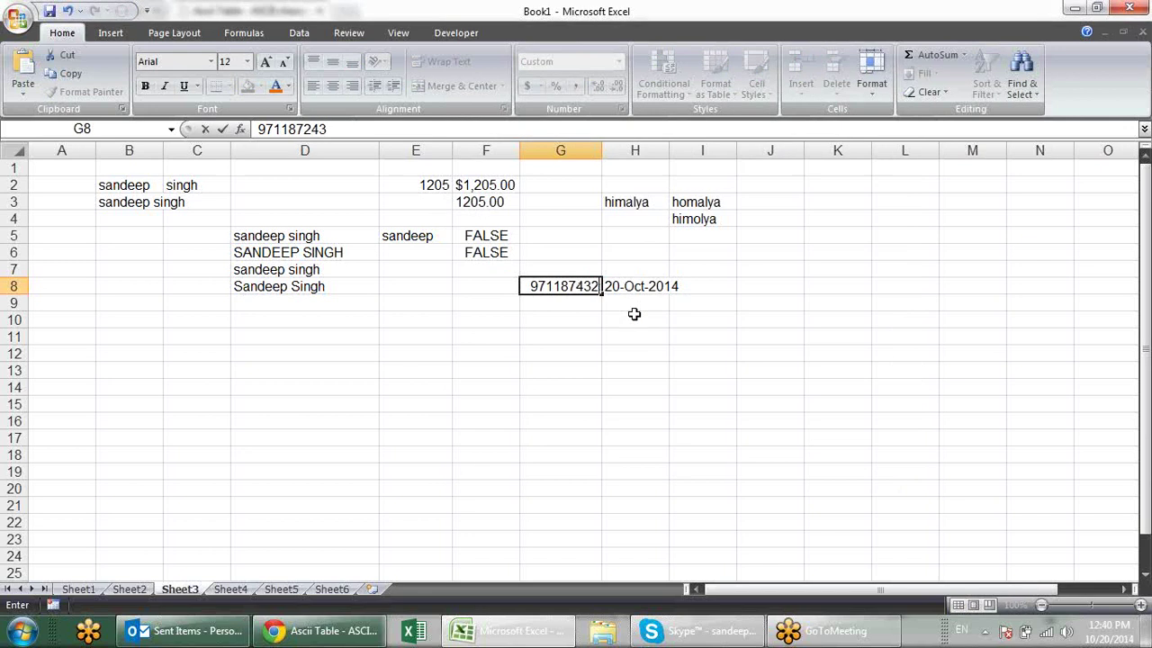
pyautogui.press('Return')
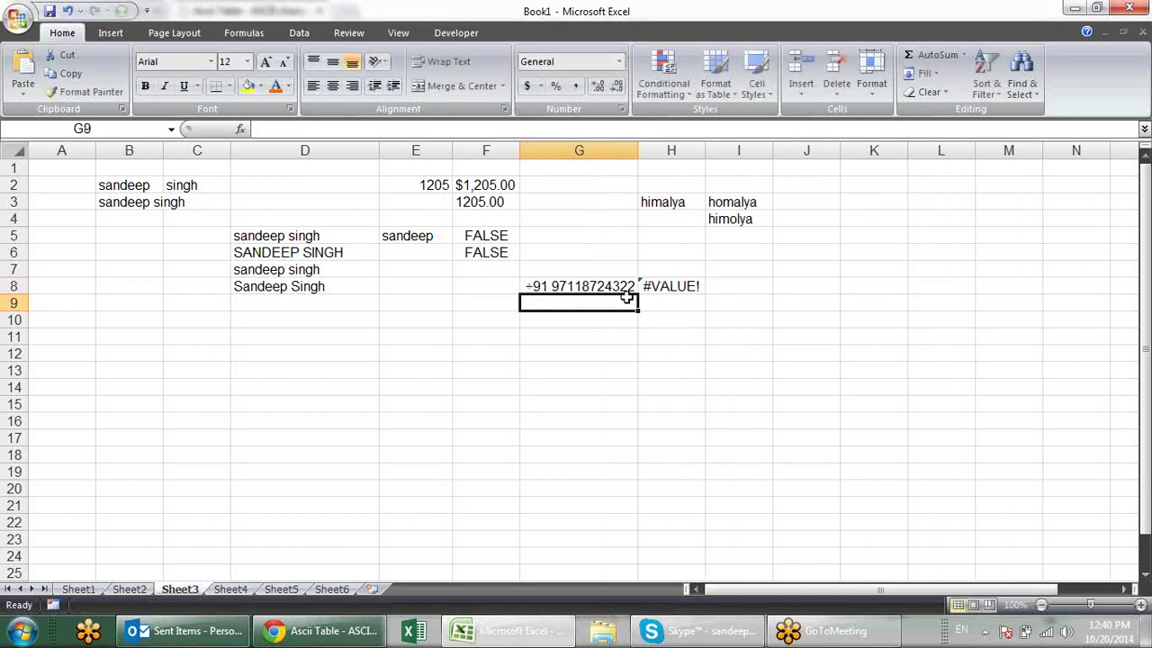
# Step: Paste G8's value into E12 and widen column E to fit it
pyautogui.click(610, 287)
pyautogui.hotkey('ctrl', 'c')
pyautogui.click(429, 352)
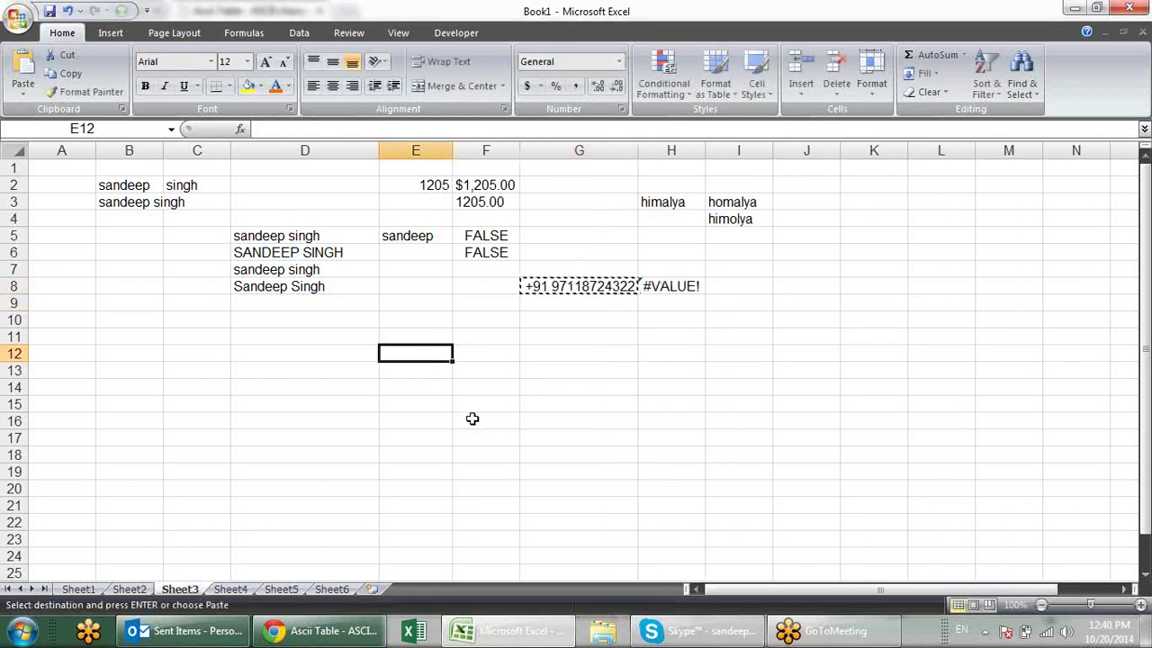
pyautogui.hotkey('alt', 'e')
pyautogui.press('s')
pyautogui.press('Return')
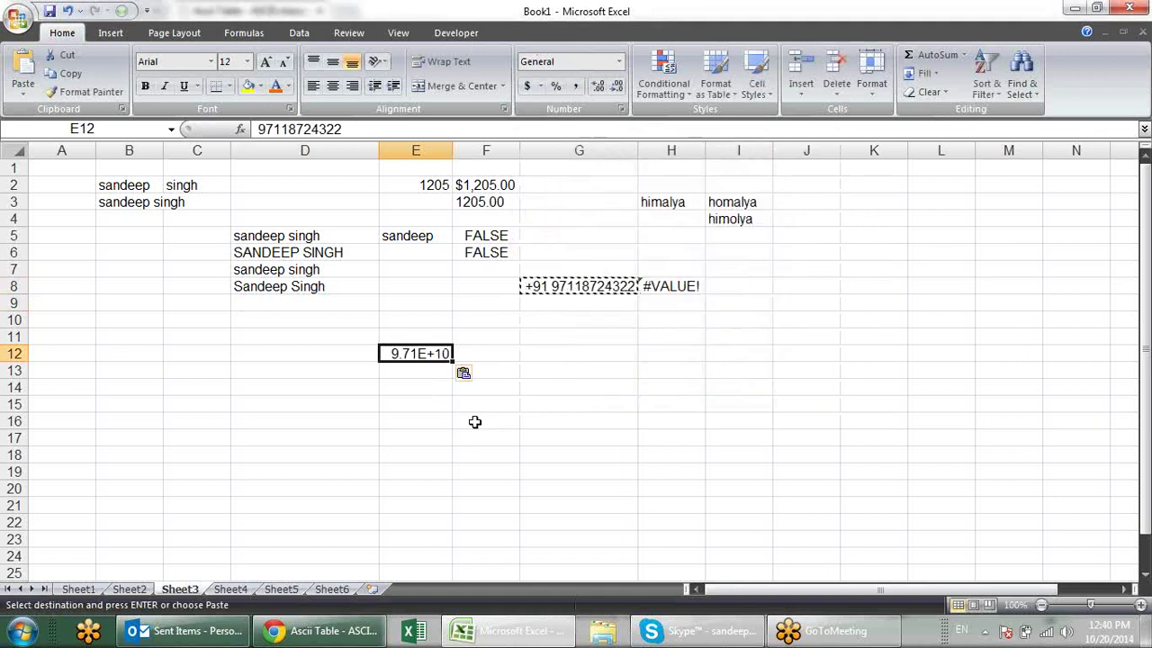
pyautogui.doubleClick(453, 150)
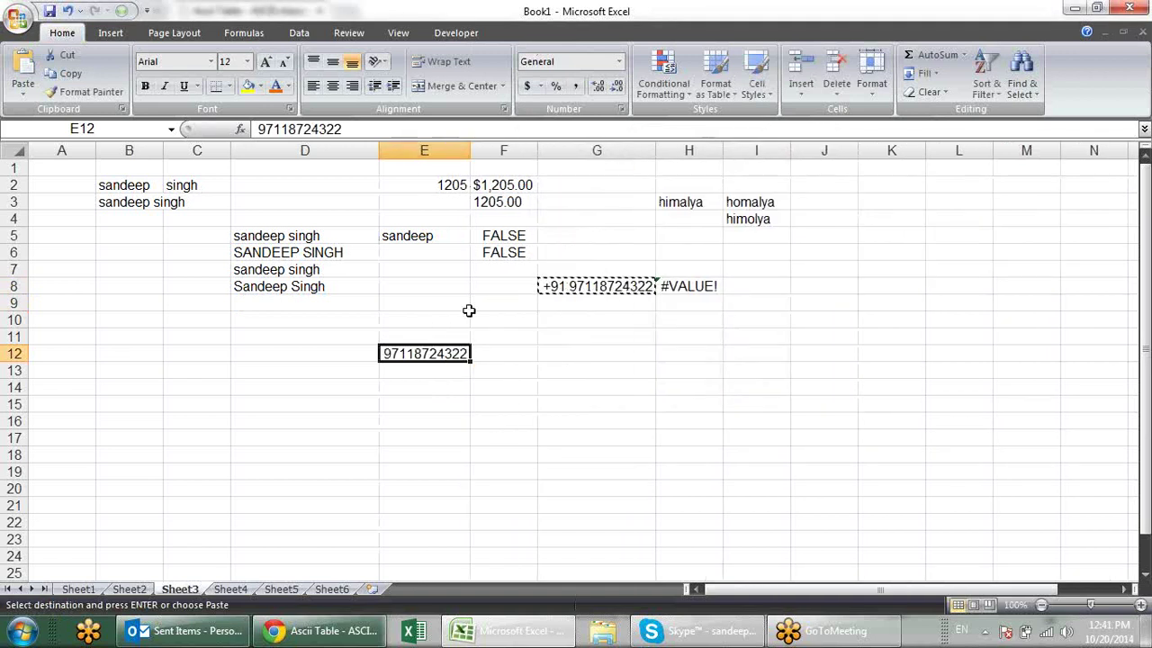
pyautogui.press('Escape')
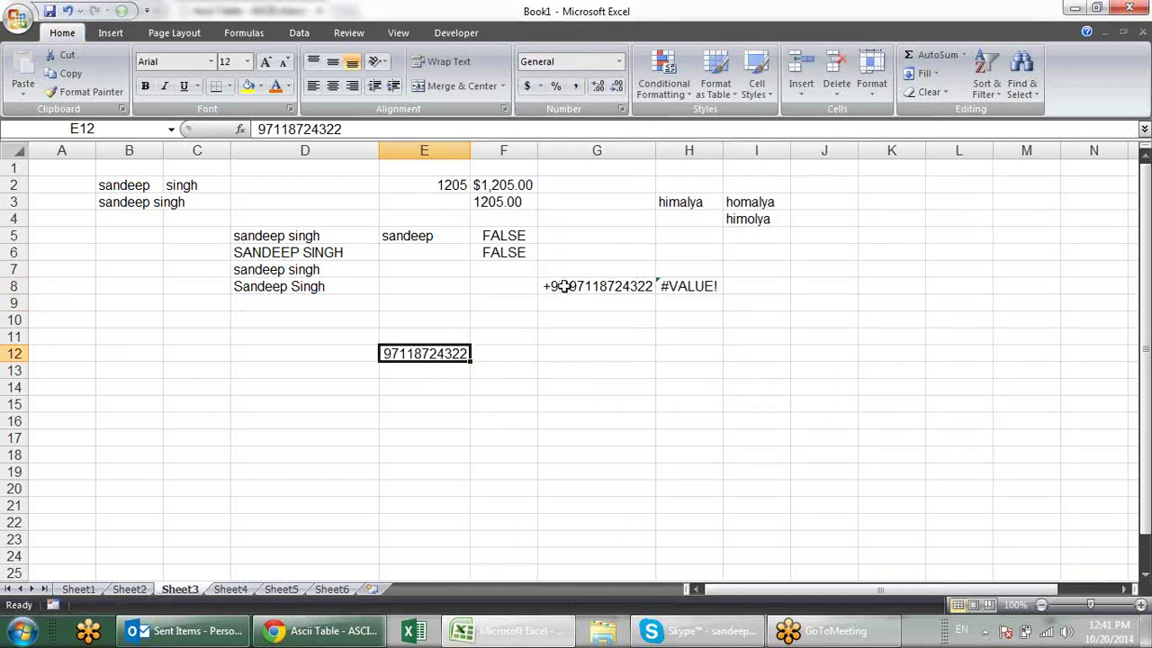
# Step: Enter =TEXT(G8,"+91 #") in H8 to show the number with a +91 prefix
pyautogui.click(677, 285)
pyautogui.write('=te')
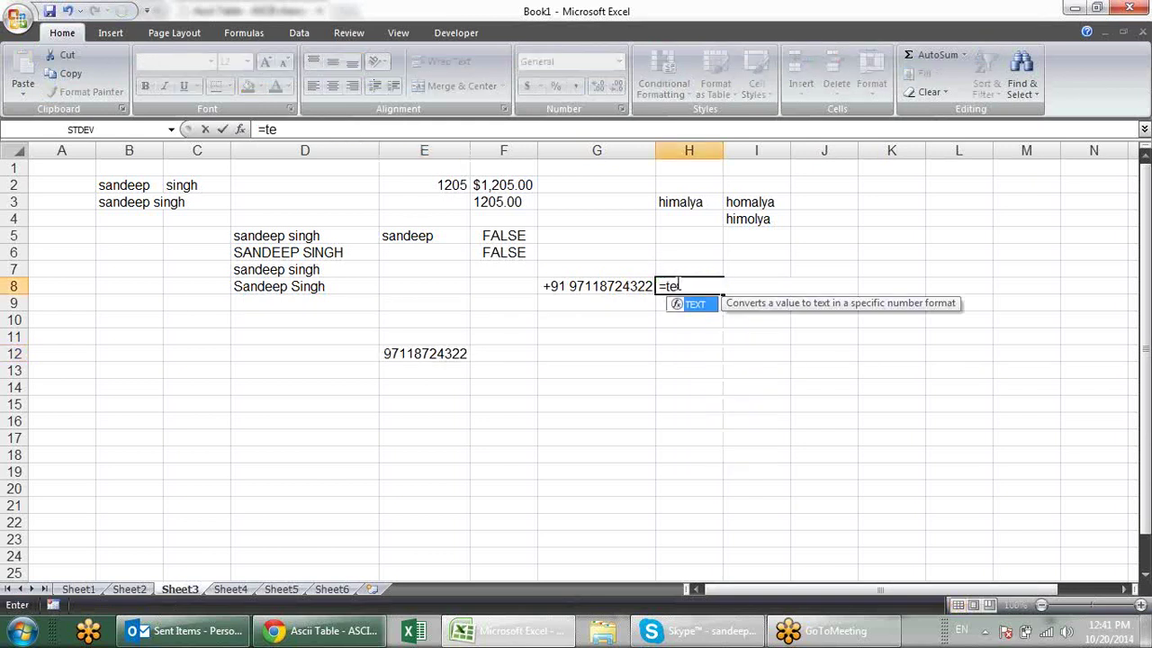
pyautogui.press('Tab')
pyautogui.press('Left')
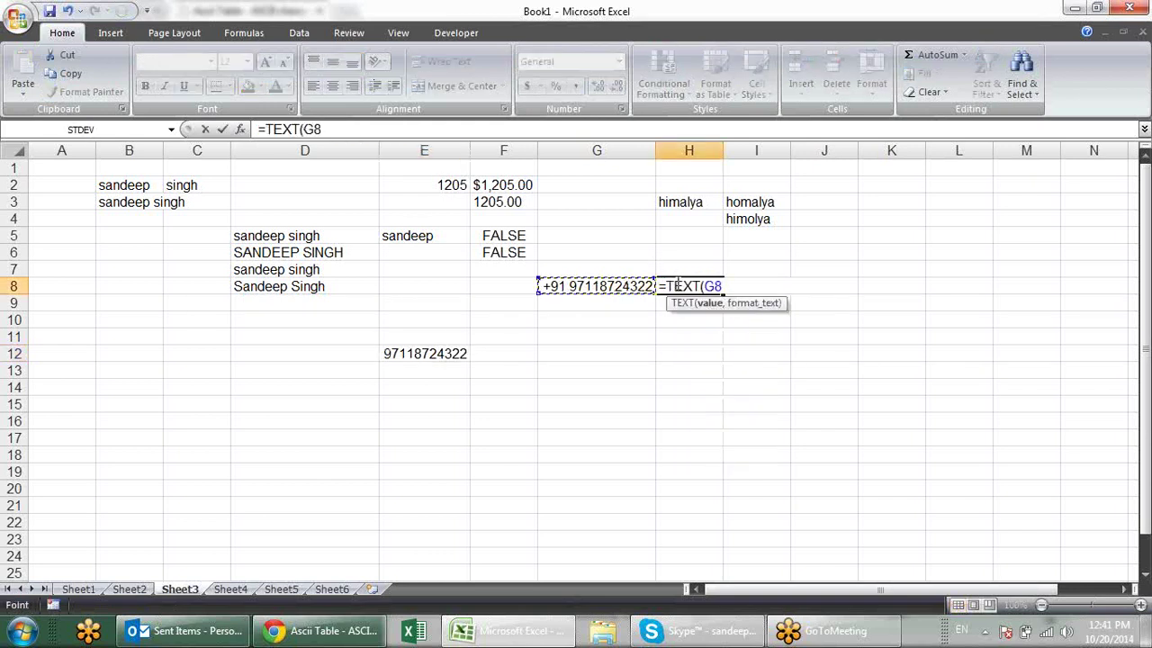
pyautogui.write(',"')
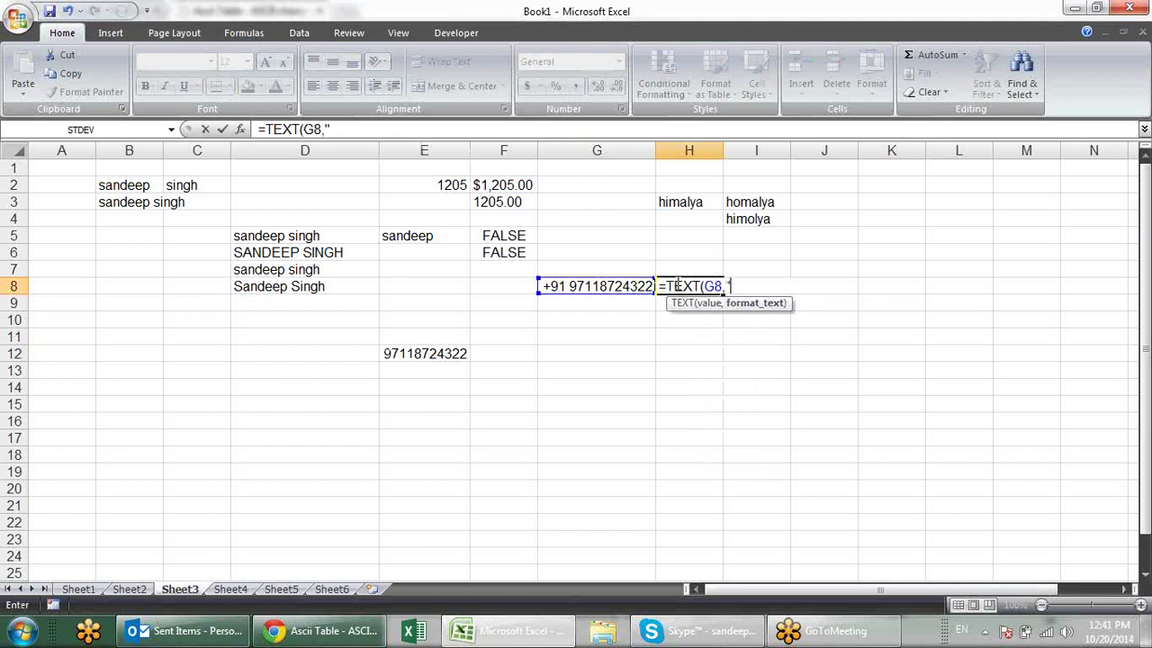
pyautogui.write('+91')
pyautogui.write(' #')
pyautogui.write(')')
pyautogui.press('Return')
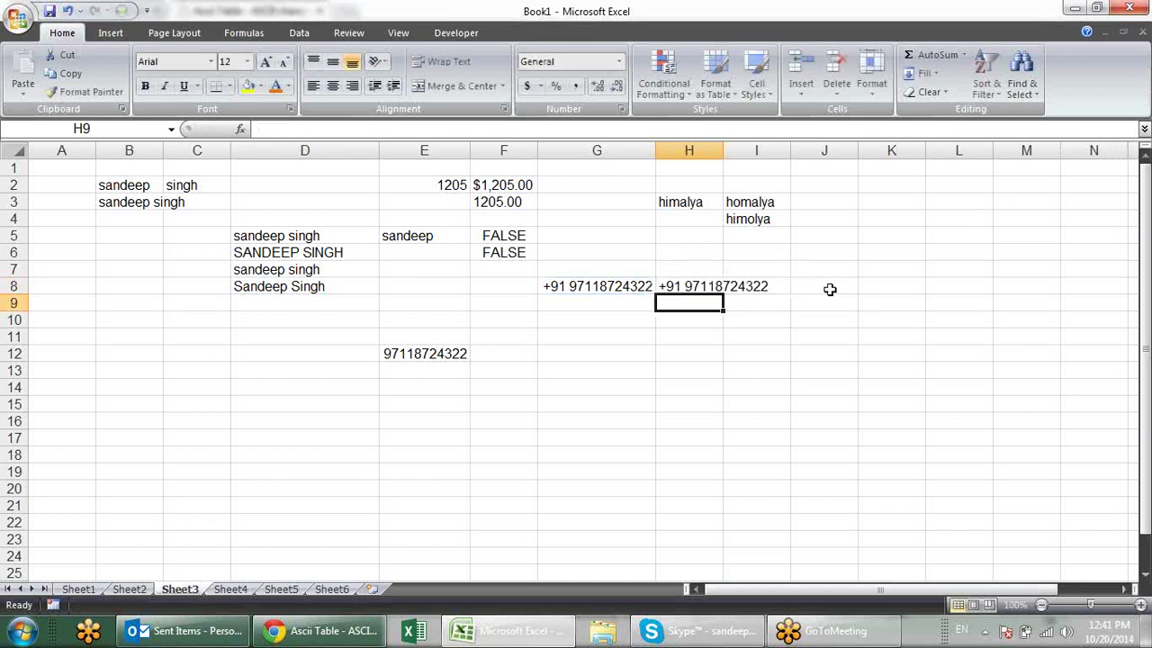
# Step: Paste H8's formatted result into E13 as a value
pyautogui.click(715, 287)
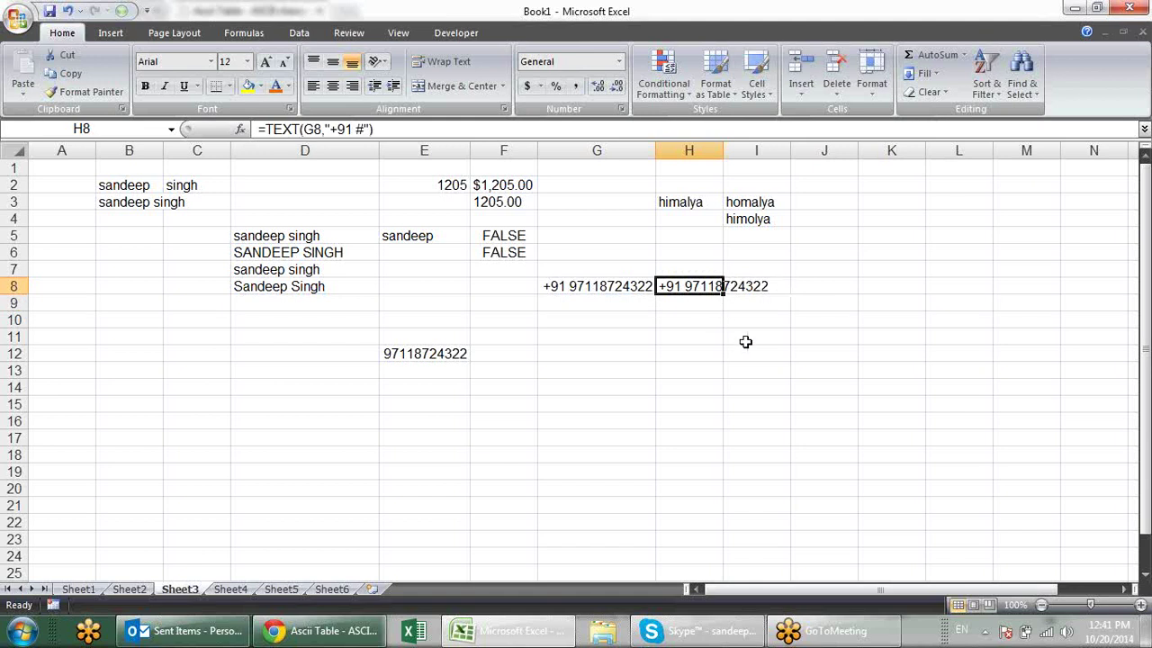
pyautogui.hotkey('ctrl', 'c')
pyautogui.click(437, 367)
pyautogui.hotkey('alt', 'e')
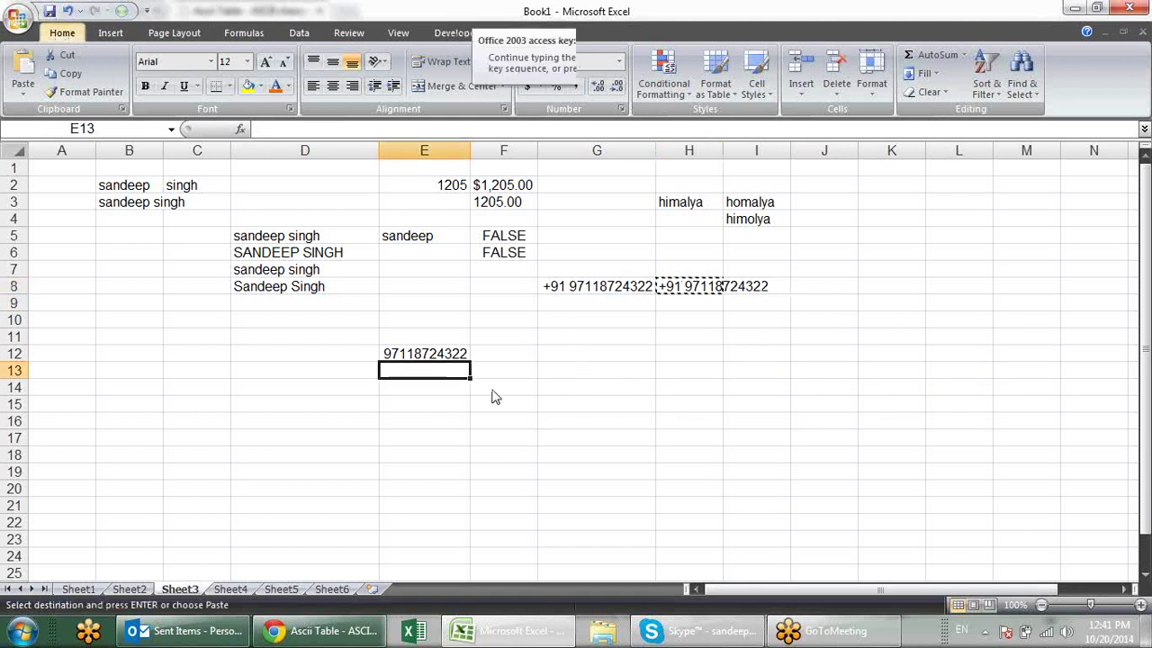
pyautogui.press('s')
pyautogui.press('v')
pyautogui.press('Return')
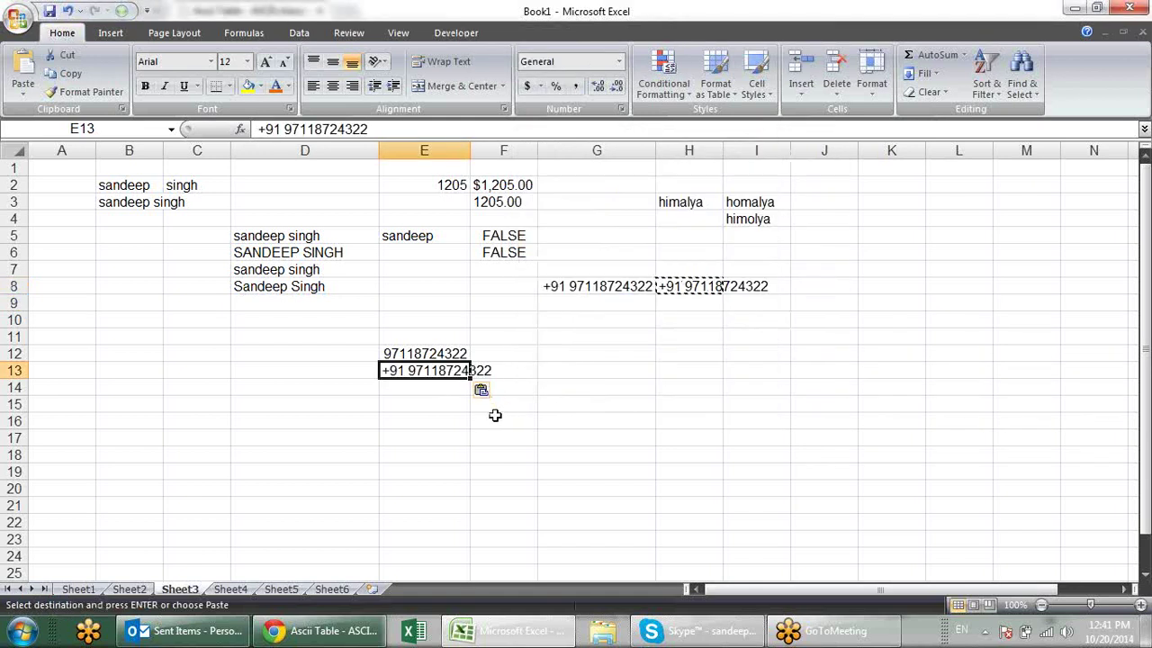
pyautogui.click(494, 417)
pyautogui.doubleClick(396, 371)
pyautogui.moveTo(397, 370)
pyautogui.mouseDown()
pyautogui.moveTo(424, 369)
pyautogui.moveTo(397, 371)
pyautogui.mouseUp()
pyautogui.press('Escape')
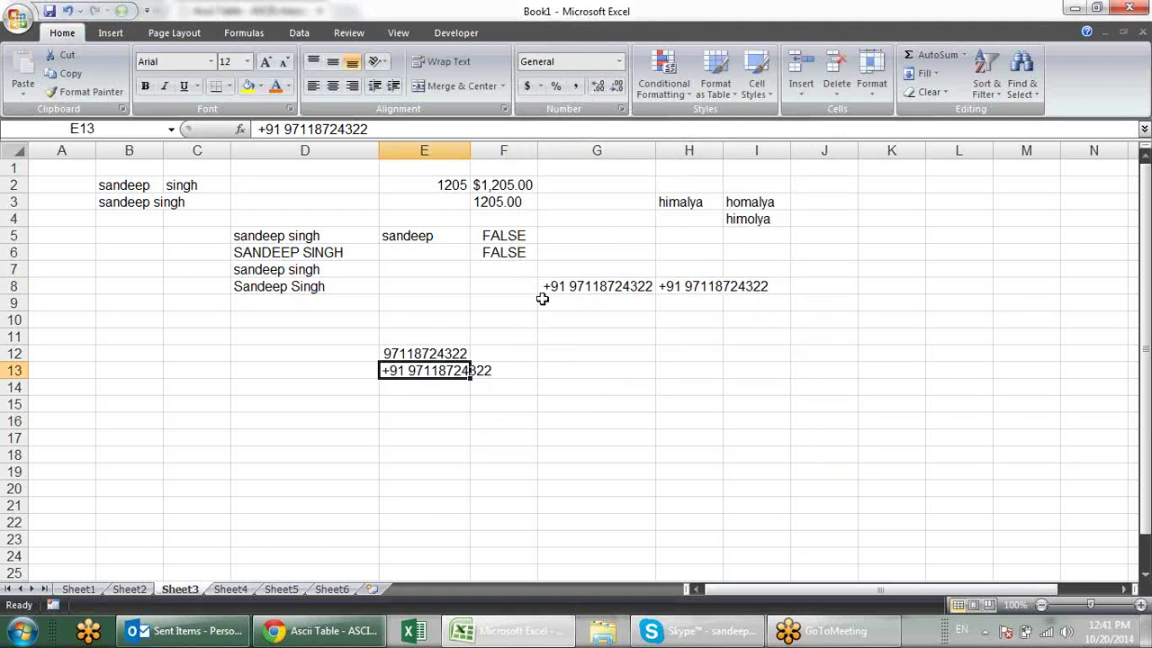
# Step: Look over the results block, then switch to the blank Sheet4 and pick a starting cell
pyautogui.moveTo(543, 318); pyautogui.dragTo(556, 399)
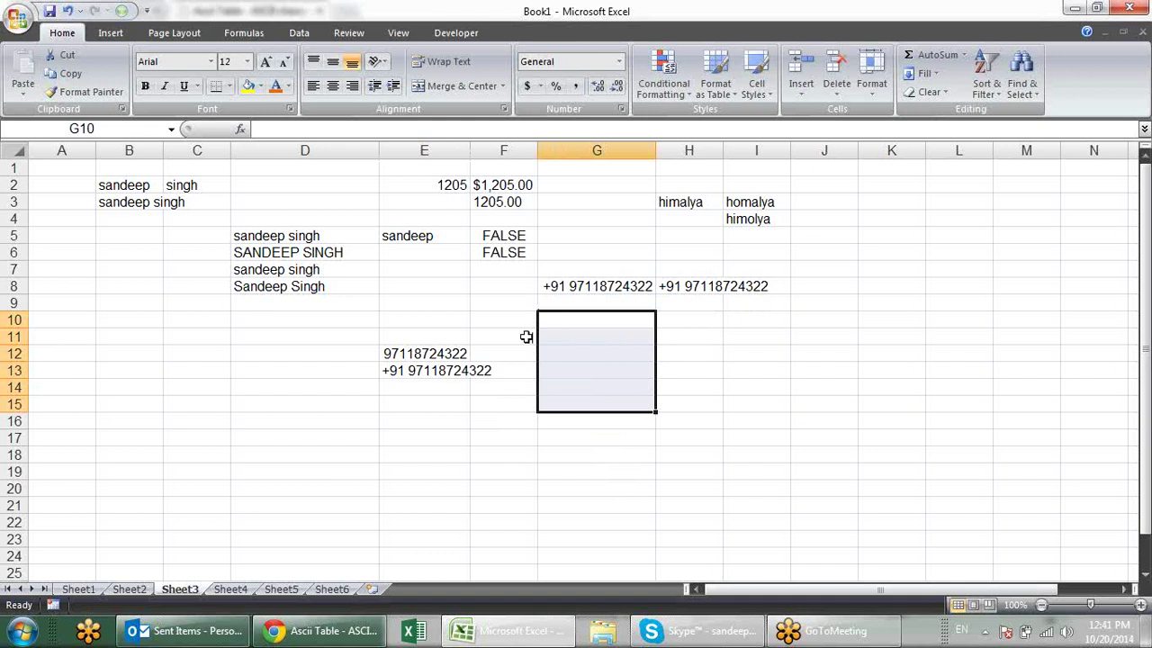
pyautogui.click(743, 346)
pyautogui.moveTo(370, 281); pyautogui.dragTo(801, 389)
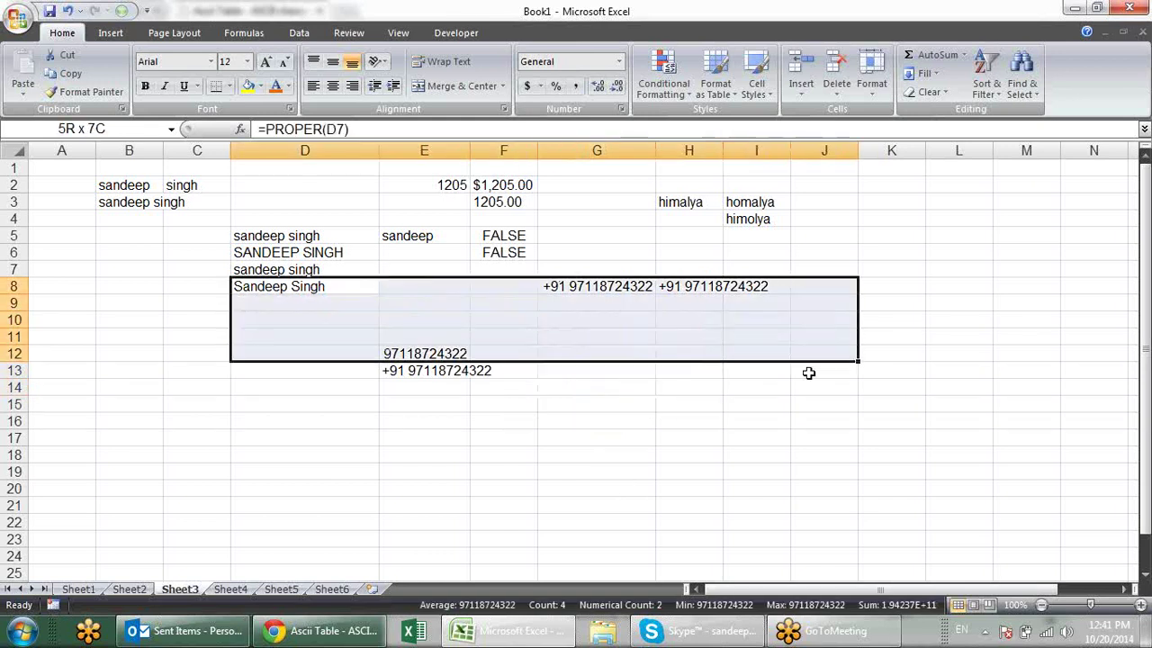
pyautogui.moveTo(895, 424); pyautogui.dragTo(426, 287)
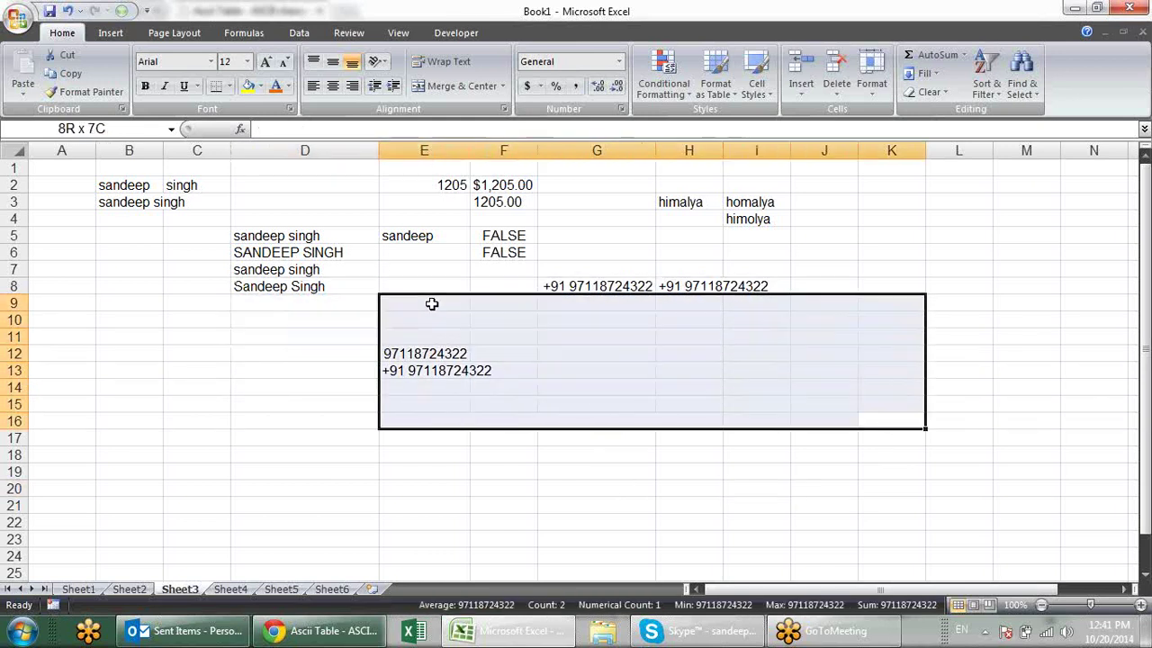
pyautogui.click(493, 493)
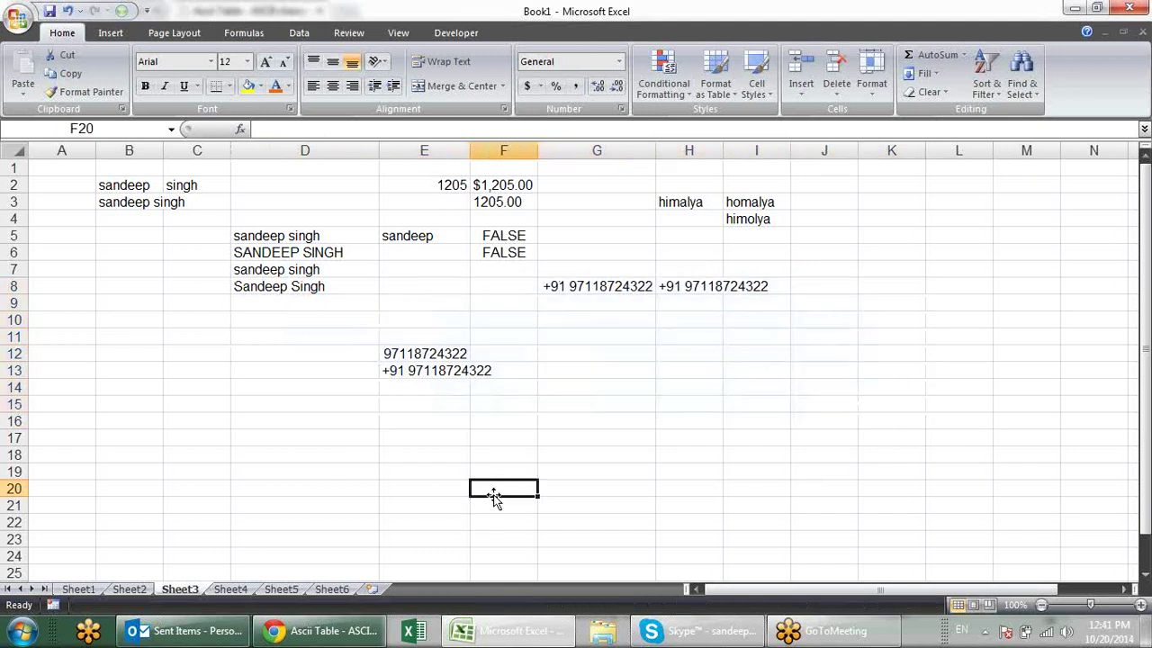
pyautogui.click(327, 343)
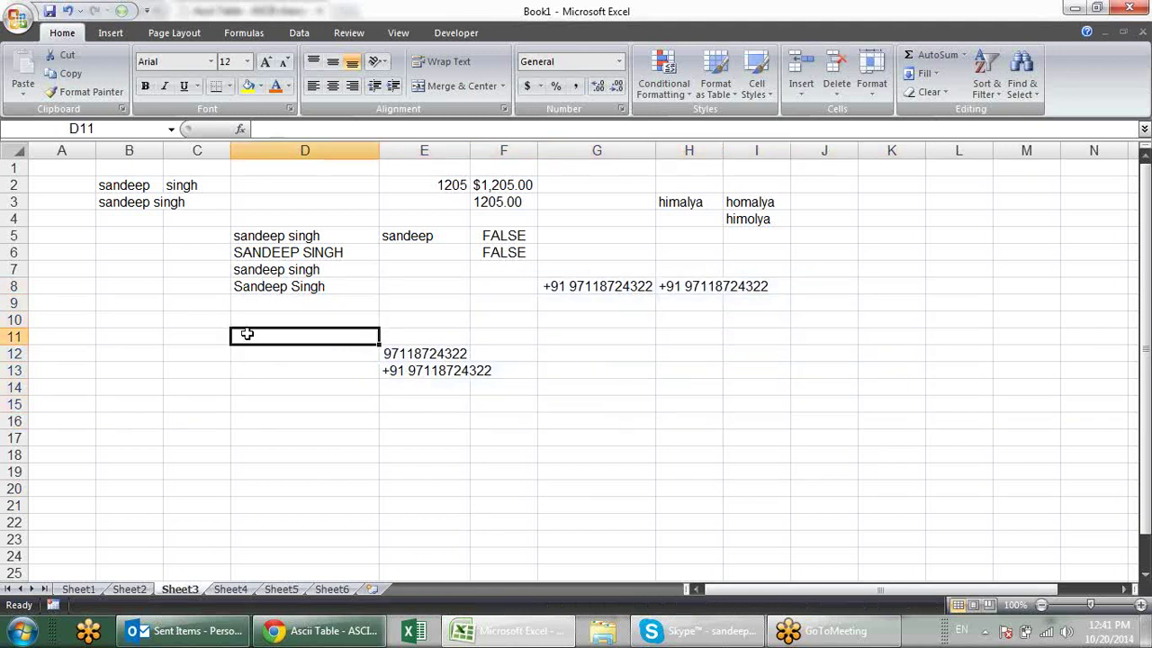
pyautogui.click(189, 355)
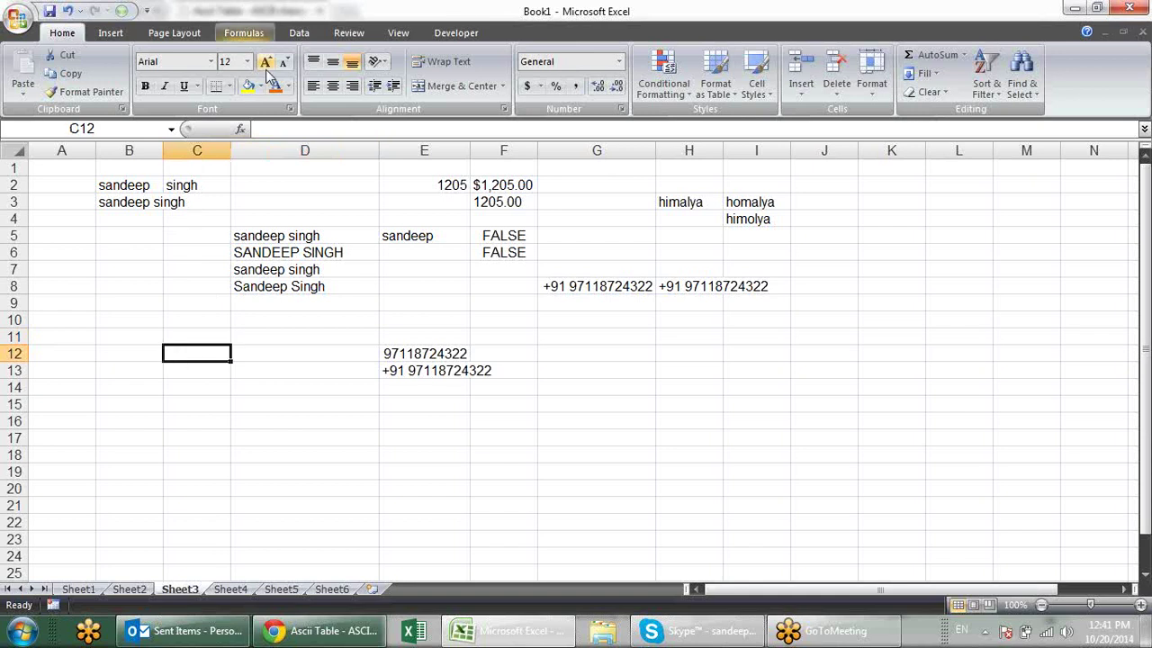
pyautogui.click(162, 34)
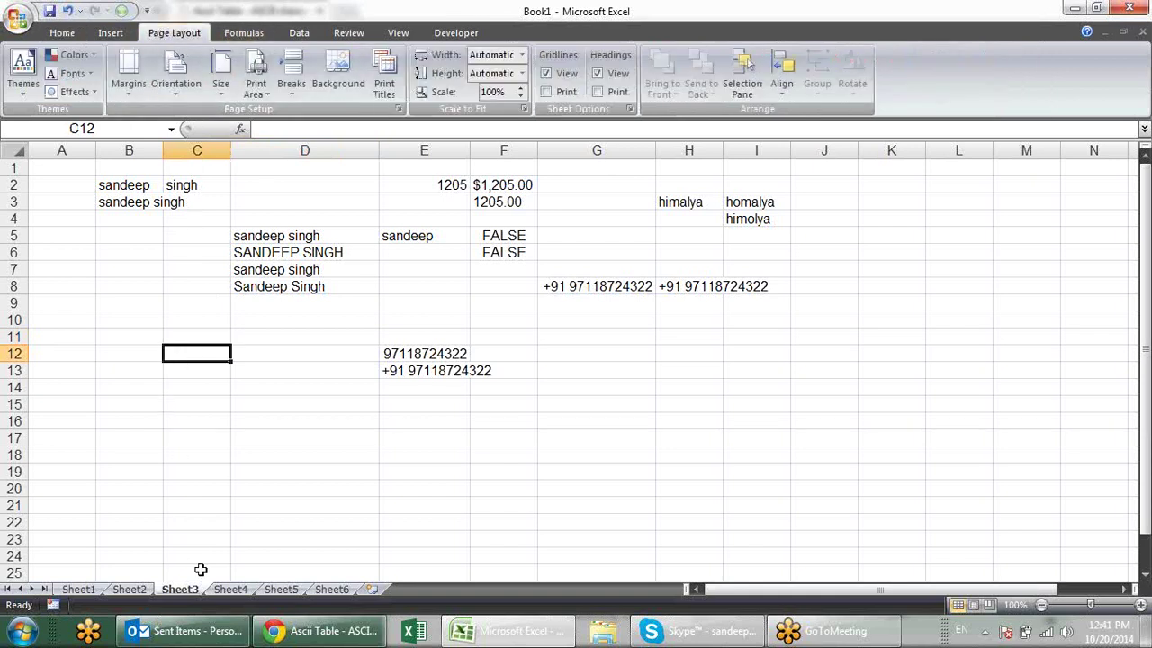
pyautogui.click(229, 588)
pyautogui.click(209, 183)
# Step: Browse the Text functions list in the Formulas function library, then close it
pyautogui.click(216, 169)
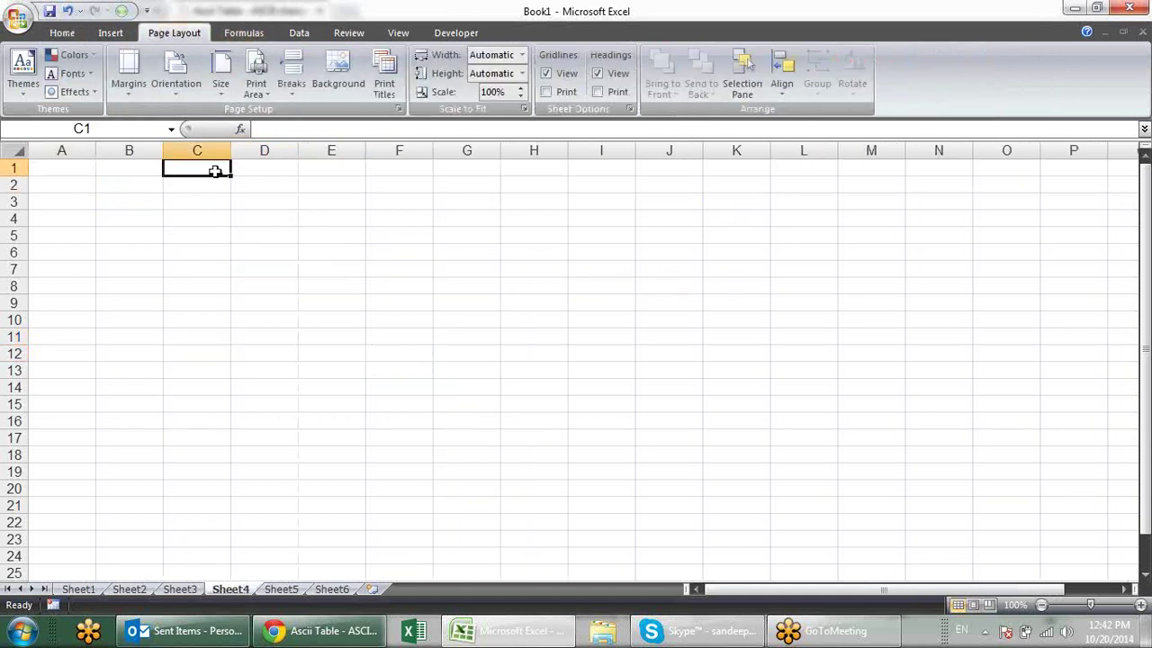
pyautogui.click(223, 182)
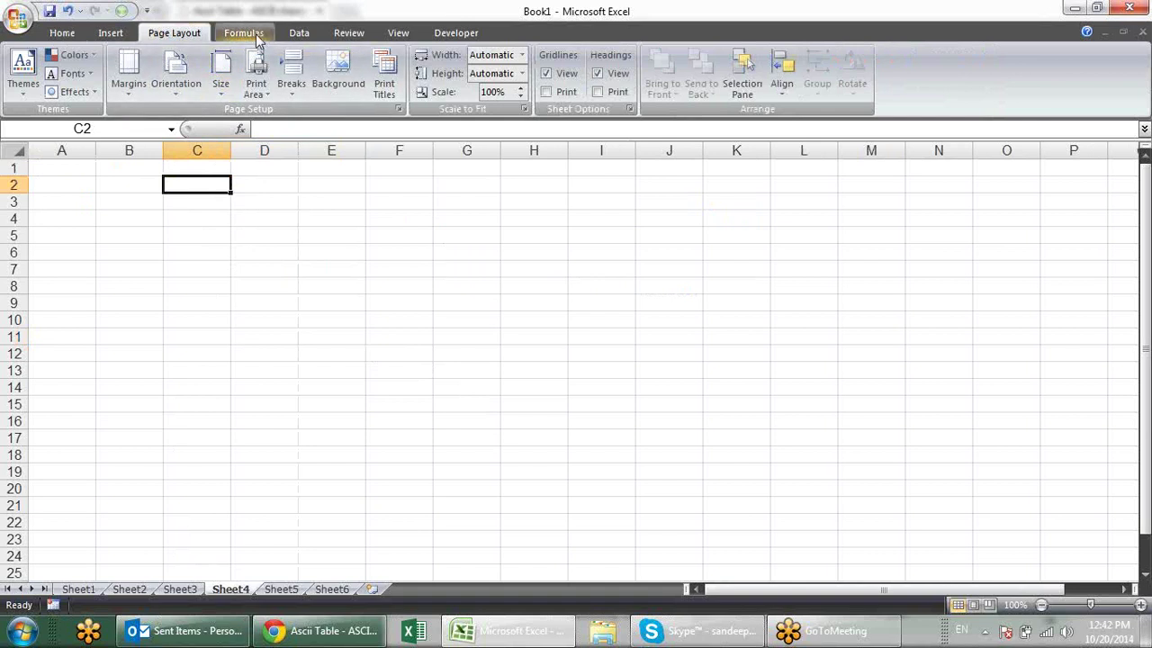
pyautogui.click(244, 32)
pyautogui.click(243, 94)
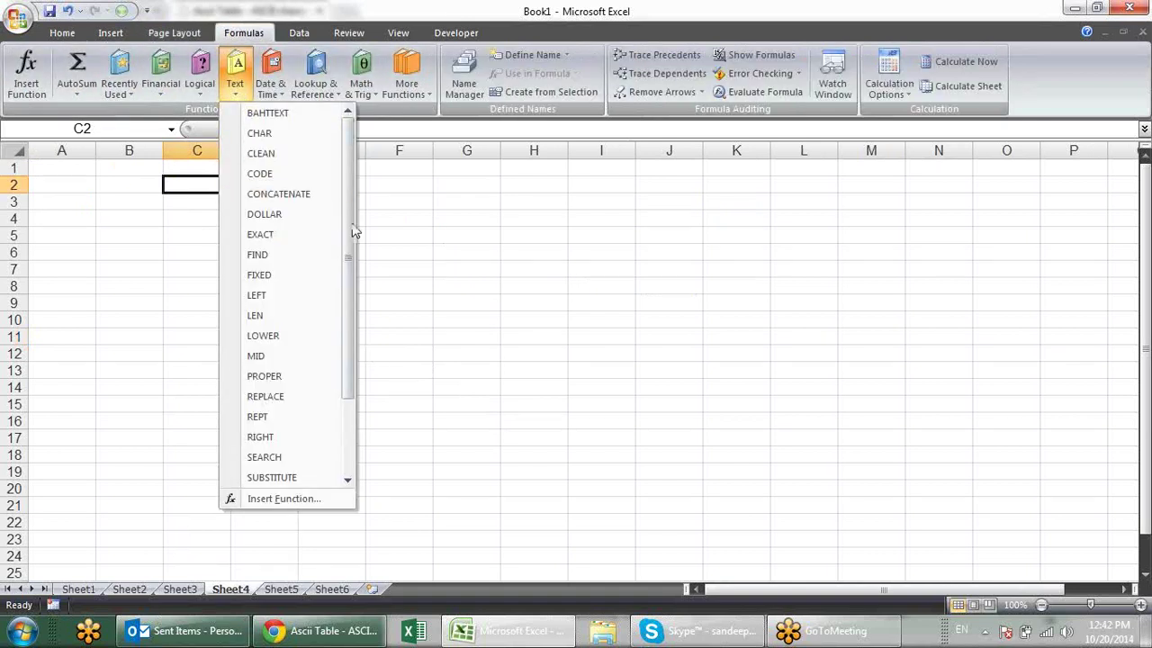
pyautogui.moveTo(350, 223); pyautogui.dragTo(349, 324)
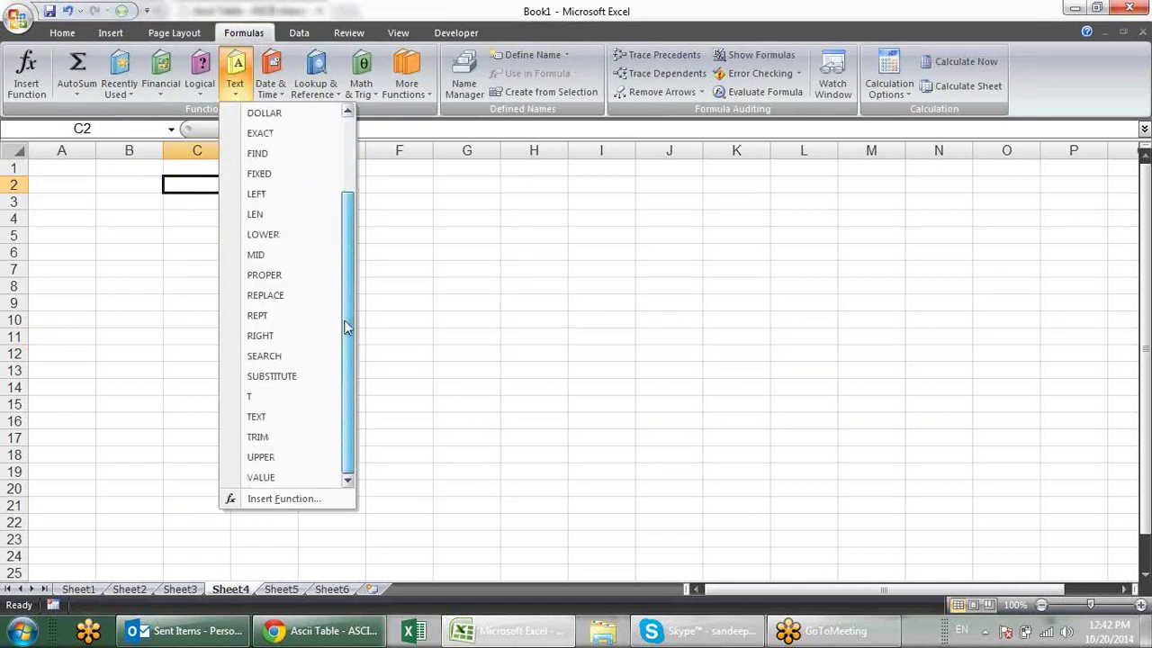
pyautogui.moveTo(347, 327); pyautogui.dragTo(345, 211)
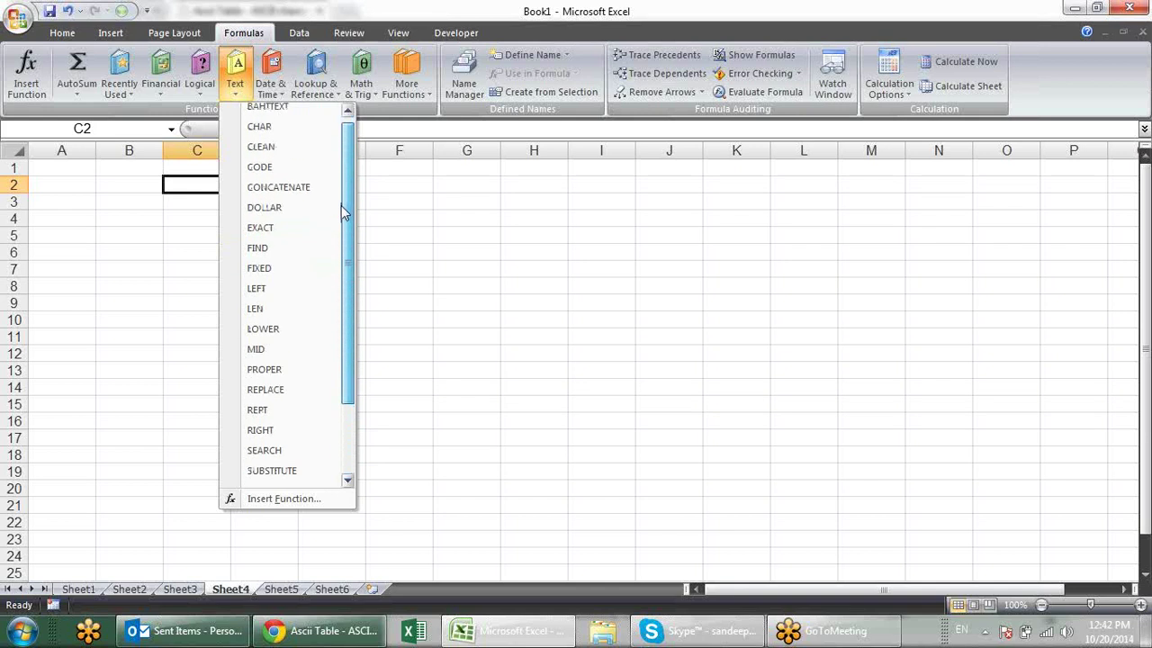
pyautogui.click(326, 205)
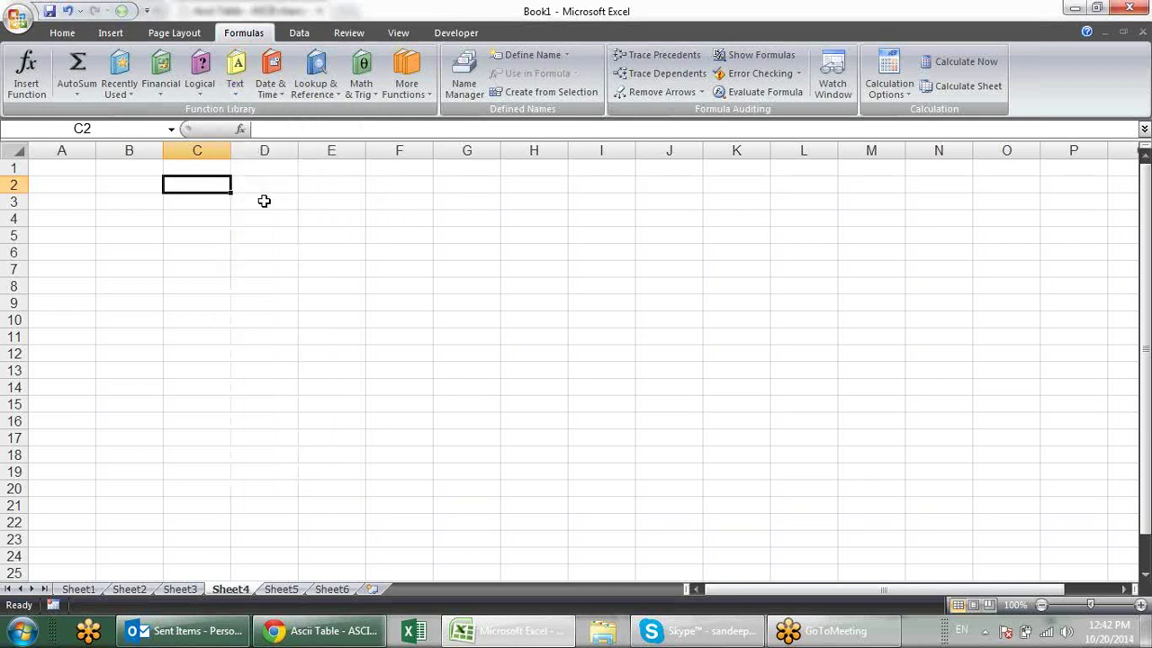
# Step: Widen column D and enter three full names into D2, D3 and D4
pyautogui.click(293, 171)
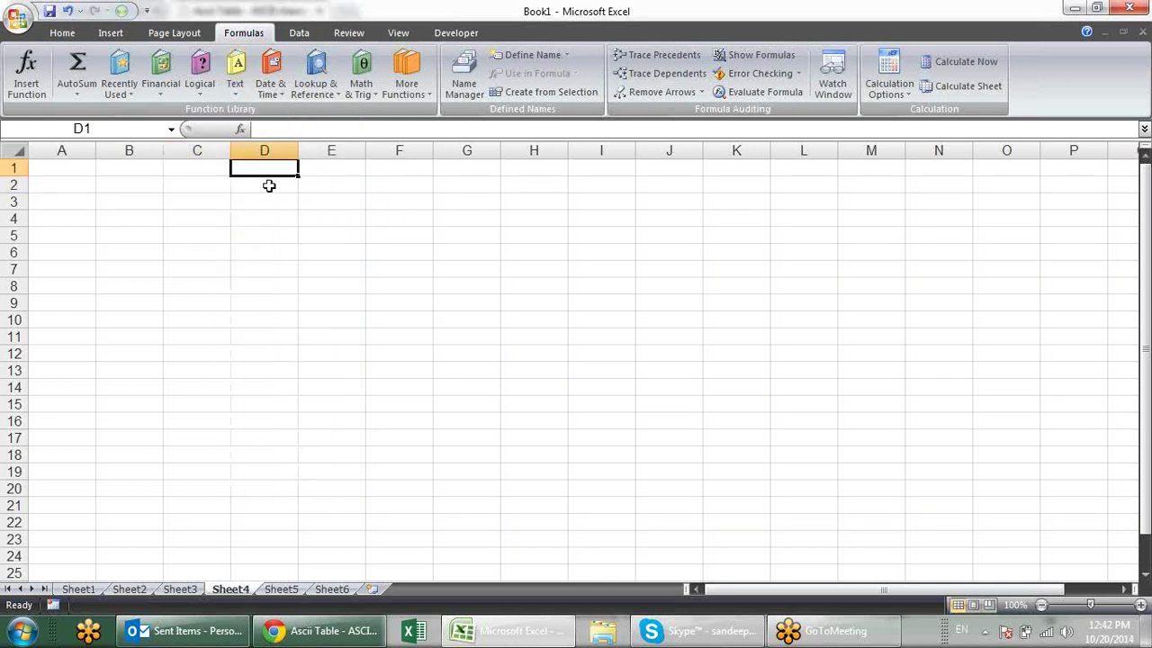
pyautogui.click(269, 185)
pyautogui.moveTo(298, 152); pyautogui.dragTo(403, 151)
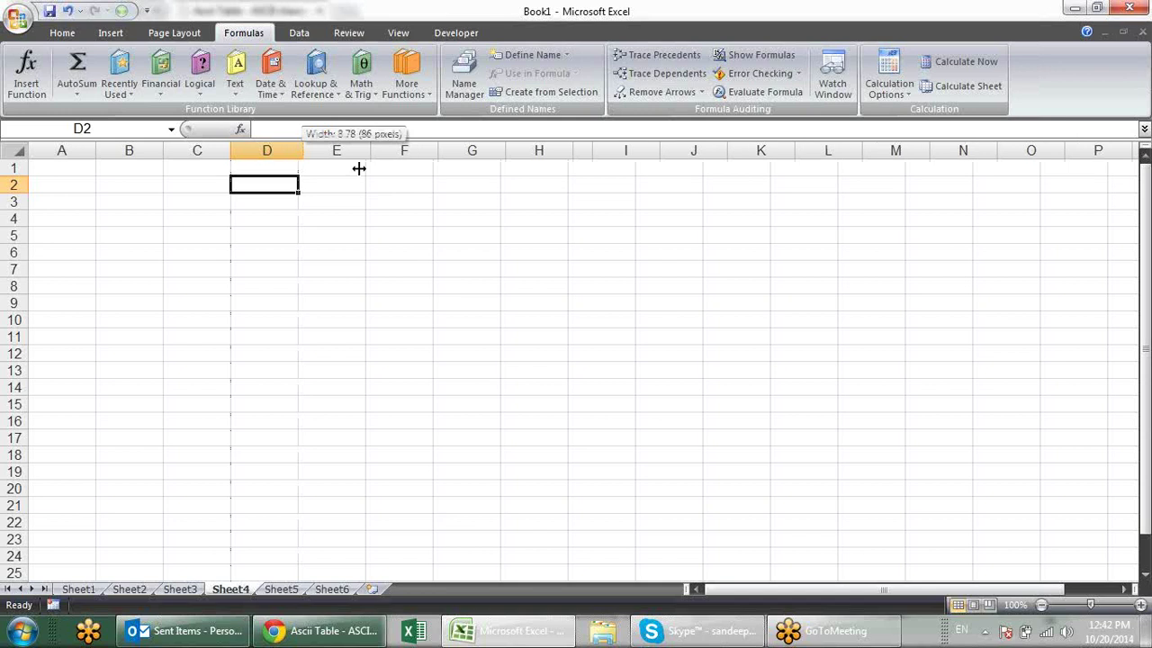
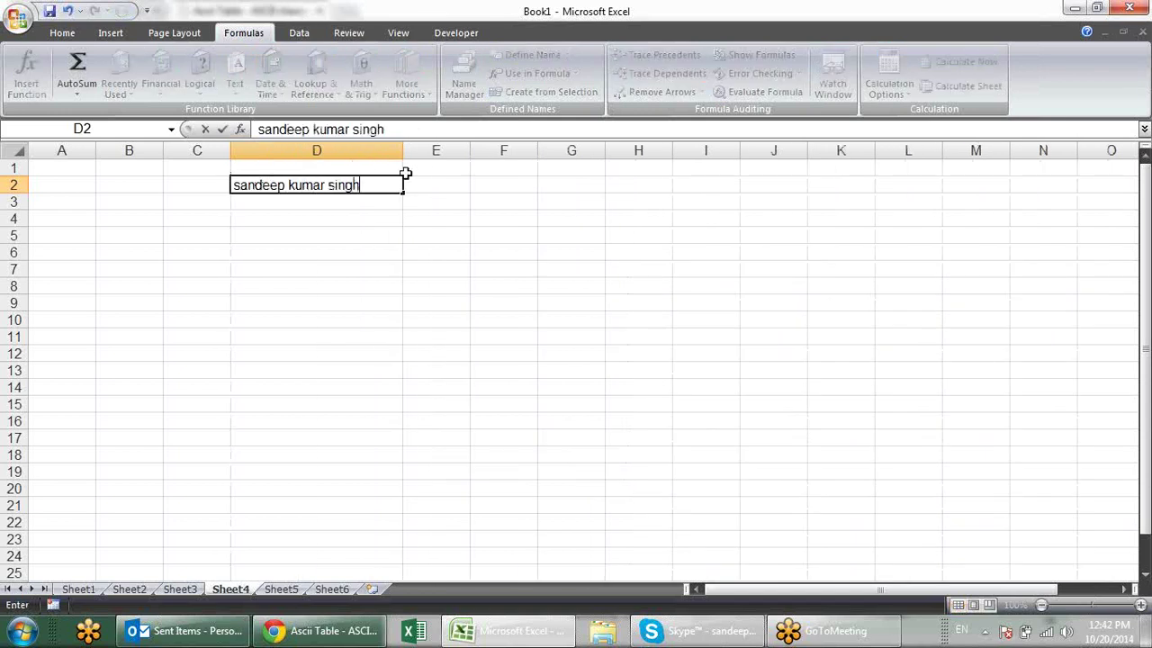
pyautogui.press('Return')
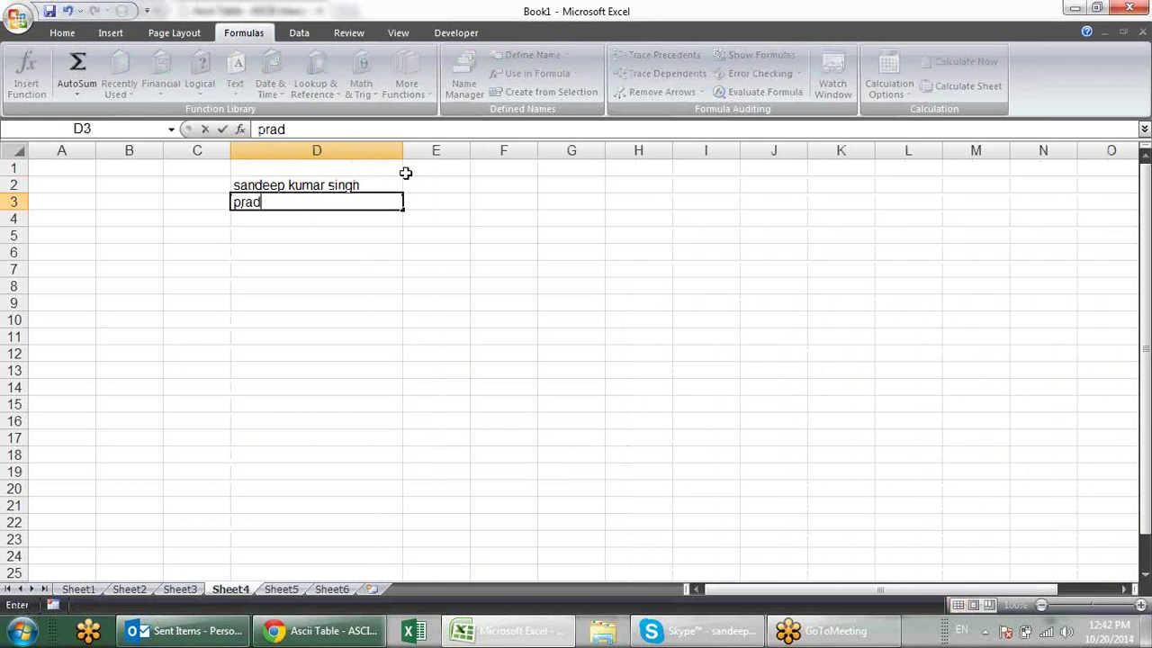
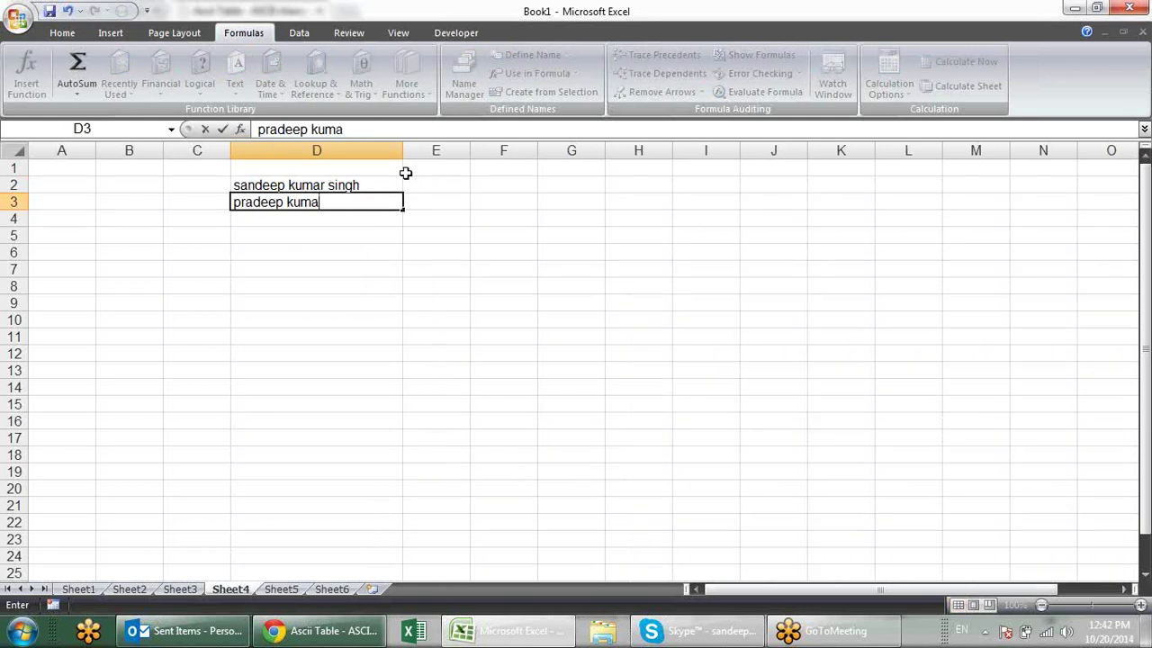
pyautogui.press('Return')
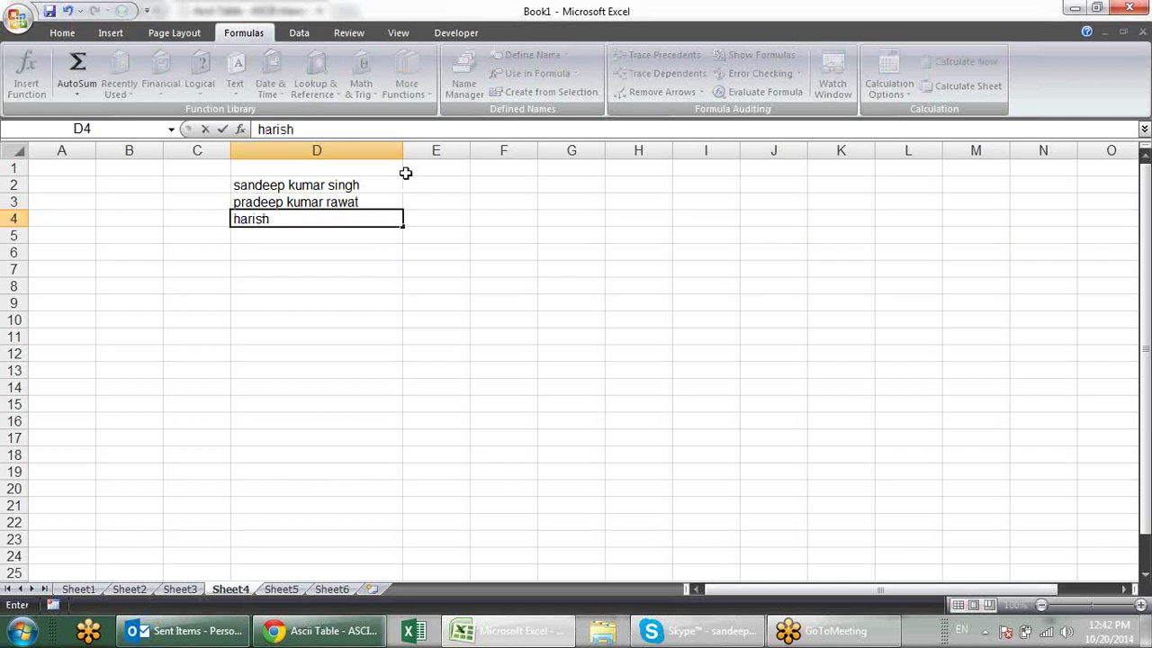
pyautogui.press('Return')
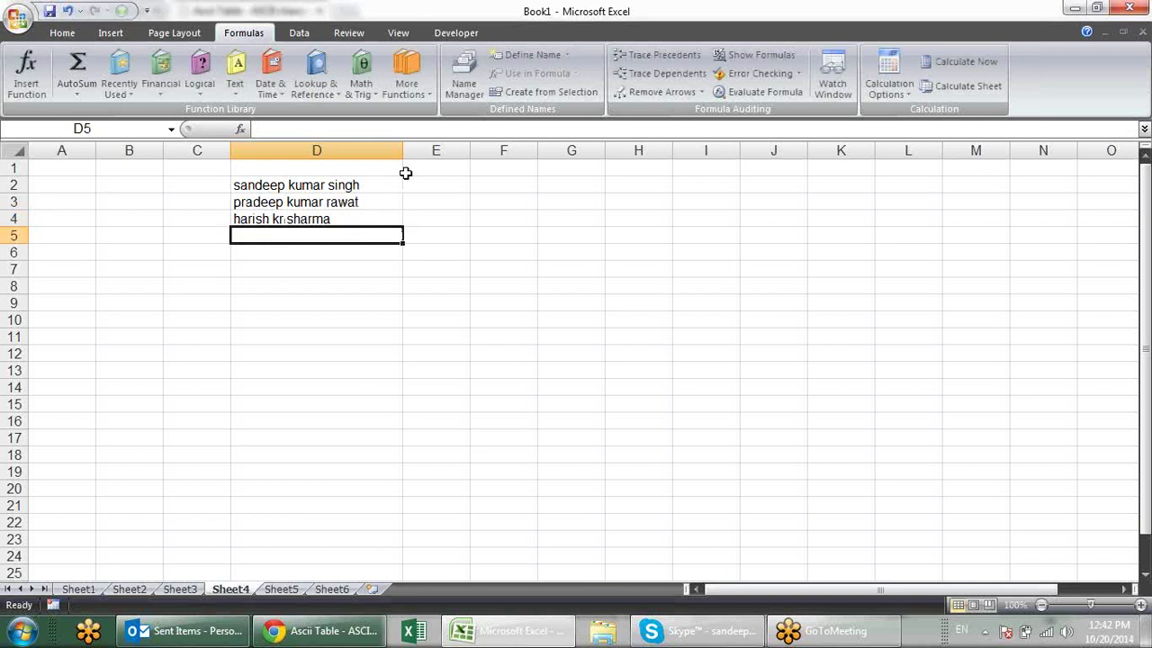
# Step: Enter the headers F Name, Mid Name and Last Name in E1:G1
pyautogui.click(406, 171)
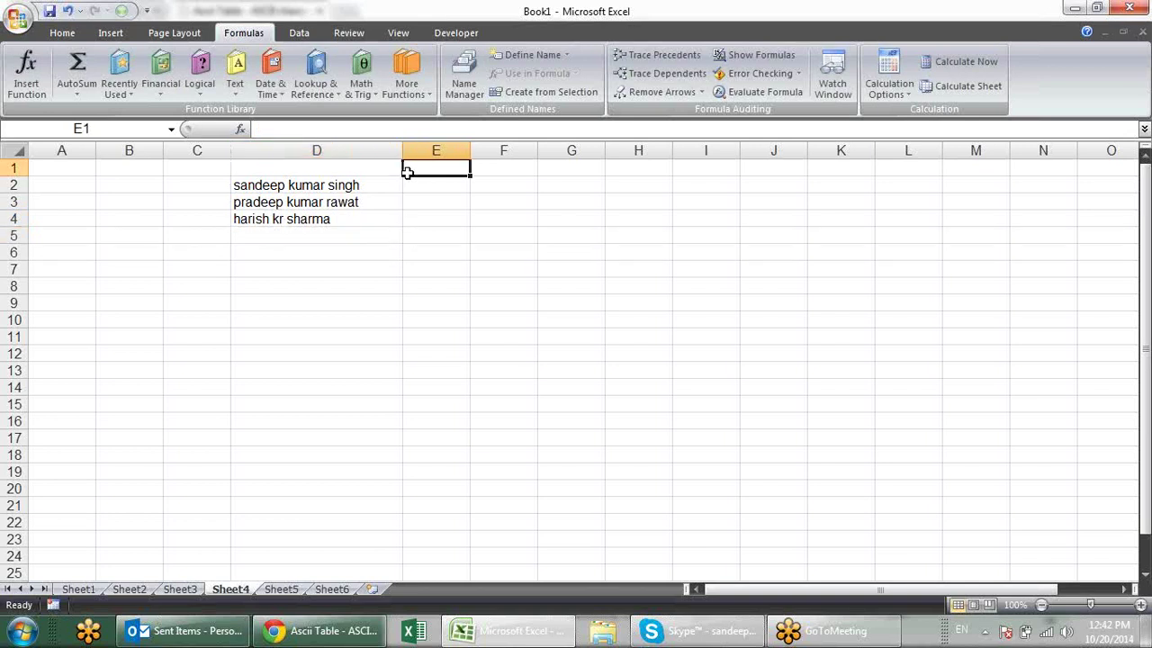
pyautogui.write('F')
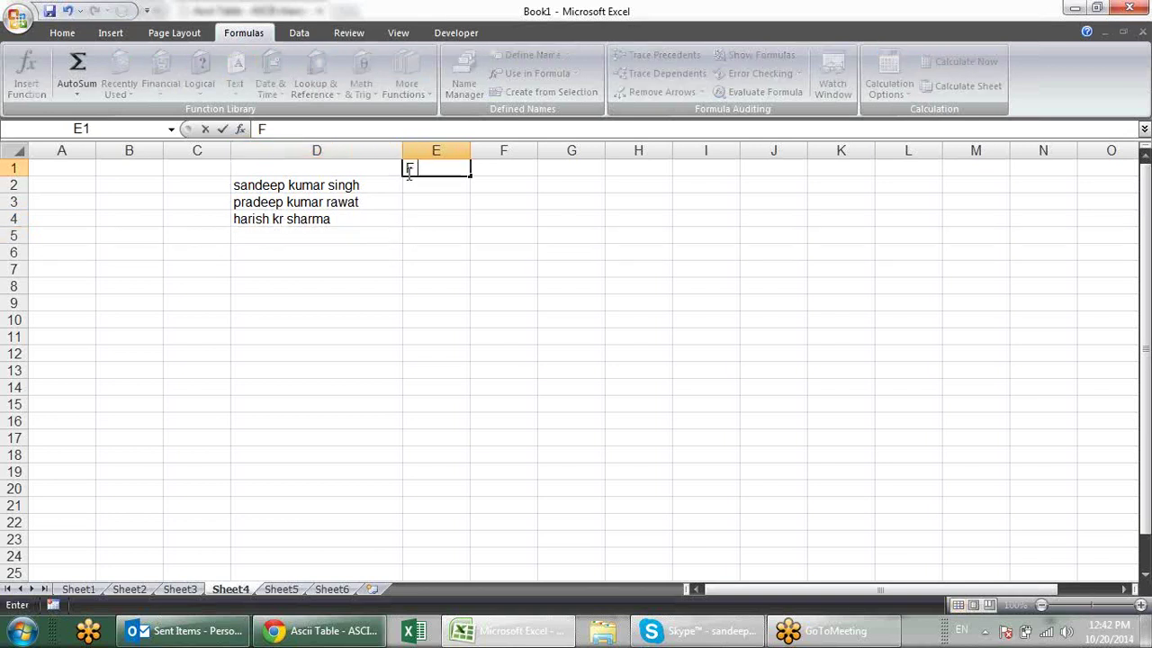
pyautogui.write(' Name')
pyautogui.press('Tab')
pyautogui.write('M')
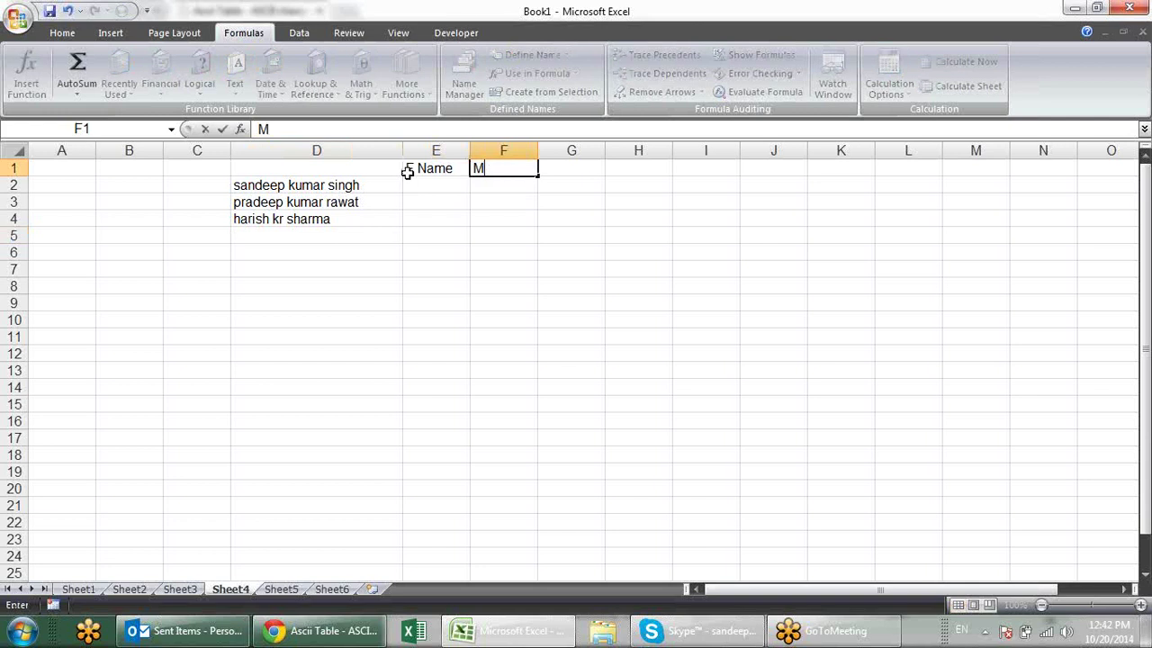
pyautogui.write('id Name')
pyautogui.press('Tab')
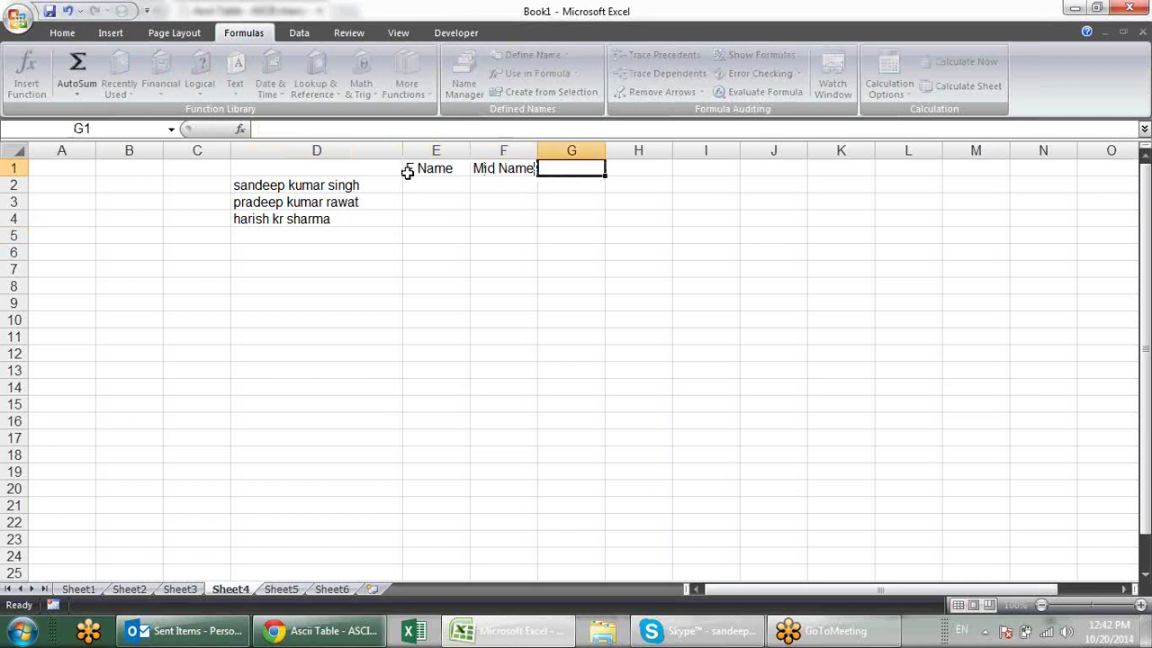
pyautogui.write('Las')
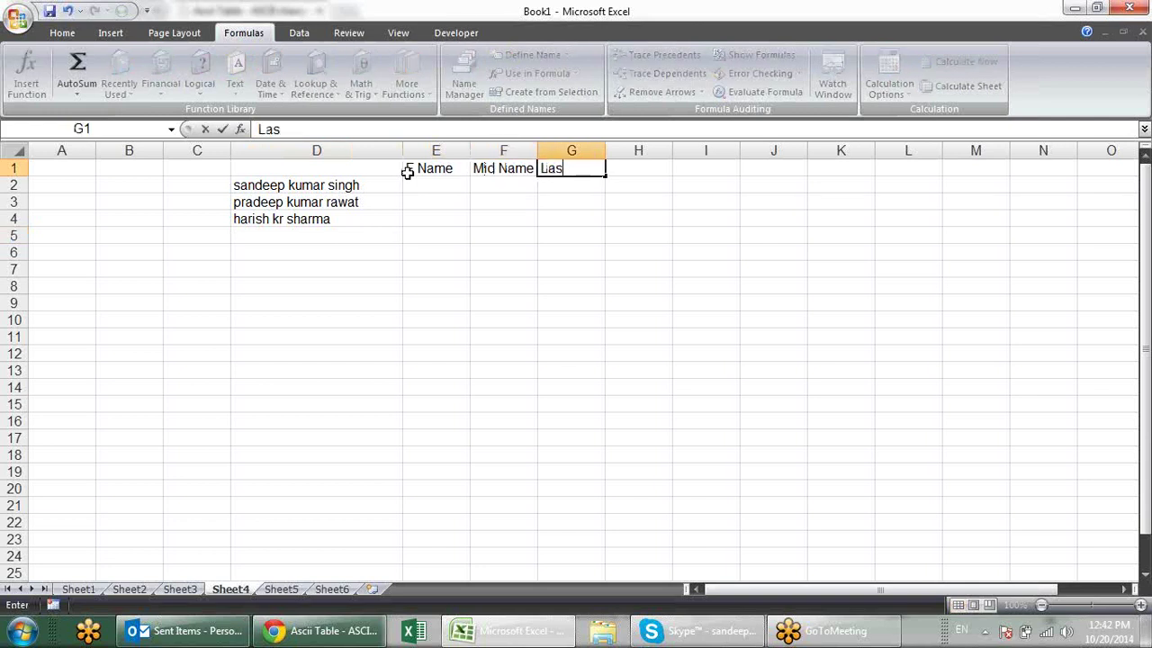
pyautogui.write('t Name')
pyautogui.press('Return')
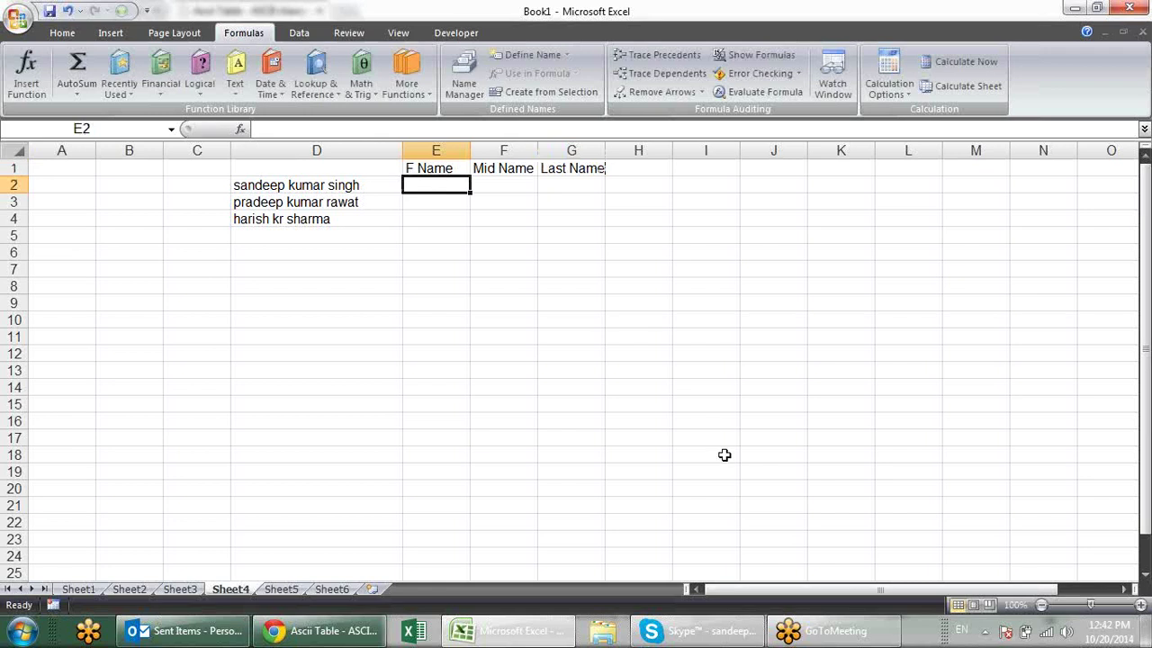
# Step: Enter =LEFT(D2,7) in E2 to extract the first name
pyautogui.write('=')
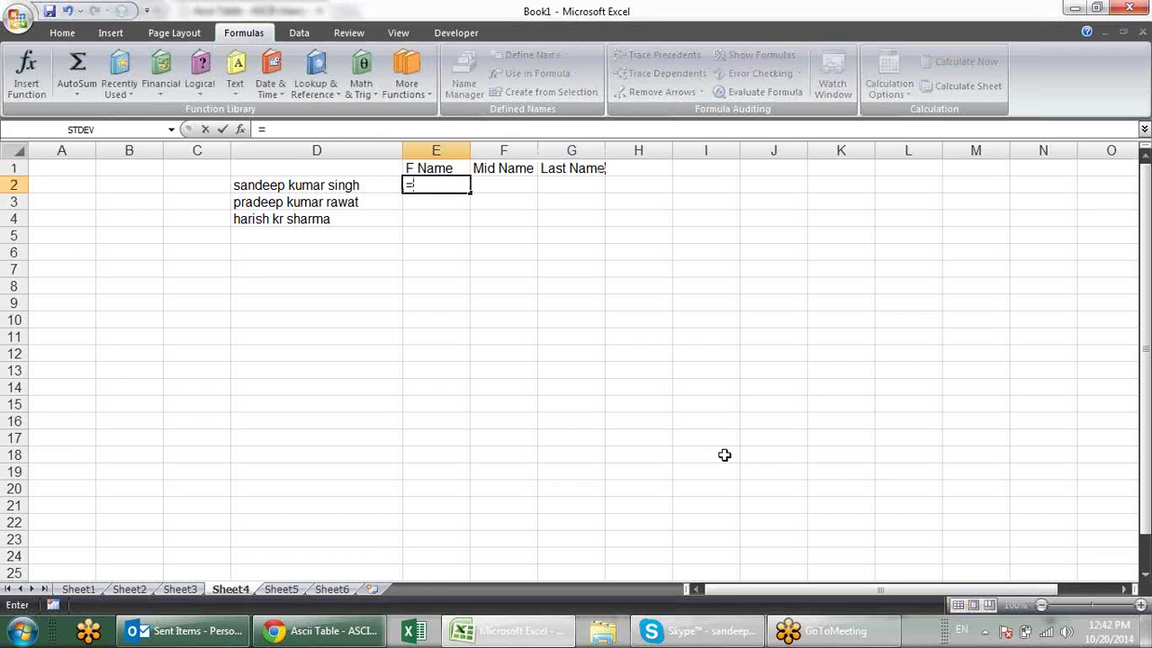
pyautogui.write('l')
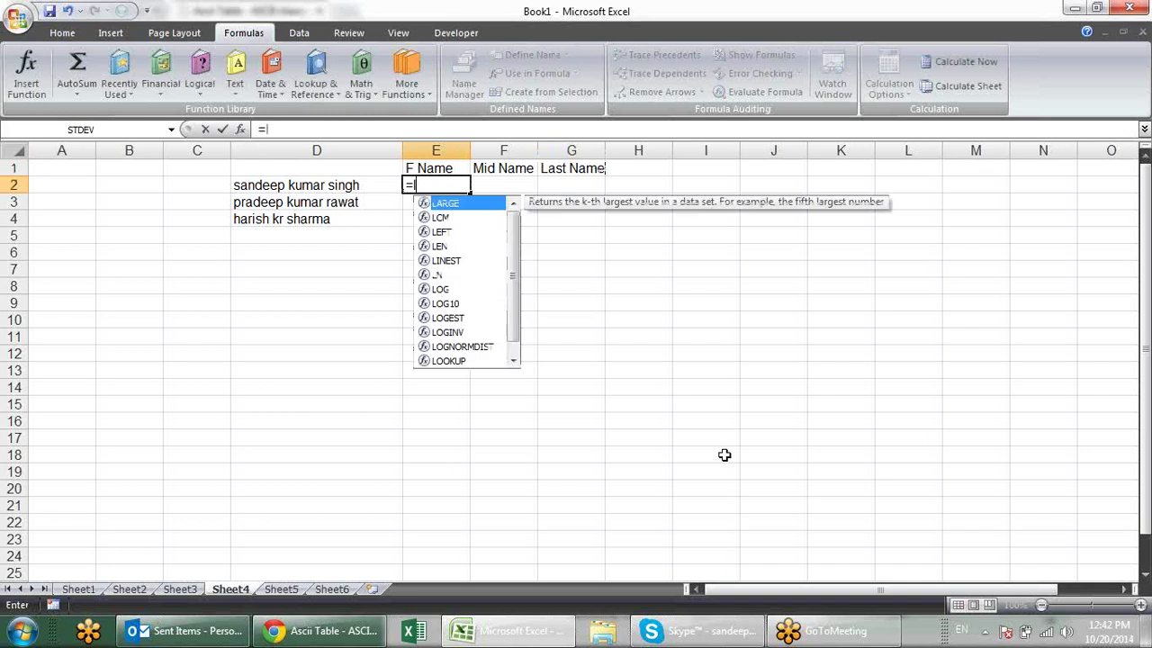
pyautogui.write('e')
pyautogui.press('Tab')
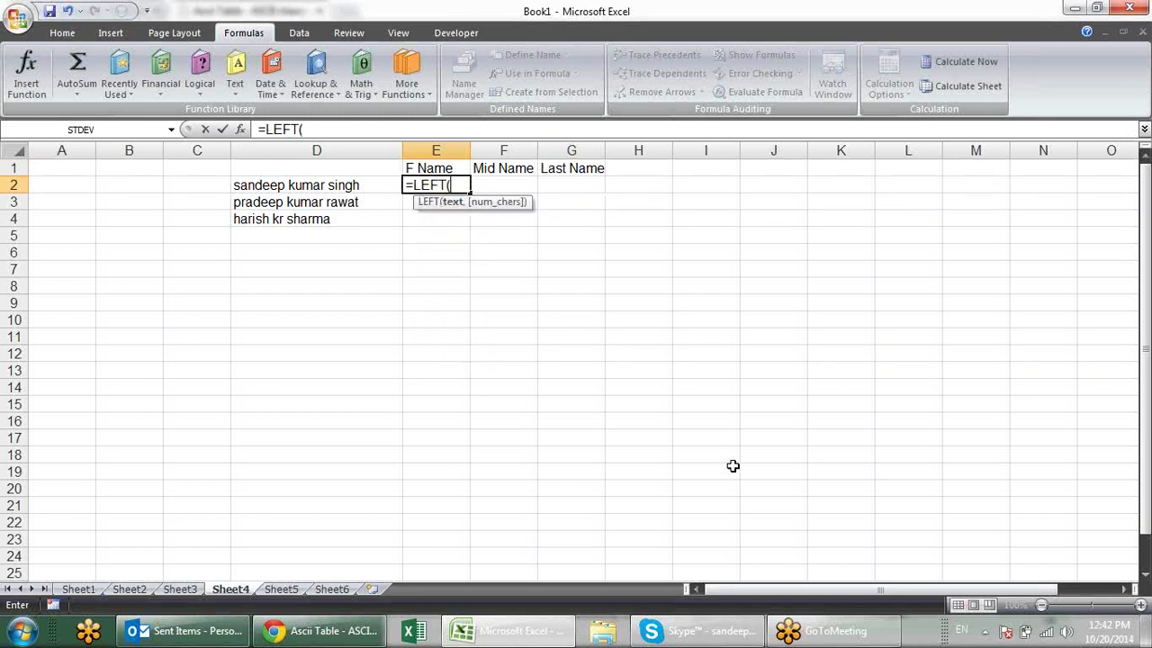
pyautogui.click(286, 184)
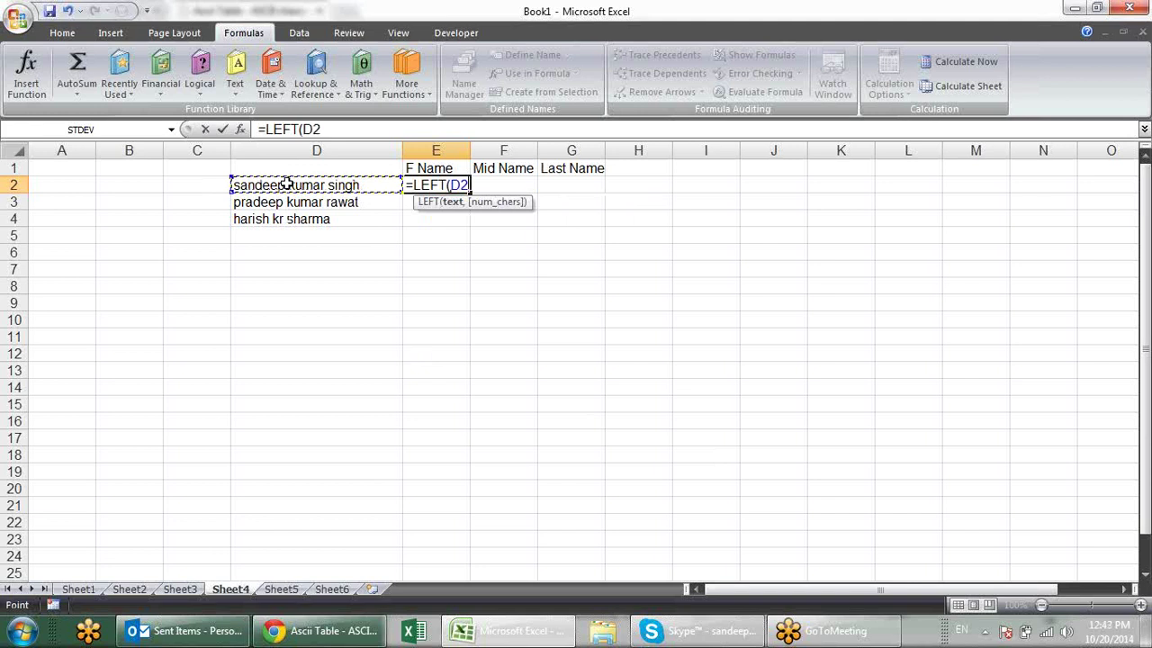
pyautogui.write(',')
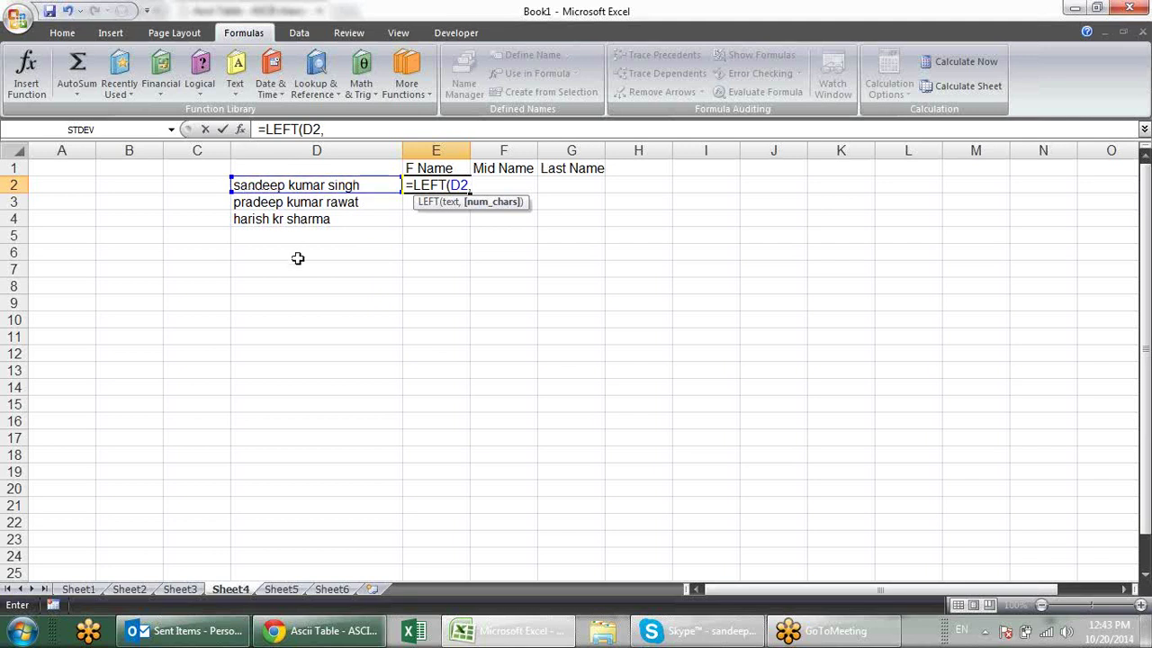
pyautogui.write('7)')
pyautogui.press('Return')
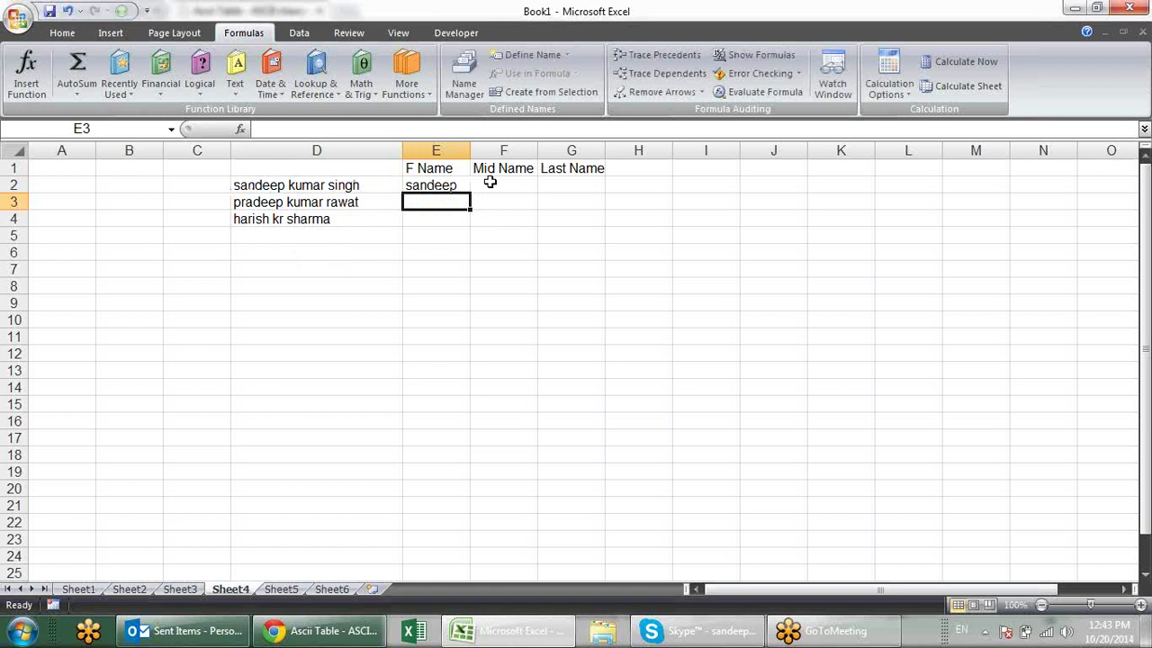
# Step: Enter =RIGHT(D2,5) in G2 to extract the last name
pyautogui.click(489, 183)
pyautogui.click(557, 182)
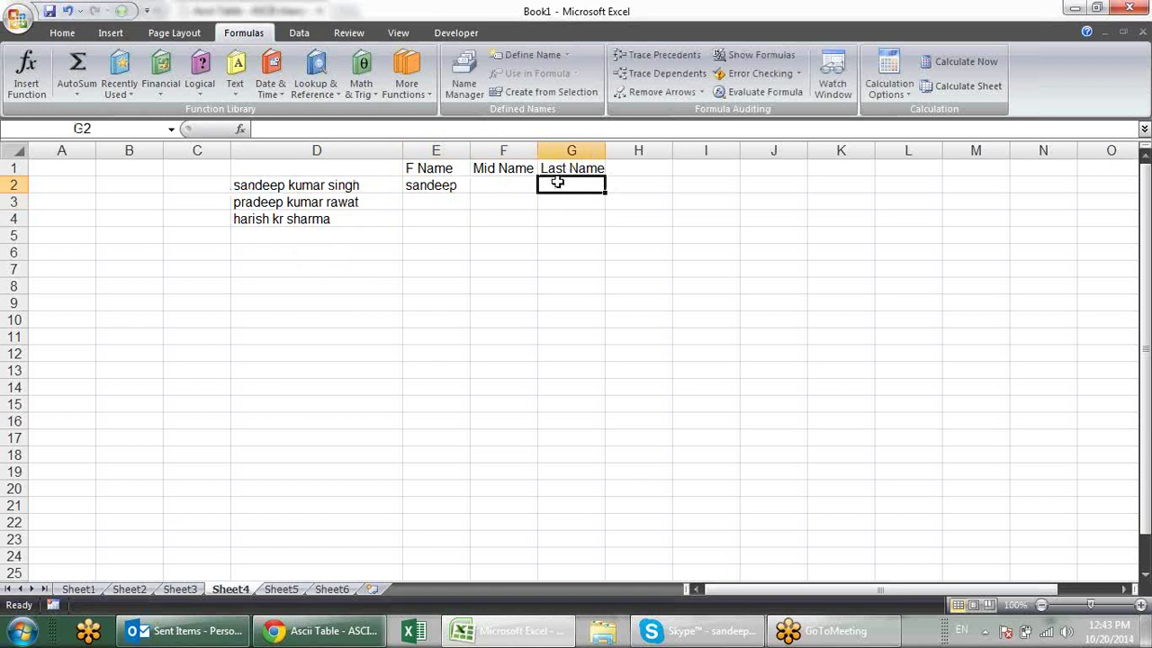
pyautogui.write('=ri')
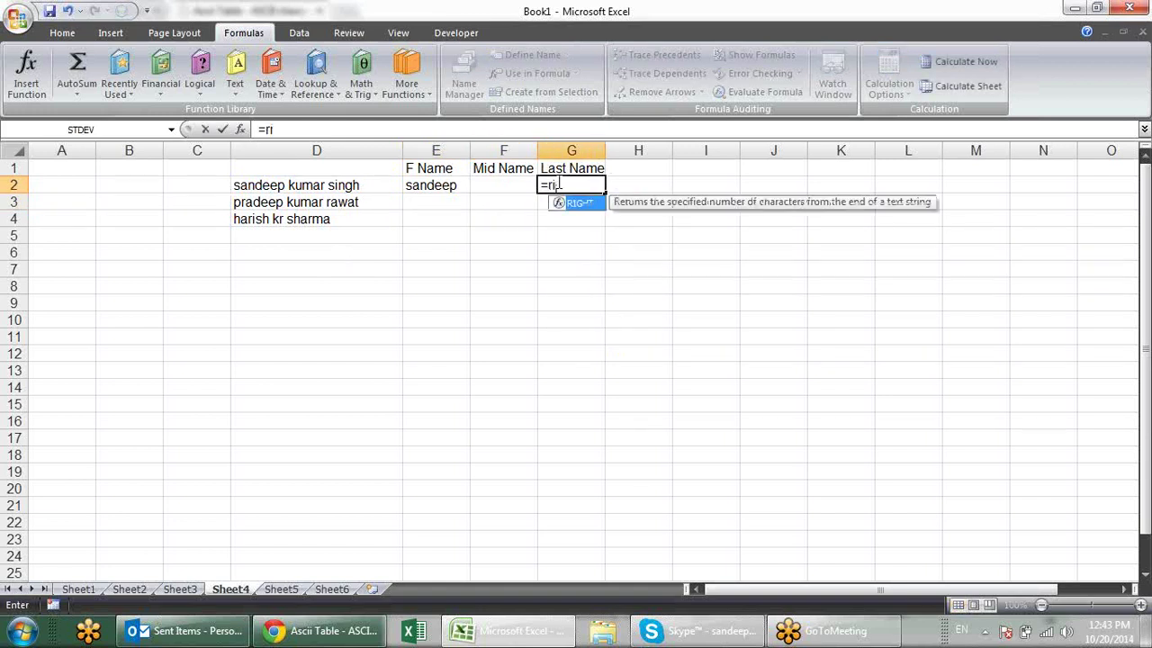
pyautogui.write('gh')
pyautogui.press('Tab')
pyautogui.click(330, 186)
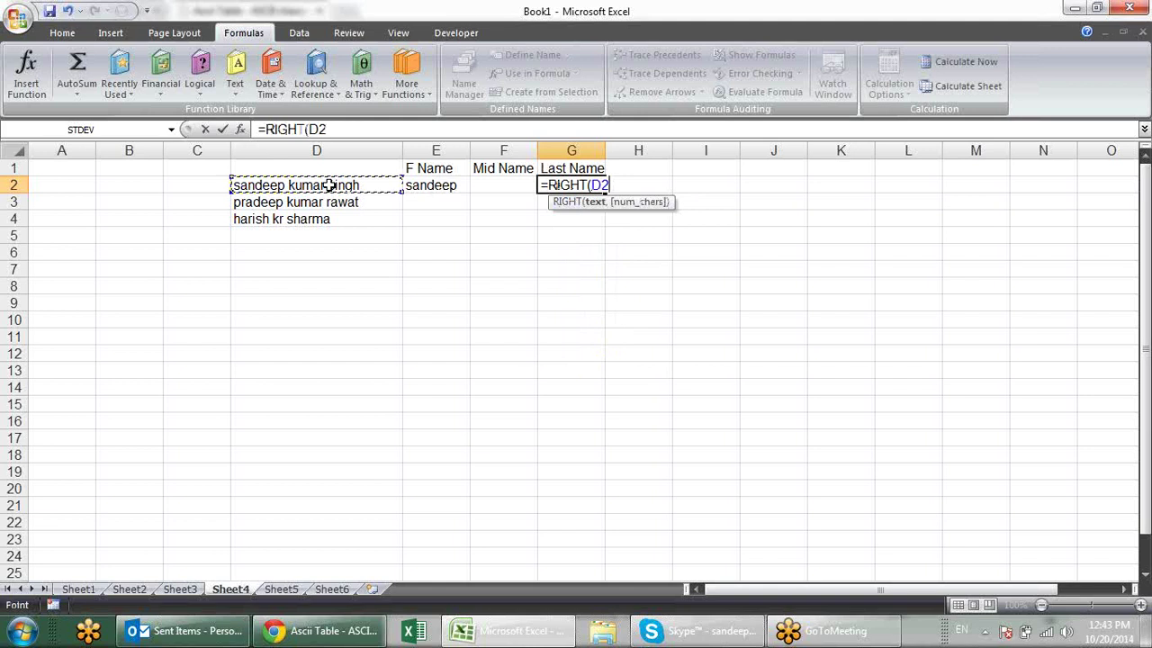
pyautogui.write(',')
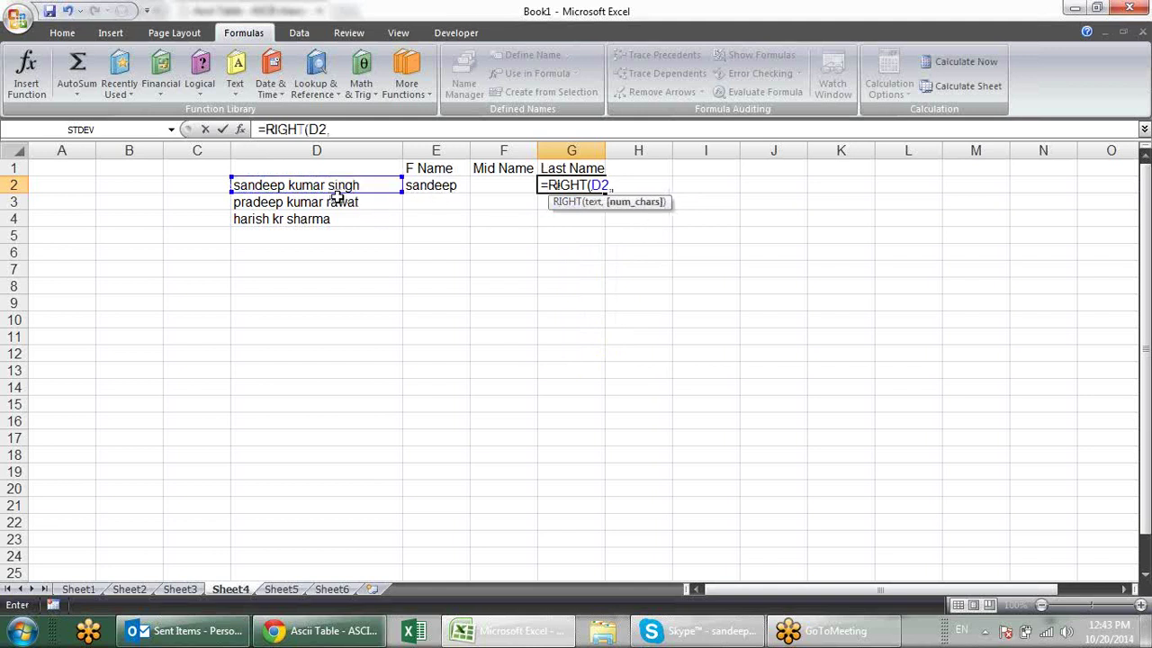
pyautogui.write('5')
pyautogui.press('Return')
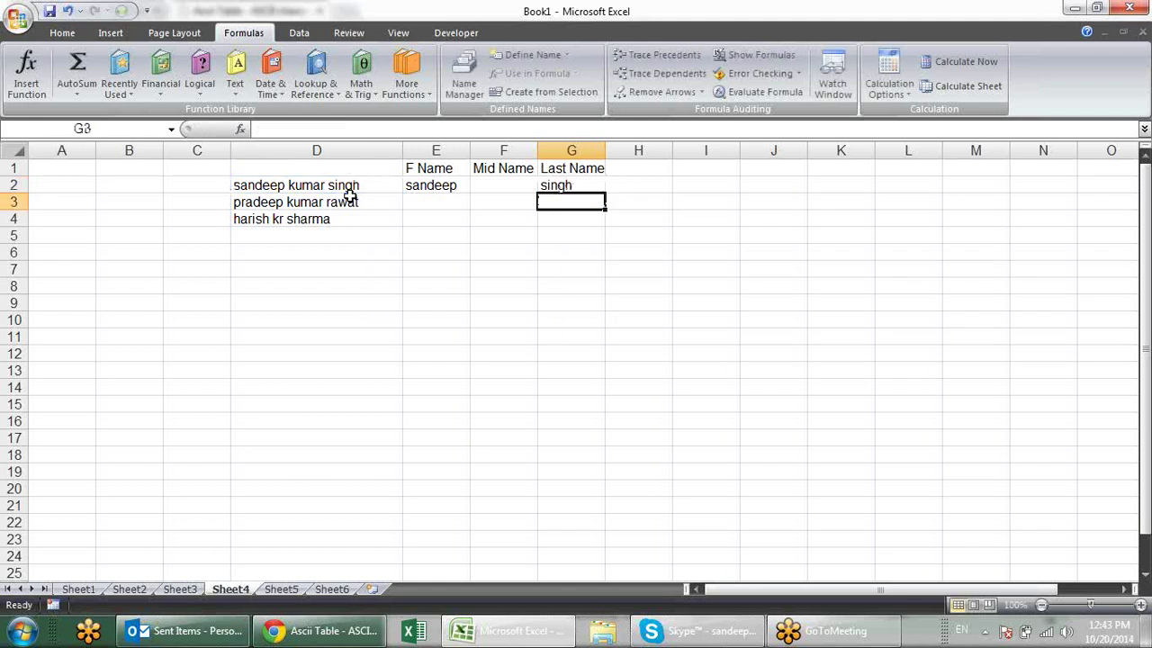
pyautogui.click(500, 199)
# Step: Start the middle-name formula =MID(D2, in F2
pyautogui.click(490, 183)
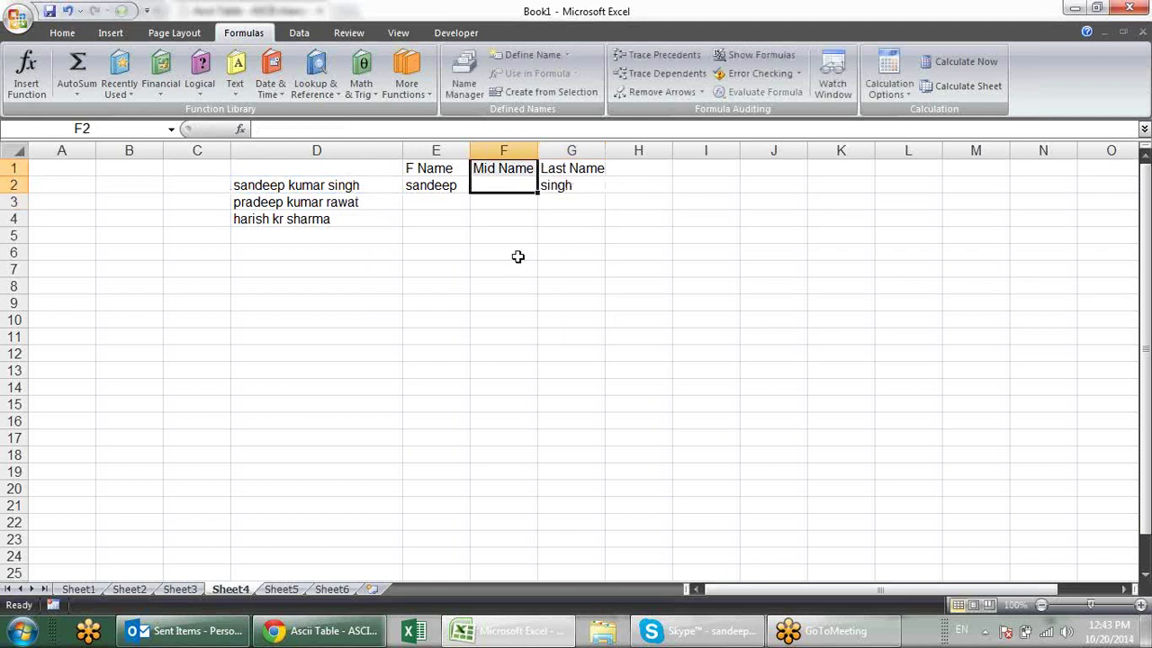
pyautogui.write('=')
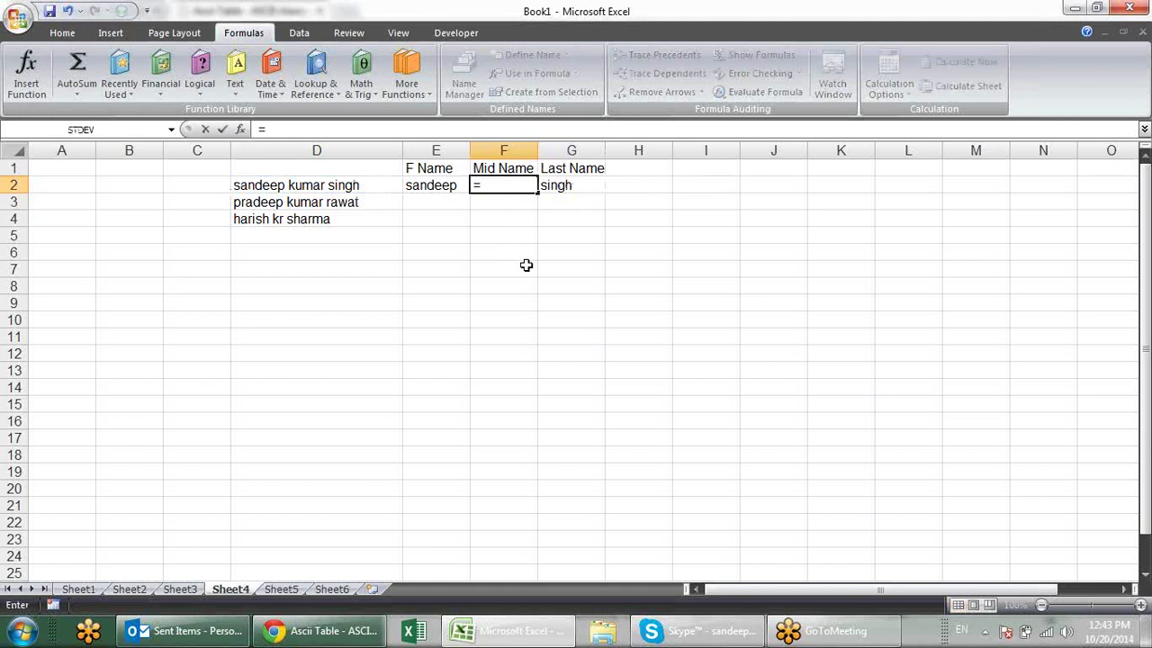
pyautogui.write('mid')
pyautogui.press('Tab')
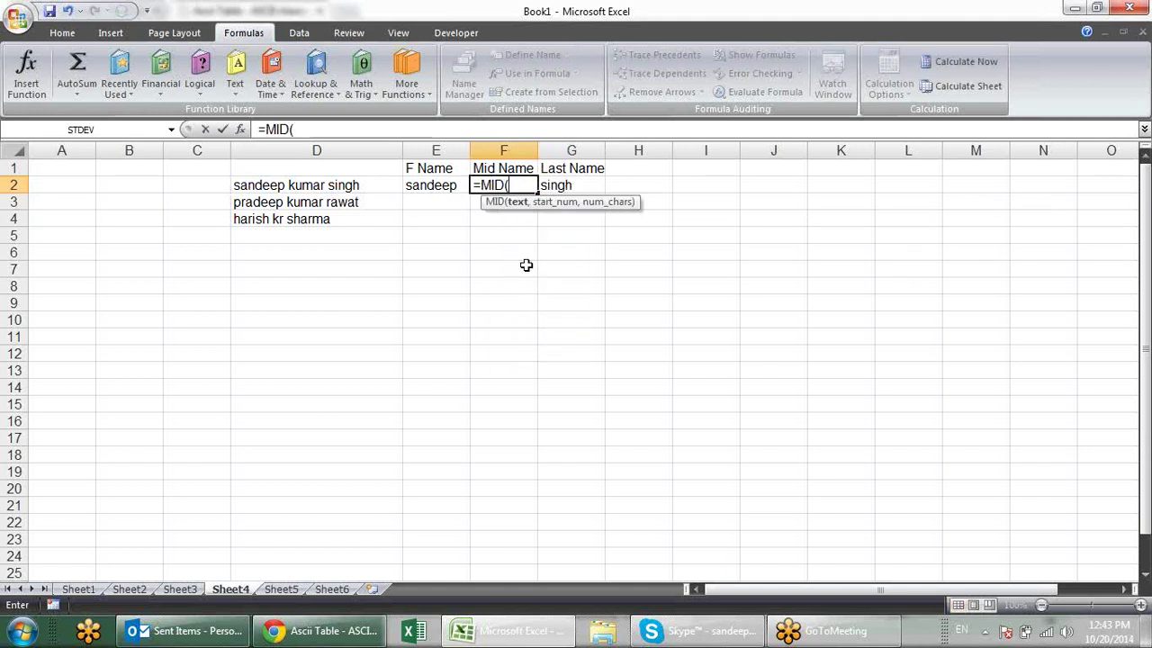
pyautogui.click(378, 186)
pyautogui.write(',9,5')
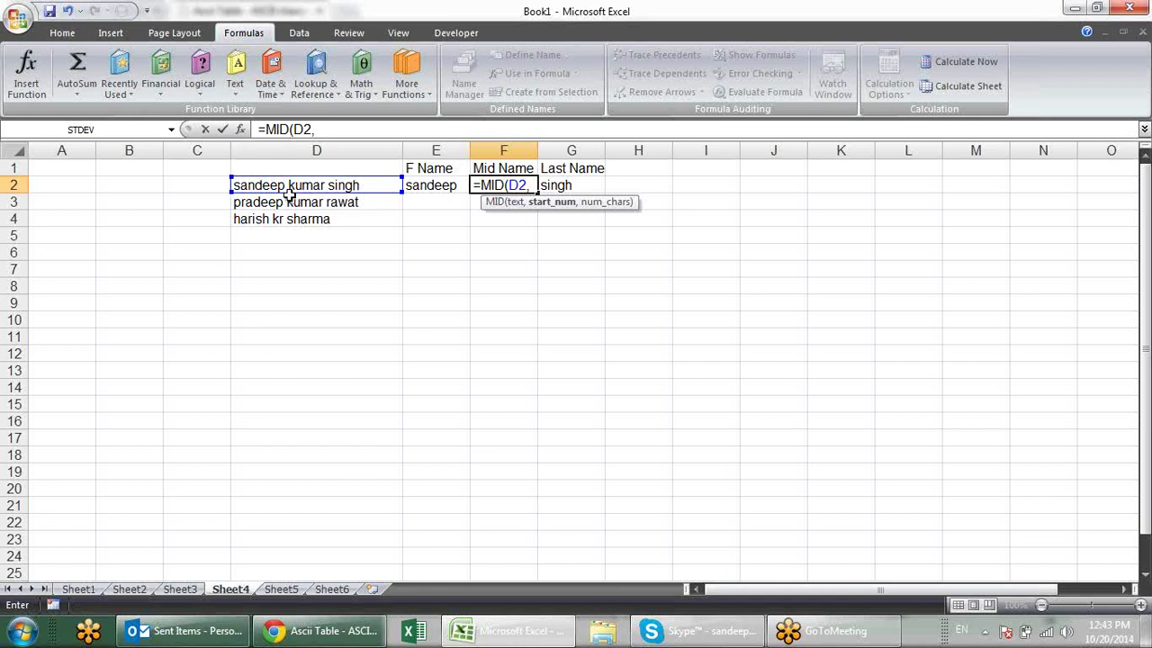
# Step: Complete =MID(D2,9,5) in F2 to show kumar, then copy the E2:G2 name formulas down to row 4
pyautogui.write('9')
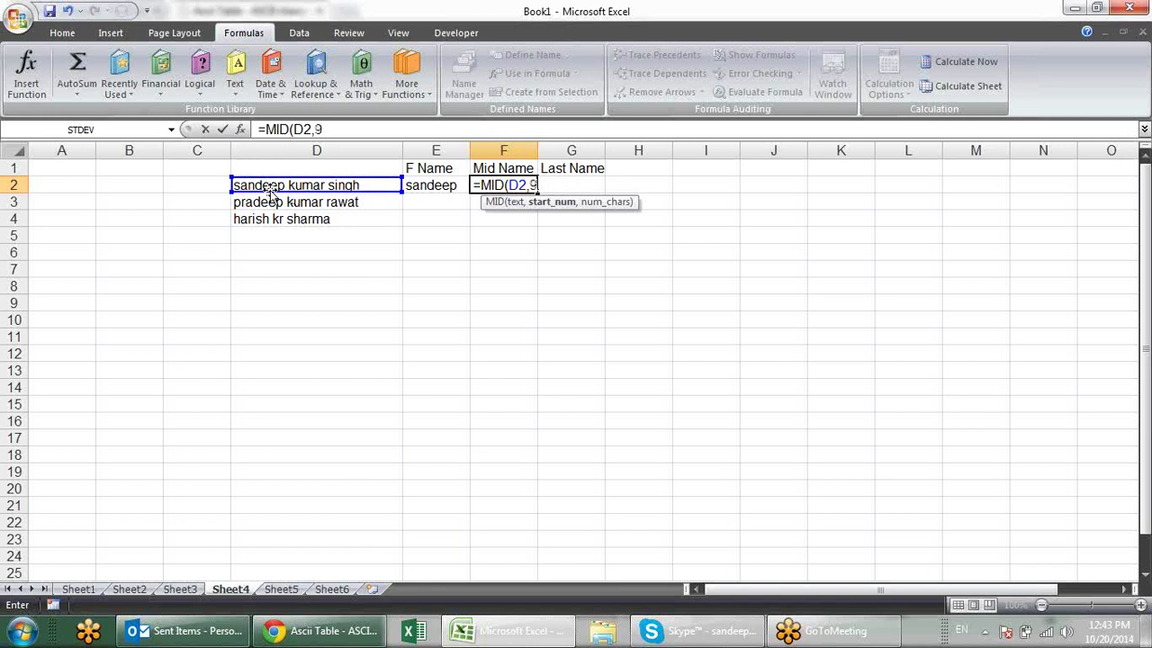
pyautogui.write(',5')
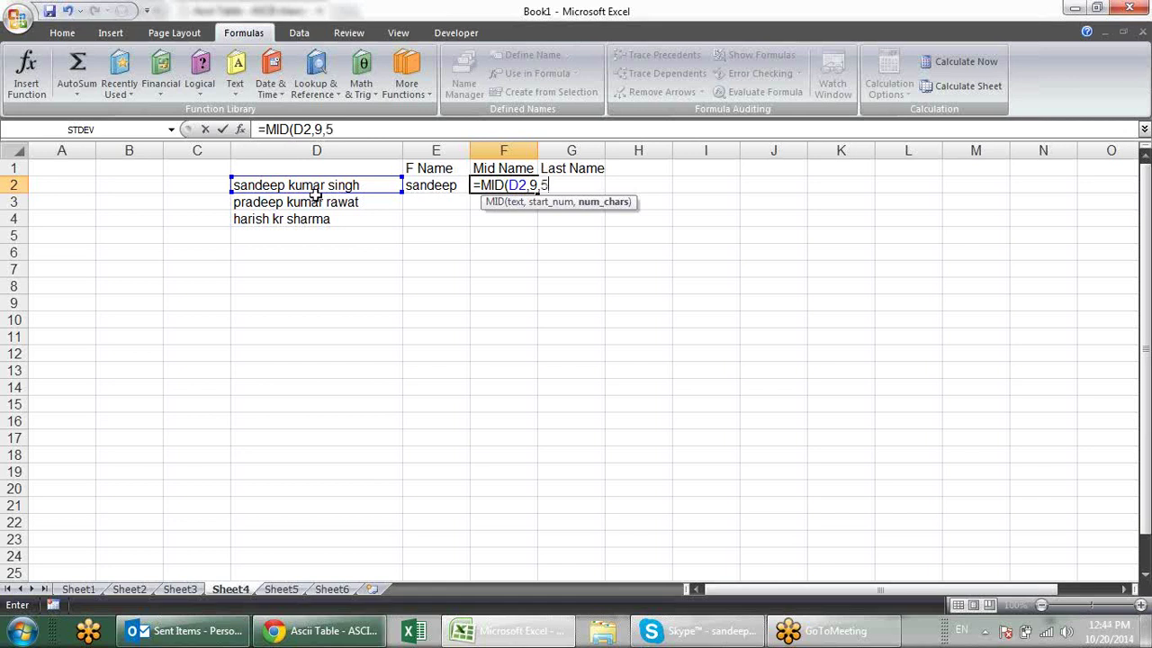
pyautogui.press('Return')
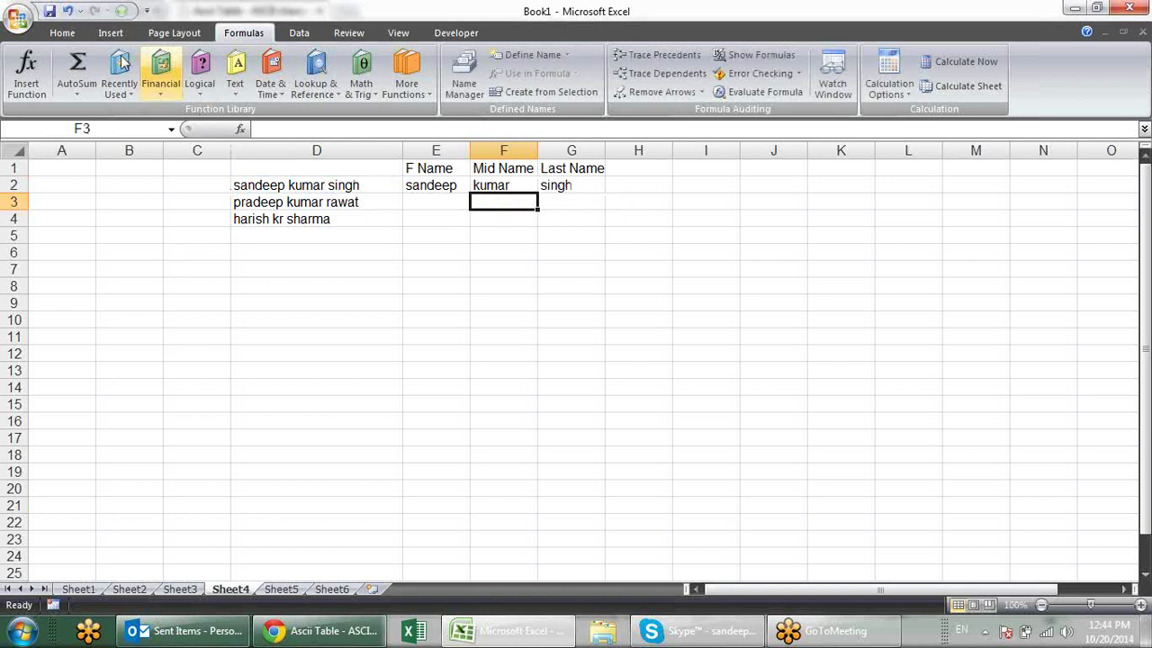
pyautogui.moveTo(436, 185)
pyautogui.mouseDown()
pyautogui.moveTo(591, 185)
pyautogui.moveTo(605, 225)
pyautogui.mouseUp()
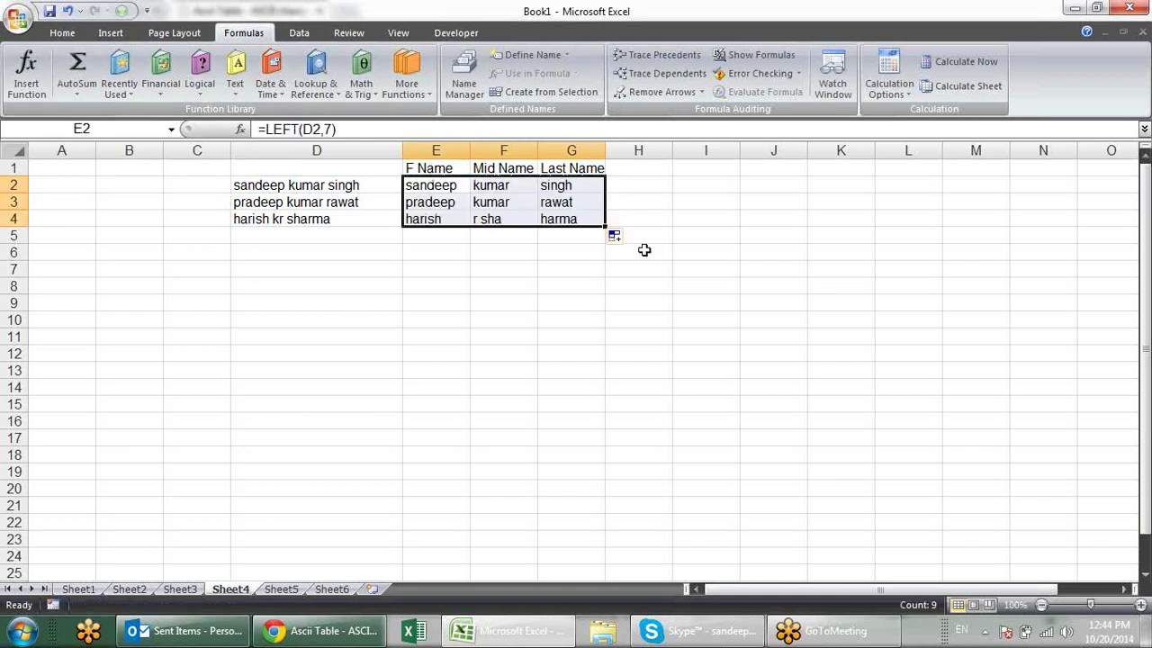
# Step: Change the surname in D3 from rawat to pandey
pyautogui.click(632, 251)
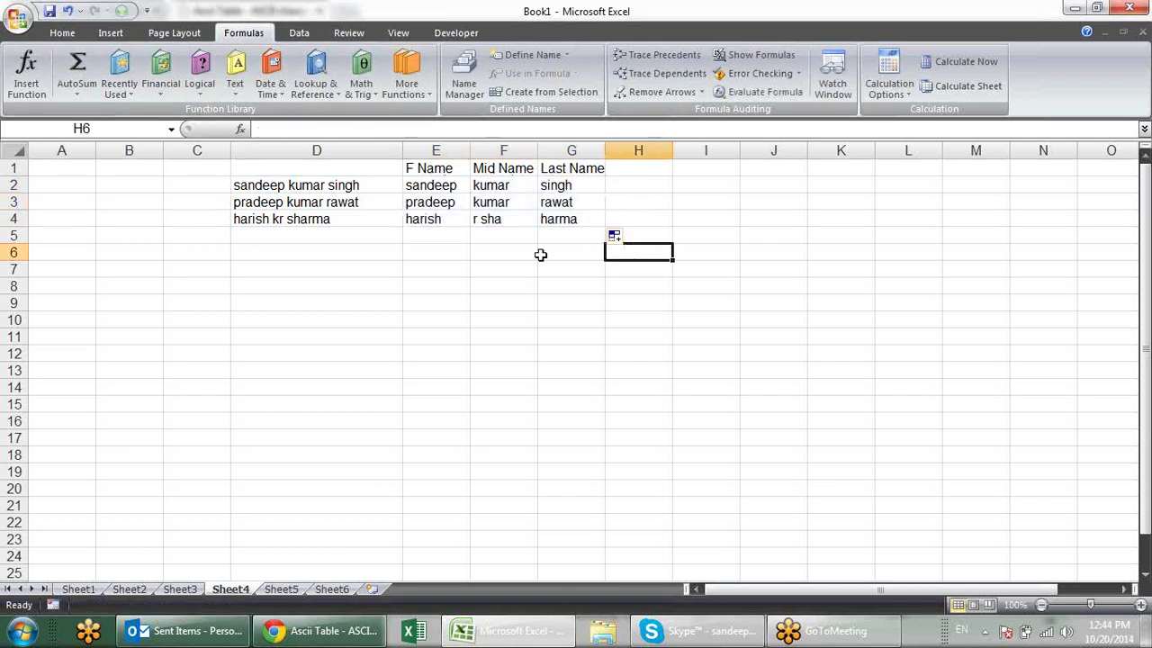
pyautogui.click(287, 219)
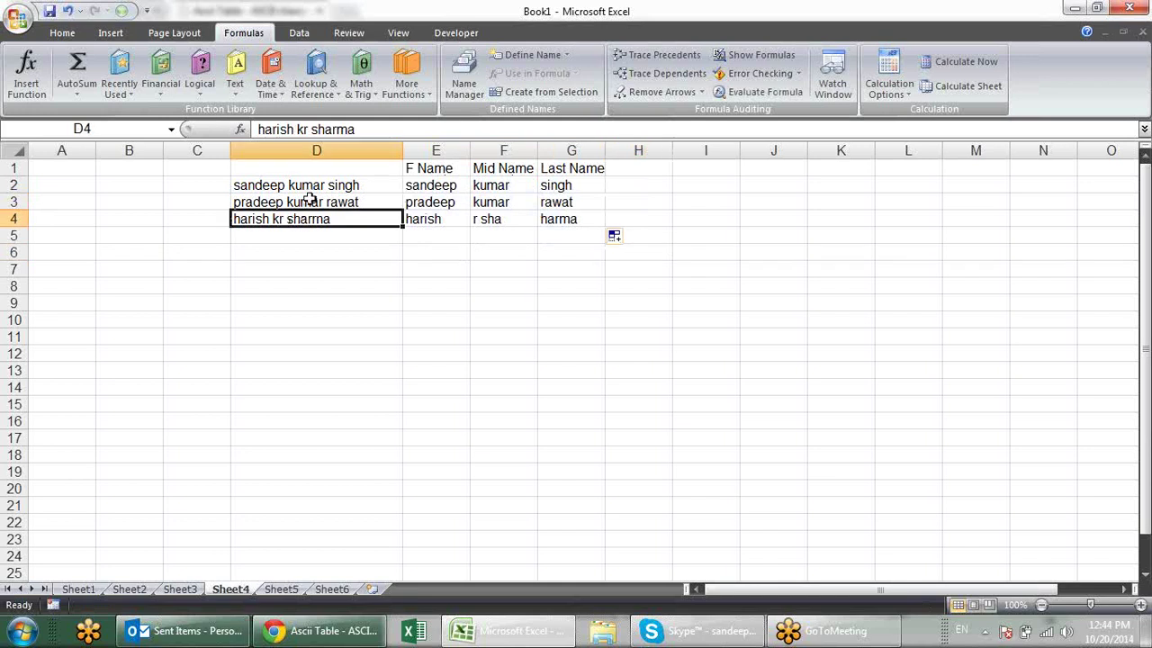
pyautogui.doubleClick(310, 200)
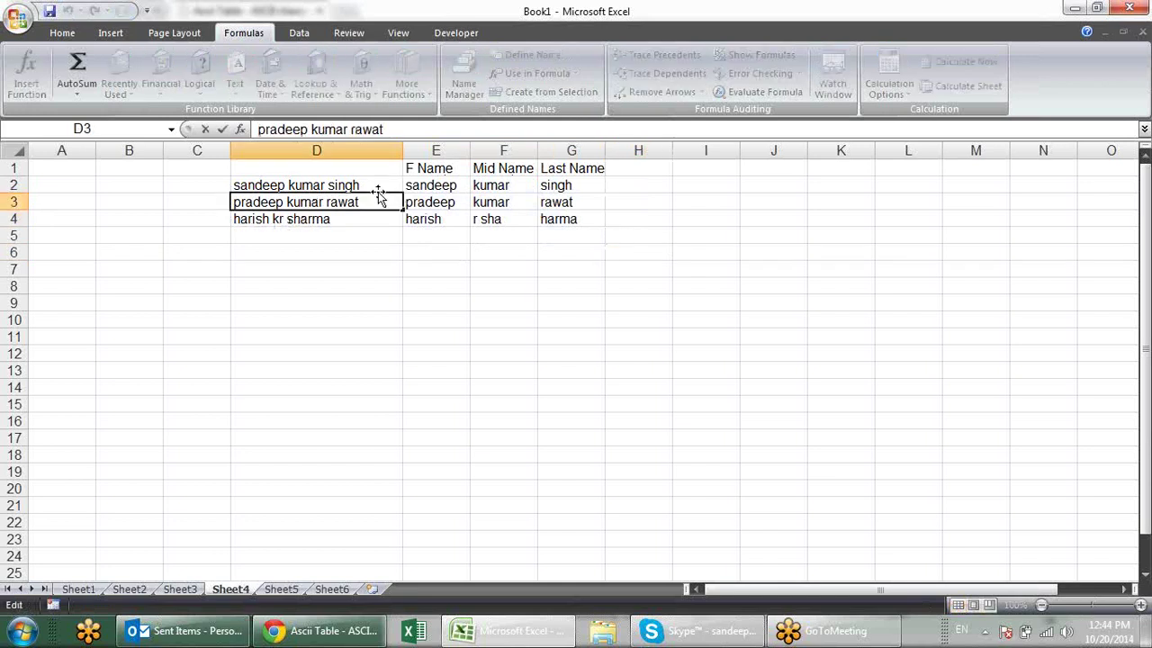
pyautogui.moveTo(358, 202); pyautogui.dragTo(328, 203)
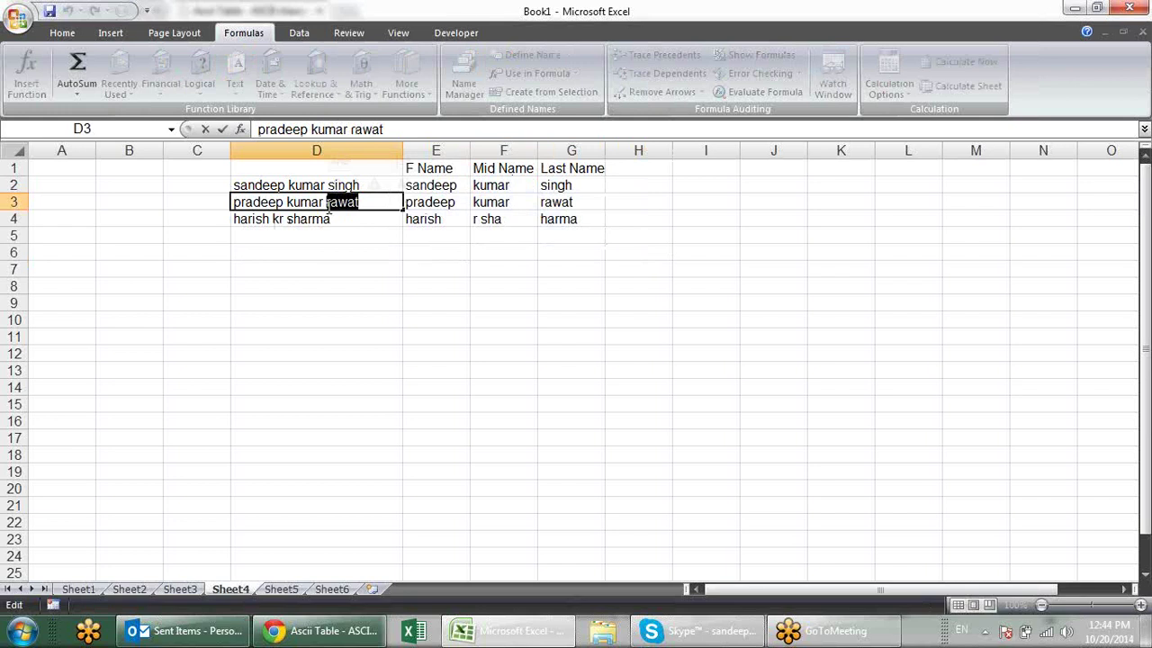
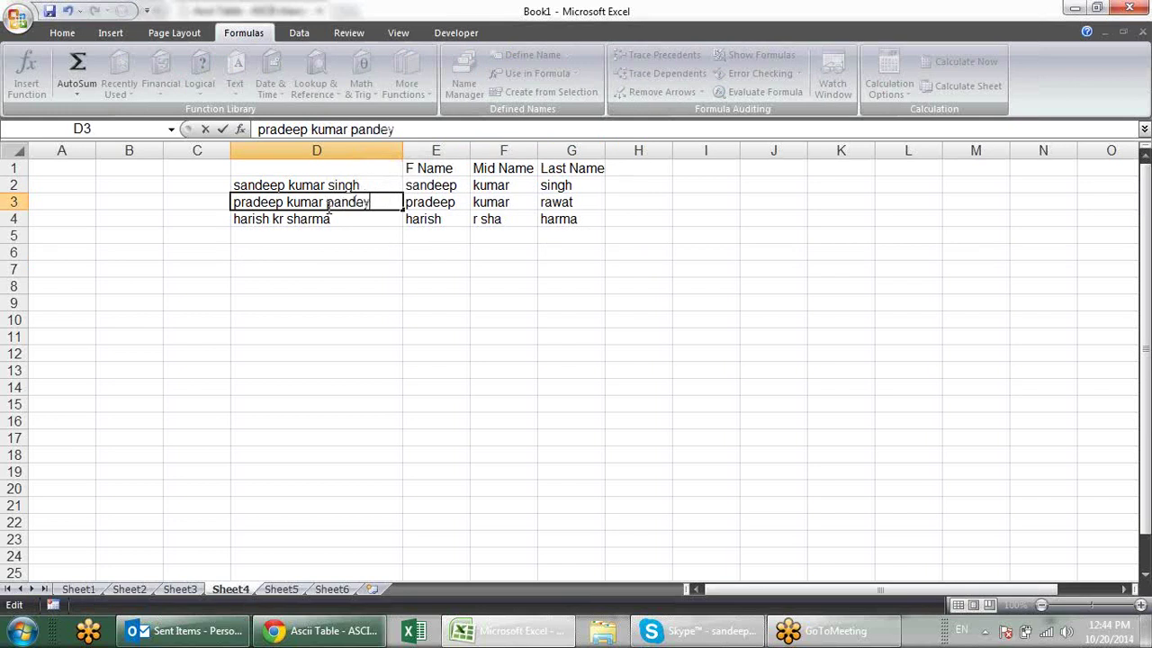
pyautogui.press('Return')
# Step: Inspect the fixed-length formulas in G3, E2, E4, F3 and G4 against the full names
pyautogui.click(583, 204)
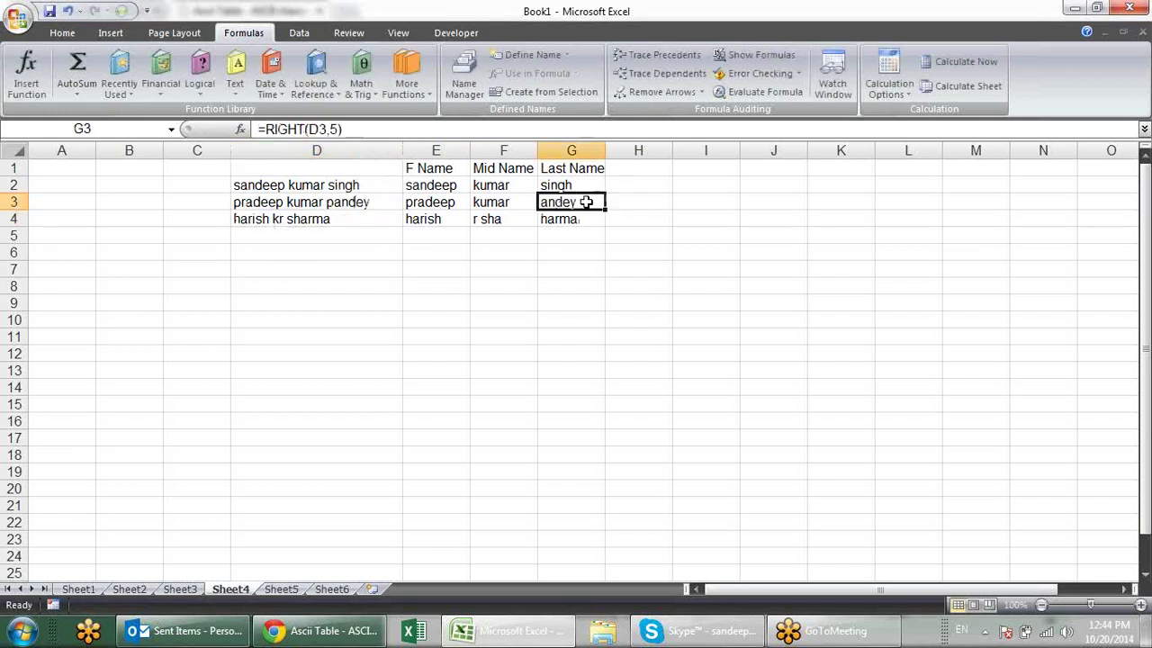
pyautogui.click(376, 206)
pyautogui.click(384, 218)
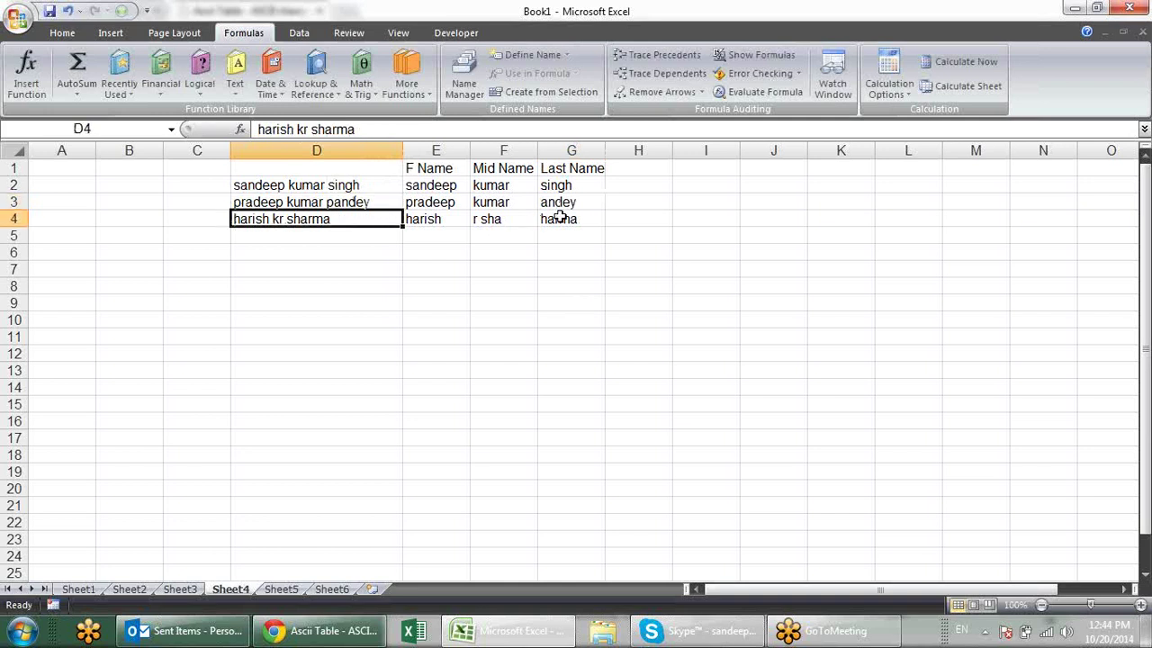
pyautogui.click(435, 190)
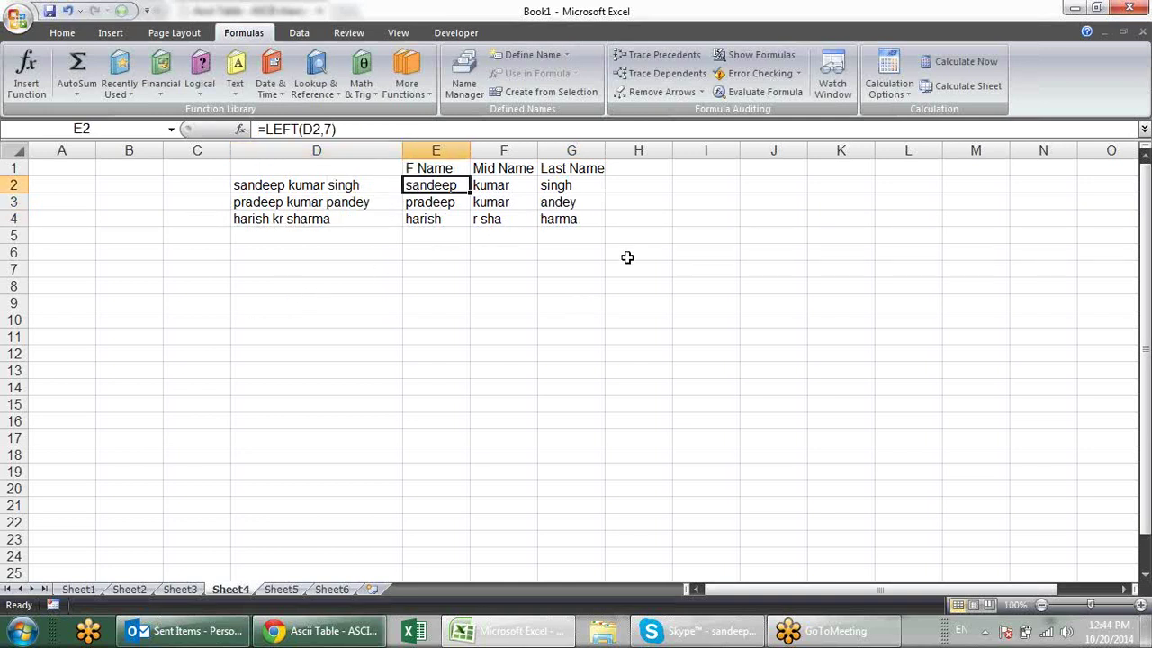
pyautogui.click(423, 218)
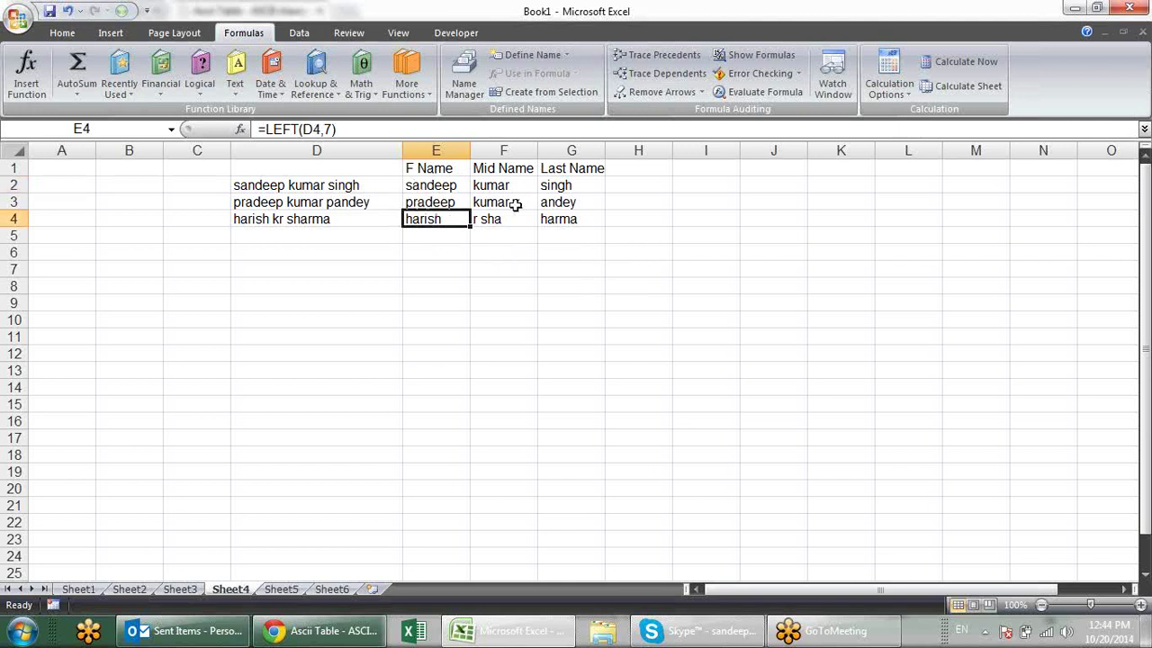
pyautogui.click(514, 205)
pyautogui.click(567, 222)
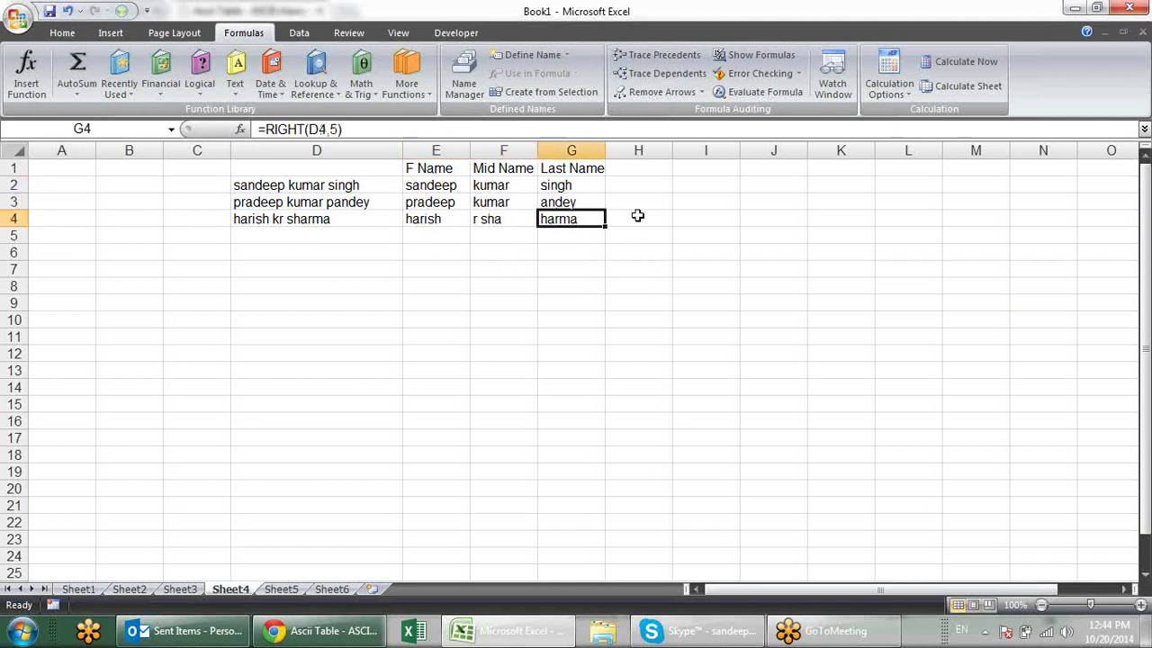
pyautogui.click(679, 170)
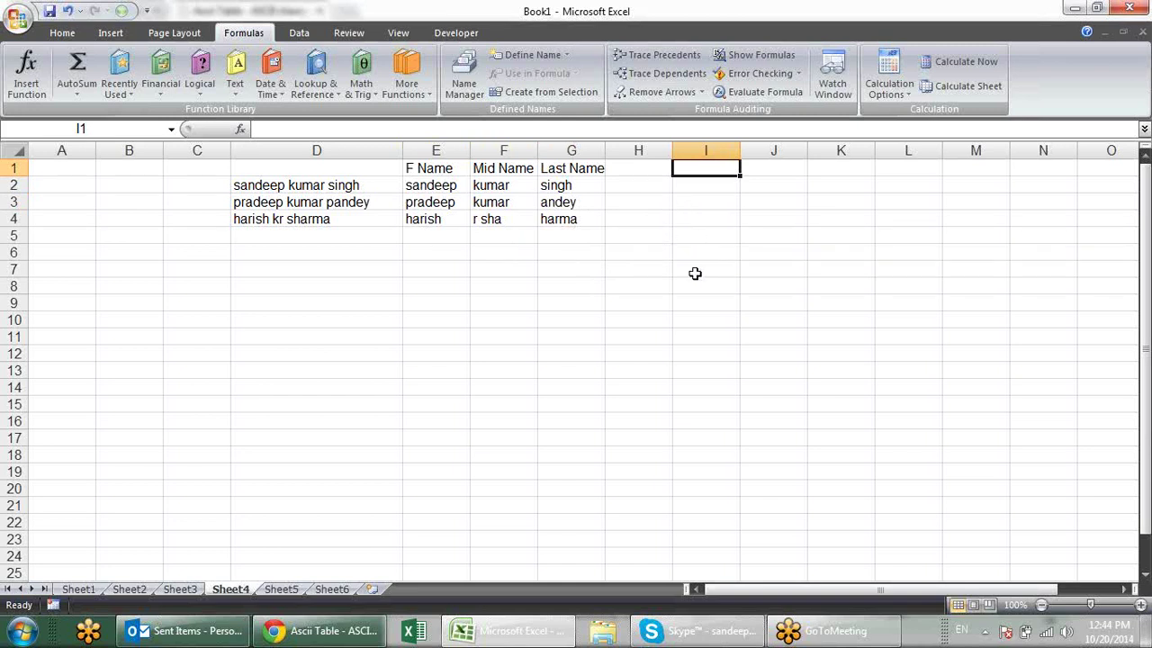
# Step: Head column I with 'First space', correcting the 'First spance' typo
pyautogui.click(277, 185)
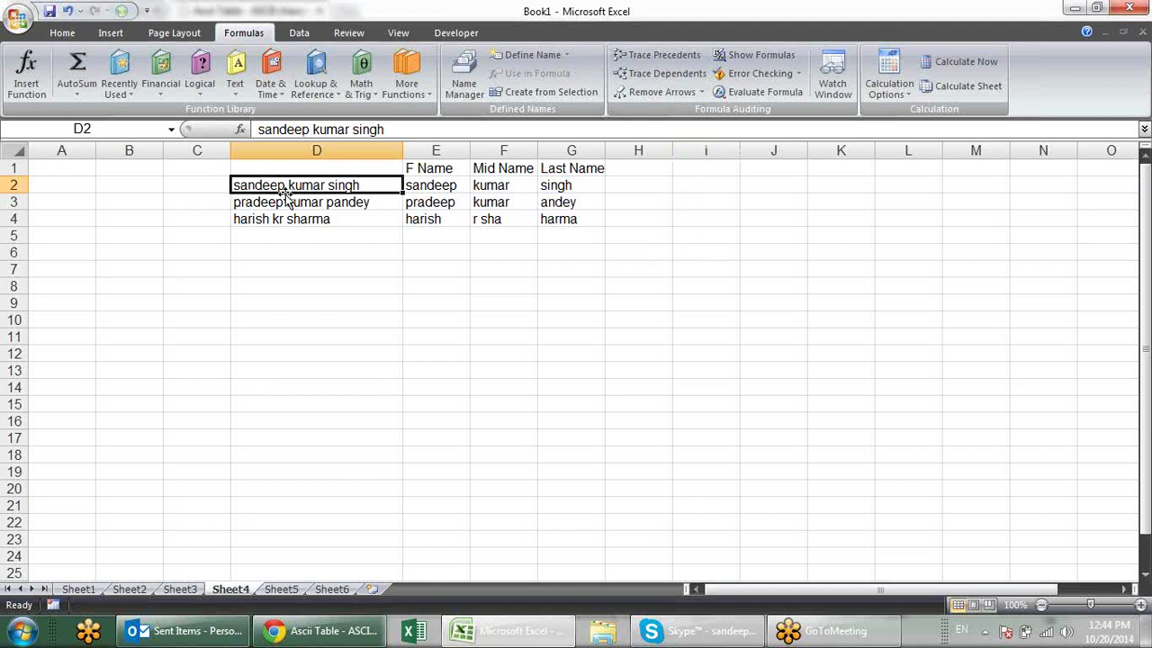
pyautogui.click(690, 171)
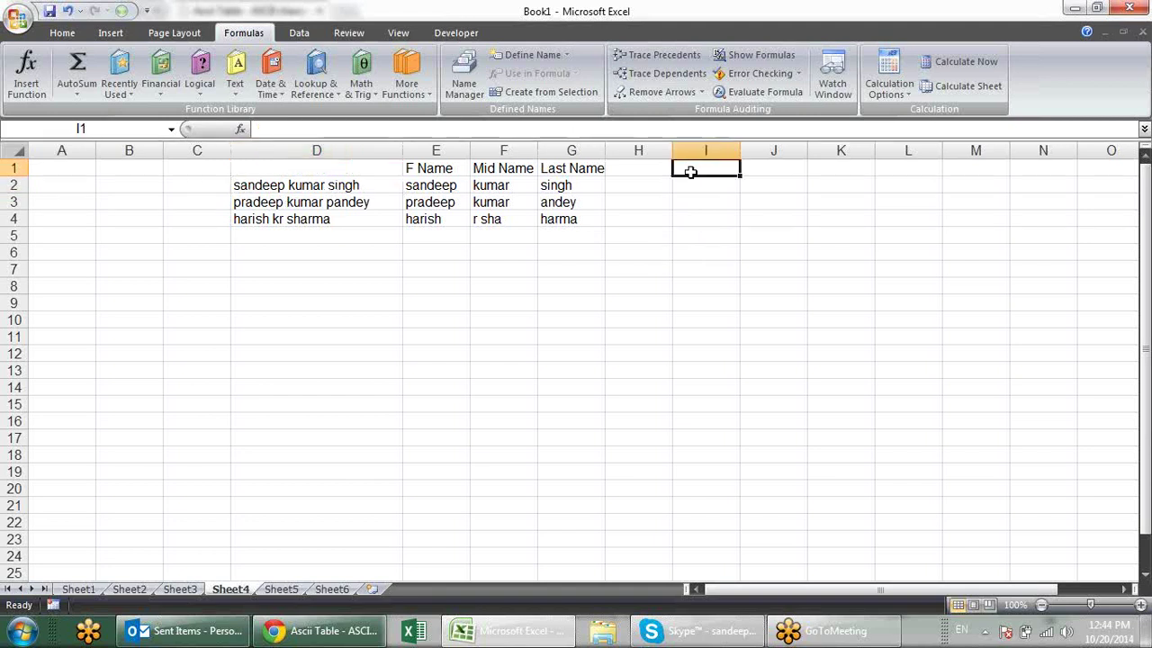
pyautogui.write('Firs')
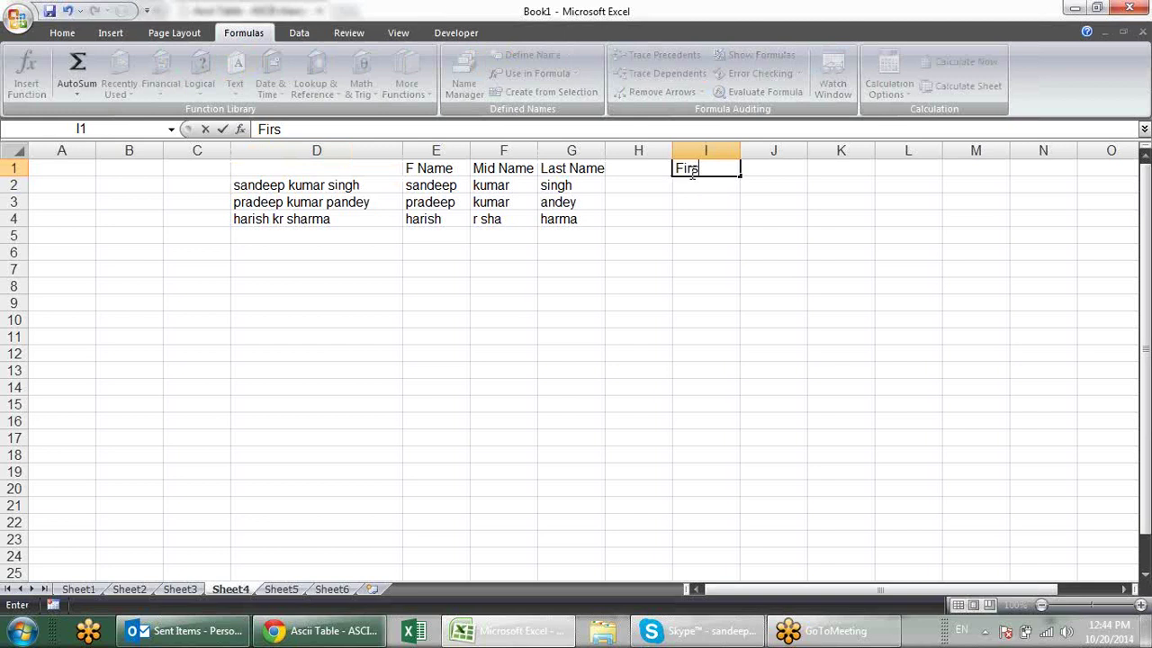
pyautogui.write('t spance')
pyautogui.press('Return')
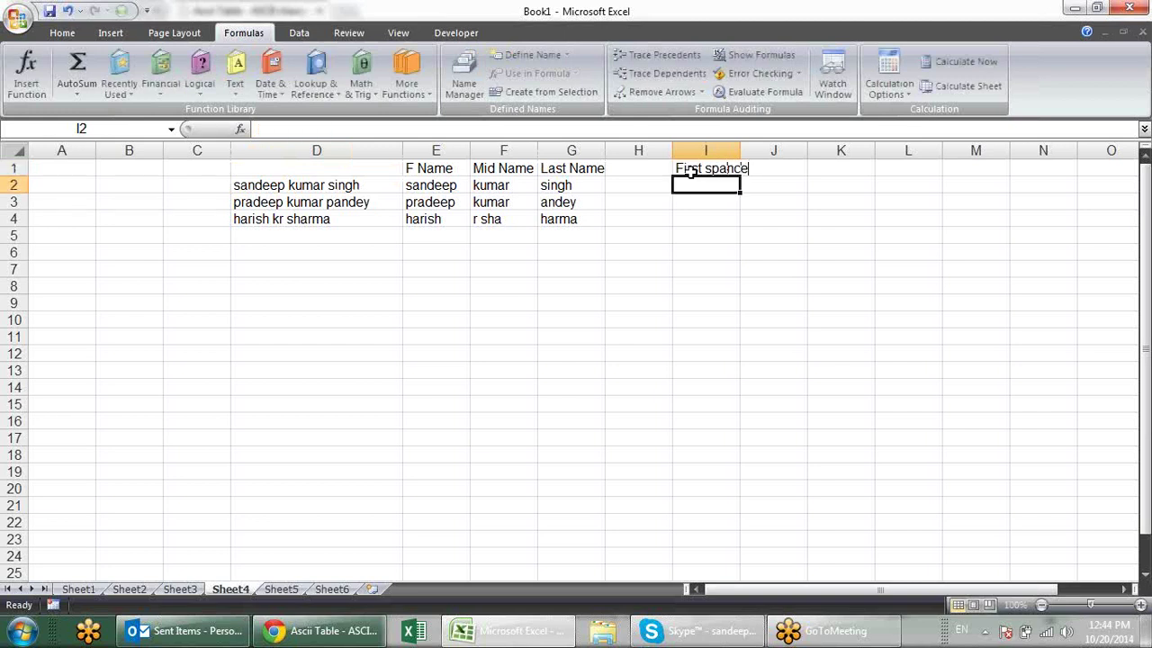
pyautogui.click(689, 171)
pyautogui.press('BackSpace')
pyautogui.press('Escape')
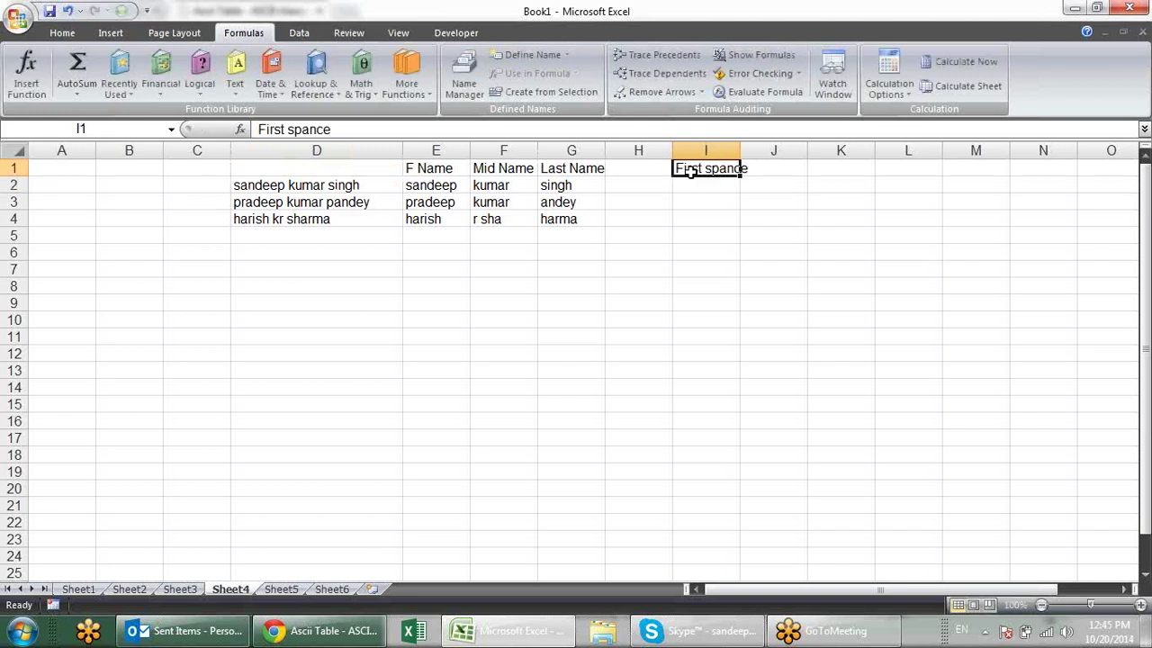
pyautogui.press('F2')
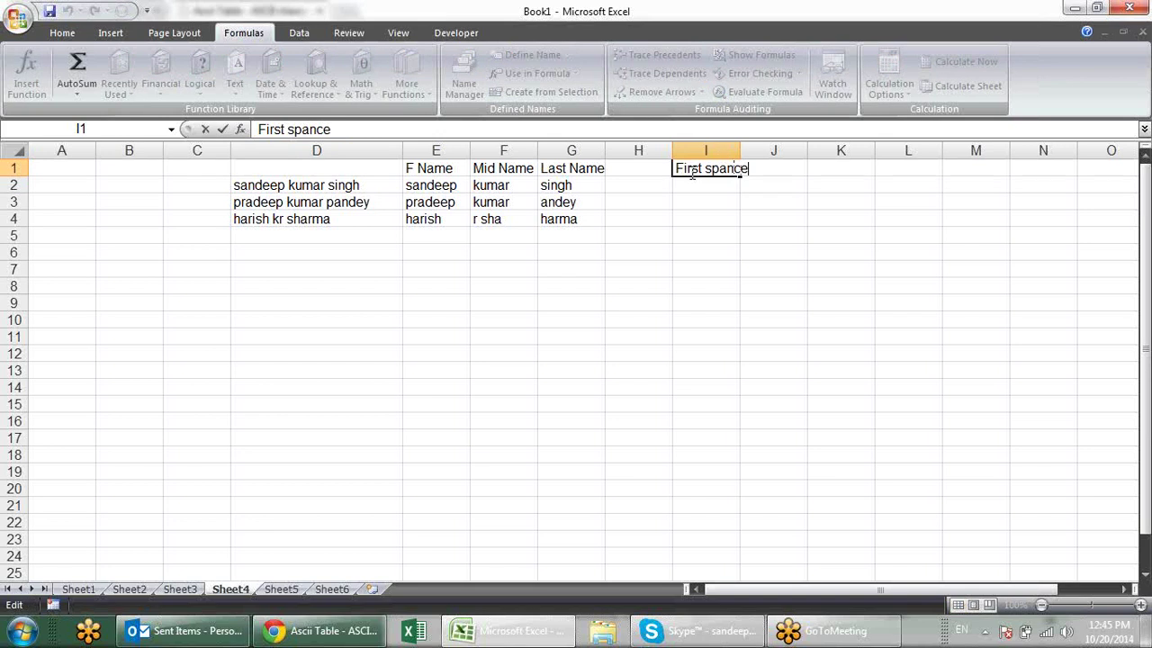
pyautogui.press('Left')
pyautogui.press('Left')
pyautogui.press('BackSpace')
pyautogui.press('Return')
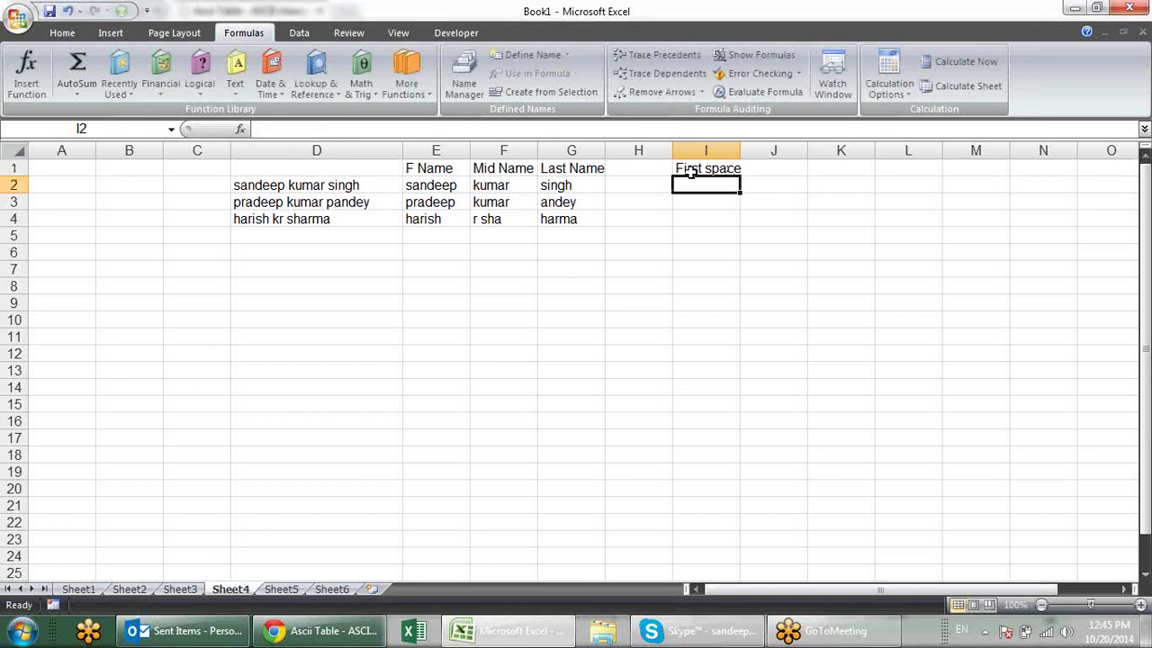
# Step: Enter =FIND(" ",D2) in I2, returning 8 as the first space position
pyautogui.write('=')
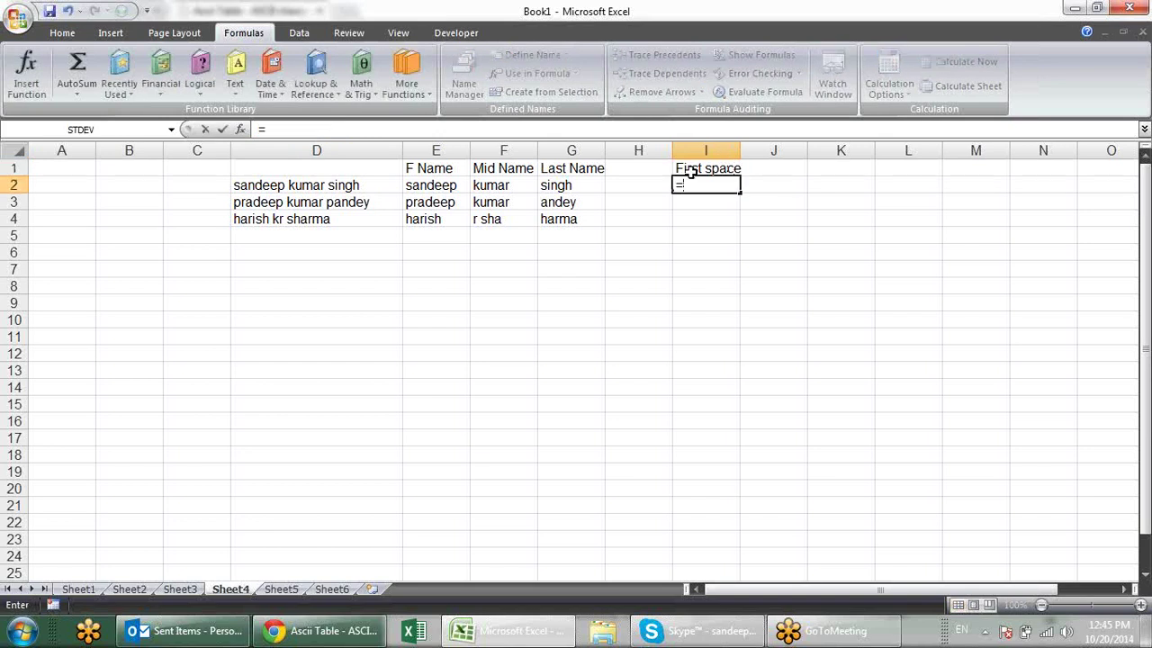
pyautogui.write('find')
pyautogui.press('Tab')
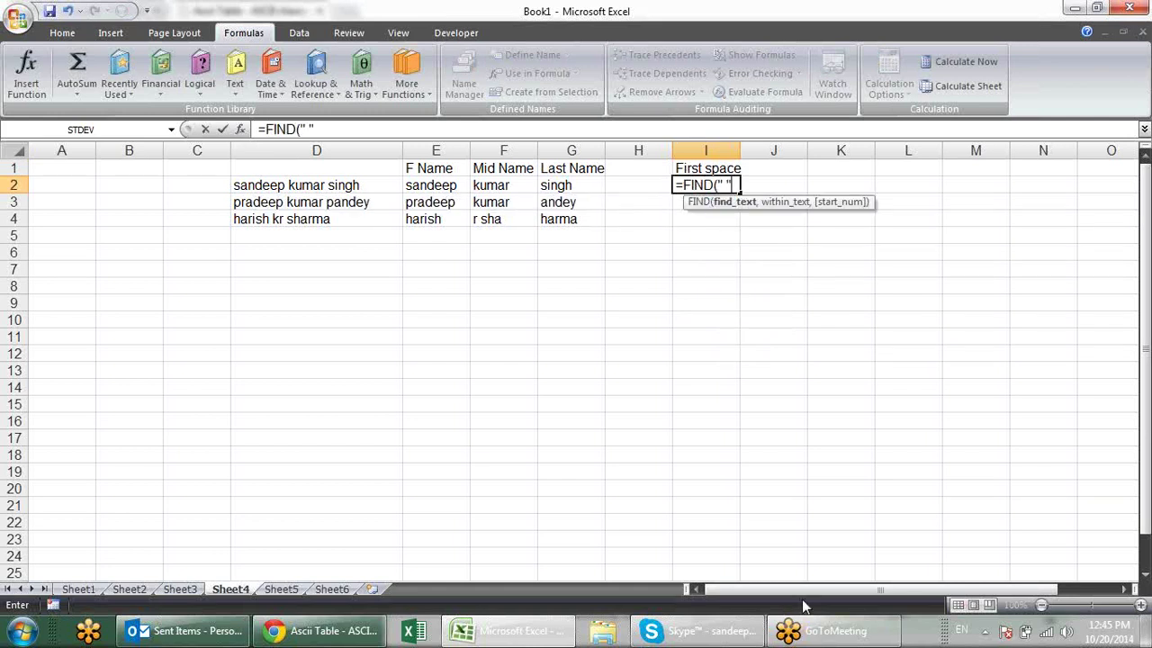
pyautogui.write(',')
pyautogui.click(278, 185)
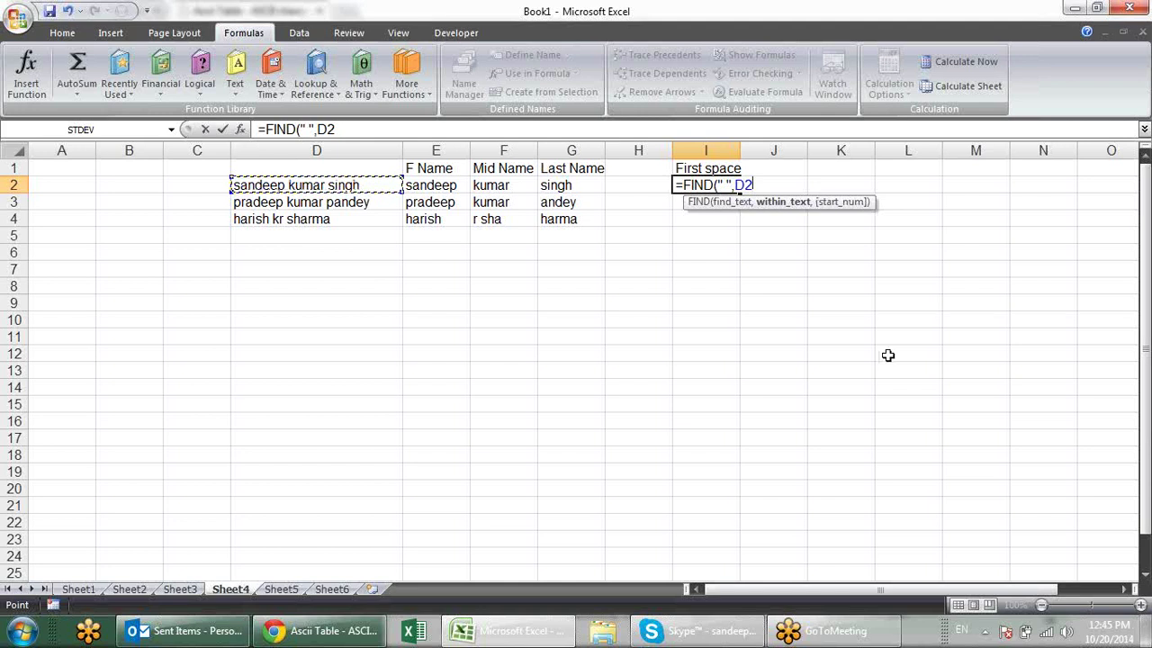
pyautogui.press('Return')
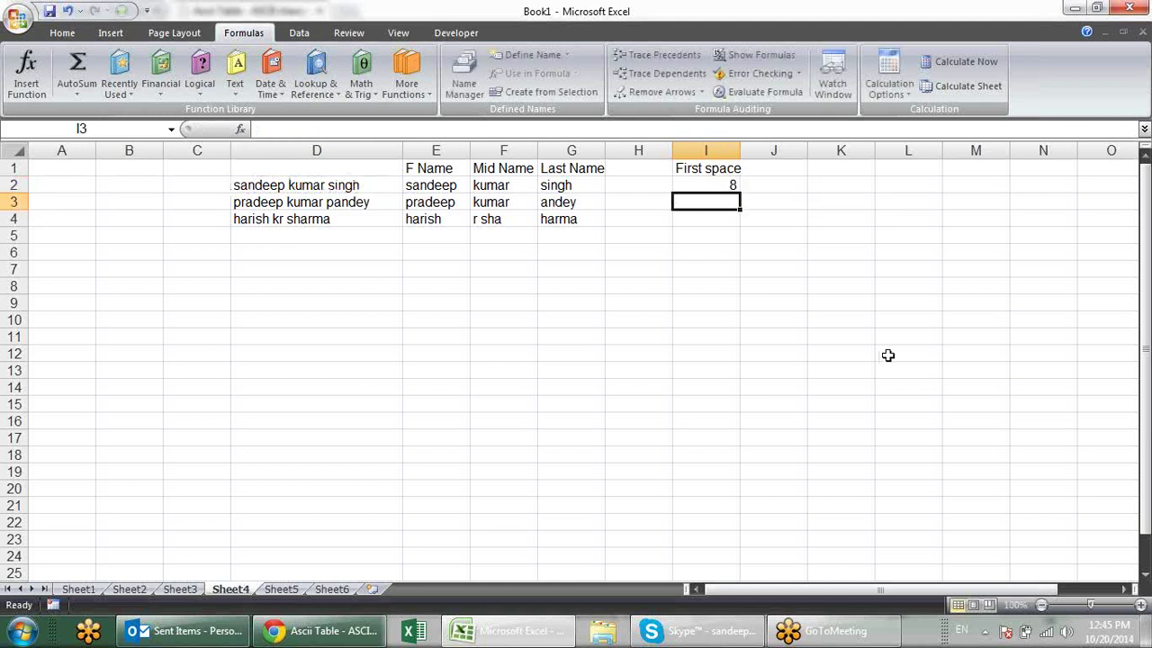
pyautogui.click(731, 185)
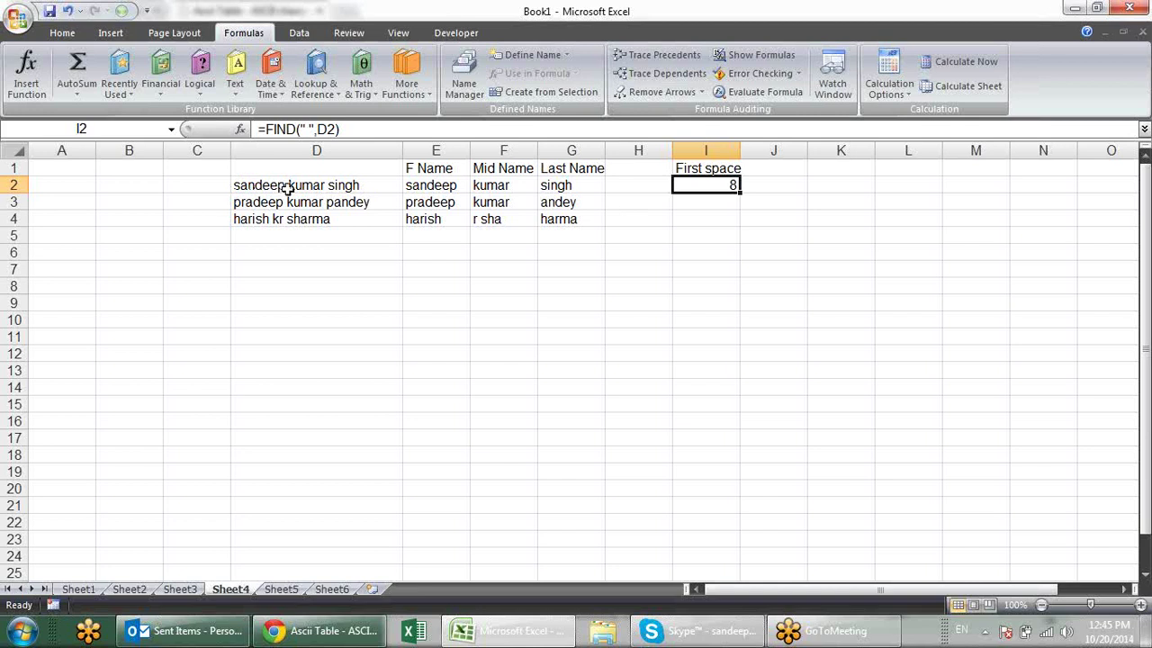
# Step: Change E2's formula to =LEFT(D2,I2-1) so it returns sandeep
pyautogui.click(443, 186)
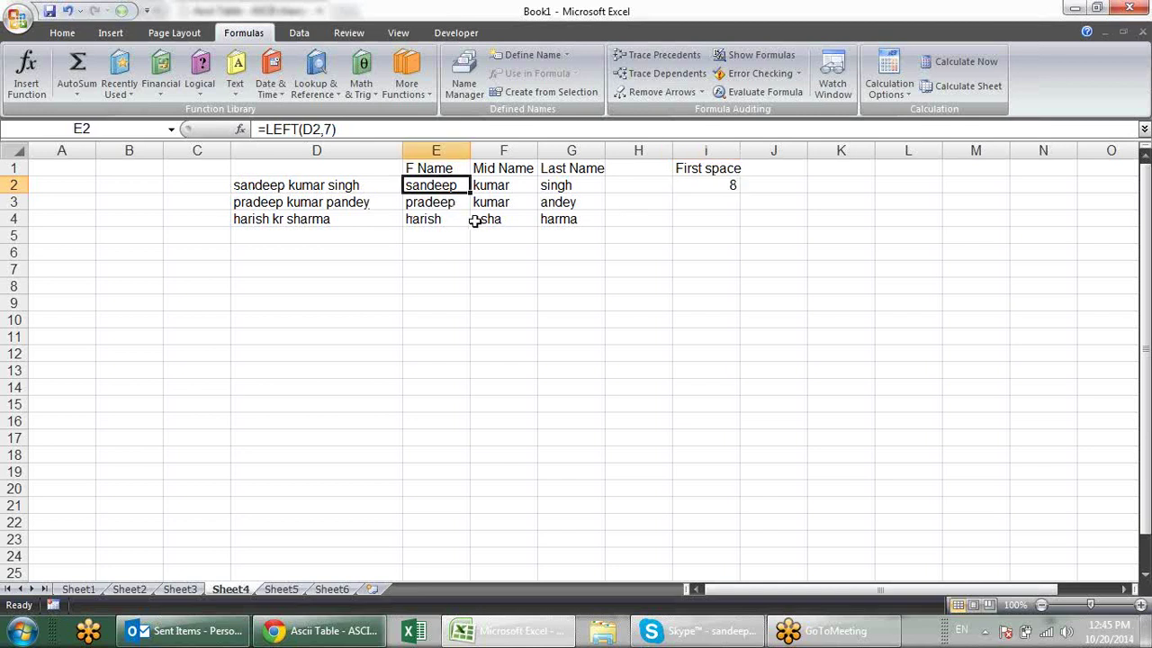
pyautogui.press('F2')
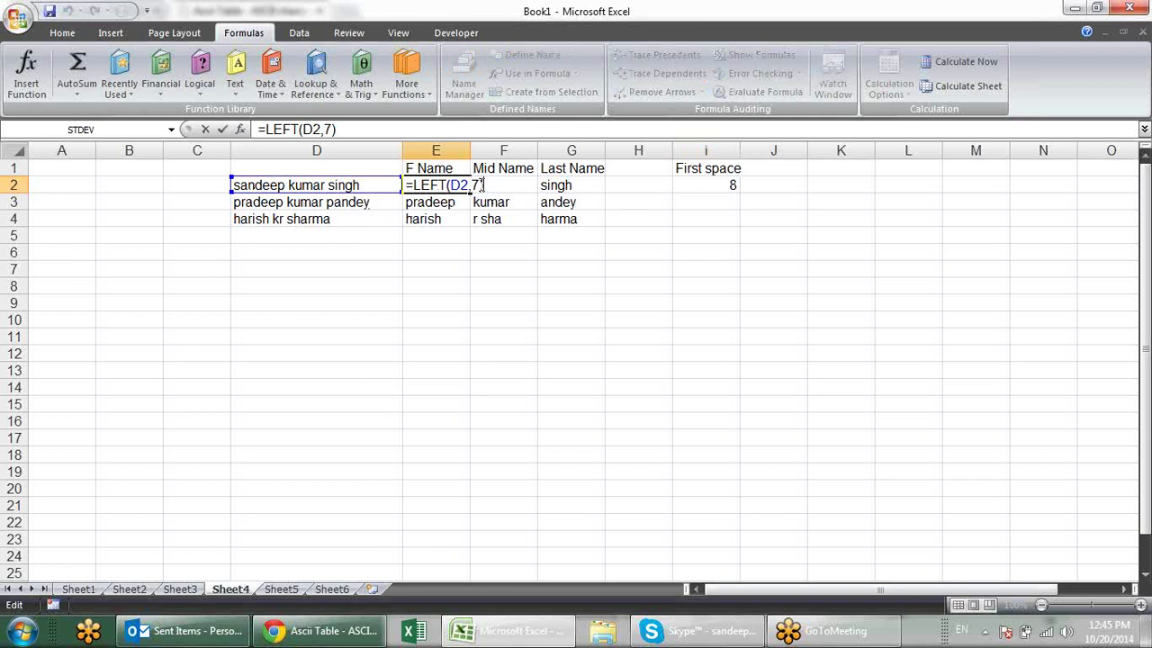
pyautogui.click(482, 184)
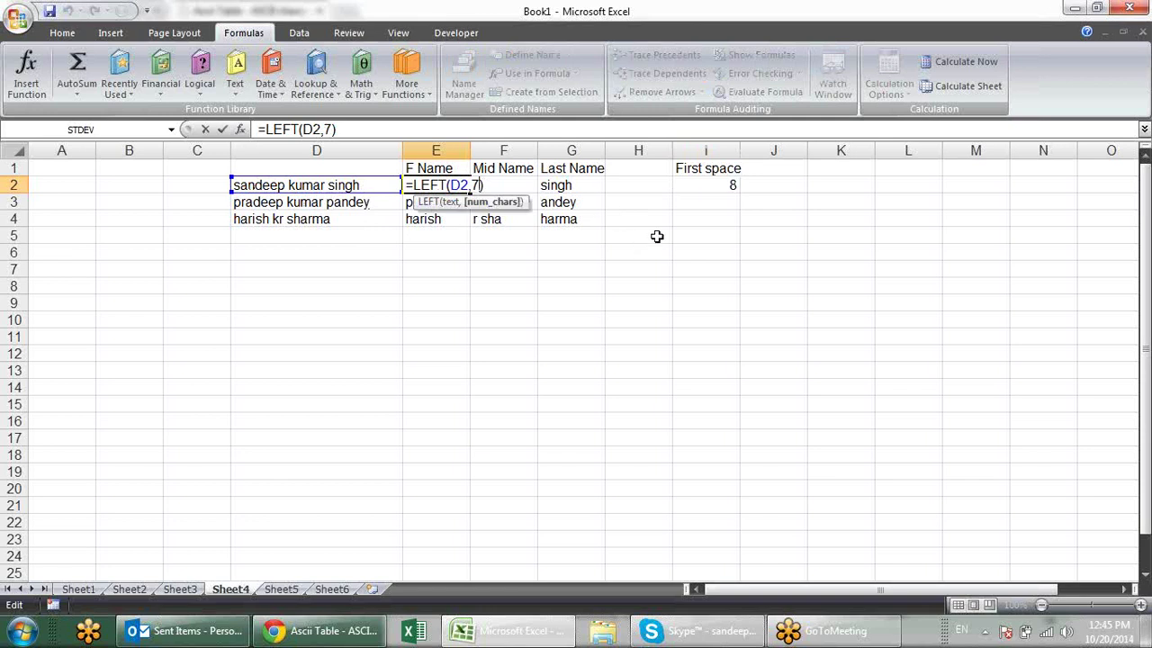
pyautogui.press('BackSpace')
pyautogui.click(734, 184)
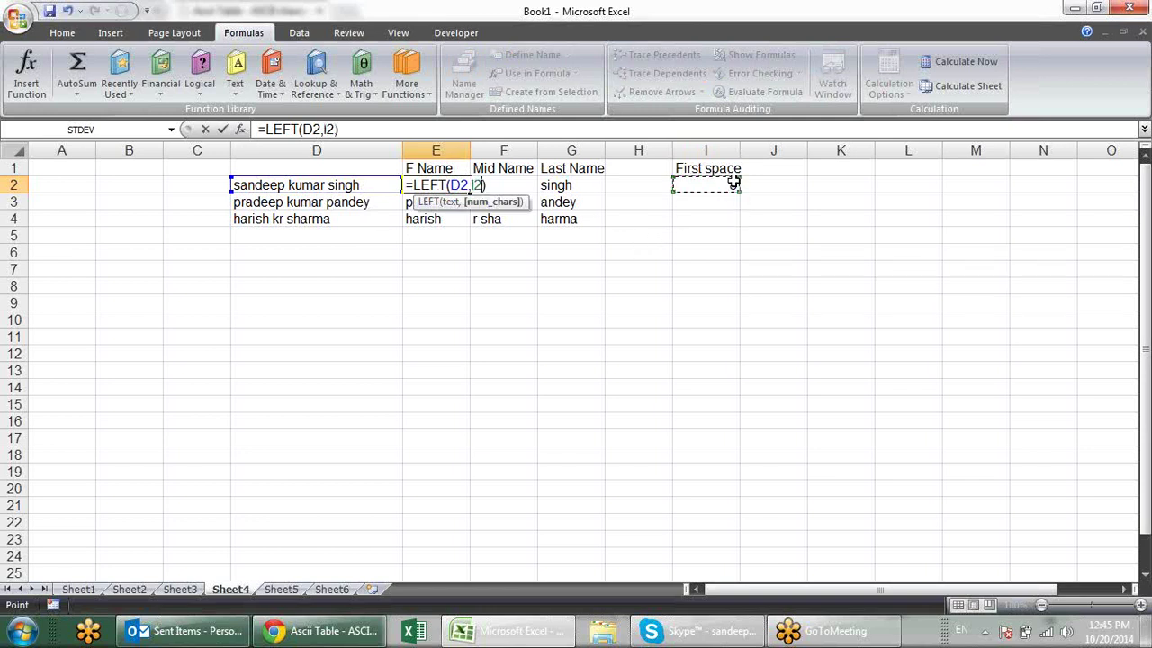
pyautogui.write('-1')
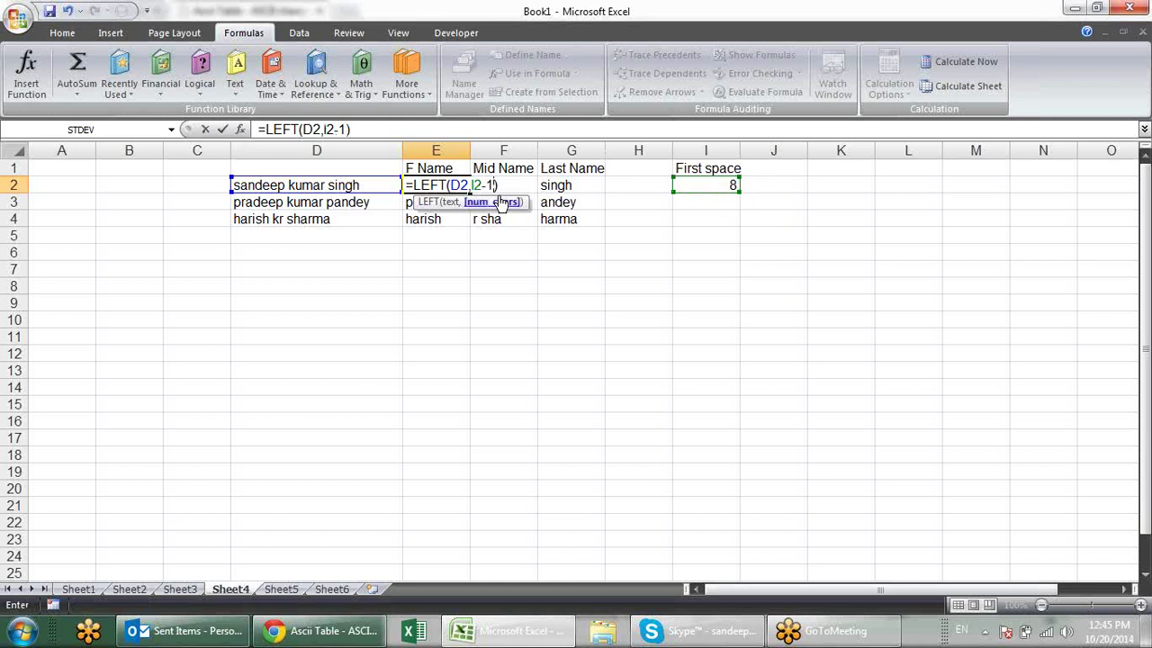
pyautogui.press('Return')
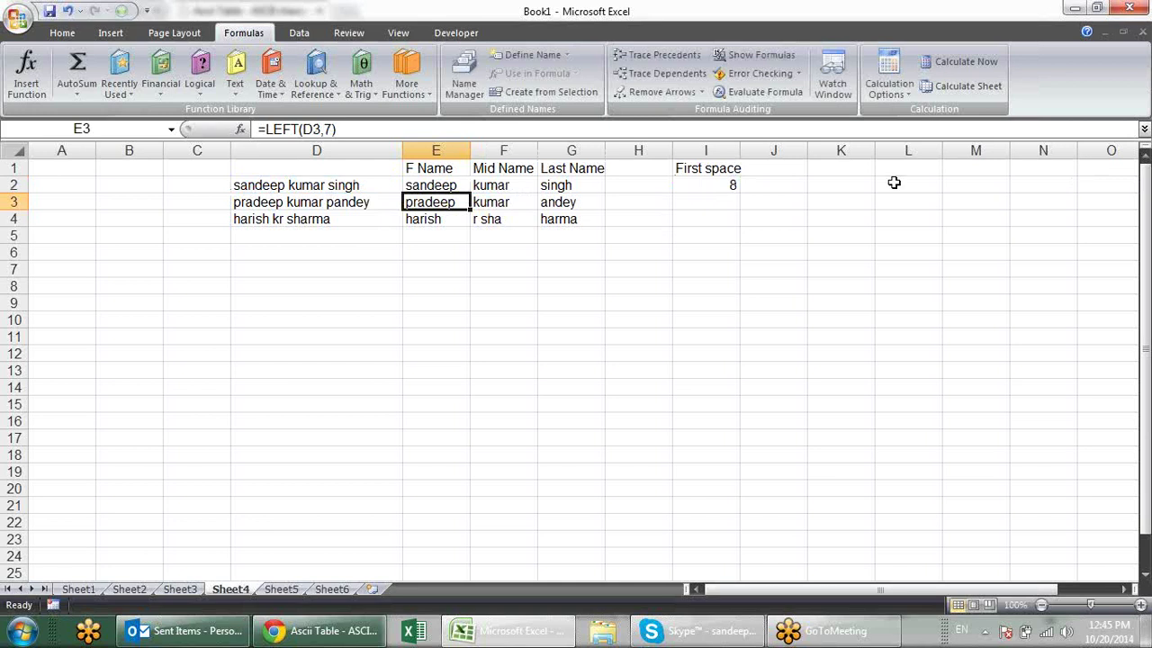
# Step: Copy the E2 first-name formula down to E4, where E3:E4 show #VALUE!
pyautogui.click(430, 185)
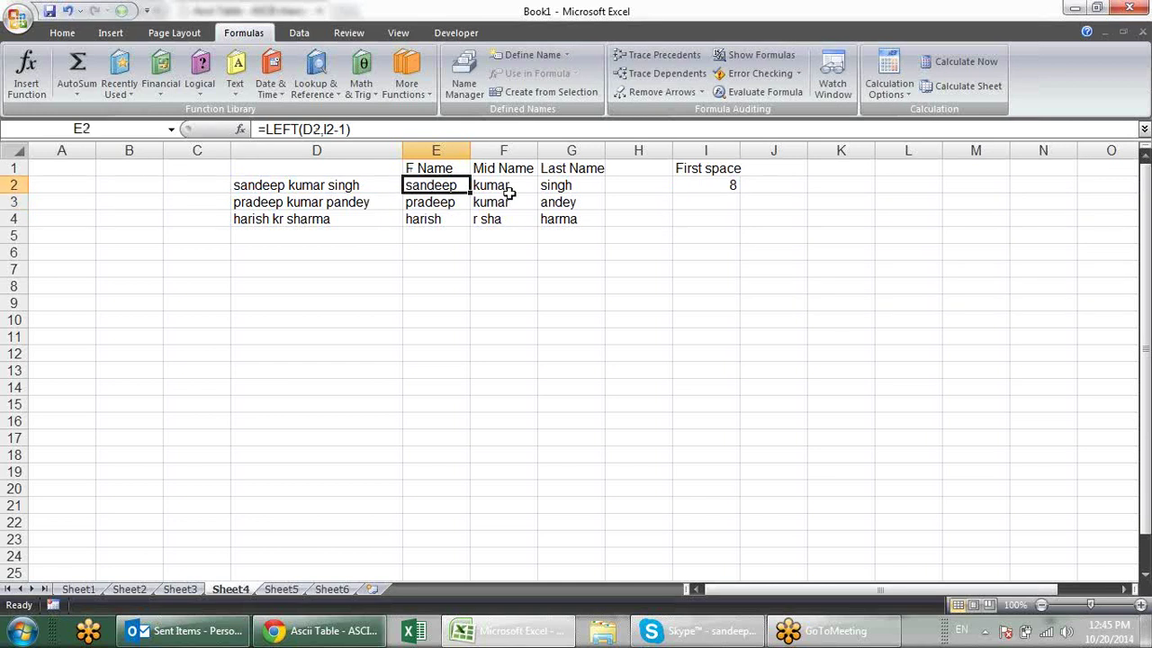
pyautogui.moveTo(467, 193); pyautogui.dragTo(463, 223)
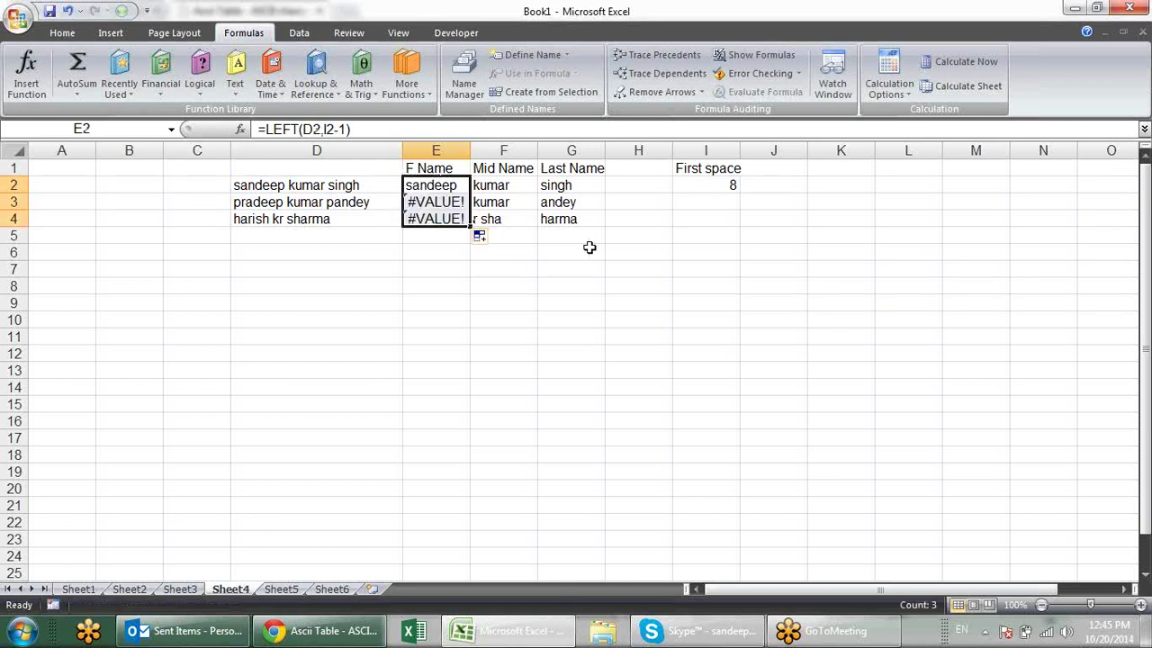
pyautogui.click(455, 186)
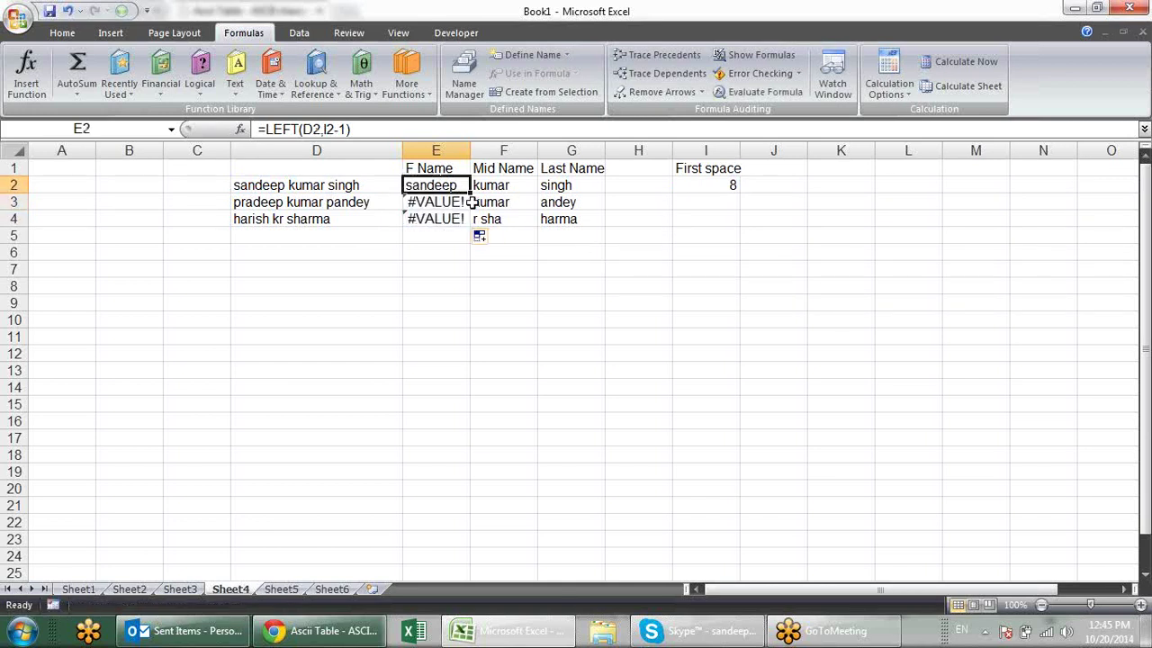
pyautogui.click(717, 188)
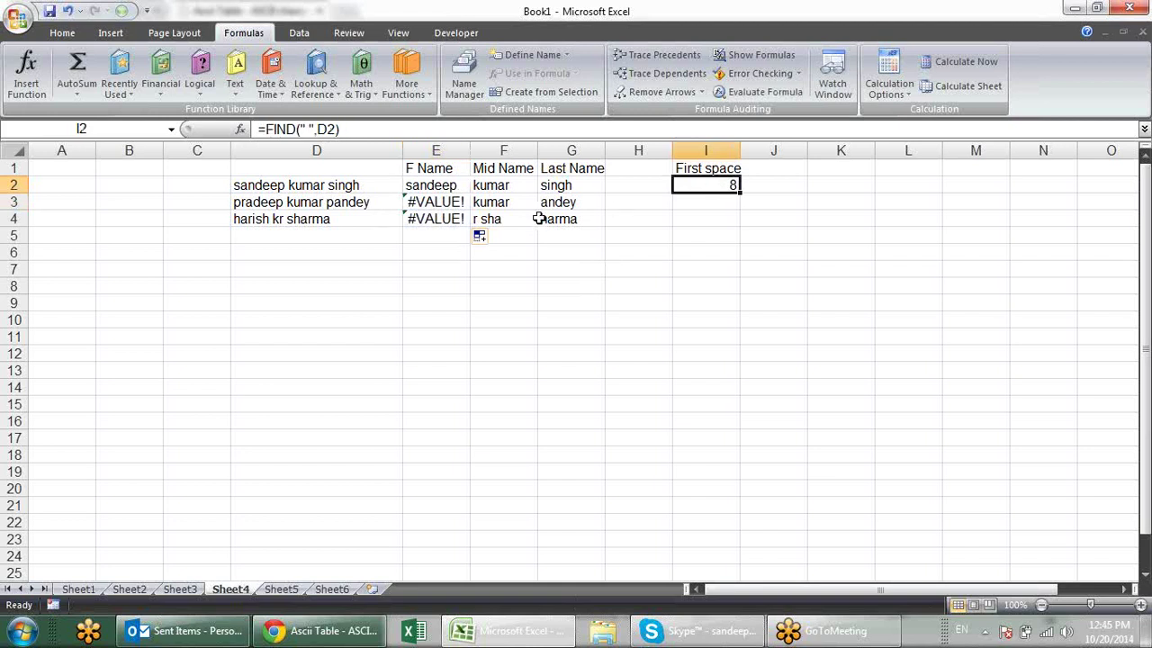
# Step: Fill the first-space formula down to I4 (8, 8, 7), confirm sandeep, pradeep, harish, and widen column I
pyautogui.click(742, 193)
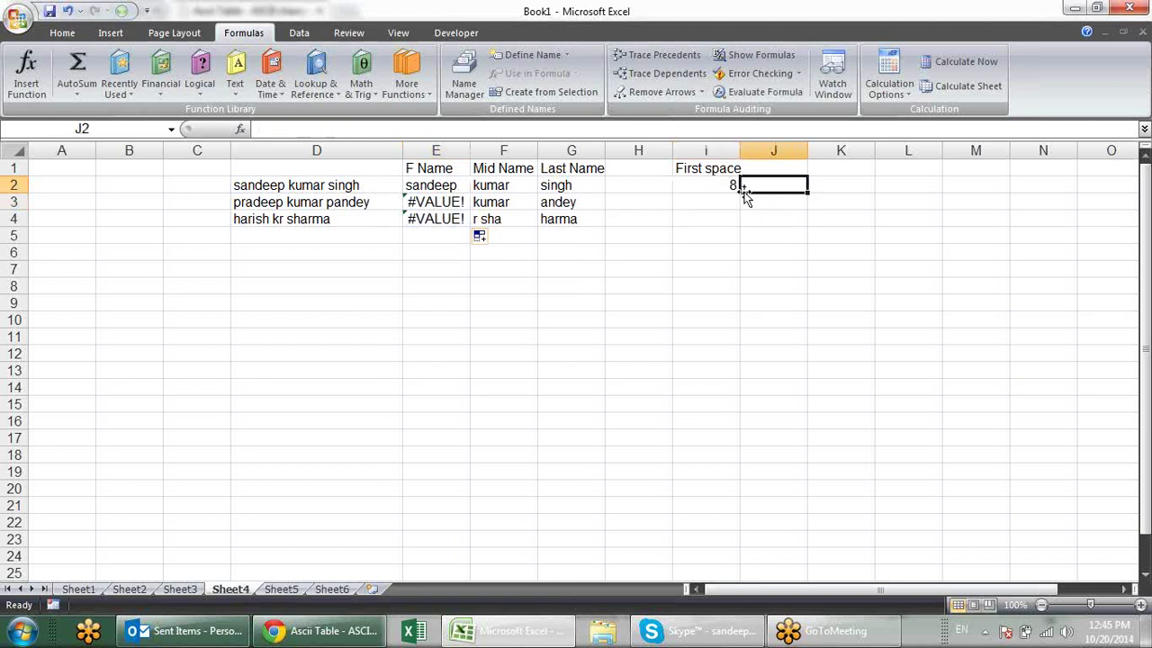
pyautogui.click(727, 185)
pyautogui.moveTo(739, 192); pyautogui.dragTo(741, 226)
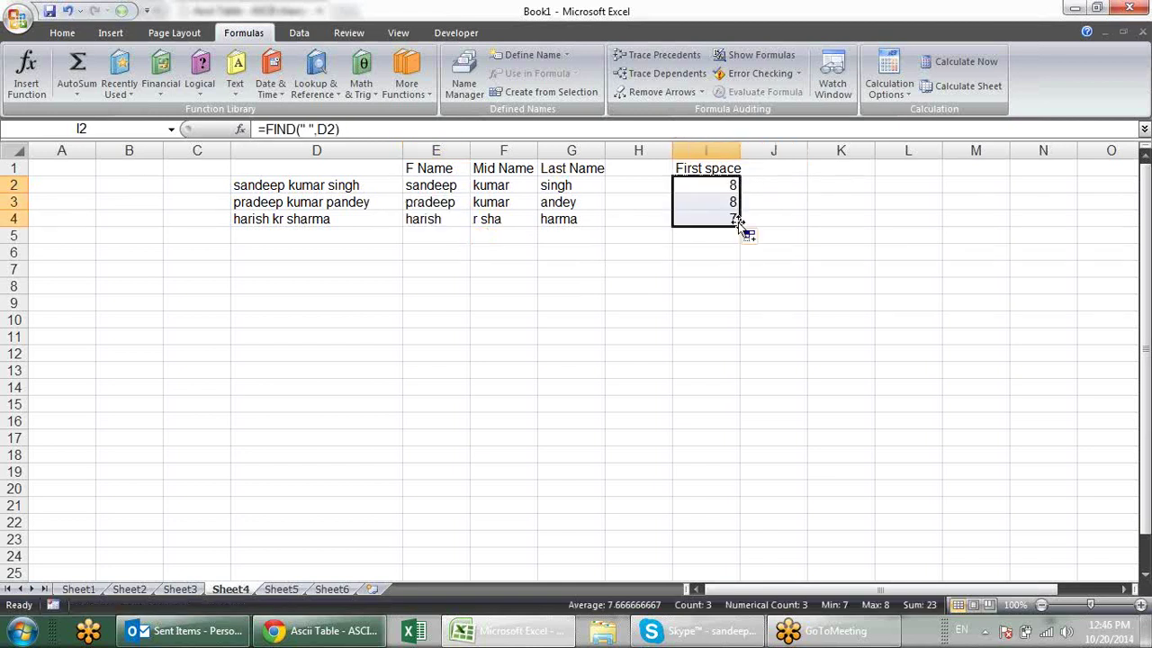
pyautogui.click(429, 203)
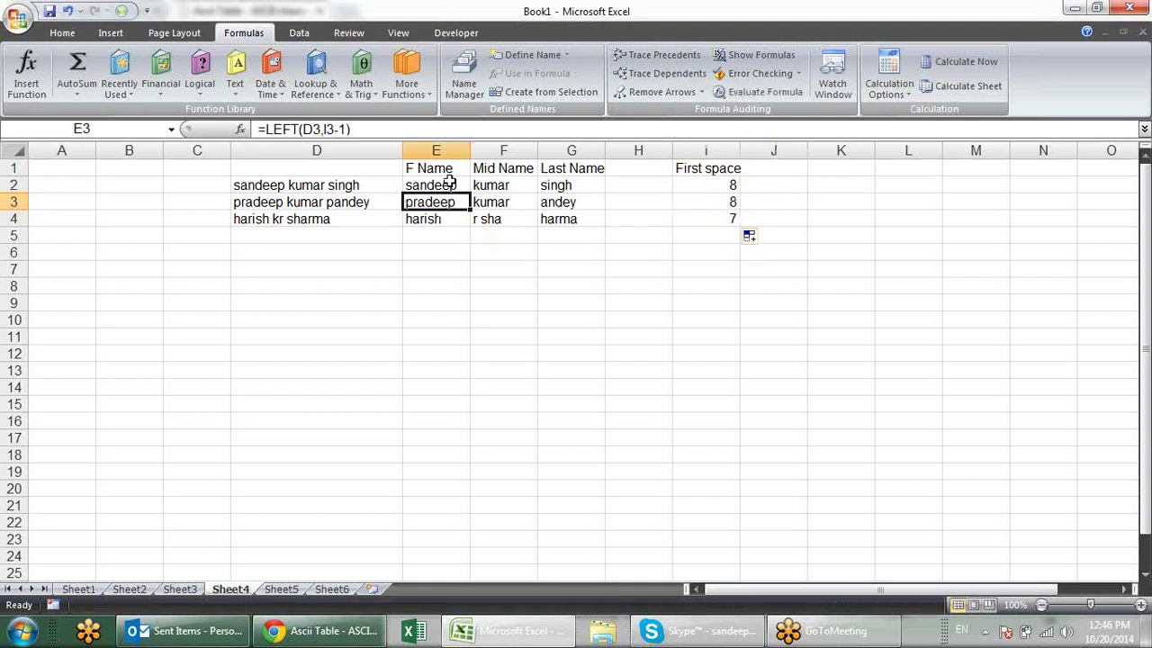
pyautogui.moveTo(450, 183); pyautogui.dragTo(449, 209)
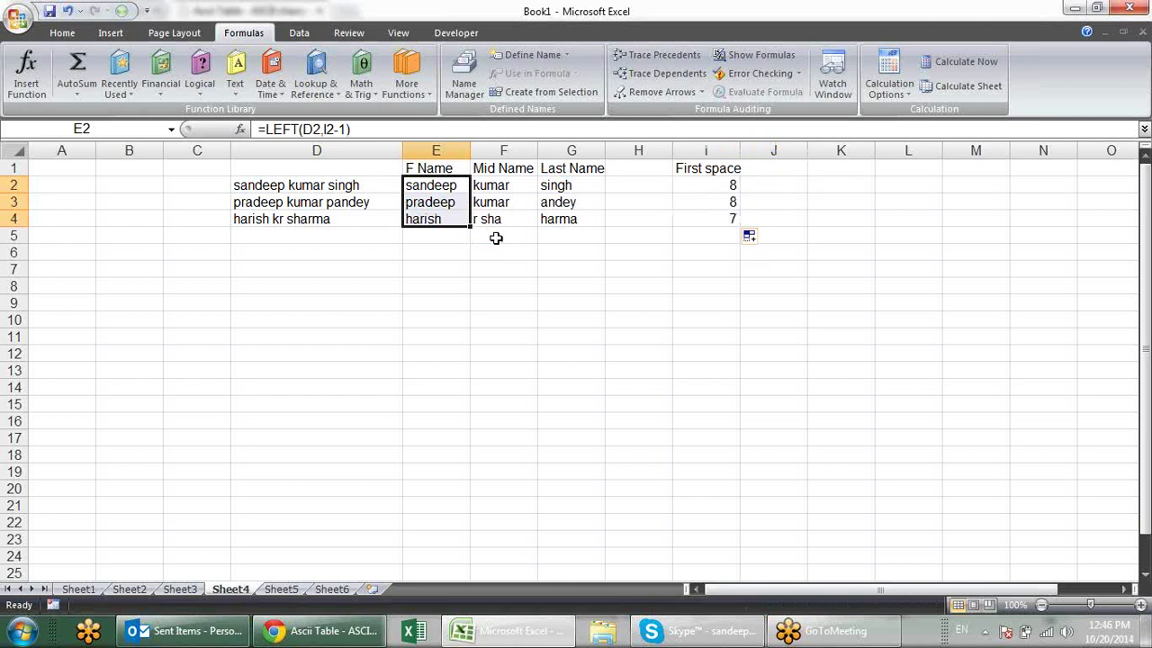
pyautogui.click(493, 236)
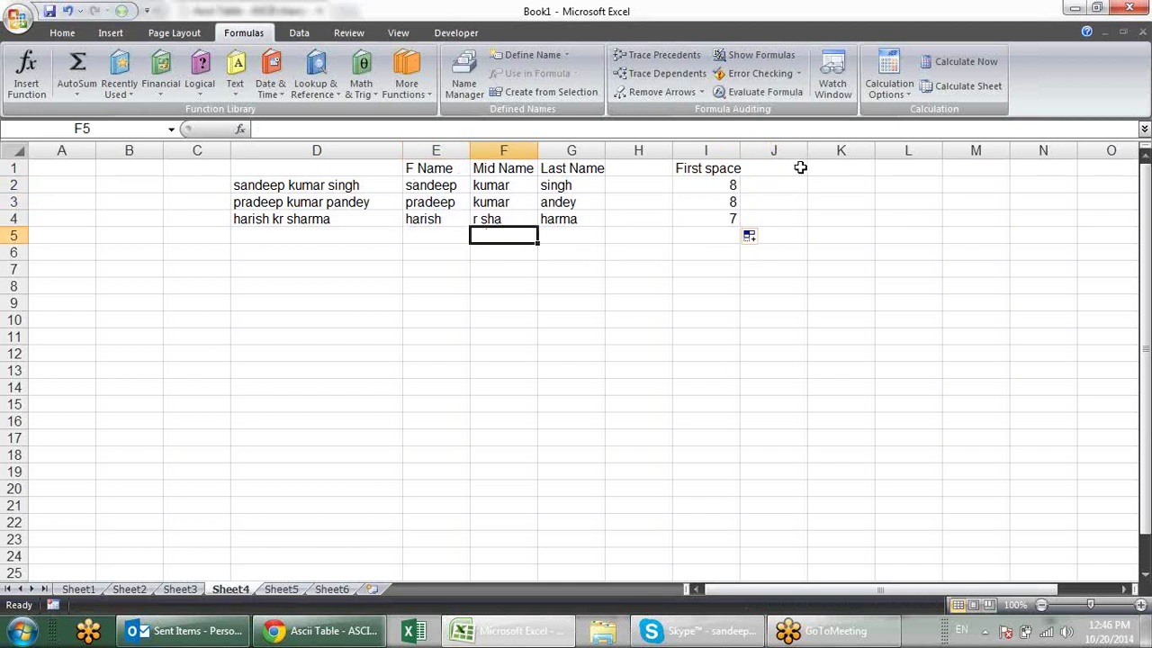
pyautogui.click(774, 183)
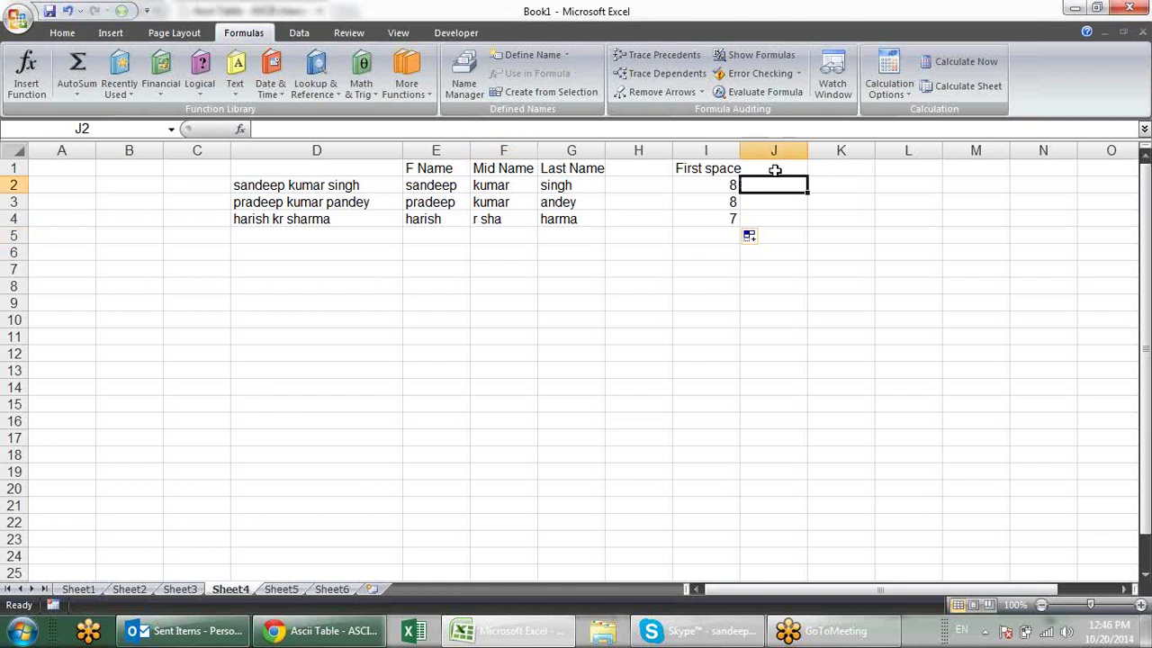
pyautogui.moveTo(735, 155); pyautogui.dragTo(740, 155)
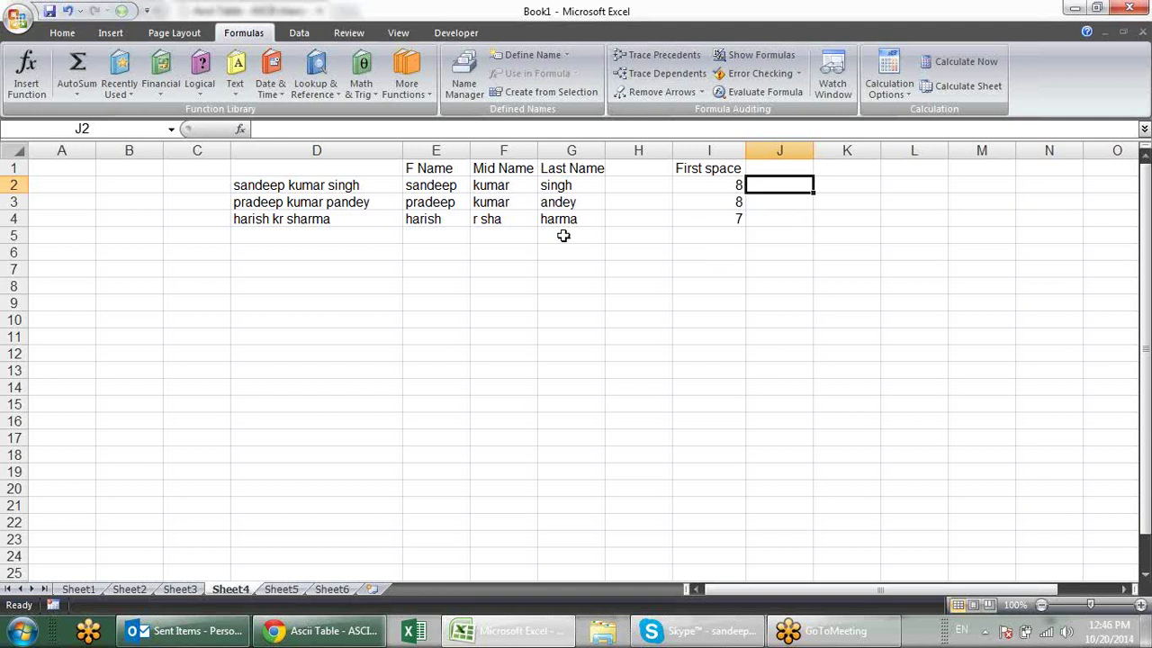
# Step: Add the header 's space' in J1
pyautogui.click(570, 202)
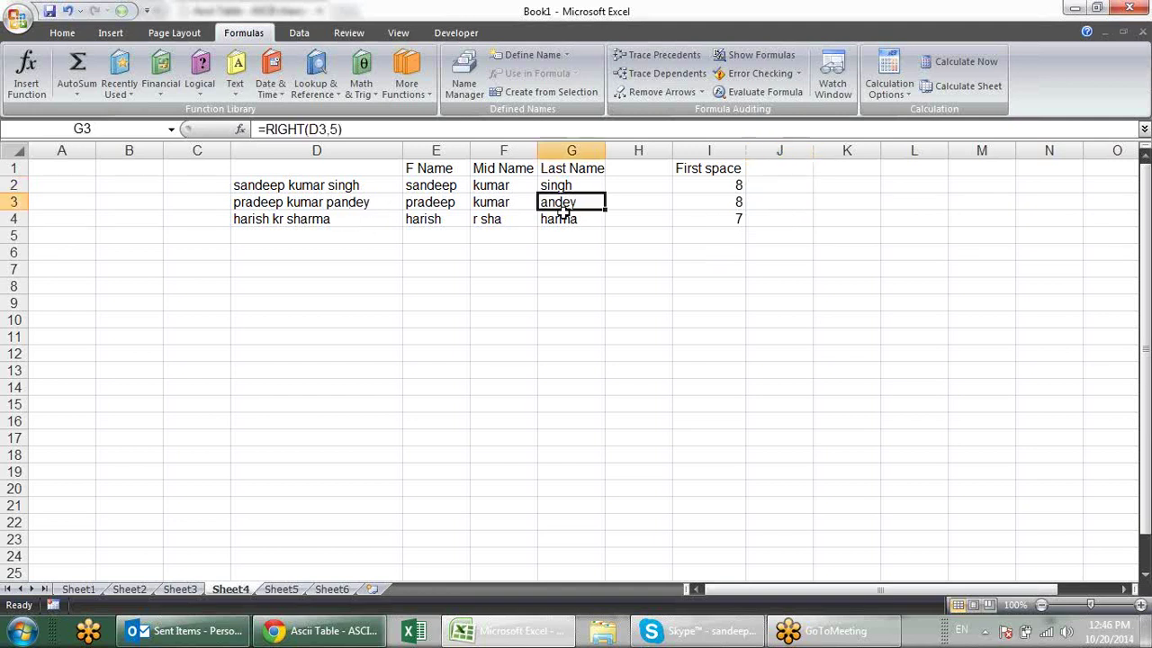
pyautogui.click(748, 164)
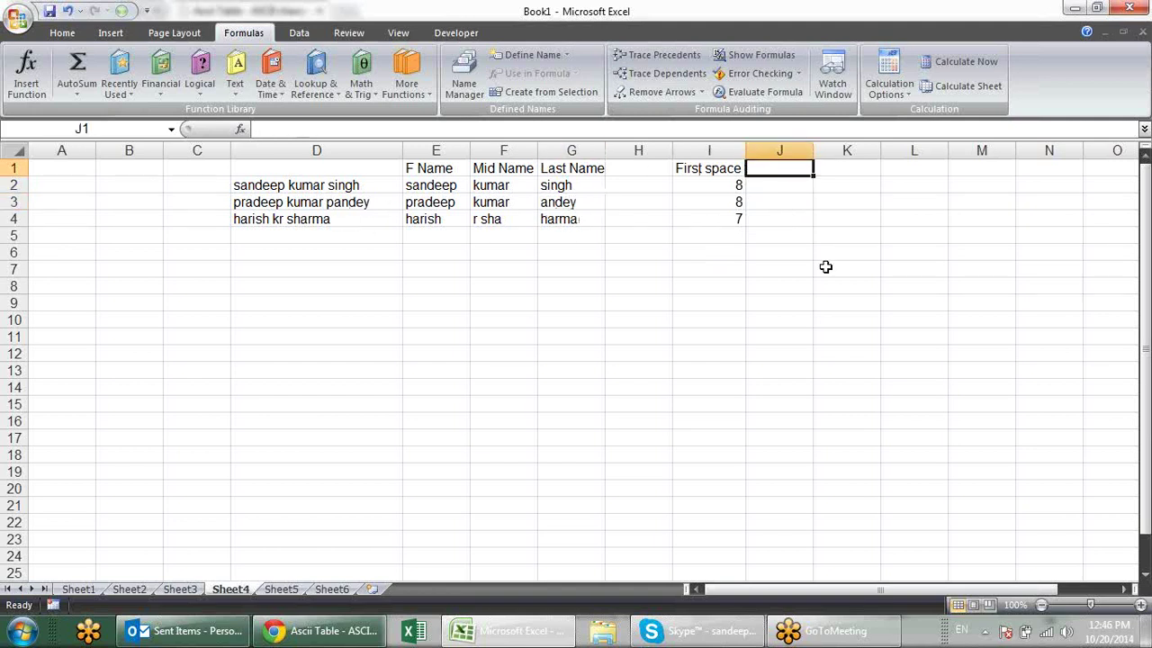
pyautogui.write('s')
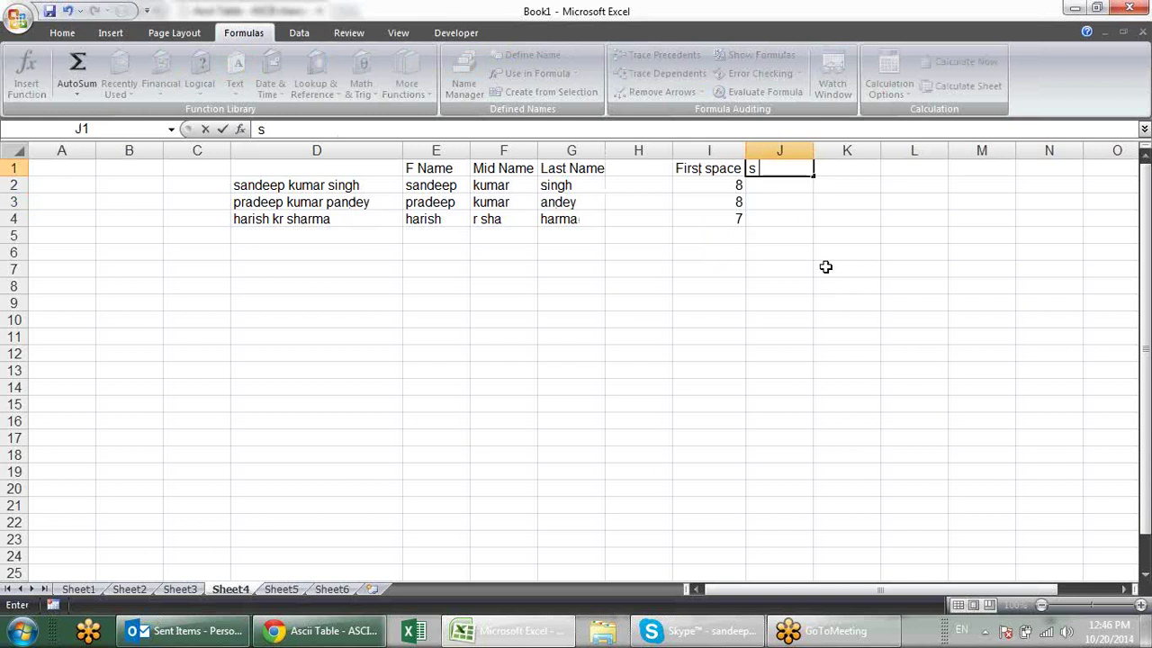
pyautogui.write('espance')
pyautogui.press('BackSpace')
pyautogui.press('BackSpace')
pyautogui.write('ce')
pyautogui.press('Return')
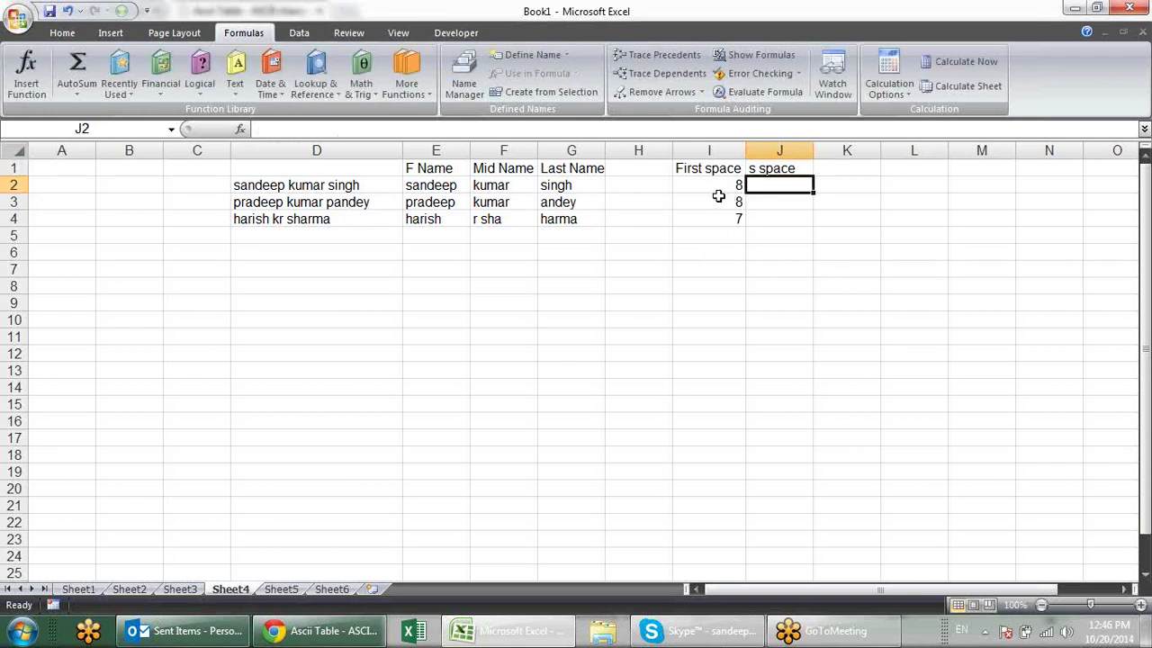
# Step: Enter =FIND(" ",D2,I2+1) in J2 to find the second space
pyautogui.write('=fin')
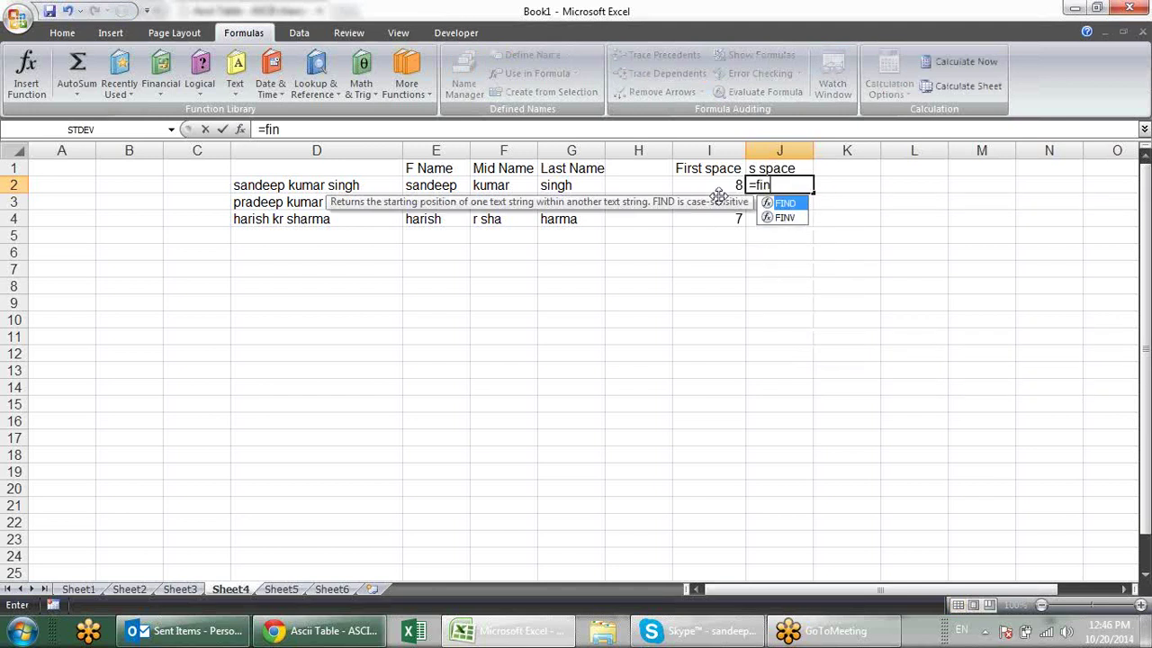
pyautogui.press('Tab')
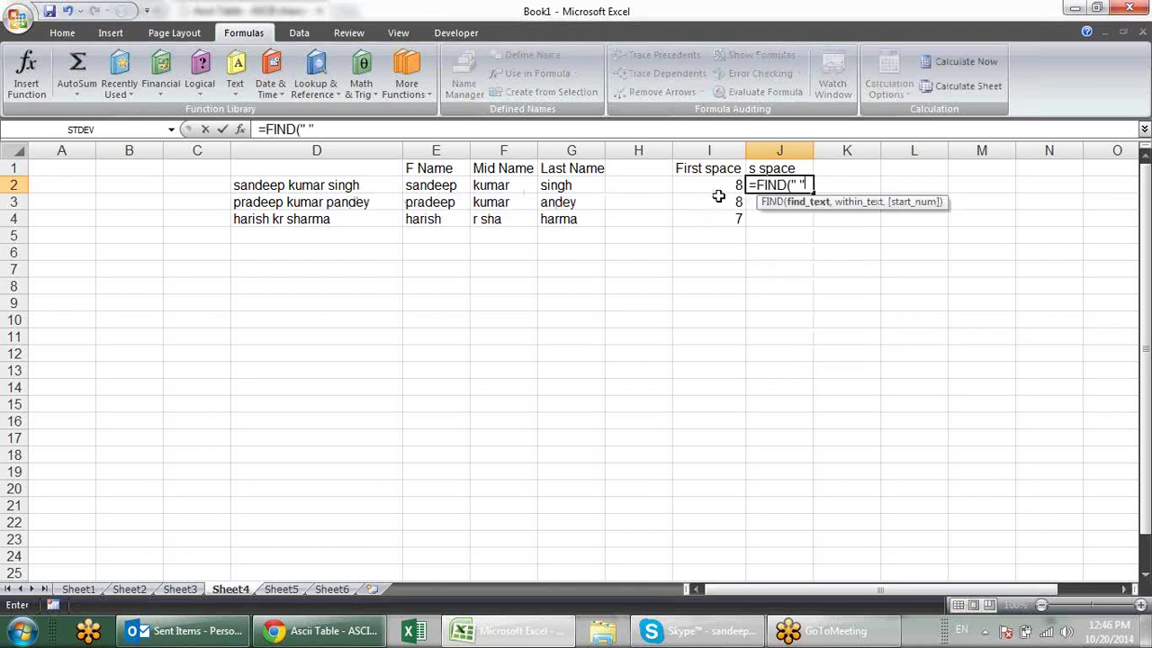
pyautogui.write(',')
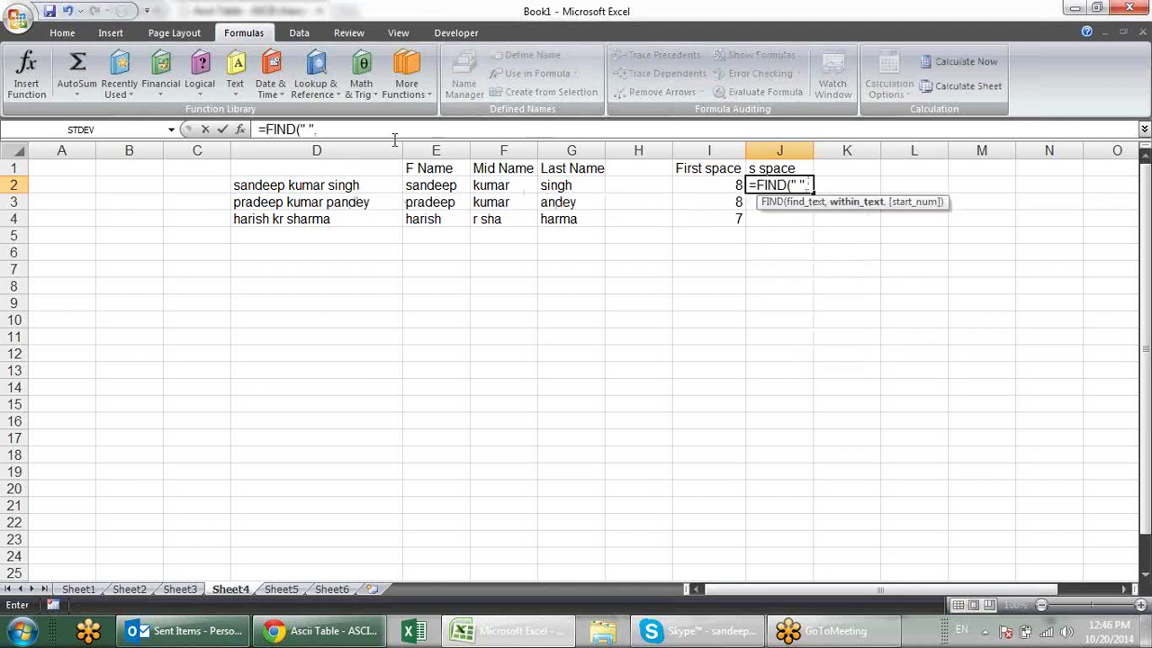
pyautogui.click(350, 185)
pyautogui.write(',')
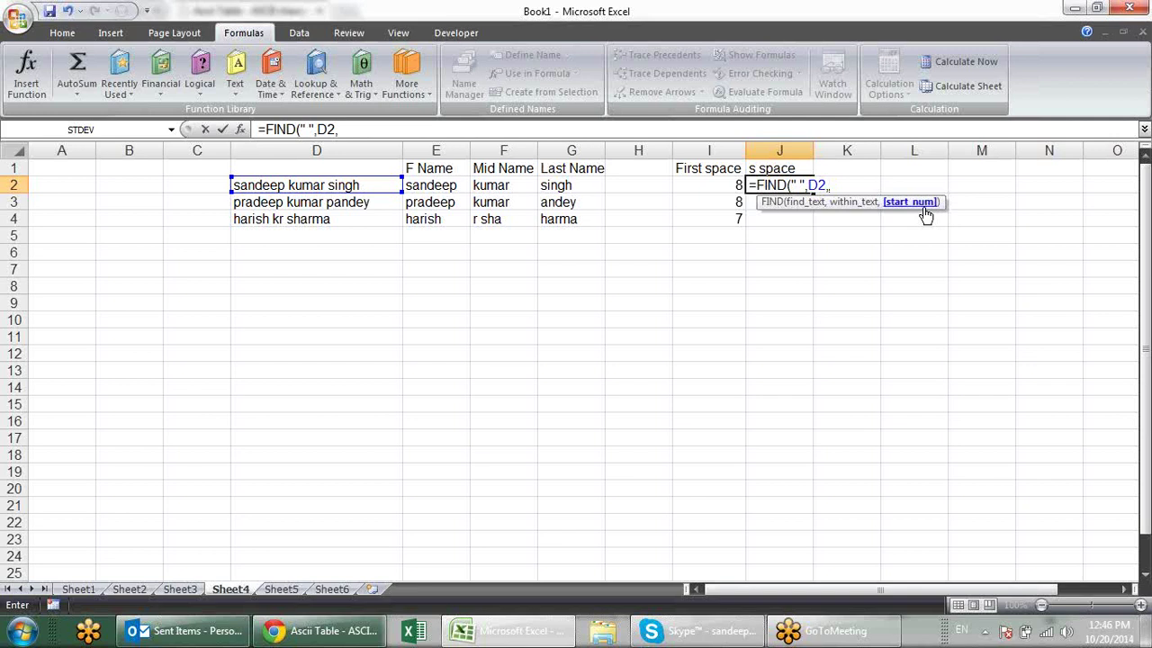
pyautogui.click(726, 183)
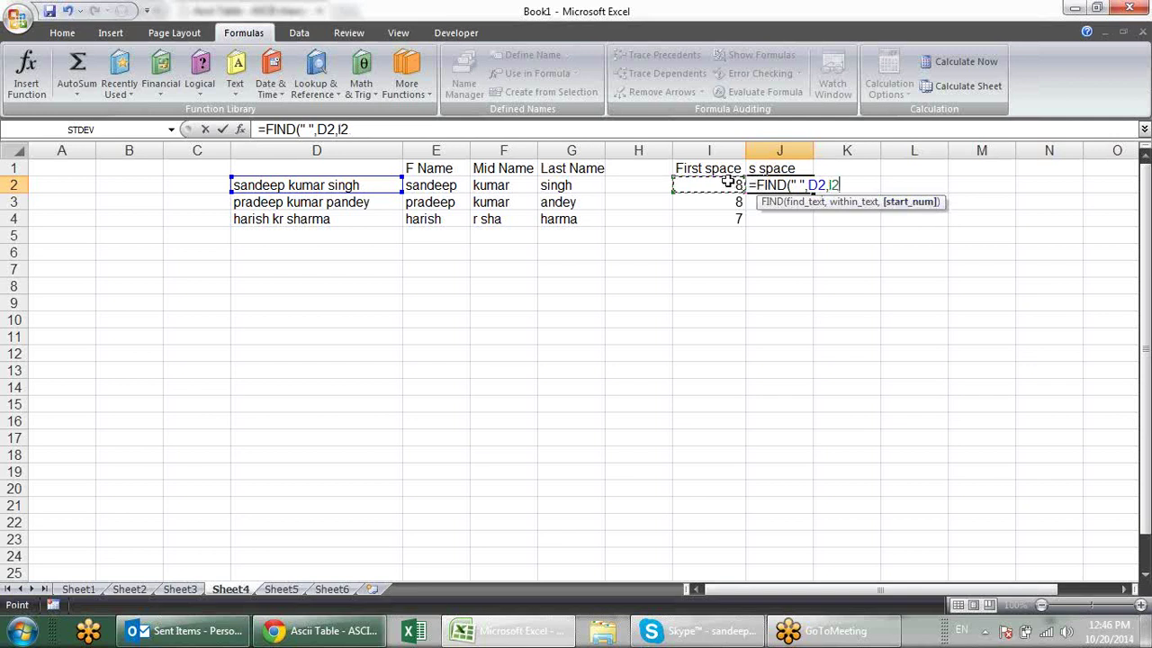
pyautogui.write('+1')
pyautogui.press('Return')
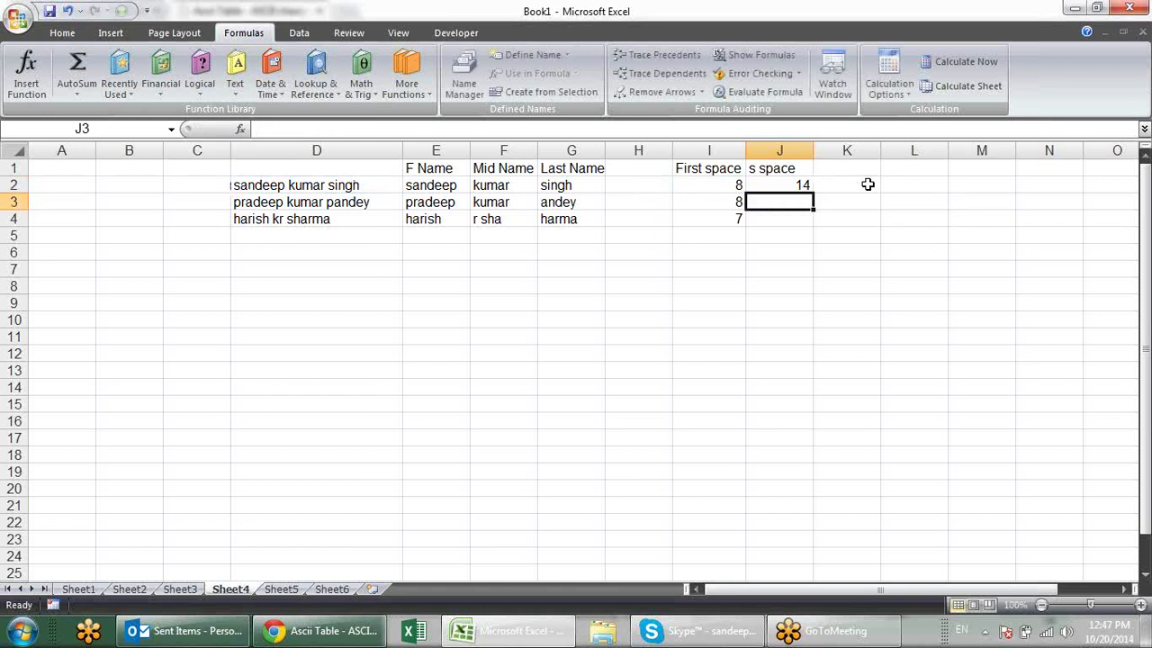
# Step: Copy the second-space formula down to J4, giving 14, 14 and 10
pyautogui.click(804, 186)
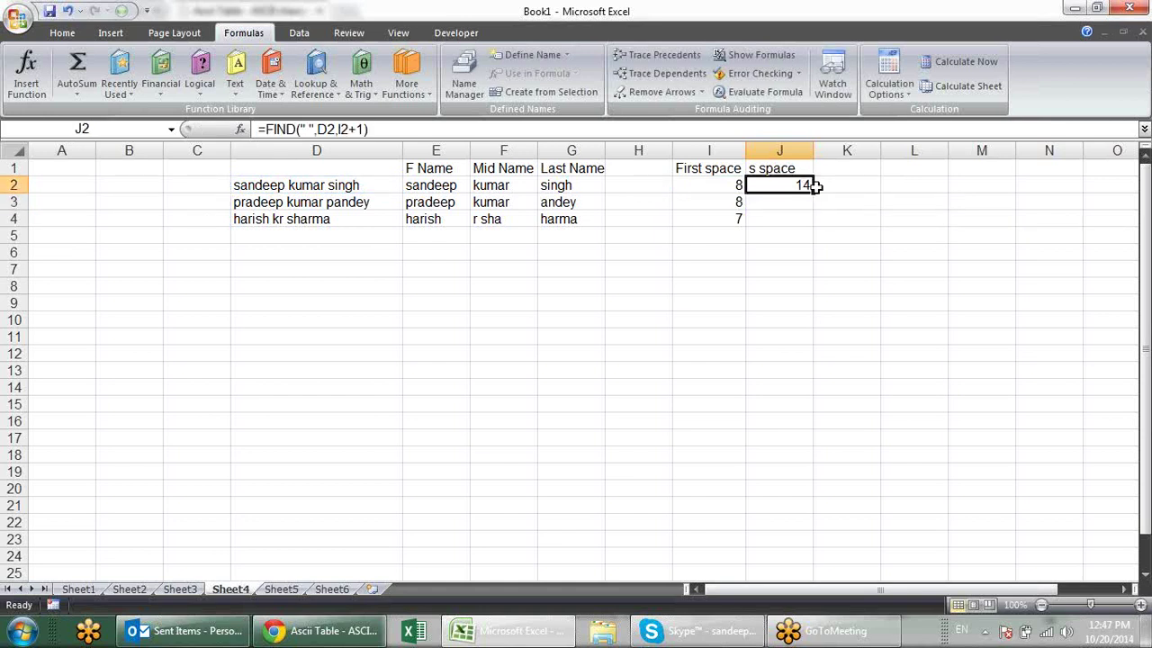
pyautogui.moveTo(812, 189); pyautogui.dragTo(812, 227)
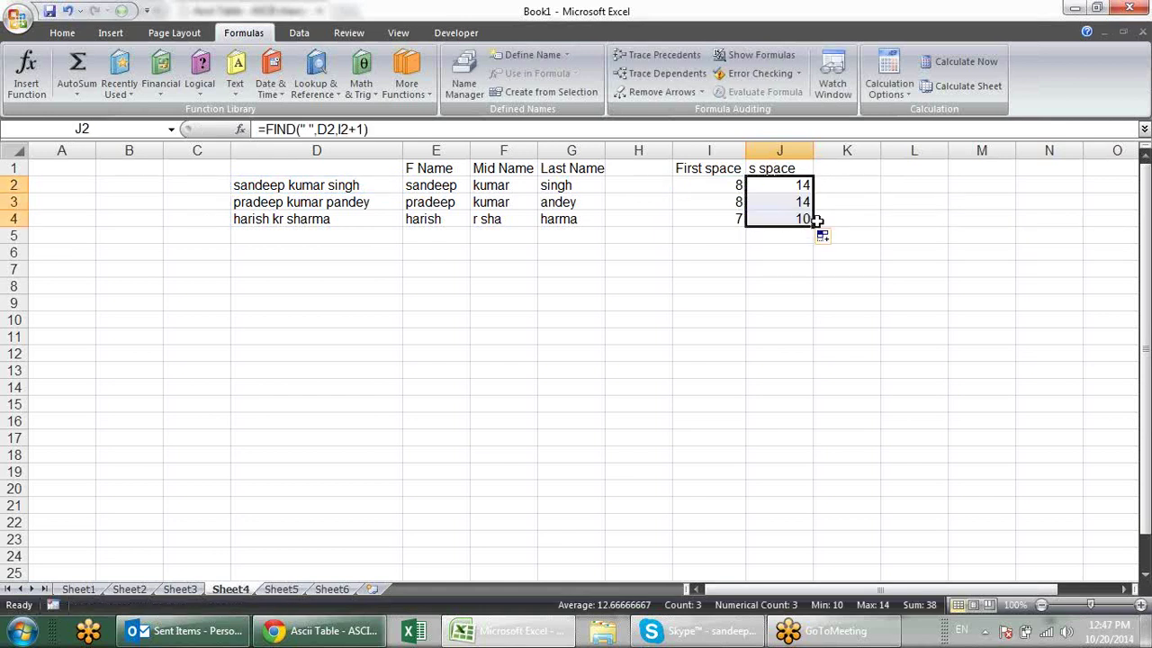
pyautogui.click(799, 204)
pyautogui.click(801, 221)
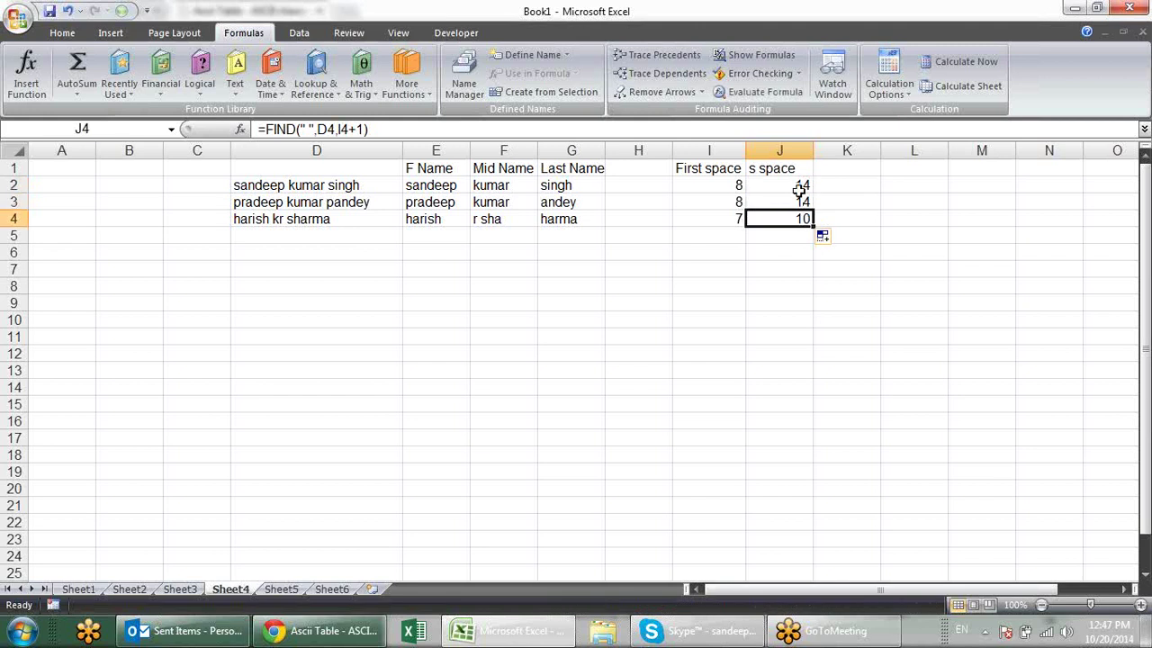
pyautogui.click(801, 189)
pyautogui.click(797, 206)
pyautogui.click(803, 221)
pyautogui.click(241, 207)
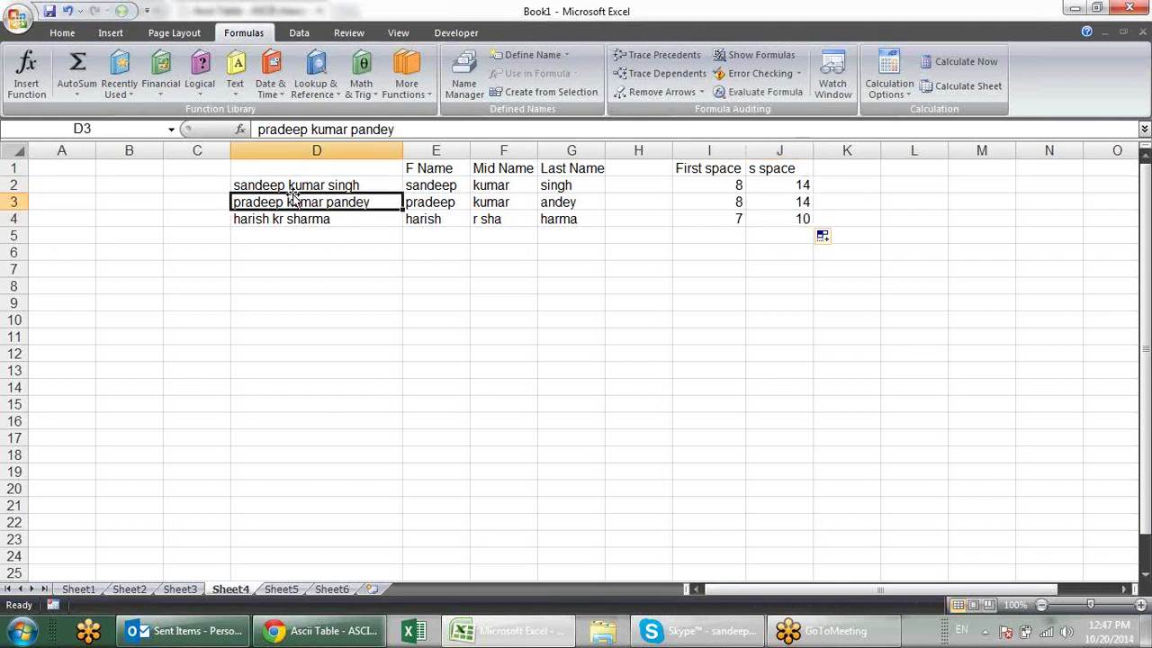
pyautogui.doubleClick(299, 129)
pyautogui.write('ani')
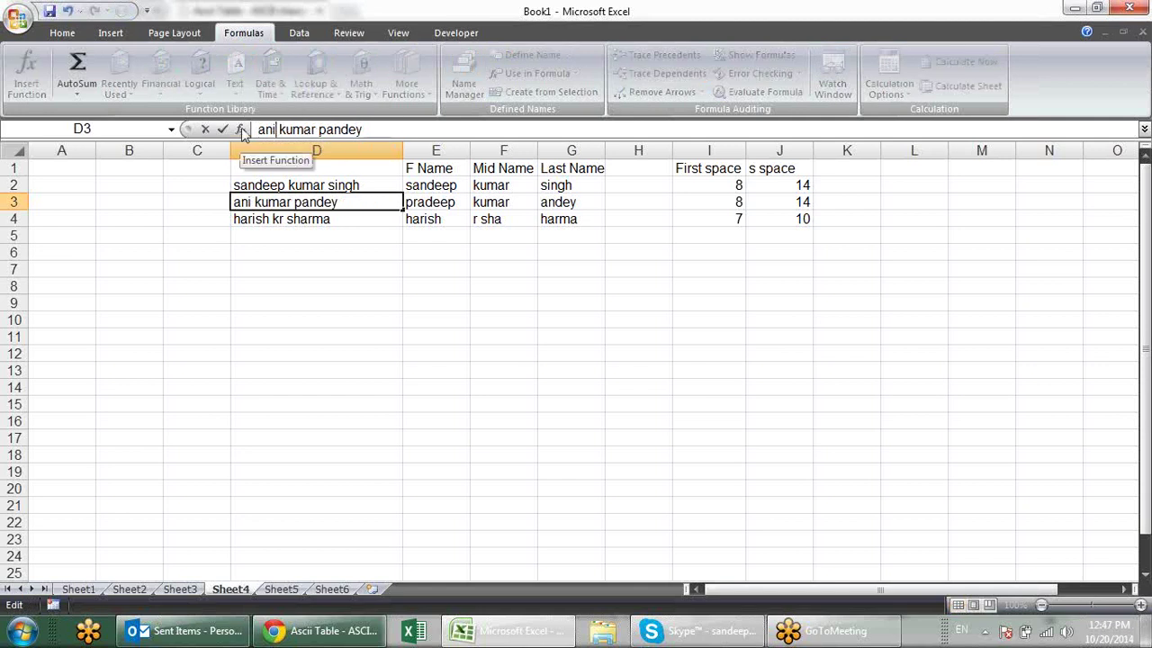
pyautogui.write('l')
pyautogui.press('Return')
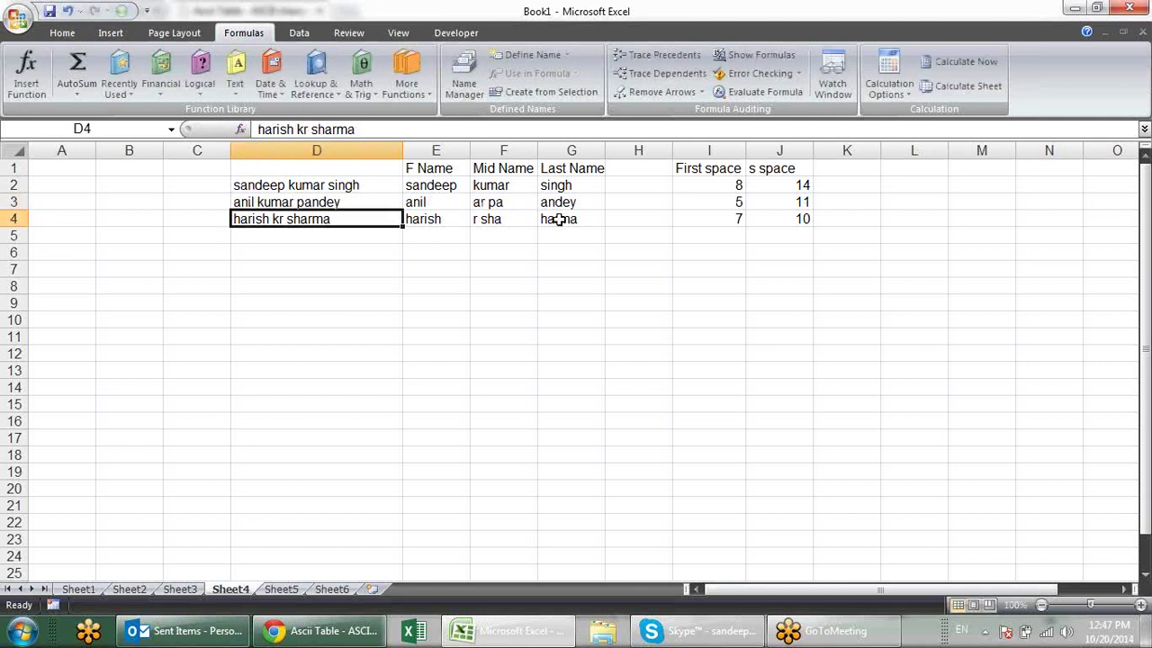
pyautogui.click(432, 189)
pyautogui.click(432, 200)
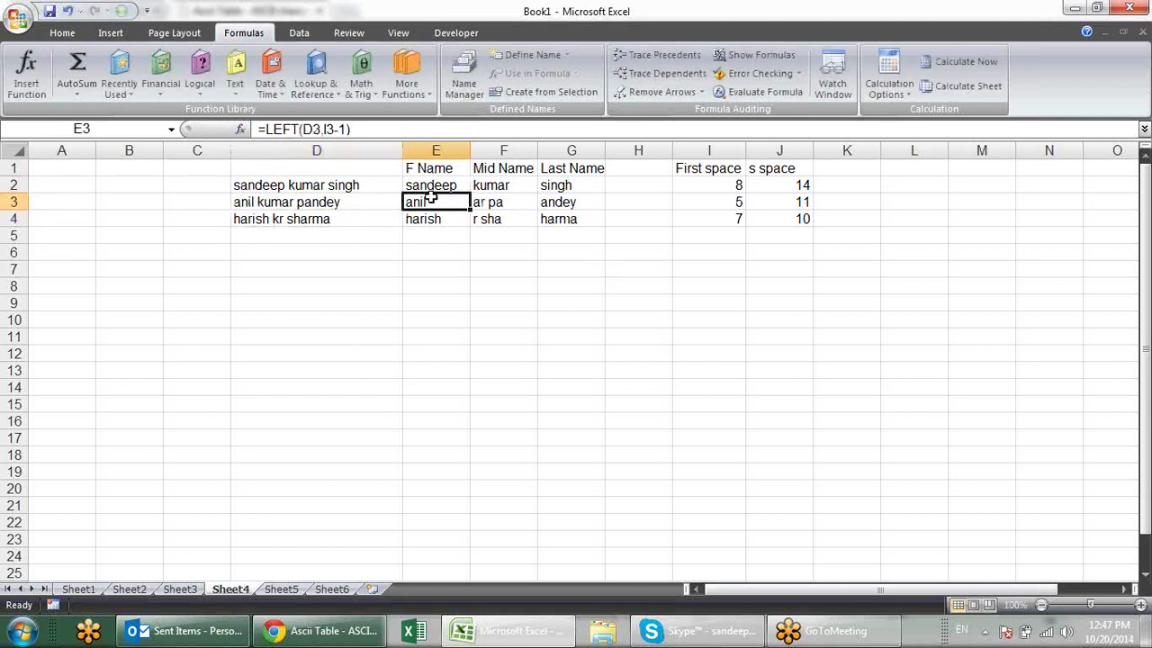
pyautogui.click(436, 218)
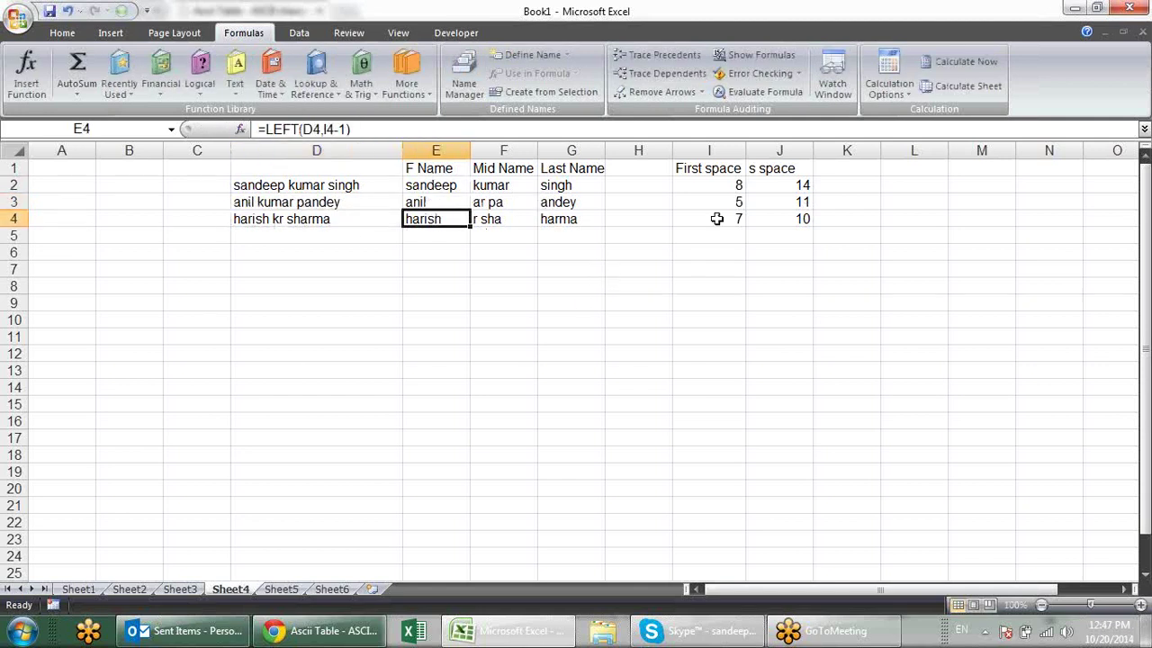
pyautogui.click(790, 185)
pyautogui.click(792, 202)
pyautogui.click(794, 219)
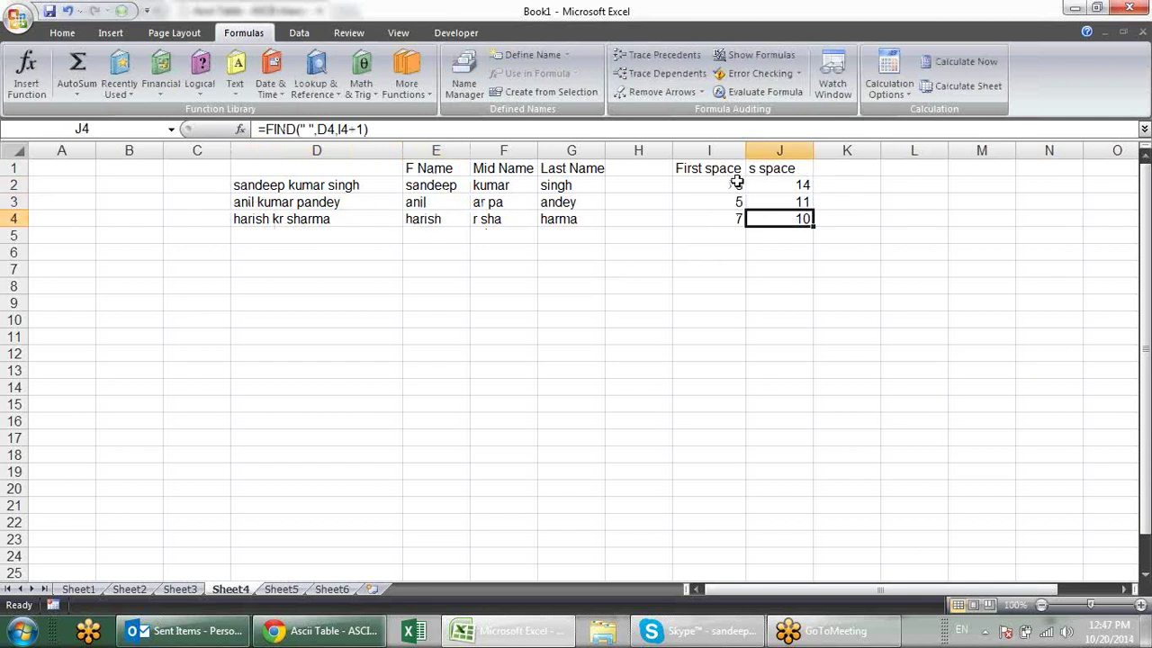
pyautogui.click(736, 185)
pyautogui.click(736, 203)
pyautogui.click(736, 219)
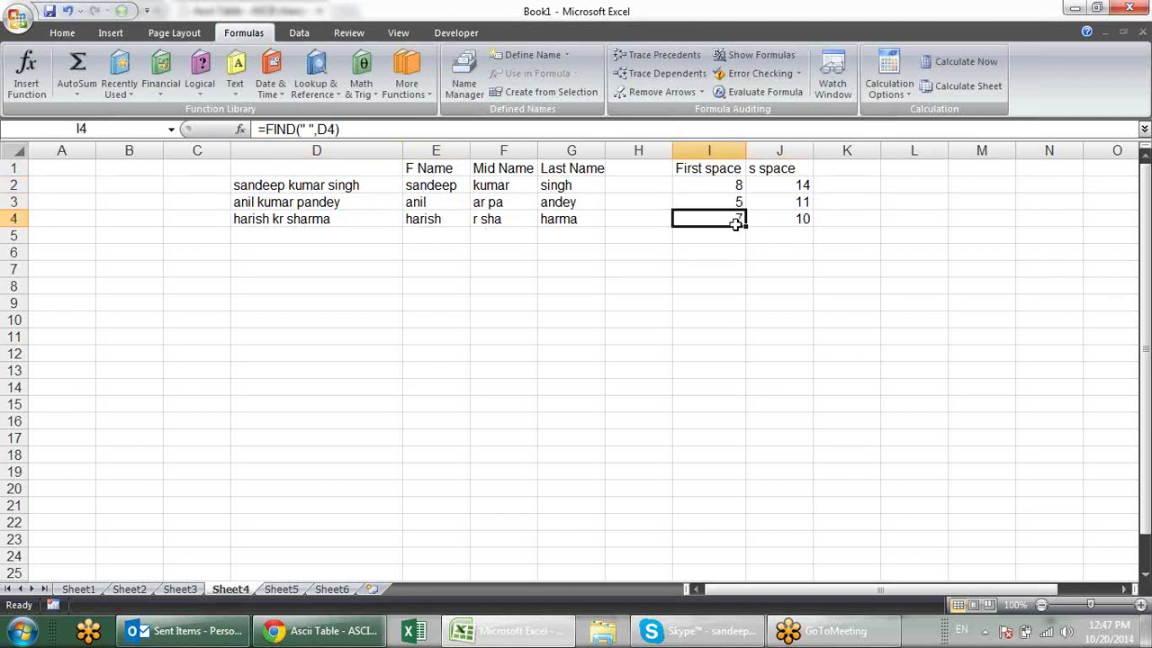
pyautogui.click(790, 187)
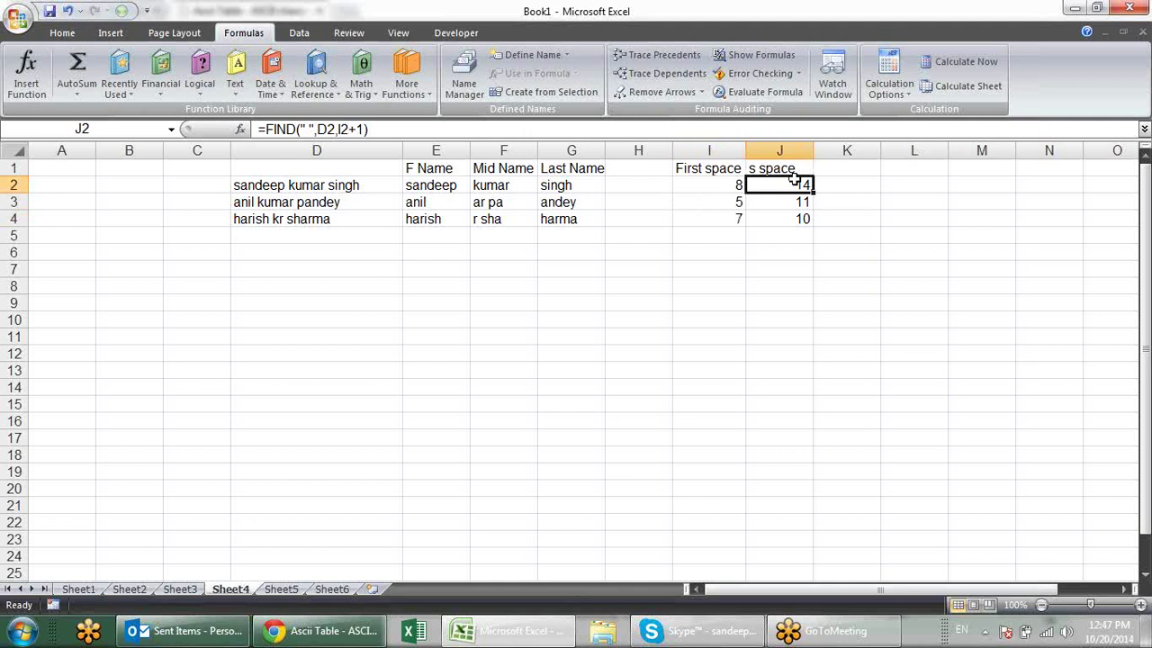
pyautogui.click(869, 170)
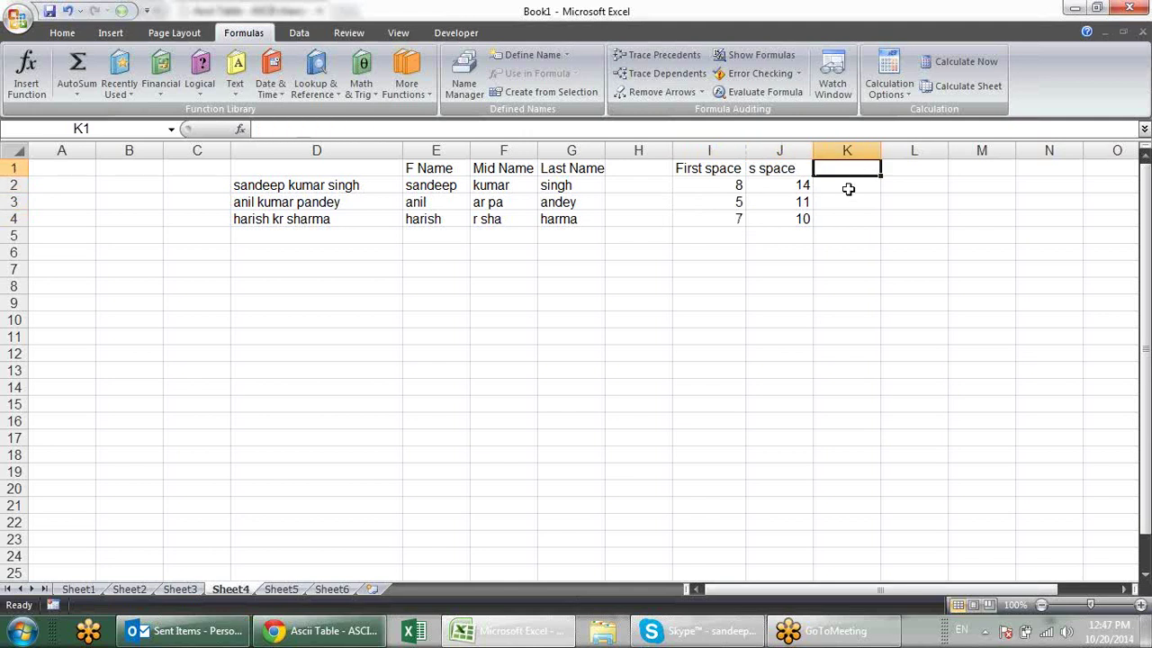
# Step: Add the header 'len' in K1
pyautogui.write('=l')
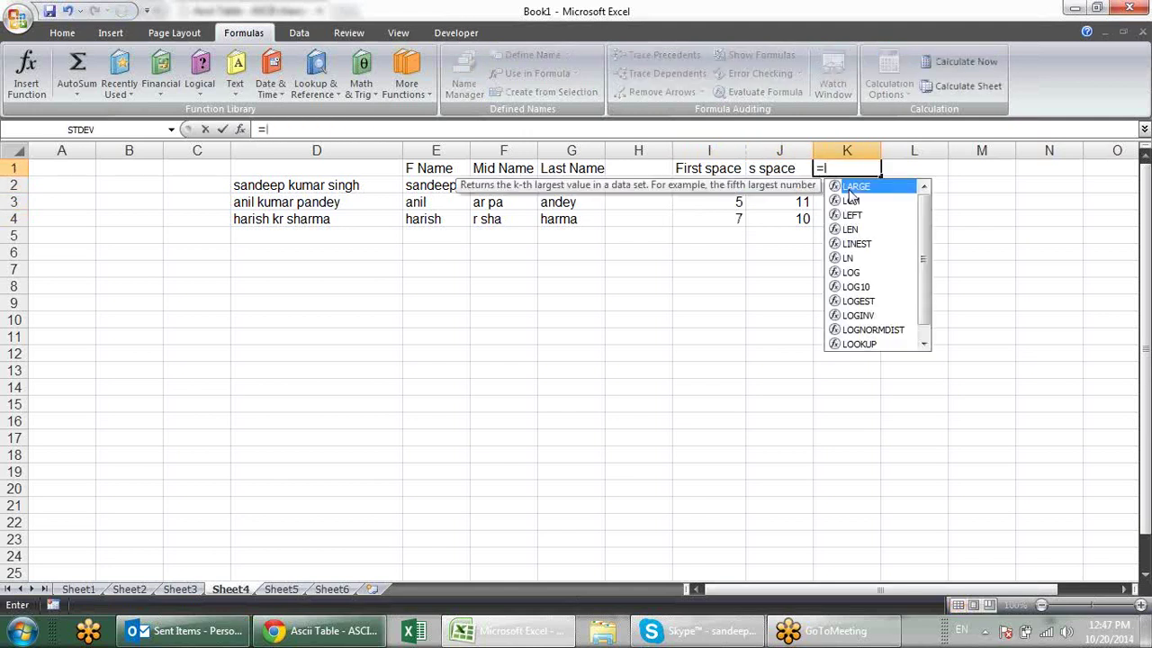
pyautogui.press('Escape')
pyautogui.write('len')
pyautogui.press('Return')
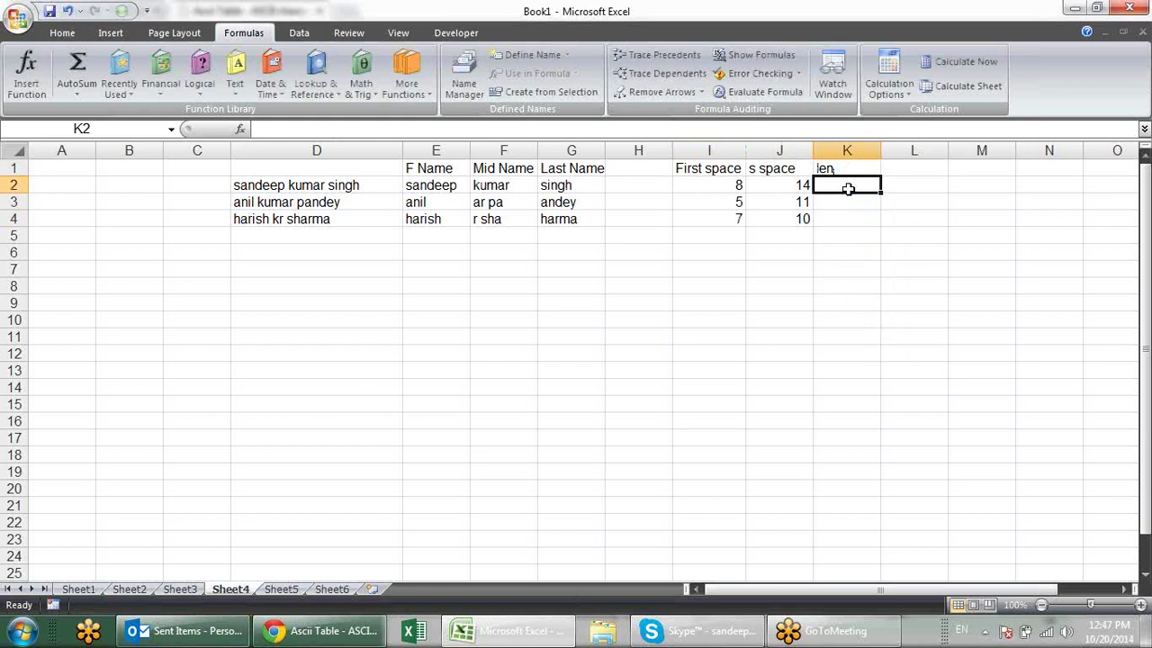
# Step: Enter =LEN(D2) in K2, returning the name length 19
pyautogui.write('=len')
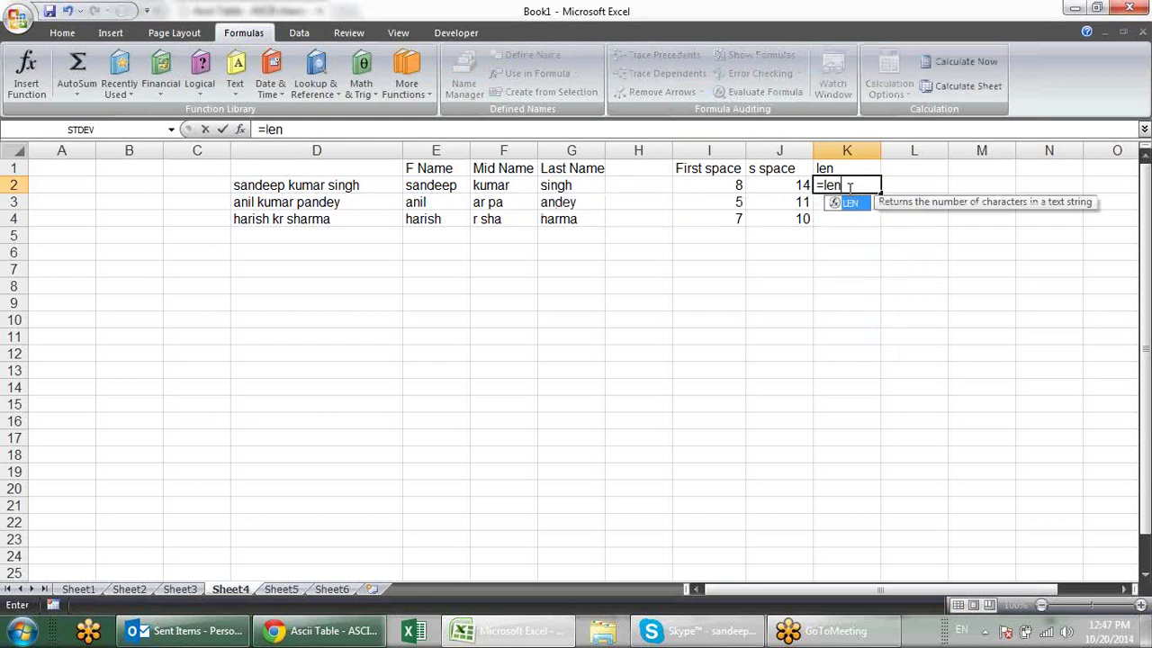
pyautogui.press('Tab')
pyautogui.click(293, 184)
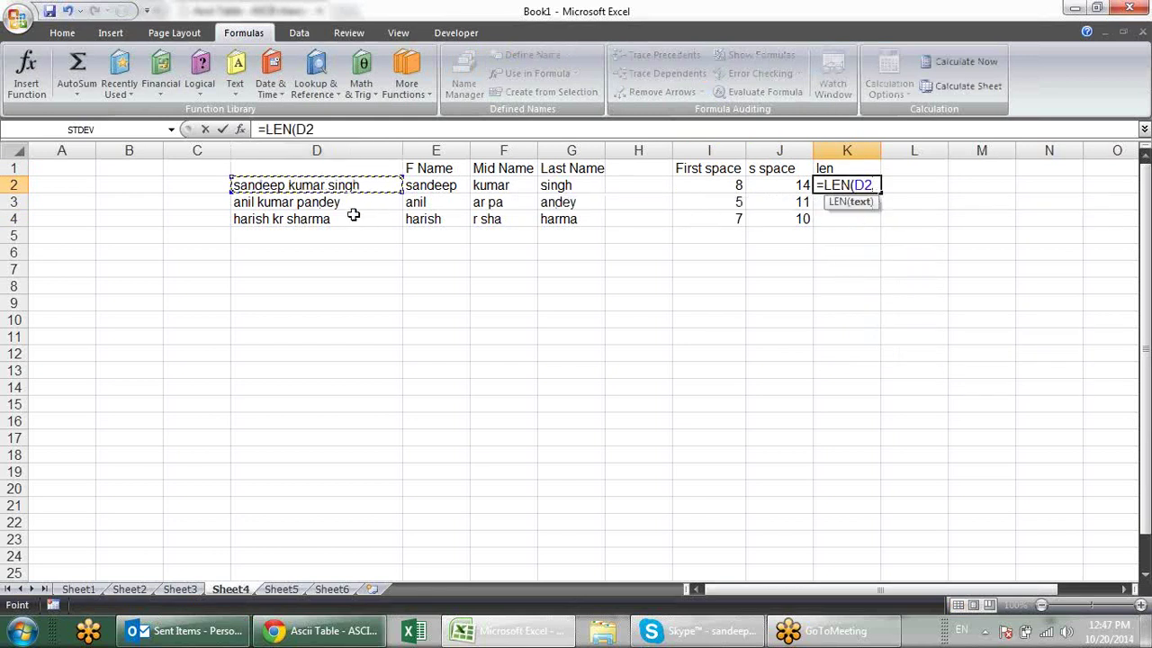
pyautogui.press('Return')
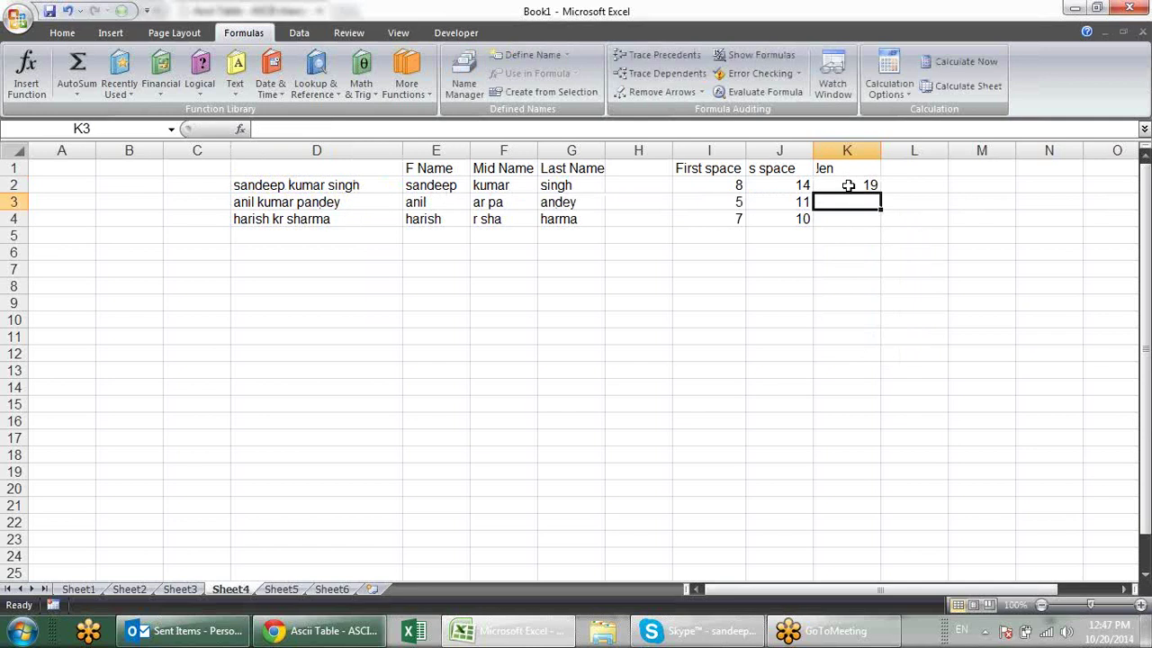
pyautogui.click(849, 186)
pyautogui.click(798, 187)
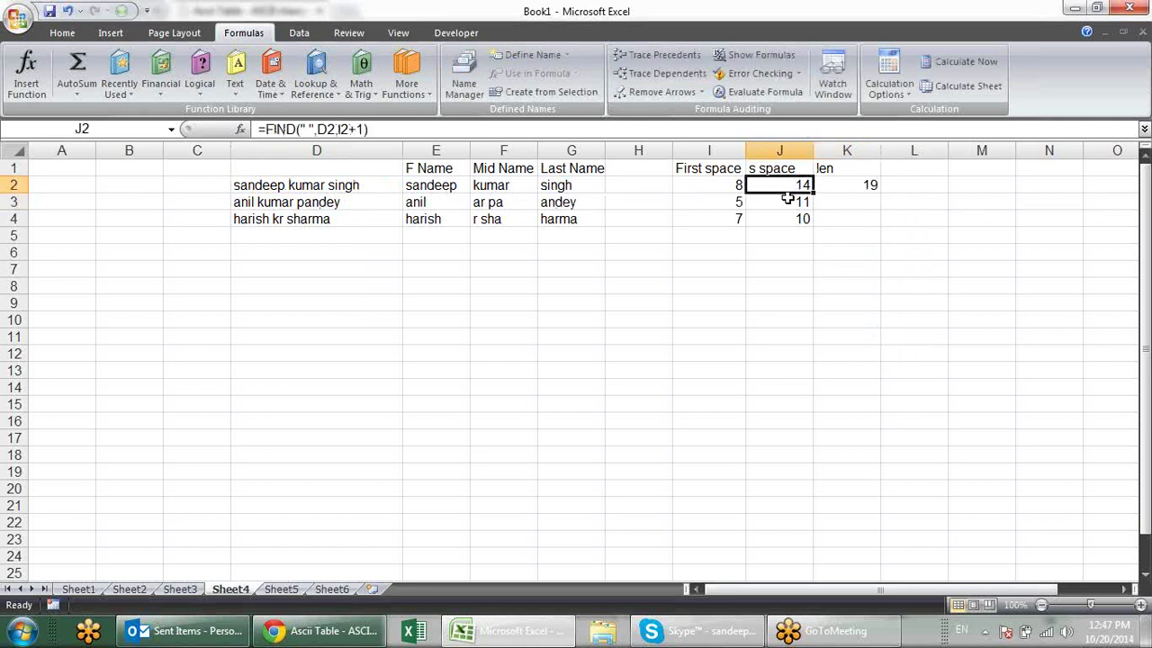
pyautogui.click(373, 185)
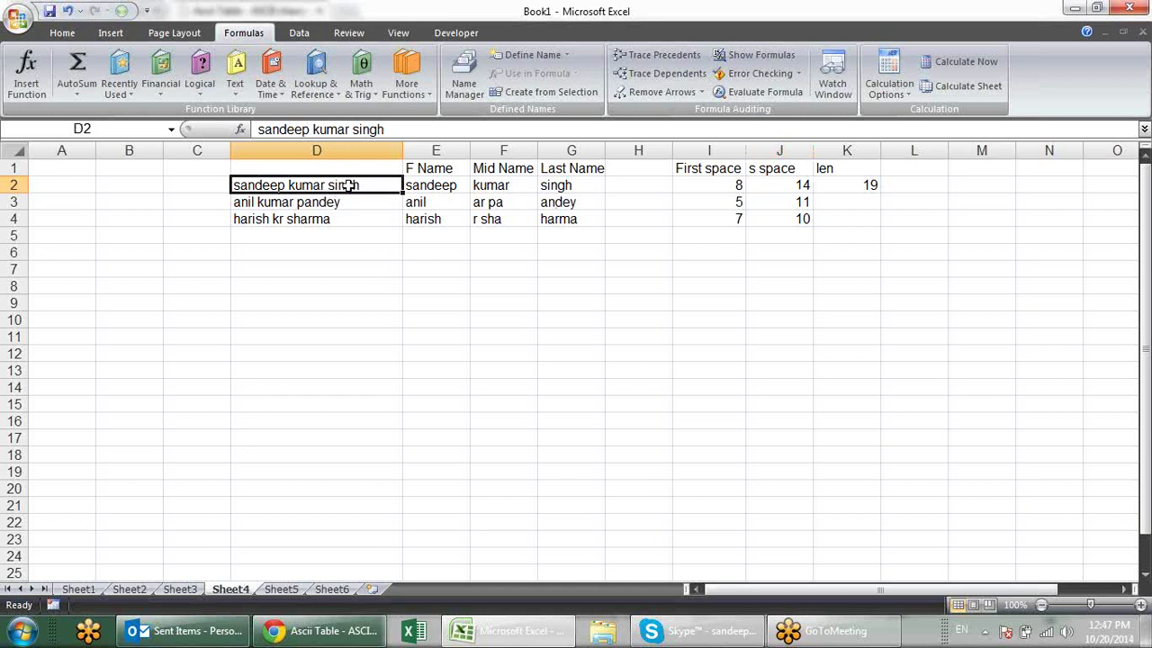
# Step: Copy the length formula down to K4, giving 17 and 16
pyautogui.click(856, 184)
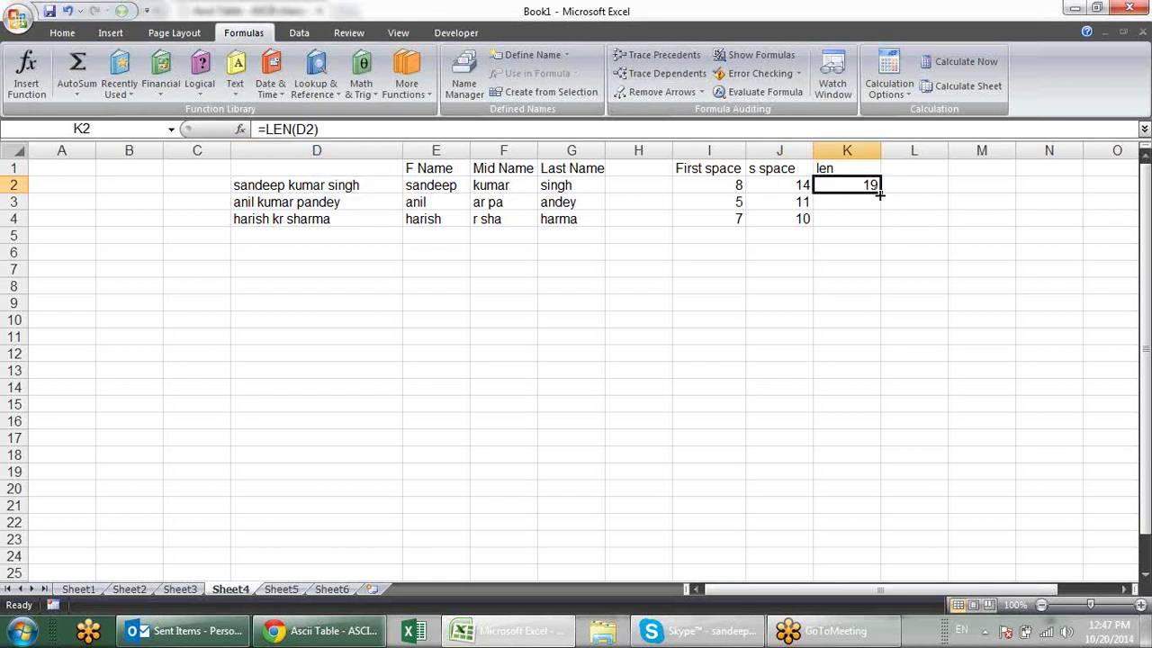
pyautogui.moveTo(879, 192); pyautogui.dragTo(873, 232)
pyautogui.click(851, 201)
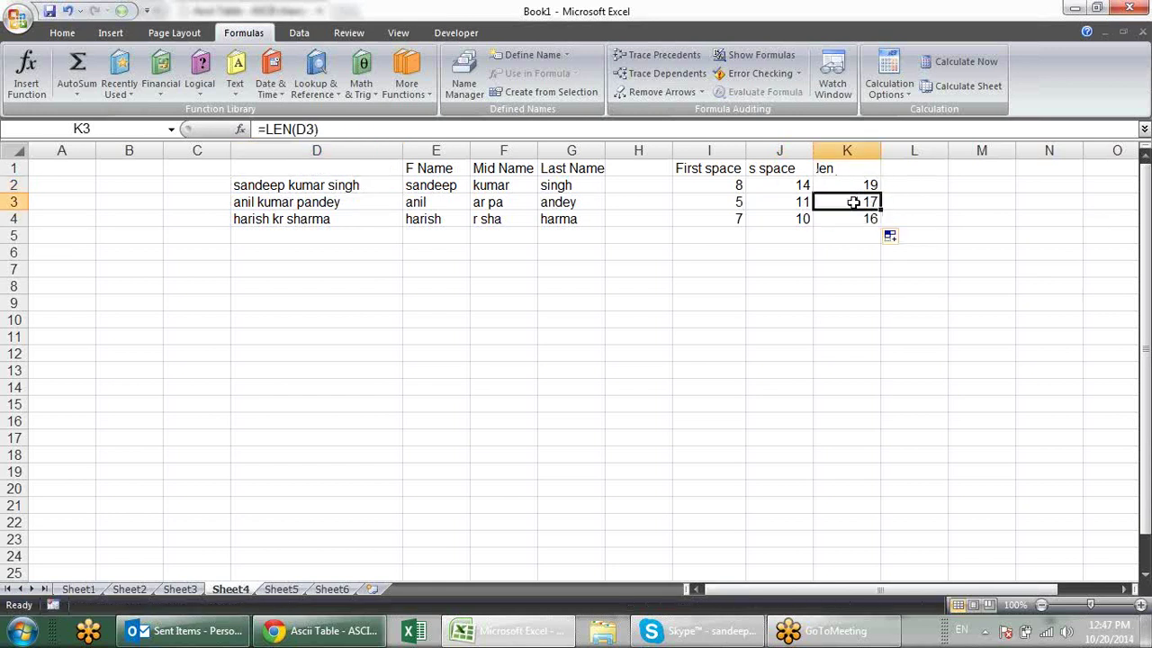
pyautogui.click(846, 221)
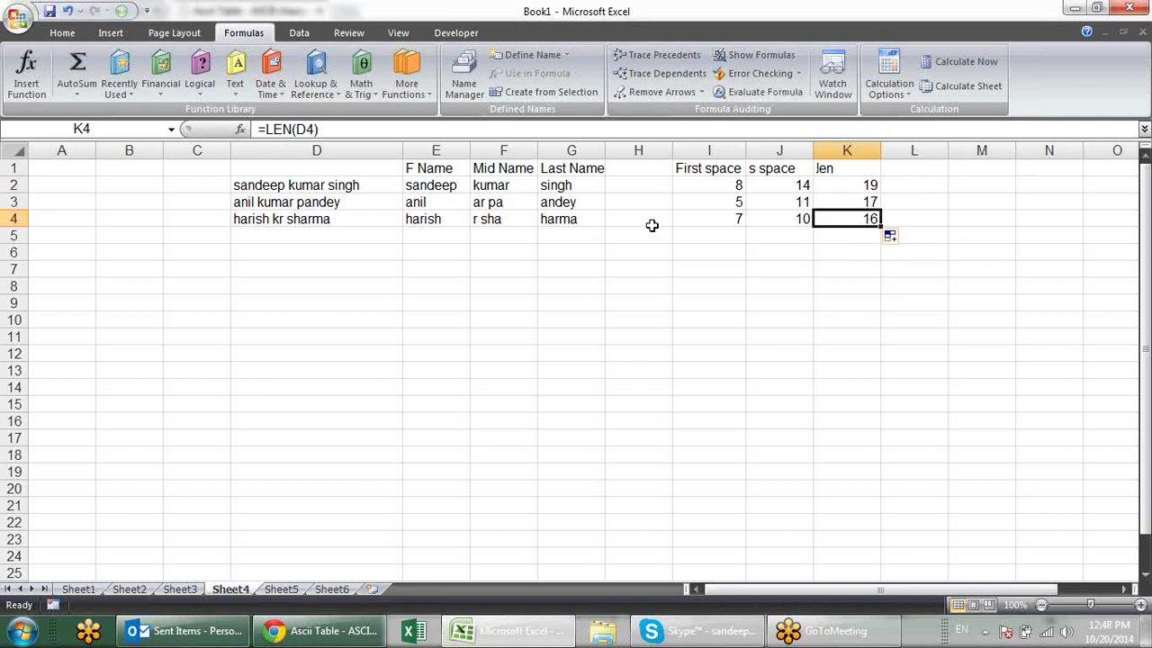
# Step: Change G2's last-name formula to =RIGHT(D2,K2-J2)
pyautogui.click(577, 184)
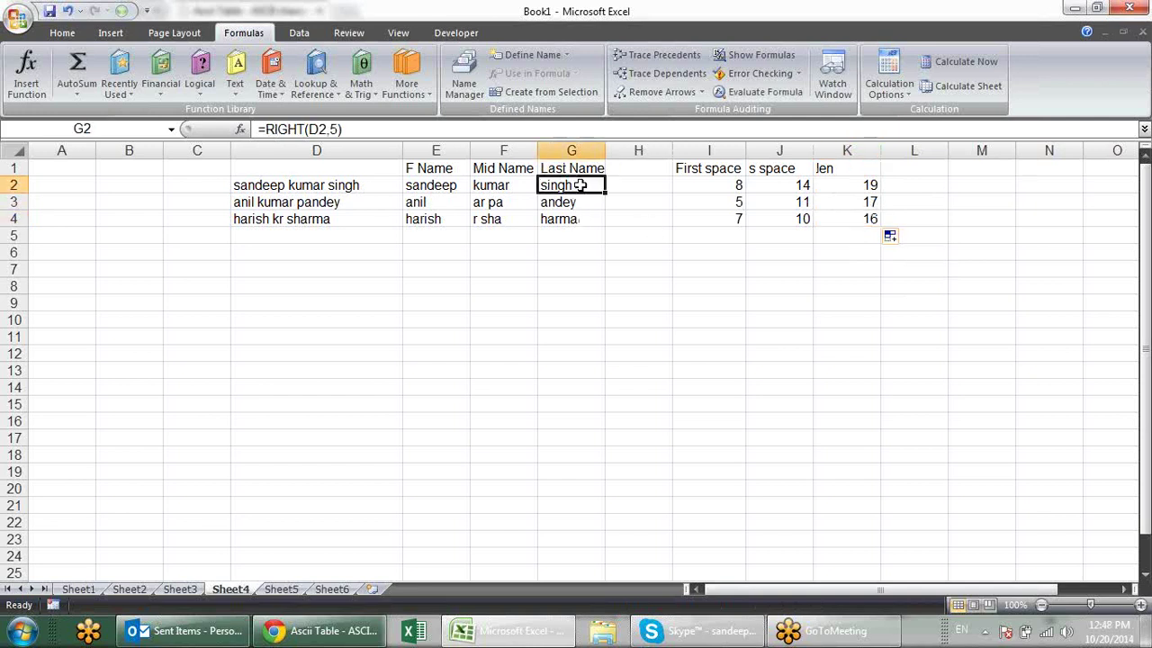
pyautogui.doubleClick(578, 185)
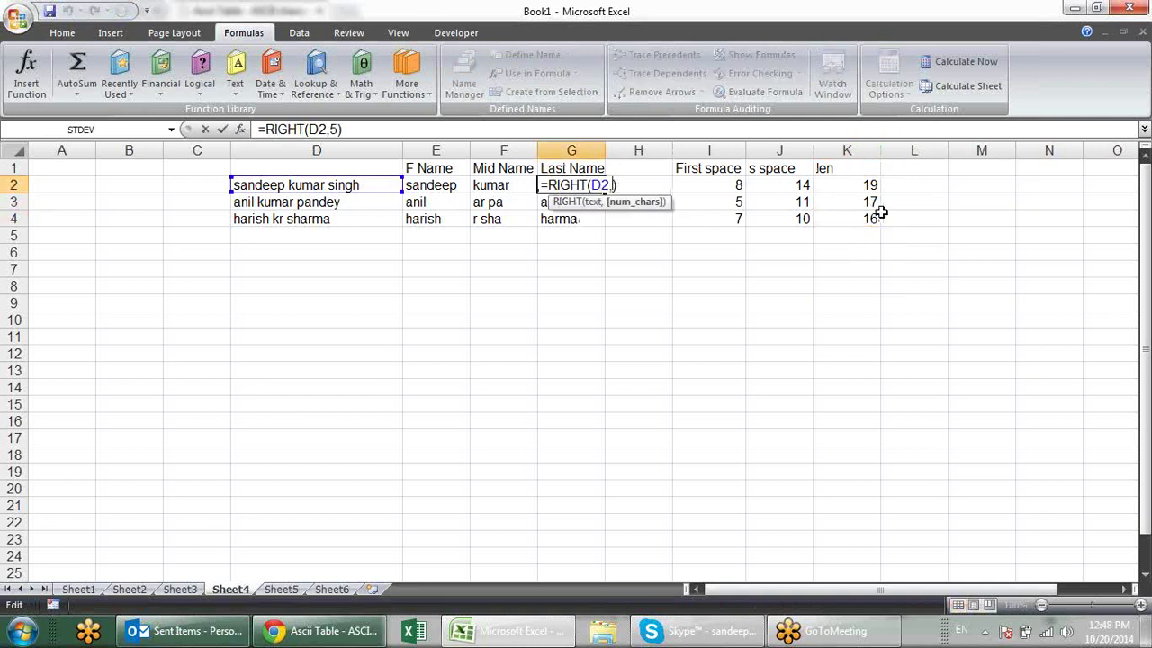
pyautogui.press('BackSpace')
pyautogui.click(871, 184)
pyautogui.write('-')
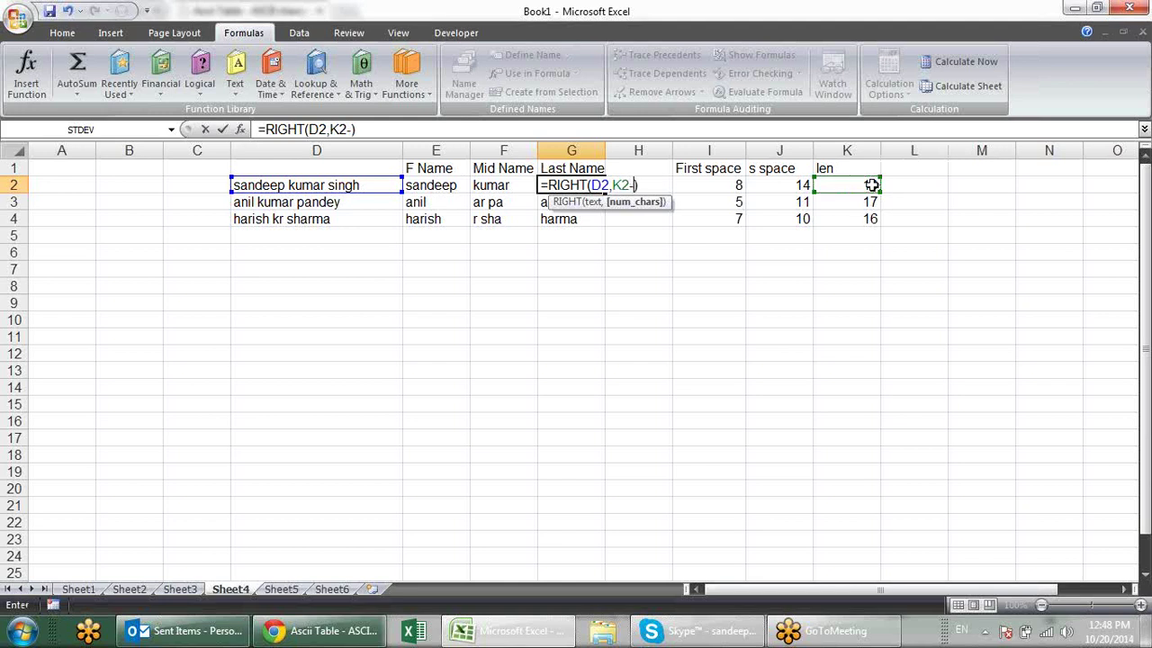
pyautogui.click(796, 184)
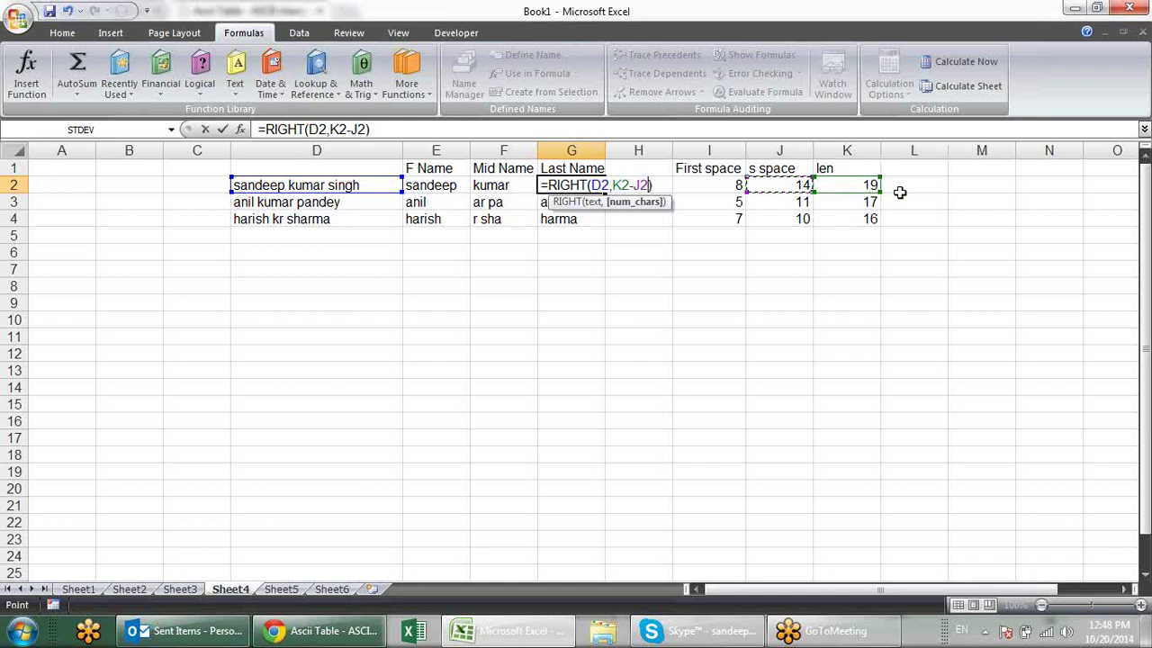
pyautogui.press('Return')
# Step: Copy the last-name formula down to G4, showing singh, pandey and sharma
pyautogui.click(583, 187)
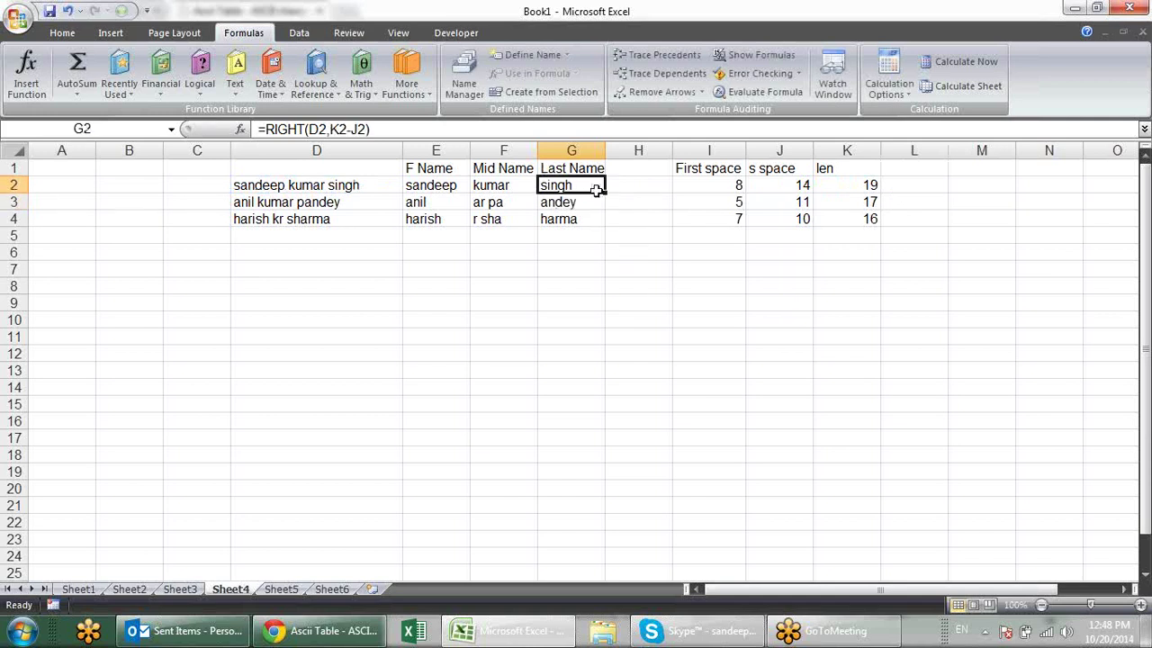
pyautogui.moveTo(606, 192); pyautogui.dragTo(610, 225)
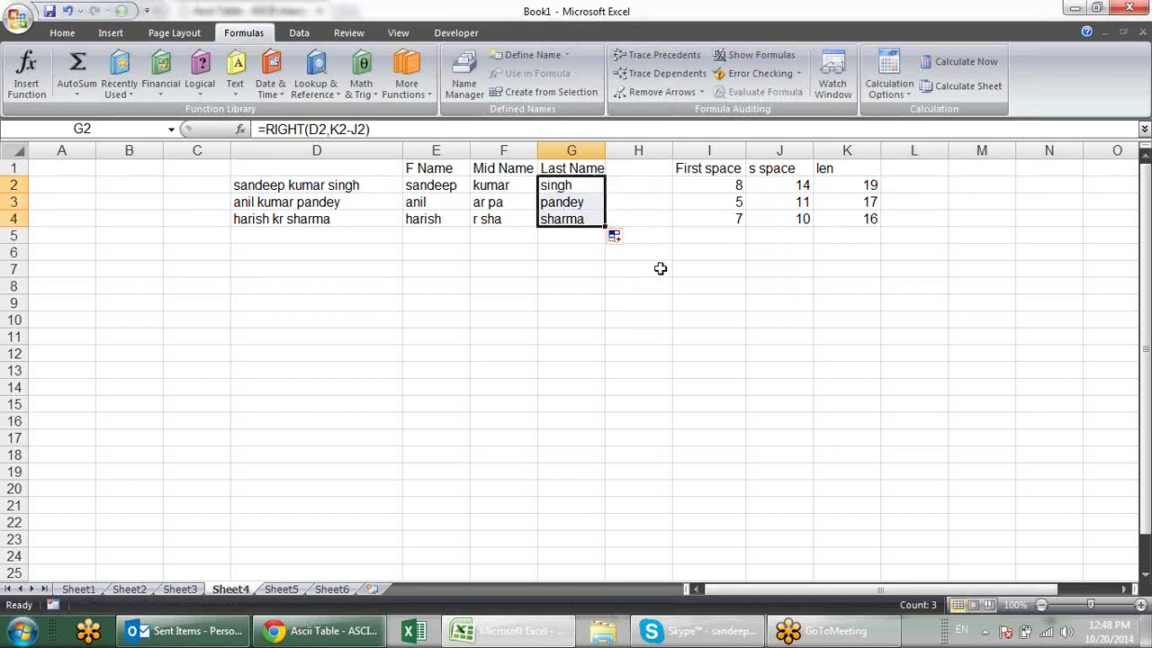
pyautogui.click(660, 268)
pyautogui.click(520, 187)
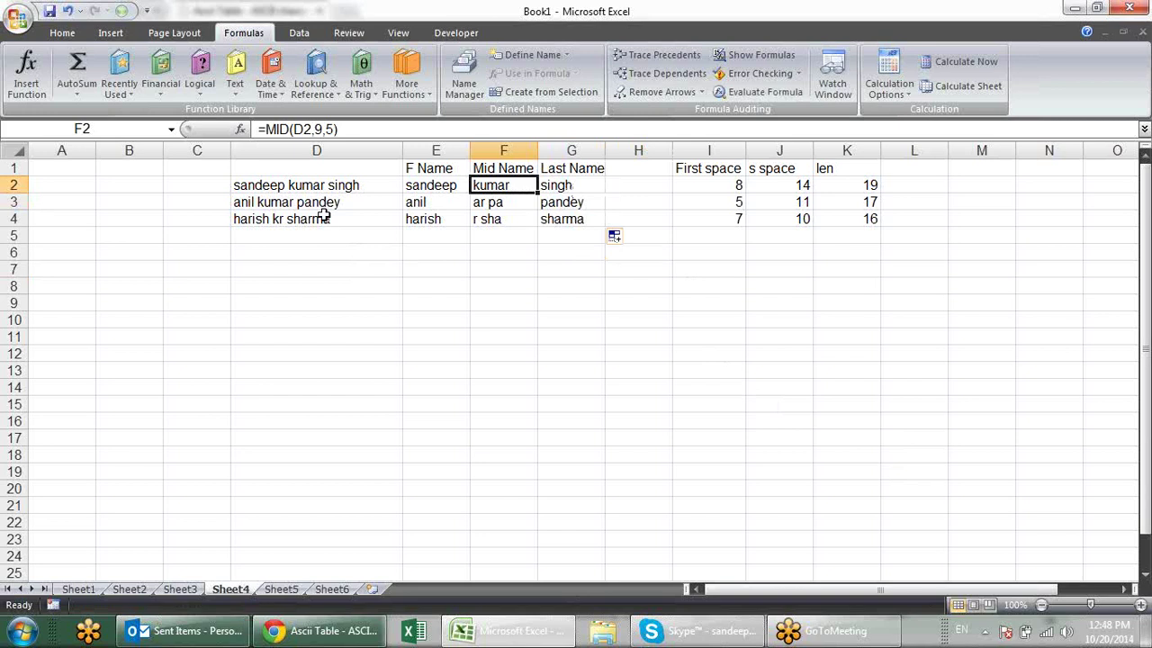
# Step: Rewrite F2's middle-name formula as =MID(D2,I2+1,J2-I2-1)
pyautogui.doubleClick(497, 189)
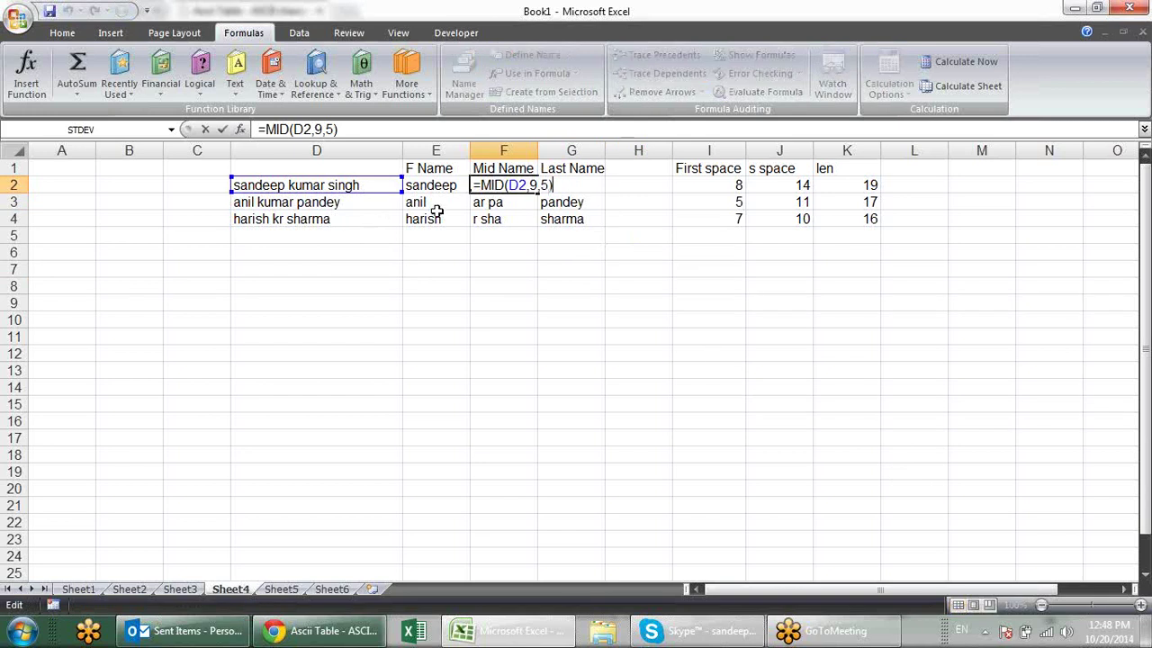
pyautogui.click(534, 186)
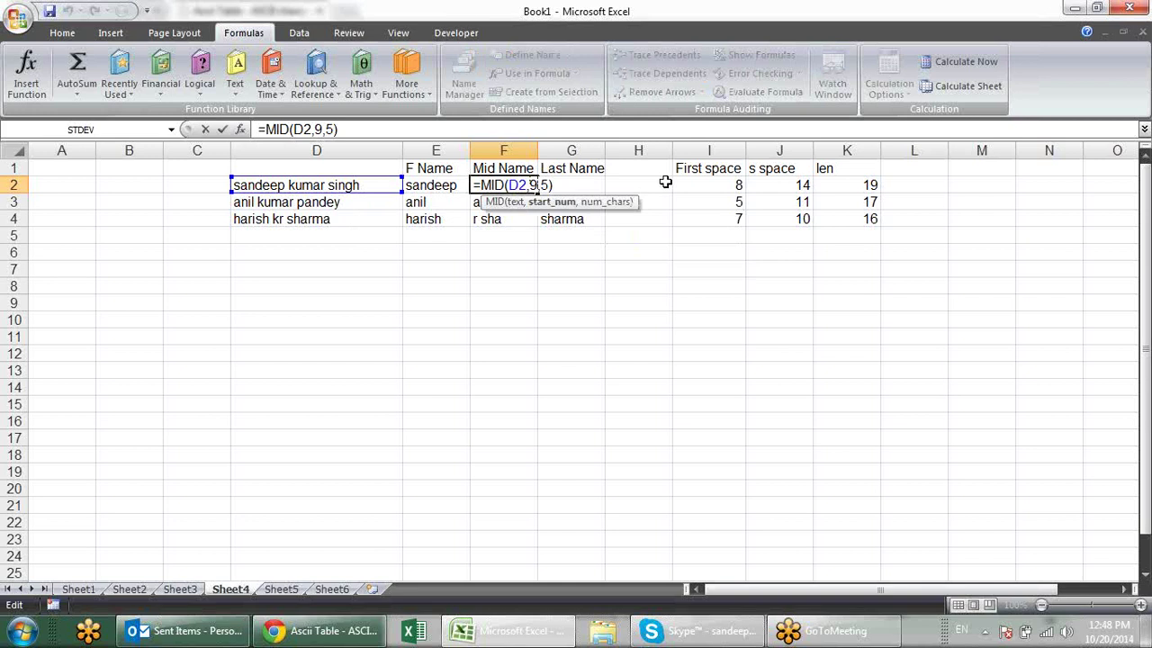
pyautogui.press('BackSpace')
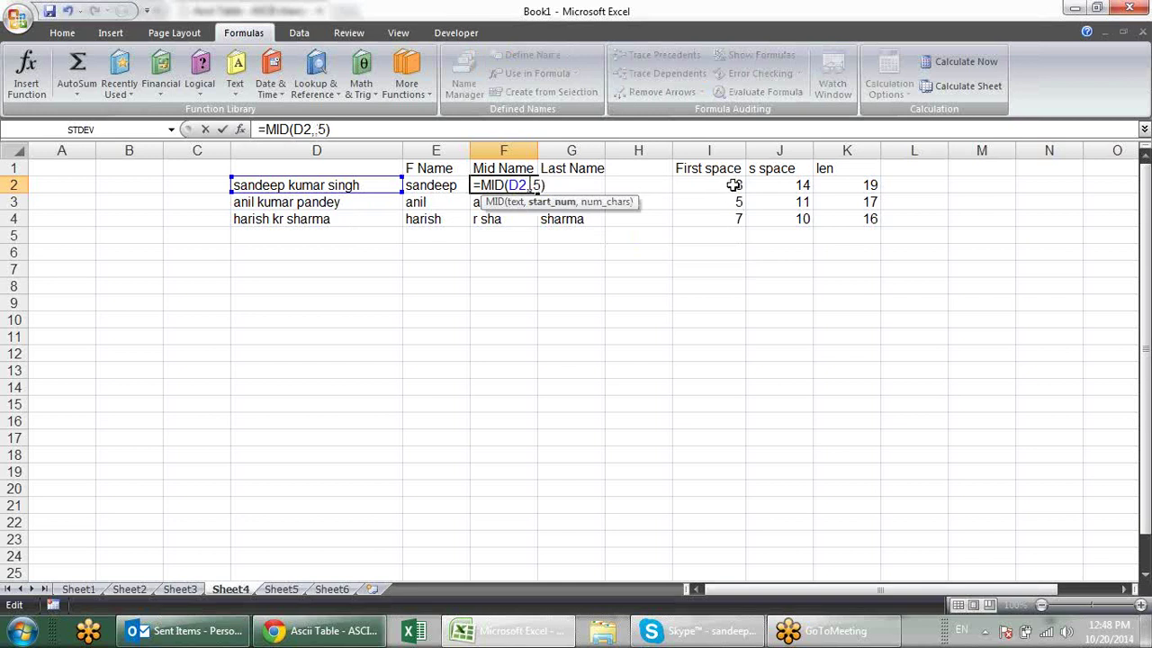
pyautogui.click(733, 185)
pyautogui.write('+')
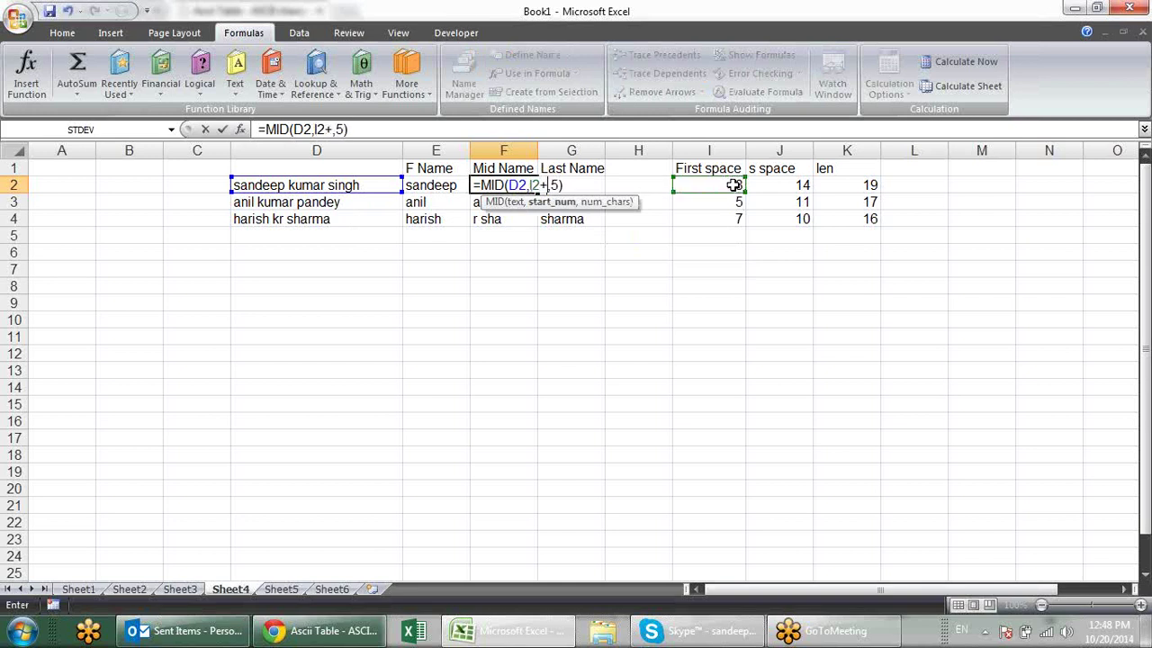
pyautogui.write('1')
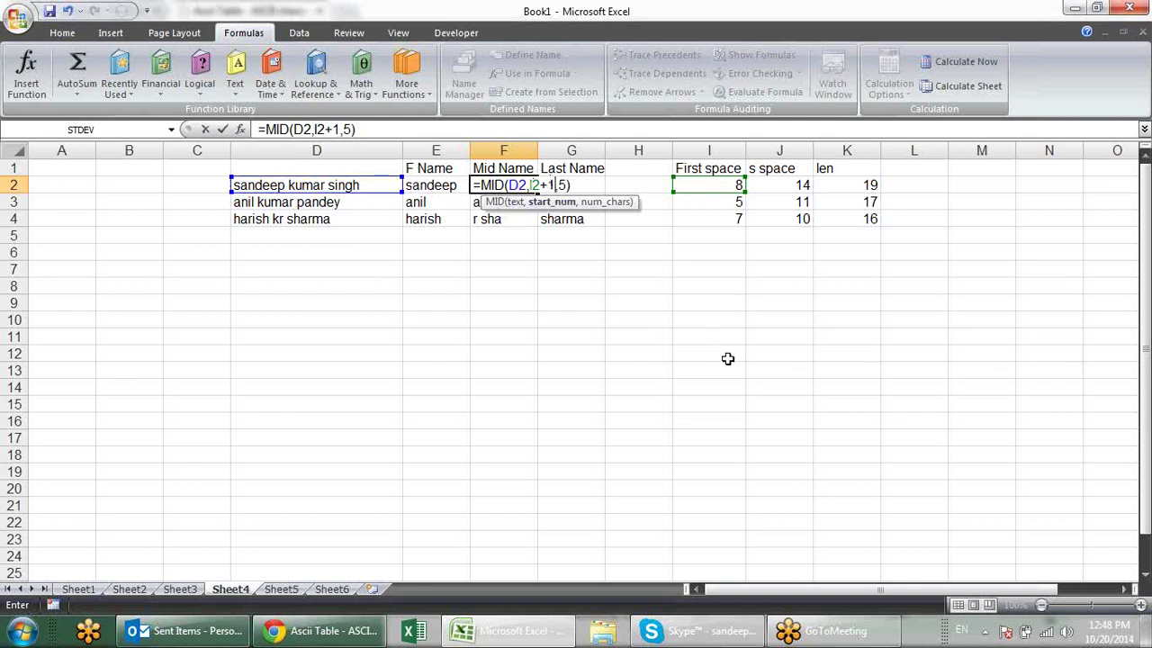
pyautogui.click(568, 185)
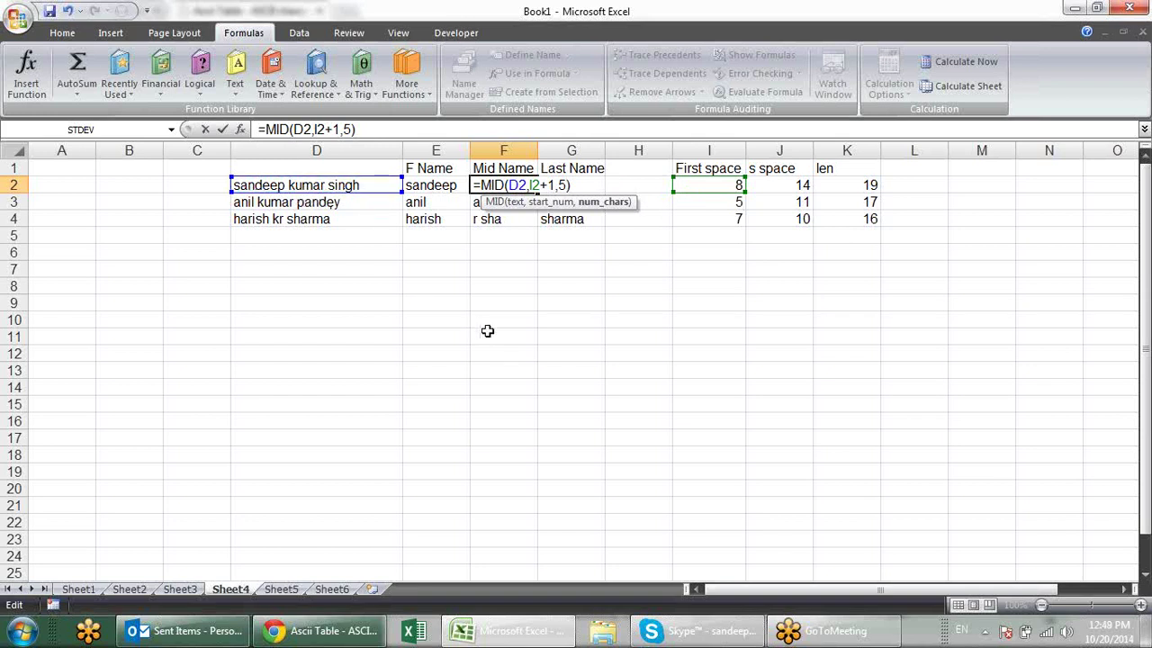
pyautogui.press('BackSpace')
pyautogui.click(779, 190)
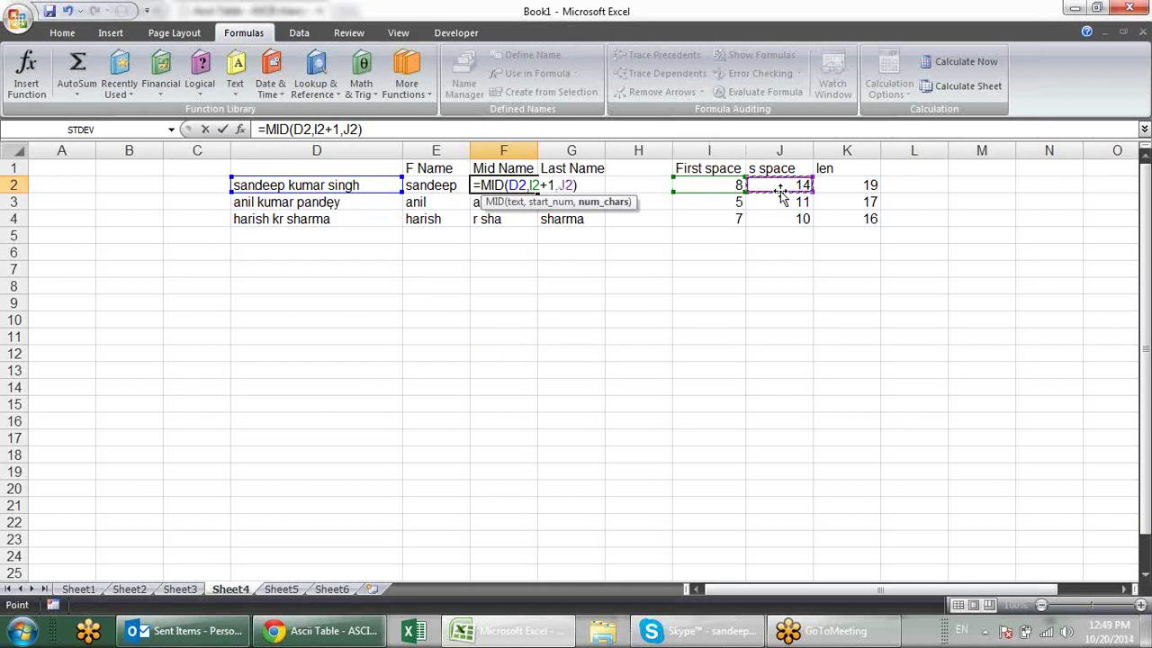
pyautogui.write('-')
pyautogui.click(733, 184)
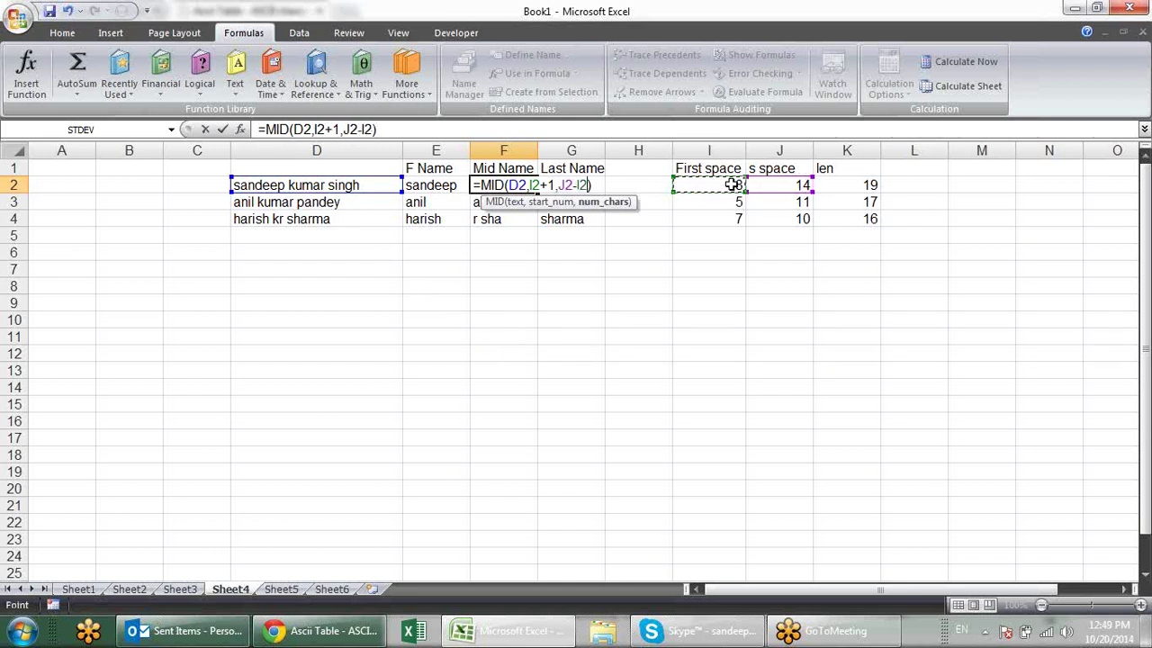
pyautogui.write('-')
pyautogui.write('1')
pyautogui.press('Return')
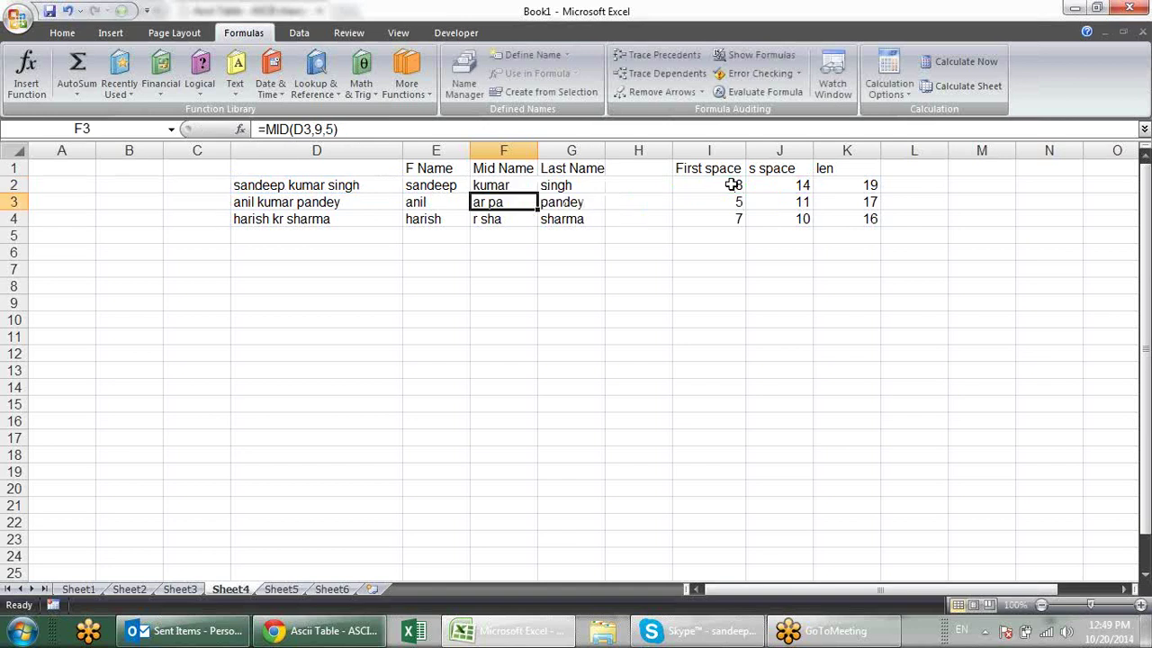
# Step: Copy the middle-name formula down to F4, showing kumar, kumar and kr
pyautogui.click(504, 183)
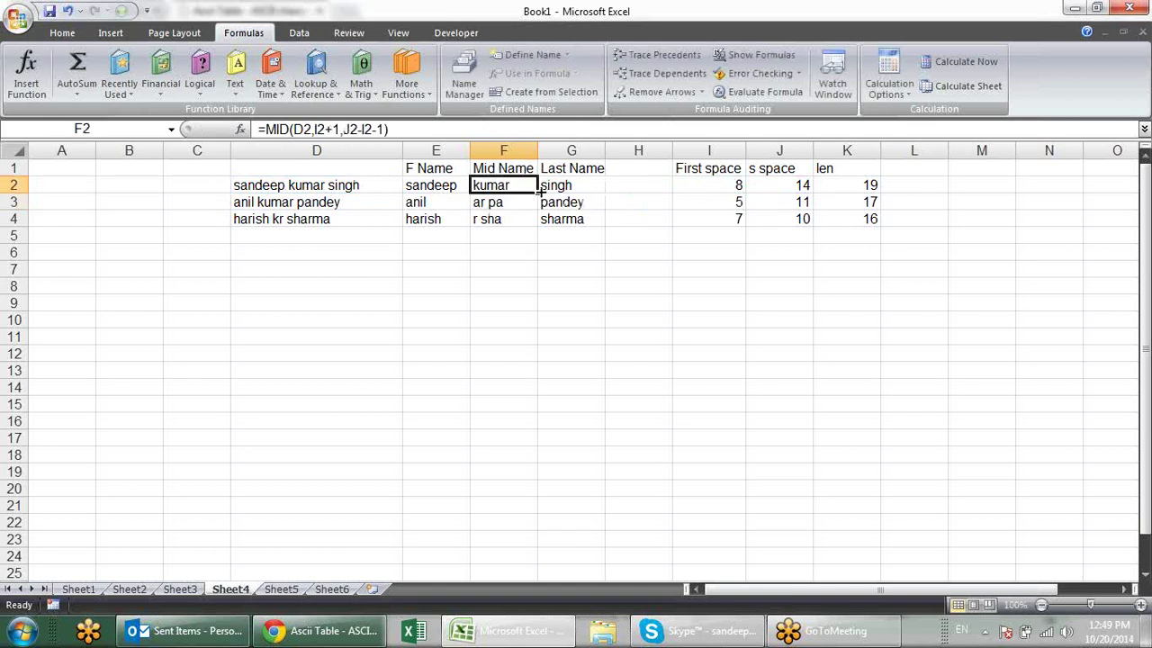
pyautogui.moveTo(537, 191); pyautogui.dragTo(537, 225)
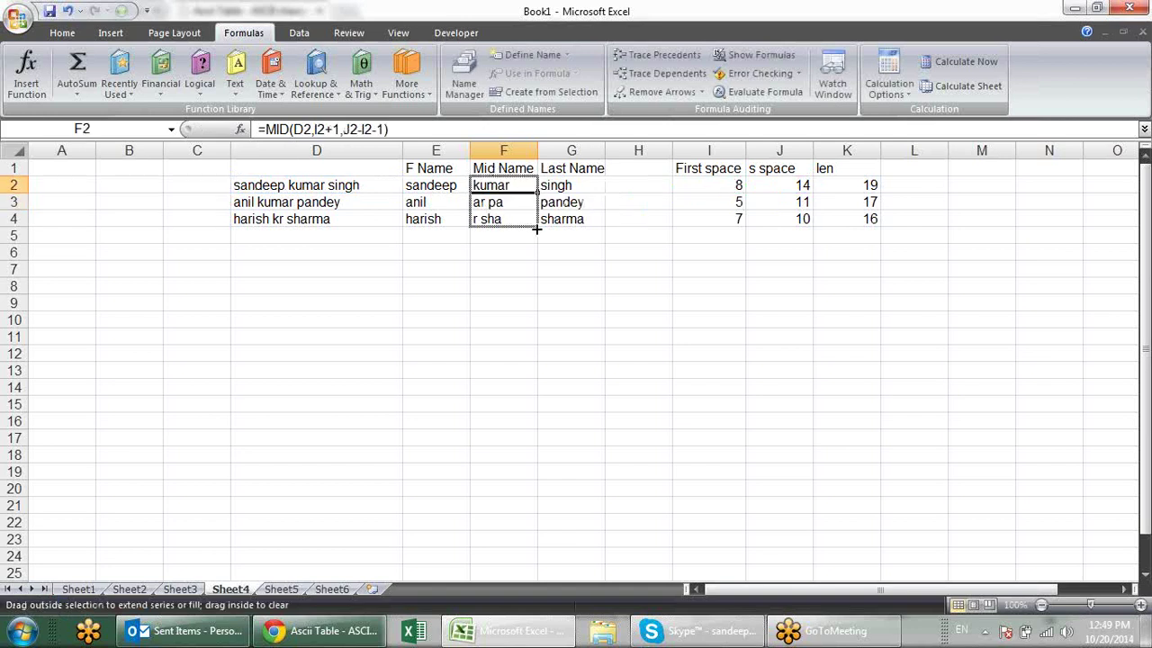
pyautogui.click(662, 281)
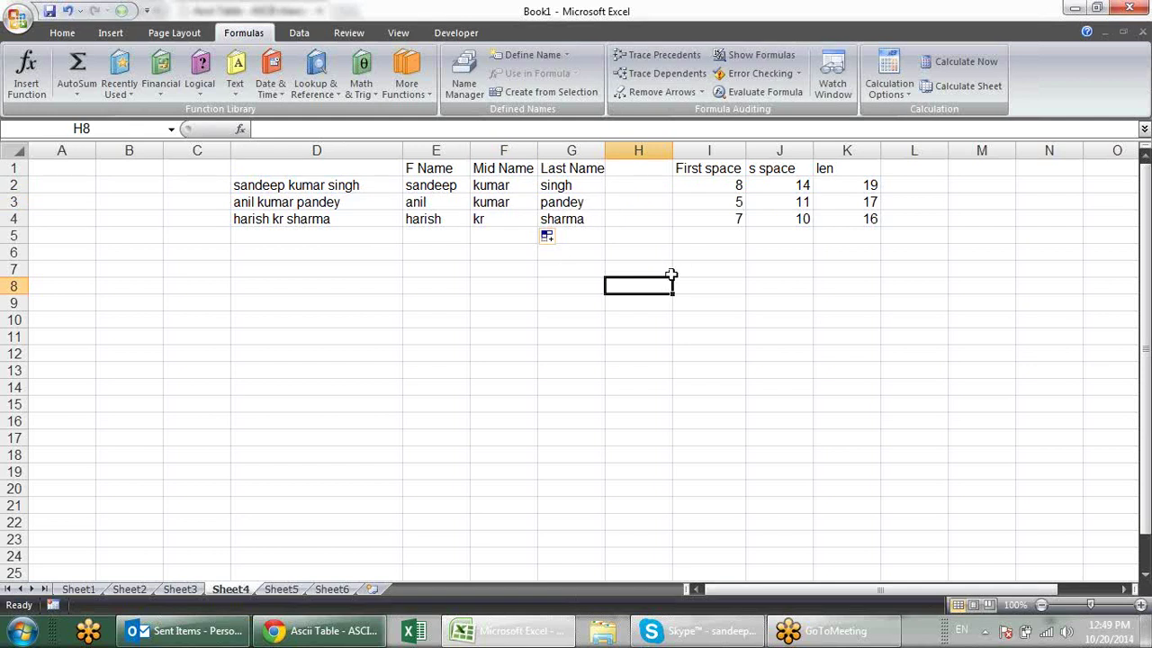
pyautogui.click(459, 184)
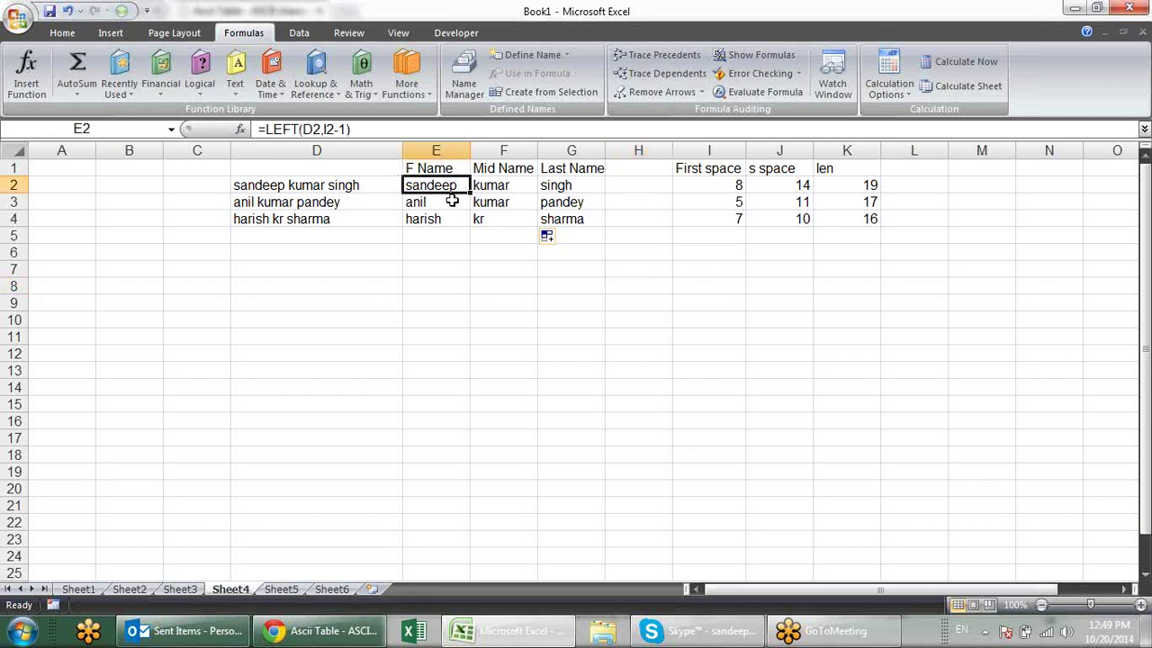
pyautogui.click(452, 201)
pyautogui.click(490, 205)
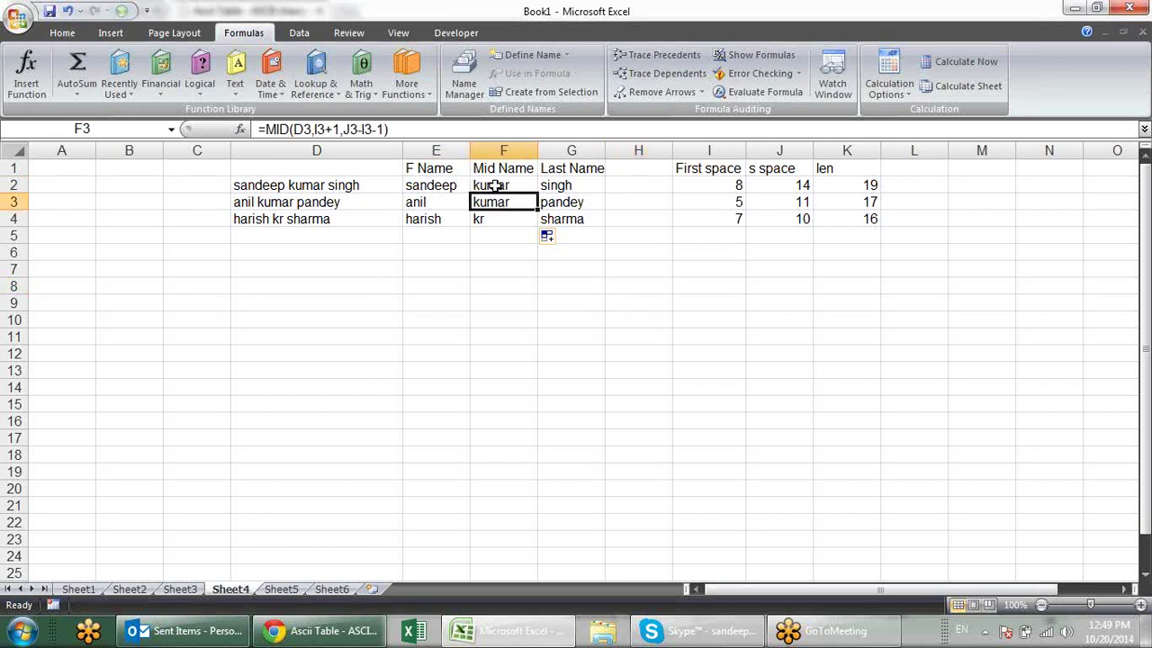
pyautogui.click(492, 180)
pyautogui.click(429, 182)
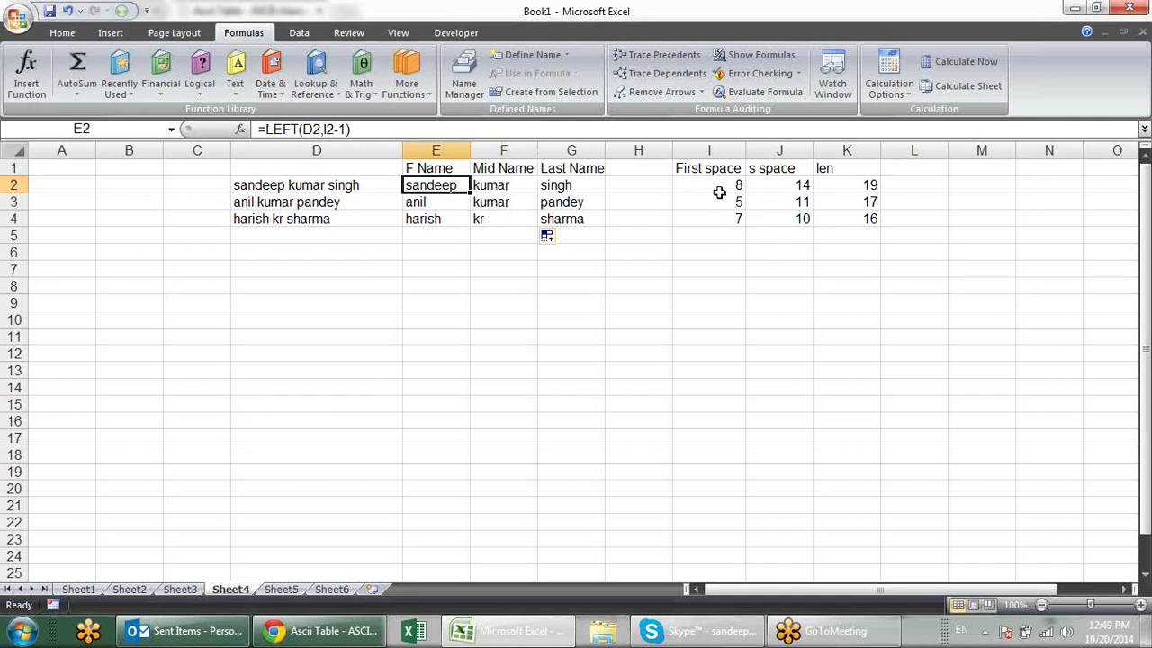
pyautogui.click(766, 183)
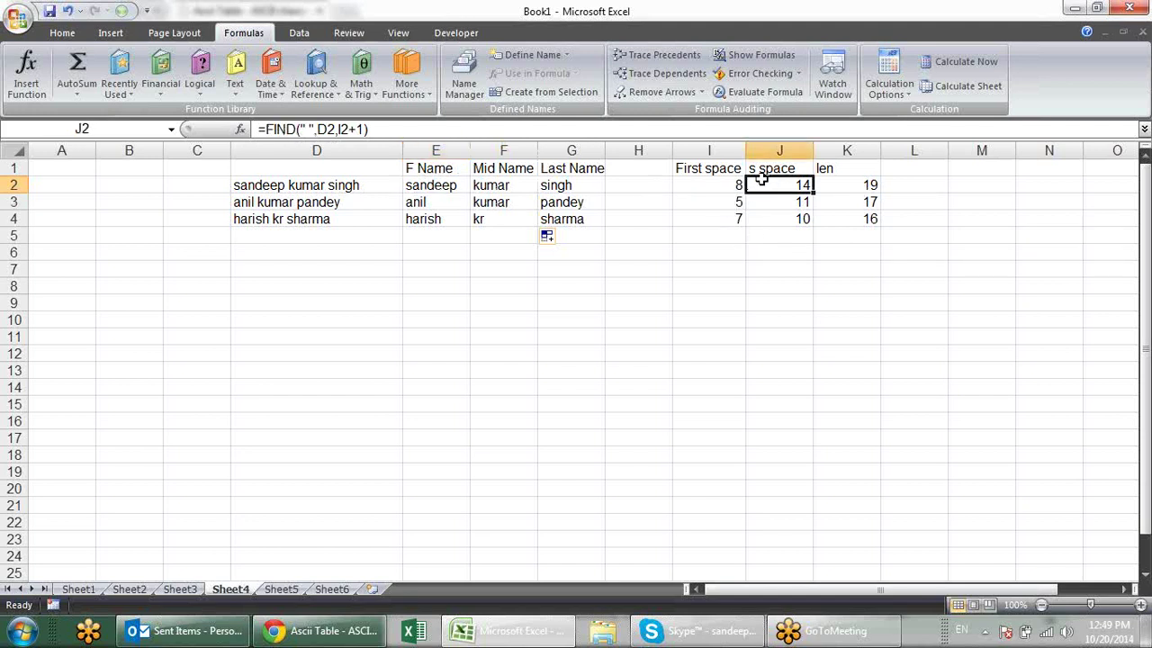
pyautogui.press('F2')
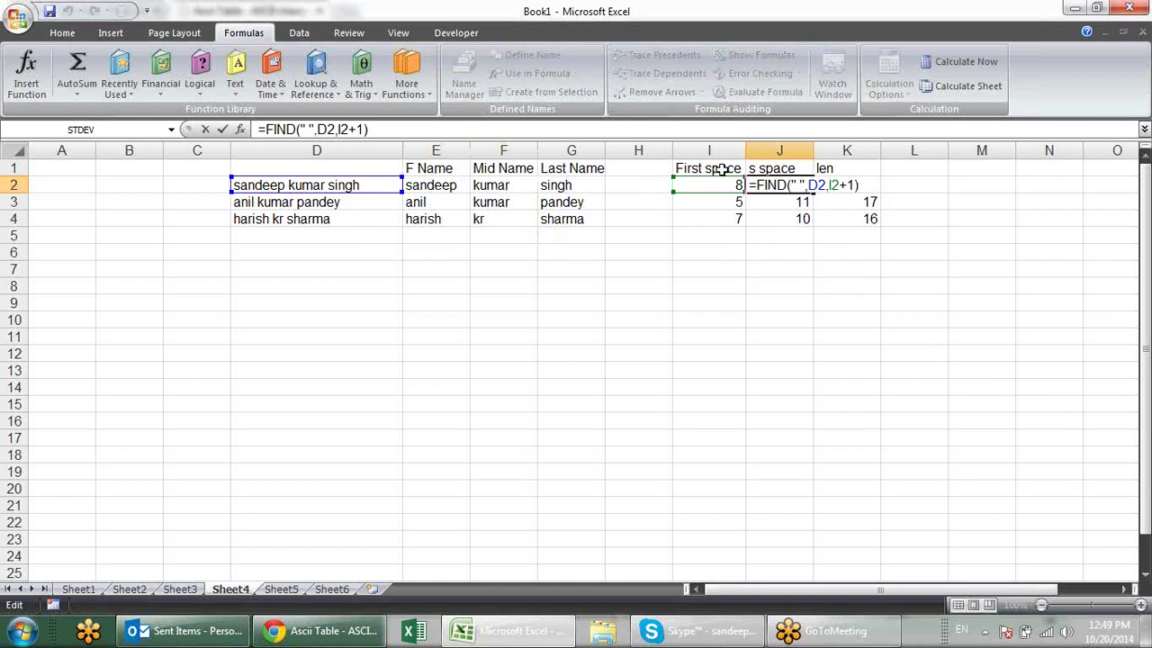
pyautogui.hotkey('ctrl', 'Return')
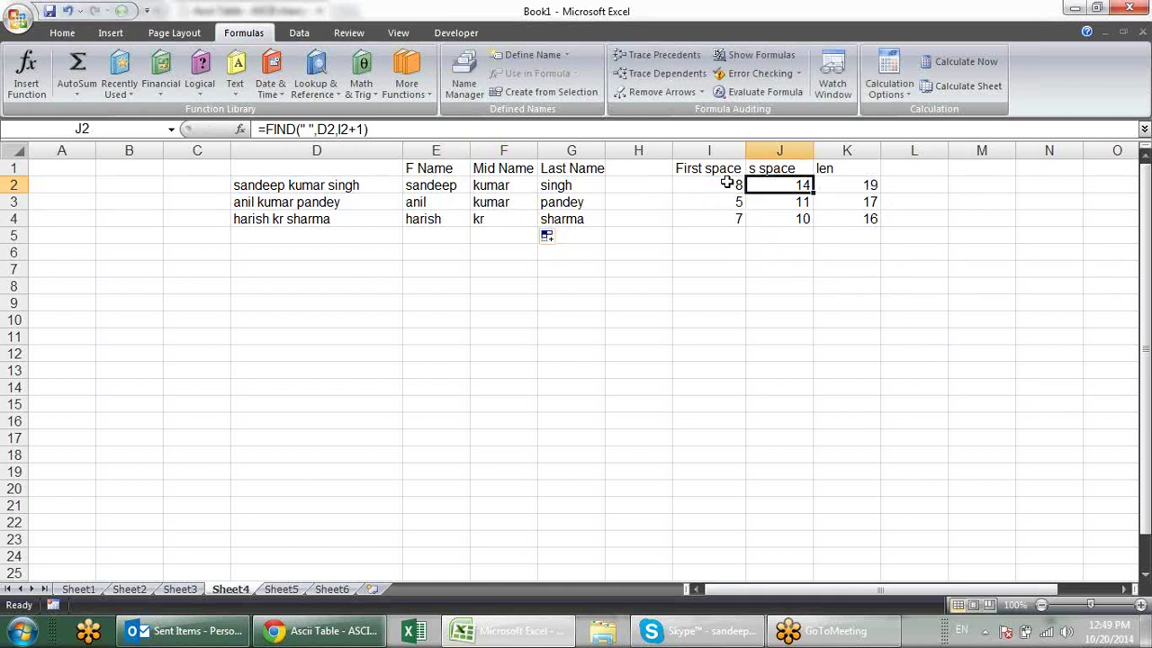
pyautogui.doubleClick(741, 186)
pyautogui.moveTo(757, 186); pyautogui.dragTo(683, 186)
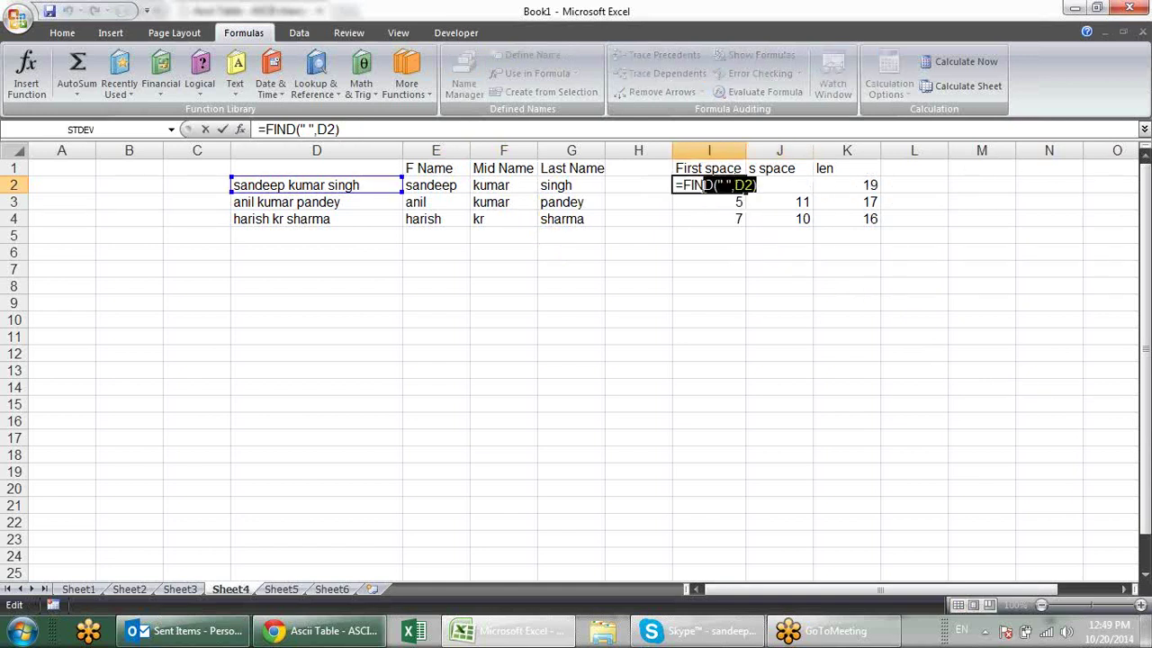
pyautogui.press('Escape')
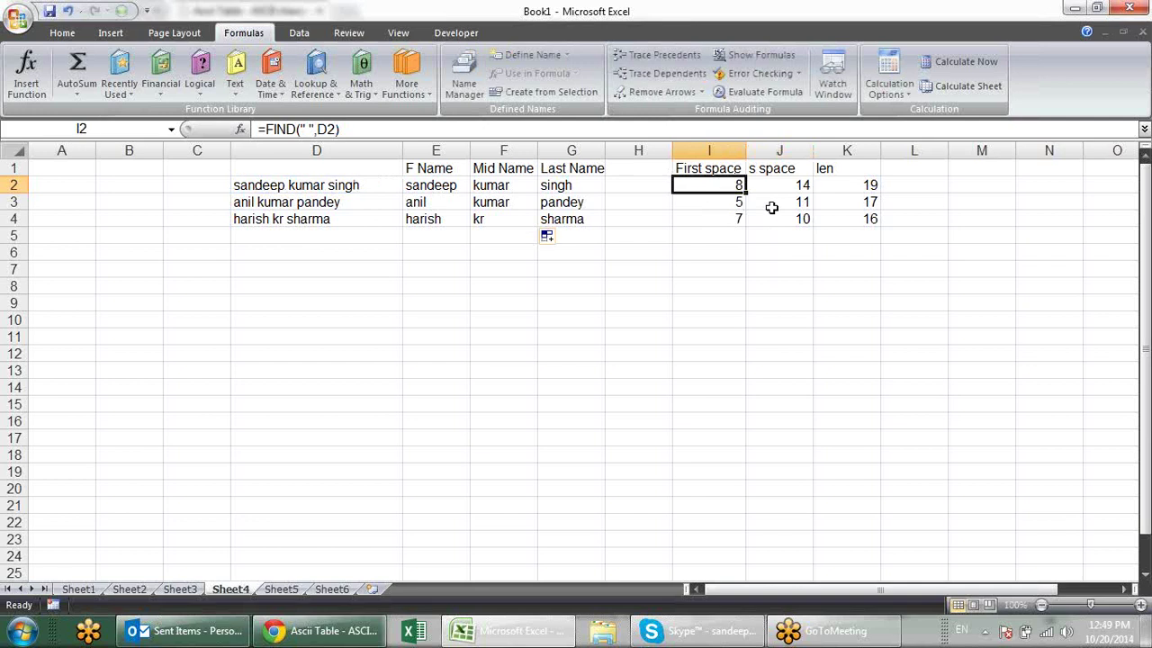
pyautogui.click(779, 184)
pyautogui.doubleClick(779, 184)
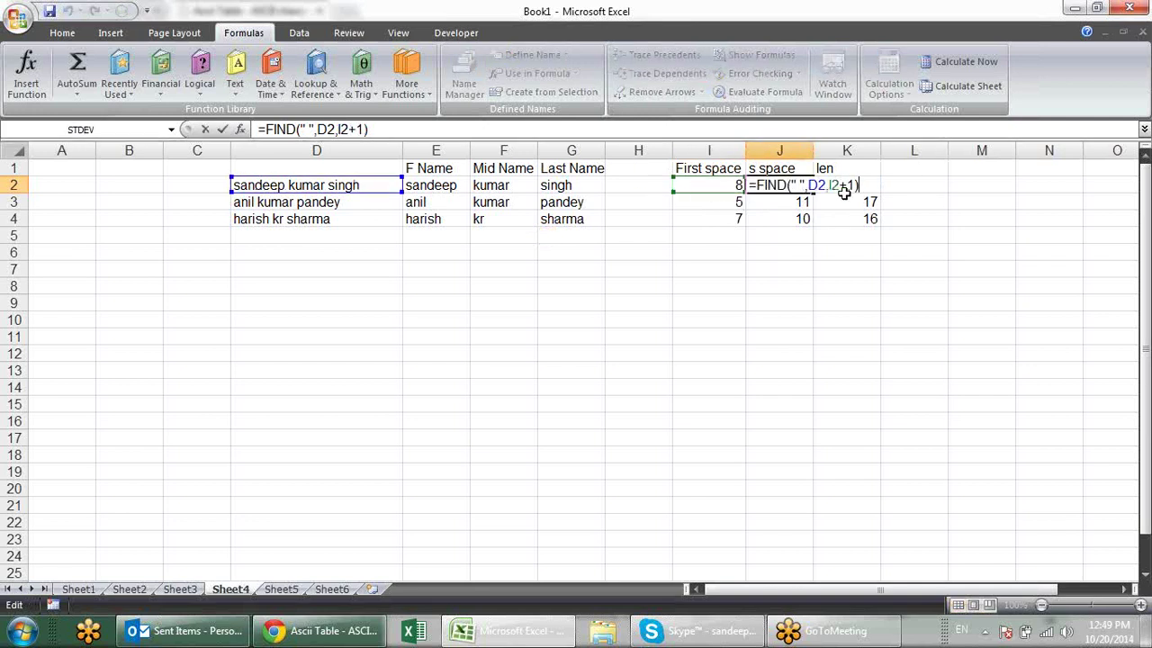
# Step: Replace I2 in J2's formula with FIND(" ",D2) and fill it down to J4
pyautogui.doubleClick(834, 185)
pyautogui.write('FIND(" ",D2)')
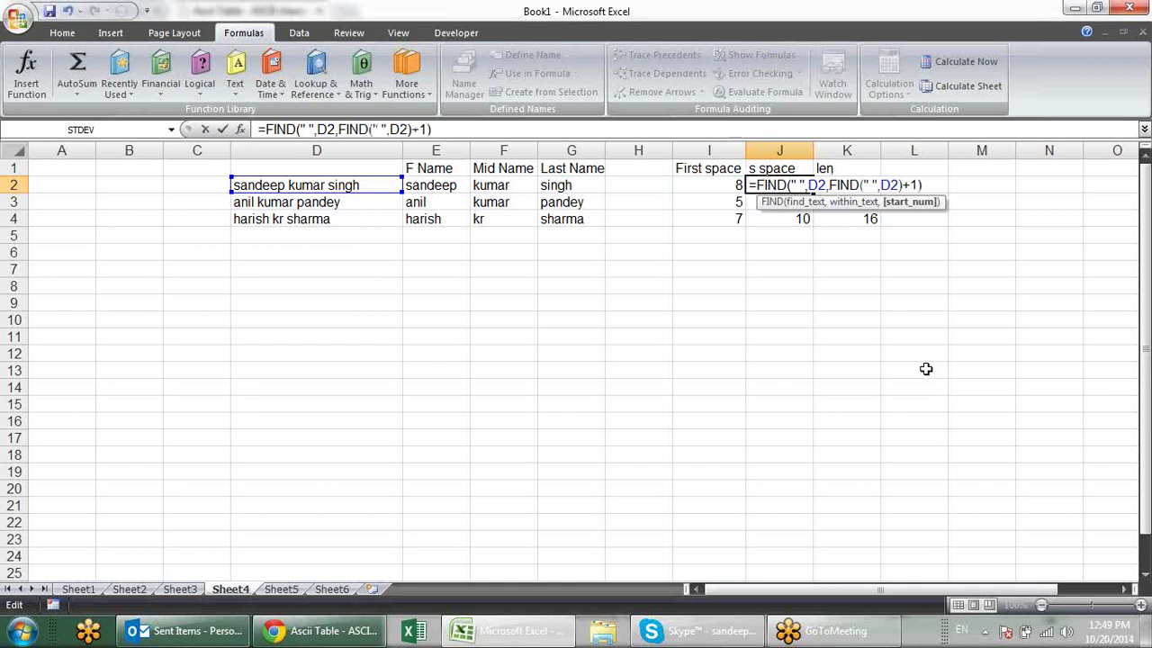
pyautogui.press('Return')
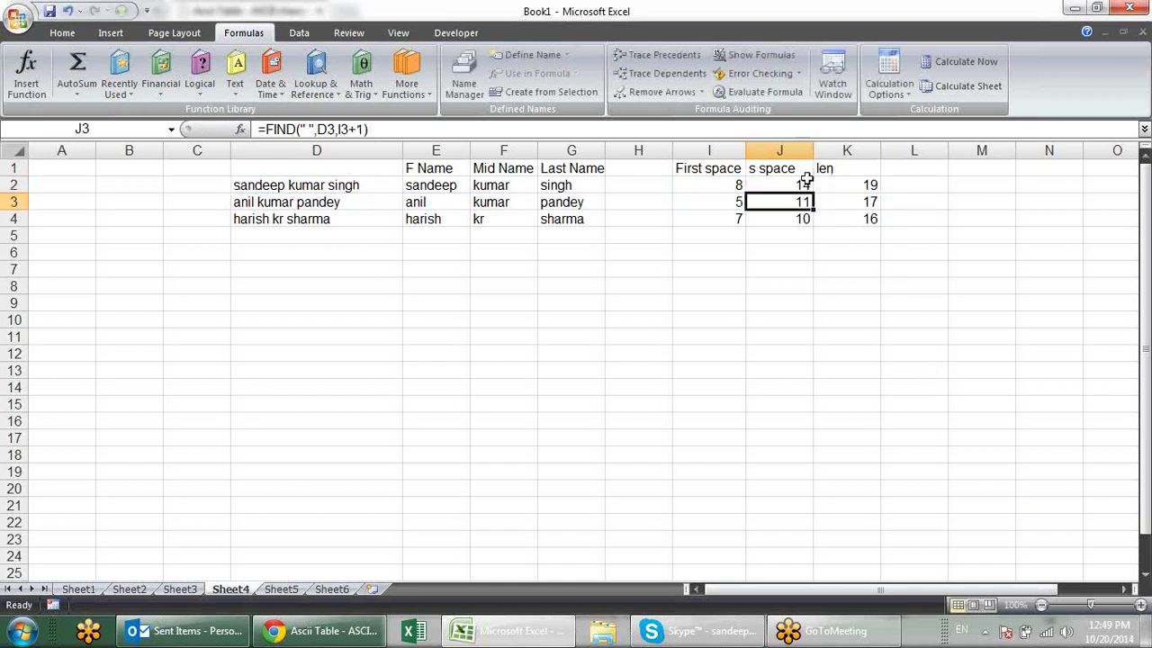
pyautogui.click(805, 185)
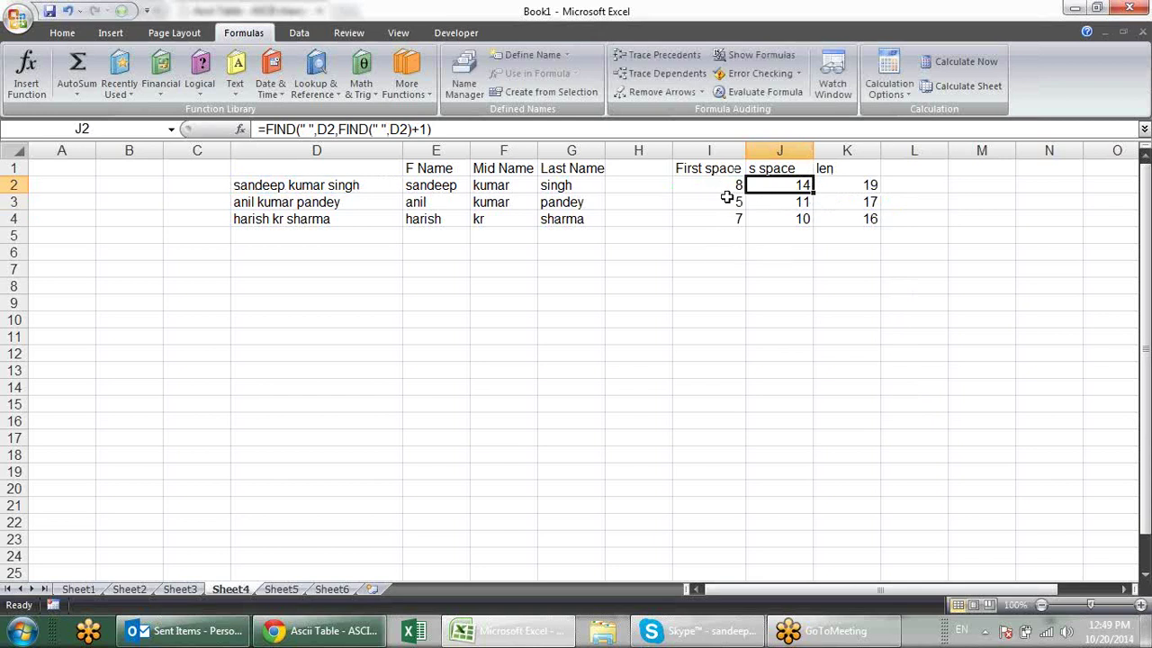
pyautogui.moveTo(813, 193); pyautogui.dragTo(817, 231)
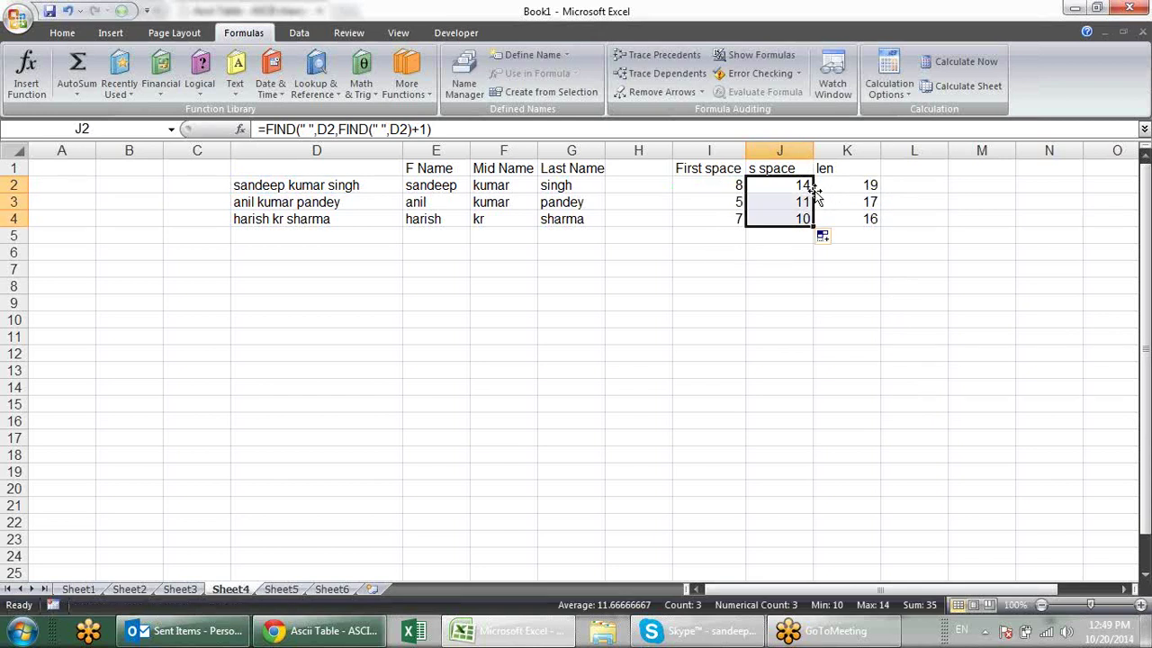
pyautogui.click(805, 185)
# Step: Replace I2 in E2's LEFT formula with FIND(" ",D2), keeping the result sandeep
pyautogui.click(423, 185)
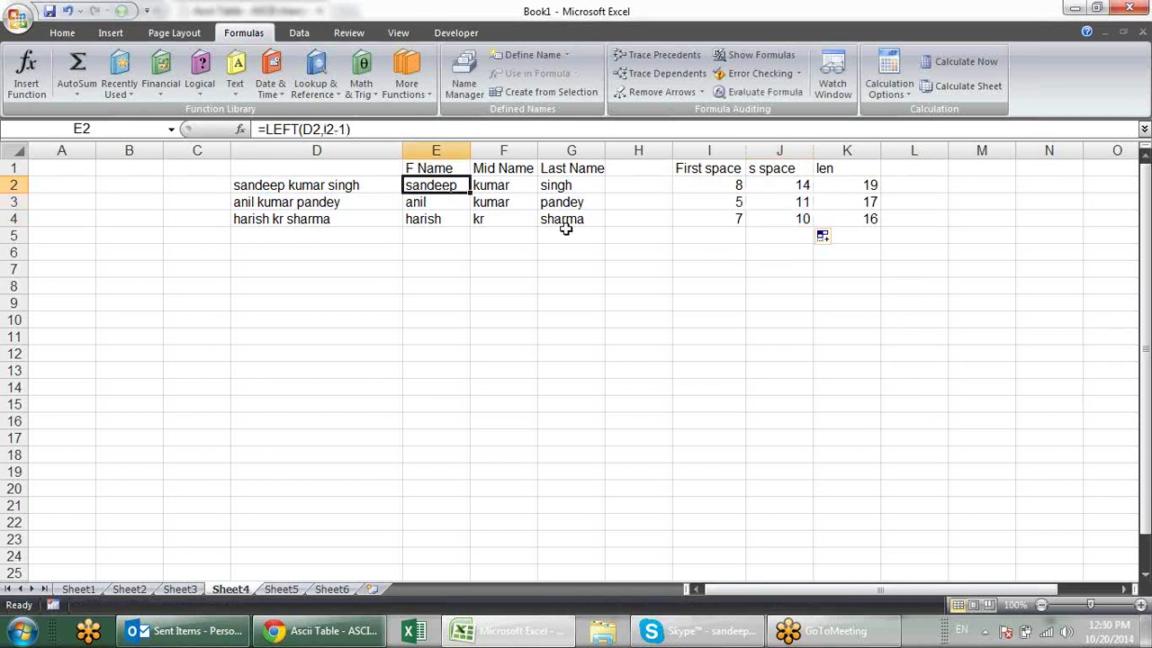
pyautogui.doubleClick(462, 189)
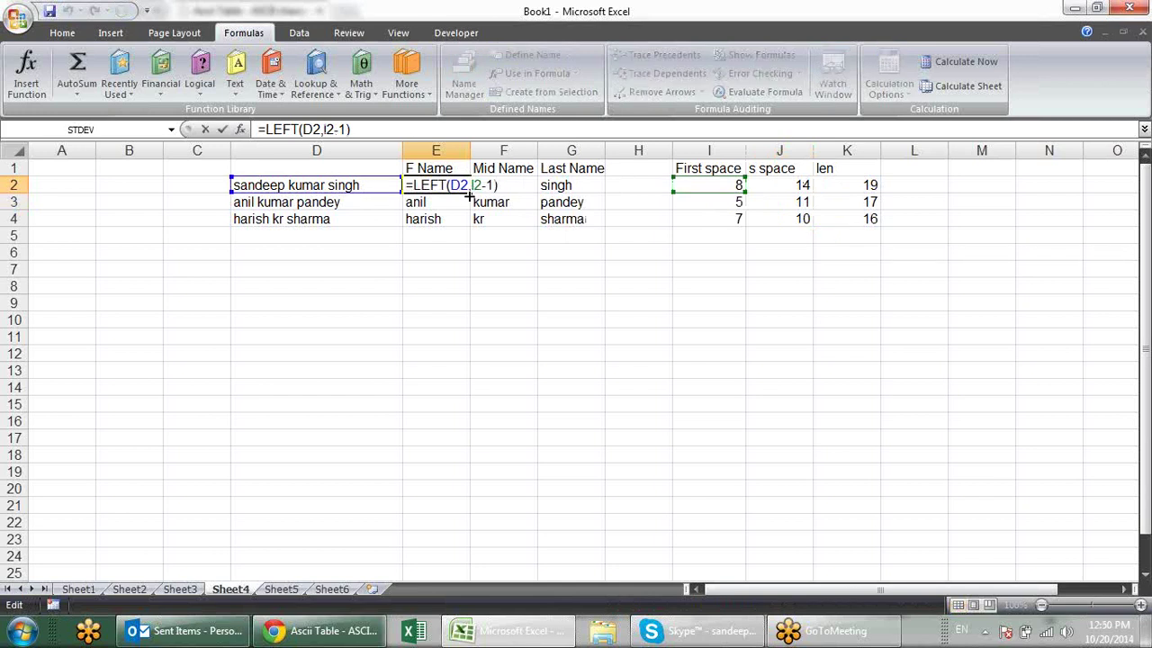
pyautogui.click(473, 184)
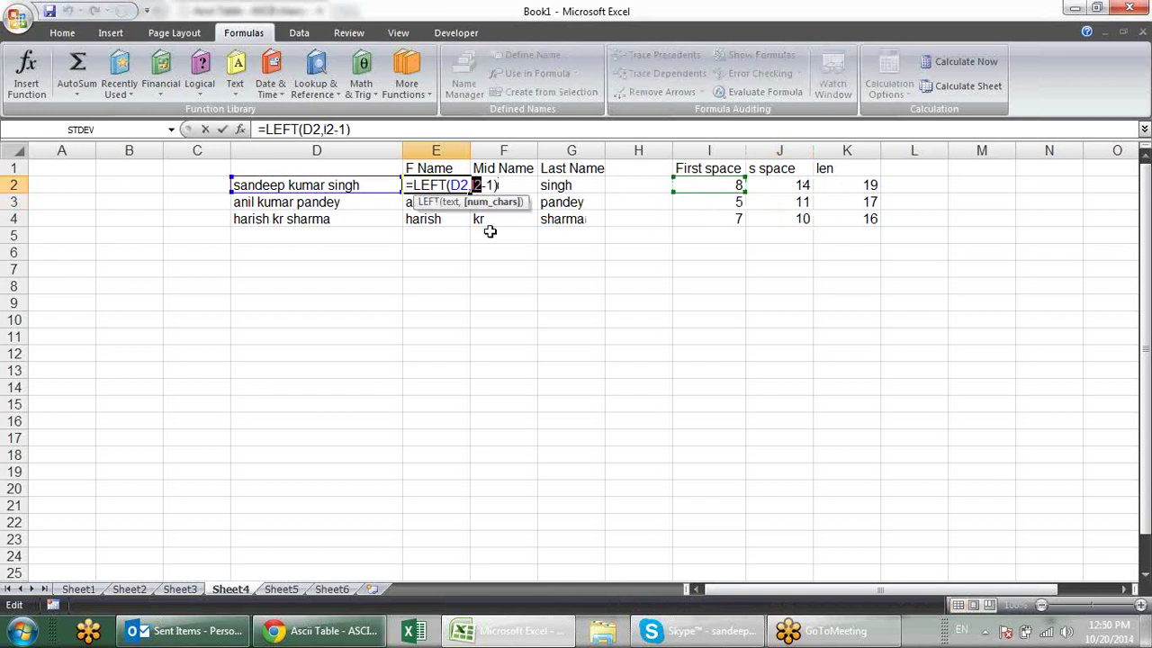
pyautogui.write('FIND(" ",D2)')
pyautogui.press('Return')
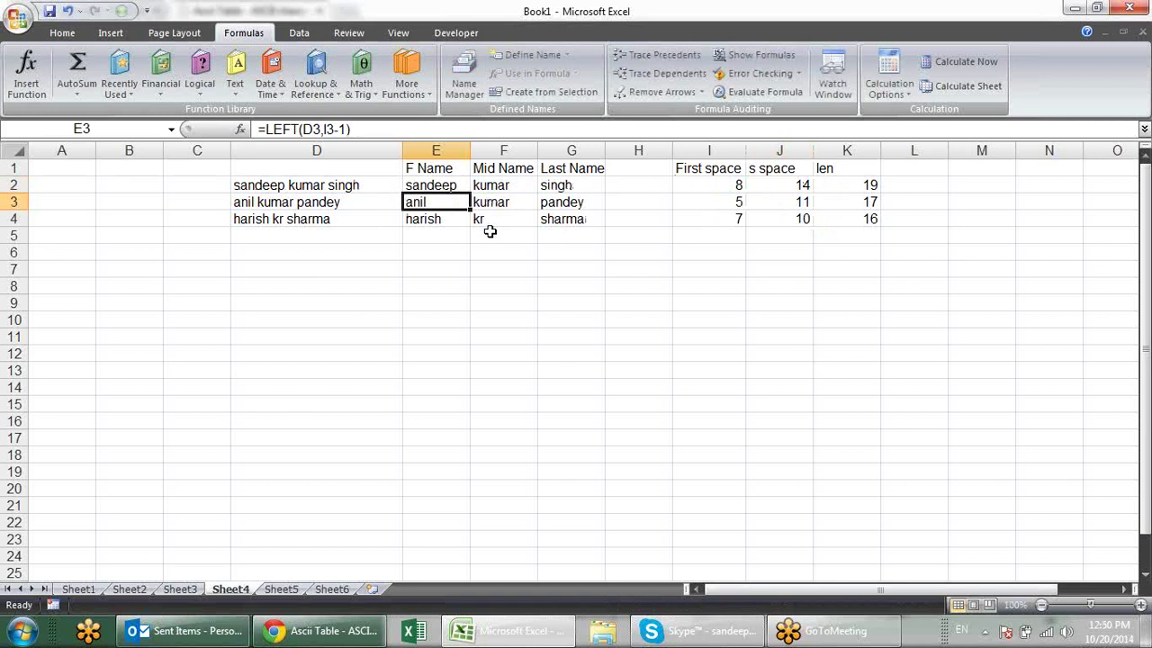
pyautogui.click(506, 183)
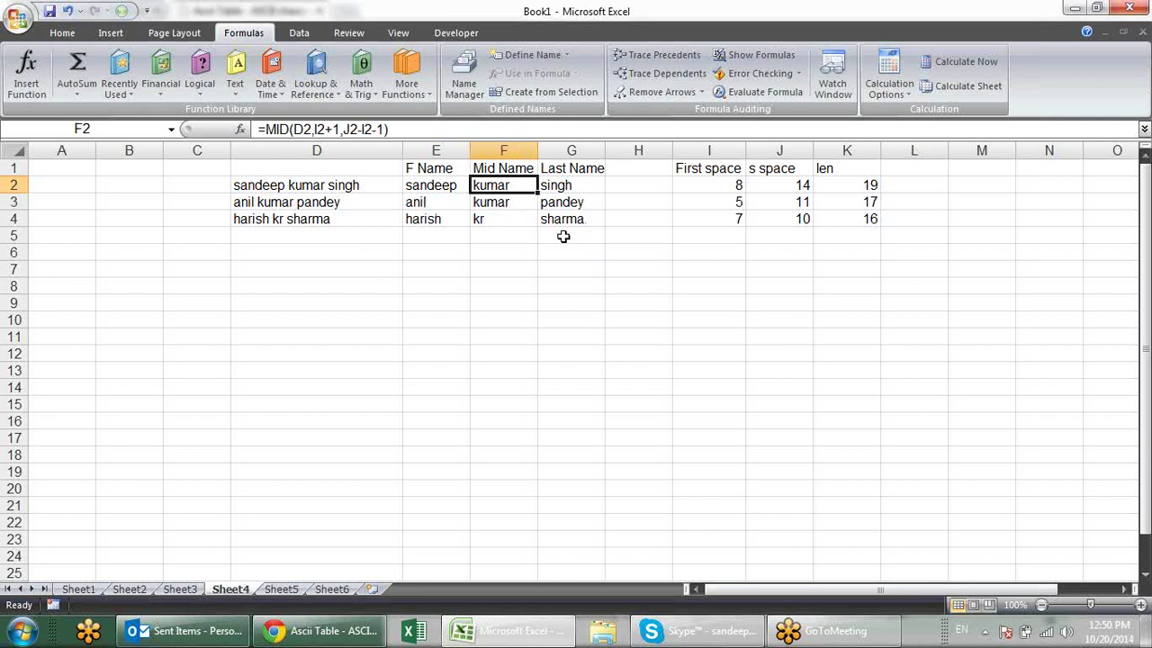
pyautogui.moveTo(513, 185); pyautogui.dragTo(572, 186)
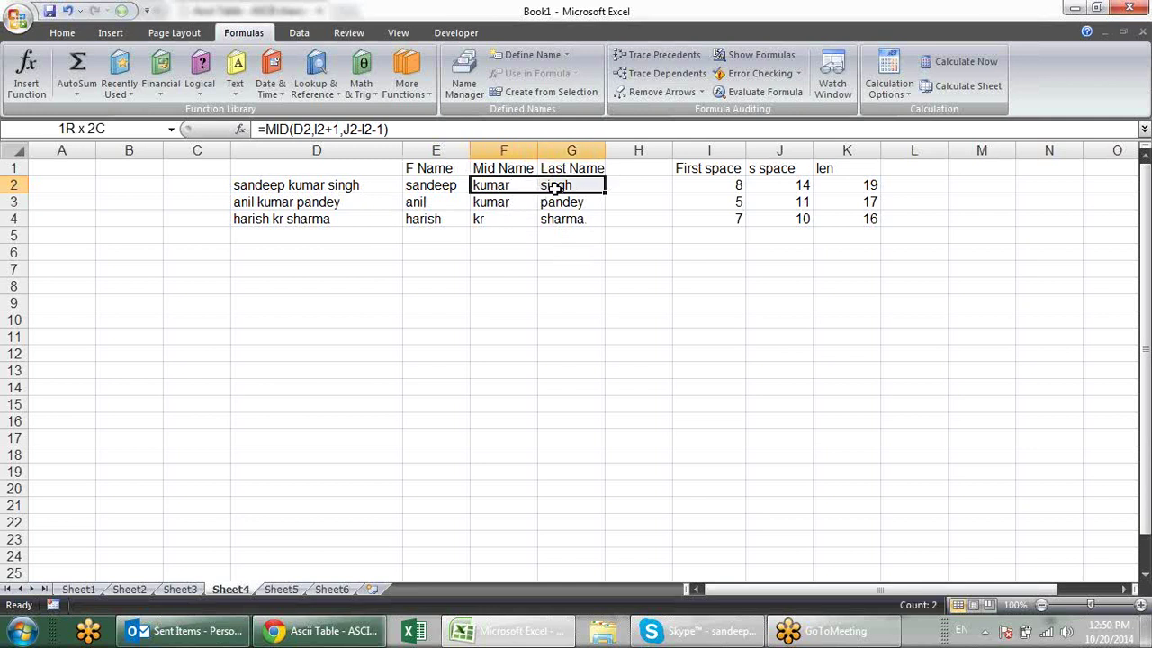
pyautogui.click(1142, 45)
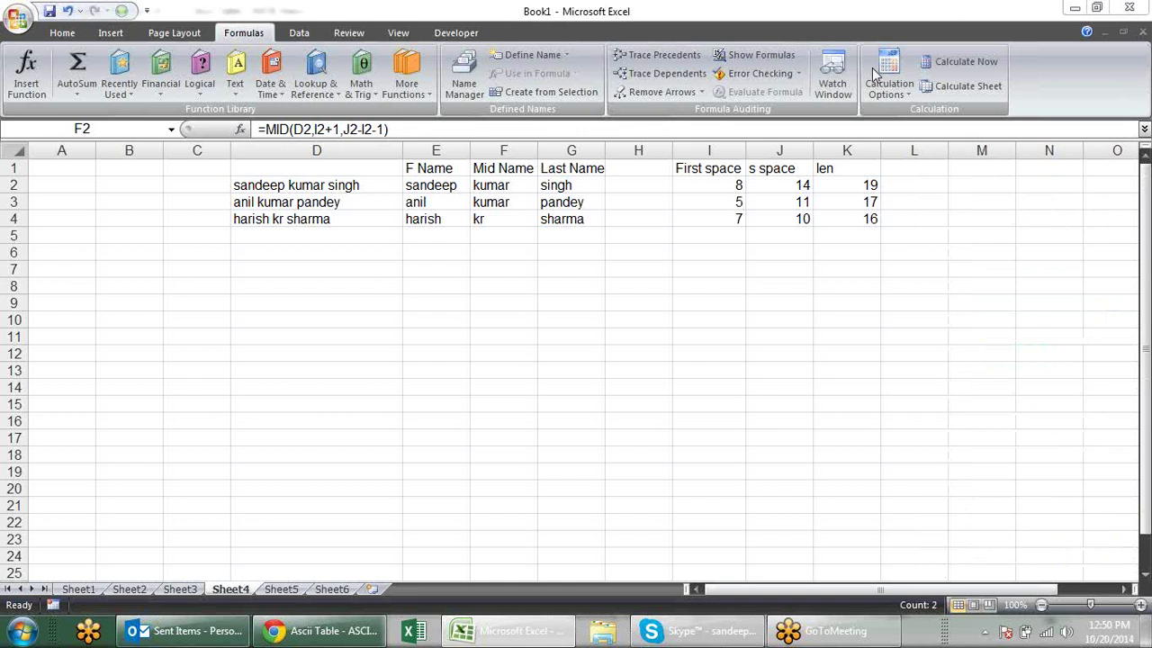
pyautogui.click(586, 189)
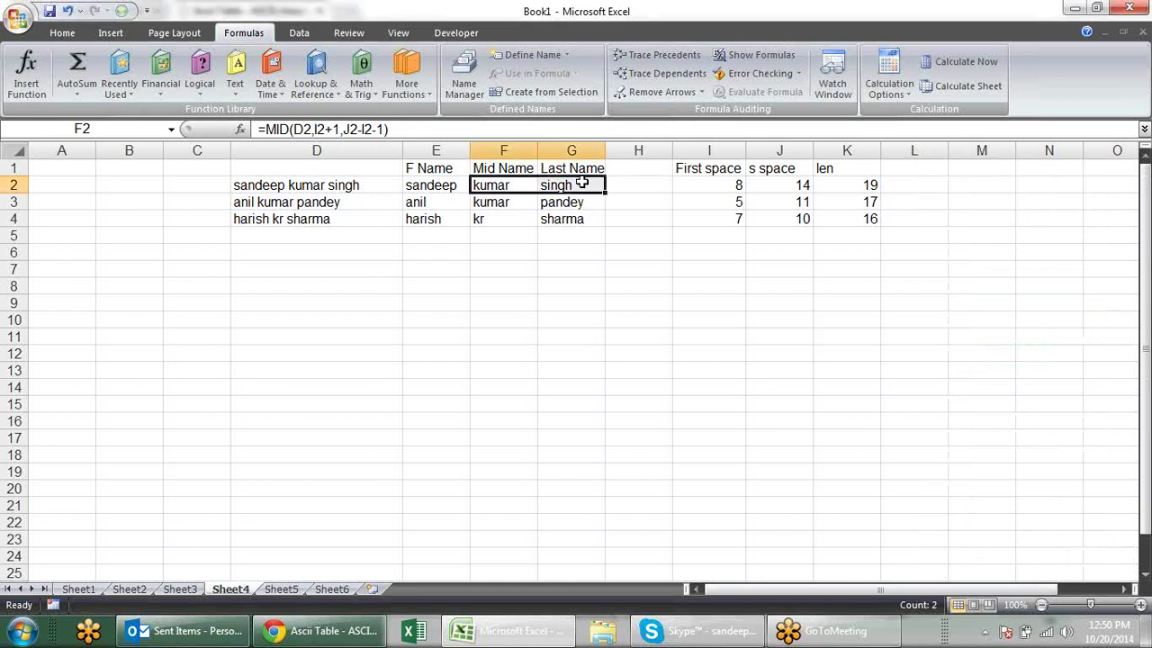
# Step: Replace every I2 reference with FIND(" ",D2) using Replace All
pyautogui.hotkey('ctrl', 'f')
pyautogui.write('I2')
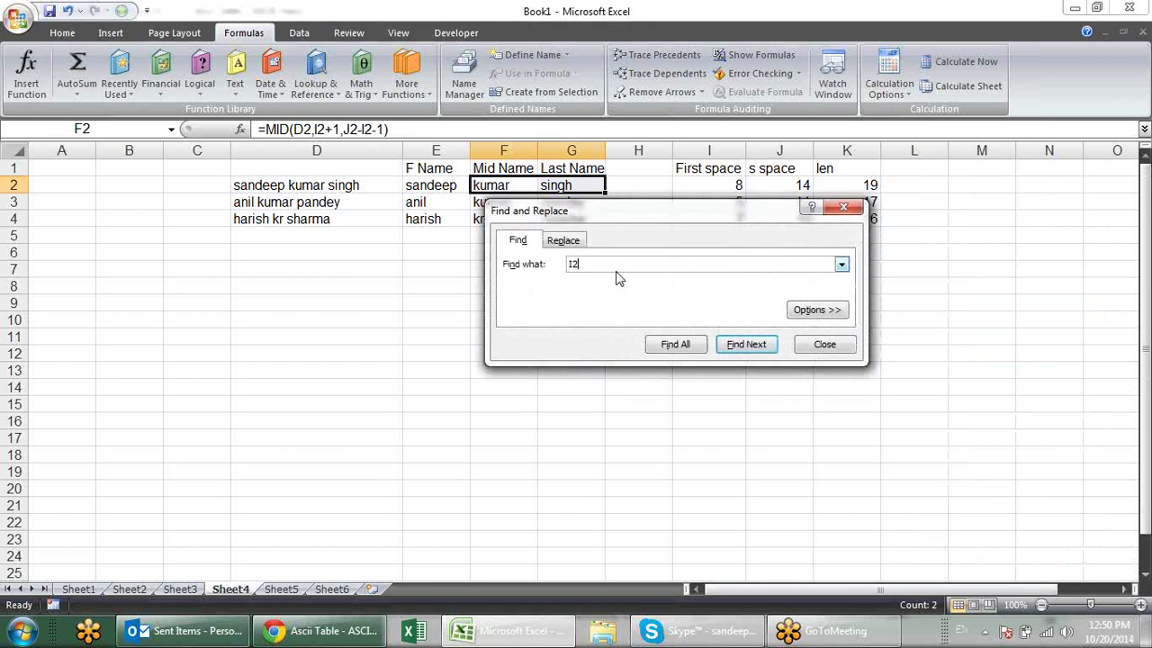
pyautogui.click(563, 240)
pyautogui.write('FIND(" ",D2)')
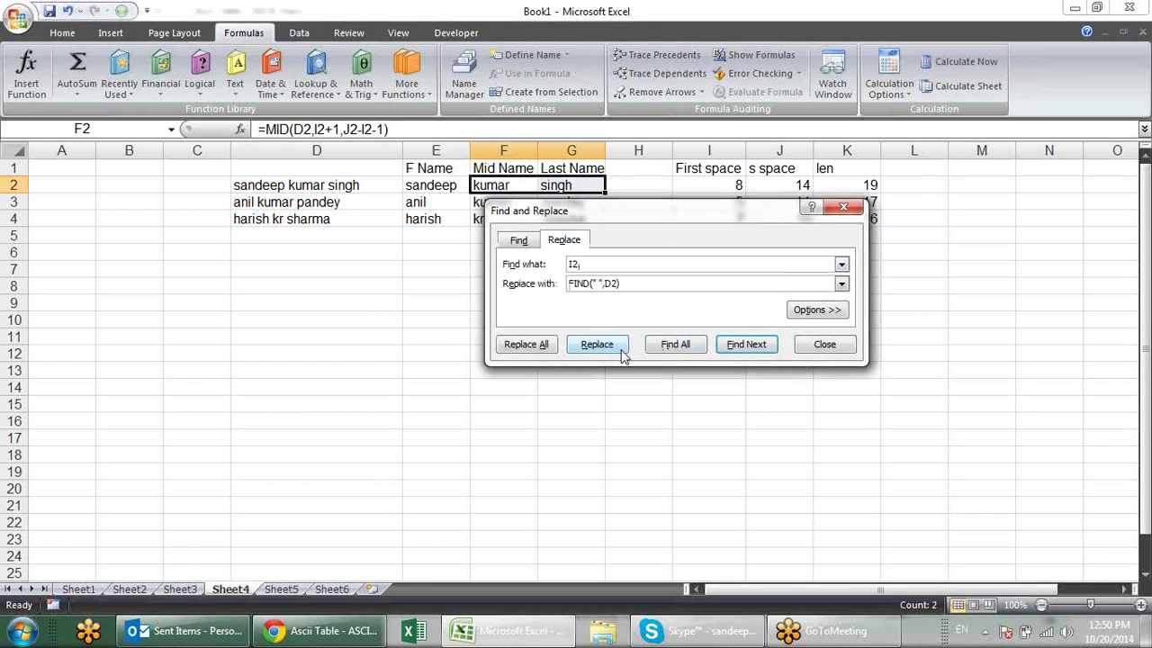
pyautogui.click(533, 346)
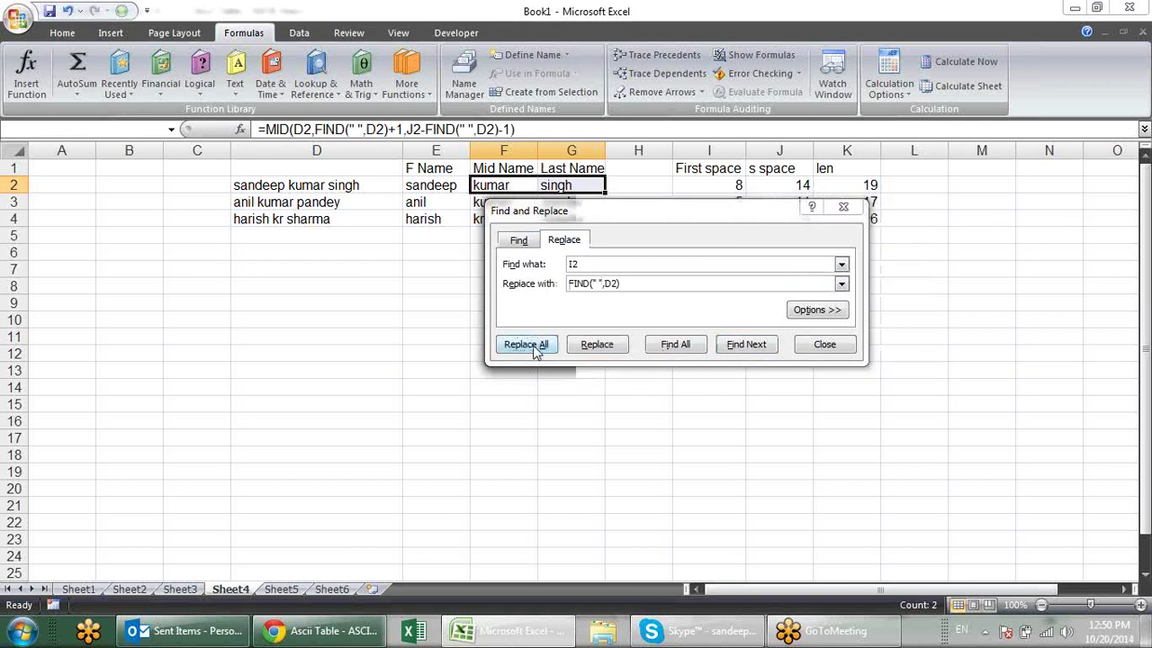
pyautogui.click(581, 358)
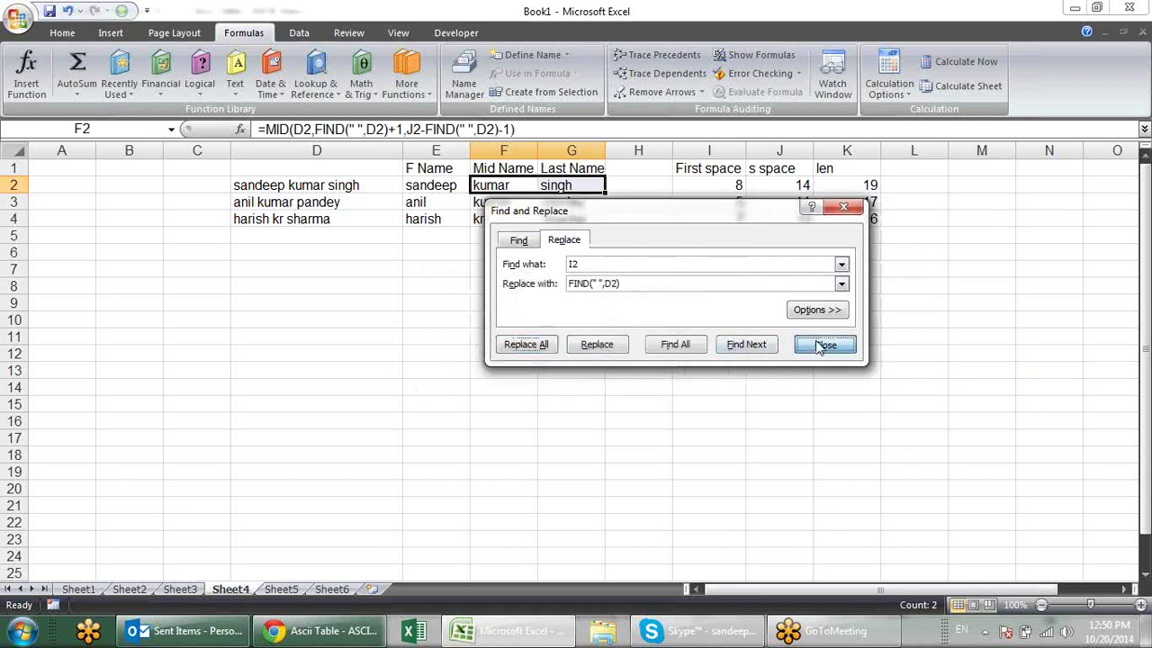
pyautogui.click(823, 345)
# Step: Check the F2, G2 and J2 formulas without changing them, then reopen Find and Replace on E2:G2
pyautogui.doubleClick(502, 185)
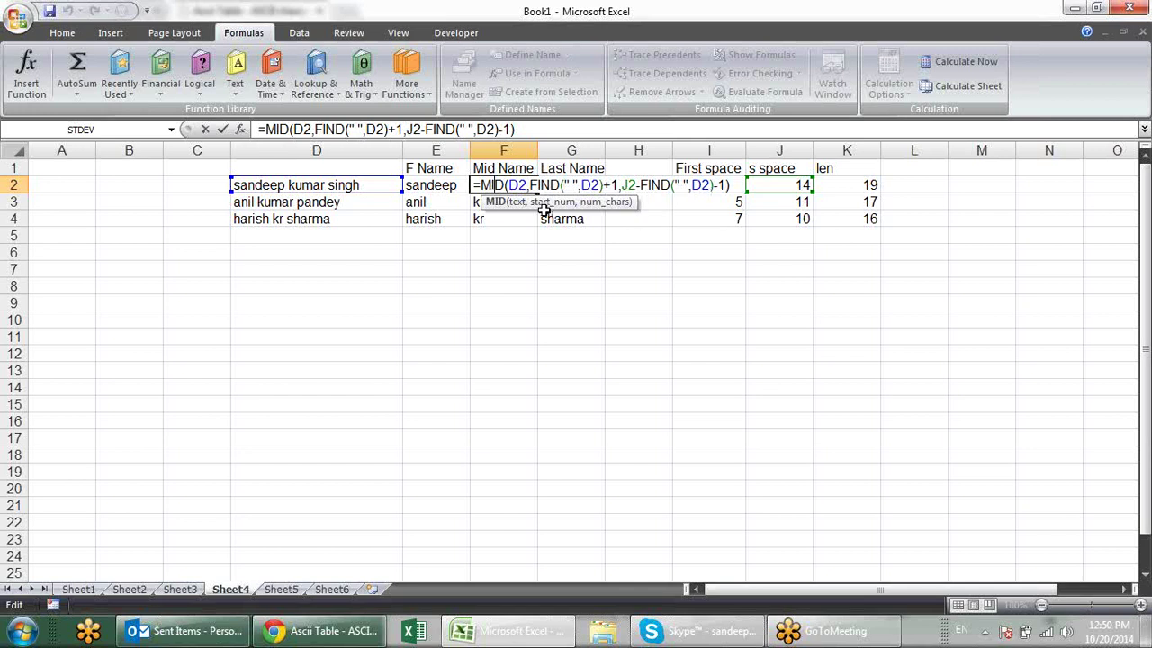
pyautogui.click(560, 185)
pyautogui.doubleClick(560, 185)
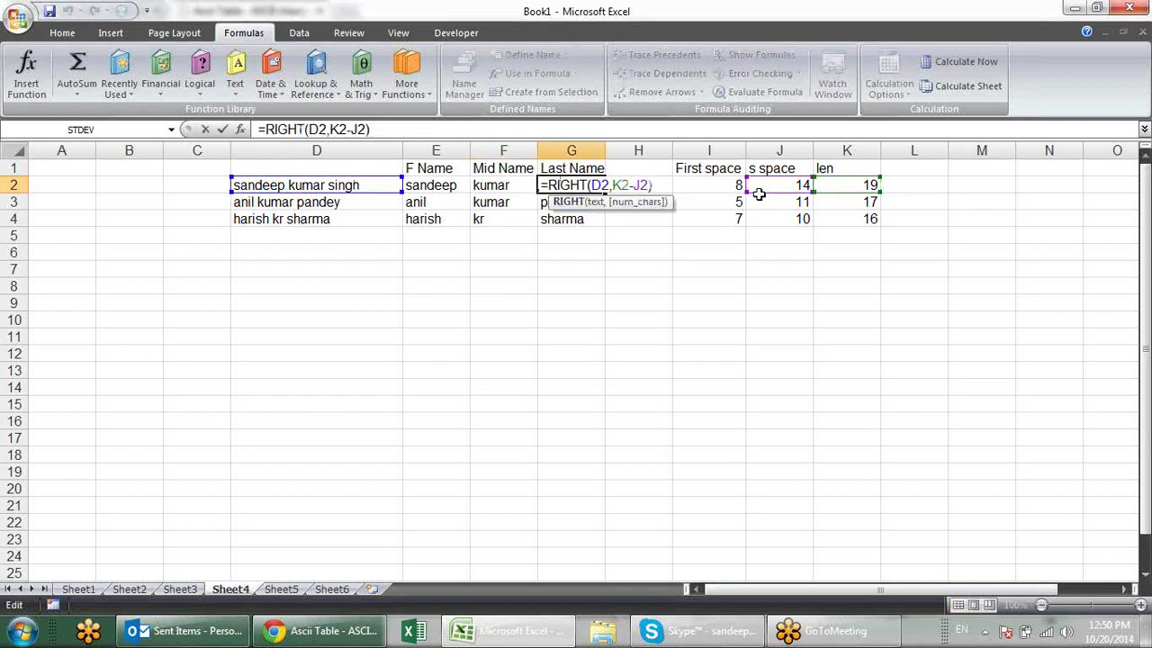
pyautogui.press('Escape')
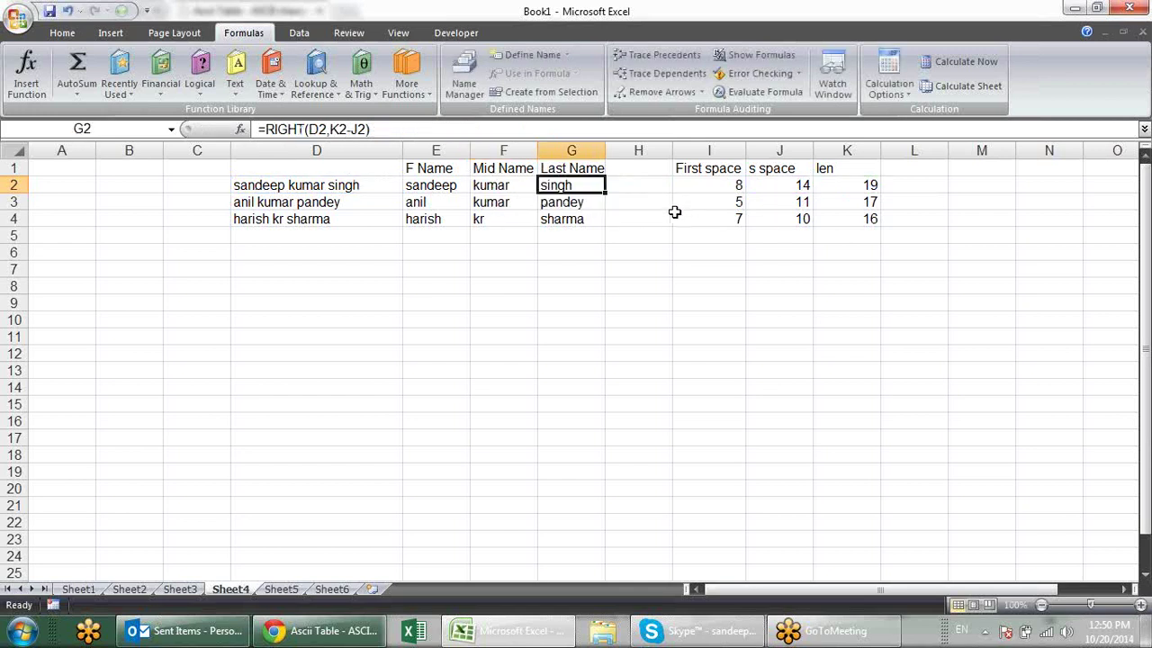
pyautogui.click(809, 182)
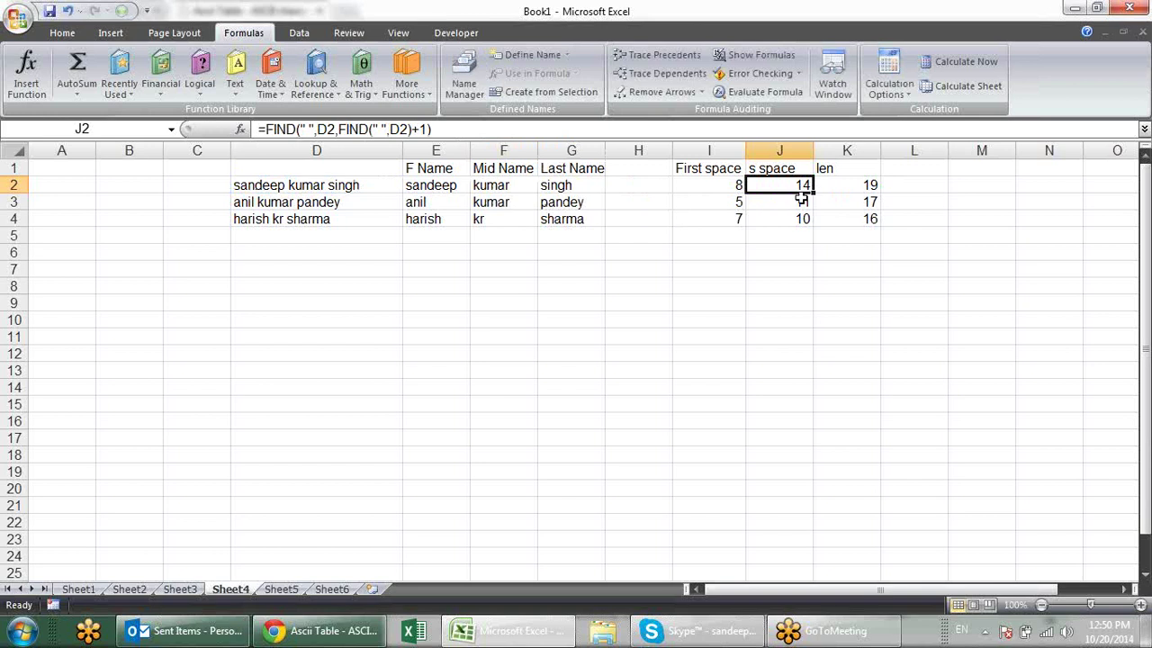
pyautogui.press('F2')
pyautogui.moveTo(927, 184); pyautogui.dragTo(758, 187)
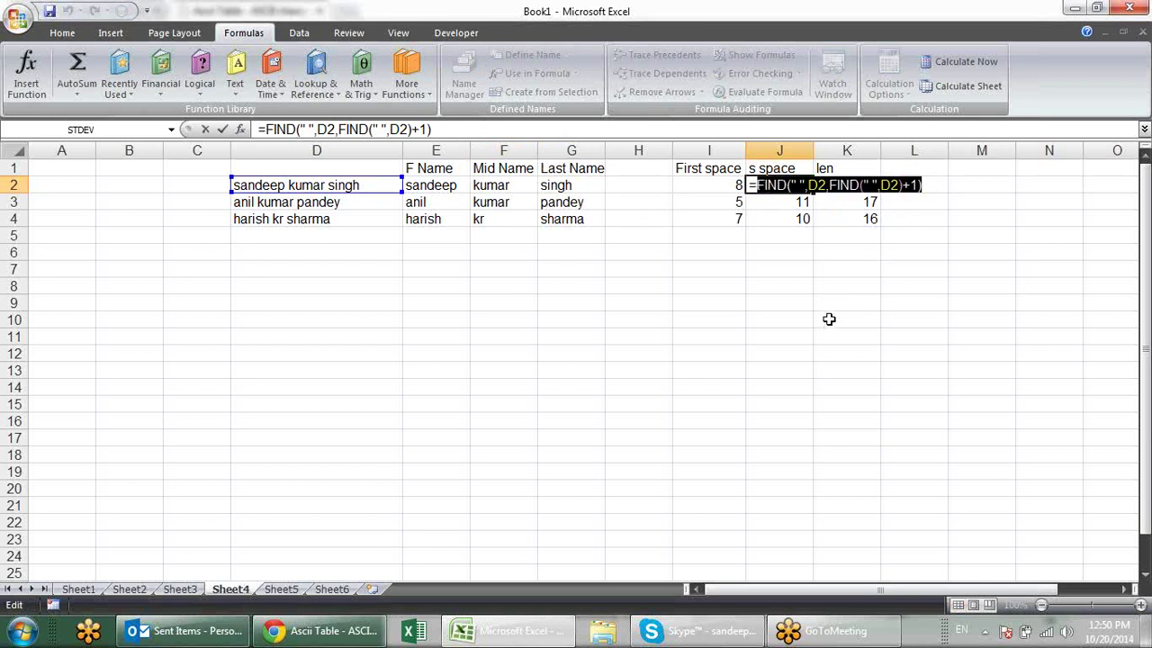
pyautogui.press('Escape')
pyautogui.moveTo(453, 186); pyautogui.dragTo(593, 185)
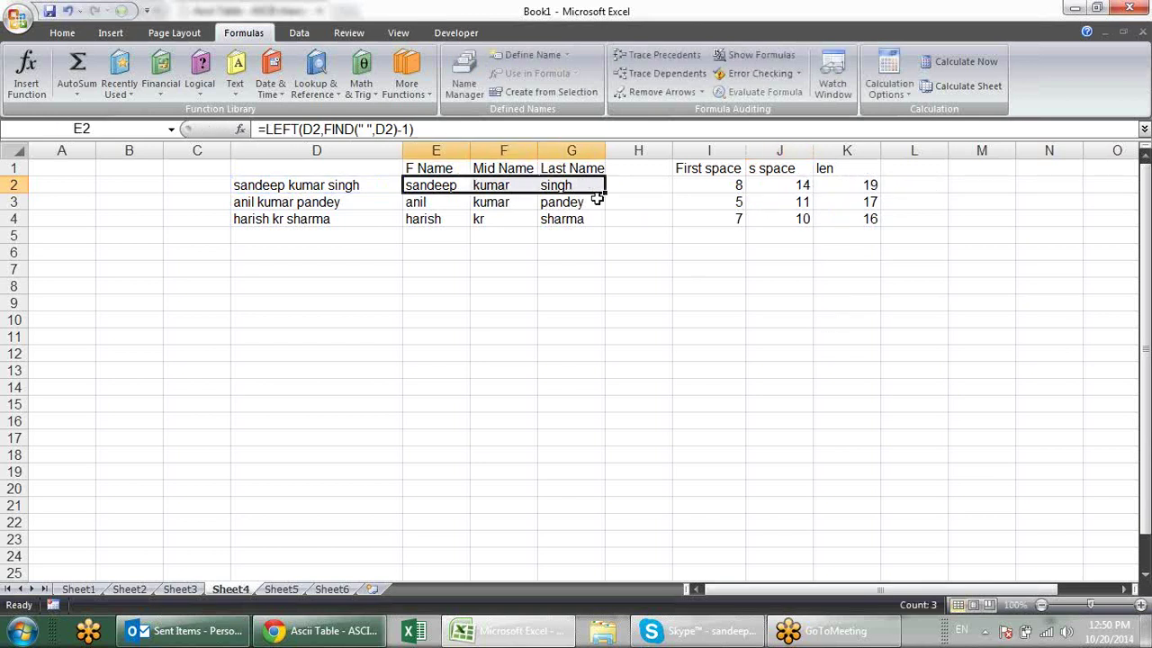
pyautogui.hotkey('ctrl', 'f')
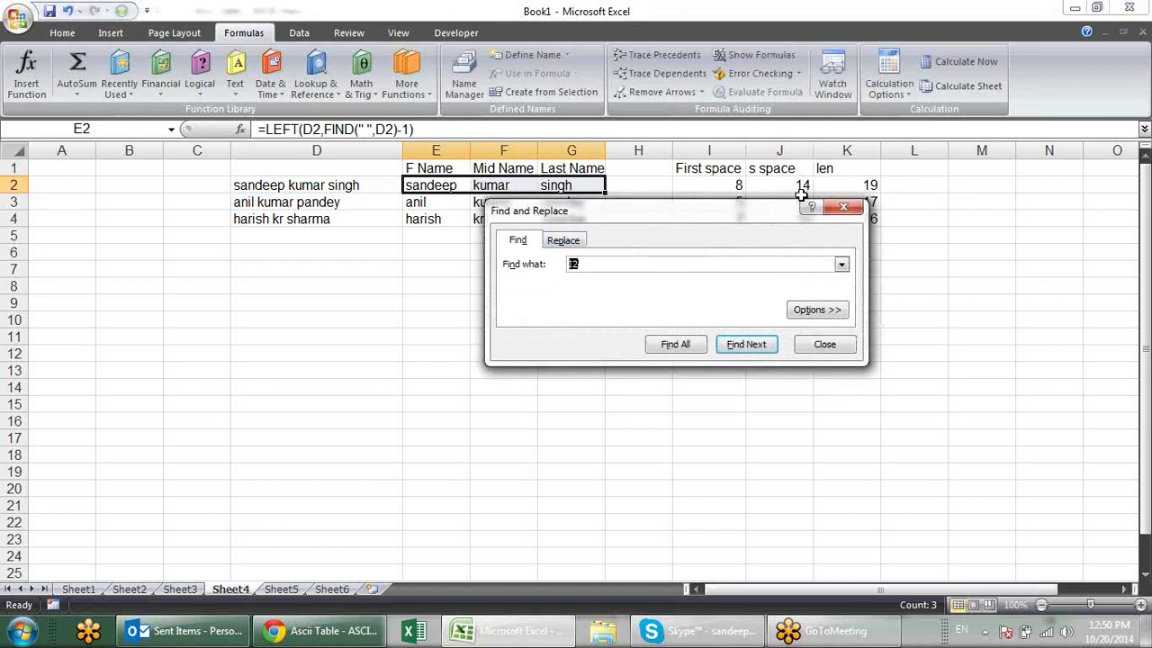
# Step: Replace every J2 reference with FIND(" ",D2,FIND(" ",D2)+1) using Replace All
pyautogui.click(579, 241)
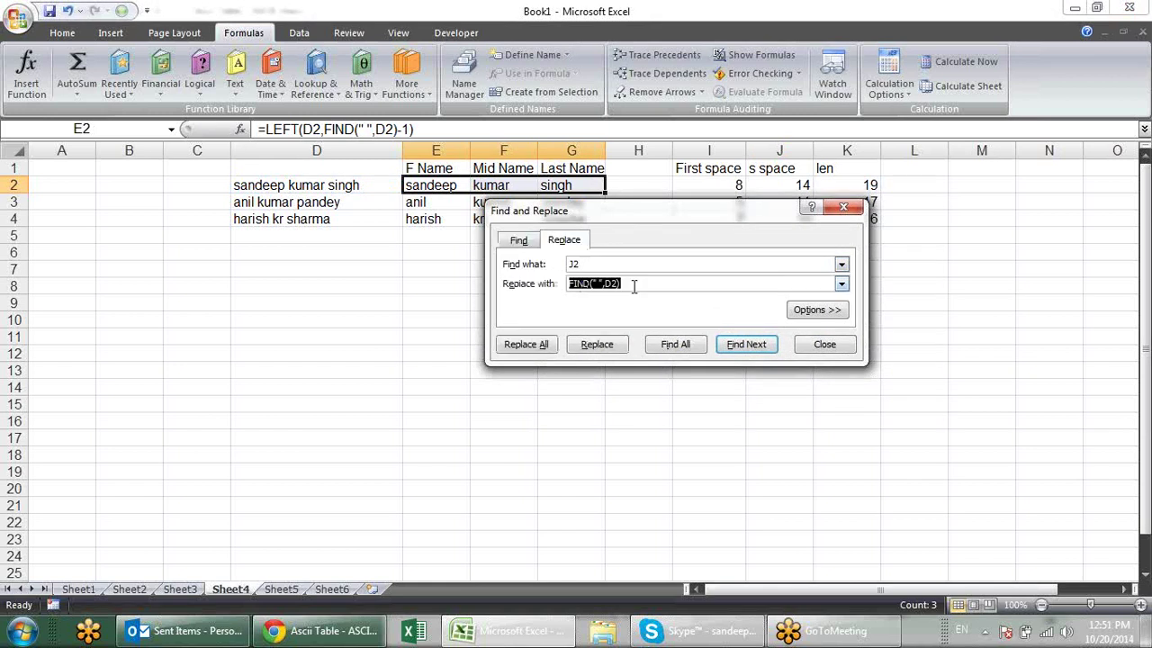
pyautogui.write('FIND(" ",D2,FIND(" ",D2)+1)')
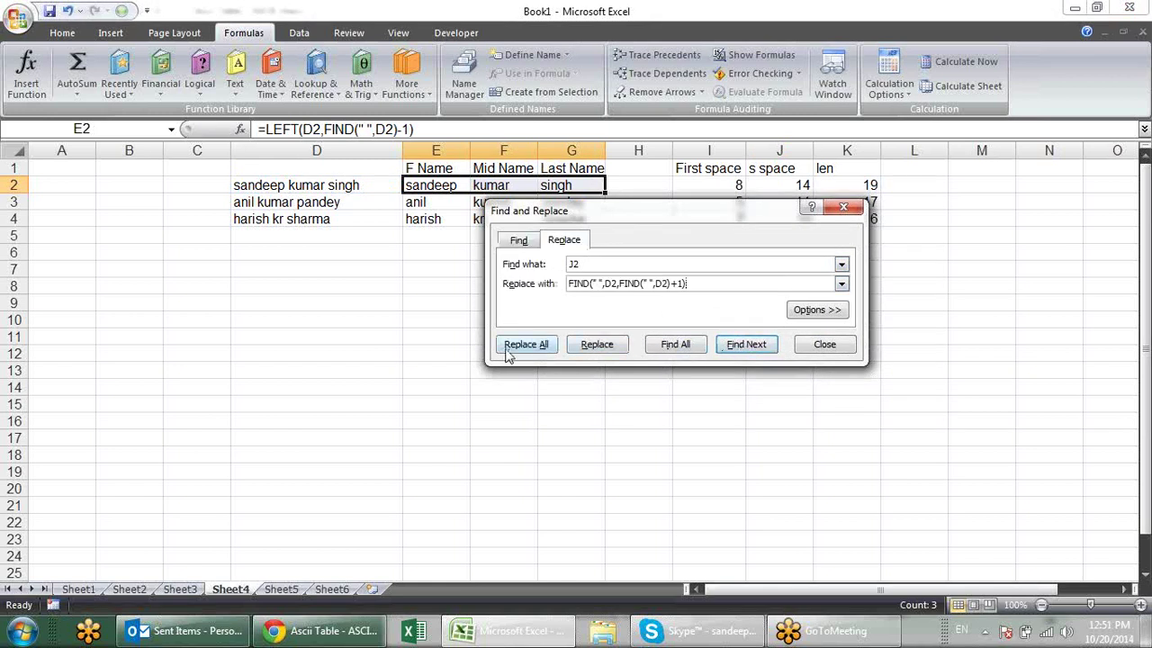
pyautogui.click(508, 346)
pyautogui.click(583, 355)
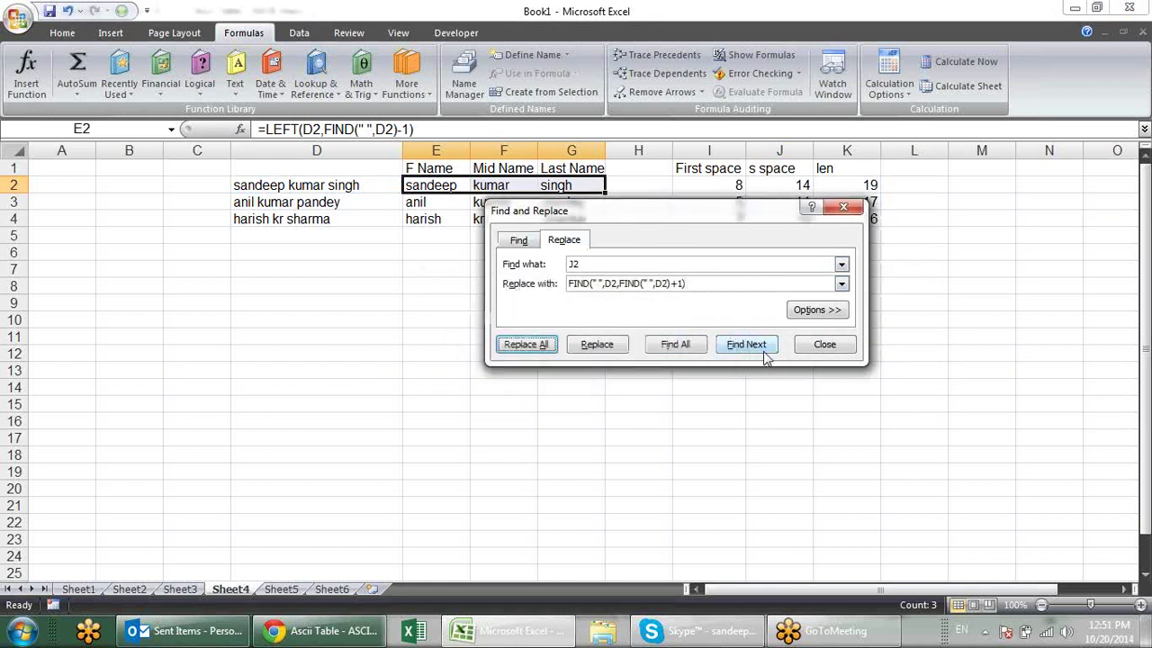
pyautogui.click(822, 345)
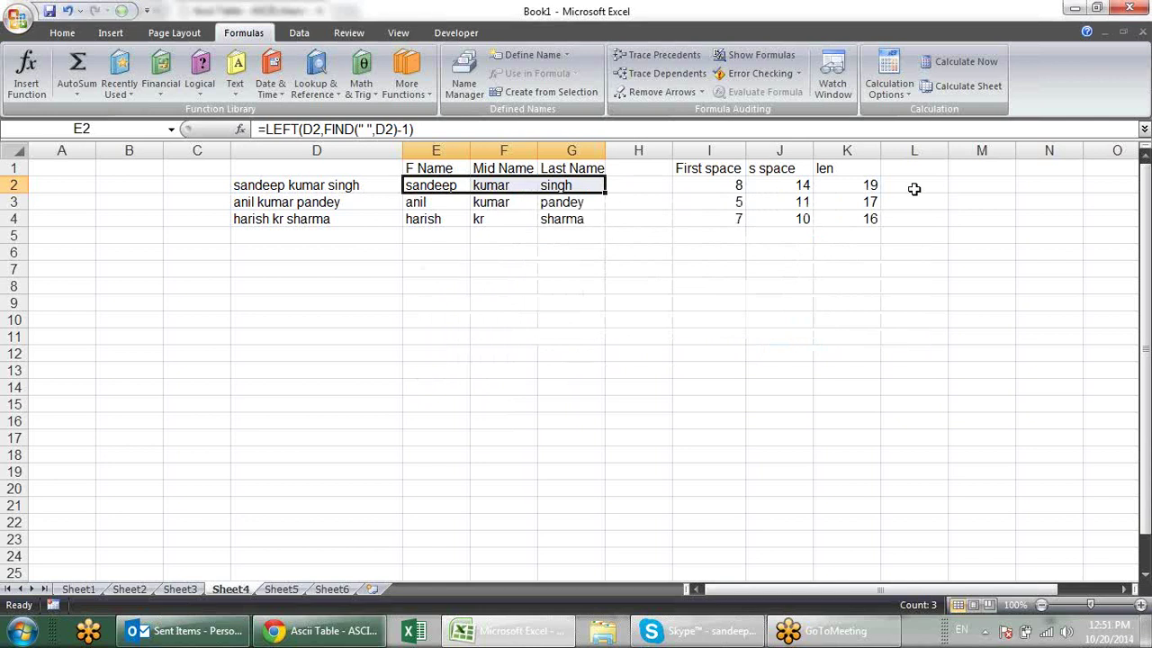
# Step: Inspect the LEN(D2) formula in helper cell K2, leaving it unchanged
pyautogui.click(871, 184)
pyautogui.press('F2')
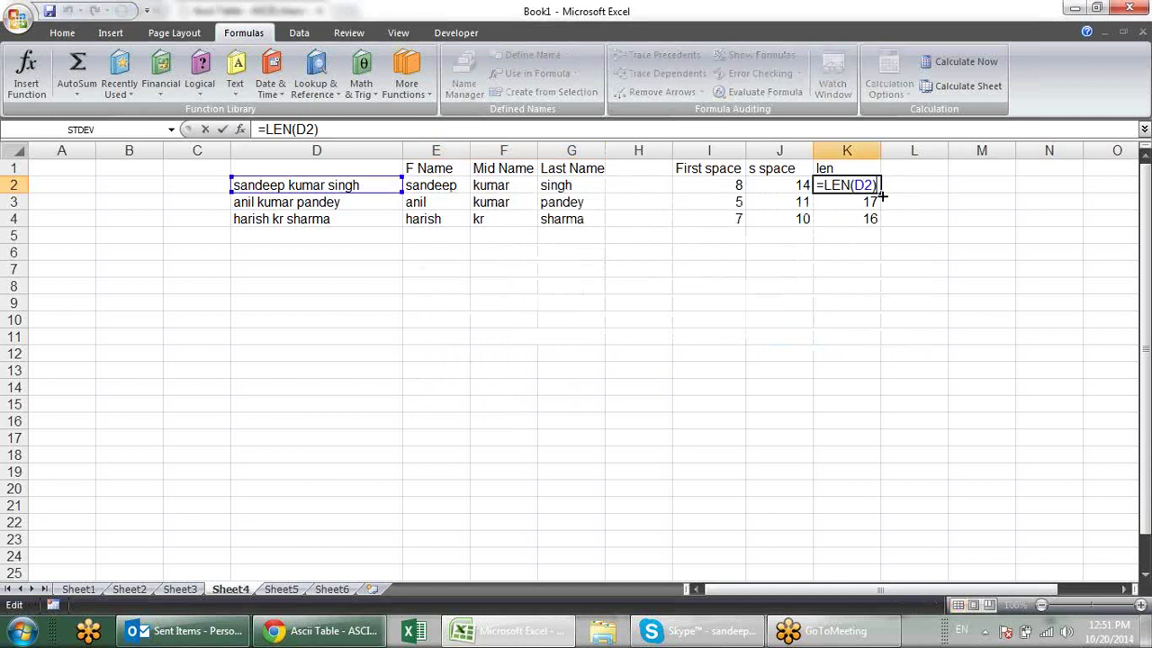
pyautogui.click(873, 184)
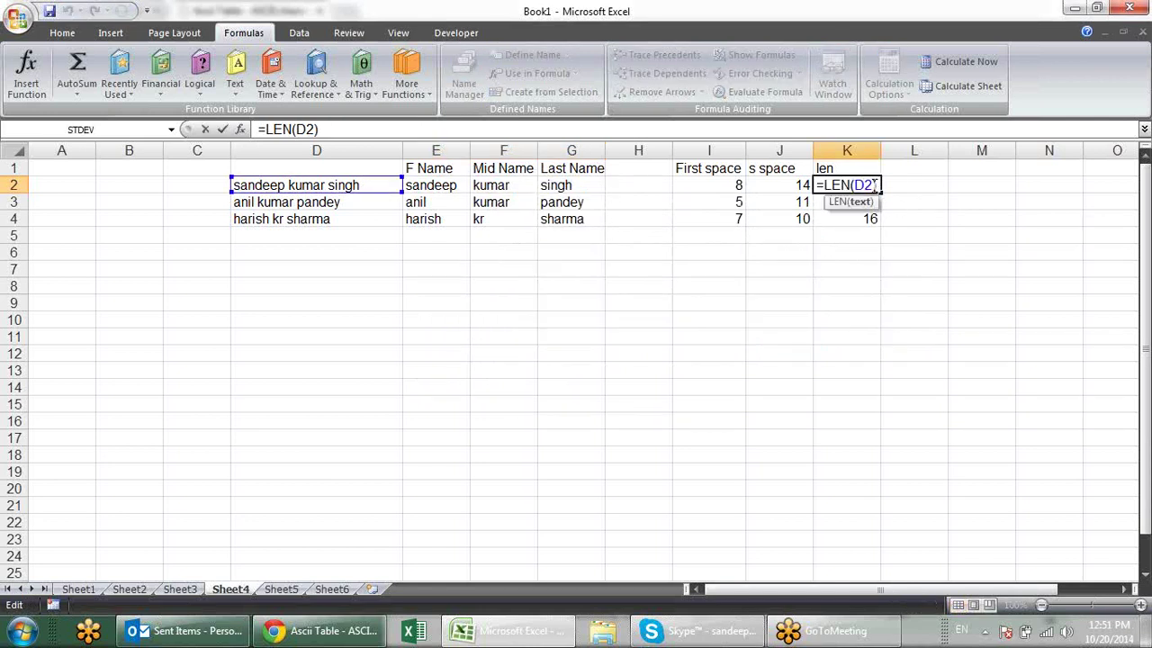
pyautogui.moveTo(881, 184); pyautogui.dragTo(824, 186)
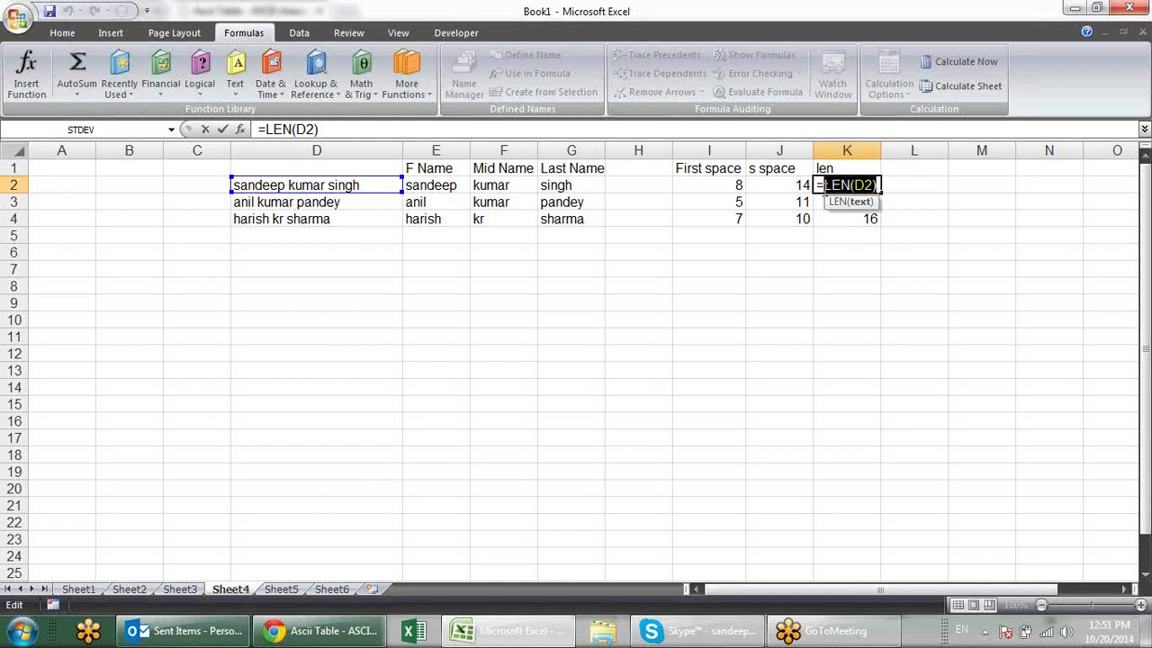
pyautogui.press('Escape')
# Step: In E2:G2, replace the K2 reference with LEN(D2) using Replace All
pyautogui.moveTo(457, 185); pyautogui.dragTo(578, 181)
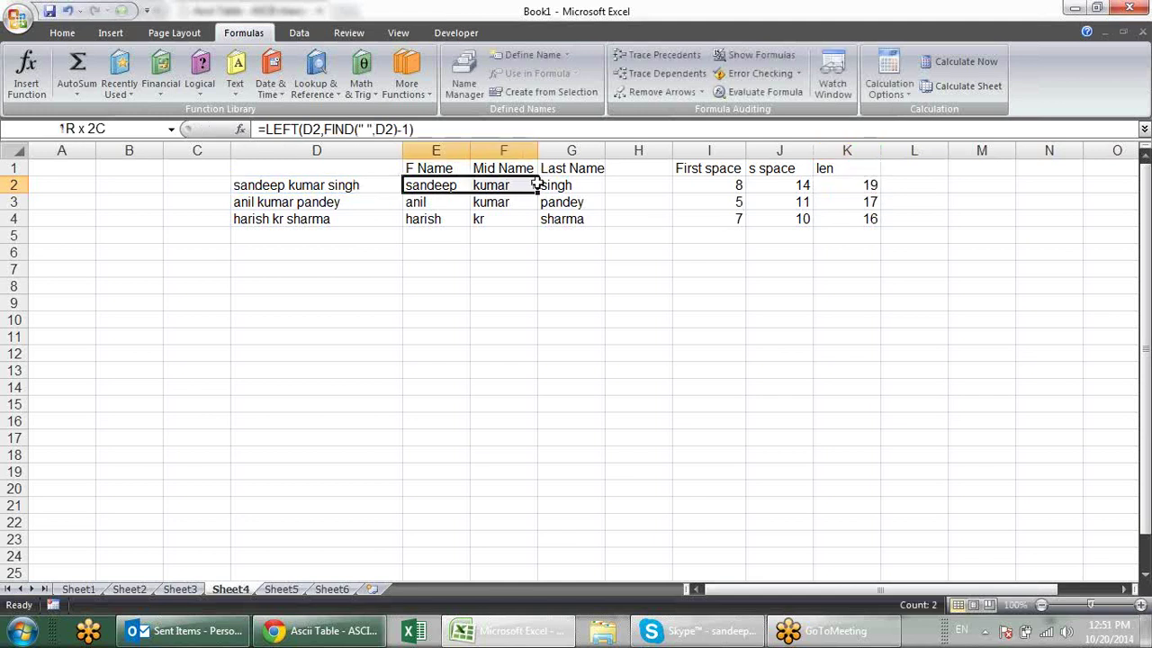
pyautogui.hotkey('ctrl', 'f')
pyautogui.write('K2')
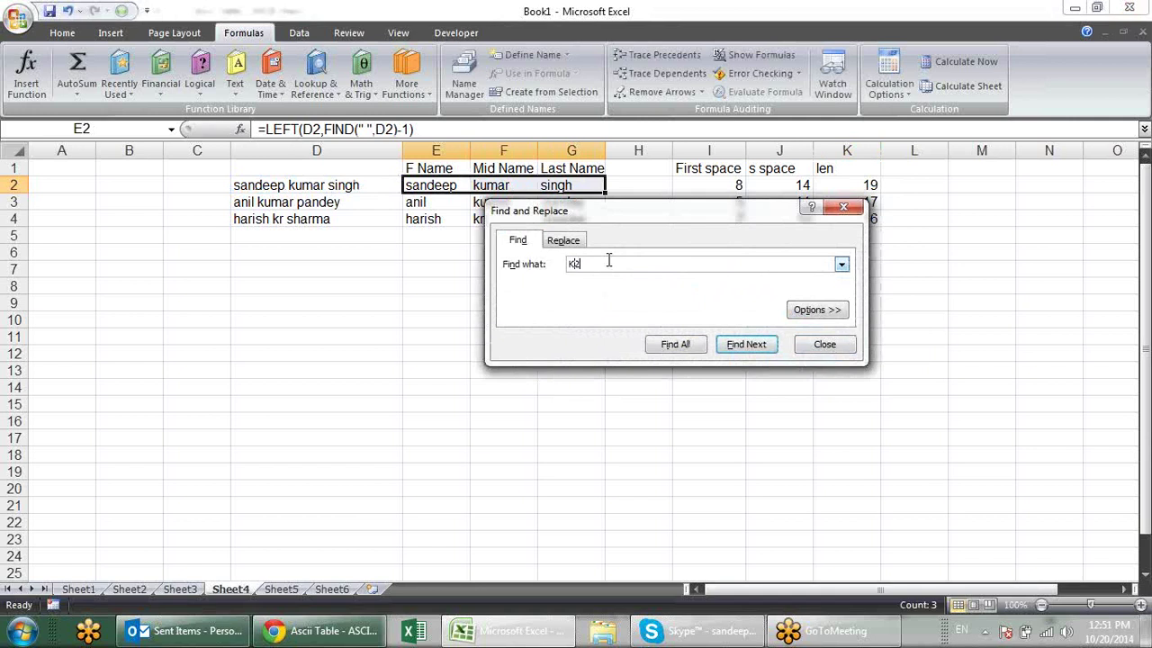
pyautogui.click(563, 239)
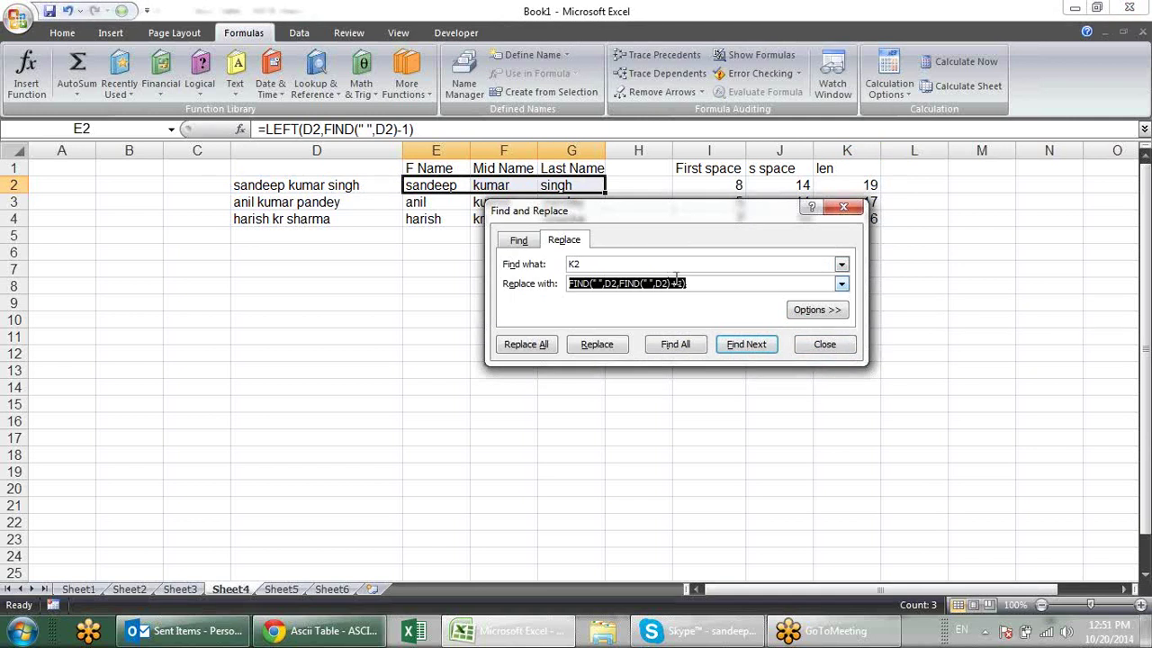
pyautogui.write('LEN(D2)')
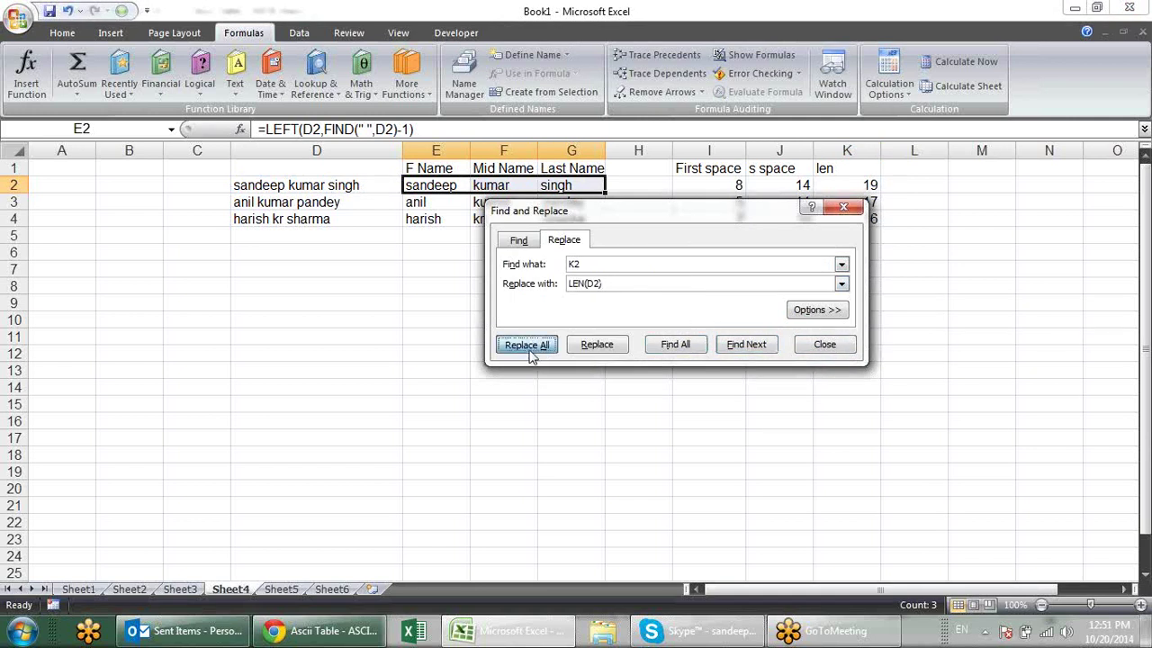
pyautogui.click(529, 351)
pyautogui.click(581, 358)
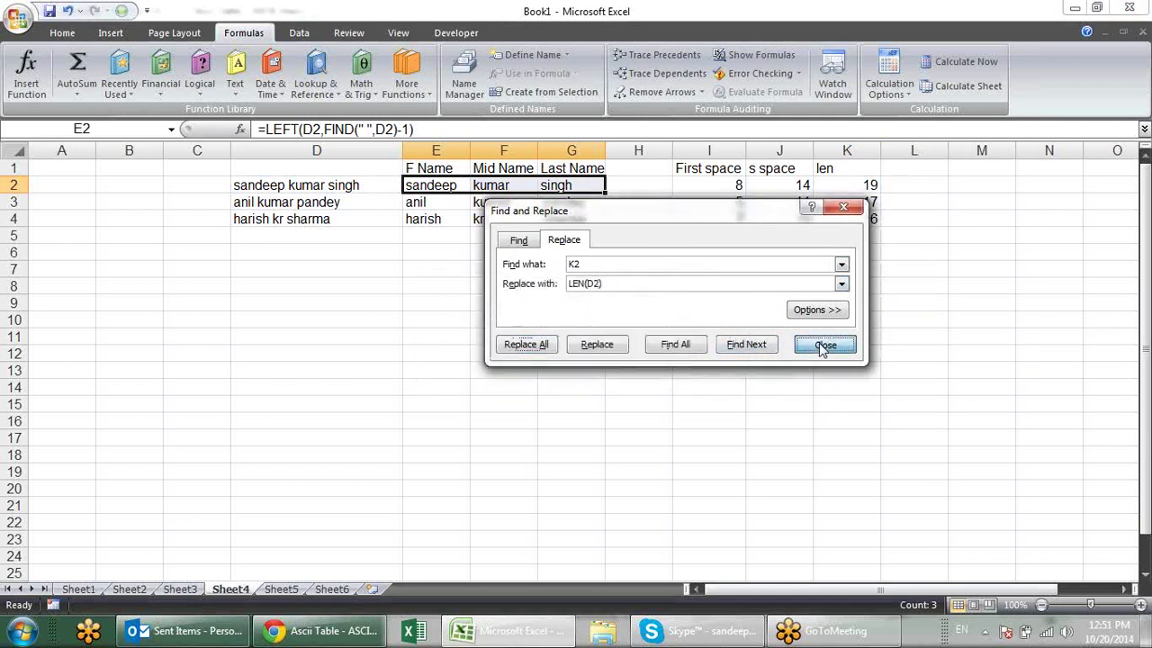
pyautogui.click(825, 344)
pyautogui.click(568, 284)
# Step: Check the updated F2 and G2 formulas, select helper columns I to K, then return to E2
pyautogui.doubleClick(493, 184)
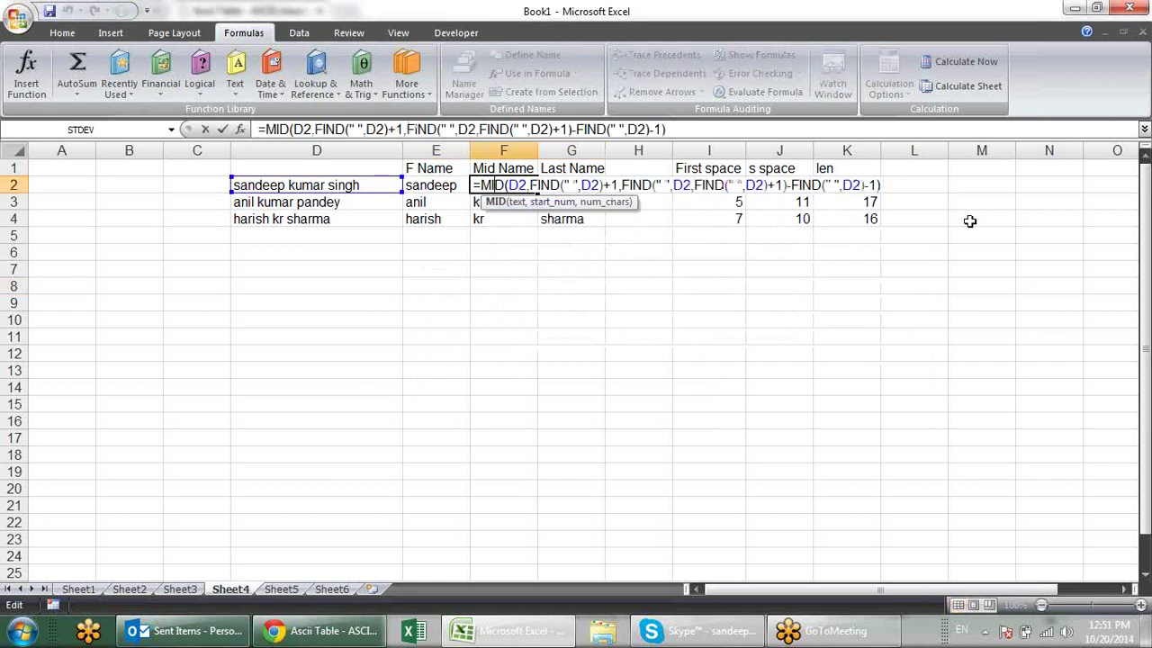
pyautogui.press('Escape')
pyautogui.doubleClick(571, 185)
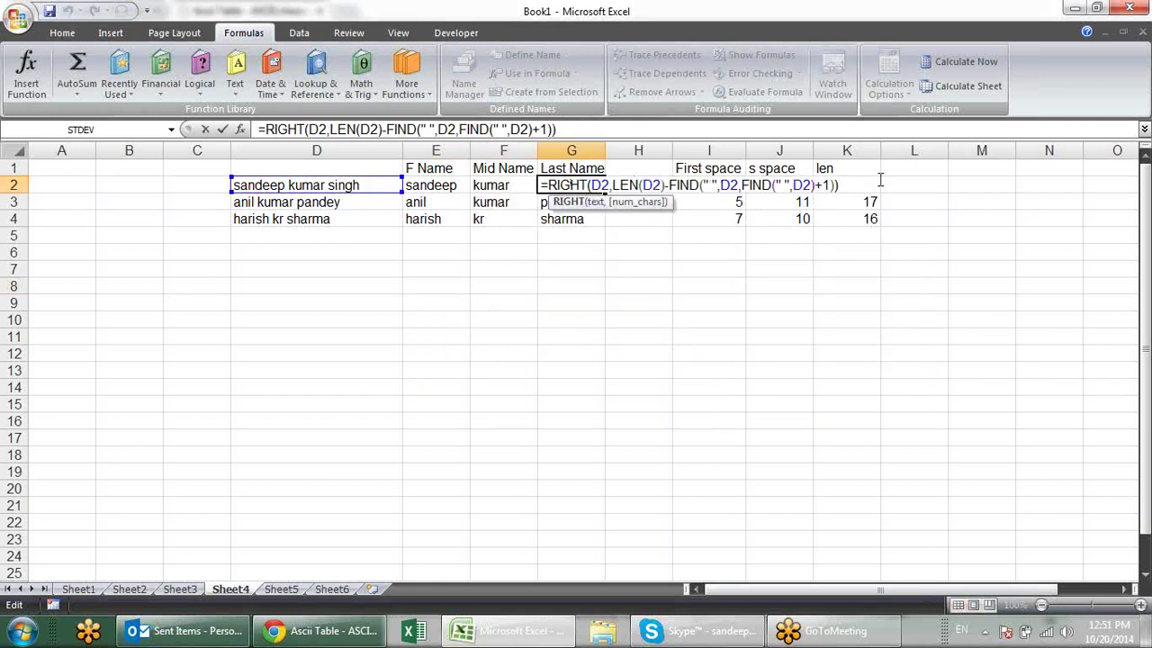
pyautogui.press('Escape')
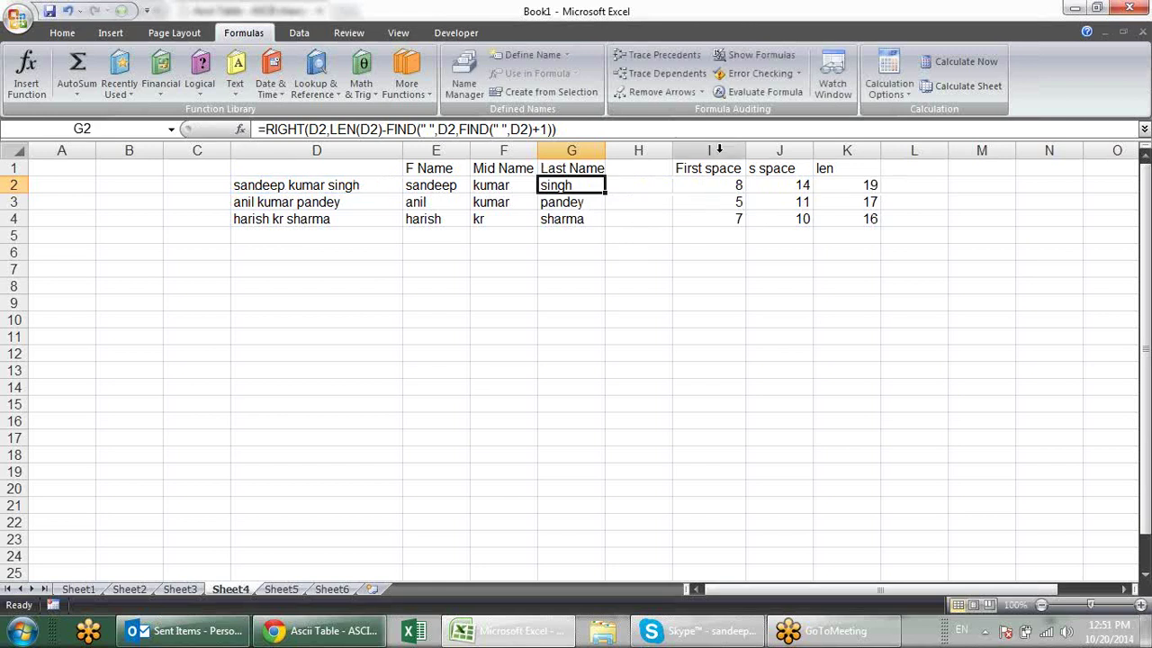
pyautogui.moveTo(719, 149); pyautogui.dragTo(868, 149)
pyautogui.click(918, 251)
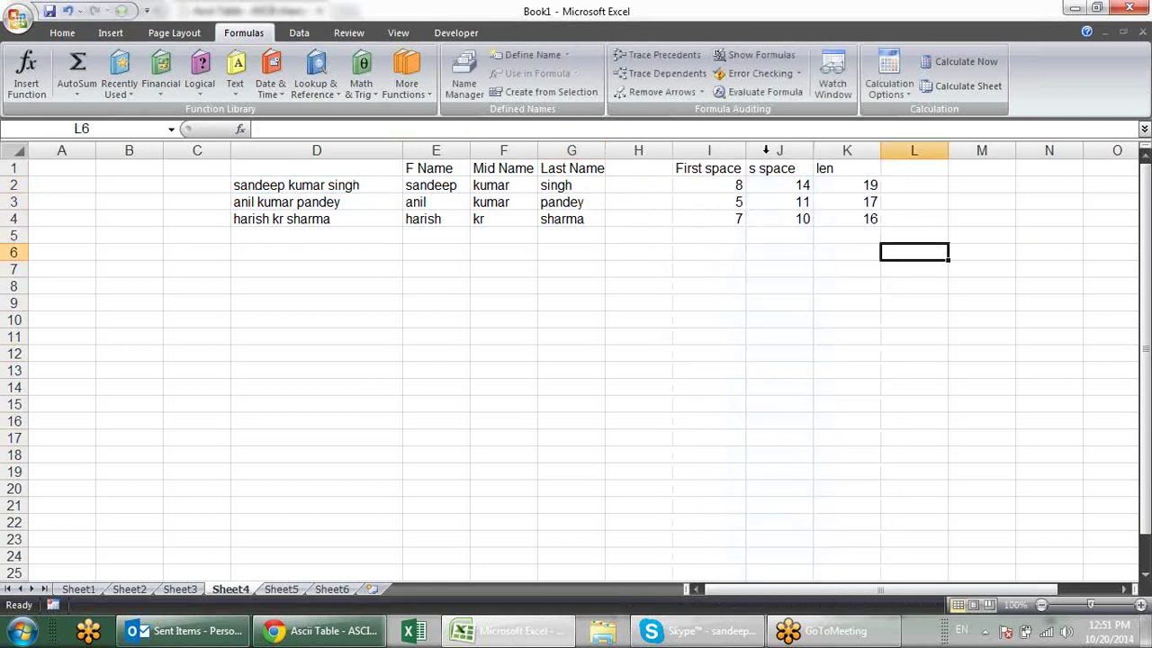
pyautogui.click(649, 274)
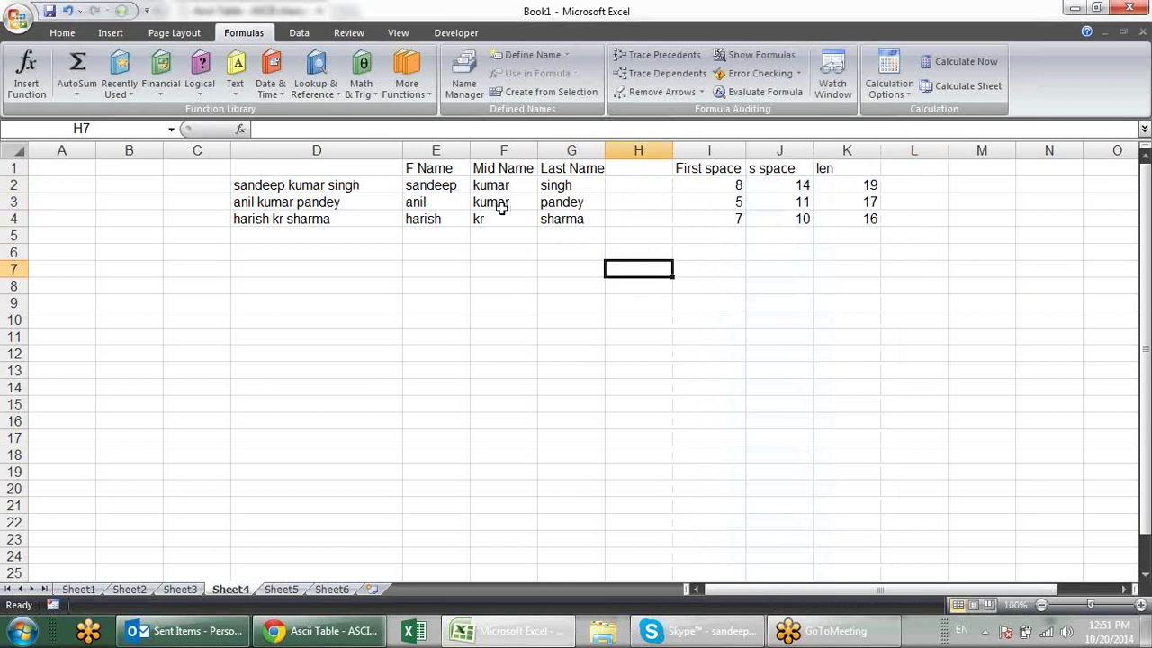
pyautogui.click(457, 186)
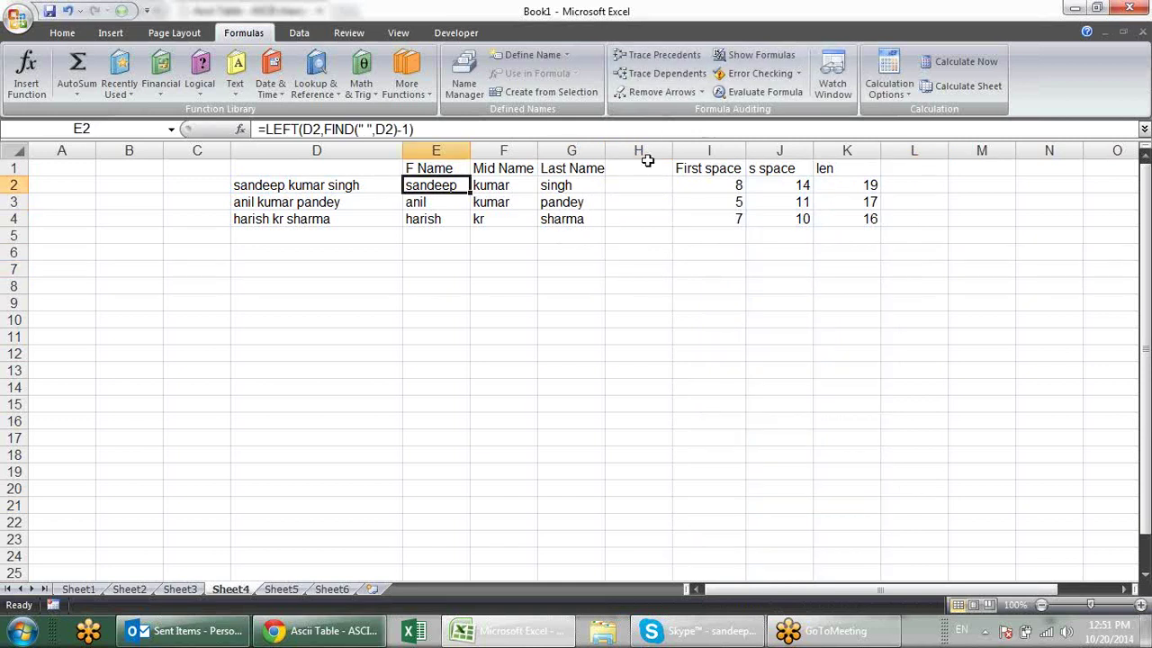
pyautogui.moveTo(673, 150)
pyautogui.mouseDown()
pyautogui.moveTo(838, 157)
pyautogui.moveTo(813, 156)
pyautogui.mouseUp()
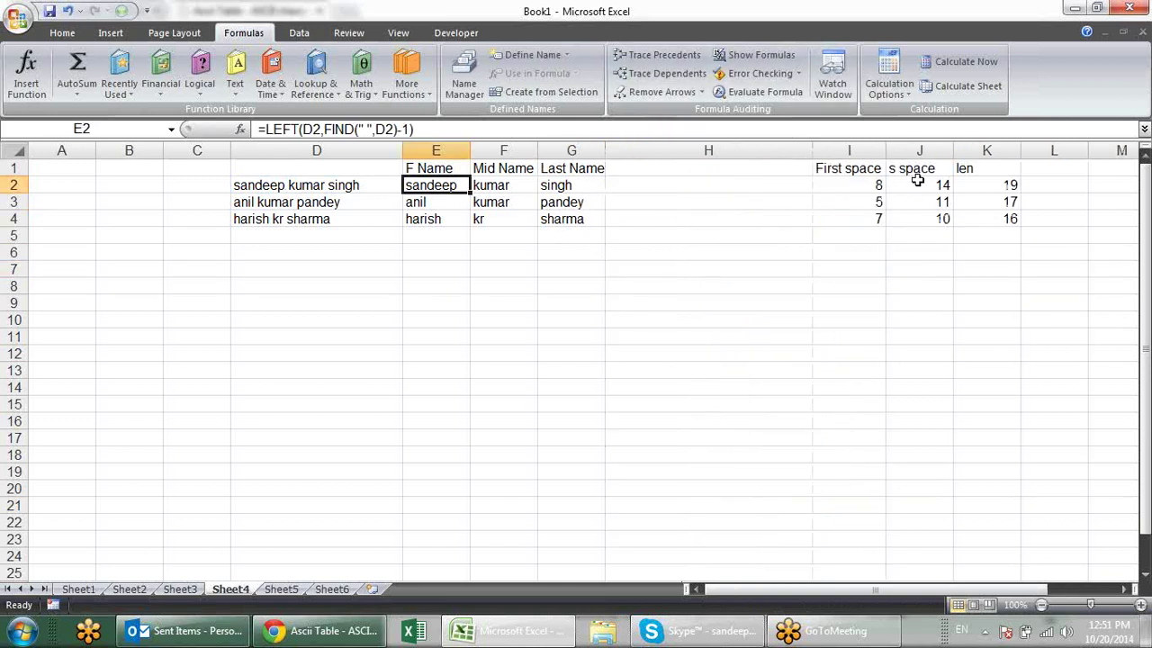
pyautogui.click(895, 185)
pyautogui.doubleClick(432, 182)
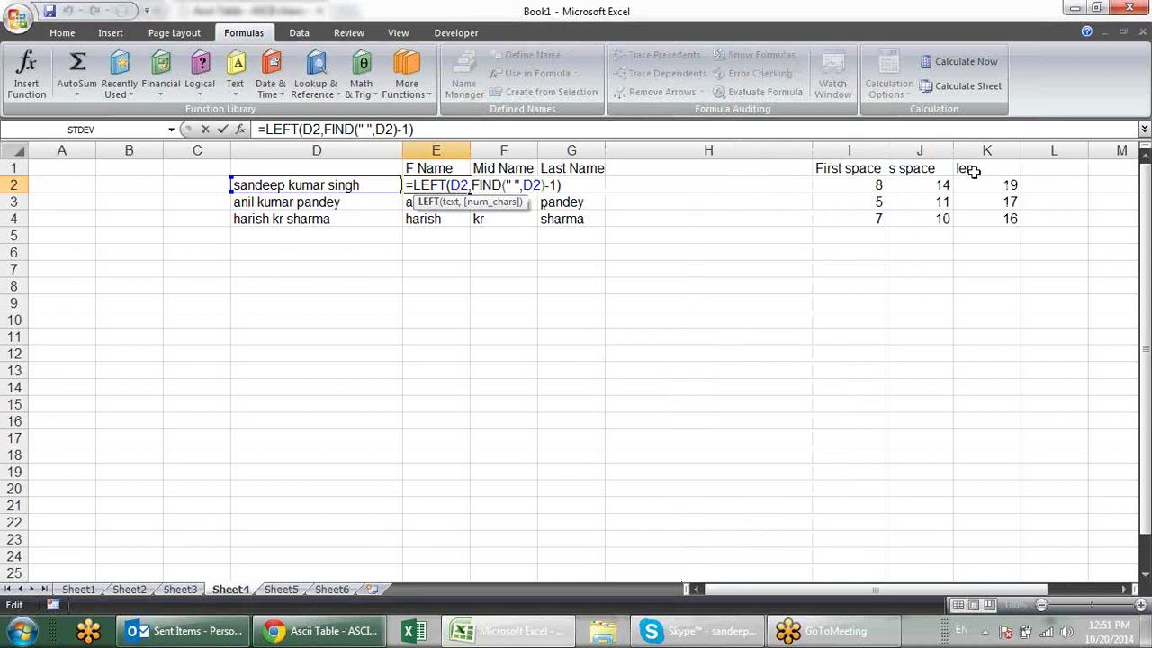
pyautogui.press('Escape')
pyautogui.doubleClick(527, 184)
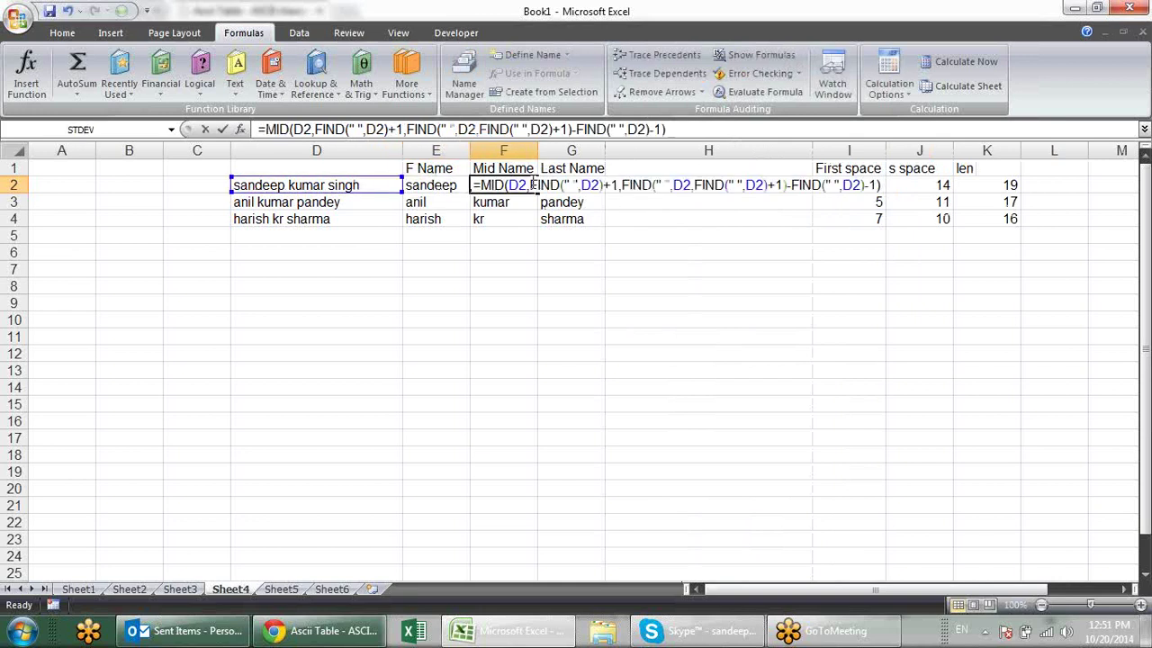
pyautogui.press('Escape')
pyautogui.doubleClick(549, 187)
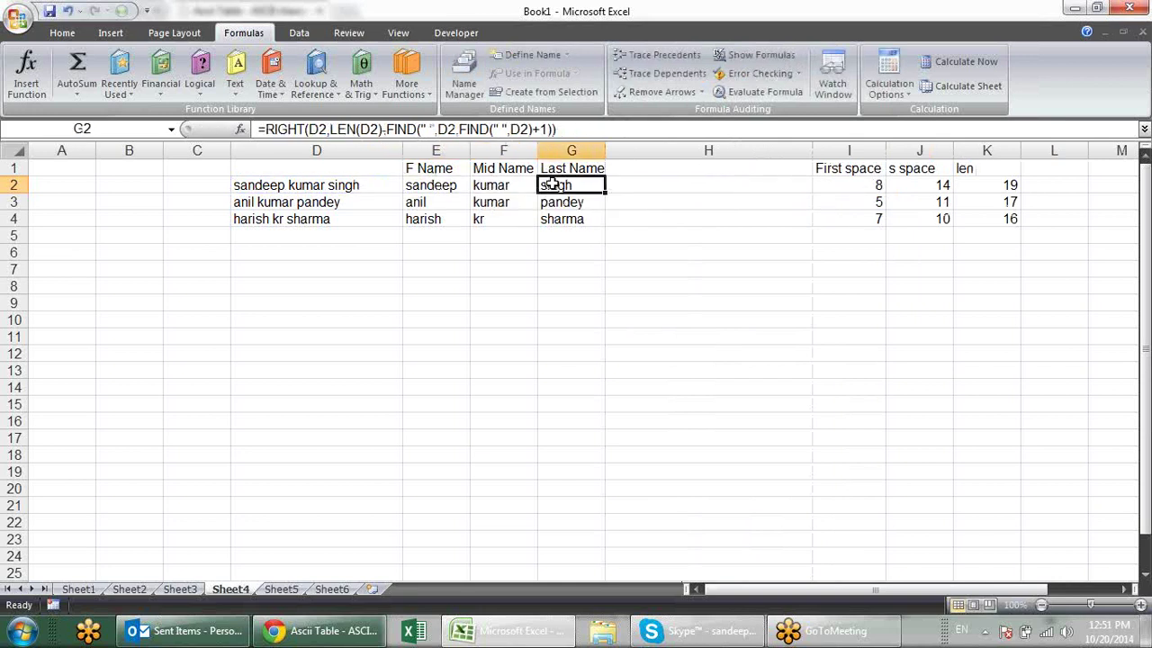
pyautogui.press('Escape')
pyautogui.click(589, 219)
pyautogui.click(546, 203)
pyautogui.click(556, 186)
pyautogui.click(440, 169)
pyautogui.click(444, 184)
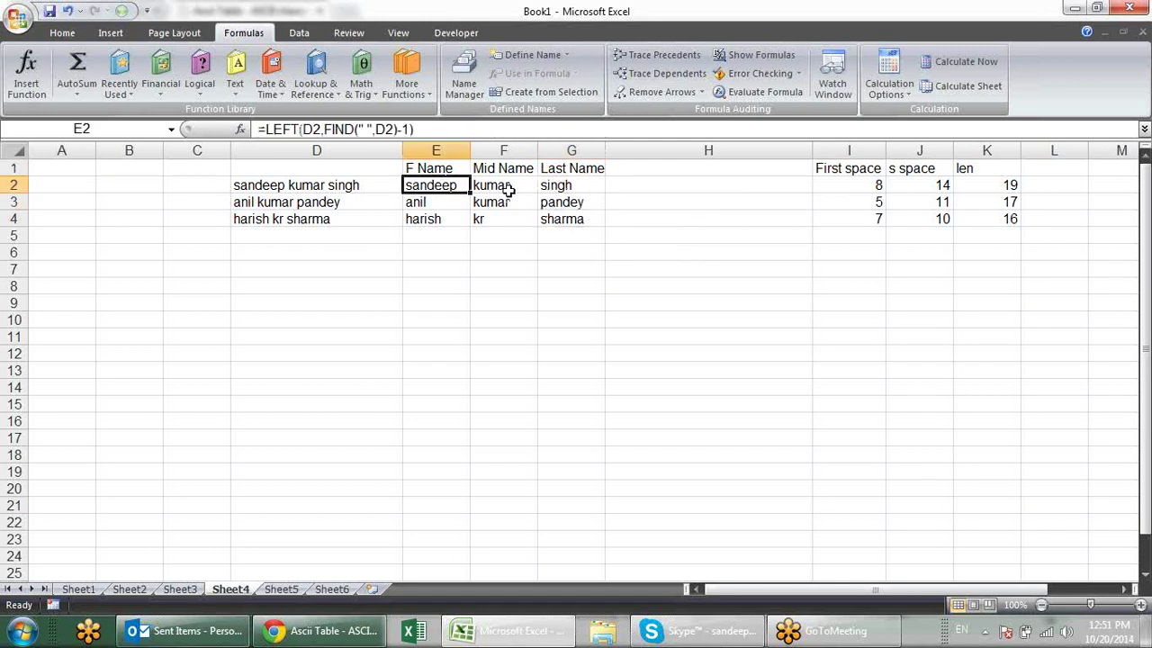
pyautogui.click(506, 189)
pyautogui.click(551, 183)
pyautogui.click(550, 201)
pyautogui.click(550, 218)
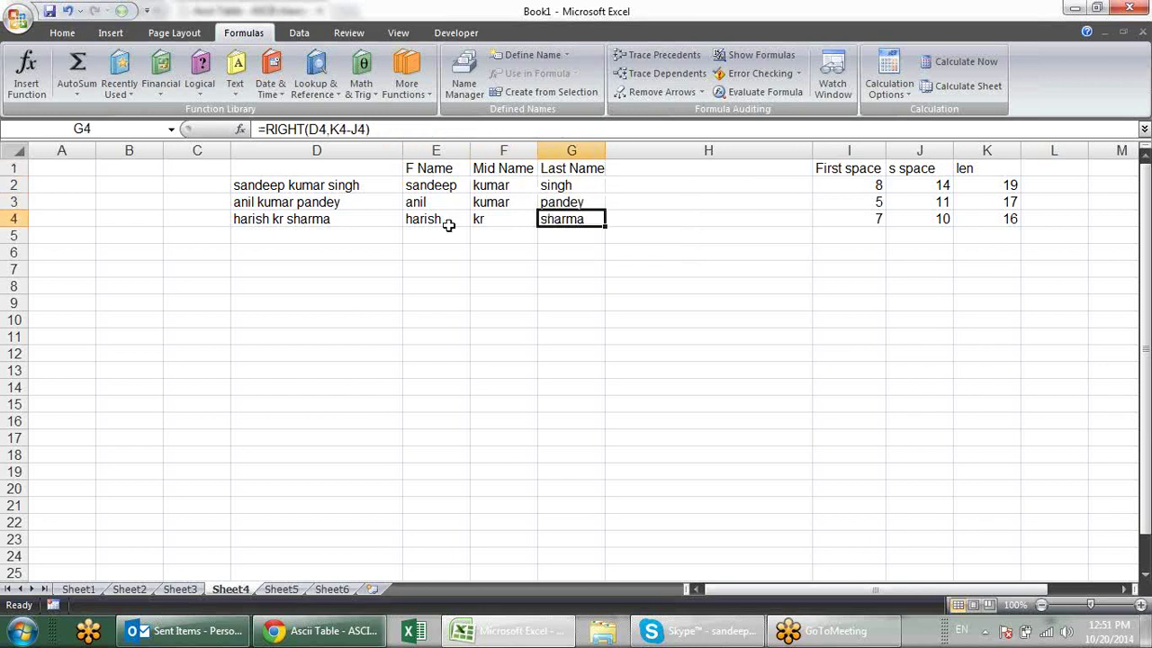
pyautogui.click(413, 223)
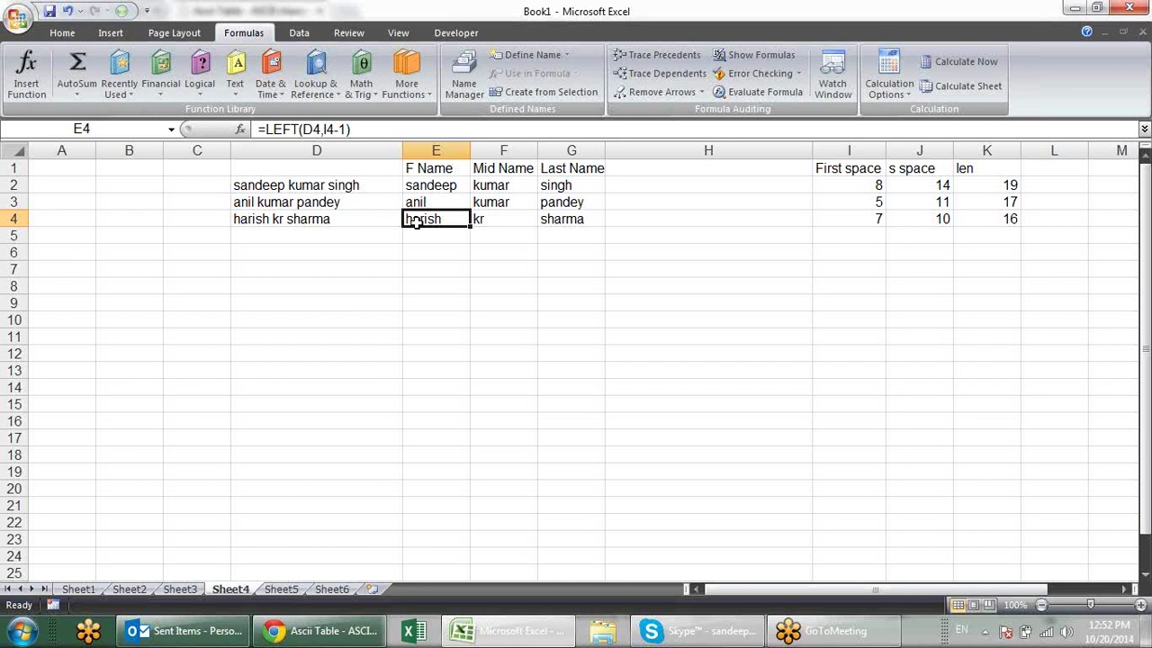
pyautogui.doubleClick(419, 185)
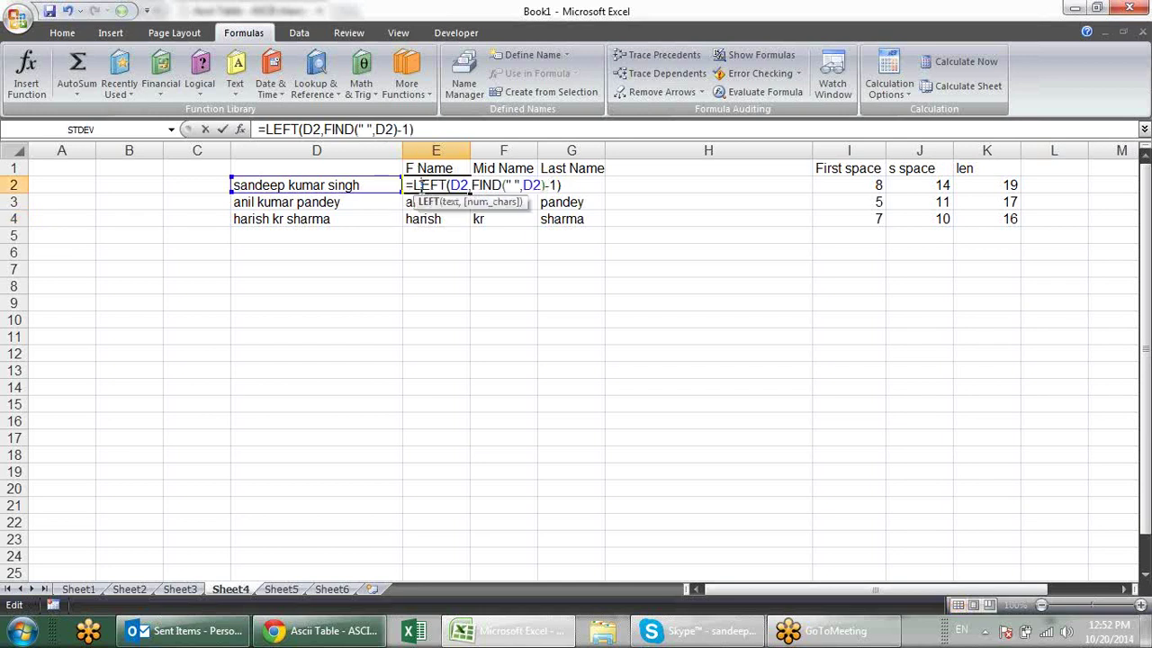
pyautogui.click(504, 204)
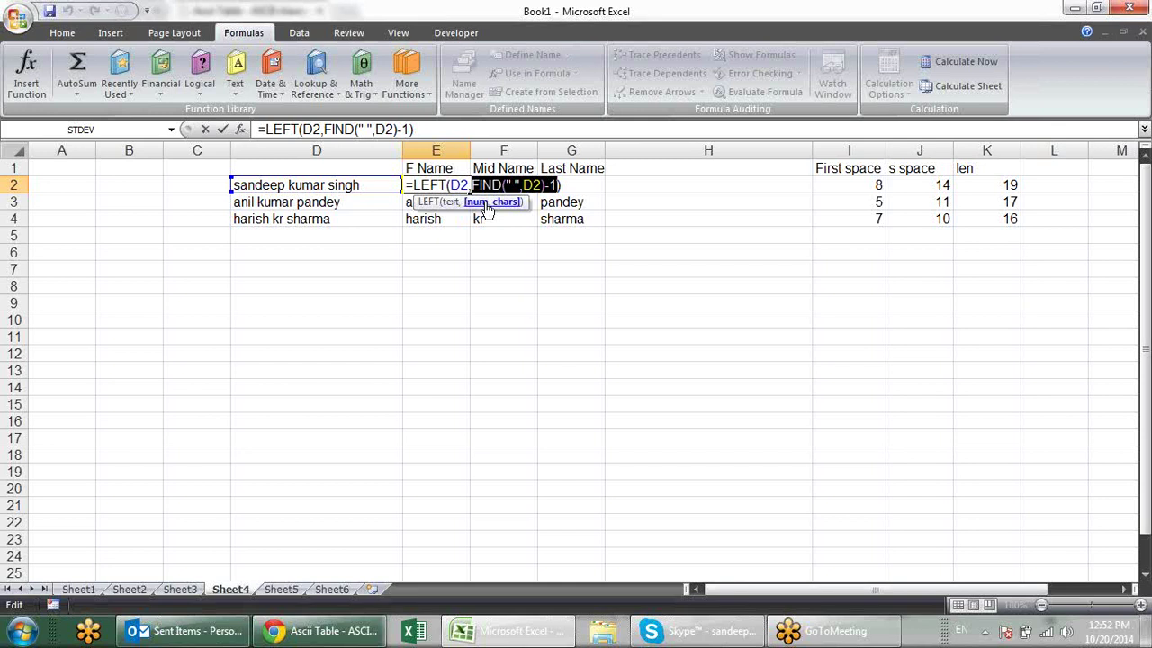
pyautogui.press('Escape')
pyautogui.click(502, 187)
pyautogui.press('Down')
pyautogui.press('Down')
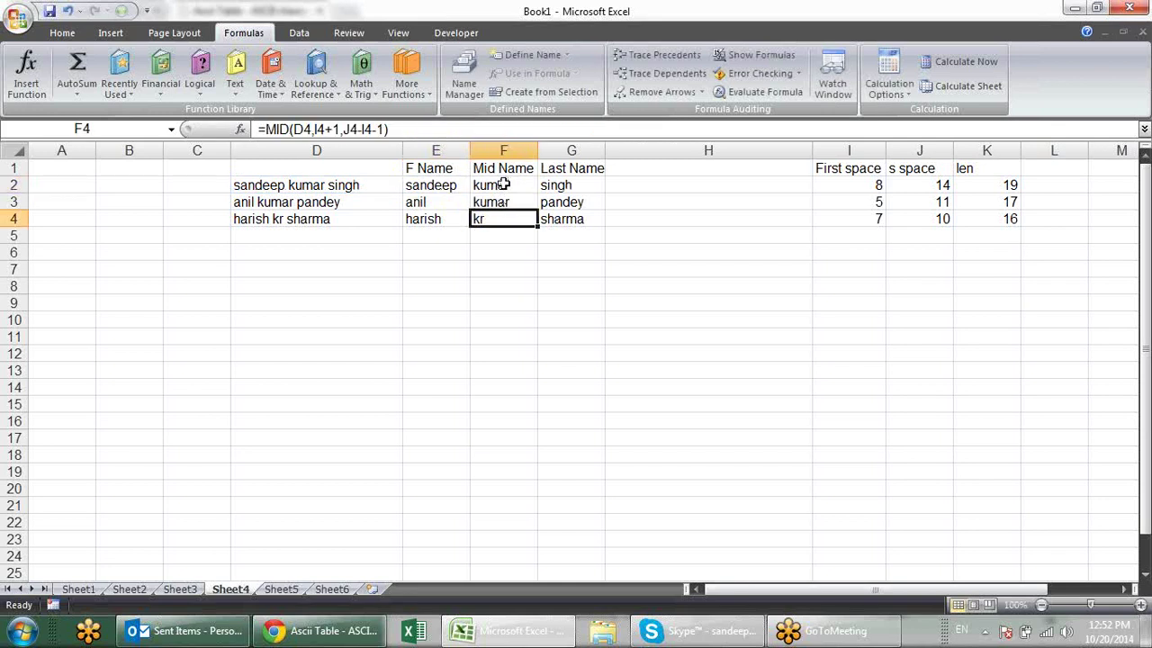
pyautogui.doubleClick(505, 184)
pyautogui.click(497, 202)
pyautogui.click(546, 203)
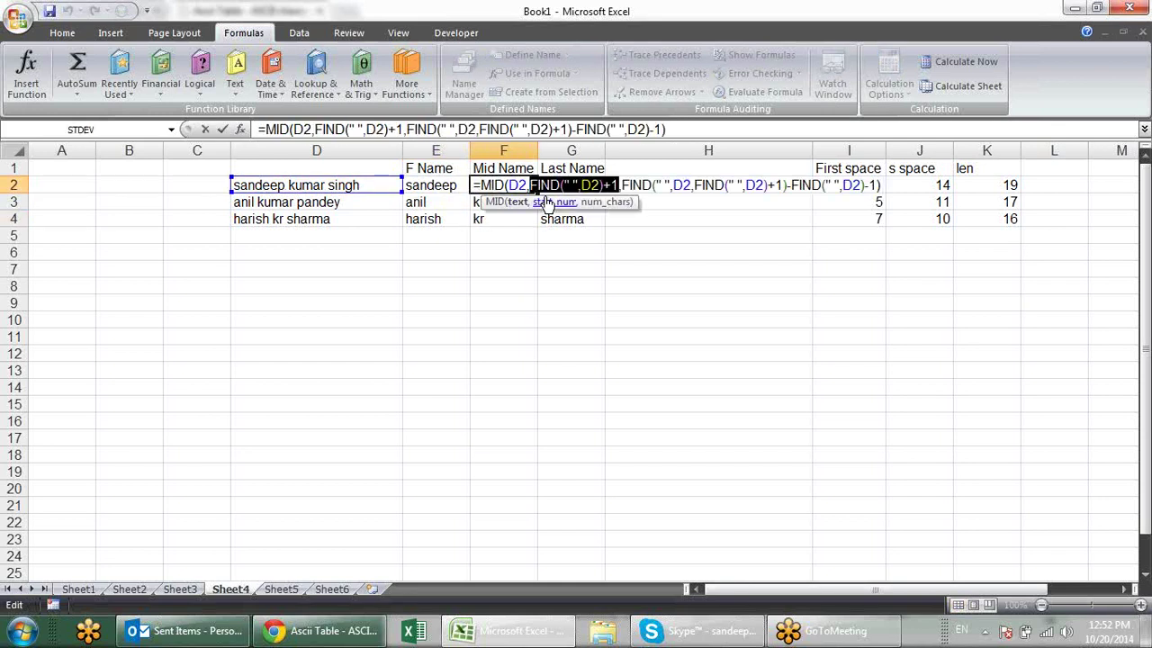
pyautogui.click(602, 203)
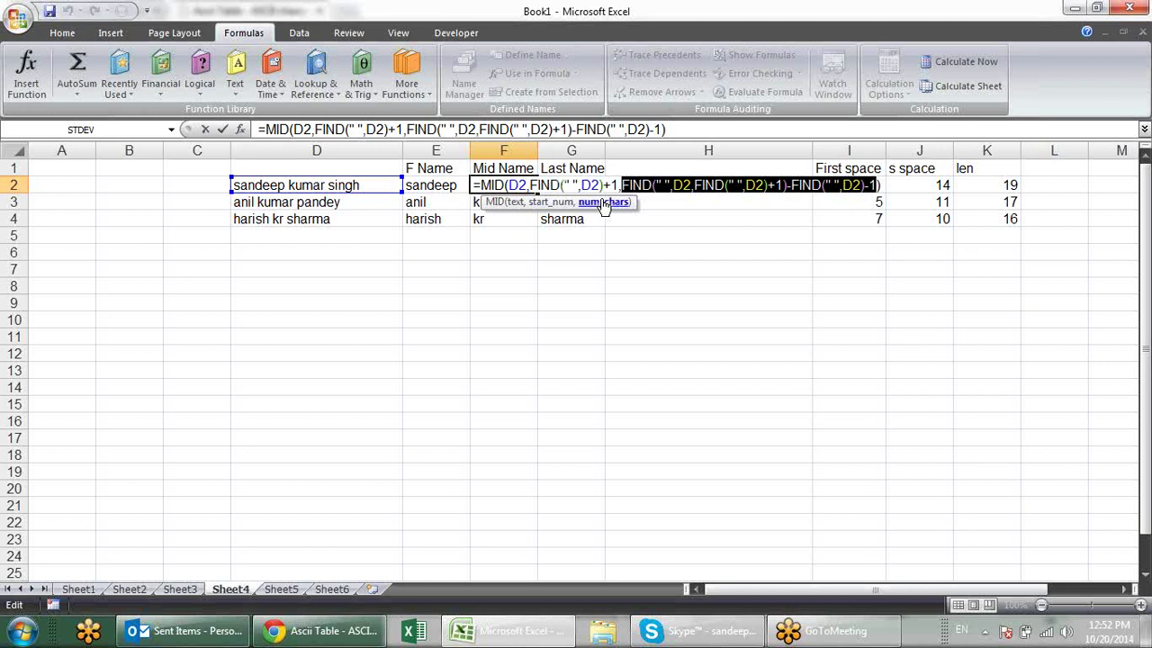
pyautogui.press('Escape')
pyautogui.press('Right')
pyautogui.press('F2')
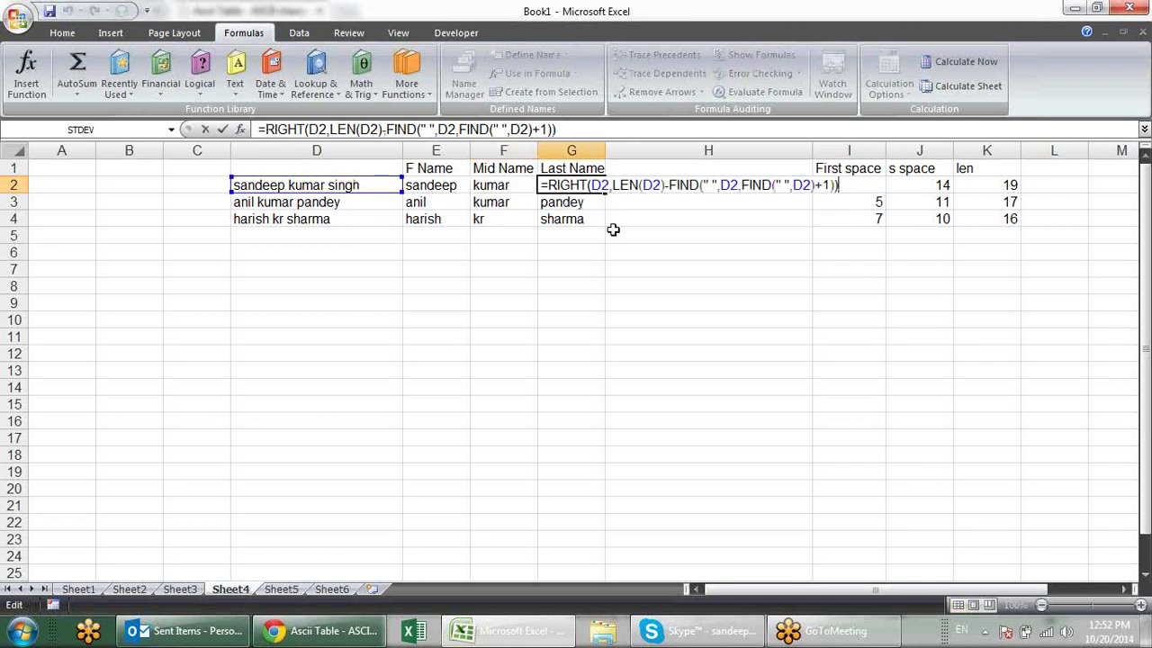
pyautogui.click(594, 185)
pyautogui.click(595, 202)
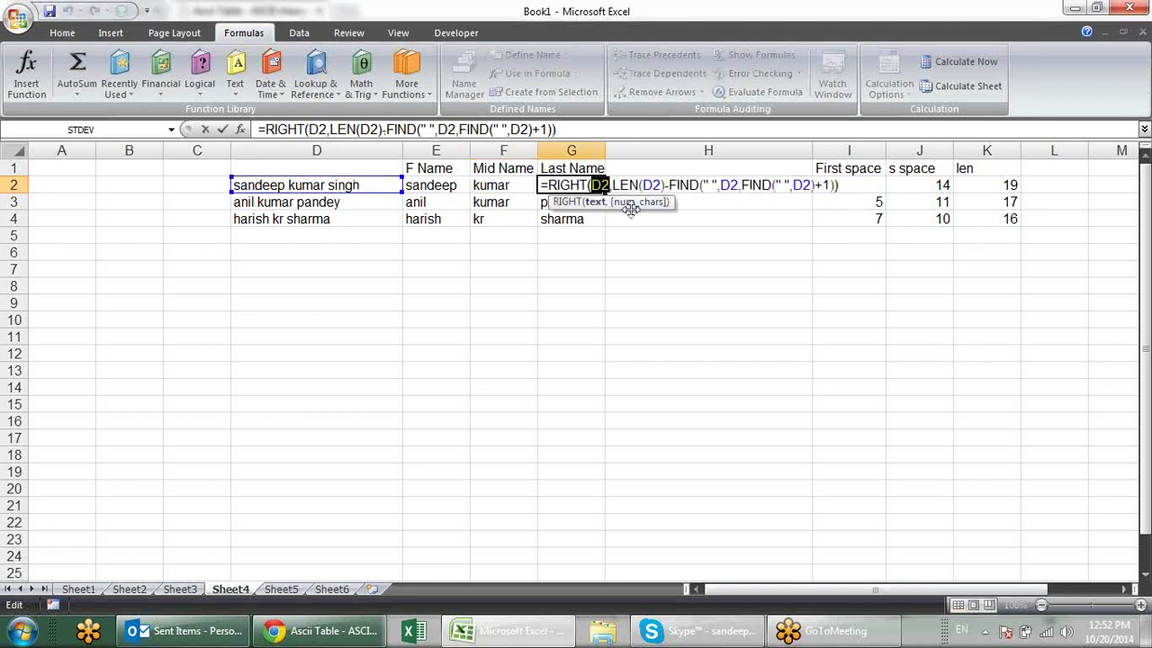
pyautogui.click(636, 202)
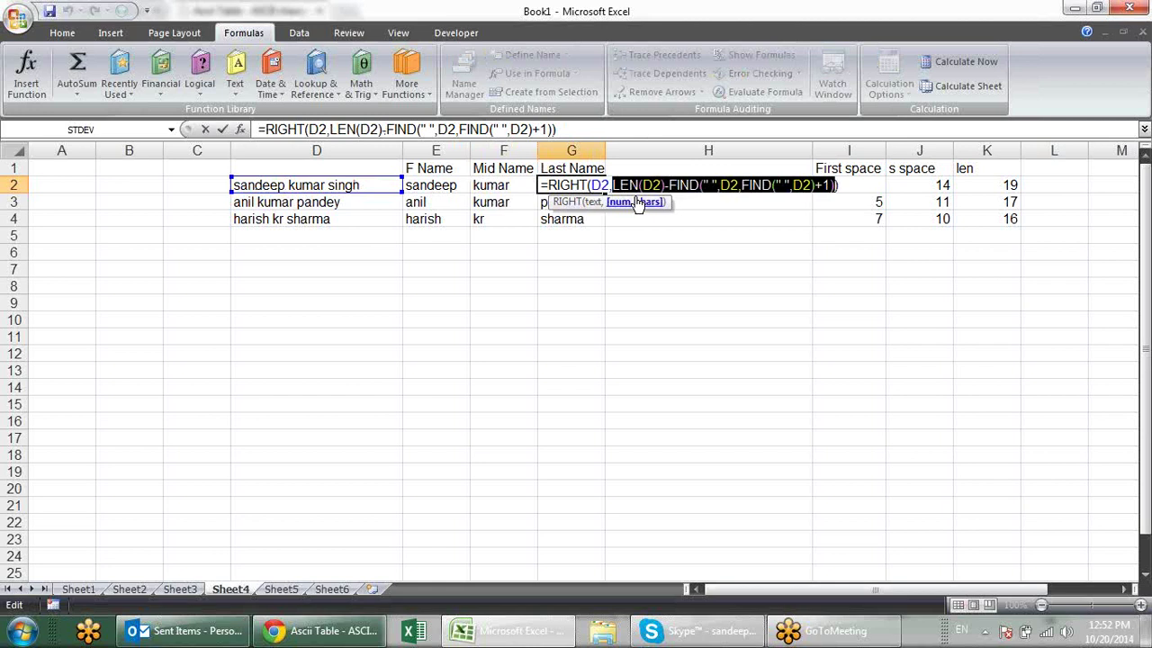
pyautogui.press('Escape')
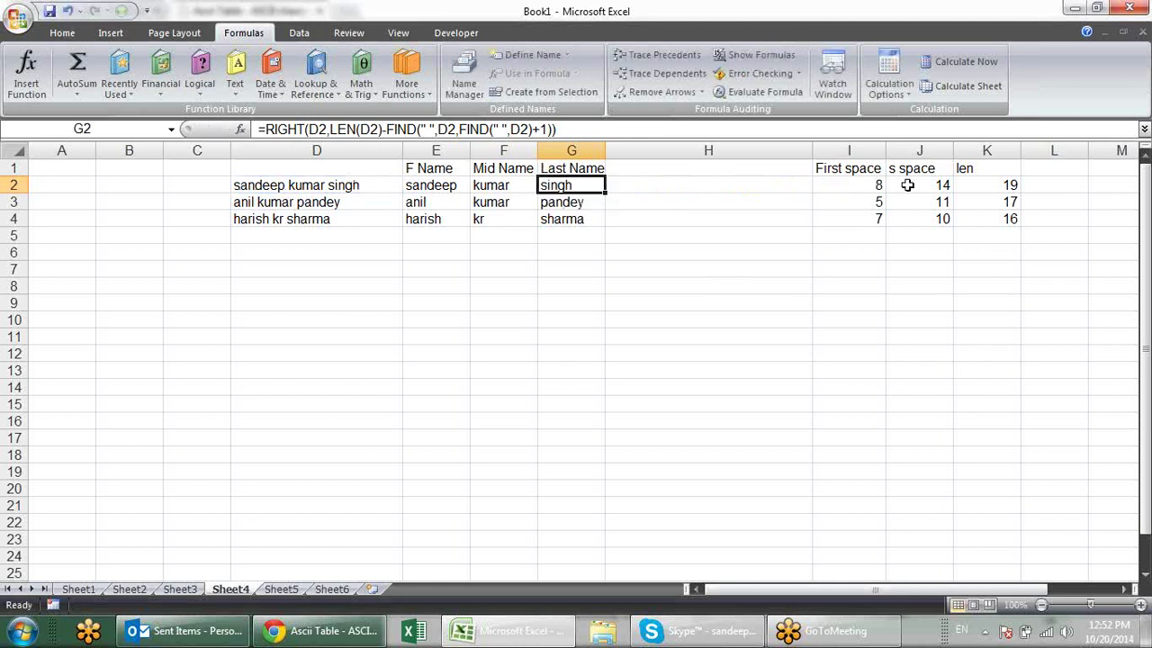
pyautogui.click(907, 184)
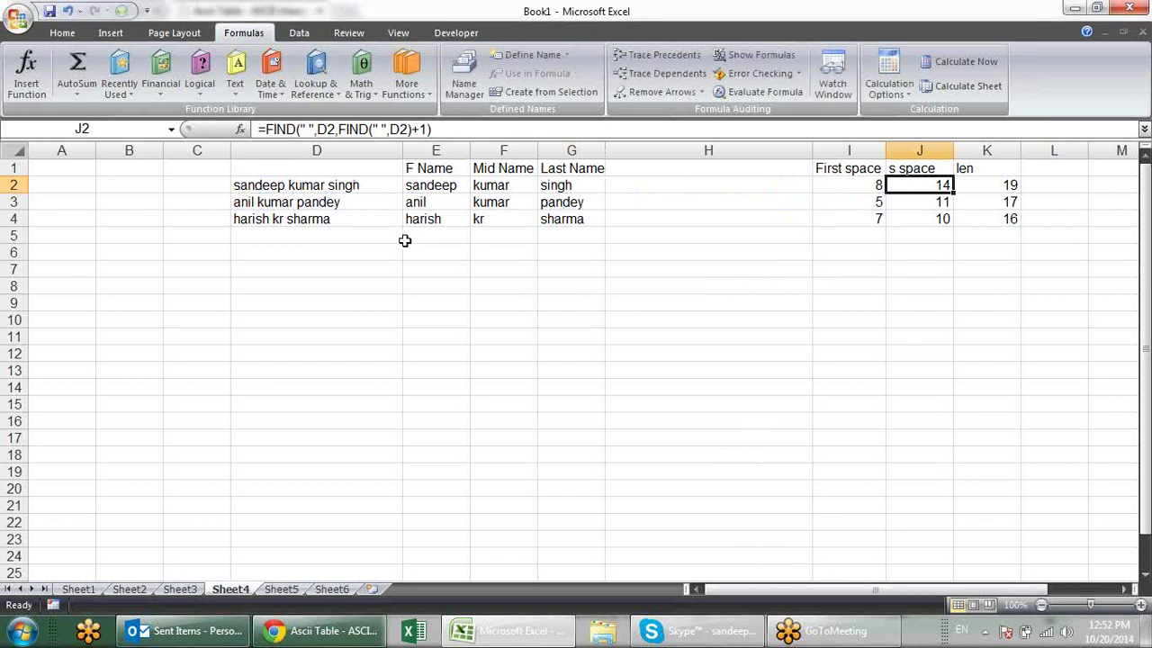
# Step: Select the E4:G4 name formulas, then enter a new two-word full name in D5
pyautogui.moveTo(426, 218)
pyautogui.mouseDown()
pyautogui.moveTo(587, 216)
pyautogui.moveTo(612, 395)
pyautogui.mouseUp()
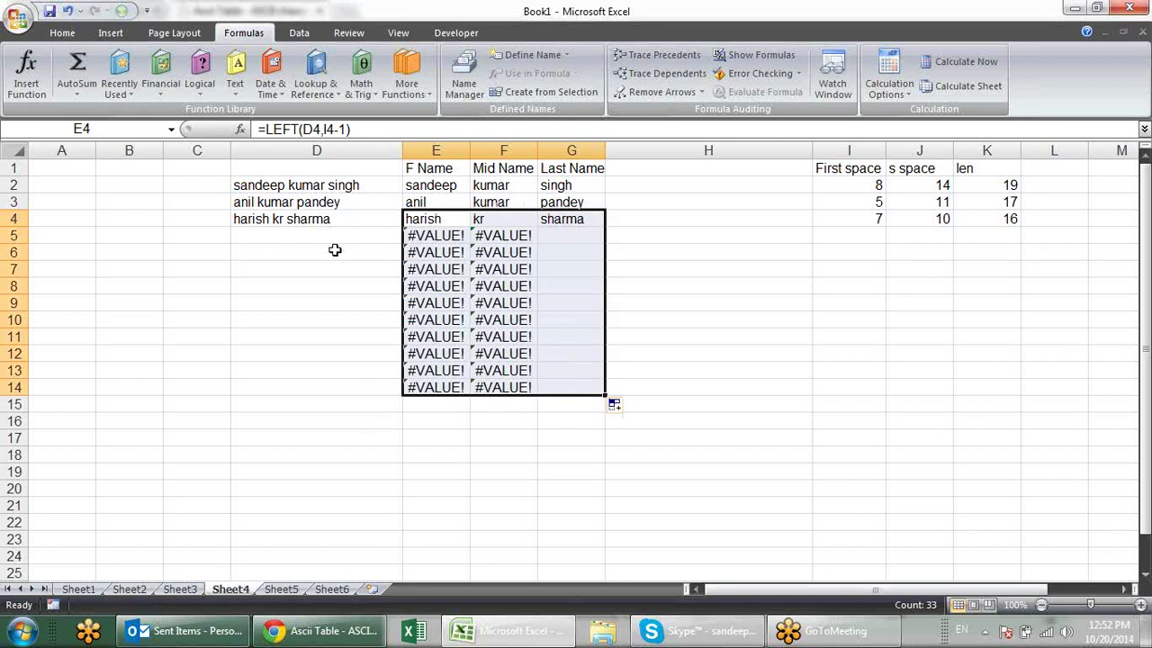
pyautogui.click(309, 233)
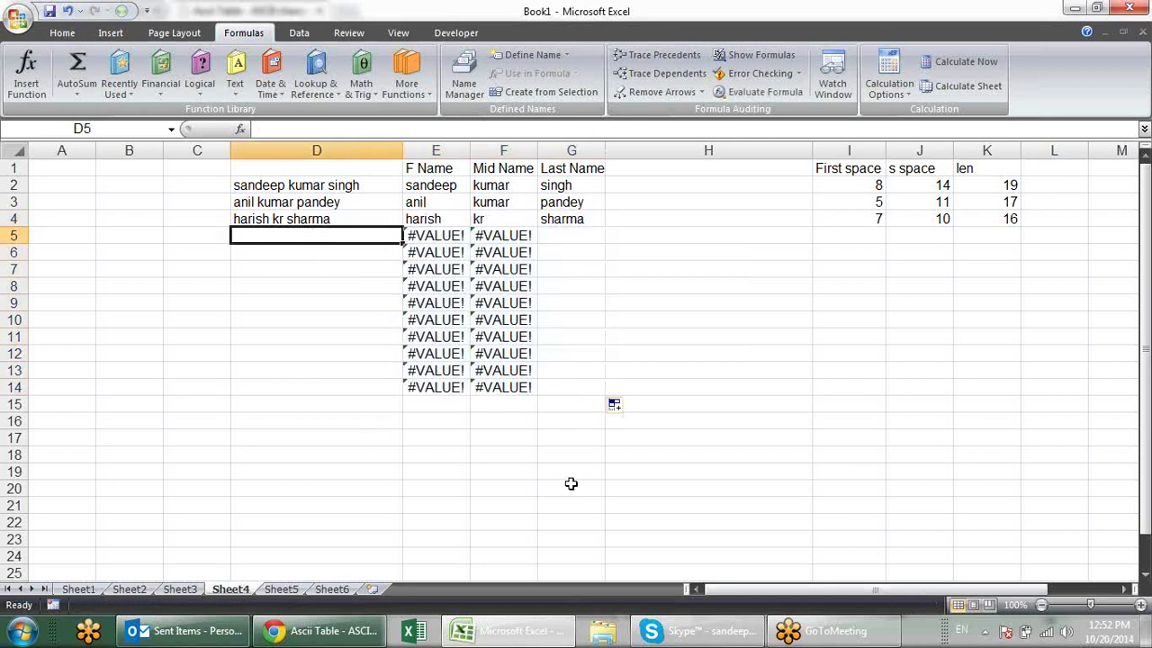
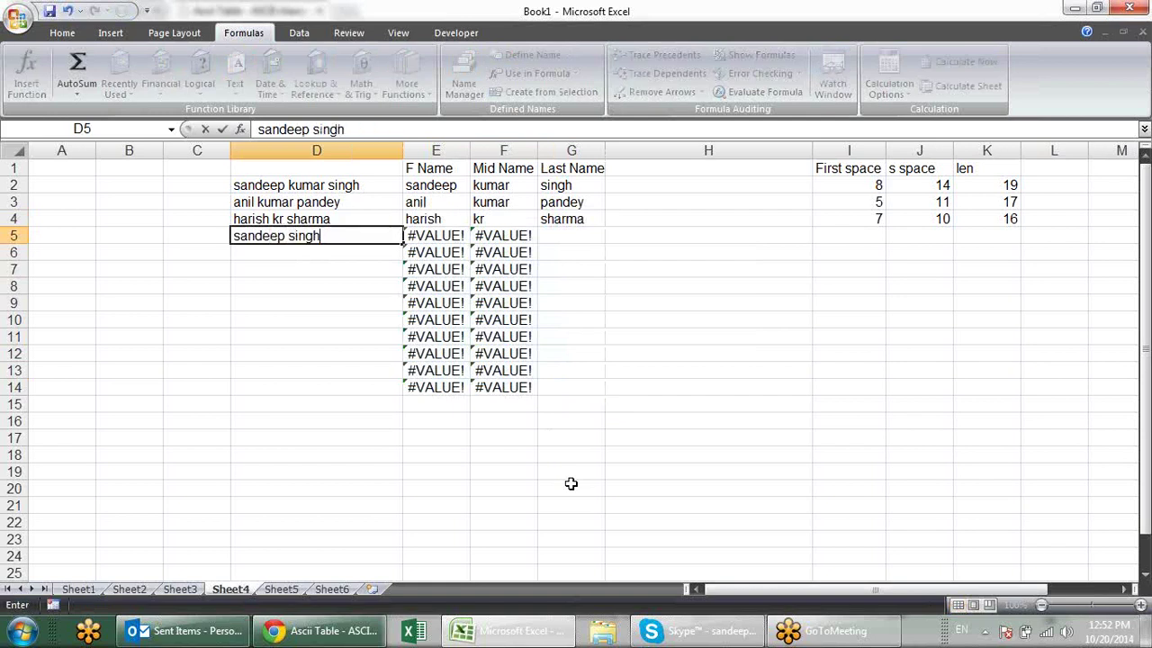
pyautogui.press('Return')
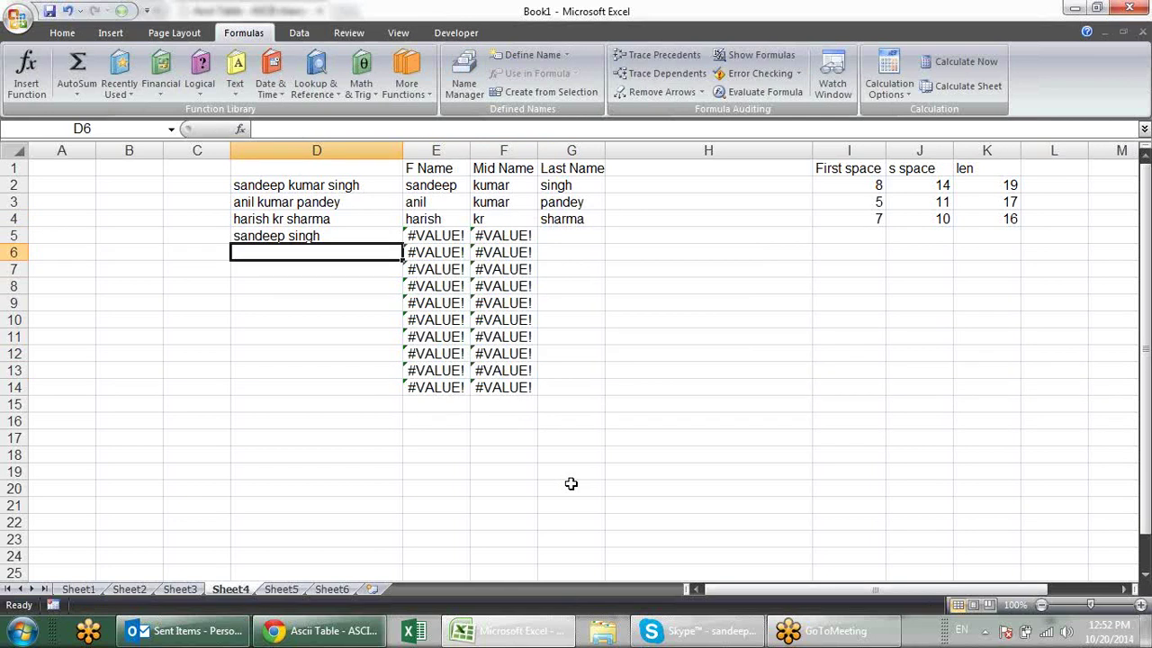
# Step: Move to E5 and wrap its LEFT first-name formula in IFERROR
pyautogui.press('Right')
pyautogui.press('Up')
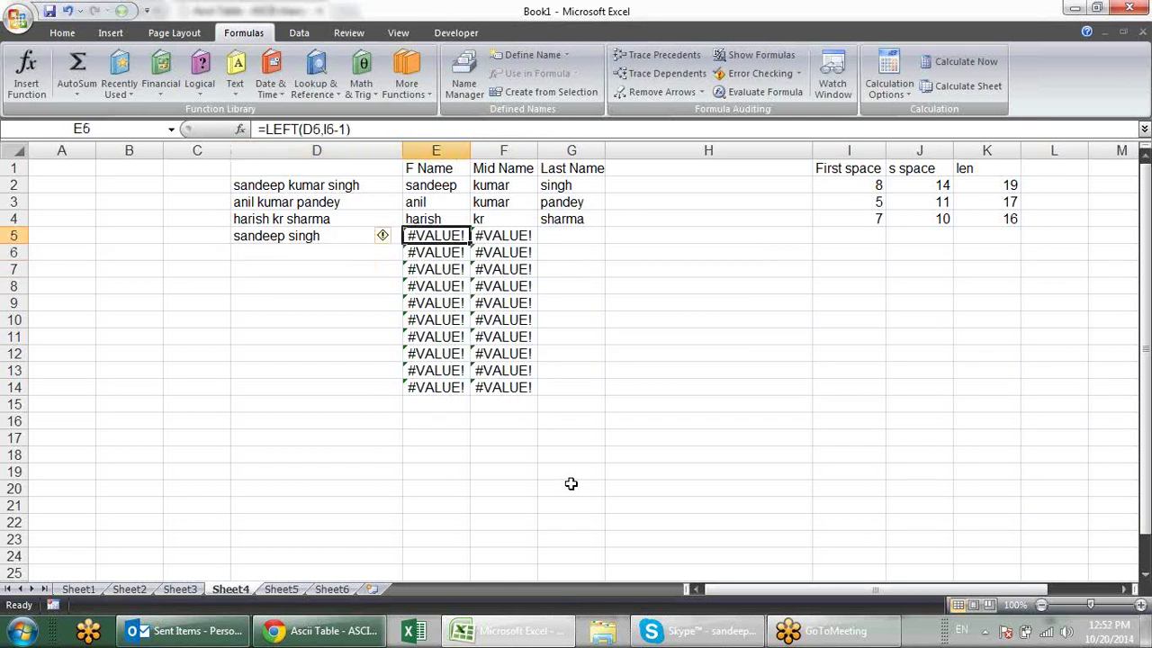
pyautogui.press('Down')
pyautogui.press('Down')
pyautogui.press('Up')
pyautogui.press('Up')
pyautogui.press('Down')
pyautogui.press('Up')
pyautogui.press('F2')
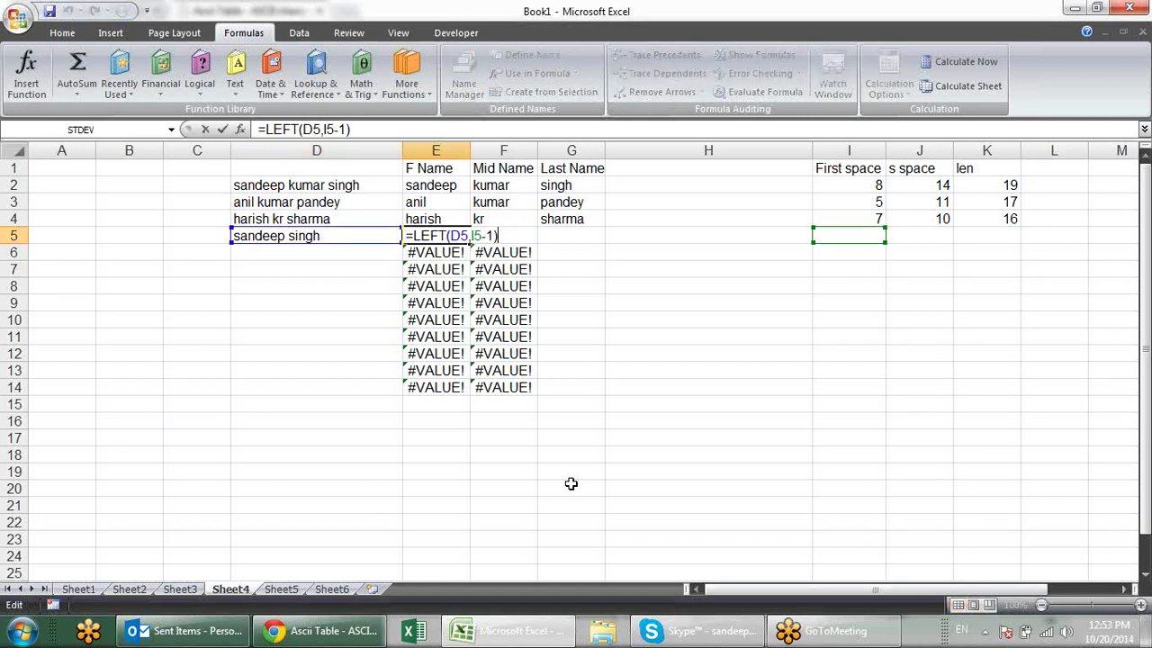
pyautogui.click(411, 236)
pyautogui.write('if')
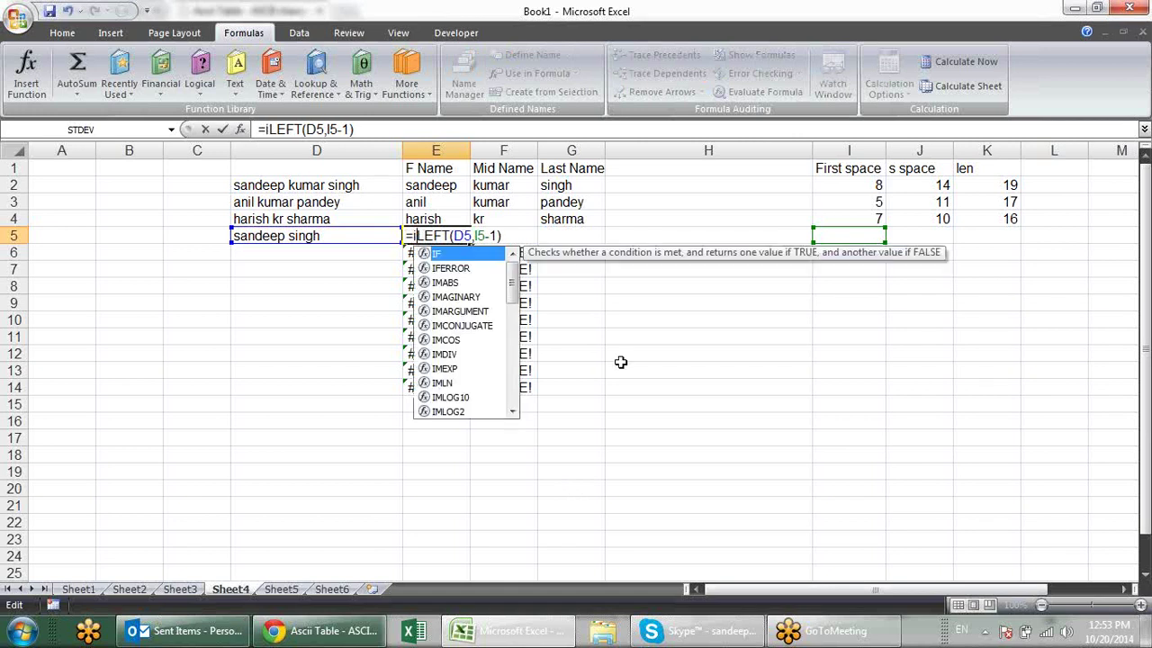
pyautogui.press('Down')
pyautogui.press('Tab')
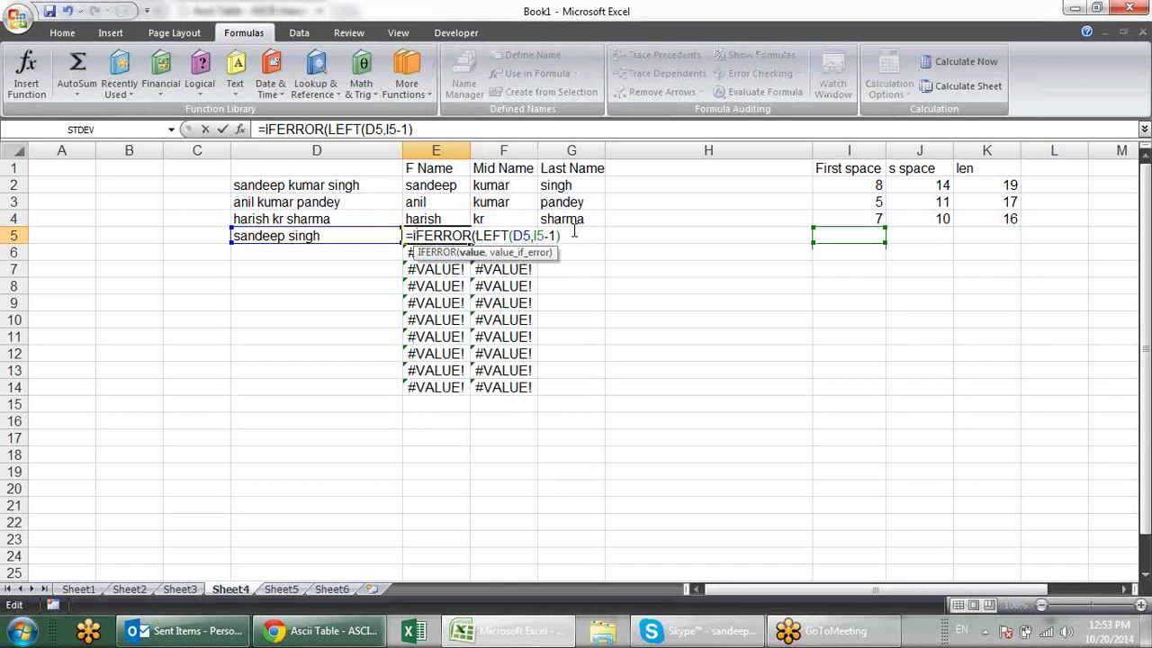
# Step: Add the fallback LEFT(D5,FIND(" ",D5)-1) and enter the formula, accepting Excel's correction
pyautogui.write(',')
pyautogui.write('le')
pyautogui.press('Tab')
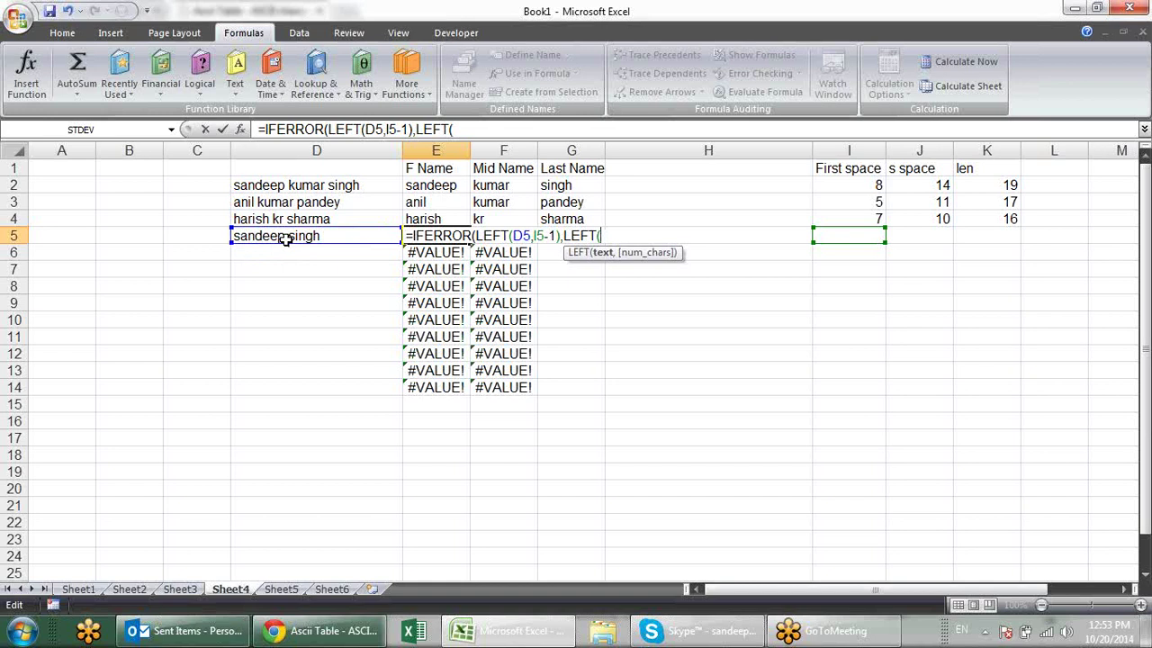
pyautogui.click(285, 239)
pyautogui.write(',')
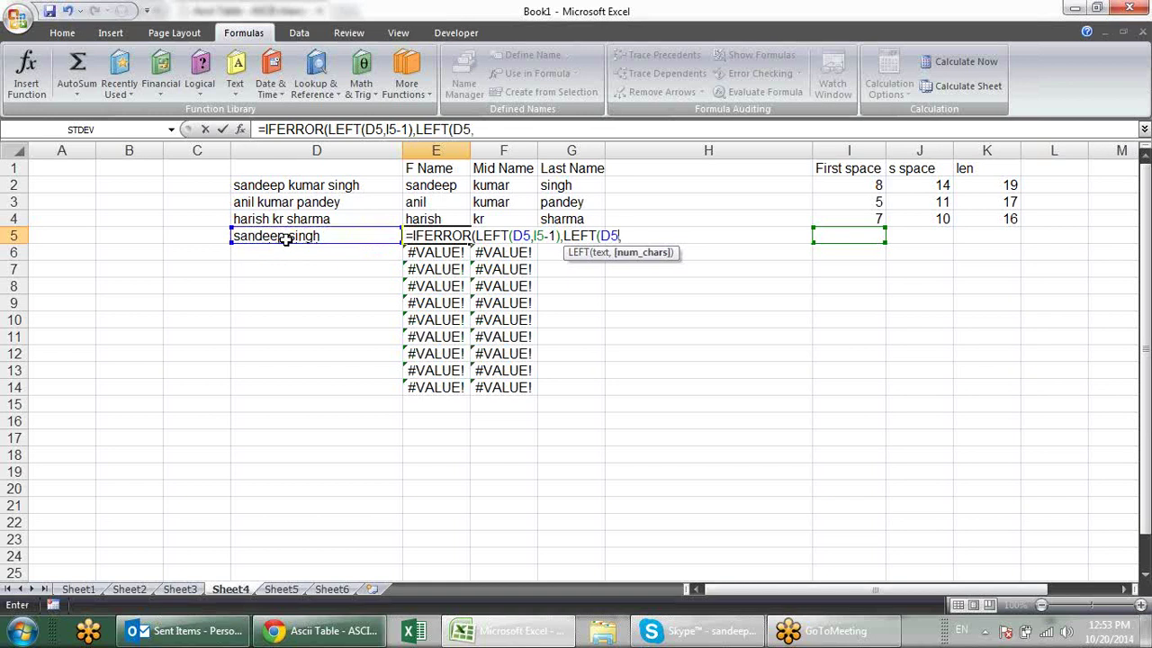
pyautogui.write('find')
pyautogui.press('Tab')
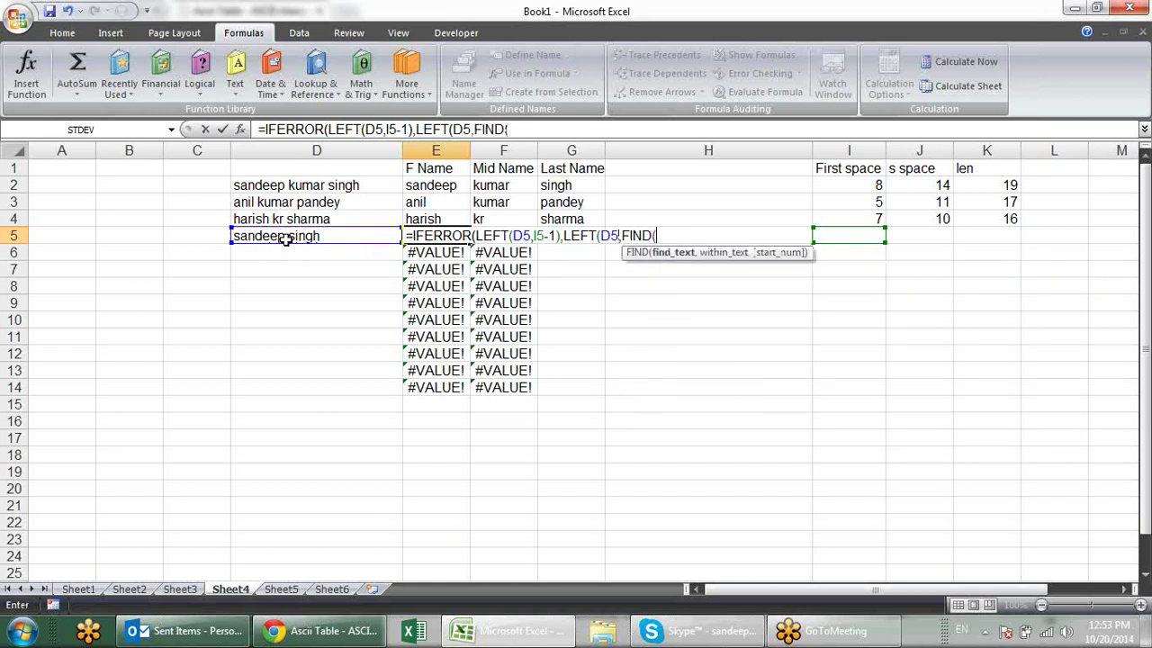
pyautogui.write(',')
pyautogui.click(261, 235)
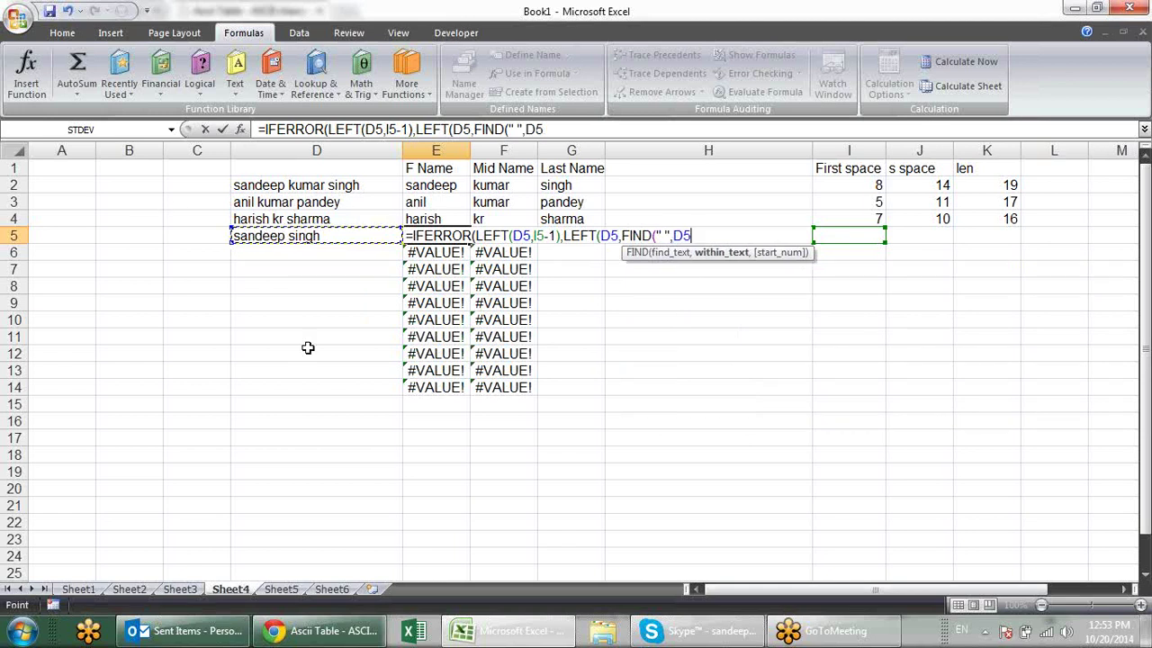
pyautogui.write(')-')
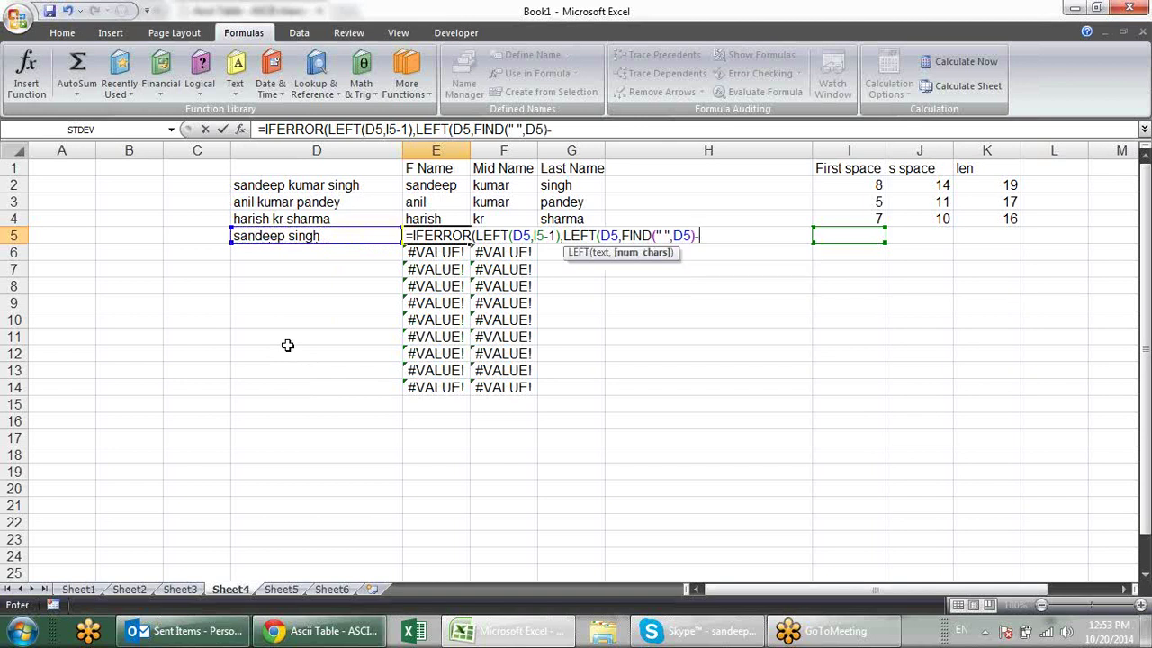
pyautogui.write('1)')
pyautogui.press('Return')
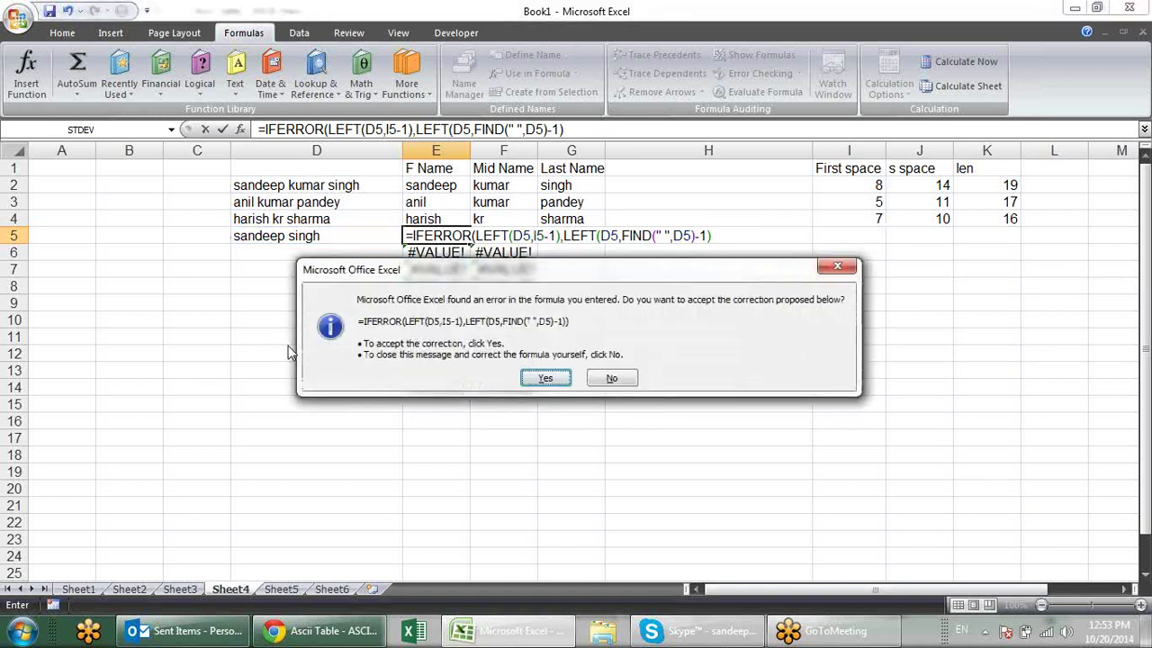
pyautogui.press('Return')
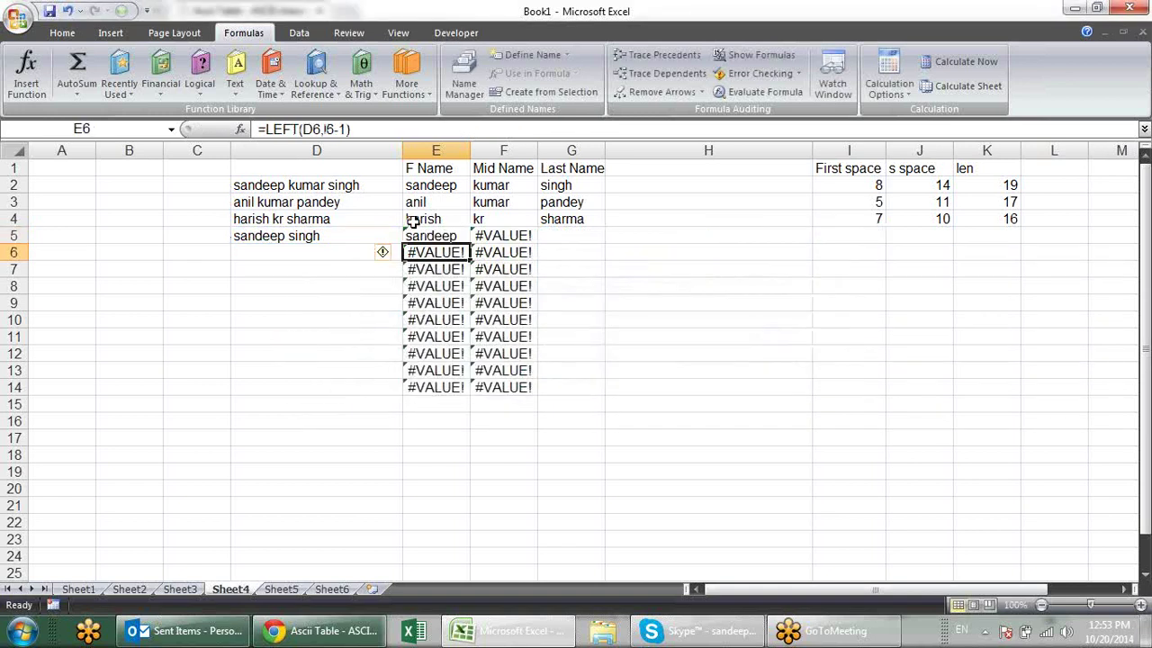
# Step: Copy E5's IFERROR formula down through E14
pyautogui.click(426, 234)
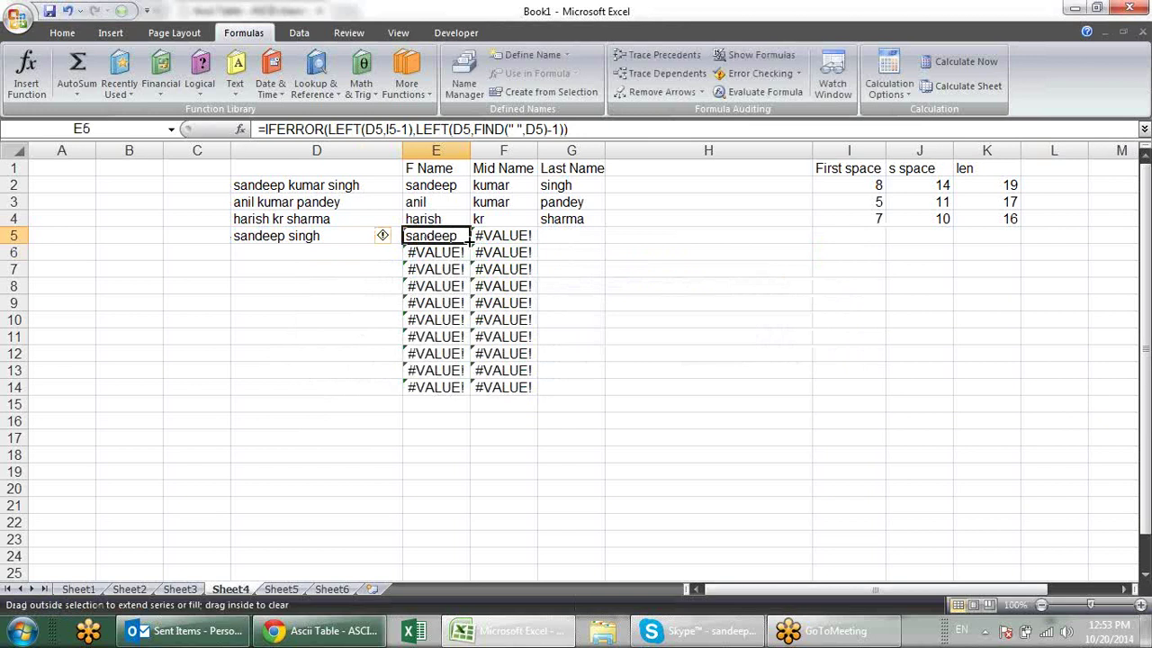
pyautogui.doubleClick(469, 243)
pyautogui.click(614, 281)
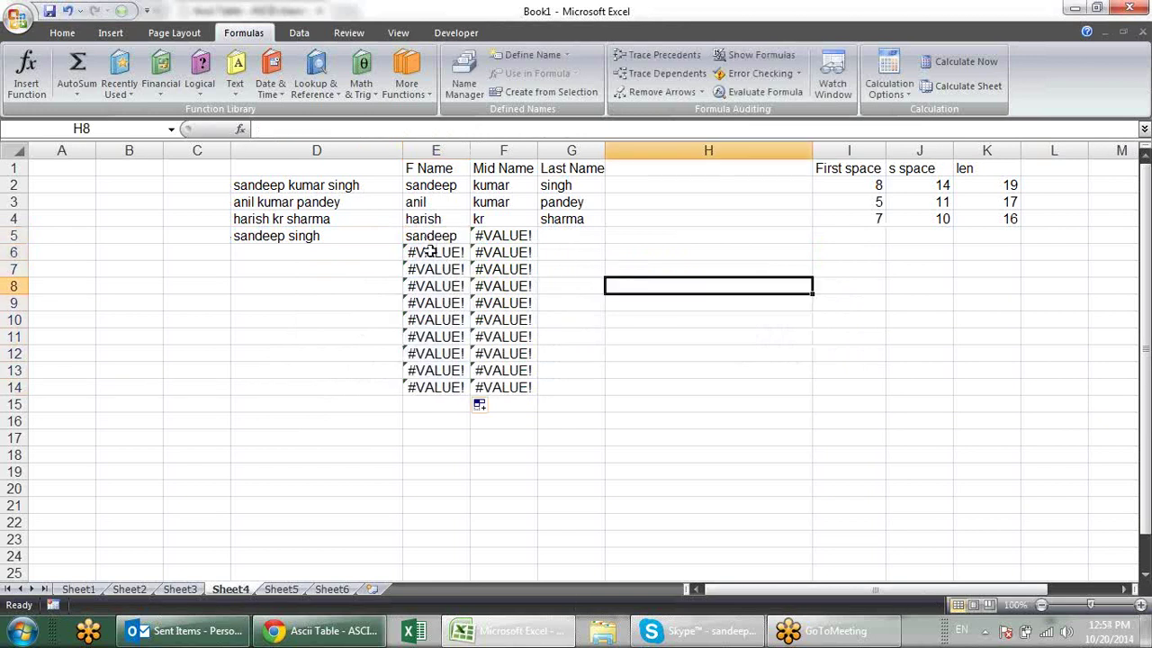
# Step: Wrap F5's MID formula in IFERROR with an empty-string fallback and fill it down to F14
pyautogui.click(510, 232)
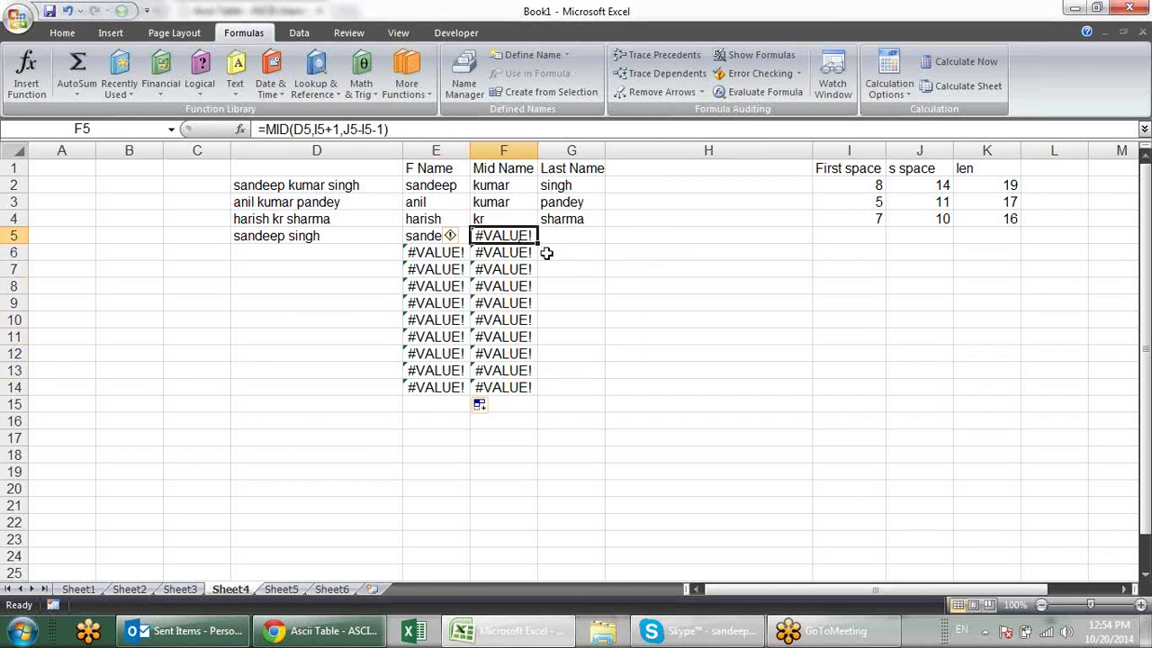
pyautogui.press('F2')
pyautogui.click(477, 236)
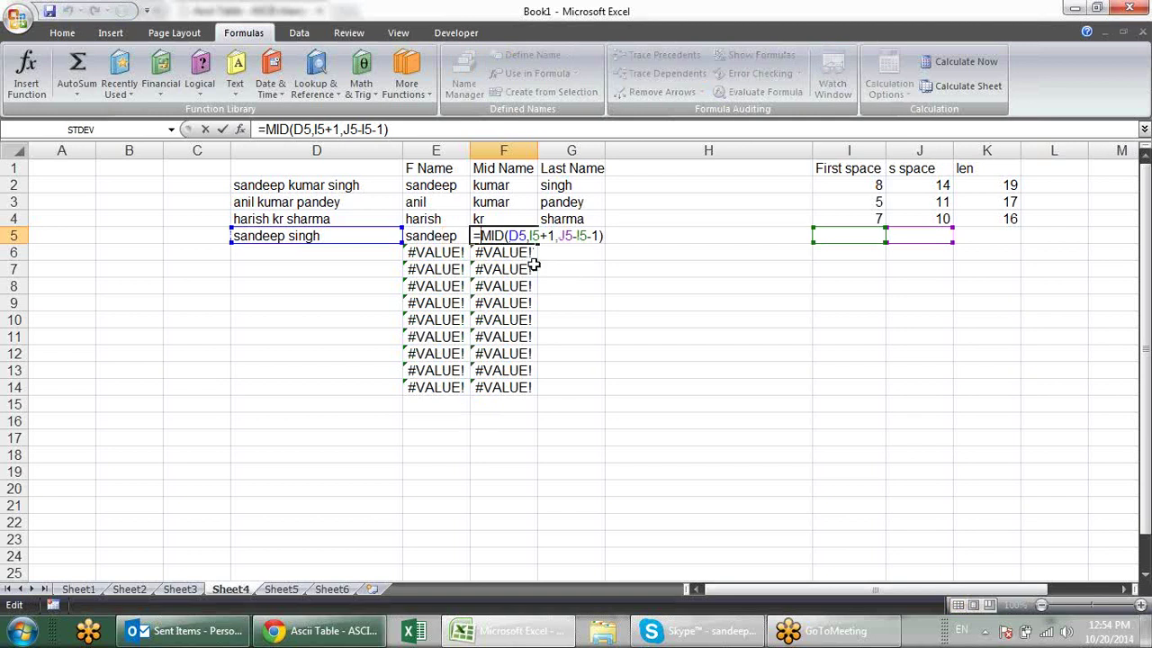
pyautogui.write('if')
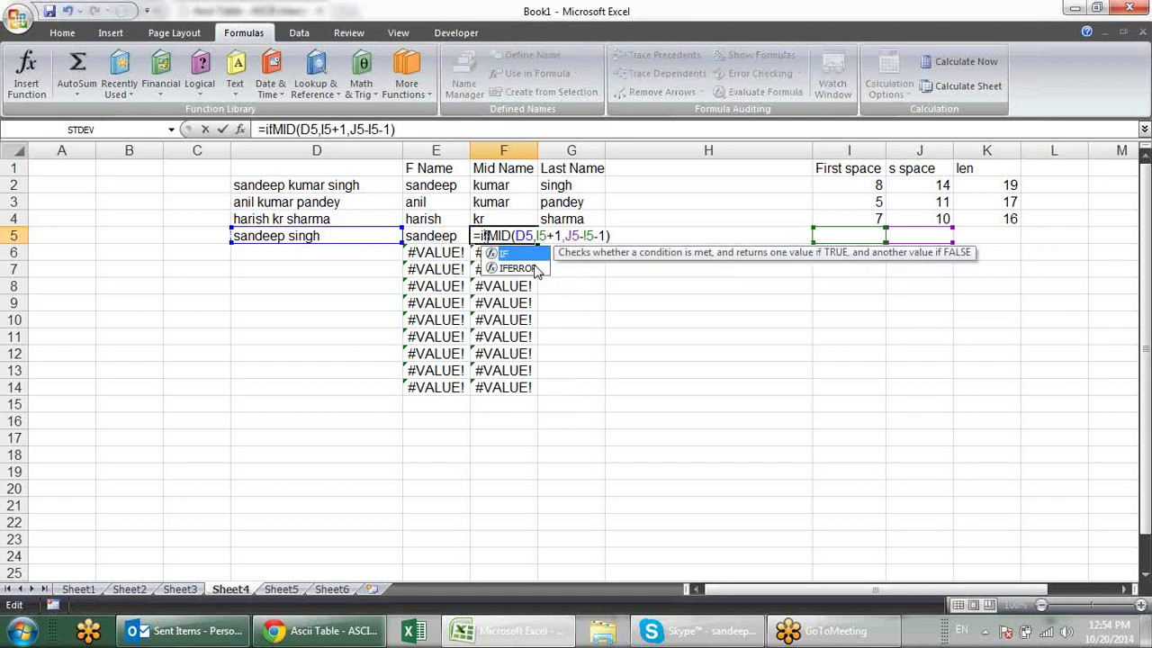
pyautogui.doubleClick(531, 268)
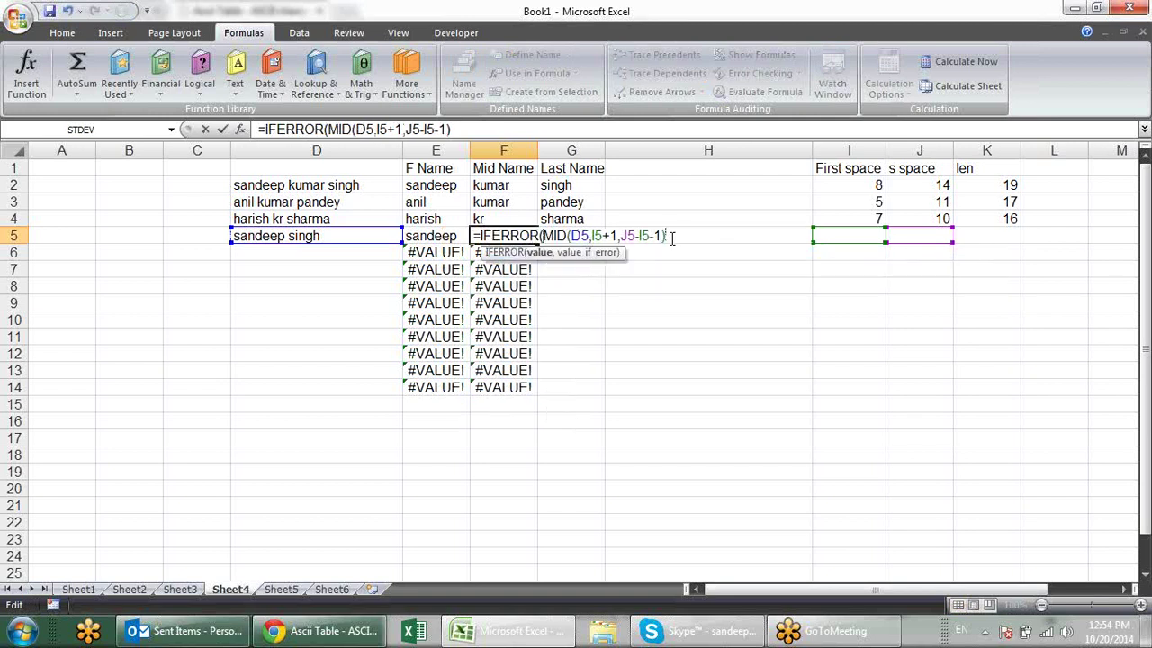
pyautogui.write(',""')
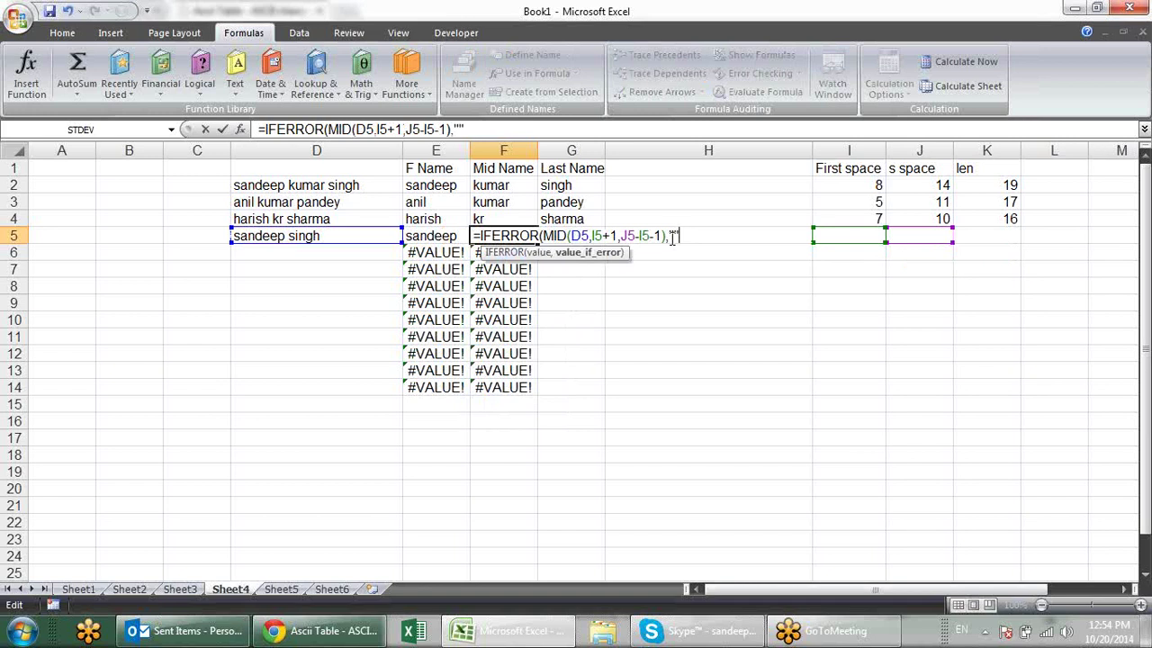
pyautogui.press('Return')
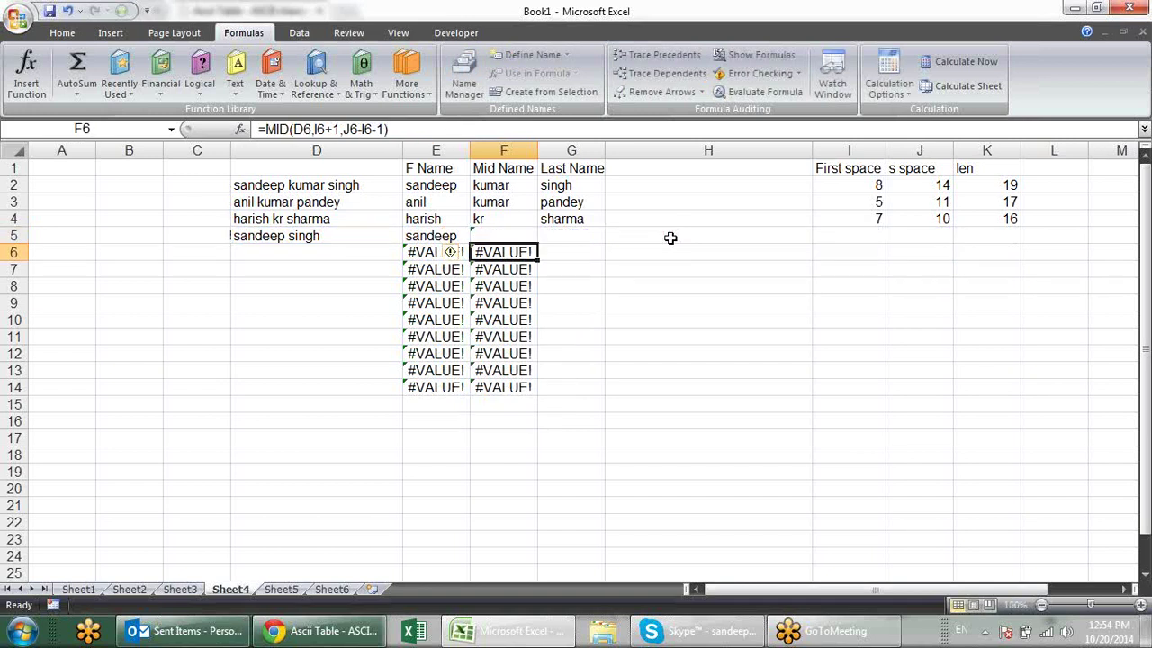
pyautogui.click(506, 238)
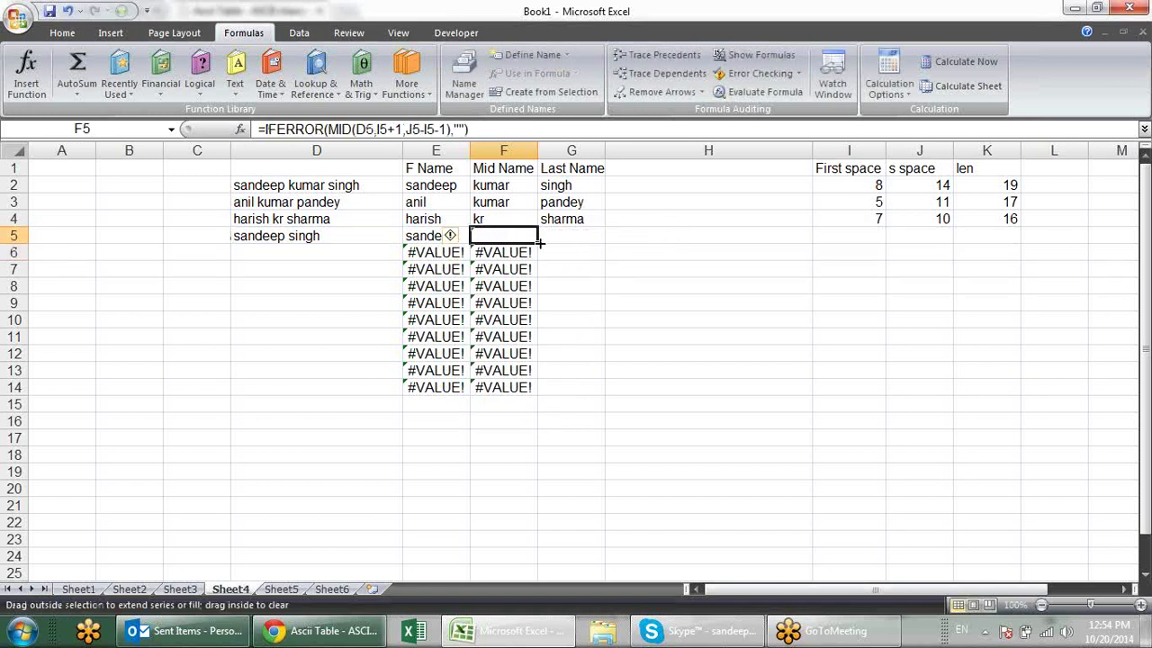
pyautogui.doubleClick(539, 245)
pyautogui.click(588, 267)
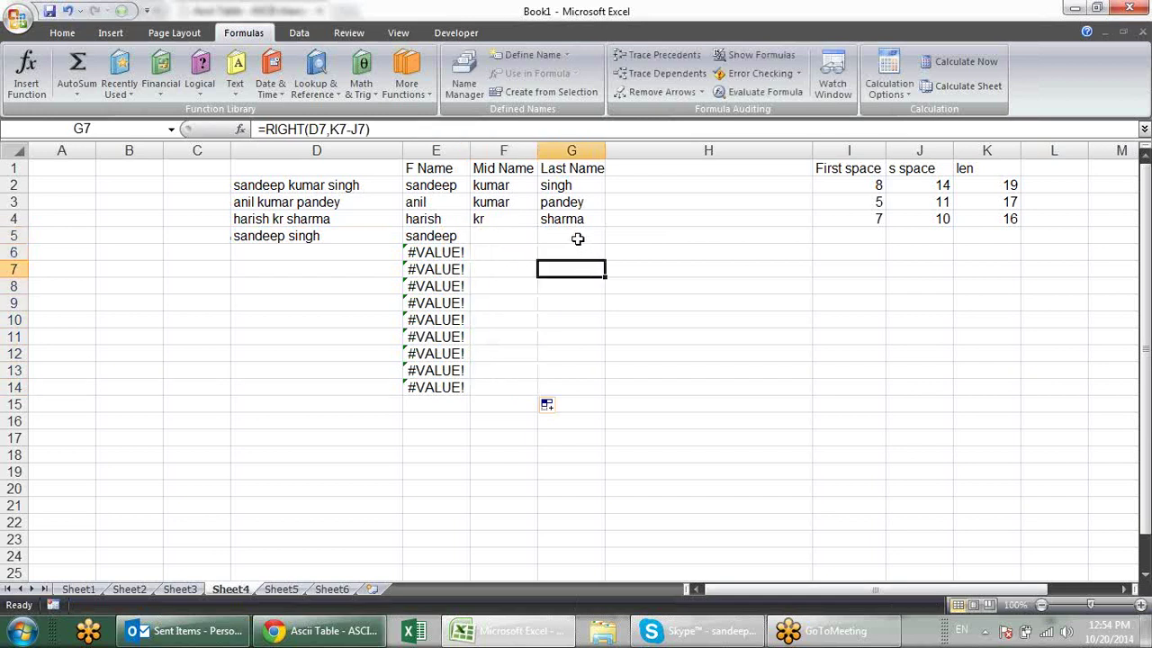
# Step: Compare the last-name formulas down column G, opening G5's without changing it
pyautogui.click(577, 238)
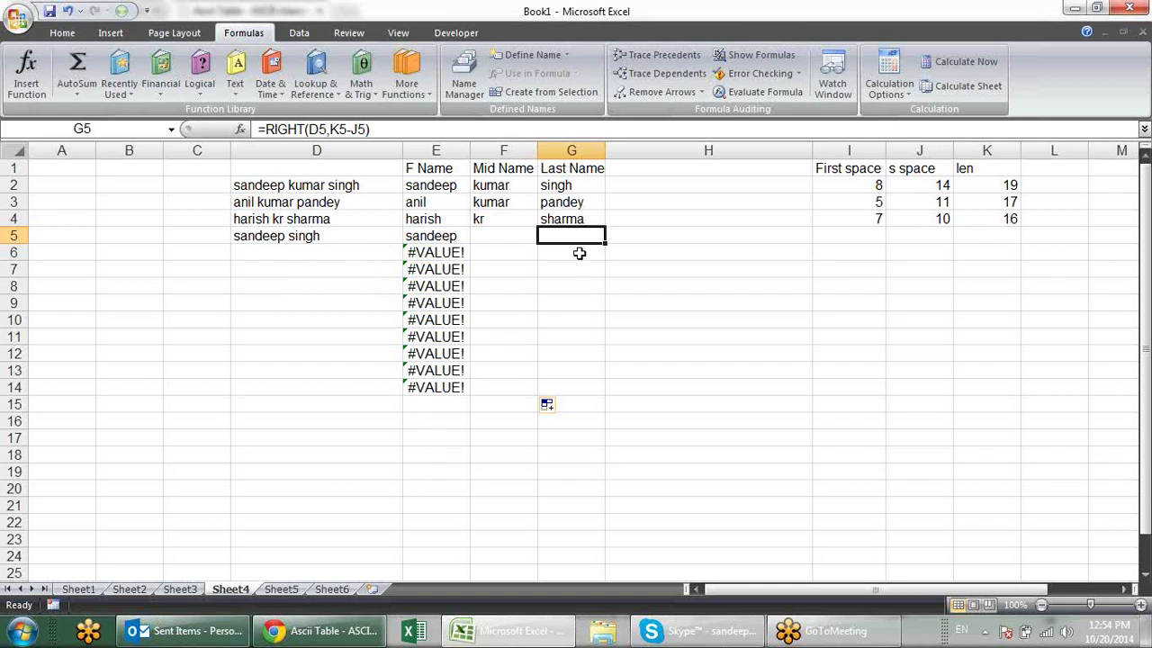
pyautogui.click(578, 254)
pyautogui.click(574, 287)
pyautogui.click(570, 321)
pyautogui.click(574, 232)
pyautogui.click(578, 283)
pyautogui.click(571, 351)
pyautogui.click(565, 385)
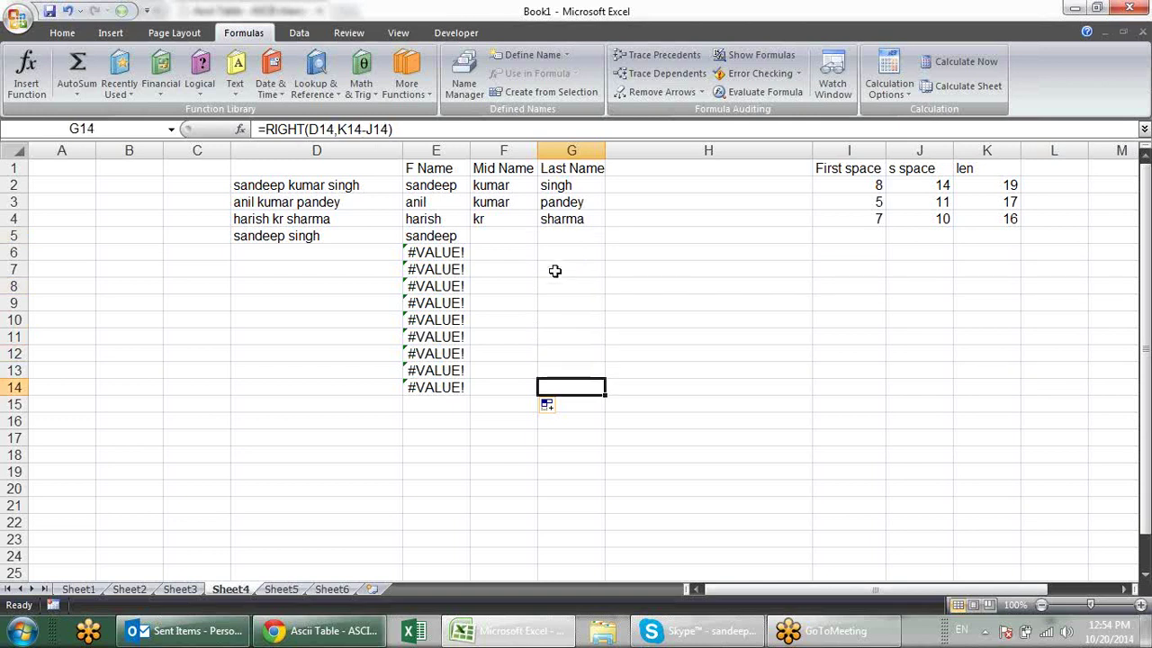
pyautogui.click(552, 252)
pyautogui.click(556, 238)
pyautogui.doubleClick(556, 237)
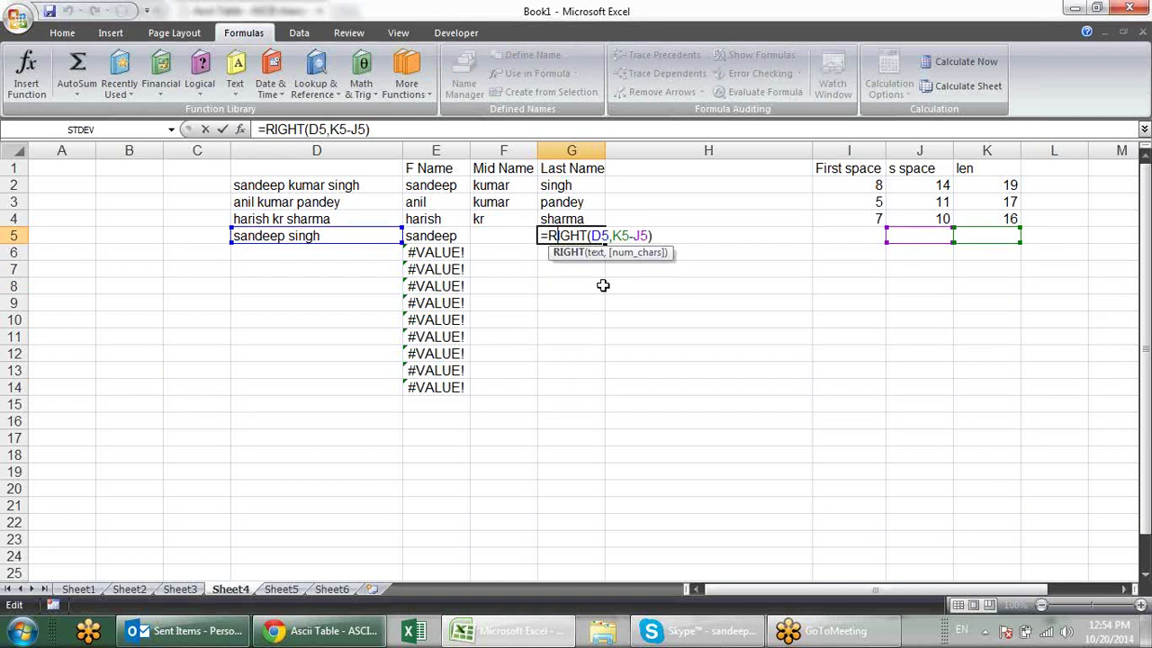
pyautogui.press('Escape')
pyautogui.click(596, 218)
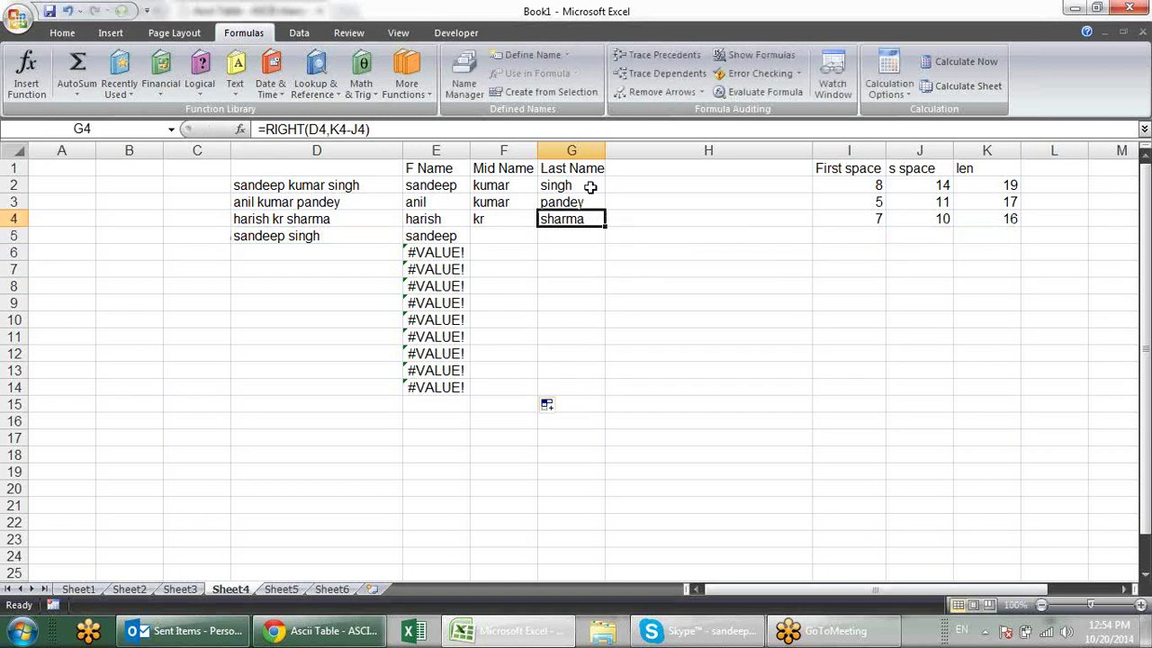
# Step: Fill G2's last-name formula down to G14 and the FIND-based middle-name formula down to F14
pyautogui.click(589, 186)
pyautogui.moveTo(604, 192); pyautogui.dragTo(606, 396)
pyautogui.click(519, 182)
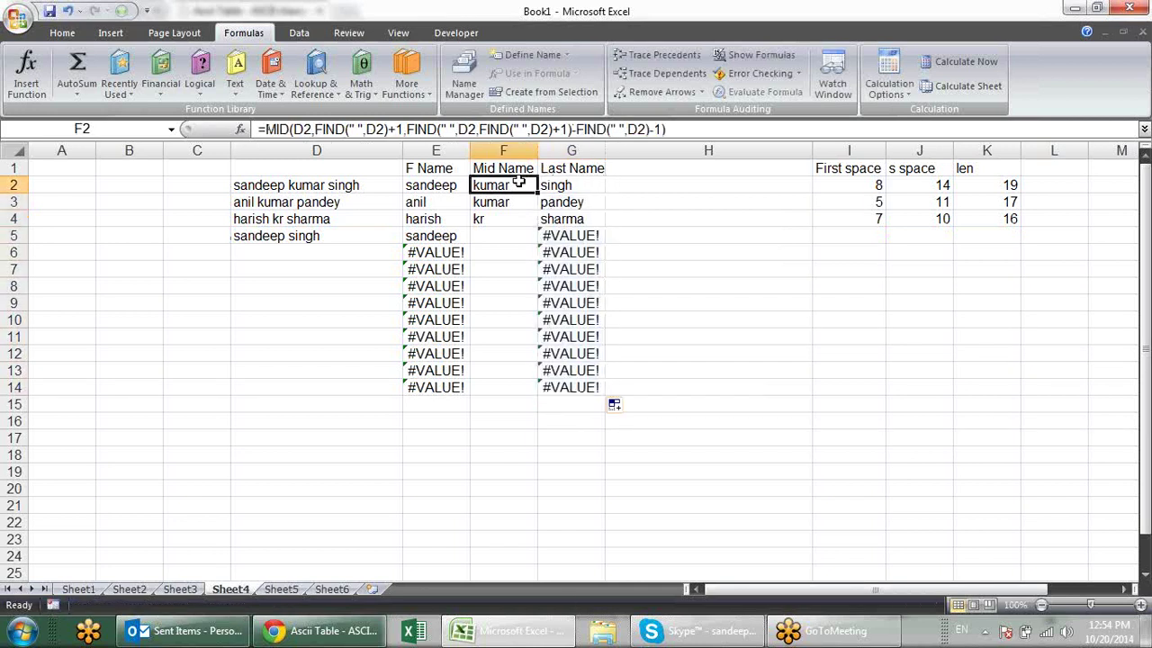
pyautogui.moveTo(519, 182); pyautogui.dragTo(522, 218)
pyautogui.click(521, 239)
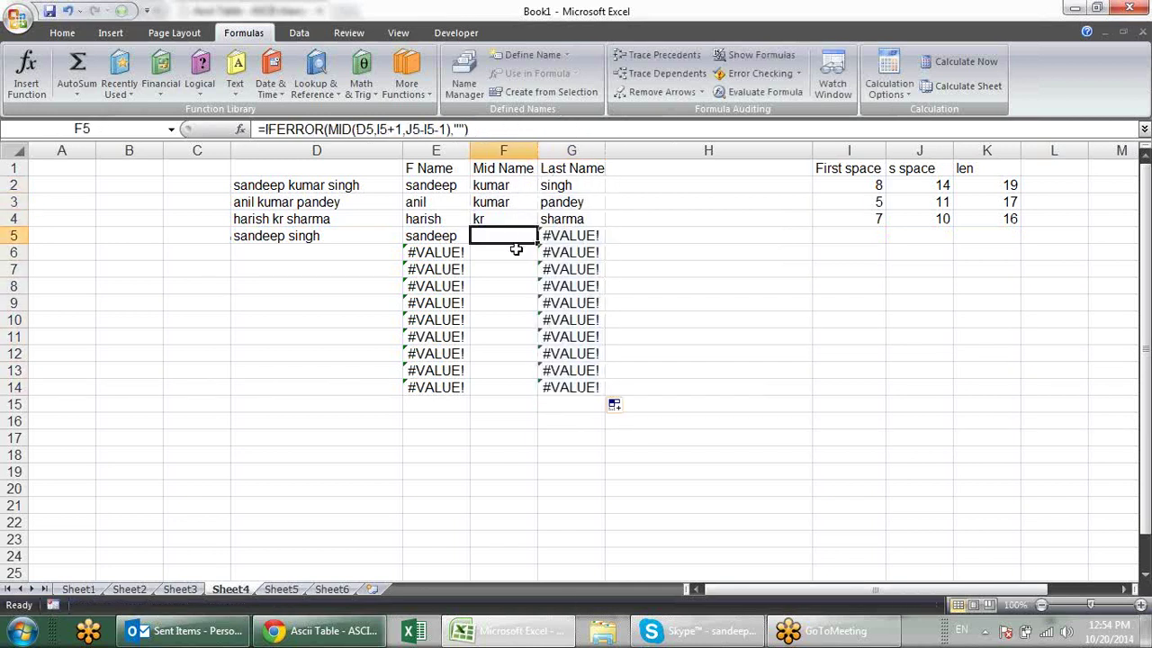
pyautogui.click(518, 218)
pyautogui.click(520, 183)
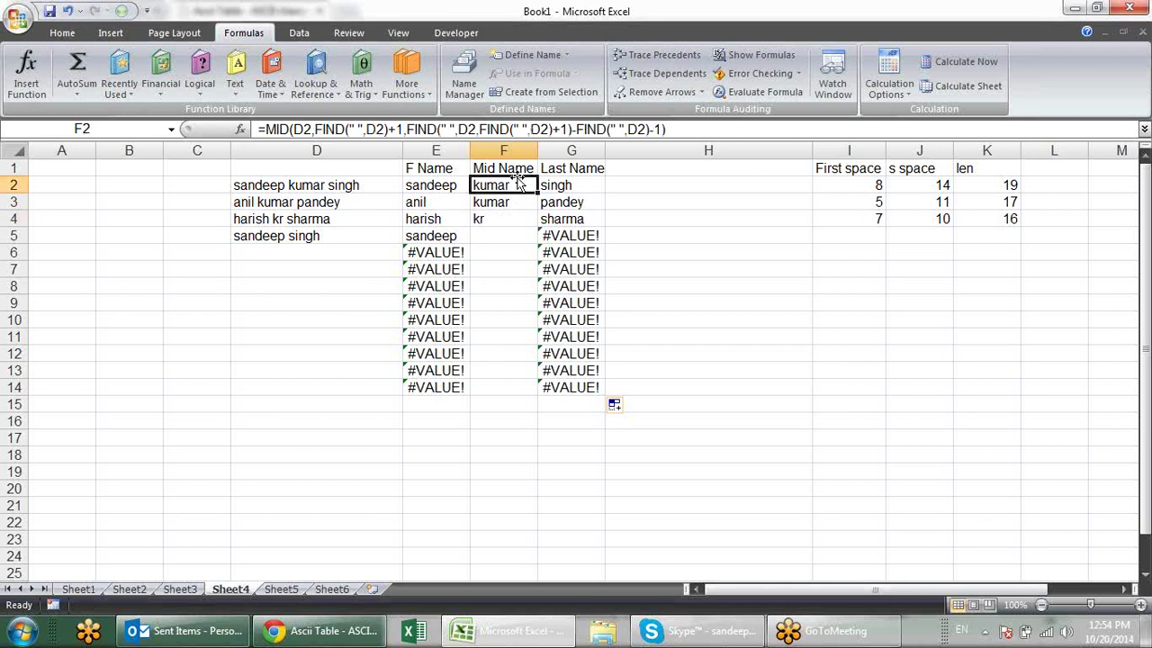
pyautogui.click(523, 203)
pyautogui.moveTo(521, 183); pyautogui.dragTo(522, 221)
pyautogui.doubleClick(537, 226)
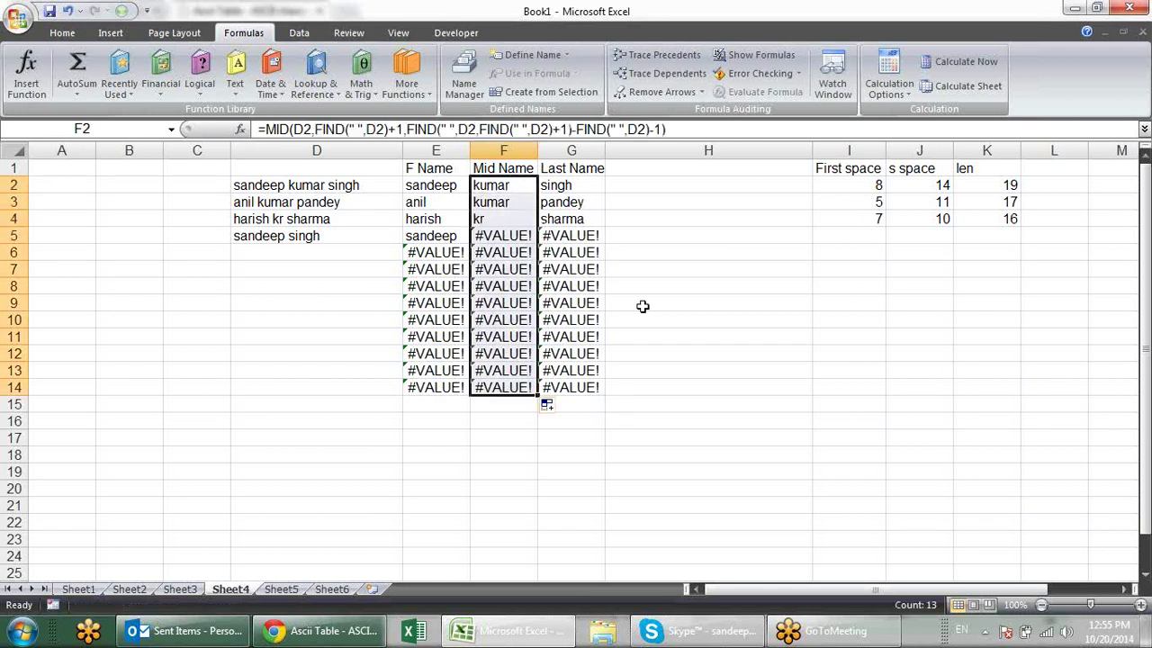
pyautogui.click(643, 306)
pyautogui.click(514, 232)
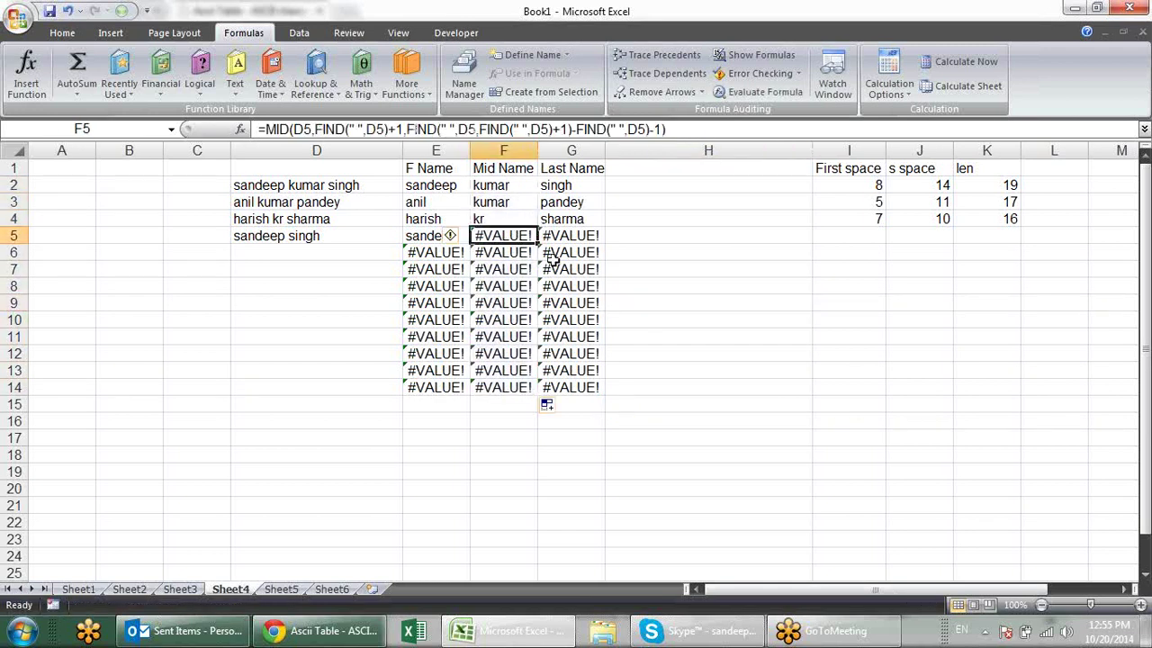
# Step: Wrap F5's nested-FIND MID formula in IFERROR and fill it down to F14
pyautogui.doubleClick(477, 238)
pyautogui.write('if')
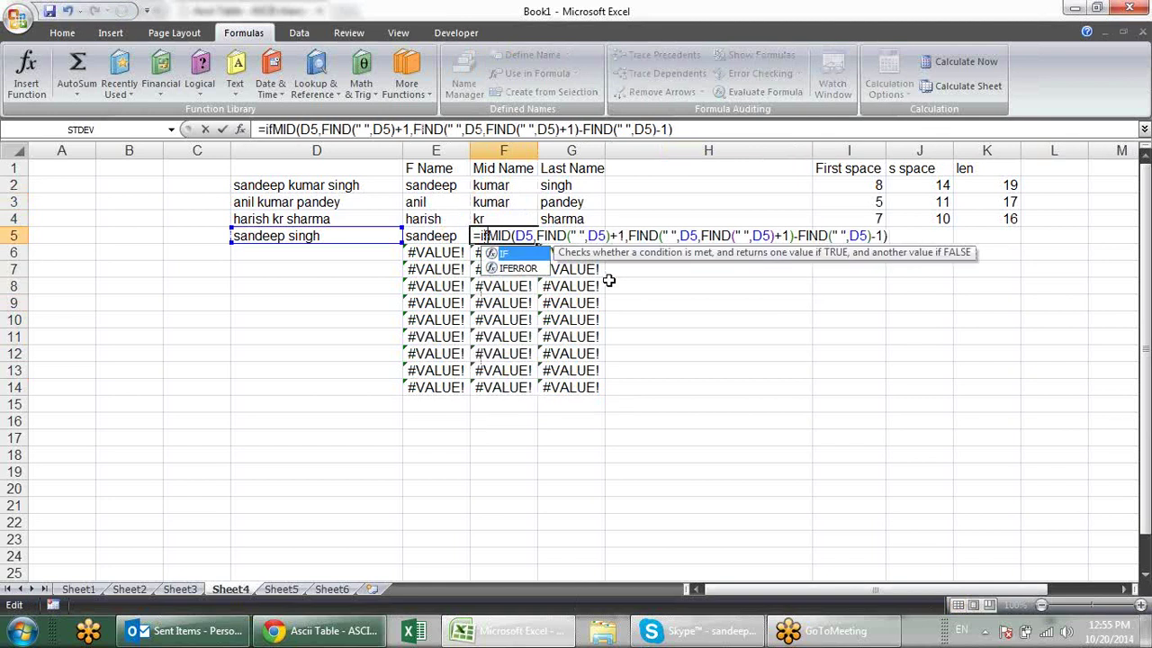
pyautogui.press('Down')
pyautogui.press('Tab')
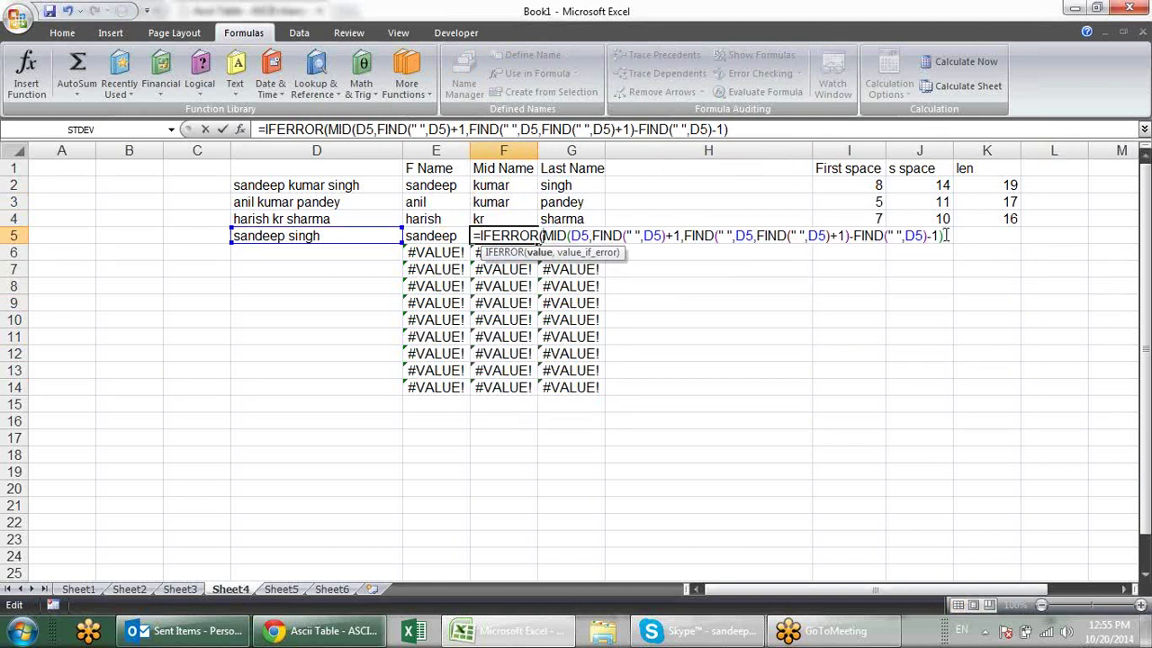
pyautogui.write(',D5')
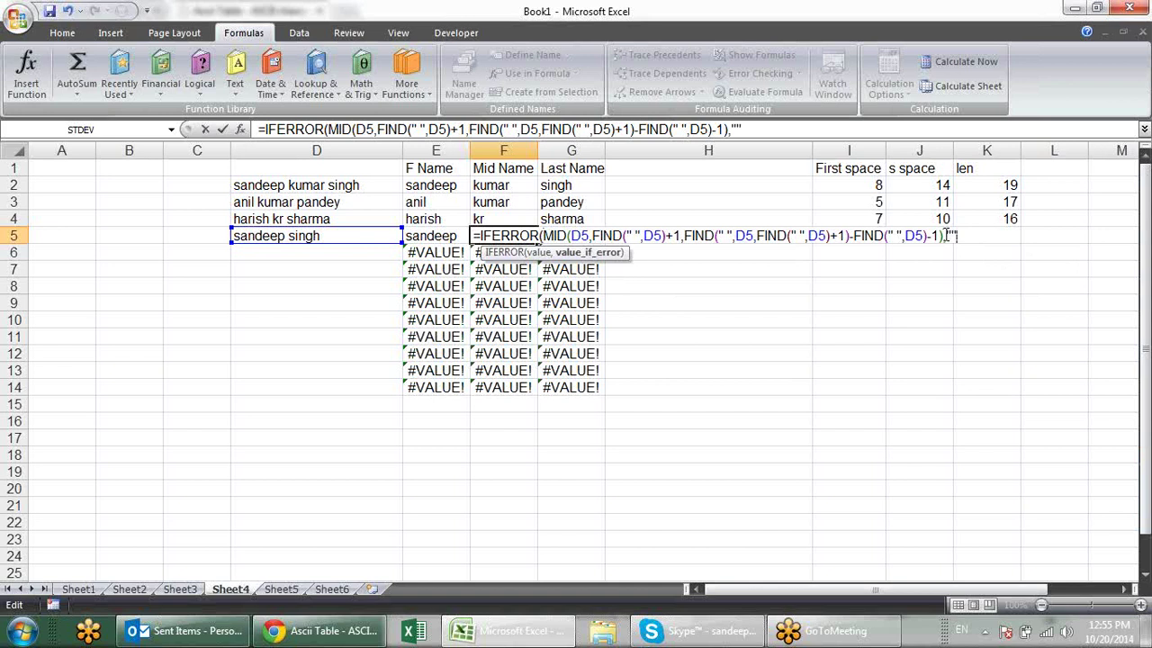
pyautogui.write(')')
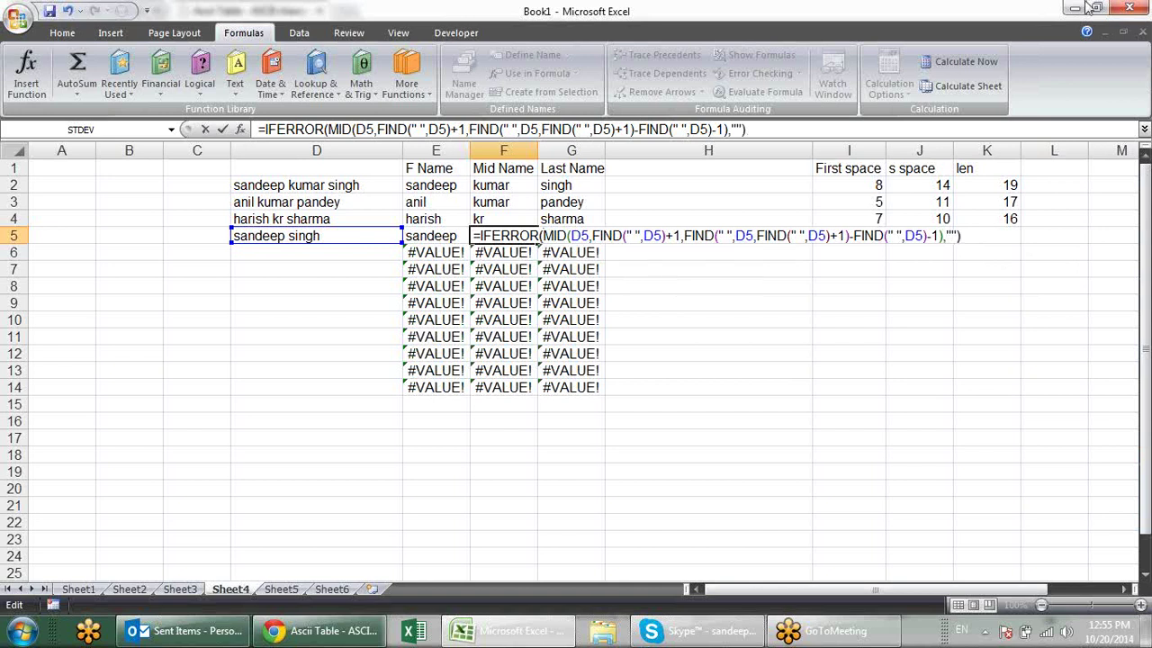
pyautogui.press('Return')
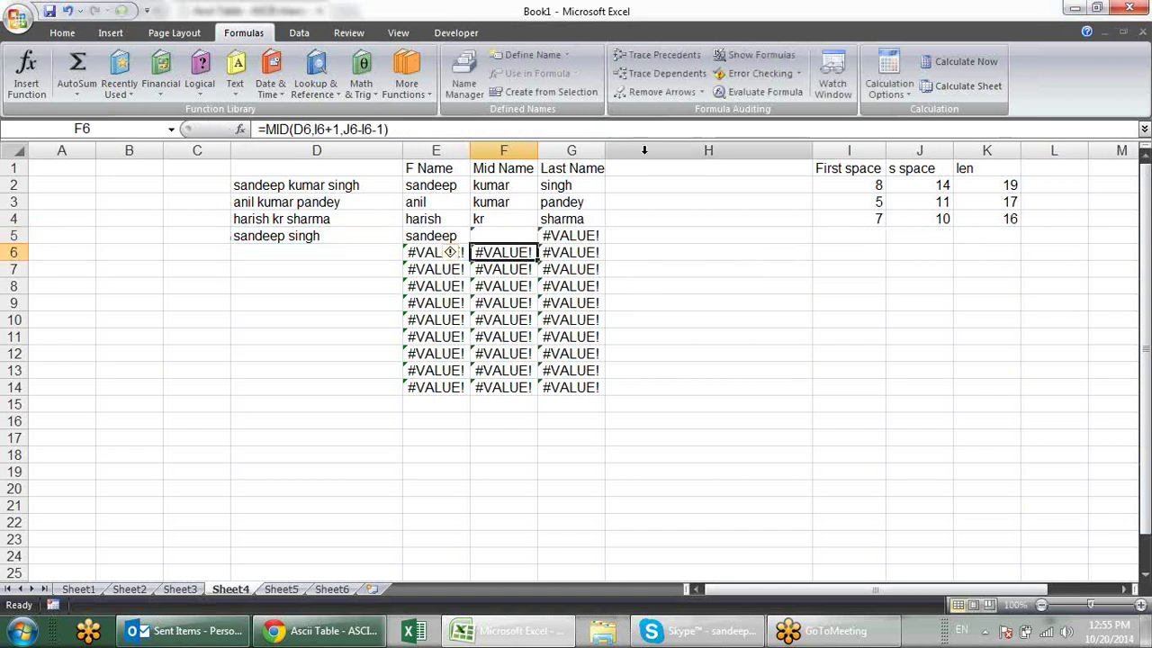
pyautogui.click(524, 233)
pyautogui.moveTo(542, 244); pyautogui.dragTo(542, 394)
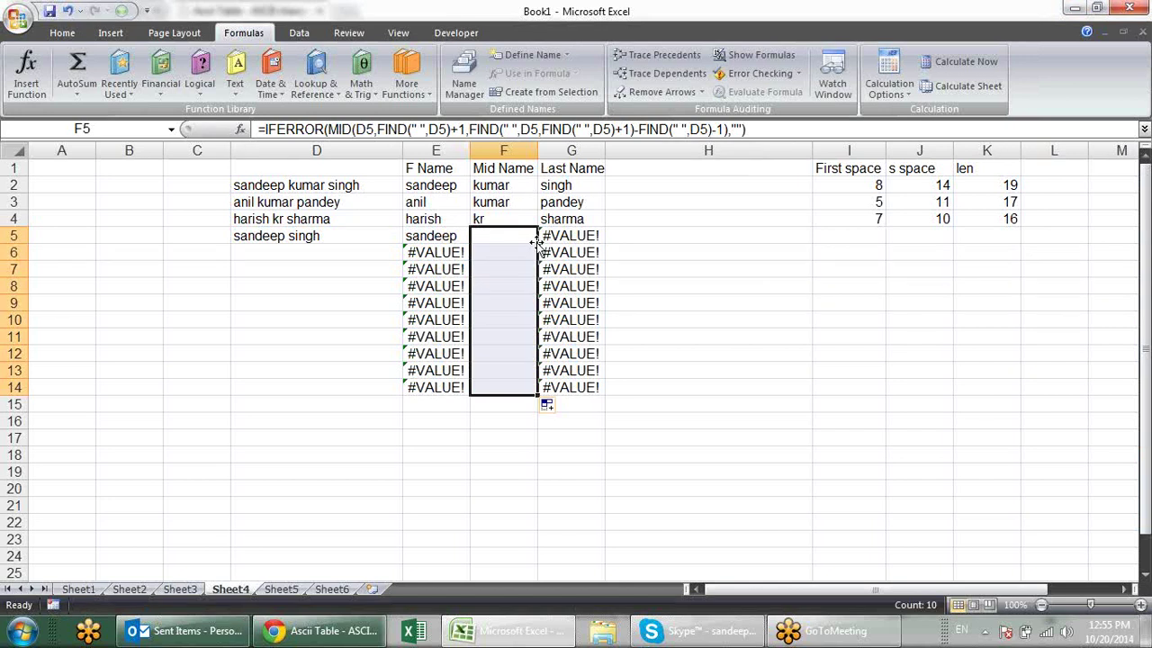
pyautogui.click(676, 236)
pyautogui.doubleClick(447, 236)
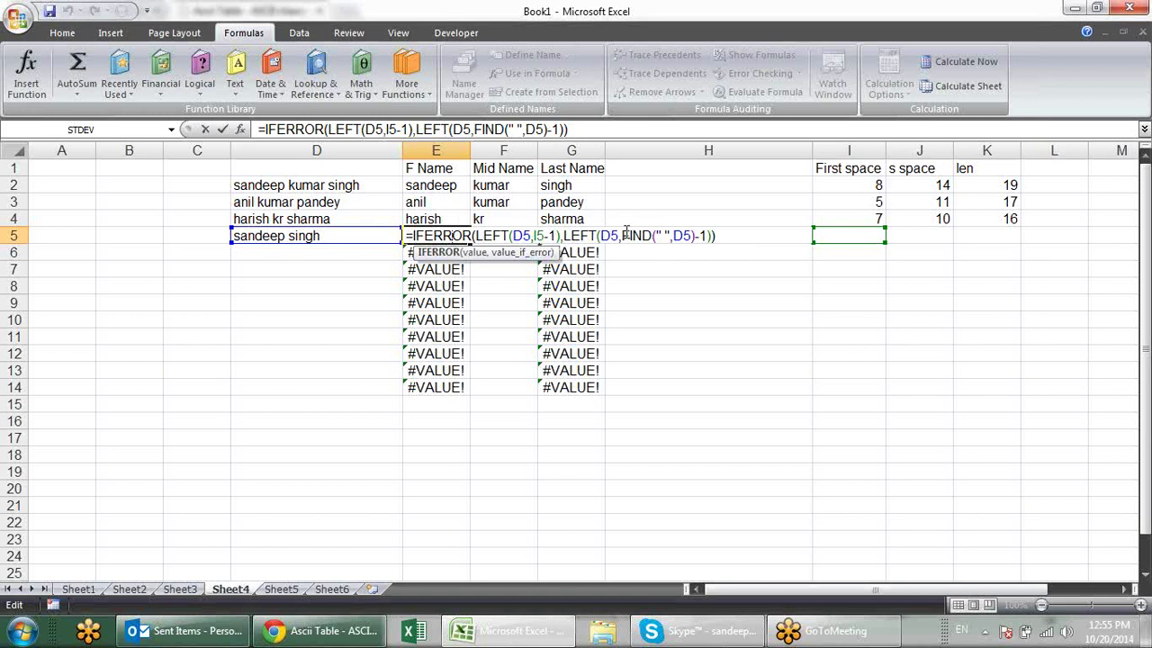
# Step: Replace the I5 reference in E5's formula with FIND(" ",D5) and fill it down to E14
pyautogui.moveTo(623, 235); pyautogui.dragTo(697, 235)
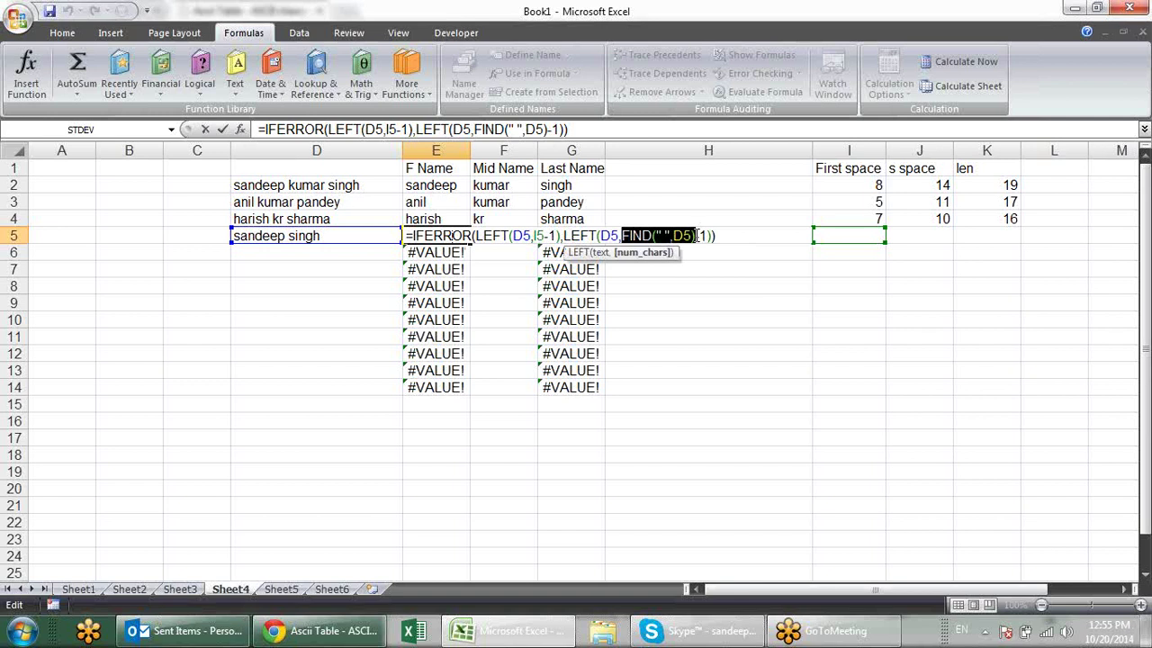
pyautogui.click(534, 235)
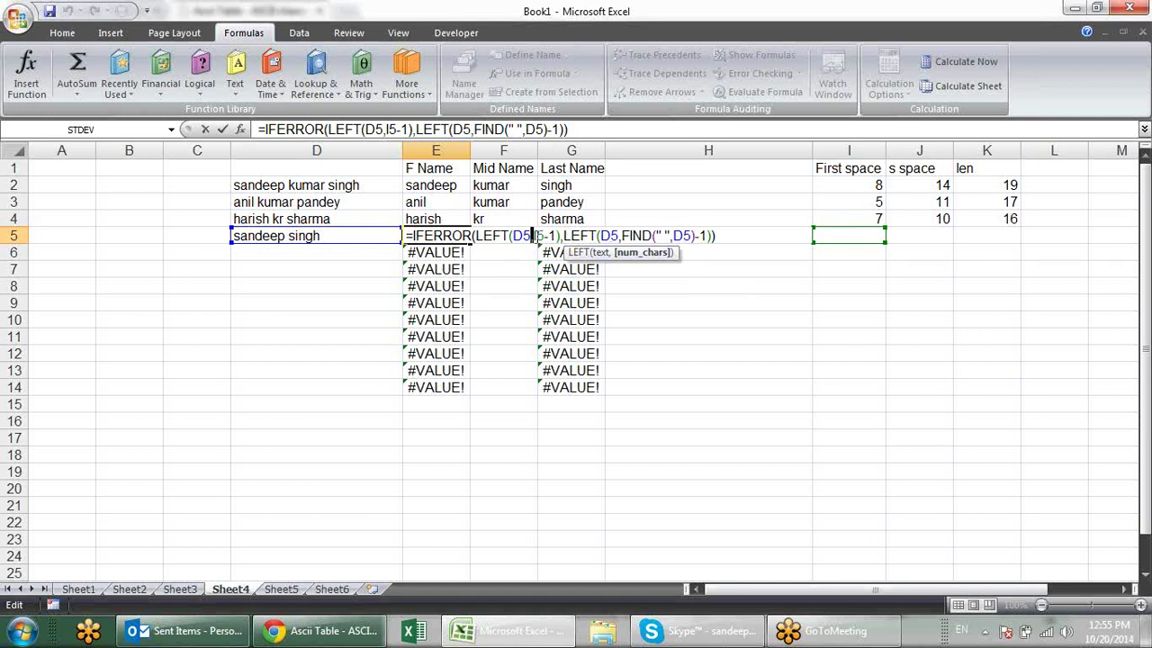
pyautogui.doubleClick(538, 235)
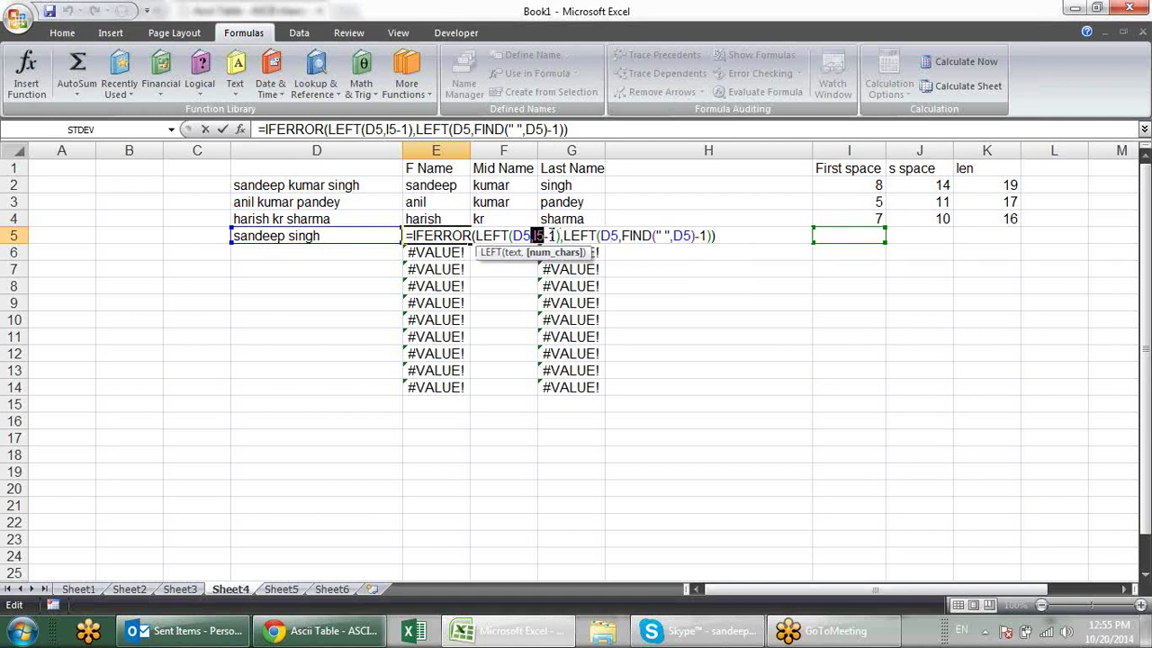
pyautogui.write('FIND(" ",D5)')
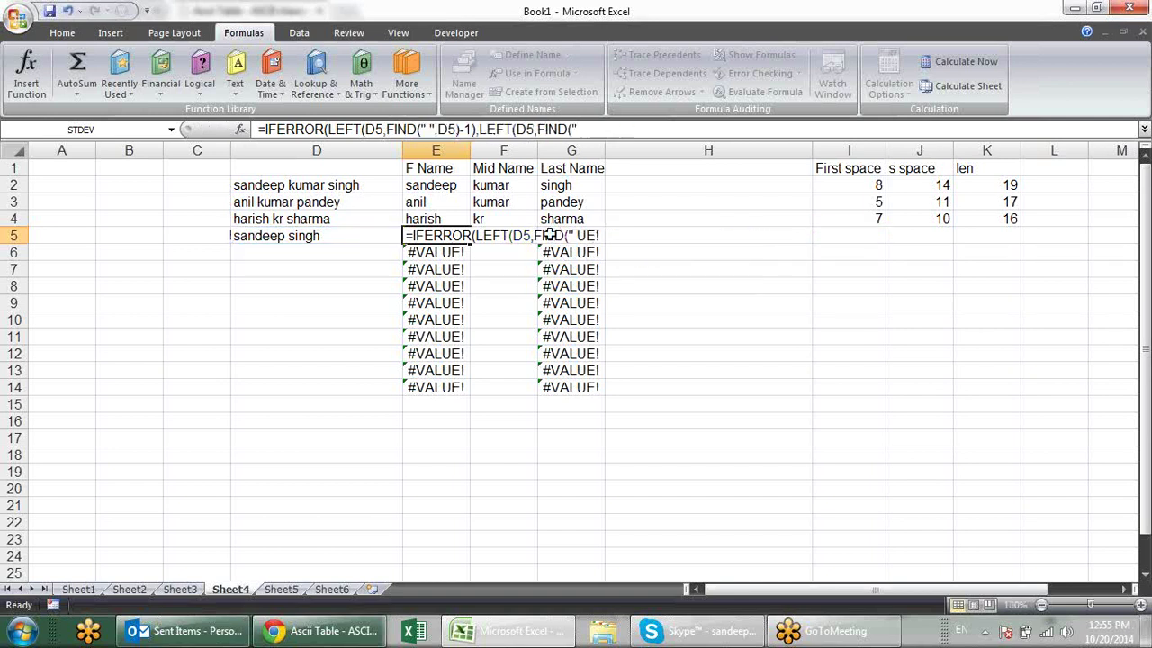
pyautogui.press('Return')
pyautogui.click(438, 236)
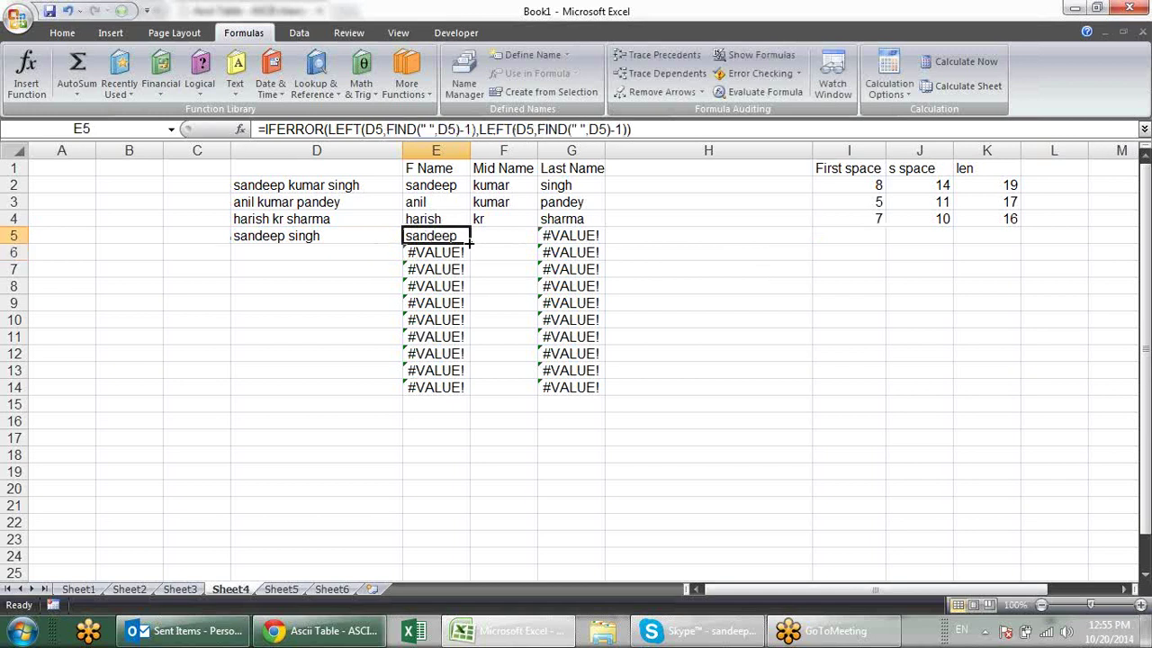
pyautogui.doubleClick(469, 243)
pyautogui.click(612, 252)
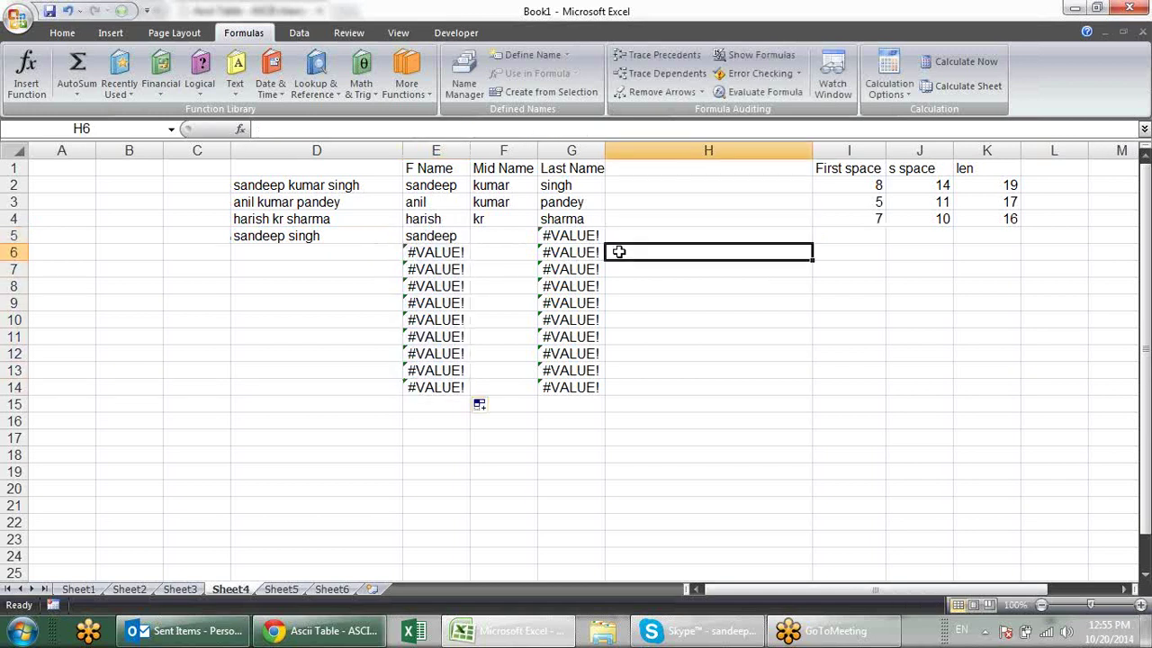
# Step: Wrap G5's existing last-name formula in an IFERROR function
pyautogui.click(482, 238)
pyautogui.click(563, 241)
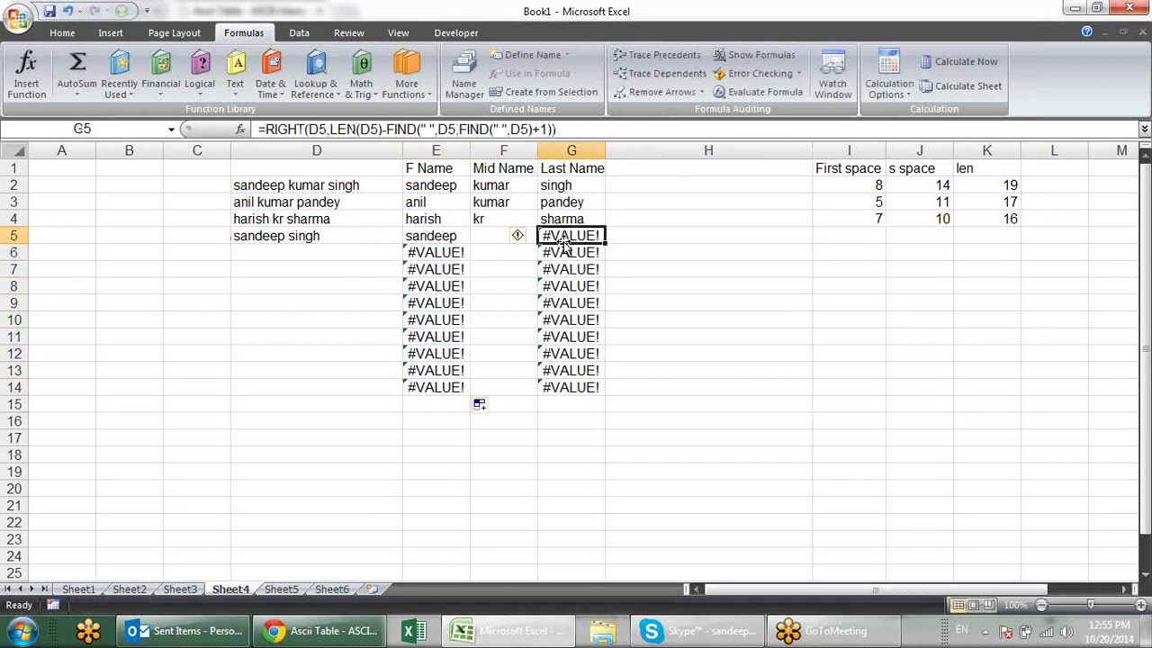
pyautogui.doubleClick(563, 242)
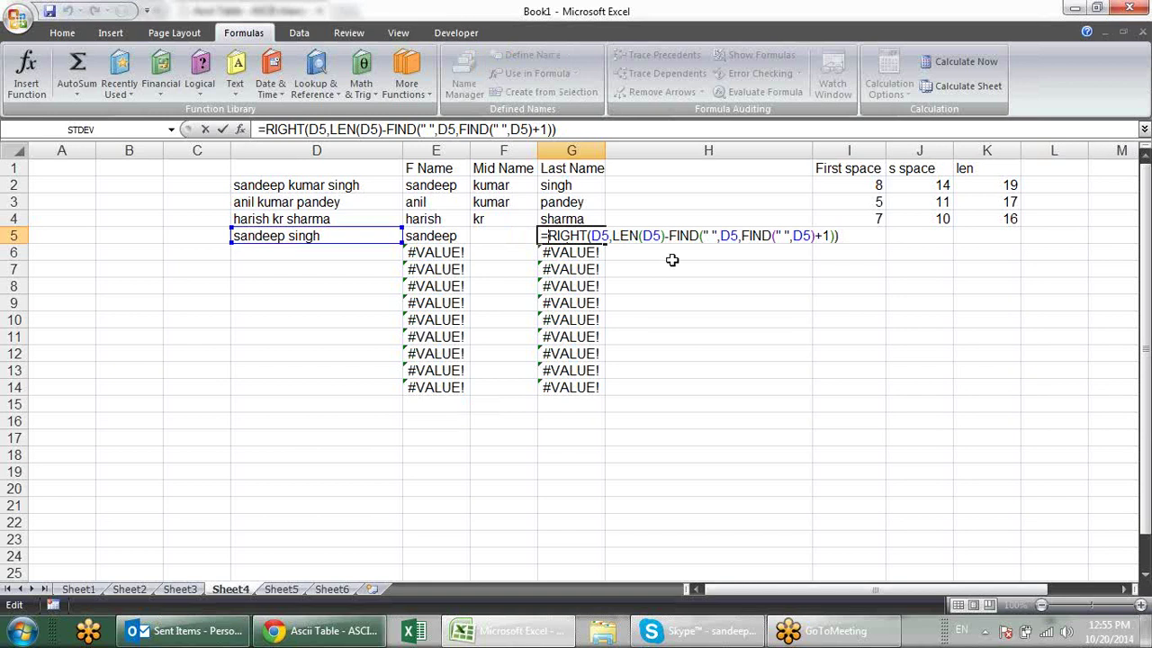
pyautogui.write('if')
pyautogui.press('Down')
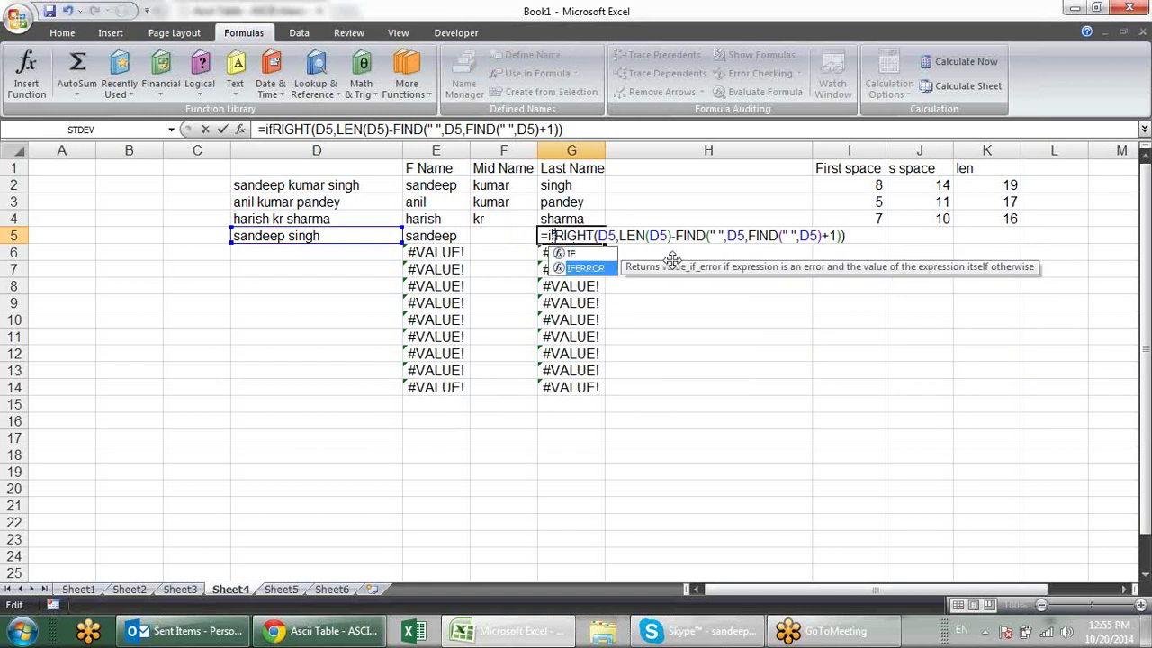
pyautogui.press('Tab')
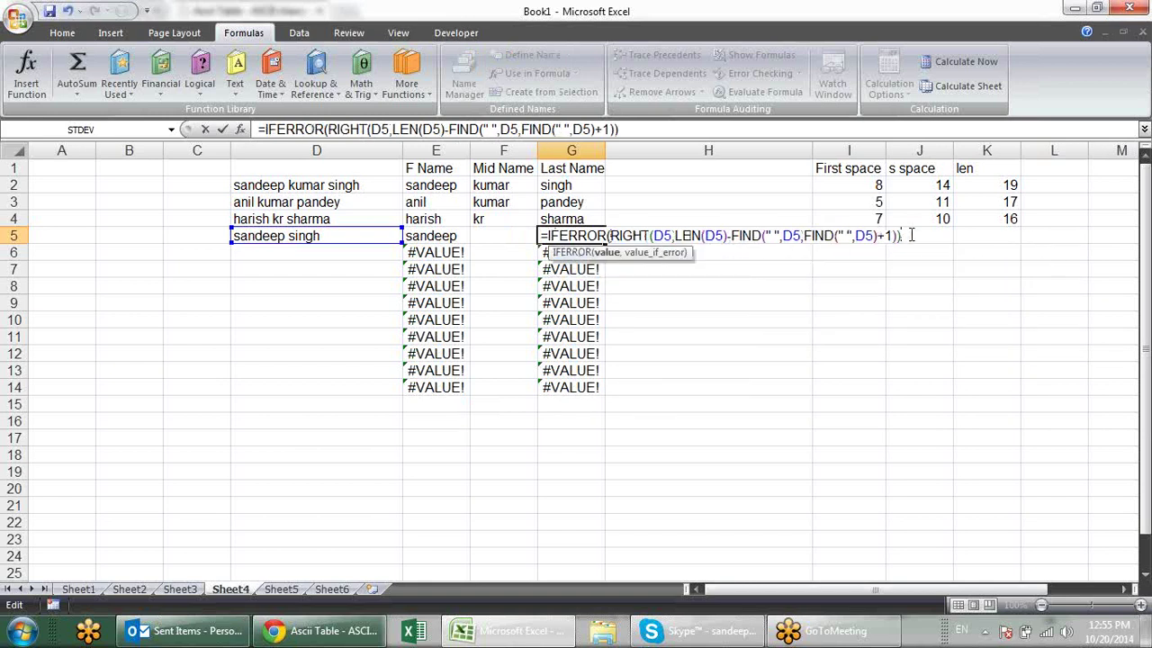
# Step: Add the fallback RIGHT(D5,LEN(D5)-FIND(" ",D5)) so G5 returns singh
pyautogui.write(',')
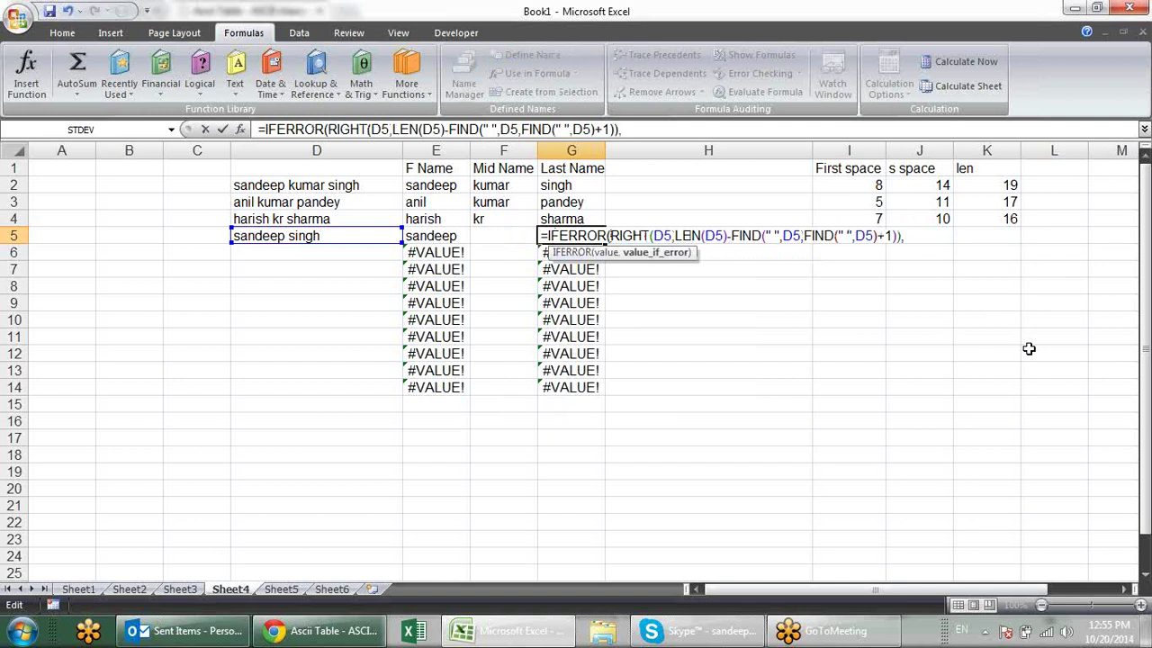
pyautogui.write('R')
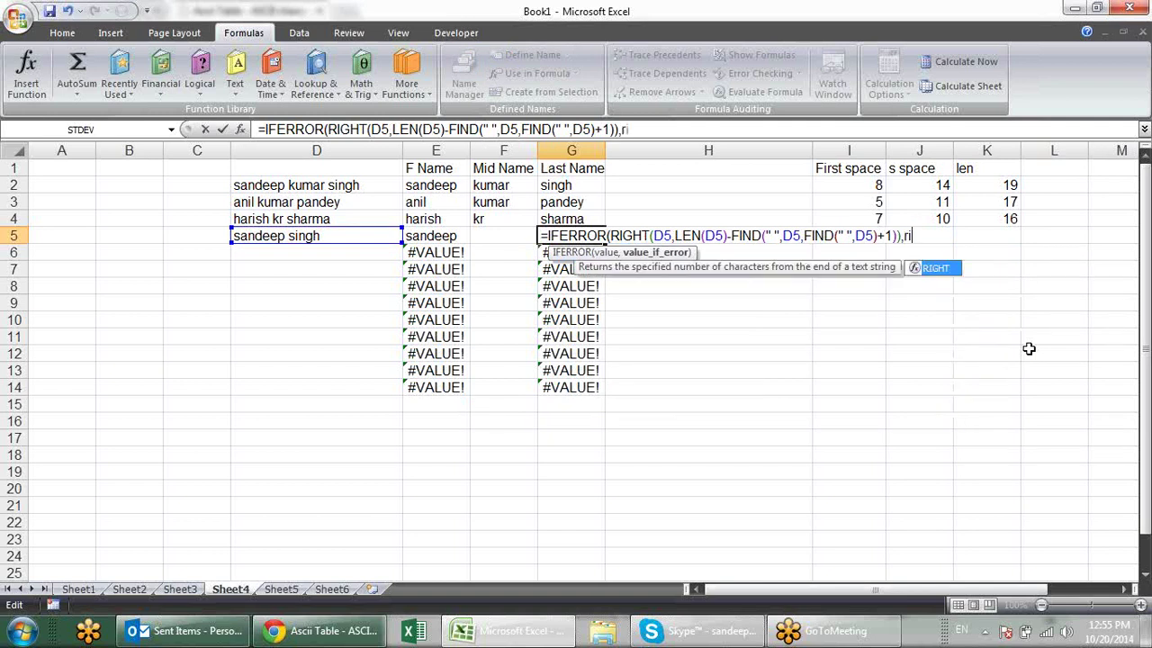
pyautogui.write('IGHT(')
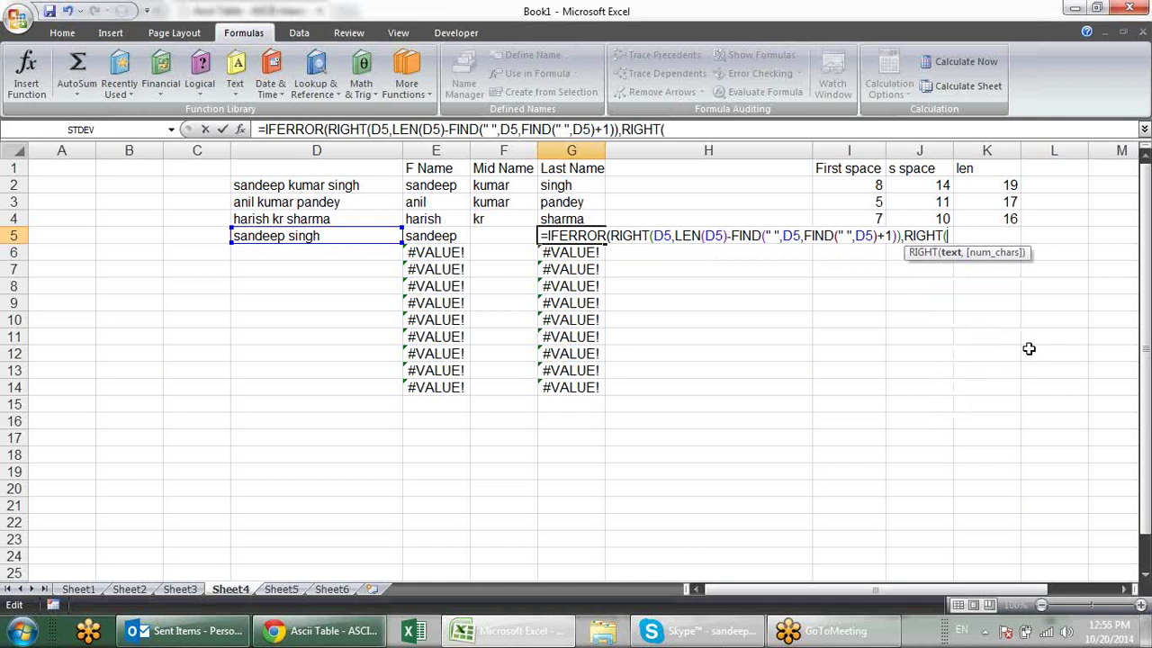
pyautogui.click(355, 235)
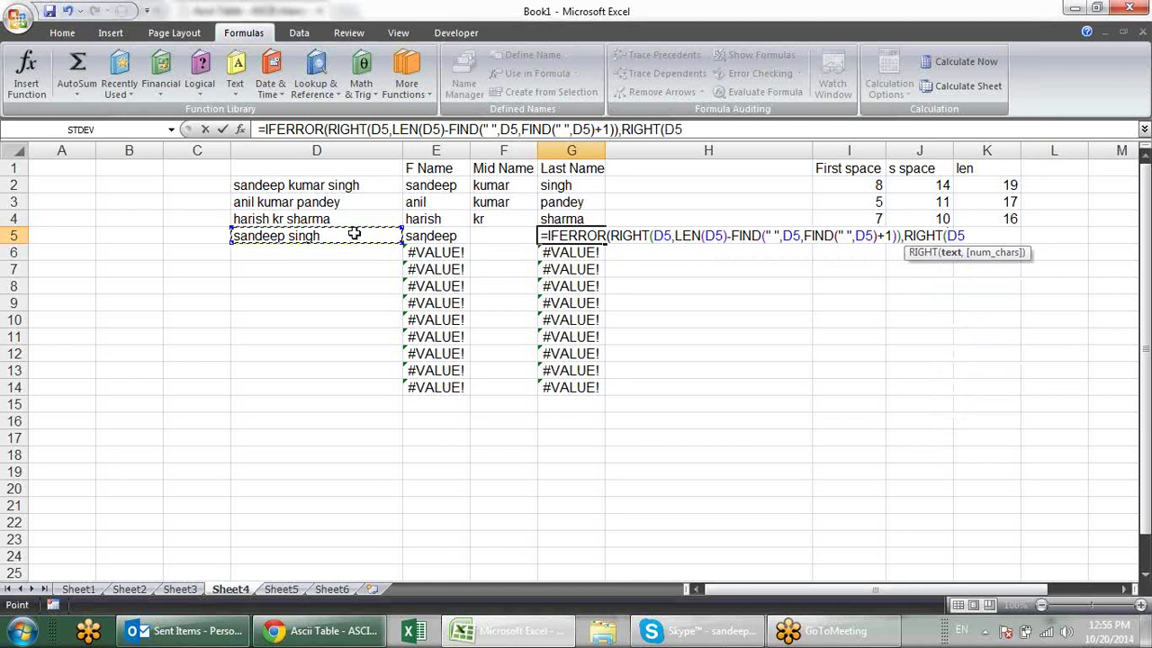
pyautogui.write(',')
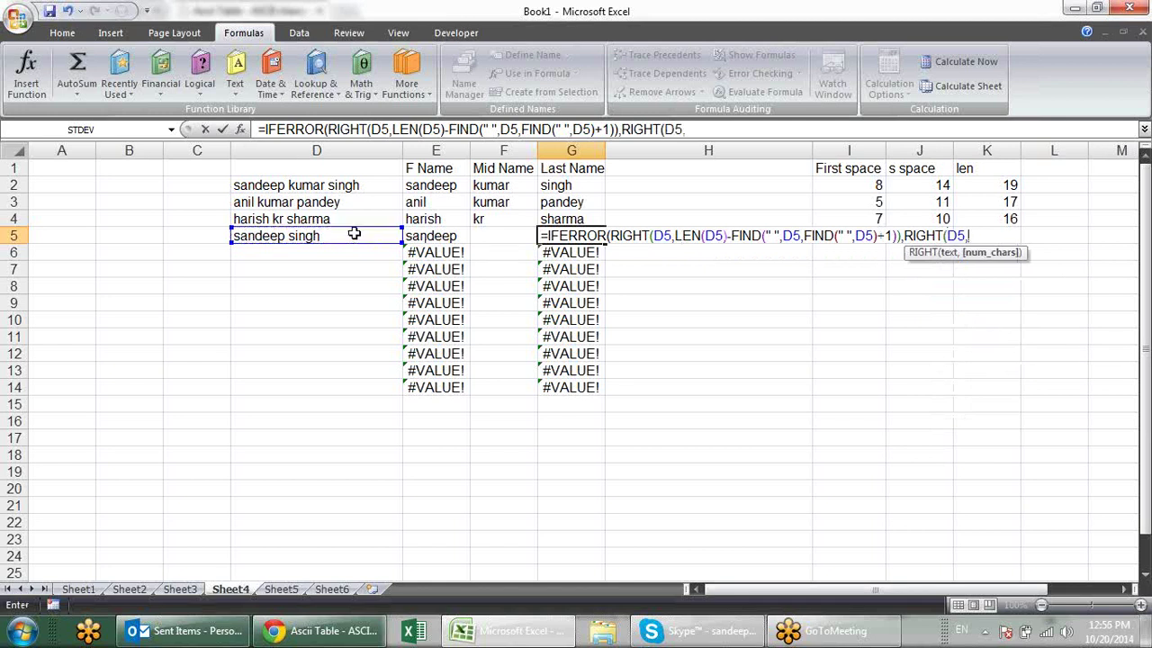
pyautogui.write('le')
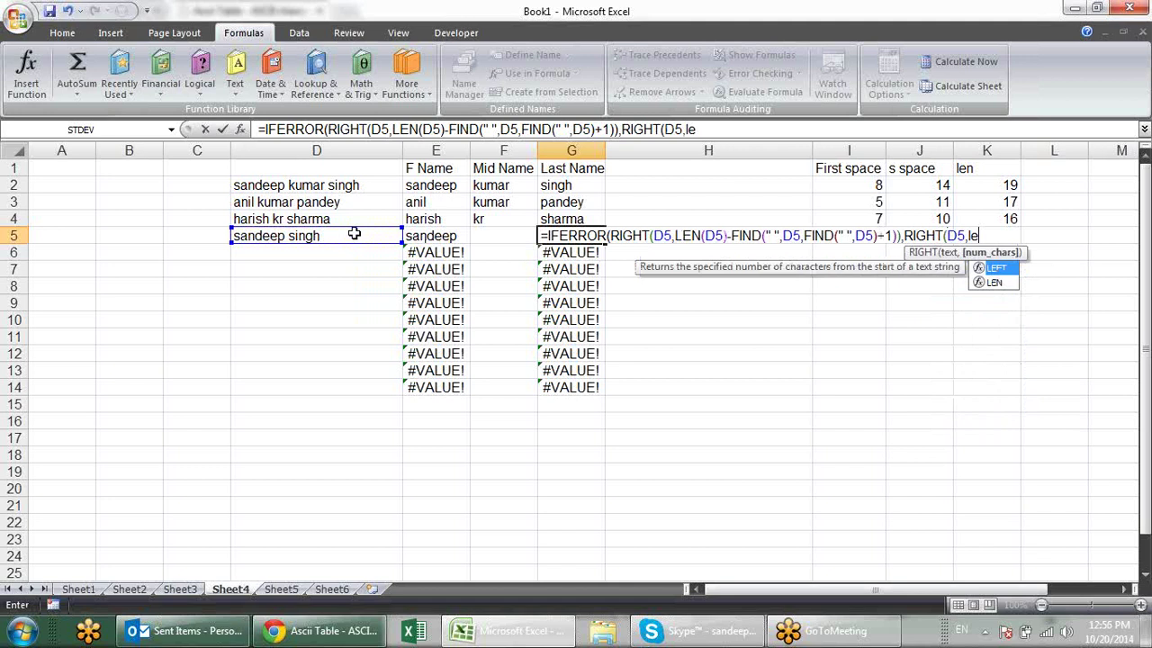
pyautogui.press('Down')
pyautogui.press('Tab')
pyautogui.click(274, 235)
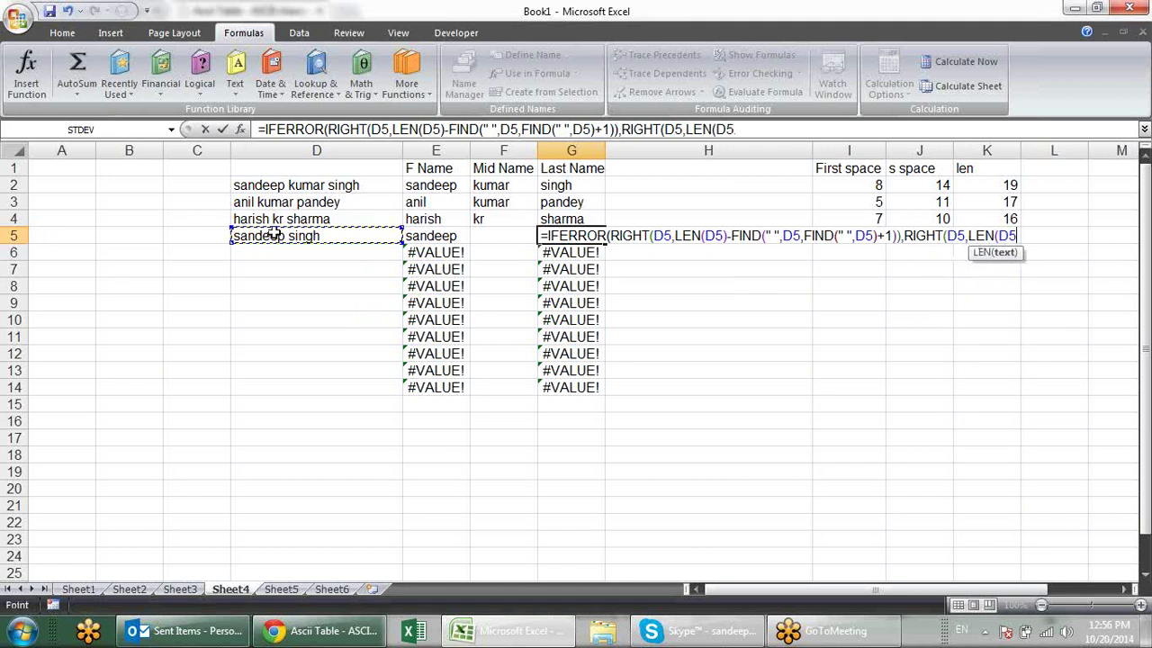
pyautogui.write(')-')
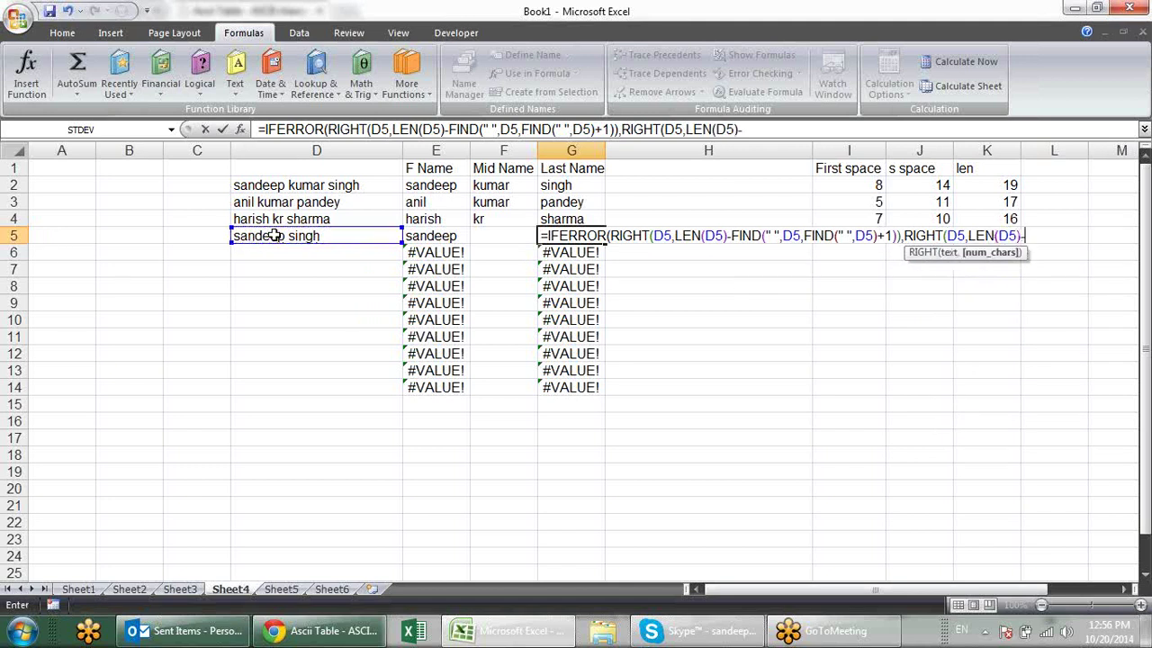
pyautogui.write('fi')
pyautogui.press('Tab')
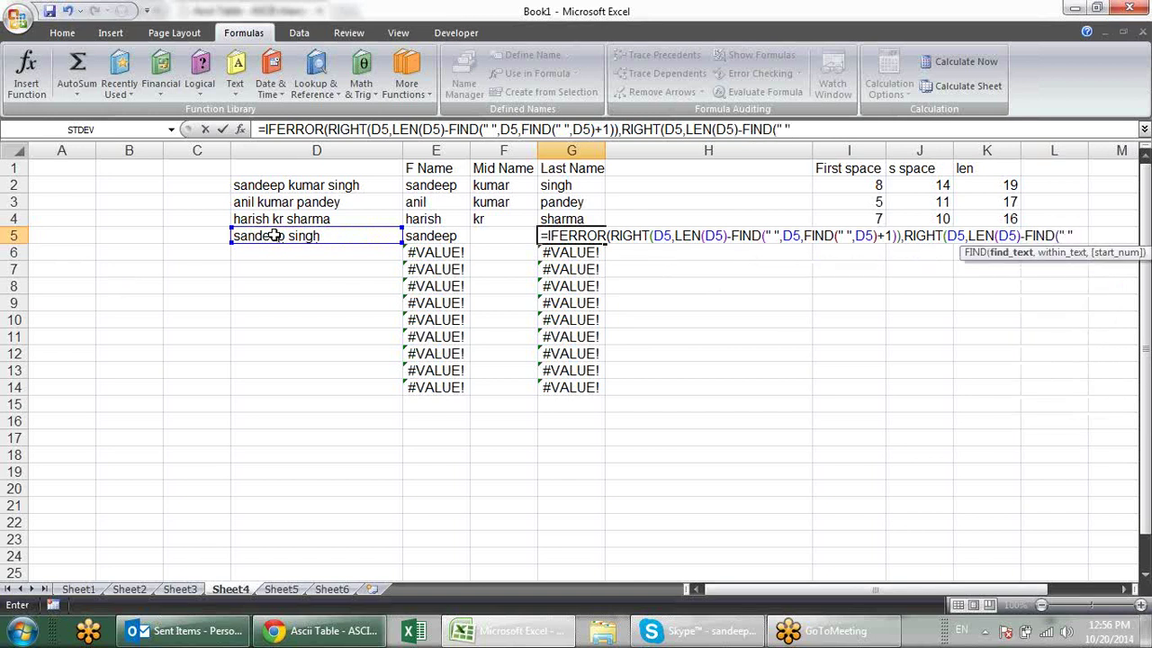
pyautogui.write(',')
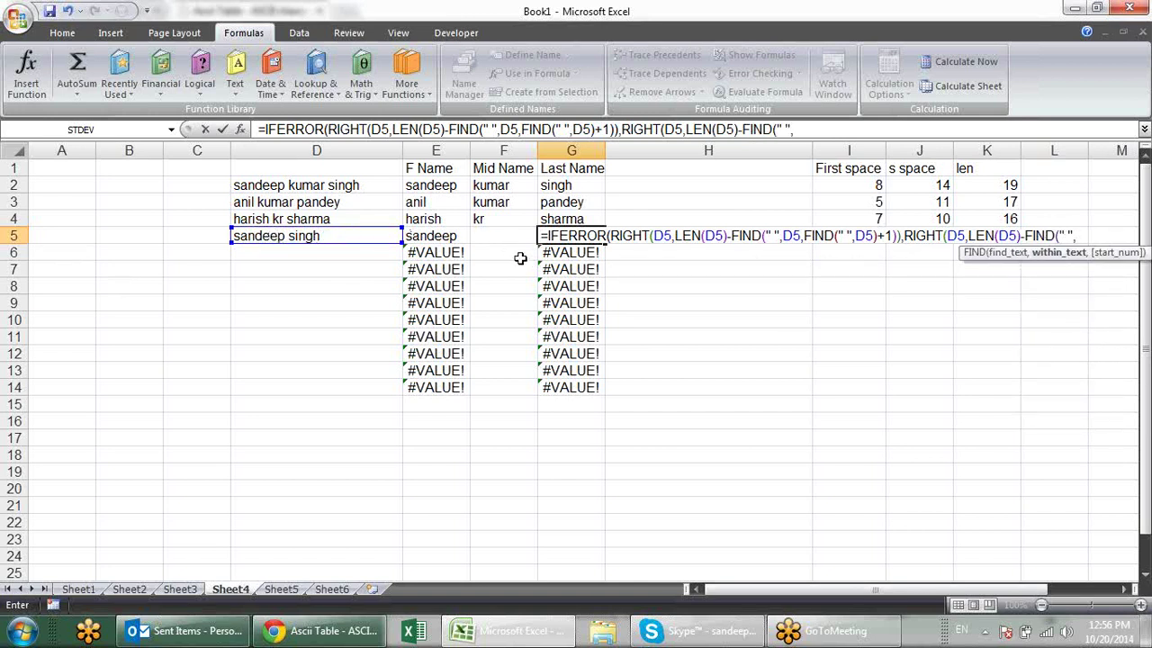
pyautogui.click(329, 233)
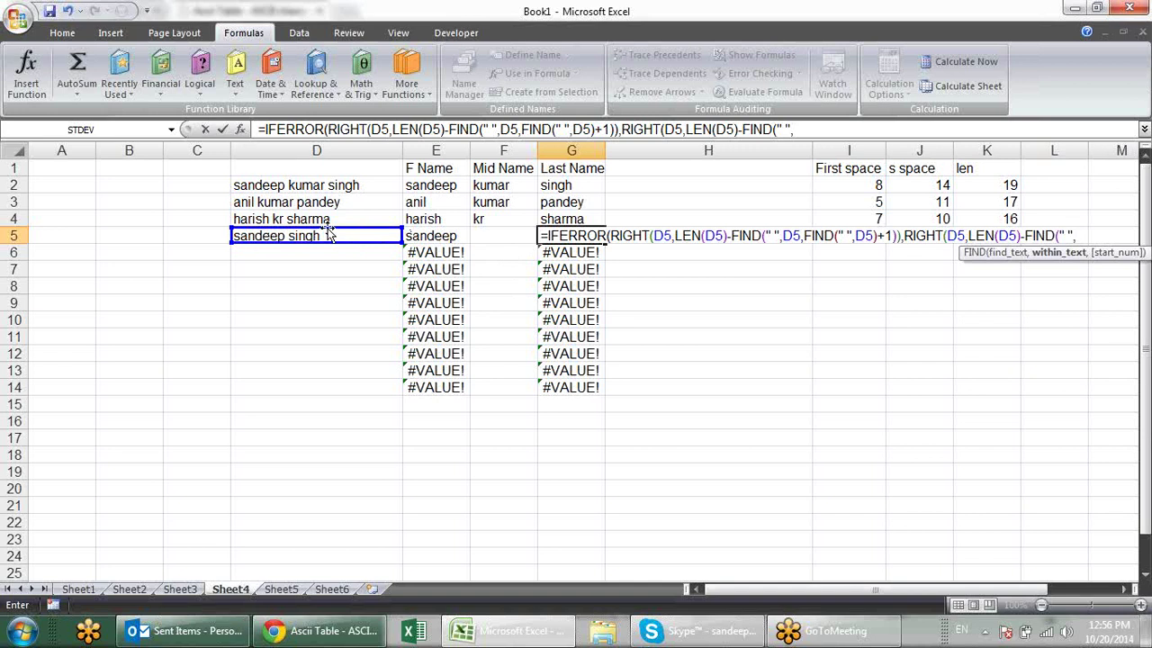
pyautogui.click(328, 232)
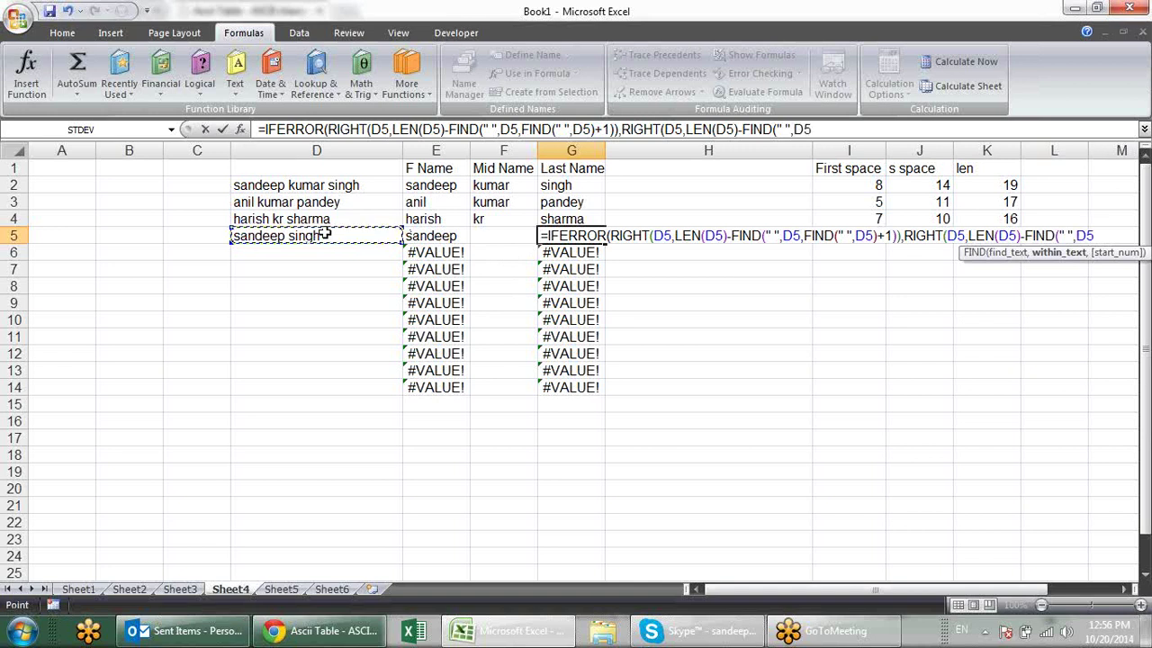
pyautogui.write(')')
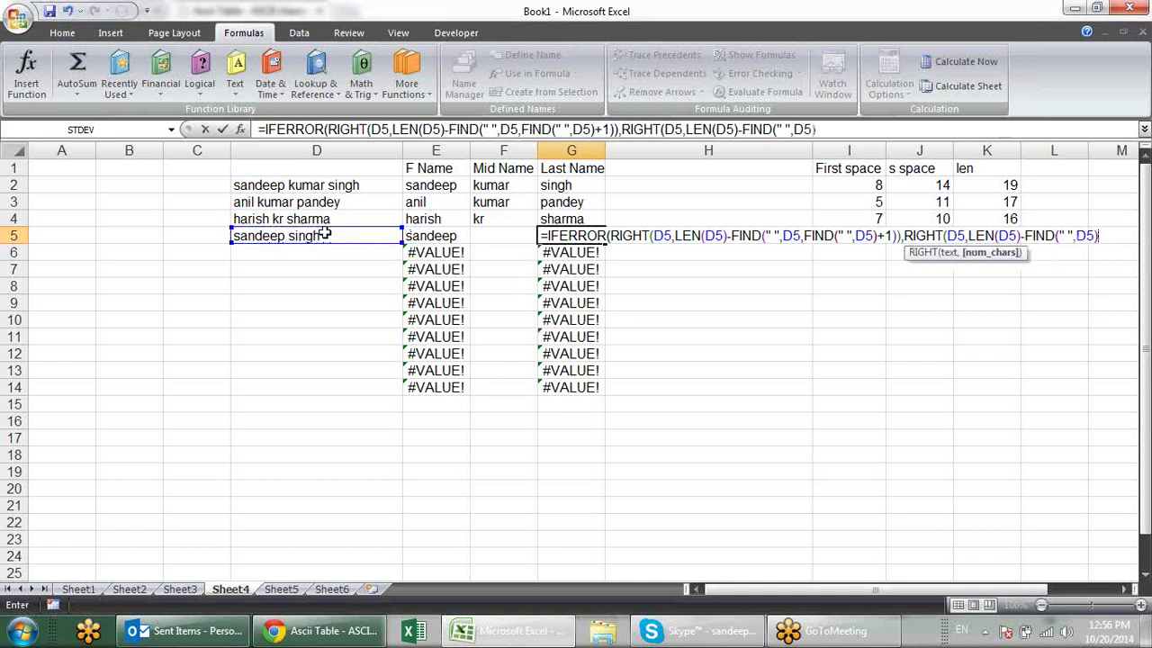
pyautogui.write(')')
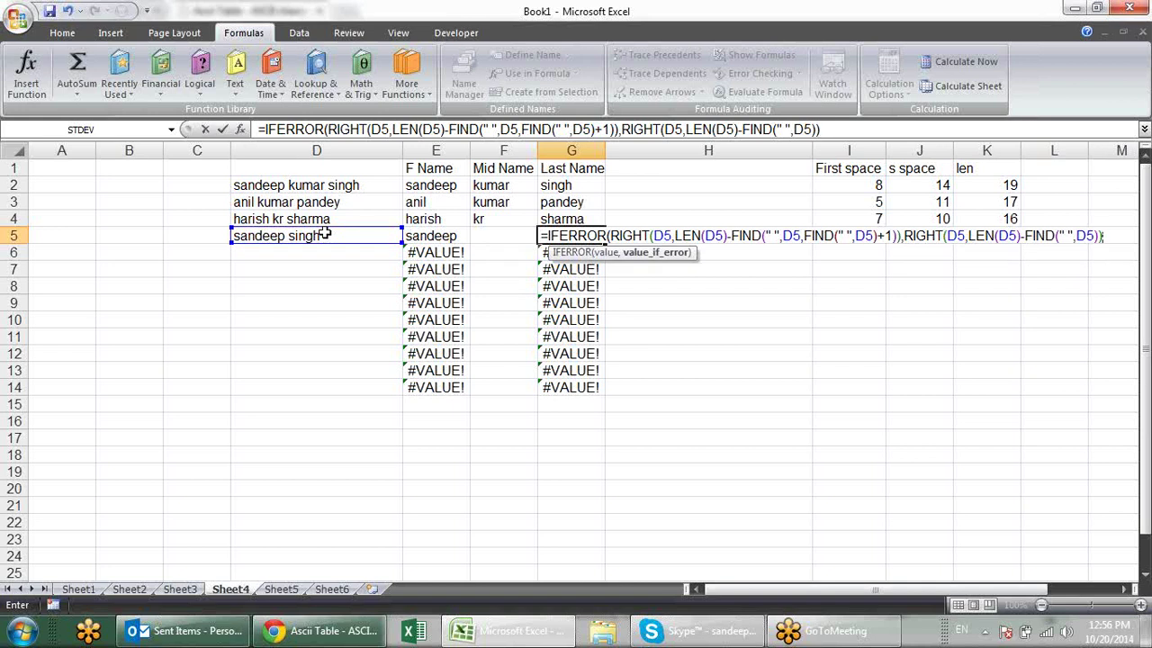
pyautogui.press('Return')
pyautogui.press('Return')
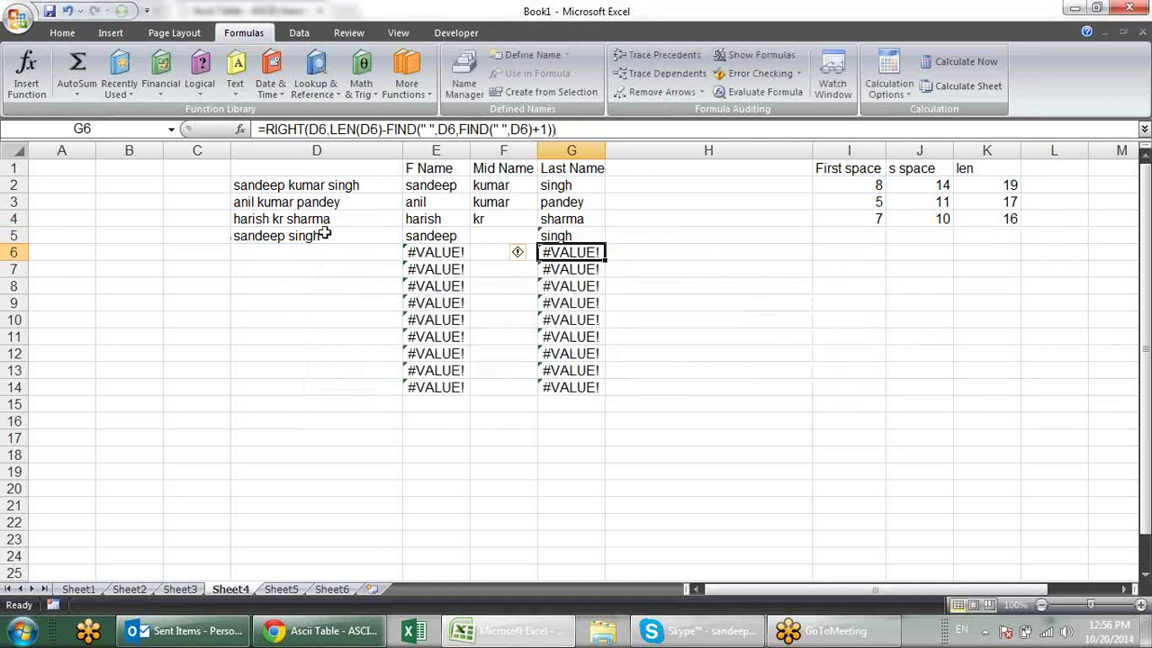
# Step: Fill the E5:G5 name formulas down to row 14
pyautogui.click(596, 234)
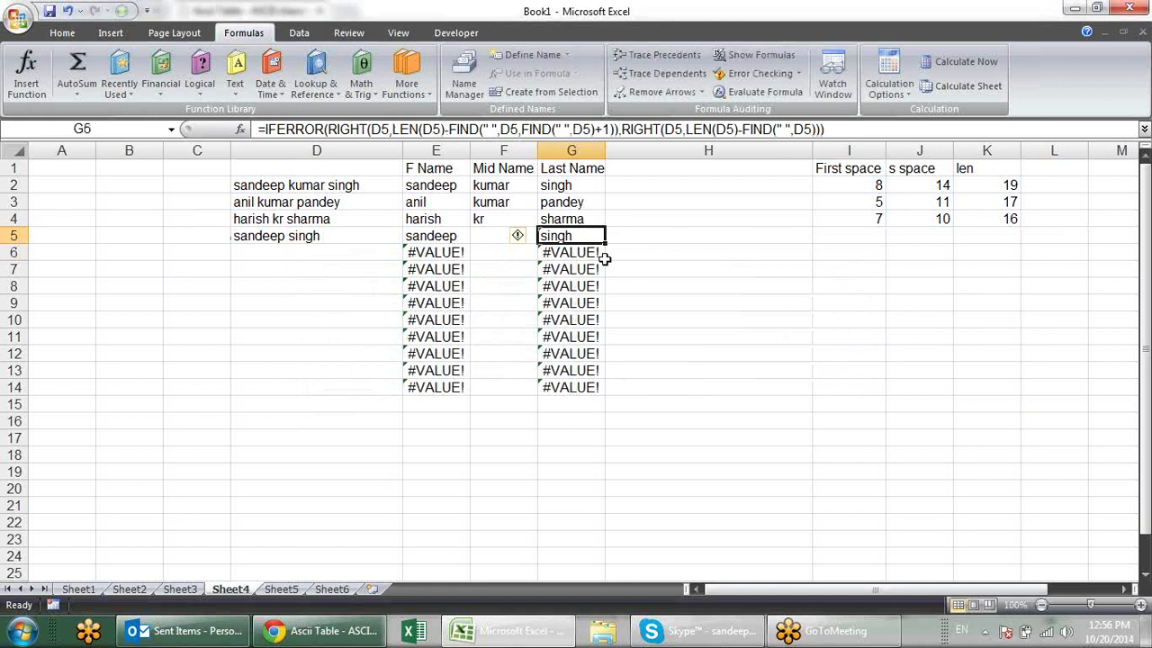
pyautogui.moveTo(606, 245); pyautogui.dragTo(605, 394)
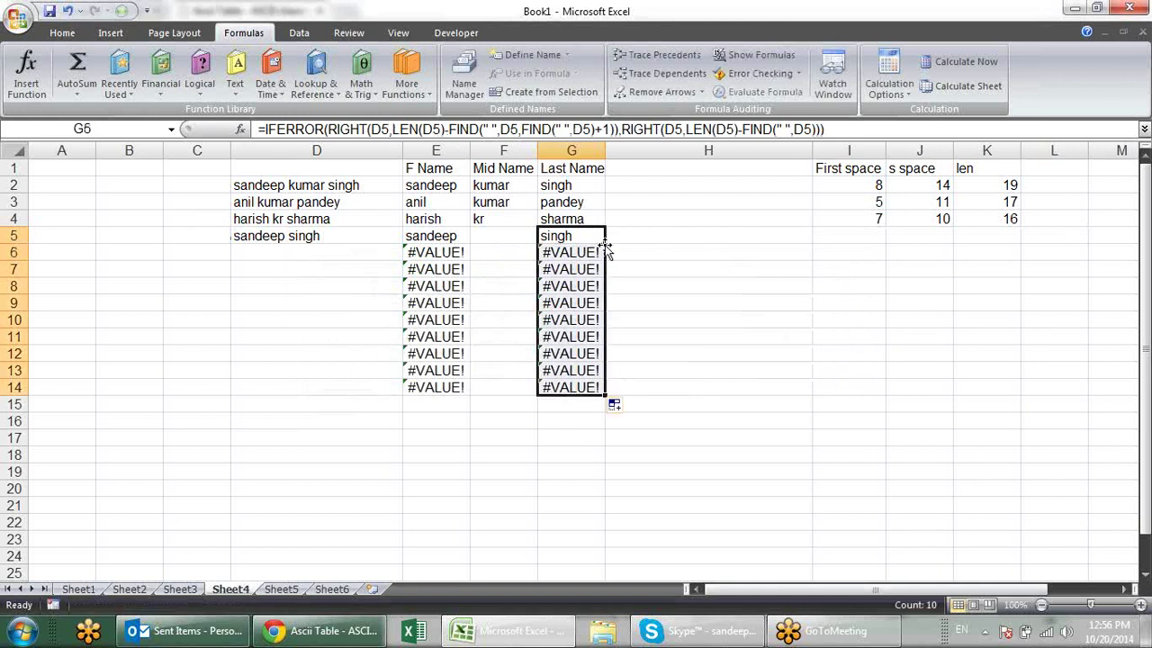
pyautogui.click(435, 232)
pyautogui.moveTo(434, 233)
pyautogui.mouseDown()
pyautogui.moveTo(596, 237)
pyautogui.moveTo(591, 177)
pyautogui.mouseUp()
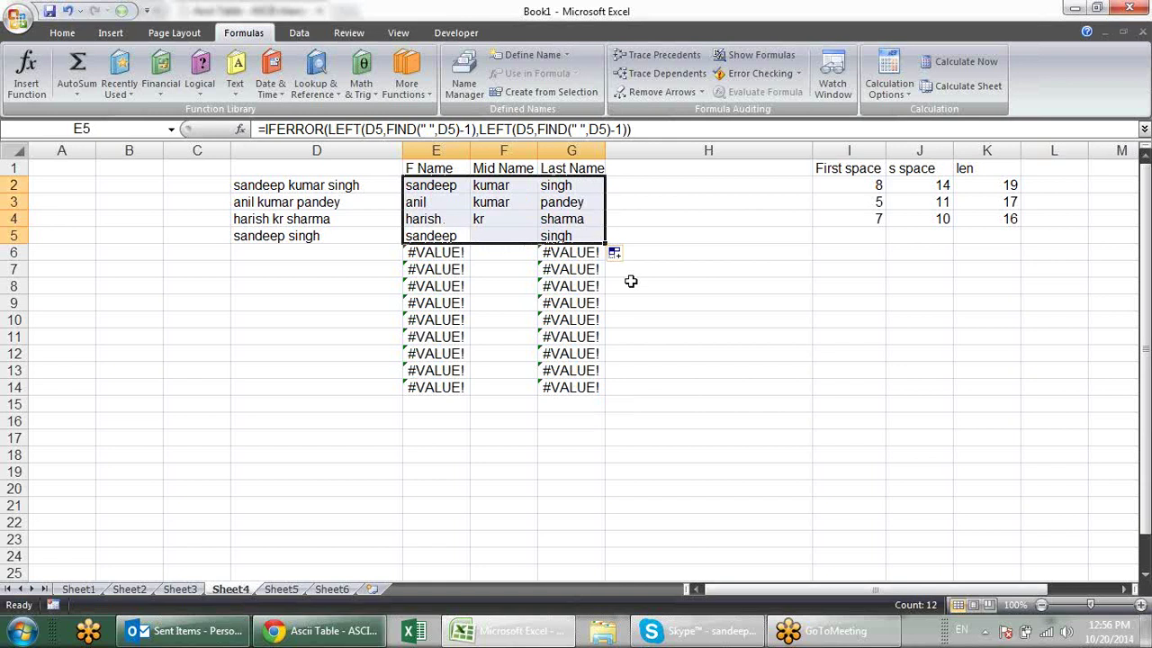
pyautogui.click(644, 287)
pyautogui.click(552, 238)
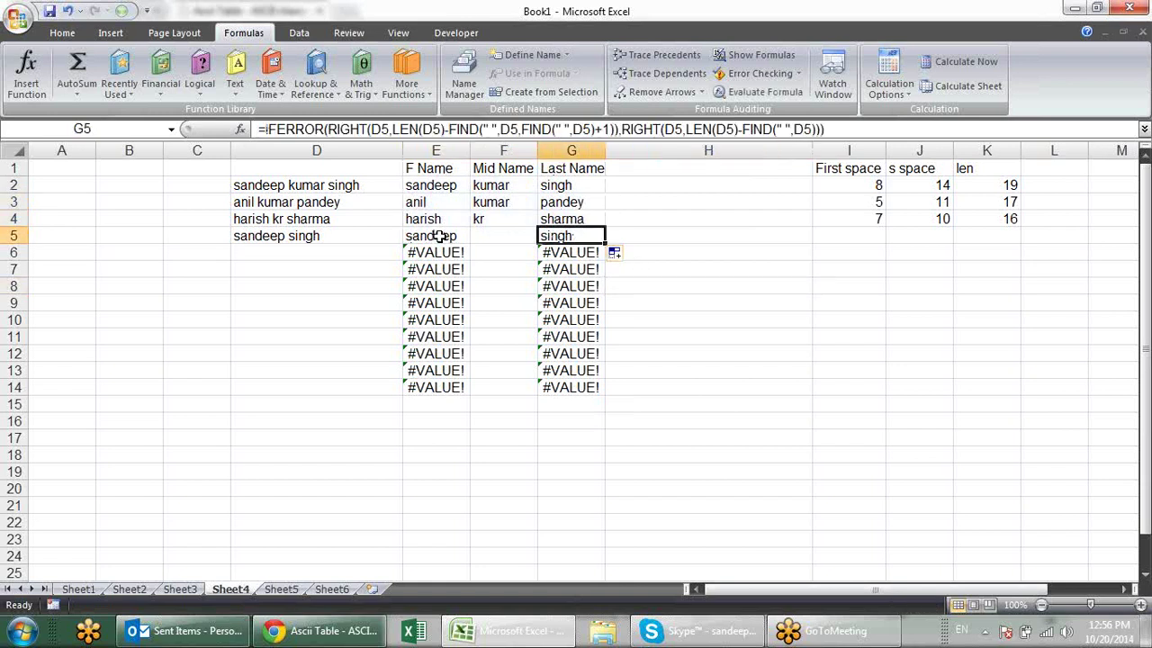
pyautogui.moveTo(436, 235)
pyautogui.mouseDown()
pyautogui.moveTo(558, 235)
pyautogui.moveTo(605, 392)
pyautogui.mouseUp()
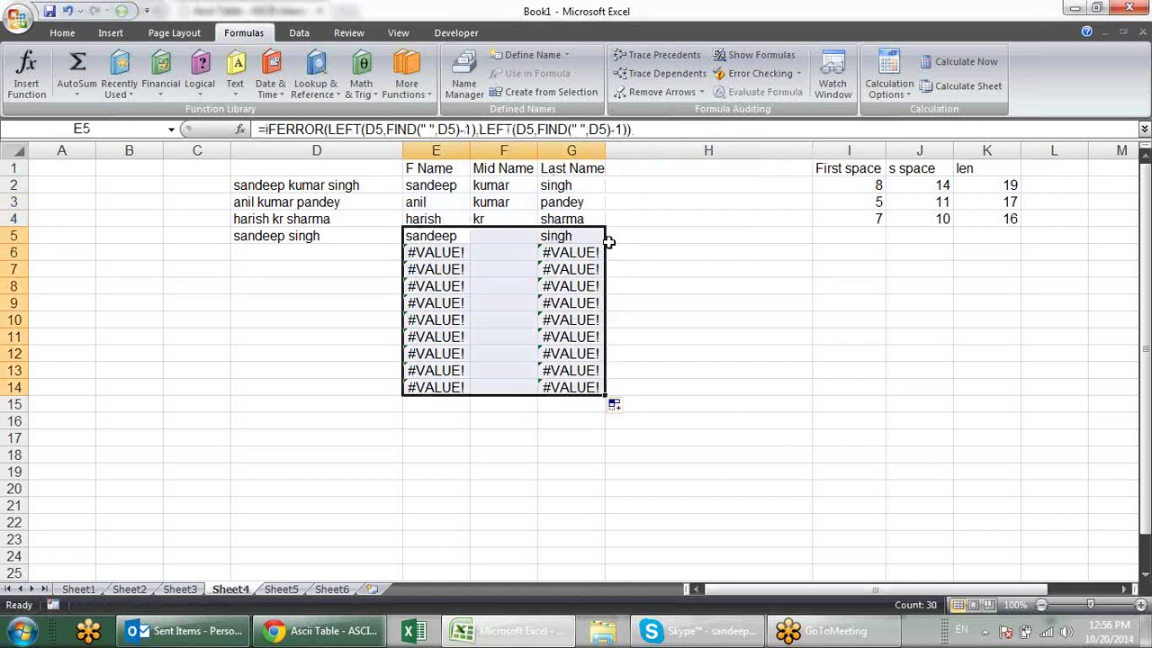
pyautogui.click(669, 252)
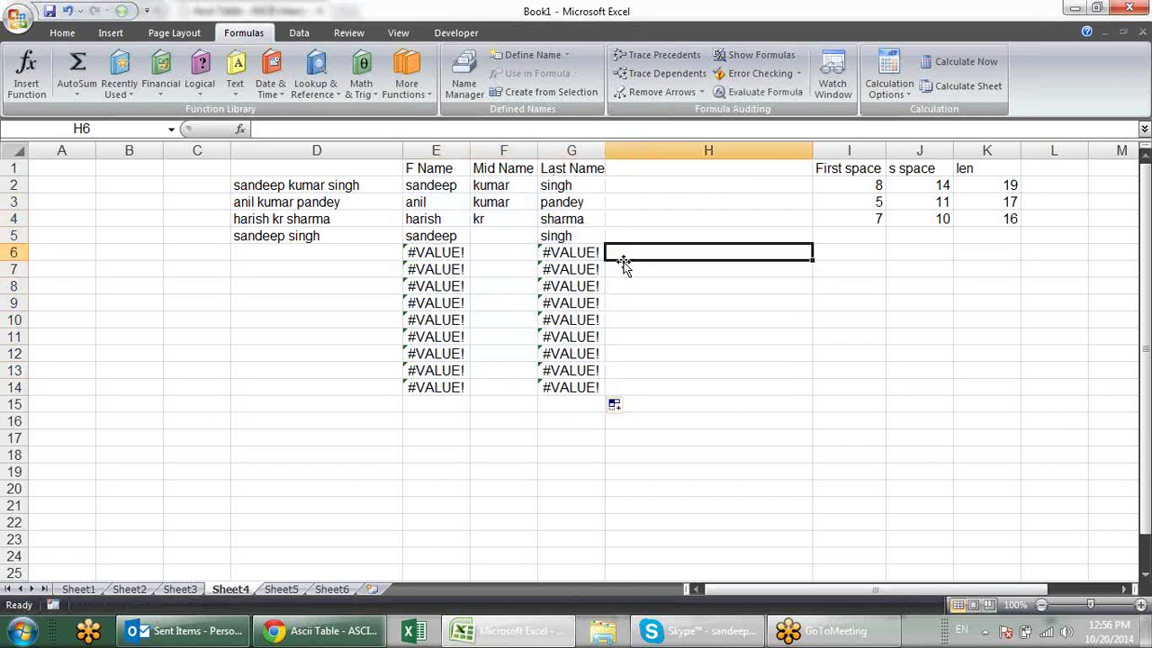
# Step: Enter a test name in D6
pyautogui.click(347, 250)
pyautogui.write('sand')
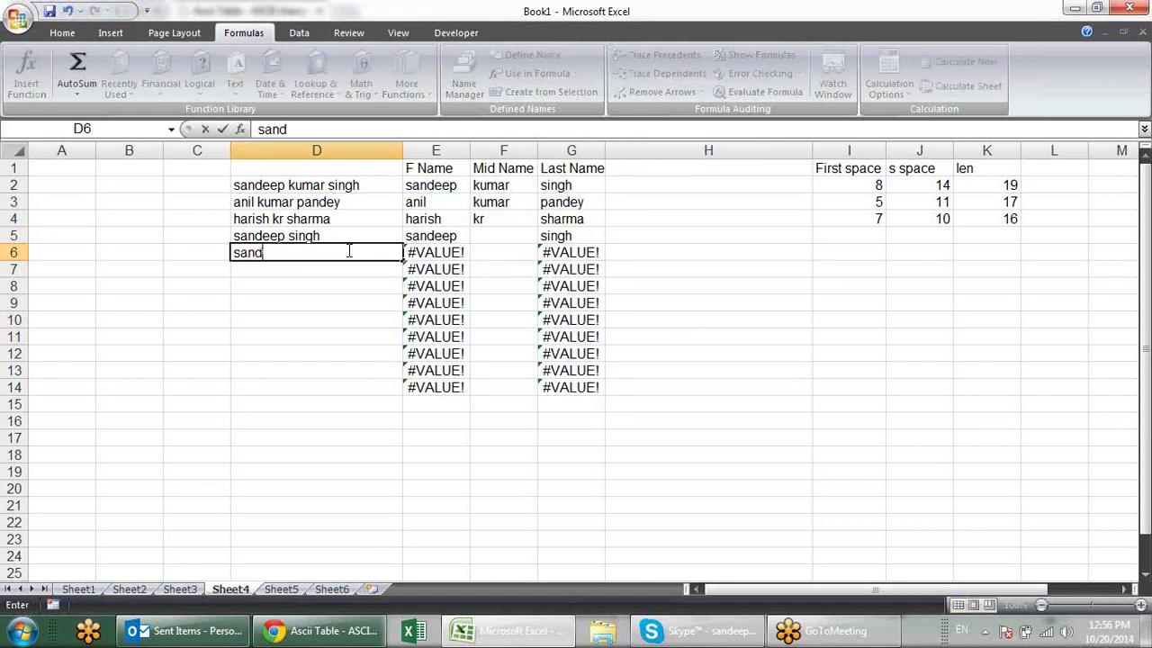
pyautogui.press('BackSpace')
pyautogui.press('BackSpace')
pyautogui.press('BackSpace')
pyautogui.press('BackSpace')
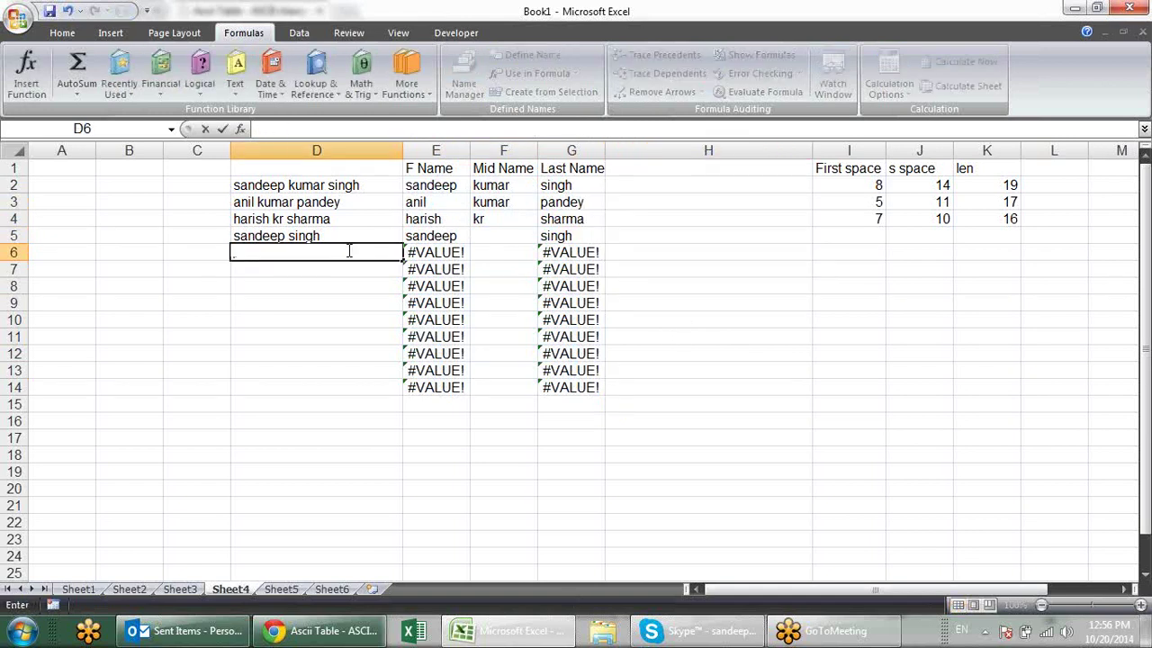
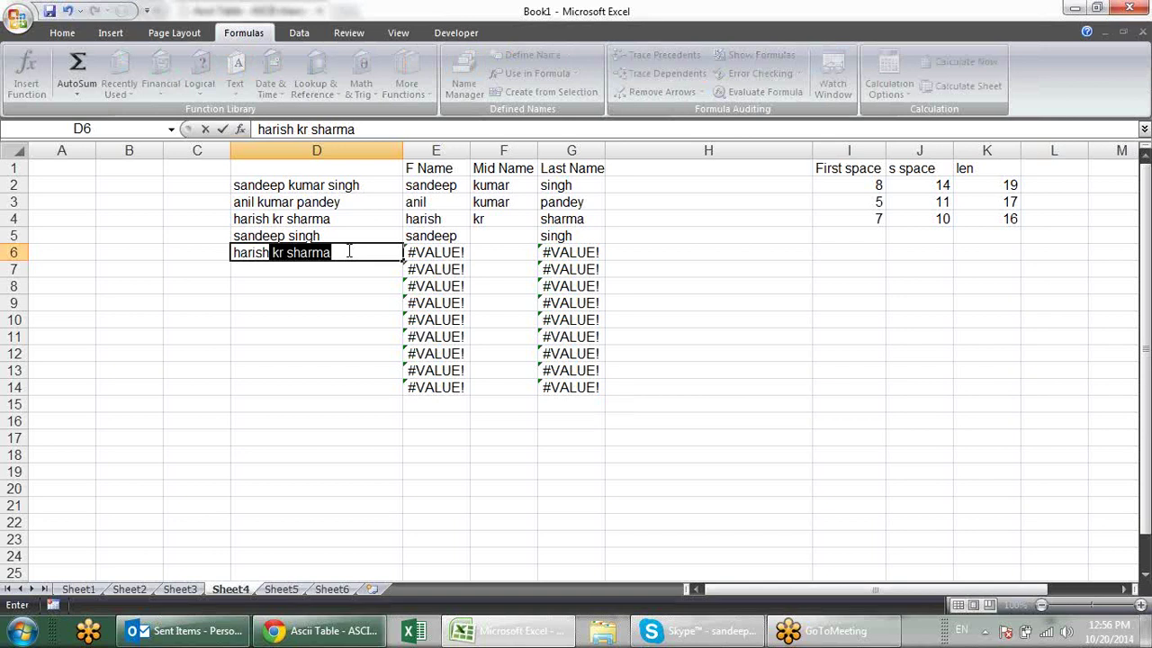
pyautogui.press('Delete')
pyautogui.press('Return')
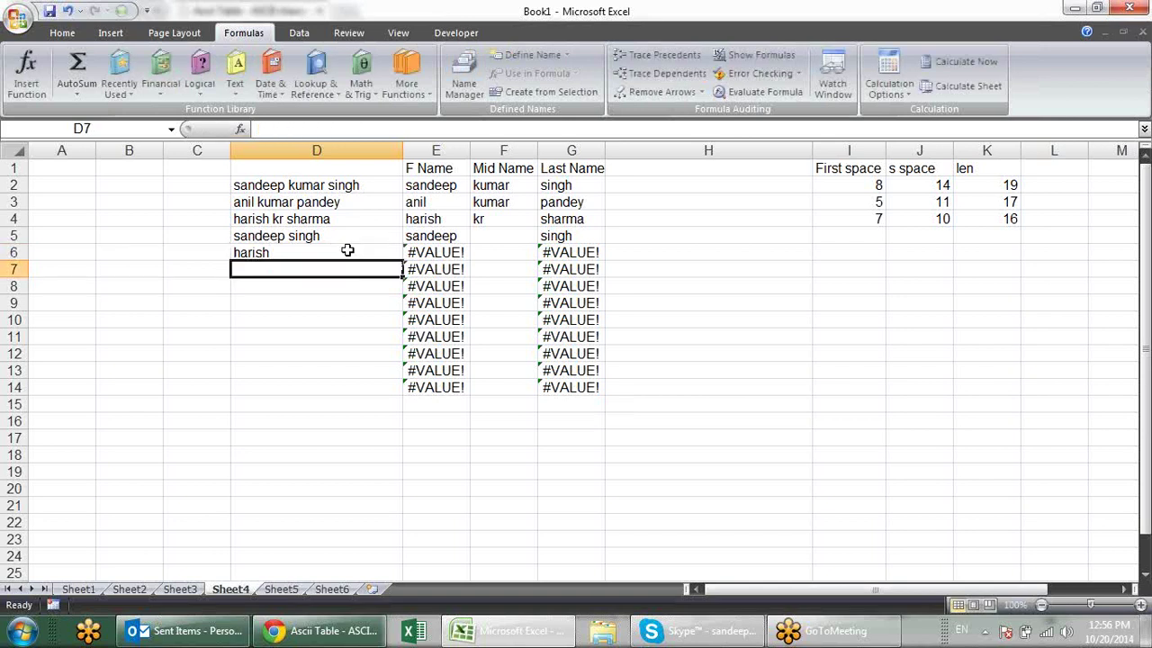
# Step: Wrap E6's first-name formula in an outer IFERROR that falls back to D6
pyautogui.click(583, 270)
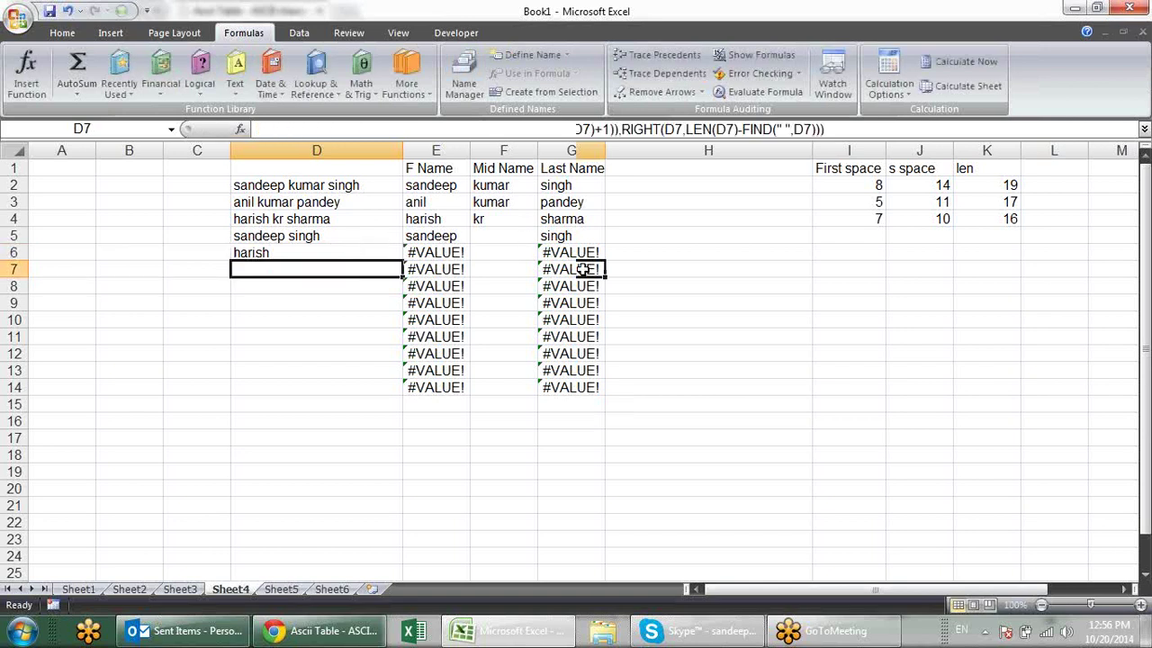
pyautogui.click(459, 250)
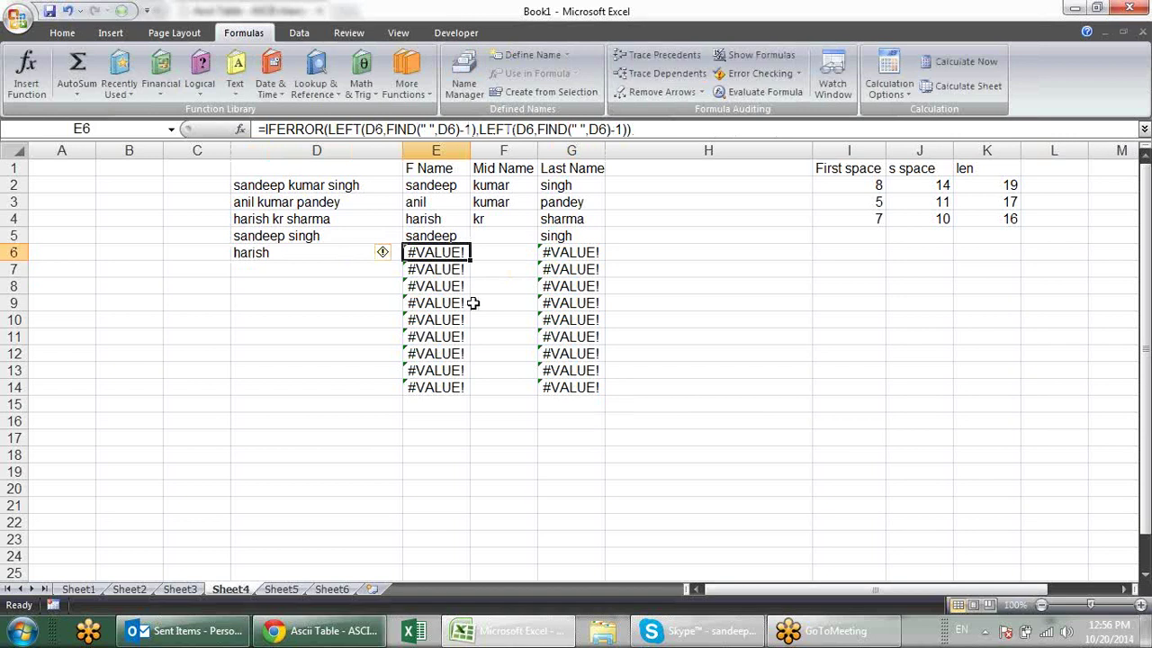
pyautogui.press('F2')
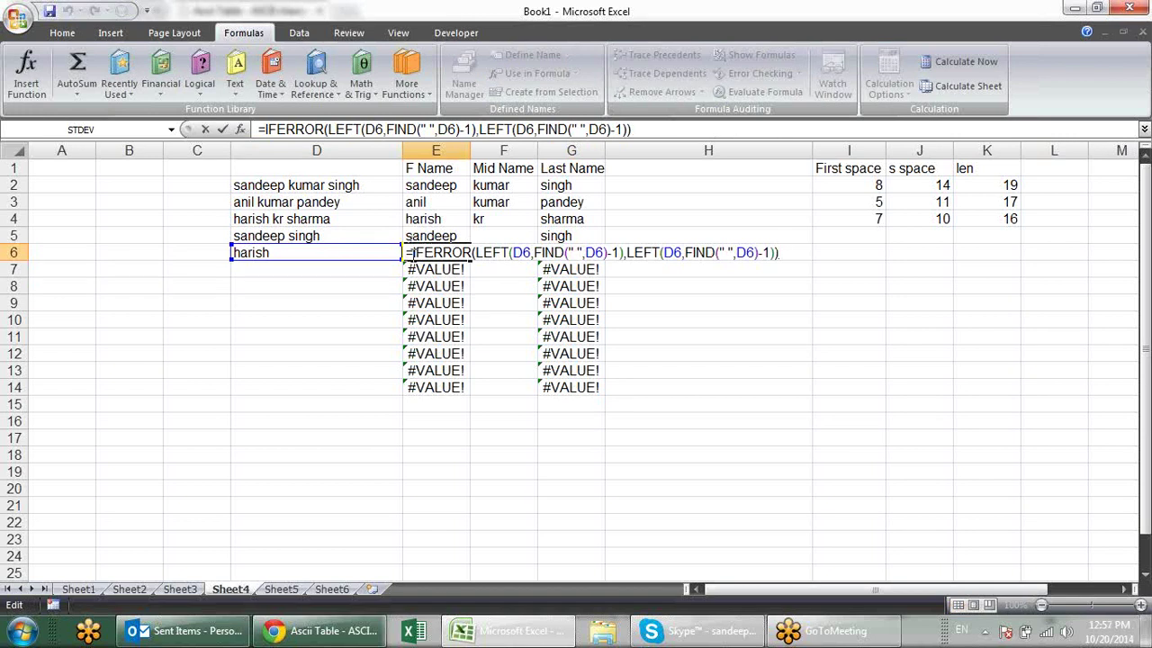
pyautogui.write('if')
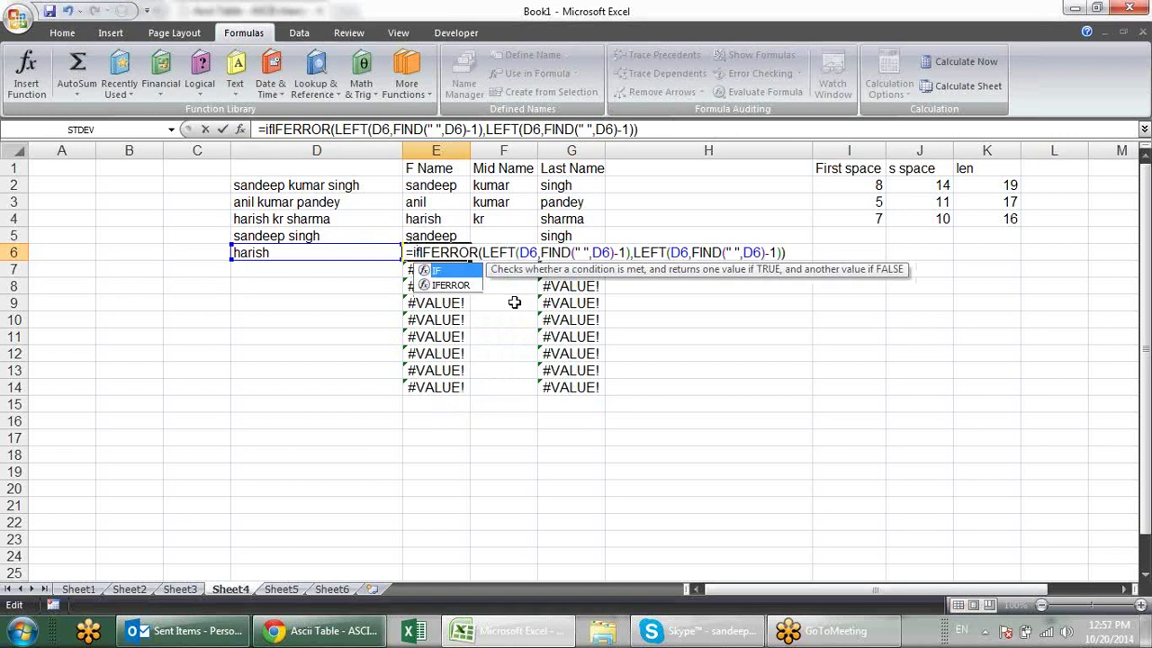
pyautogui.press('Down')
pyautogui.press('Tab')
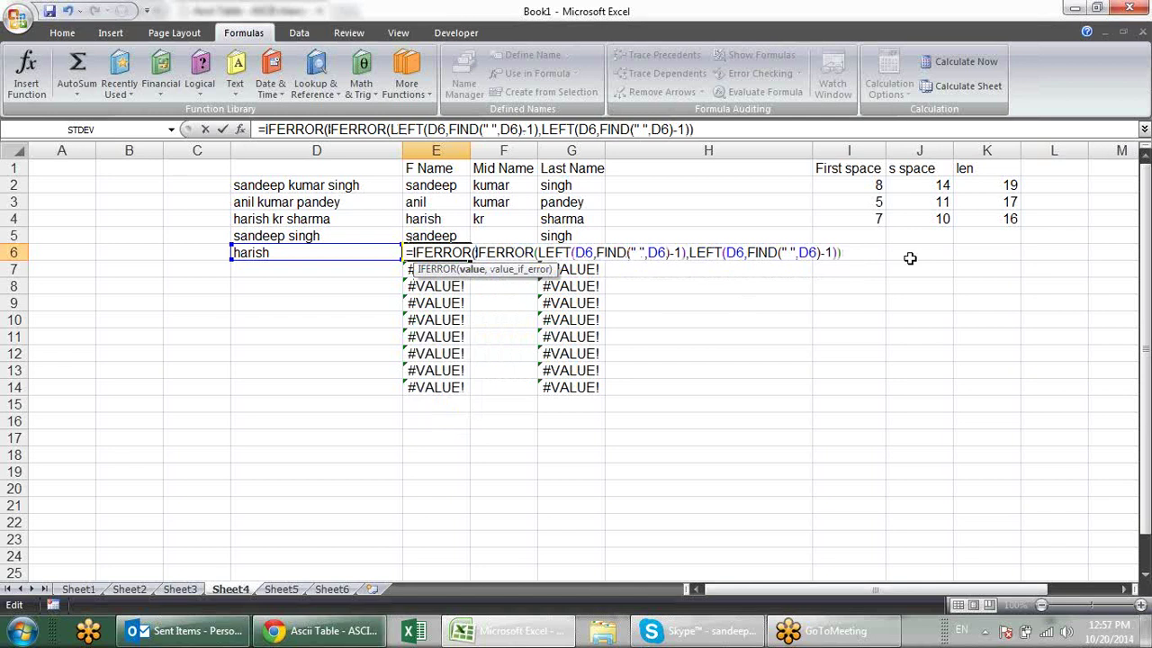
pyautogui.click(850, 256)
pyautogui.write(',')
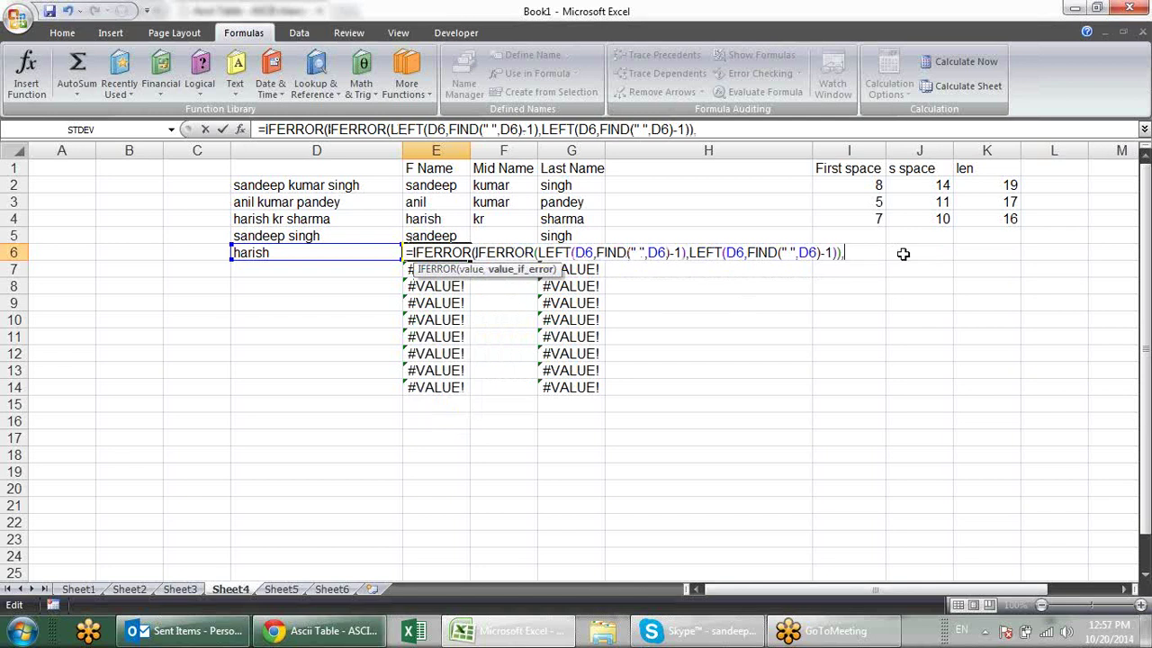
pyautogui.click(361, 252)
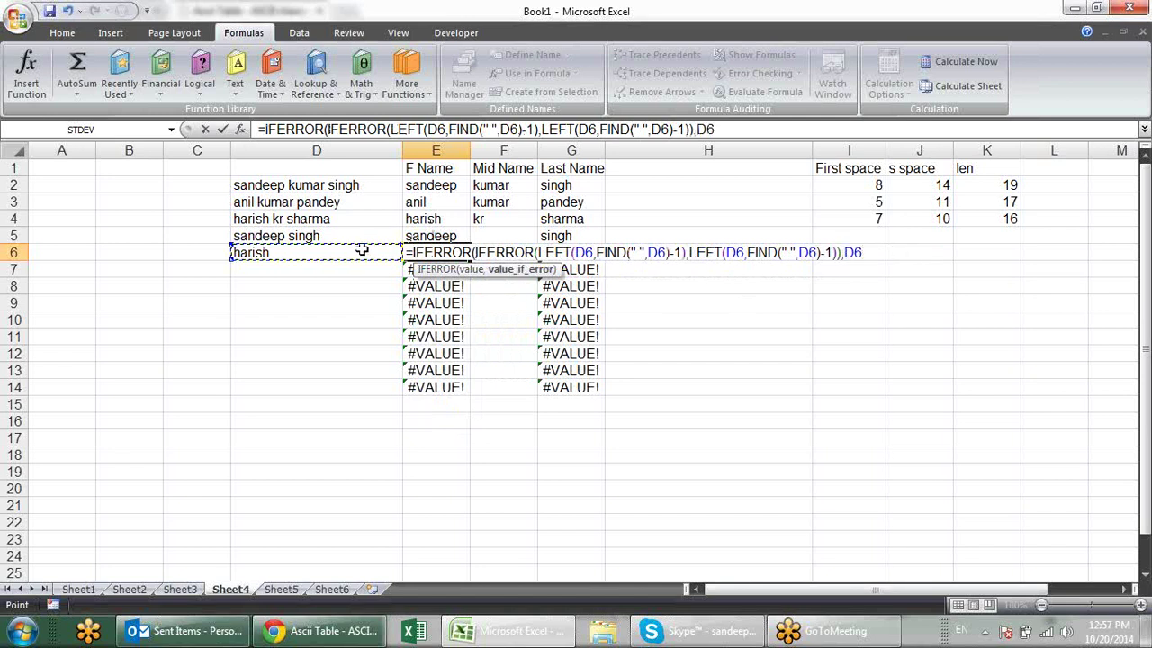
pyautogui.write(')')
pyautogui.press('Return')
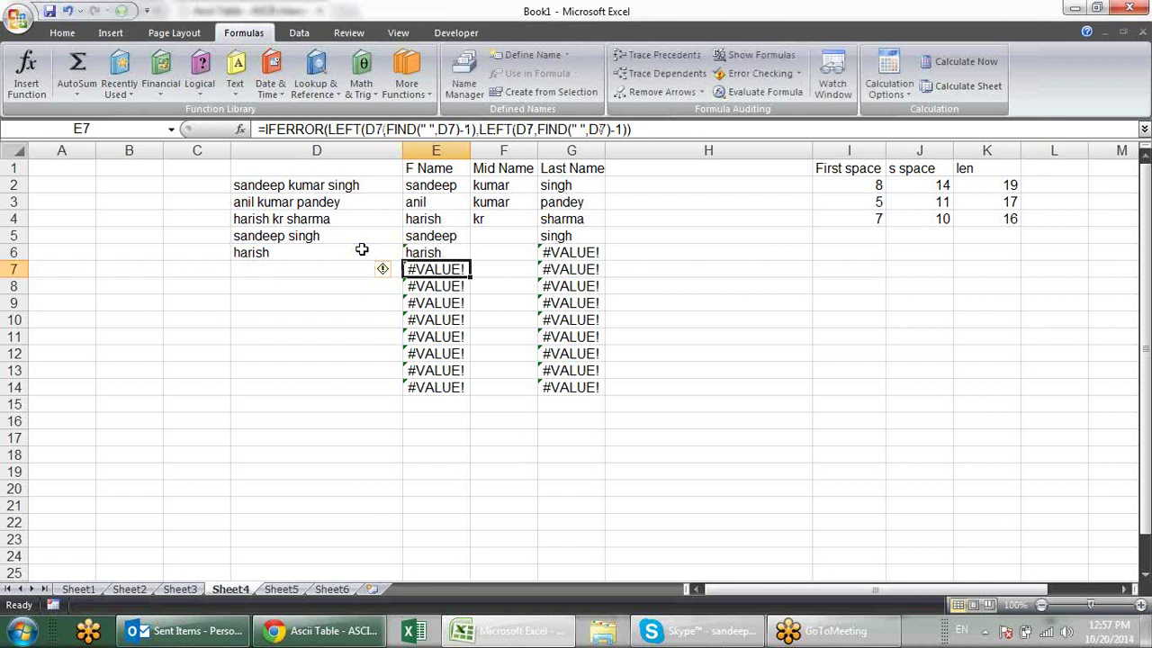
# Step: Copy E6's formula down to E14, giving 0 in E7:E14
pyautogui.click(459, 257)
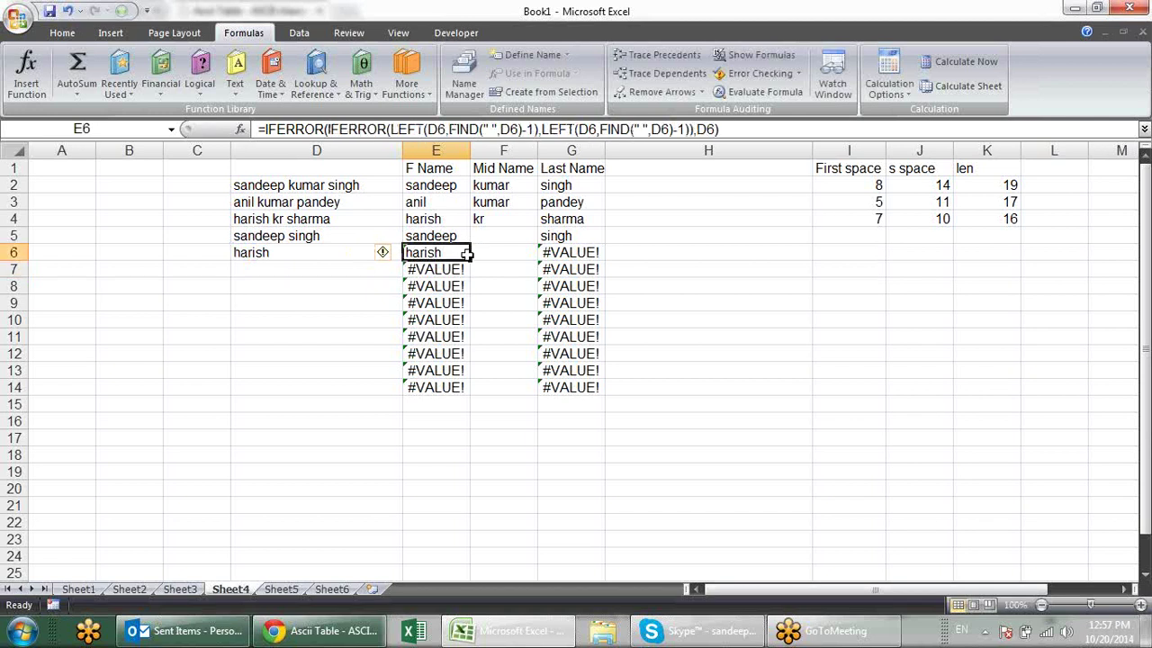
pyautogui.doubleClick(470, 260)
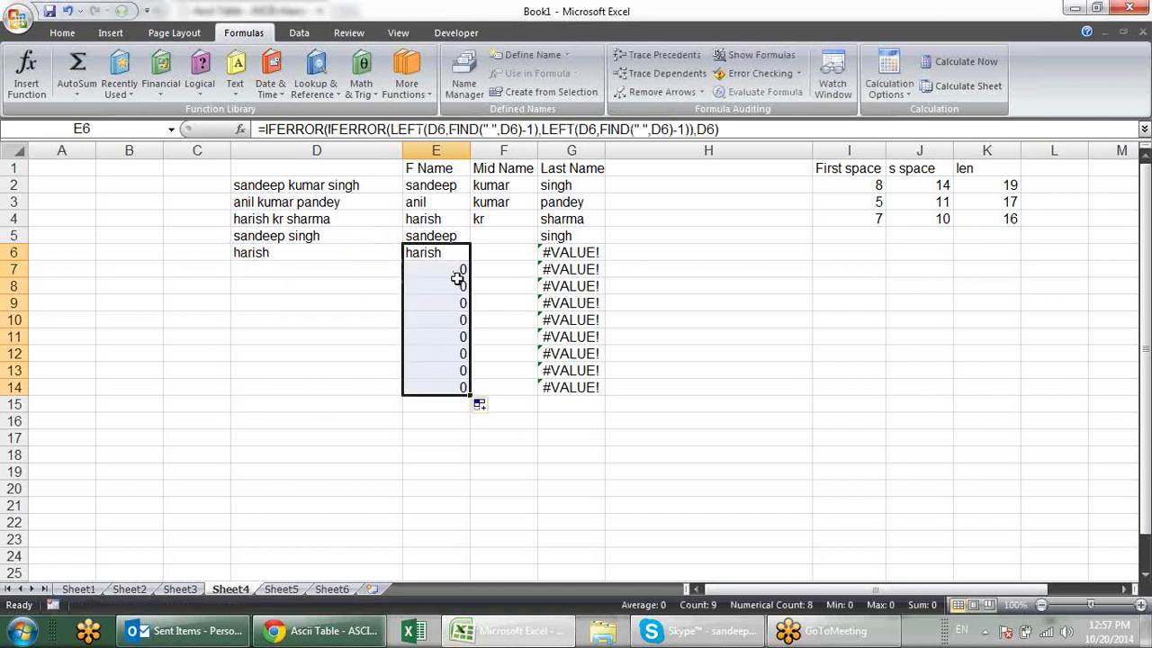
pyautogui.click(457, 284)
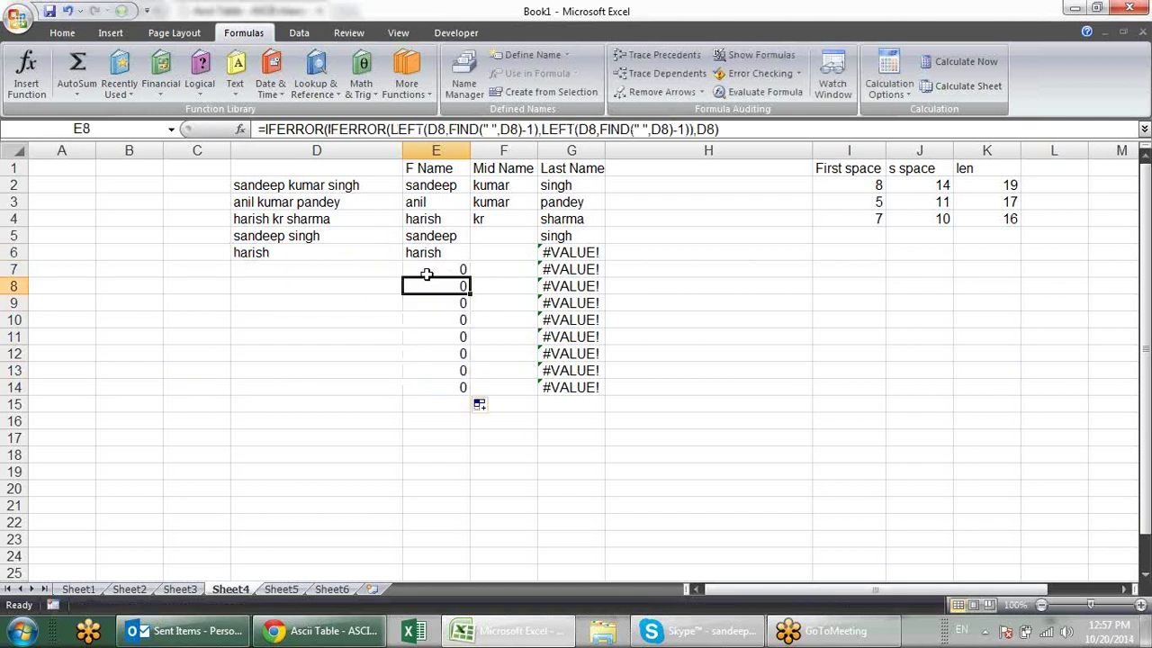
pyautogui.doubleClick(436, 254)
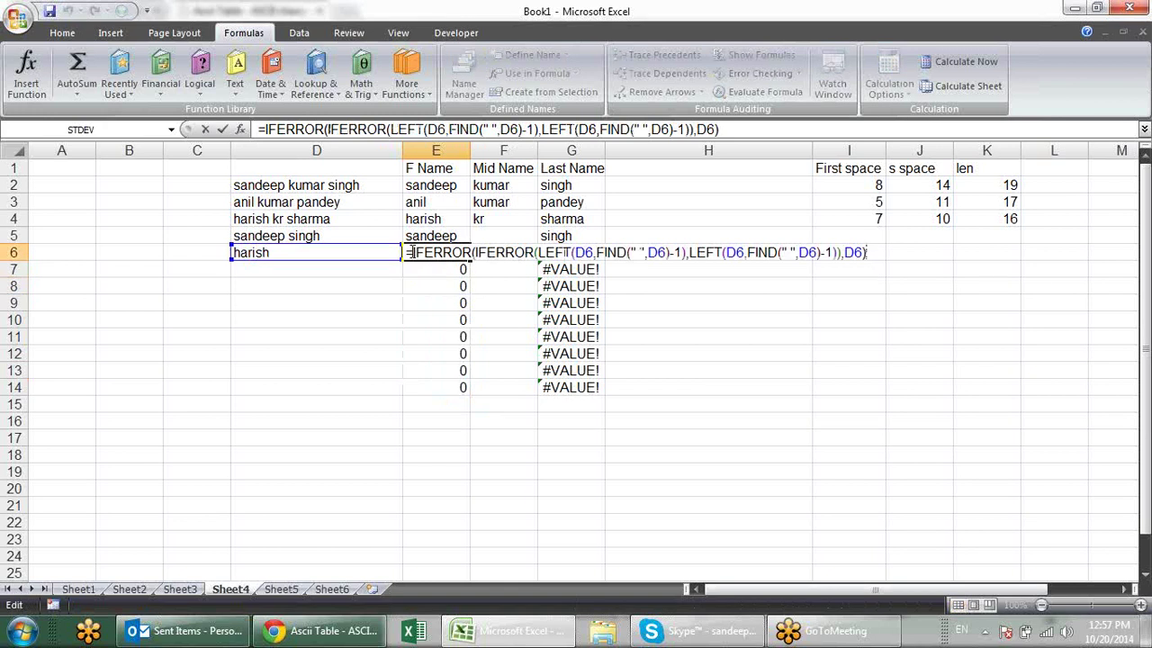
# Step: Wrap E6's formula in IF(inner=0,"",inner) so zero results show blank
pyautogui.write('if')
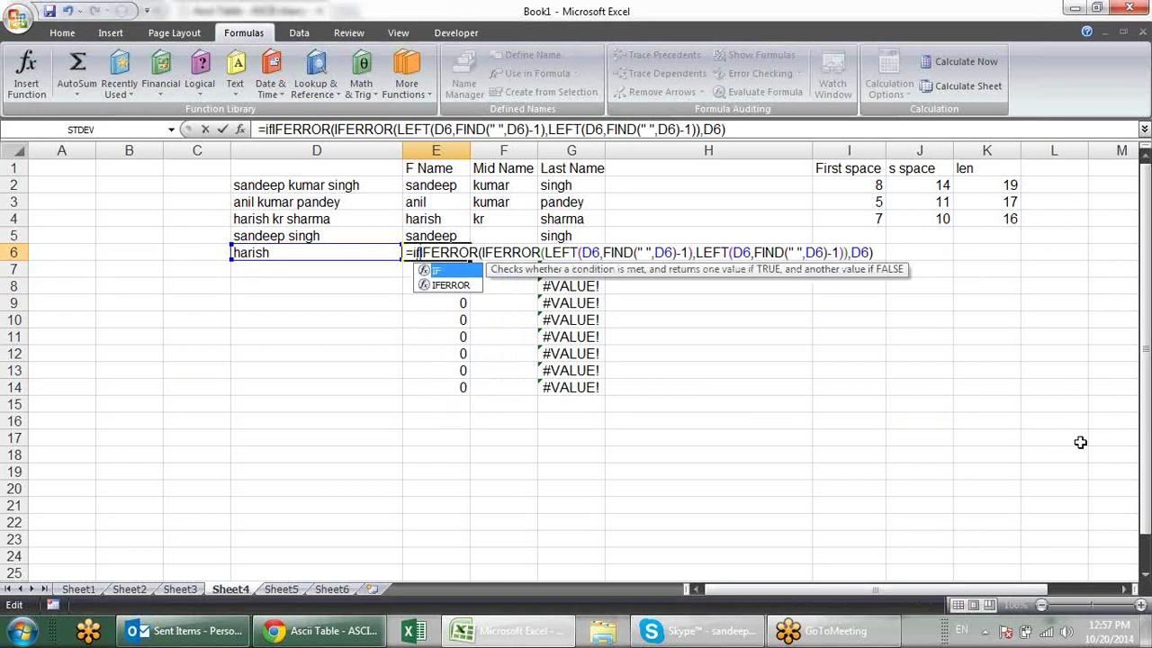
pyautogui.press('Tab')
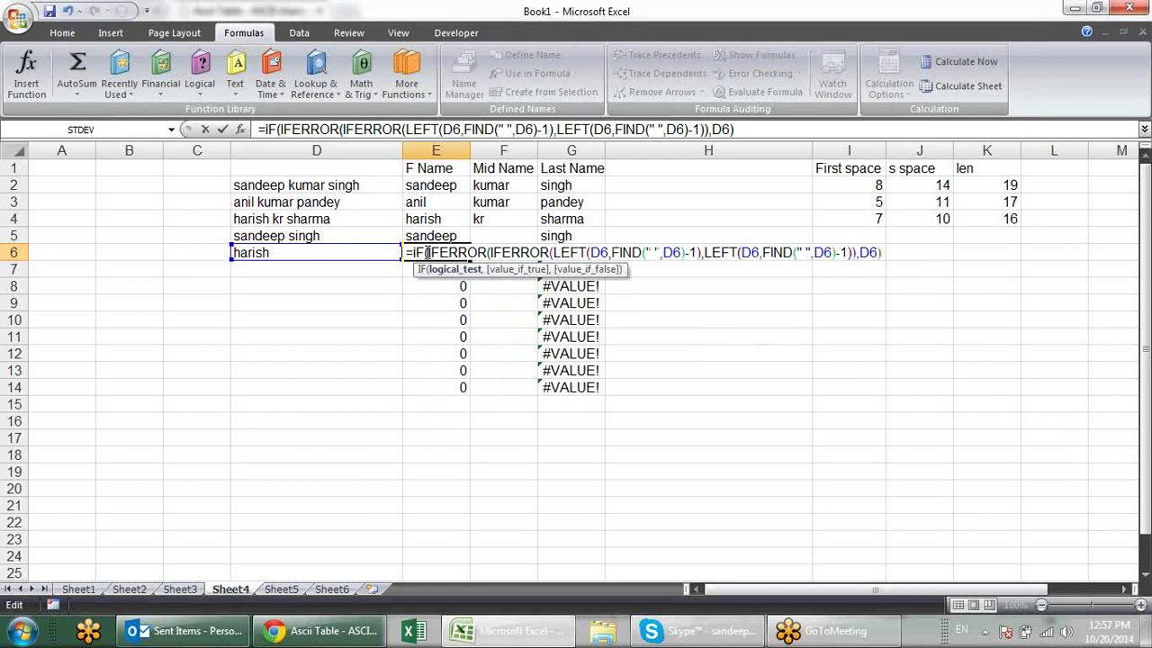
pyautogui.moveTo(429, 253); pyautogui.dragTo(963, 253)
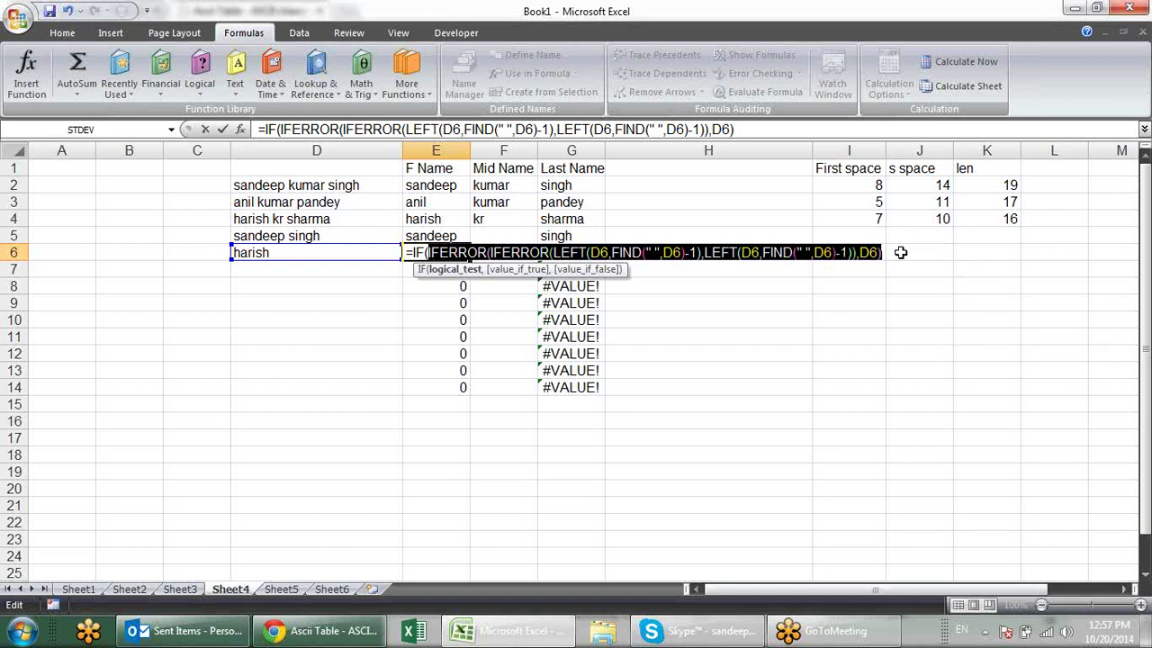
pyautogui.press('Left')
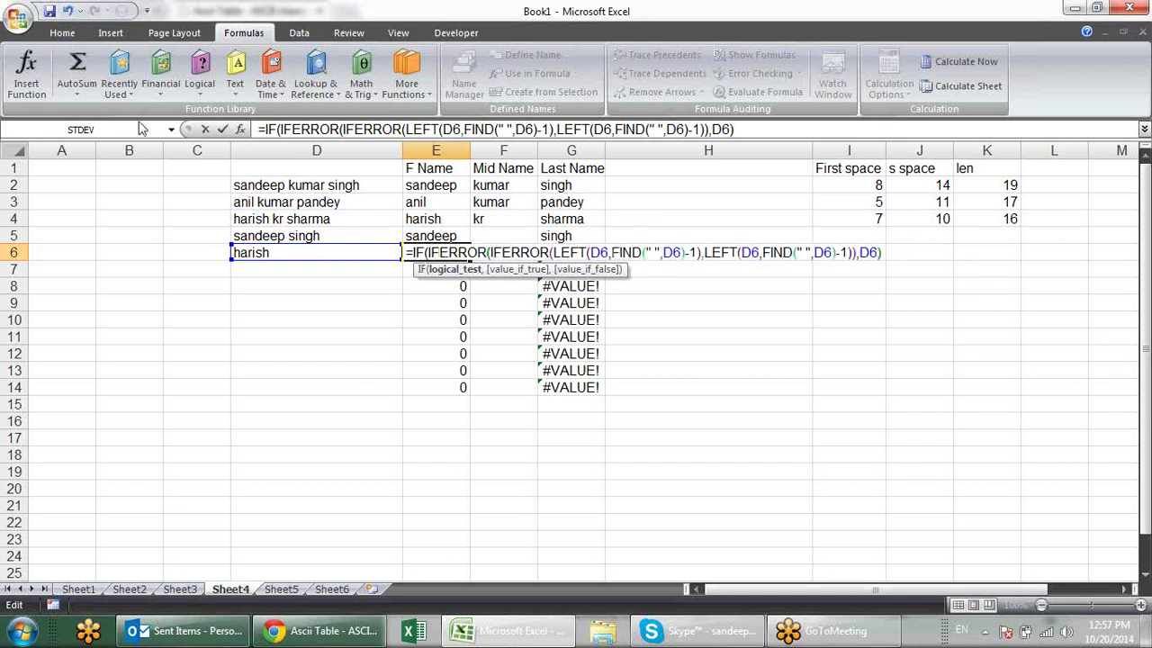
pyautogui.write('=')
pyautogui.write('0,""')
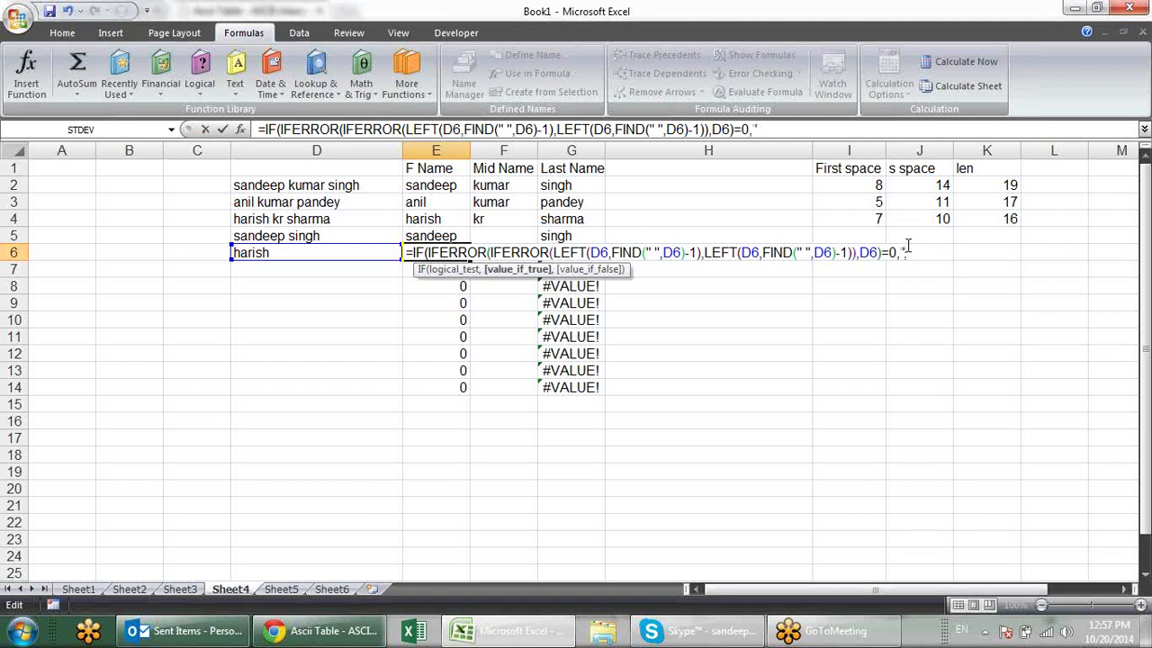
pyautogui.write(',')
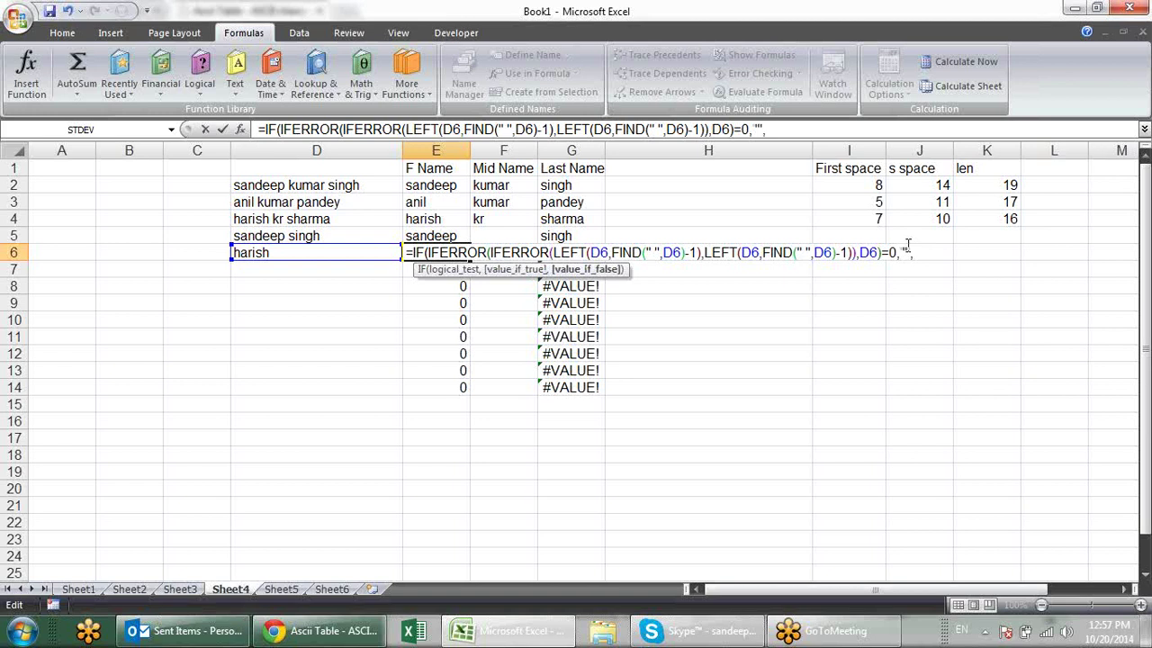
pyautogui.hotkey('ctrl', 'v')
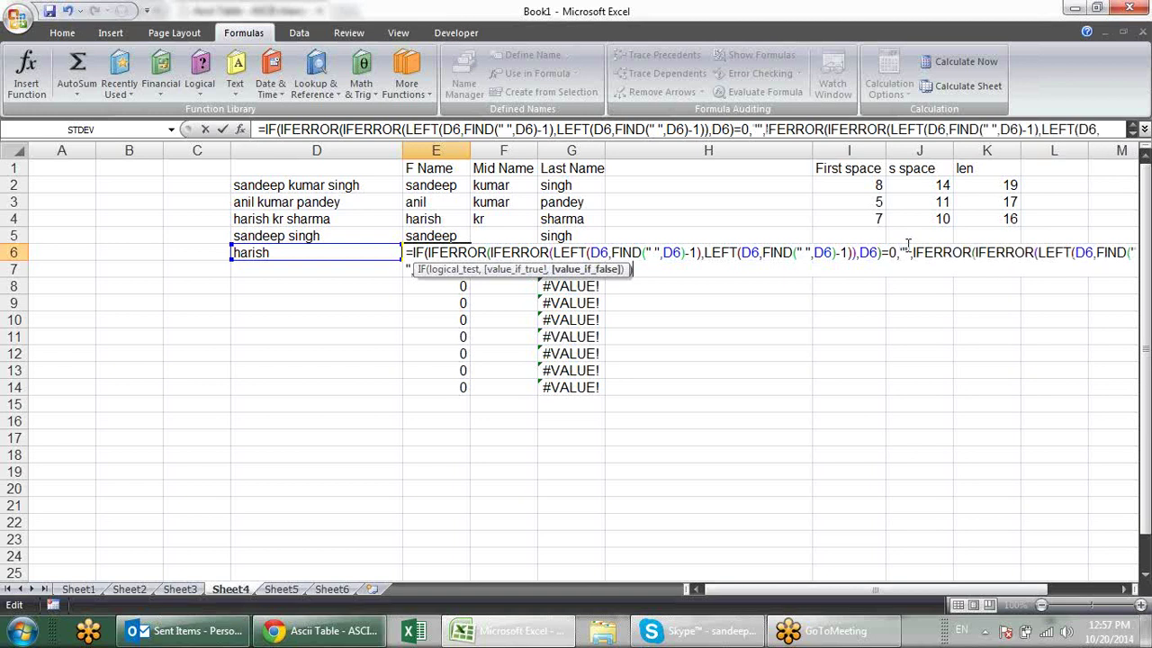
pyautogui.write(')-1)),D6))')
pyautogui.press('Return')
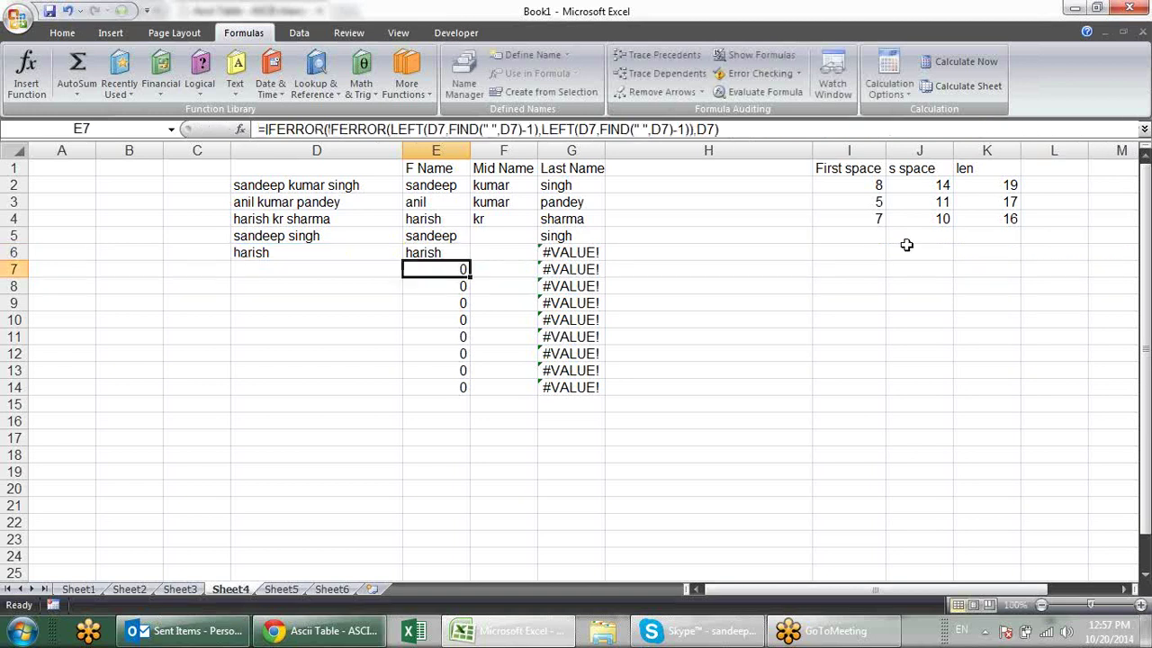
# Step: Fill the IF formula up to E2 and down to E14, leaving E7:E14 empty
pyautogui.click(455, 253)
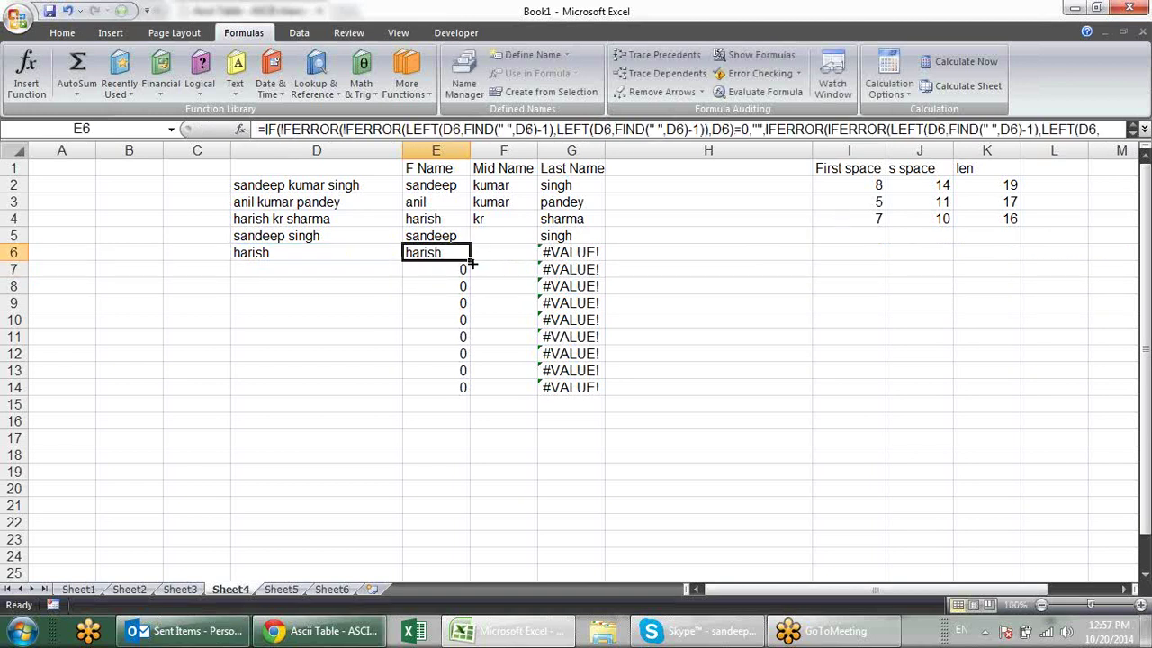
pyautogui.moveTo(469, 260); pyautogui.dragTo(464, 184)
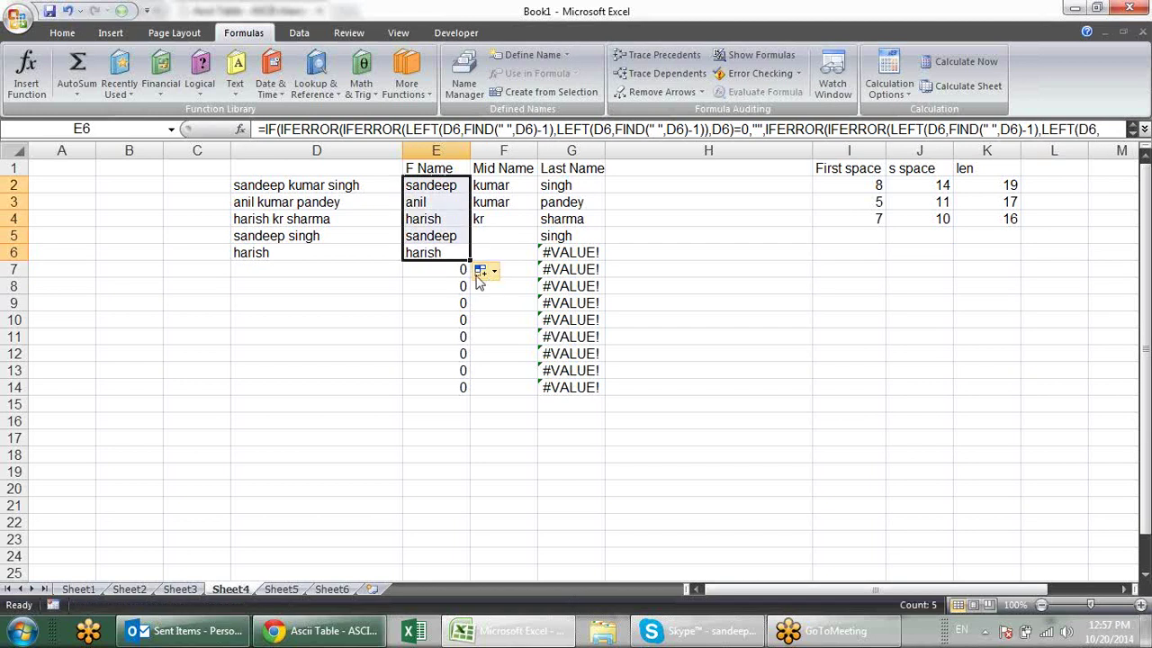
pyautogui.doubleClick(469, 260)
pyautogui.click(482, 290)
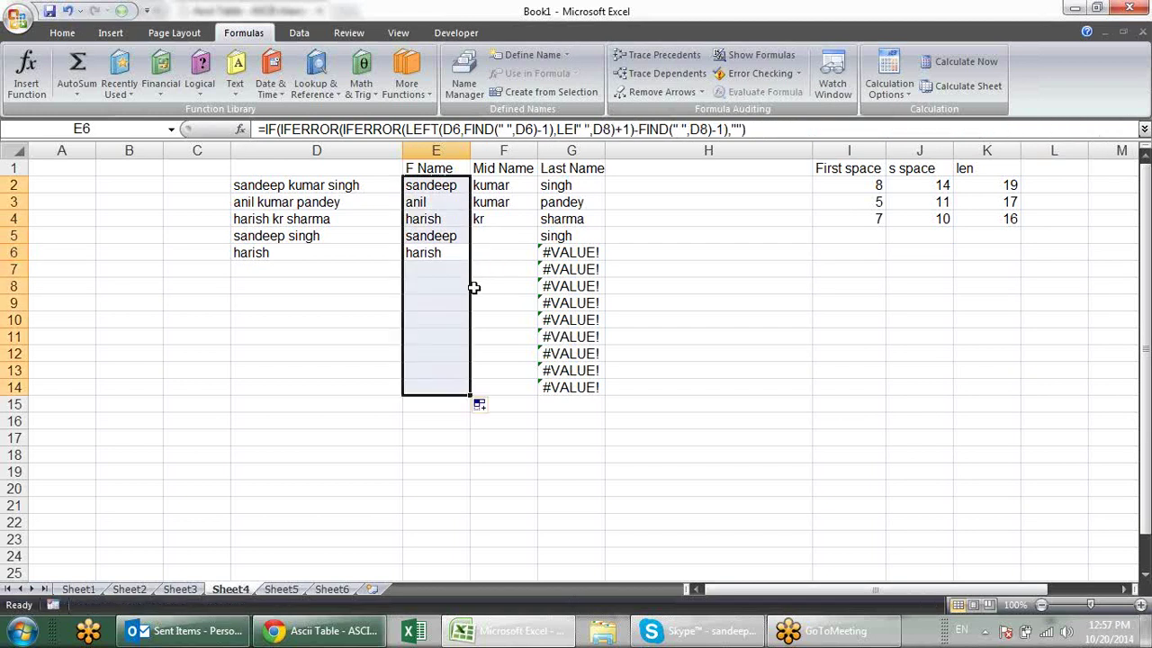
pyautogui.click(447, 272)
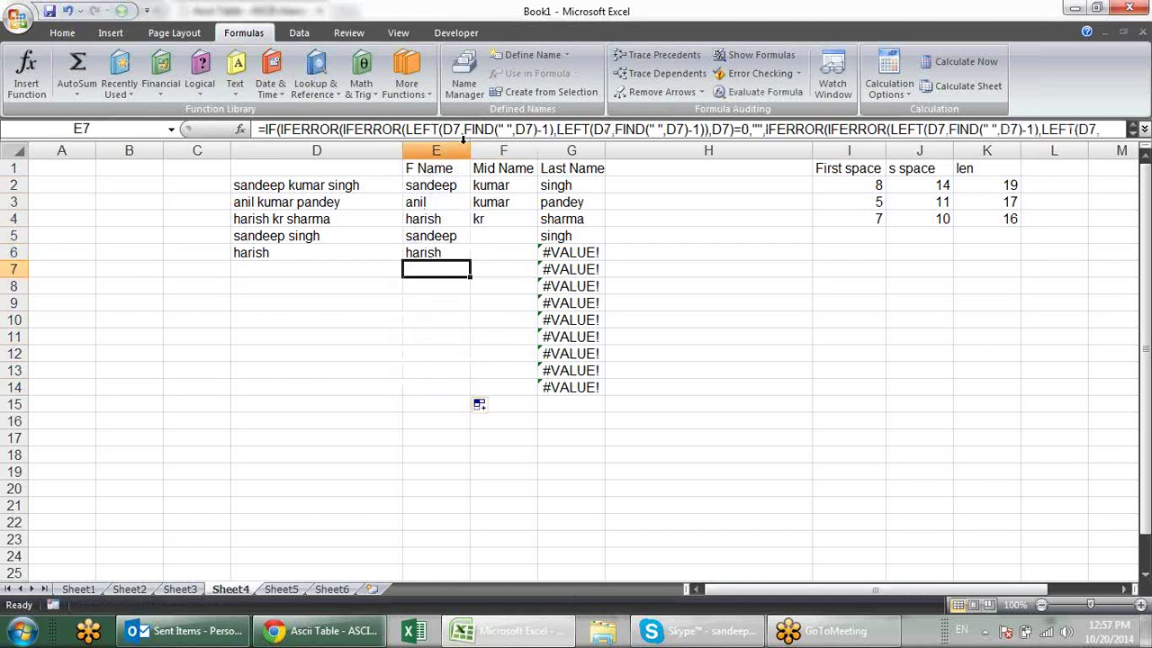
pyautogui.moveTo(463, 142)
pyautogui.mouseDown()
pyautogui.moveTo(467, 243)
pyautogui.moveTo(477, 119)
pyautogui.mouseUp()
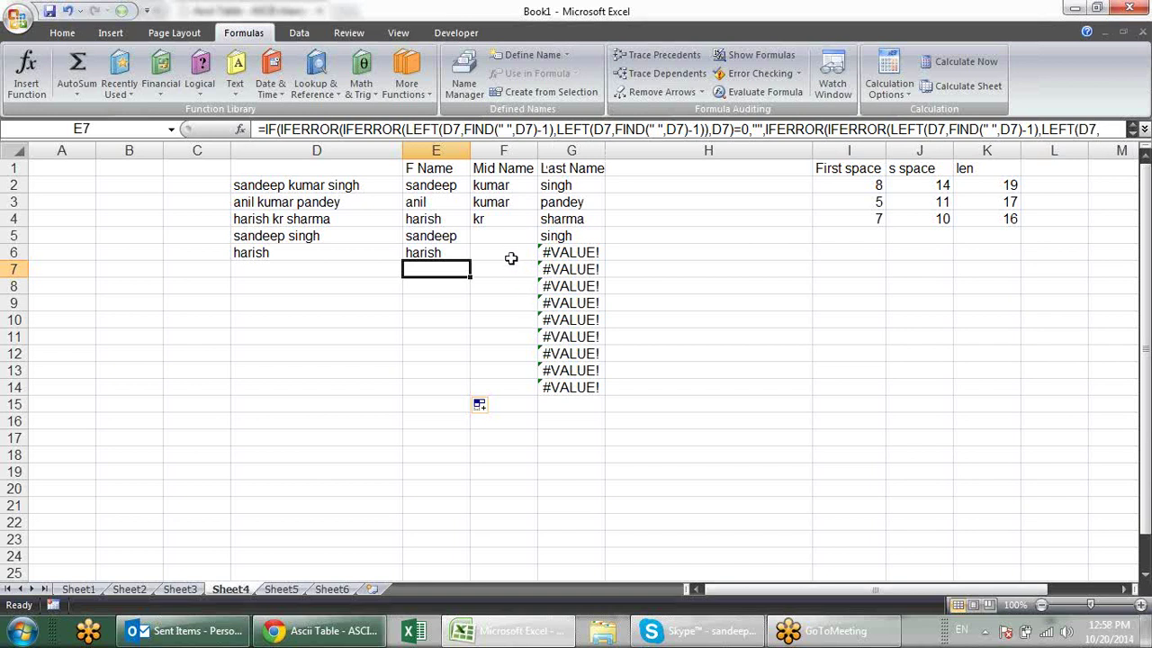
pyautogui.click(511, 260)
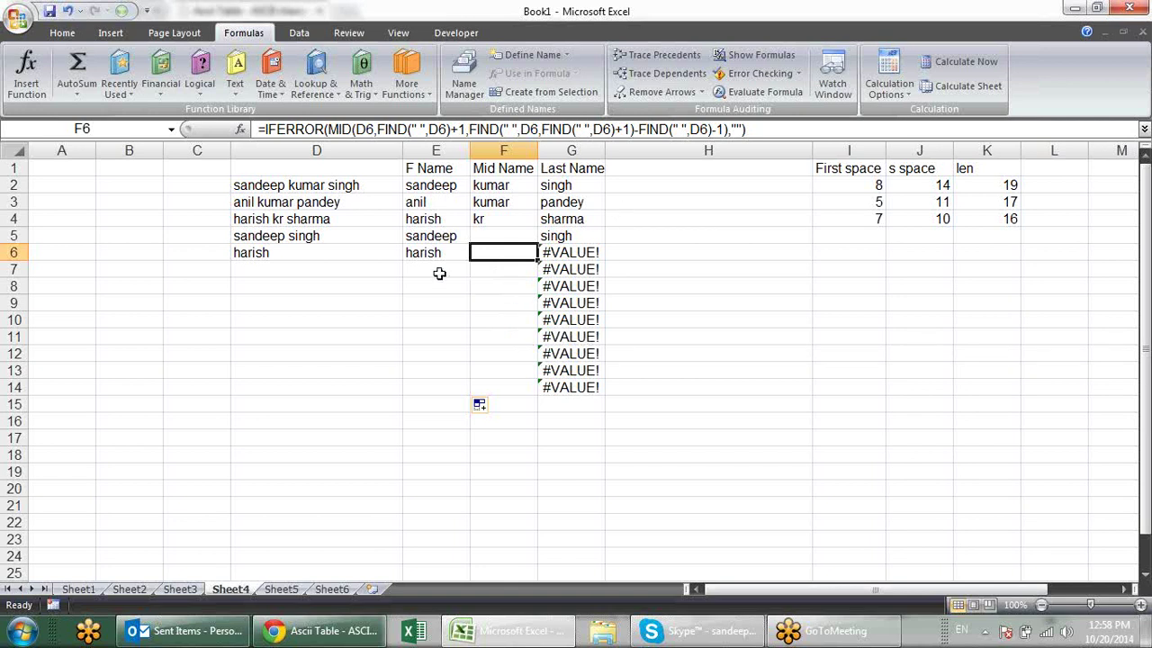
# Step: Inspect G6's last-name formula and the one-word entry in D6 without changing anything
pyautogui.click(565, 255)
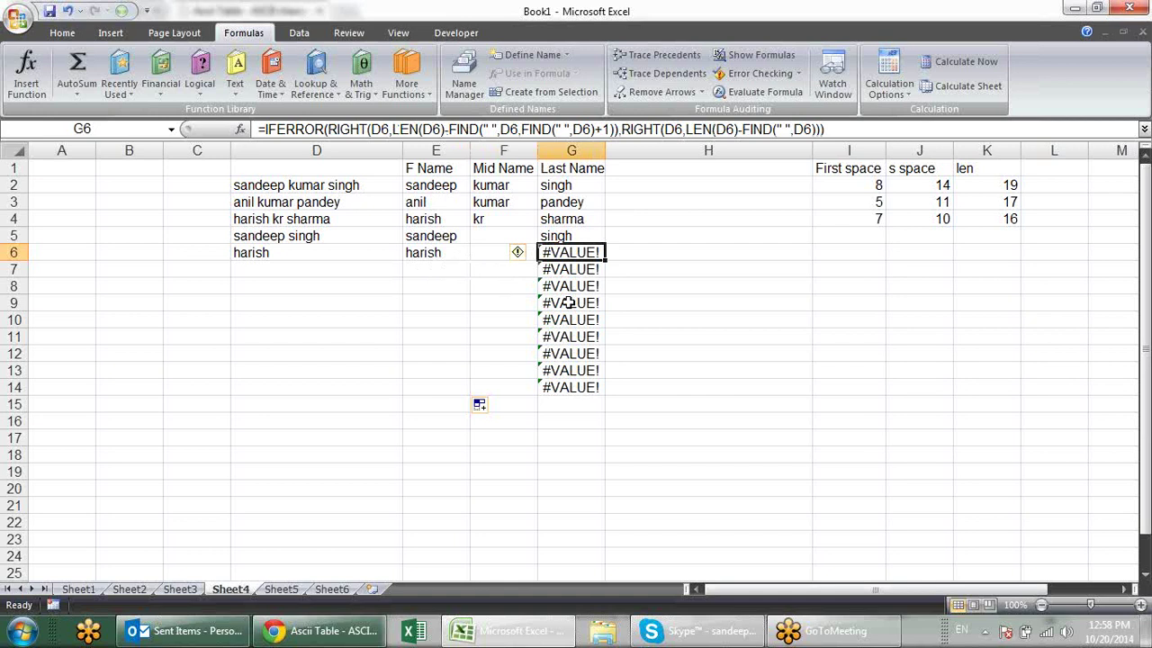
pyautogui.doubleClick(545, 254)
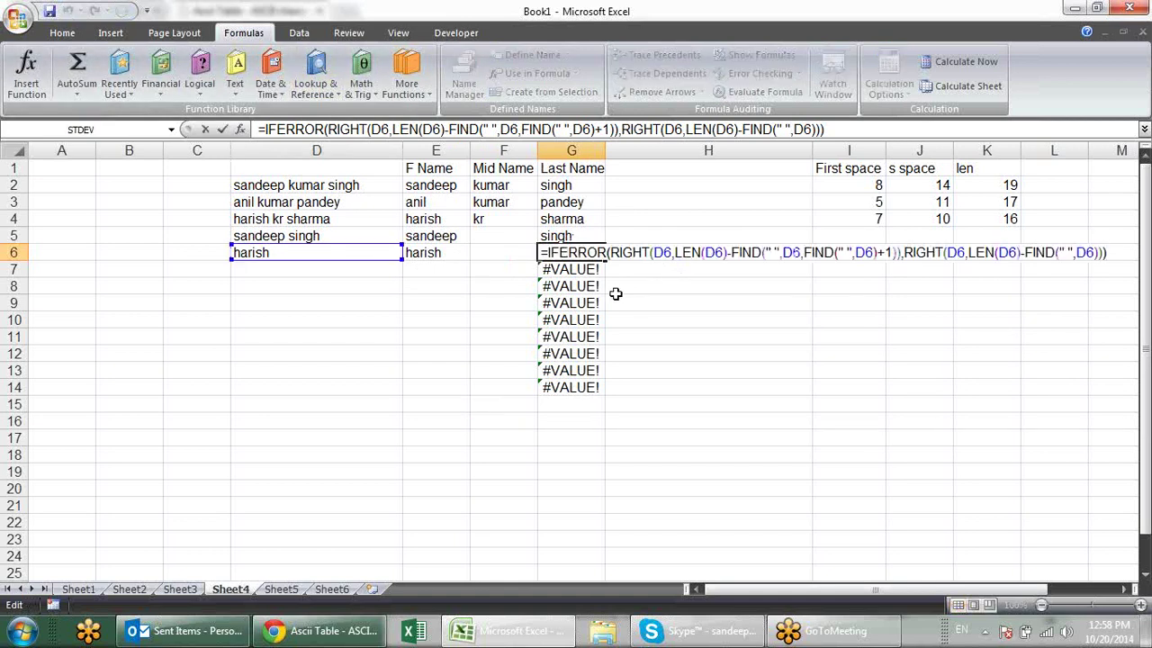
pyautogui.press('Escape')
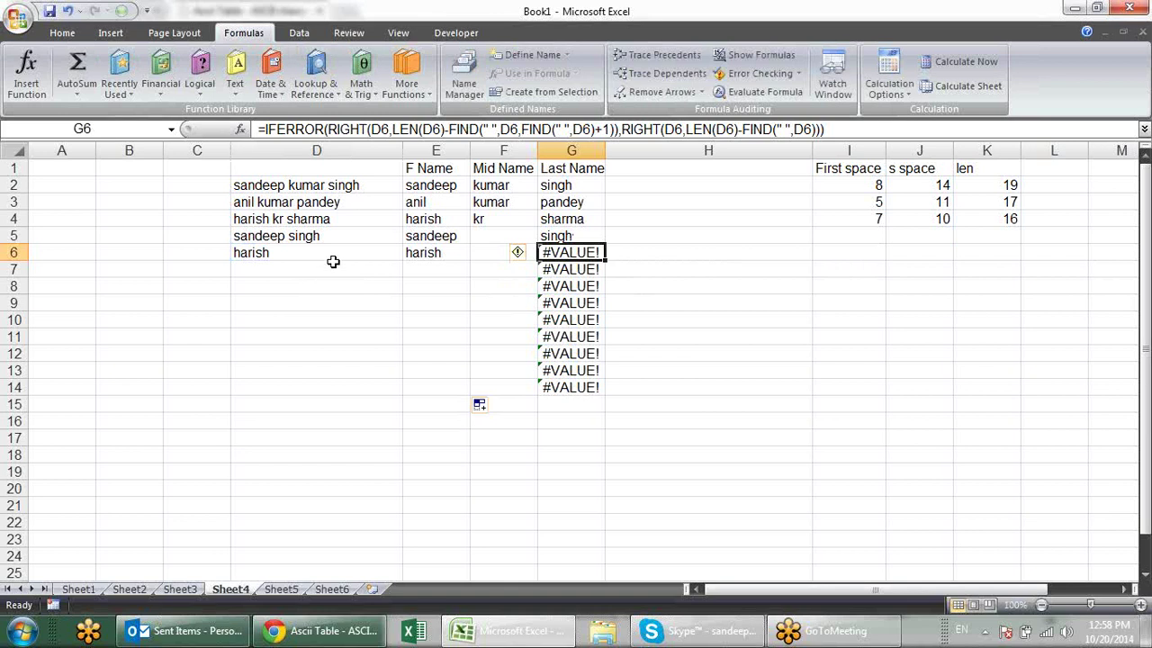
pyautogui.click(331, 255)
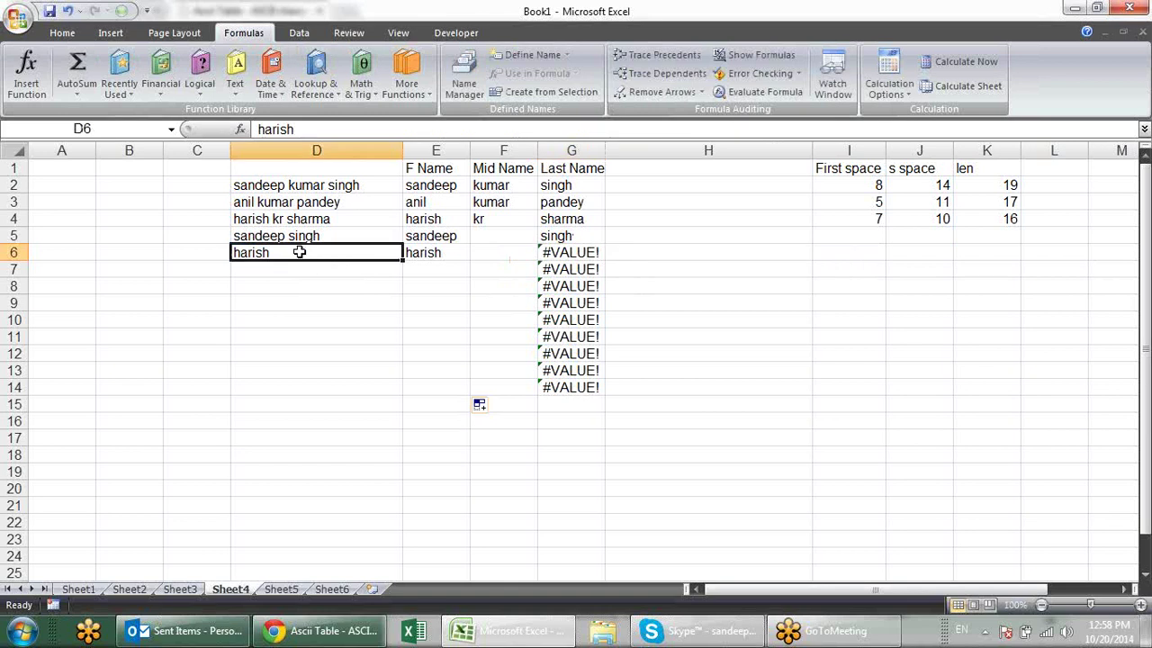
pyautogui.click(587, 269)
pyautogui.click(586, 255)
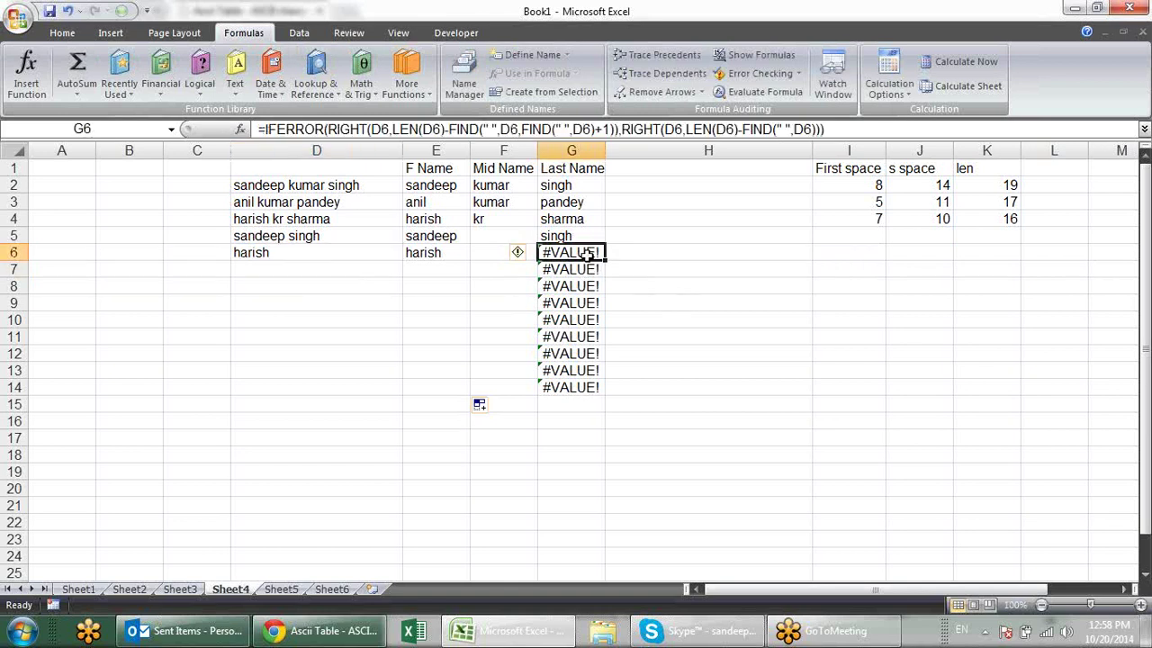
# Step: Wrap G6's last-name formula in IFERROR(...,"") so it shows blank instead of #VALUE!
pyautogui.press('F2')
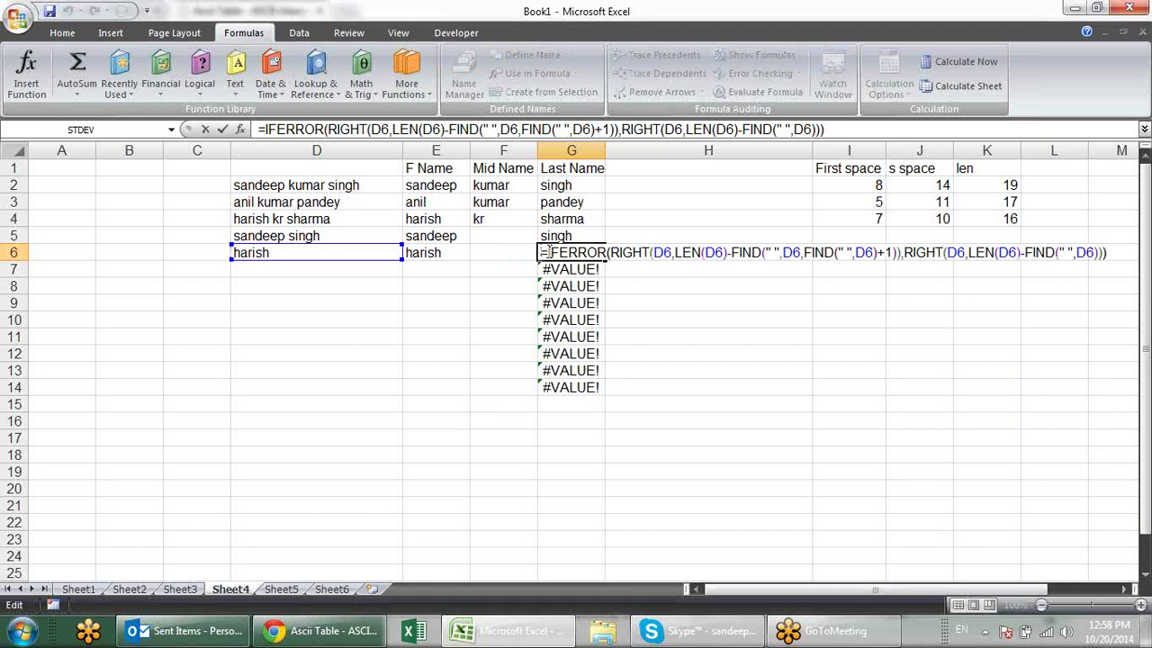
pyautogui.write('i')
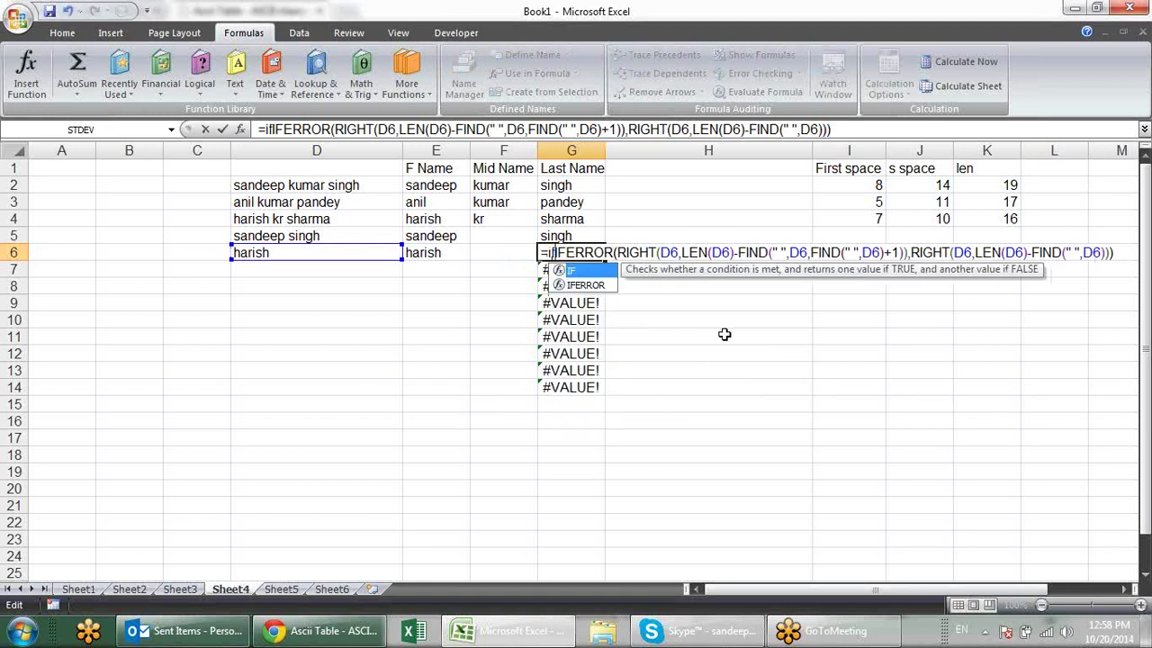
pyautogui.press('Down')
pyautogui.press('Tab')
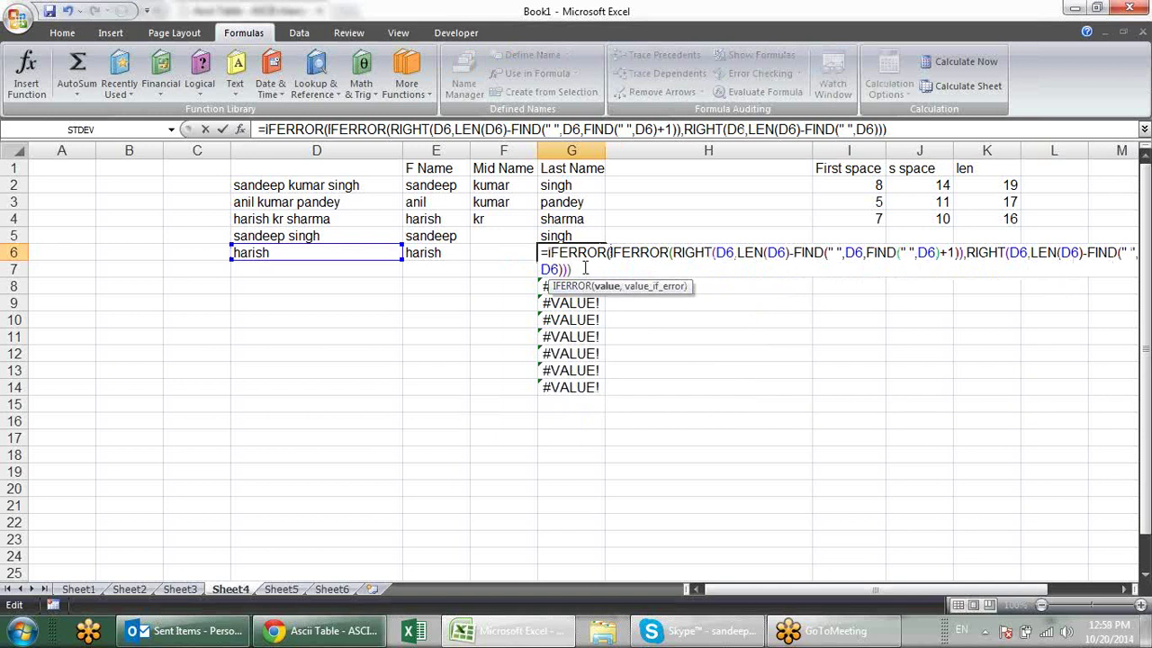
pyautogui.write(',"")')
pyautogui.press('Return')
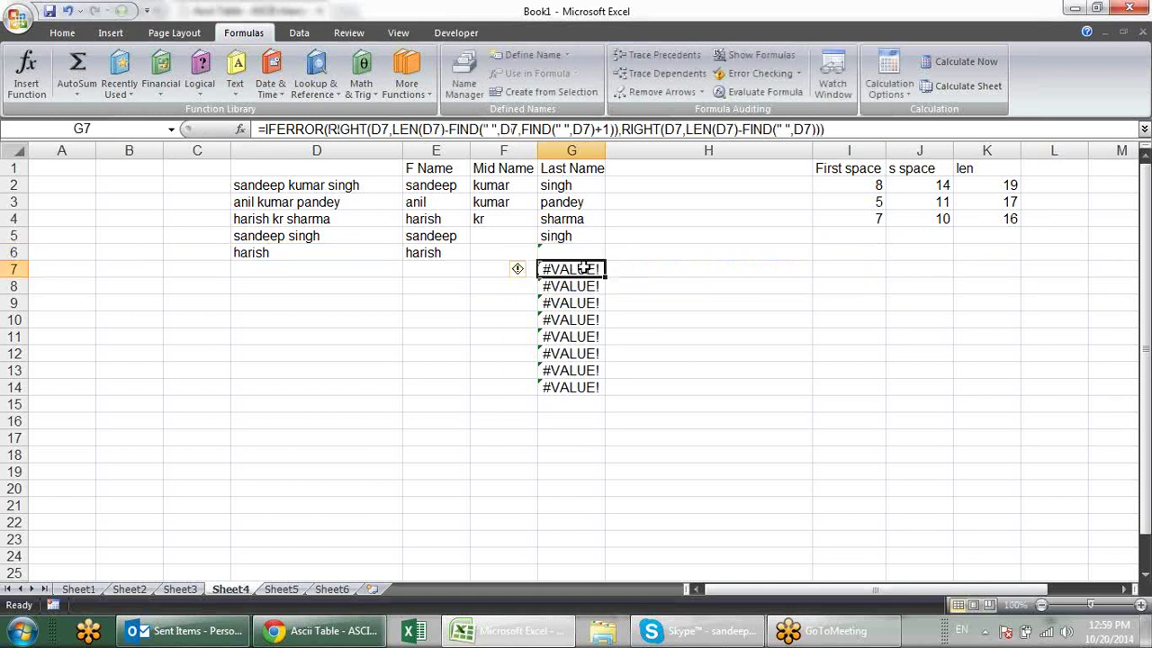
pyautogui.click(591, 251)
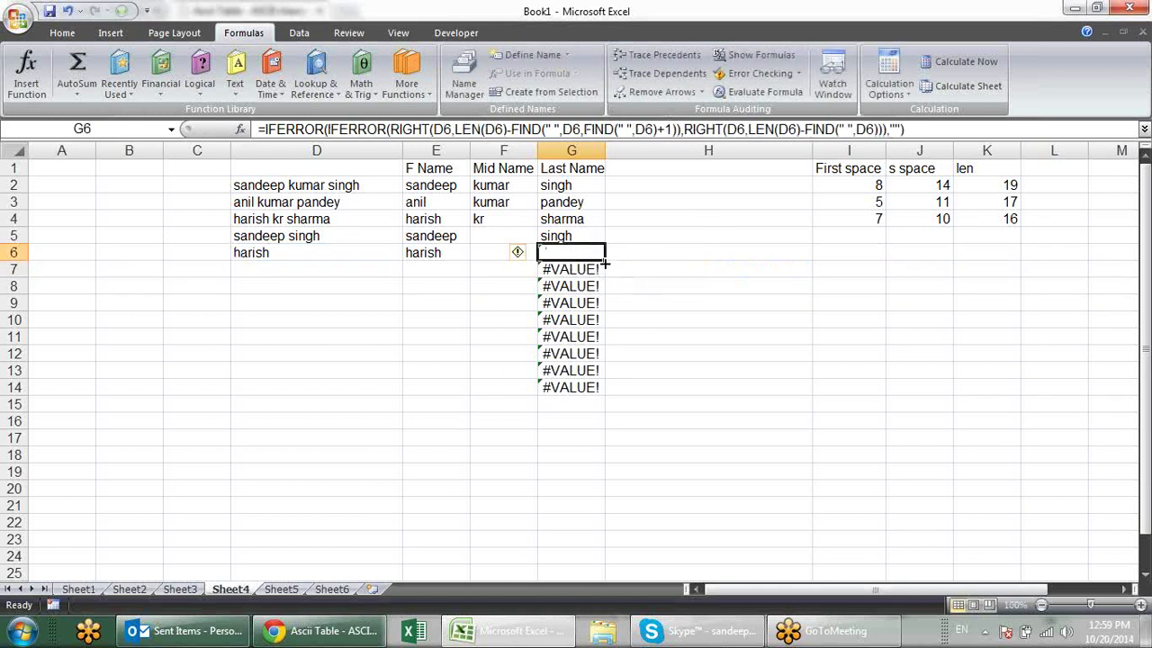
# Step: Fill G6's nested last-name formula down to G14 and up to G2
pyautogui.moveTo(605, 260); pyautogui.dragTo(609, 399)
pyautogui.click(596, 253)
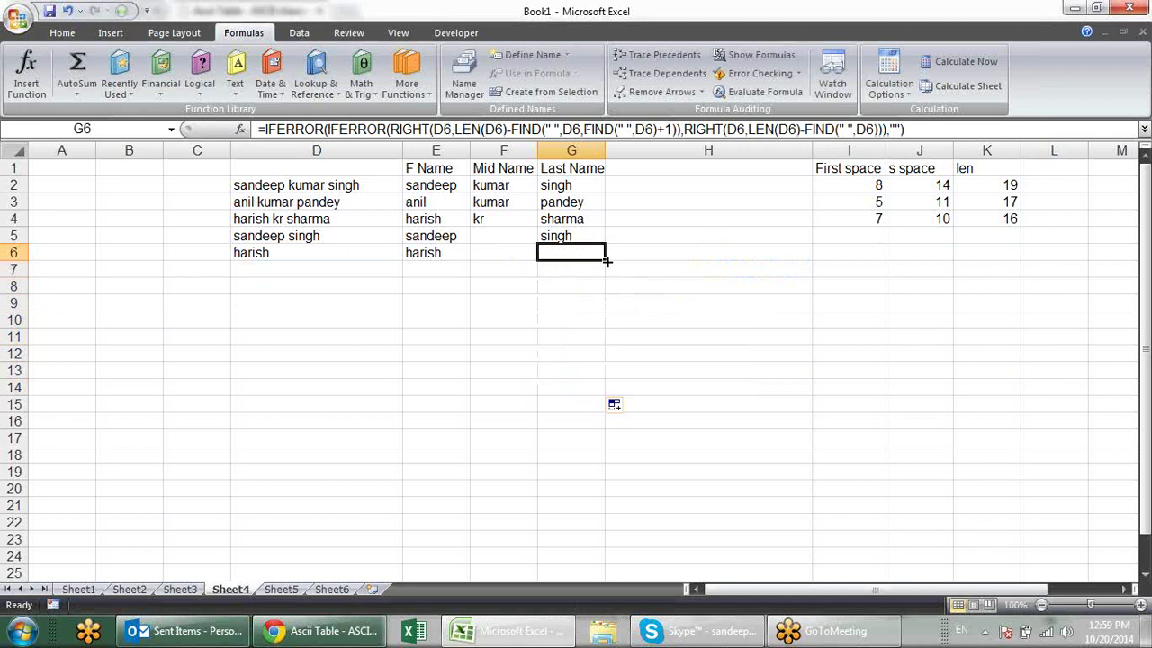
pyautogui.moveTo(607, 259); pyautogui.dragTo(597, 182)
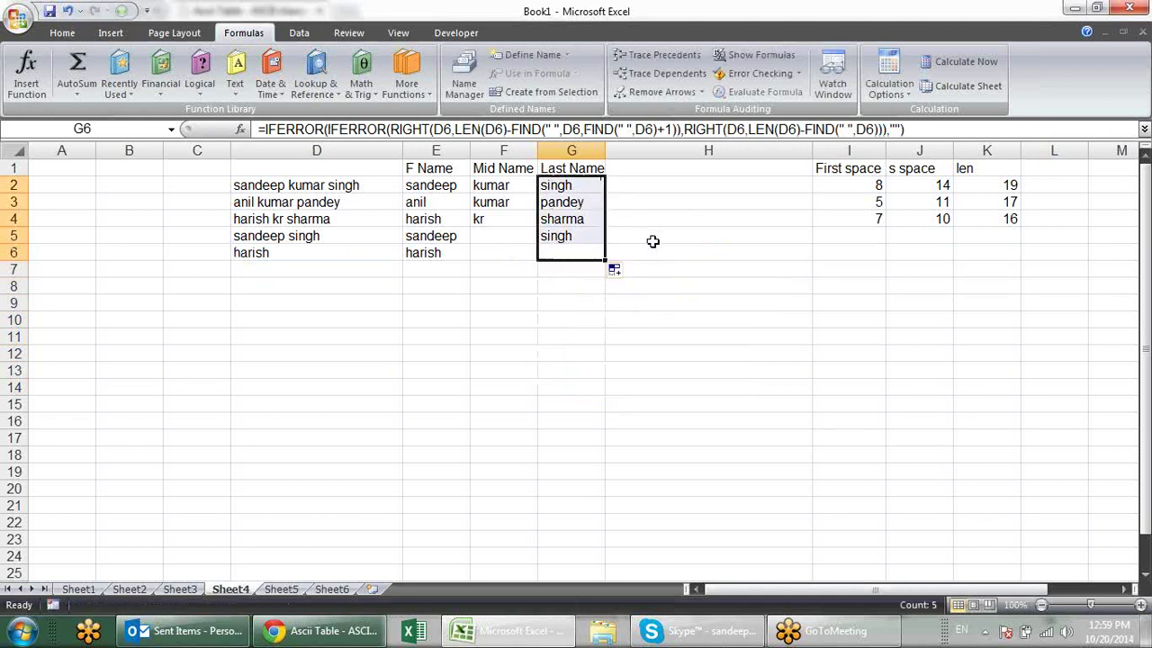
pyautogui.click(646, 256)
# Step: Test the split by entering a three-part name, then a one-word name, in D7
pyautogui.click(353, 270)
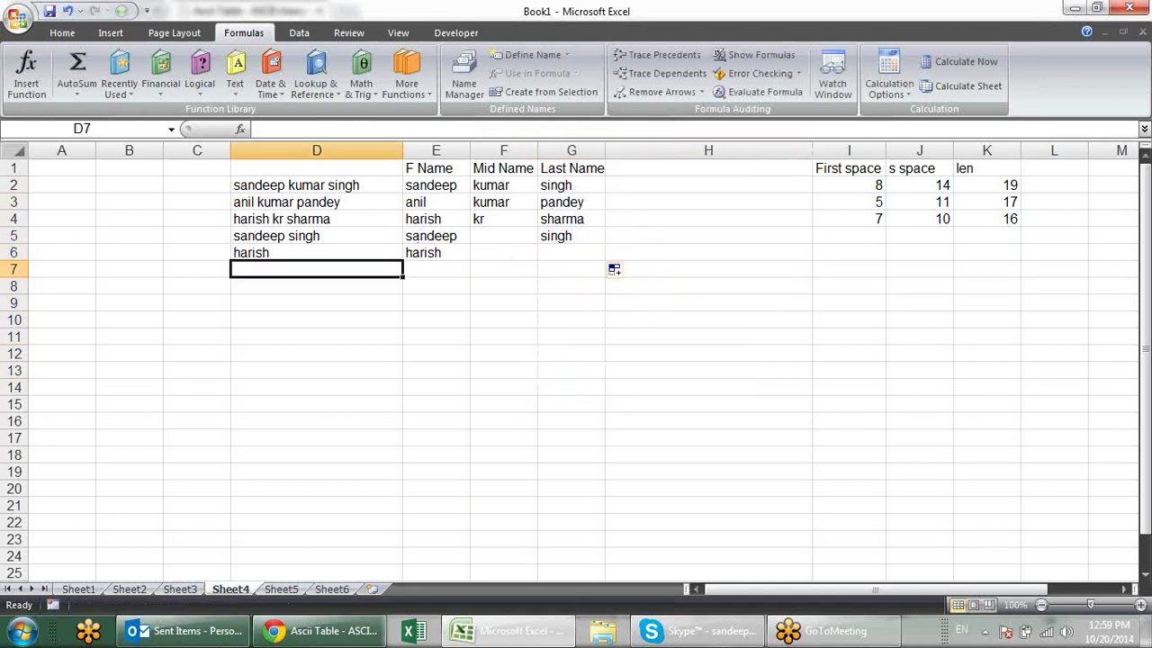
pyautogui.write('s ks')
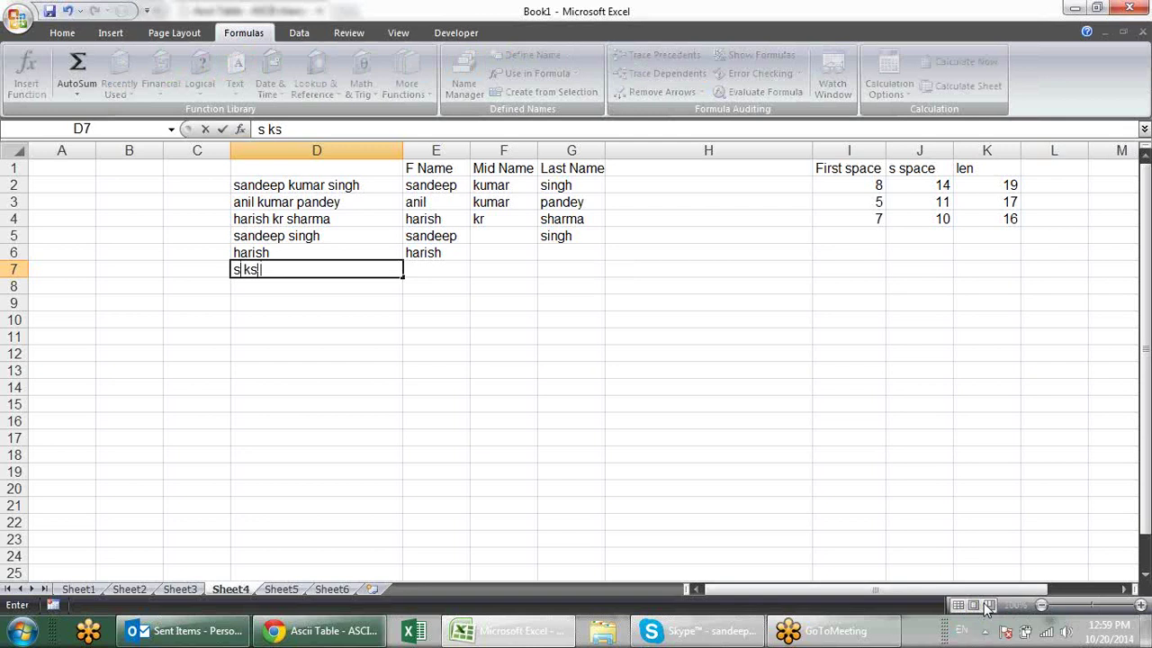
pyautogui.press('BackSpace')
pyautogui.press('BackSpace')
pyautogui.write('singh')
pyautogui.press('Return')
pyautogui.press('Up')
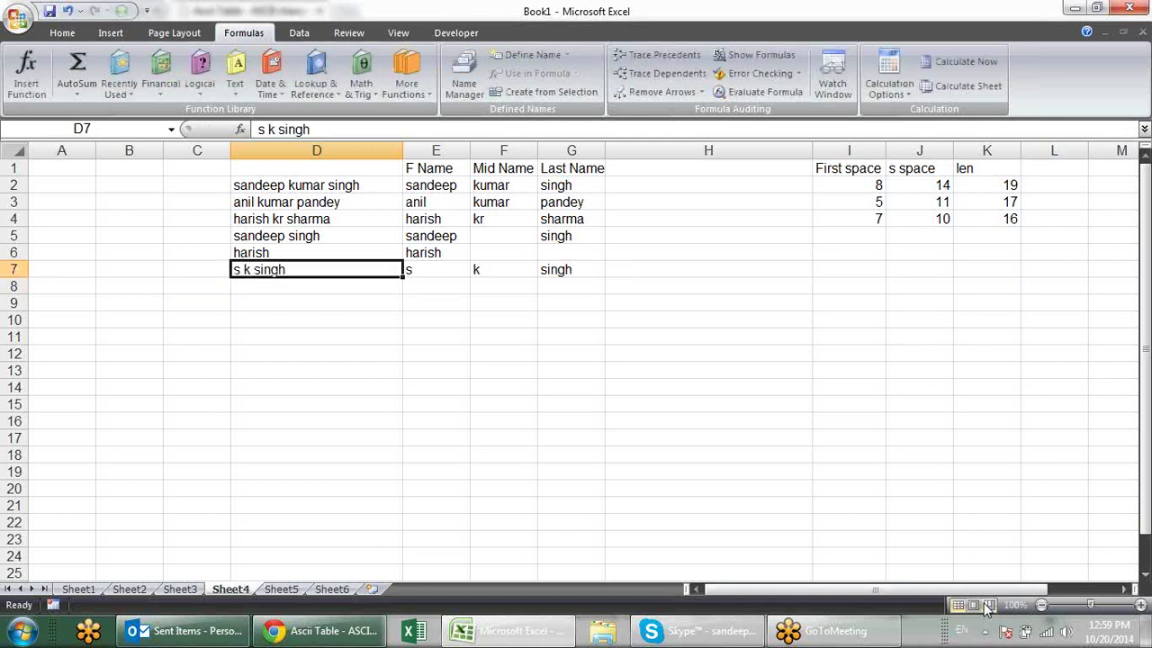
pyautogui.write('pi')
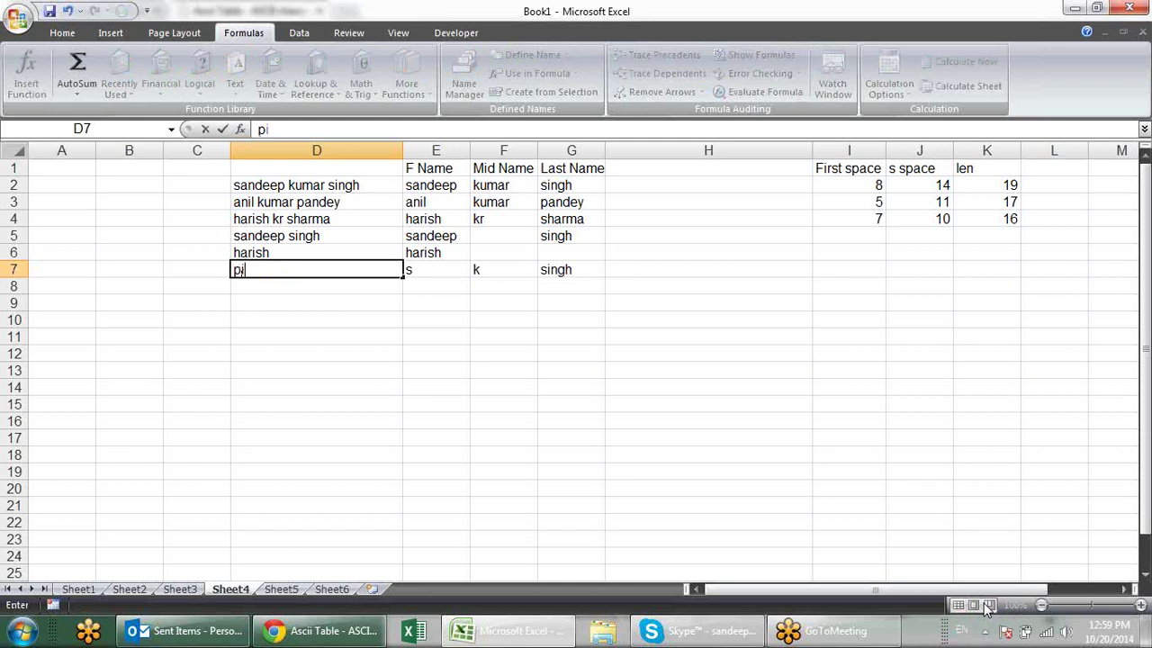
pyautogui.write('yush')
pyautogui.press('Return')
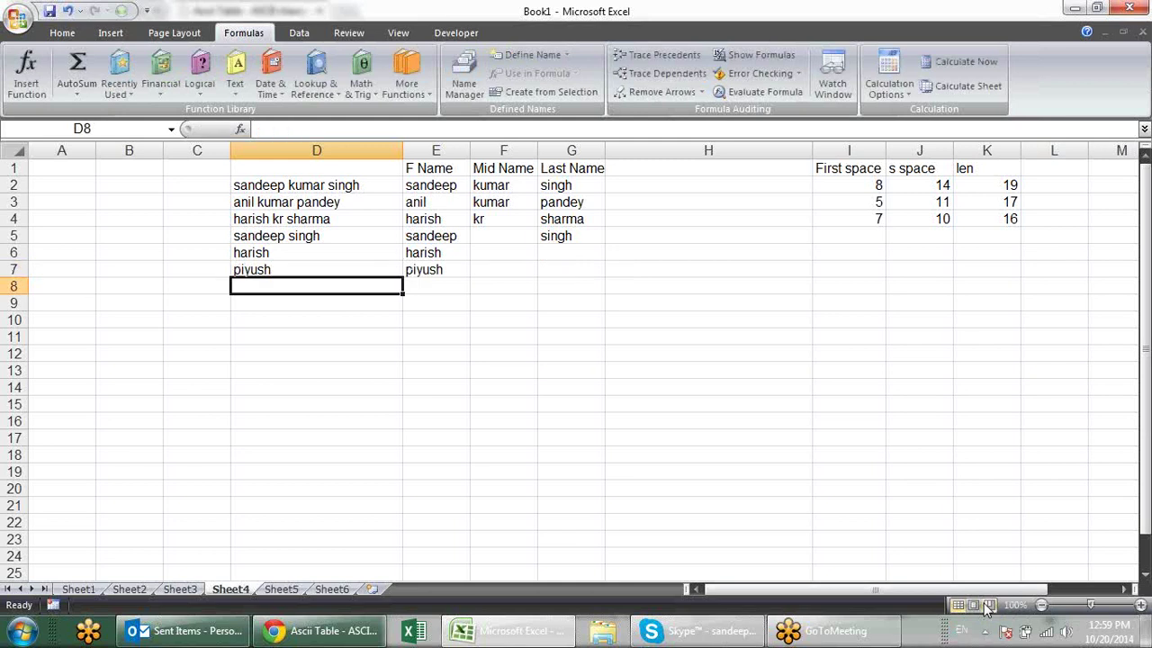
# Step: Extend D7 to a two-word name so it splits into first and last names
pyautogui.press('Up')
pyautogui.press('F2')
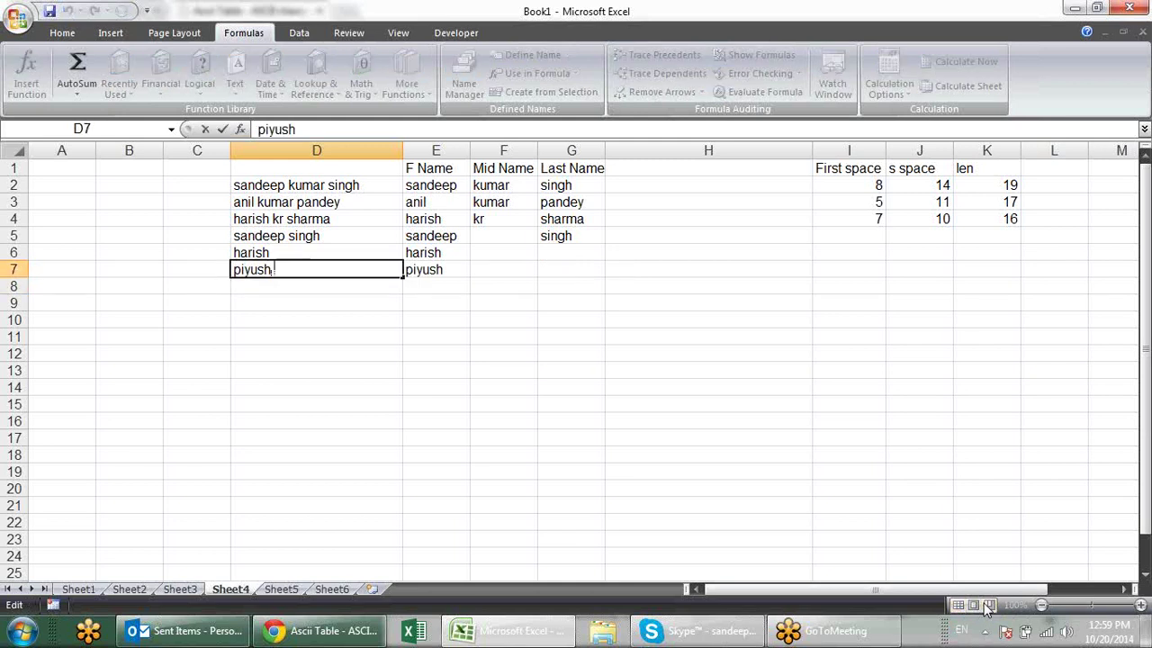
pyautogui.press('Return')
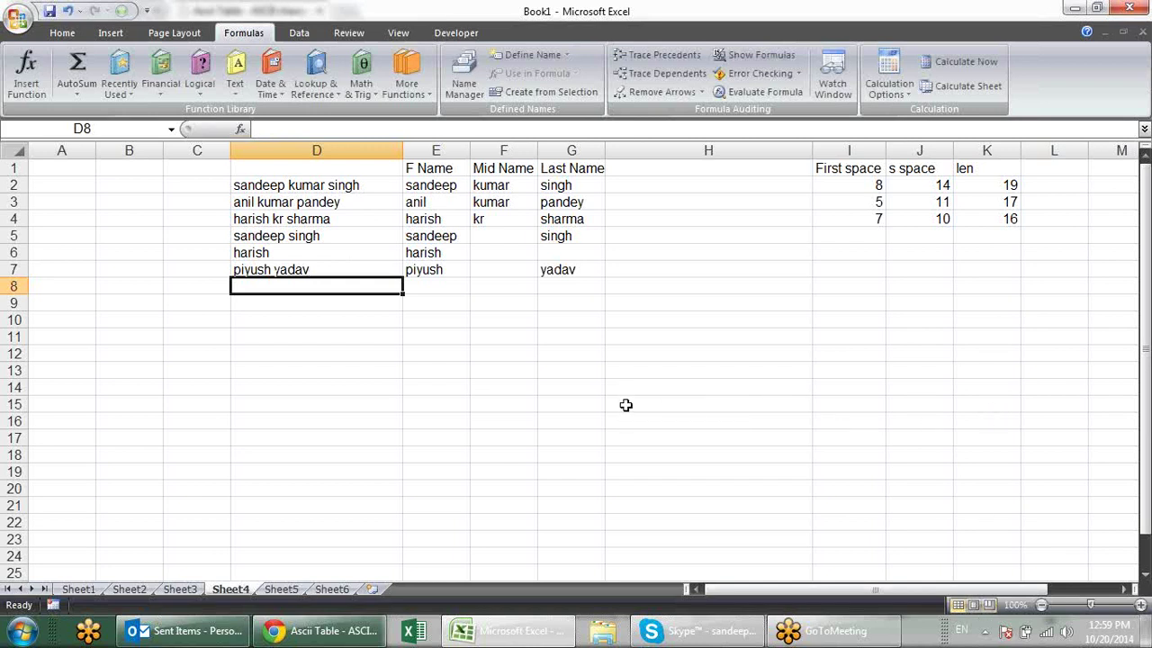
pyautogui.click(662, 352)
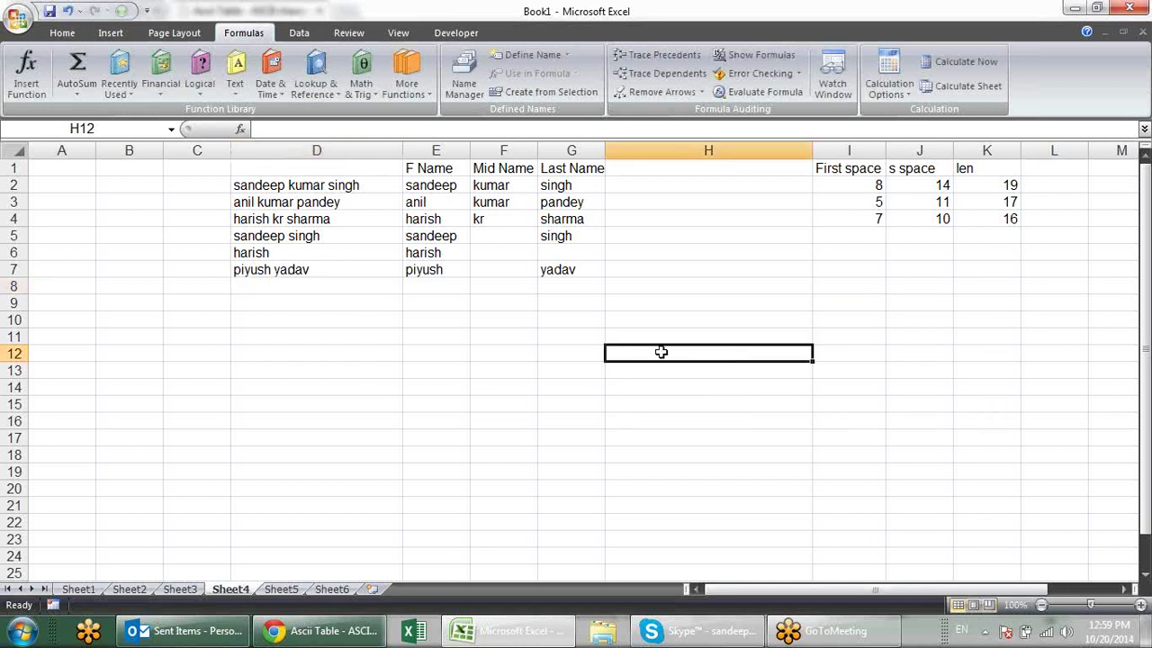
# Step: On Sheet5, enter a sample two-word name padded with extra spaces in B2
pyautogui.click(281, 590)
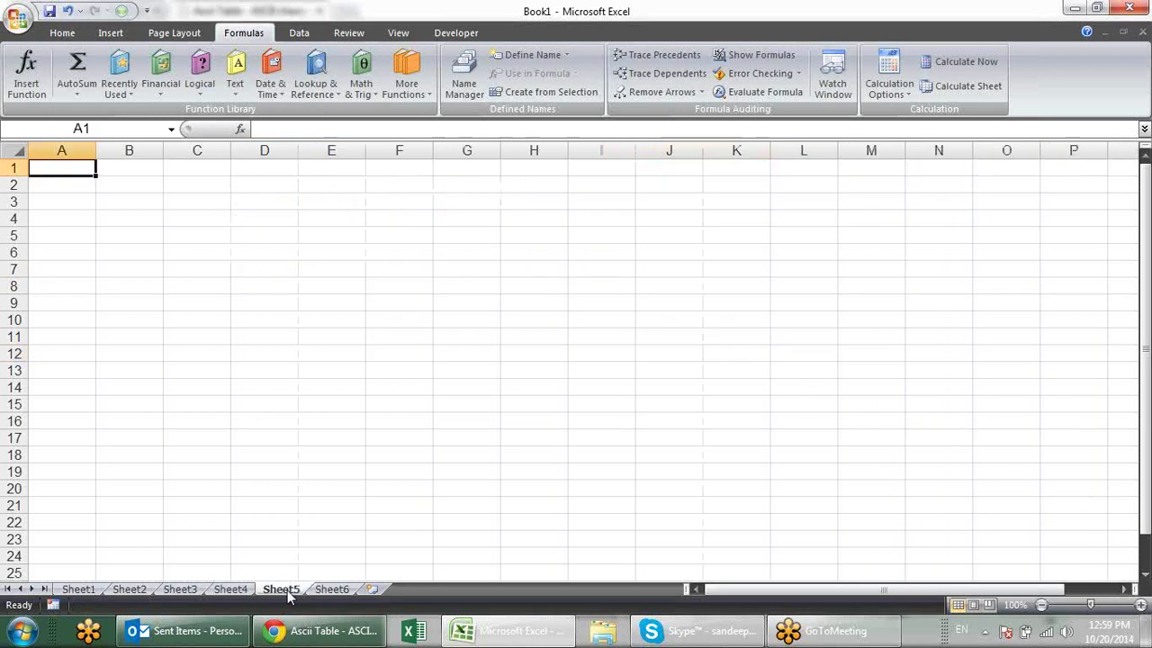
pyautogui.click(235, 86)
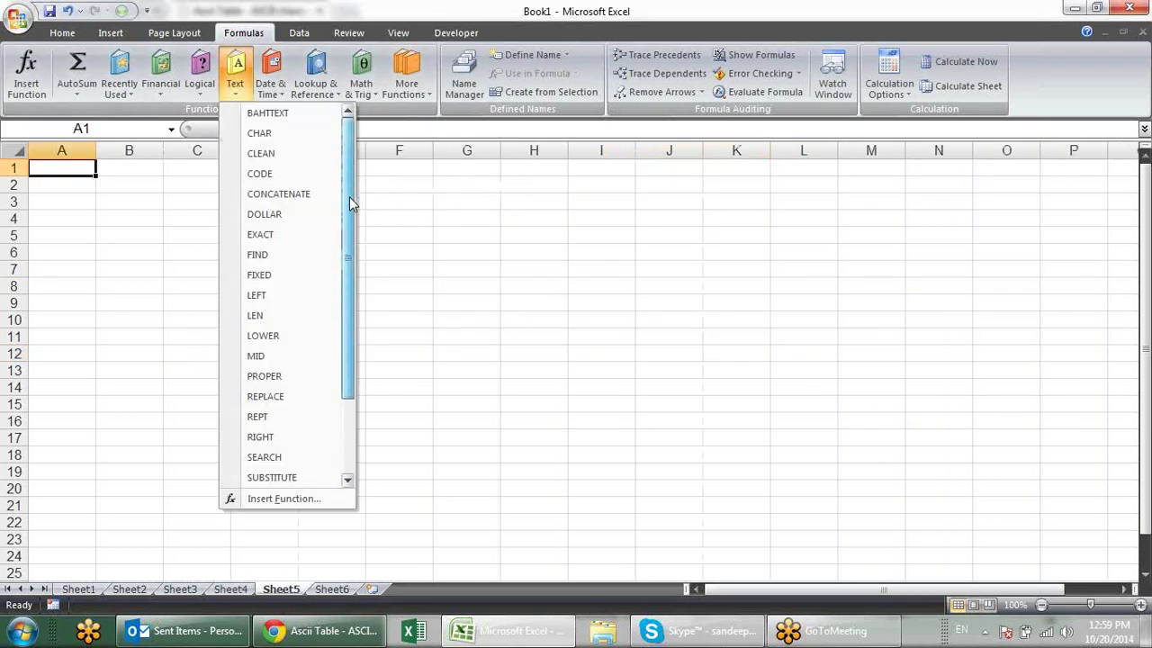
pyautogui.moveTo(350, 202); pyautogui.dragTo(347, 268)
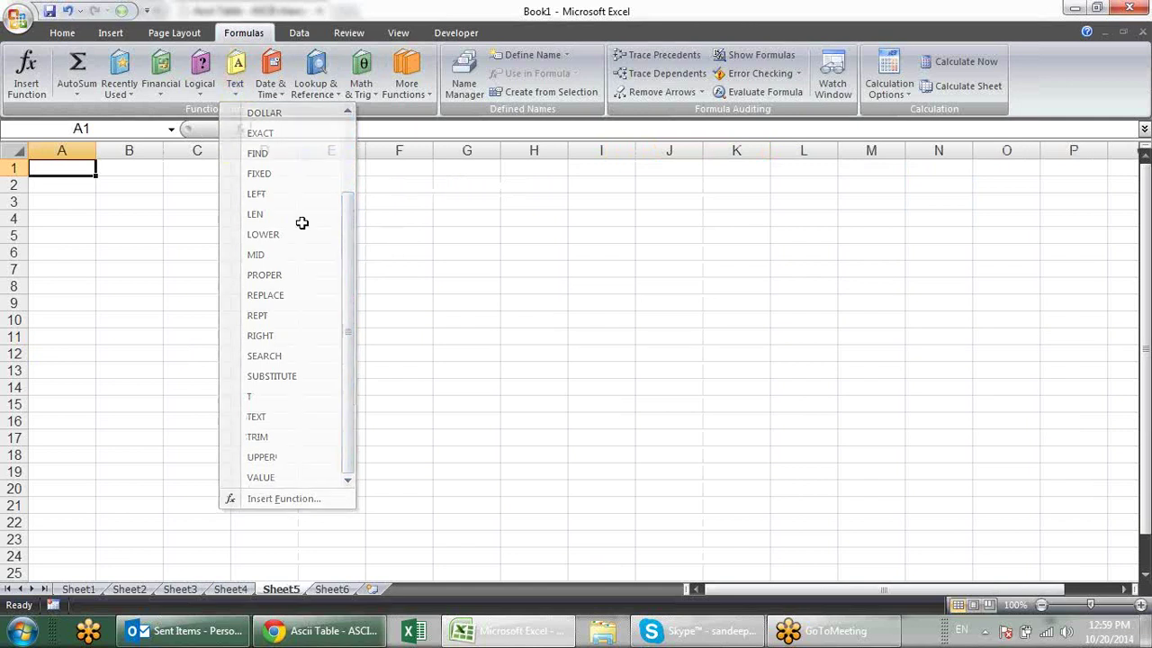
pyautogui.click(146, 198)
pyautogui.click(146, 179)
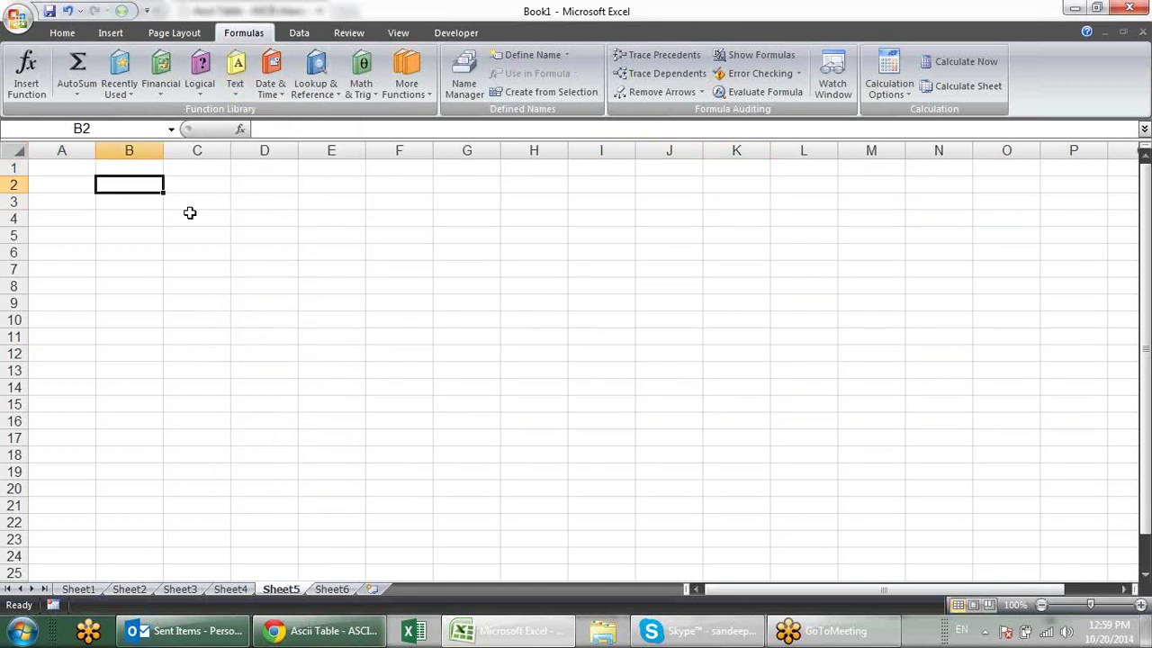
pyautogui.write('ssand')
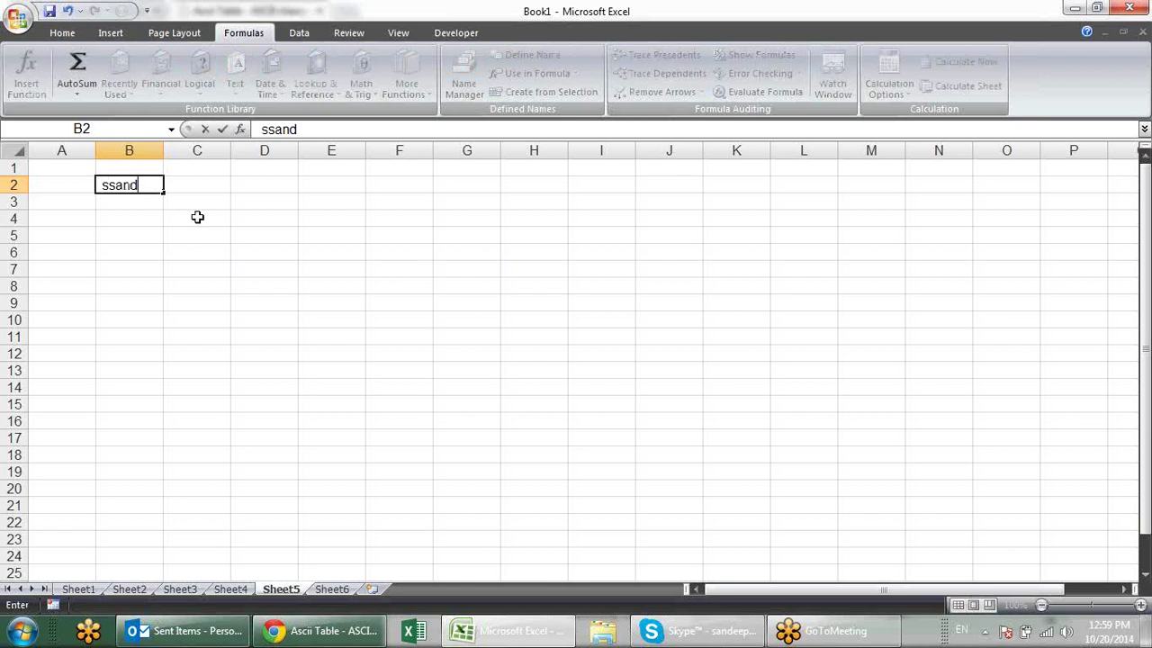
pyautogui.press('BackSpace')
pyautogui.press('BackSpace')
pyautogui.press('BackSpace')
pyautogui.press('BackSpace')
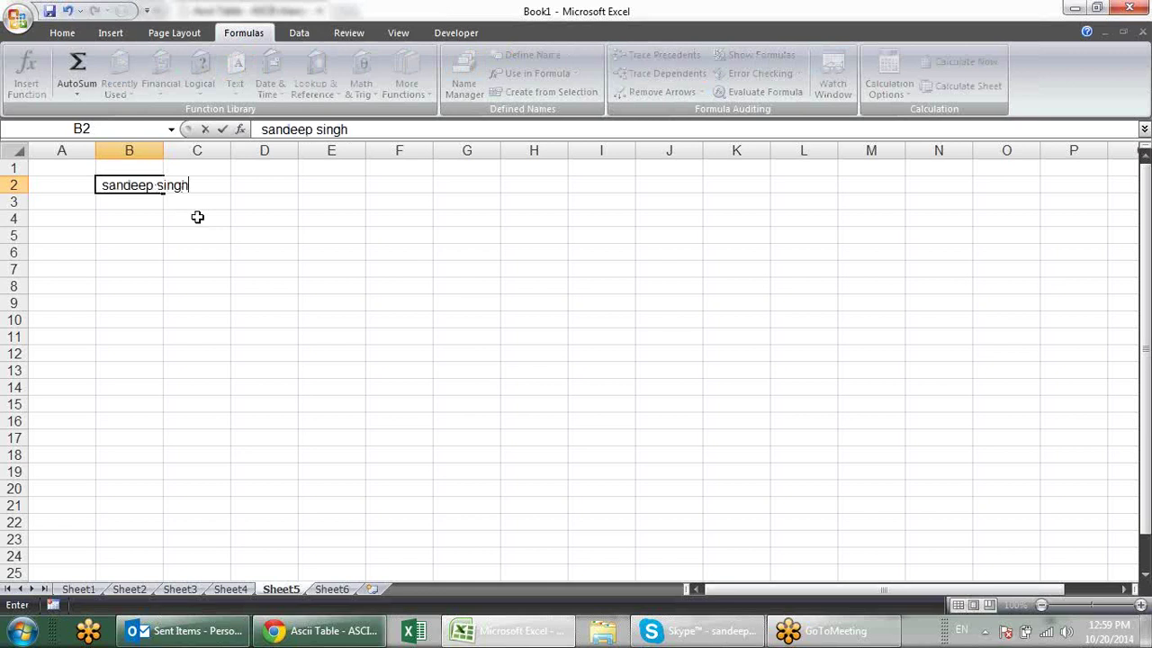
pyautogui.press('Return')
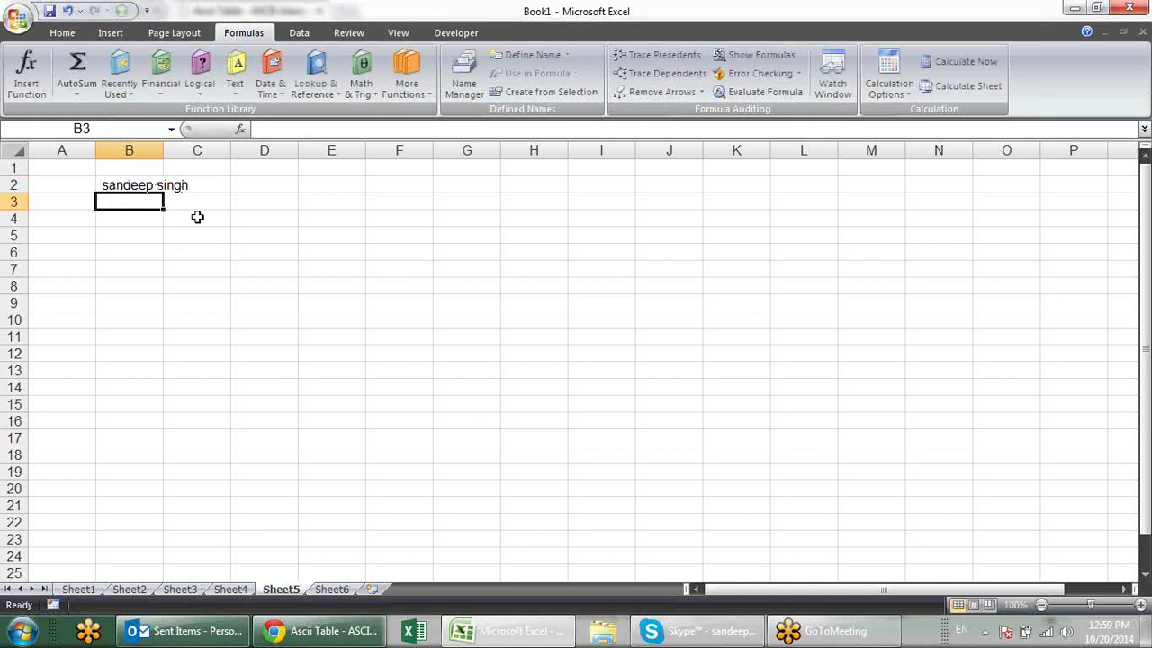
# Step: Enter =LEN(B2) in D2 to count the name's characters
pyautogui.press('Up')
pyautogui.press('Right')
pyautogui.press('Right')
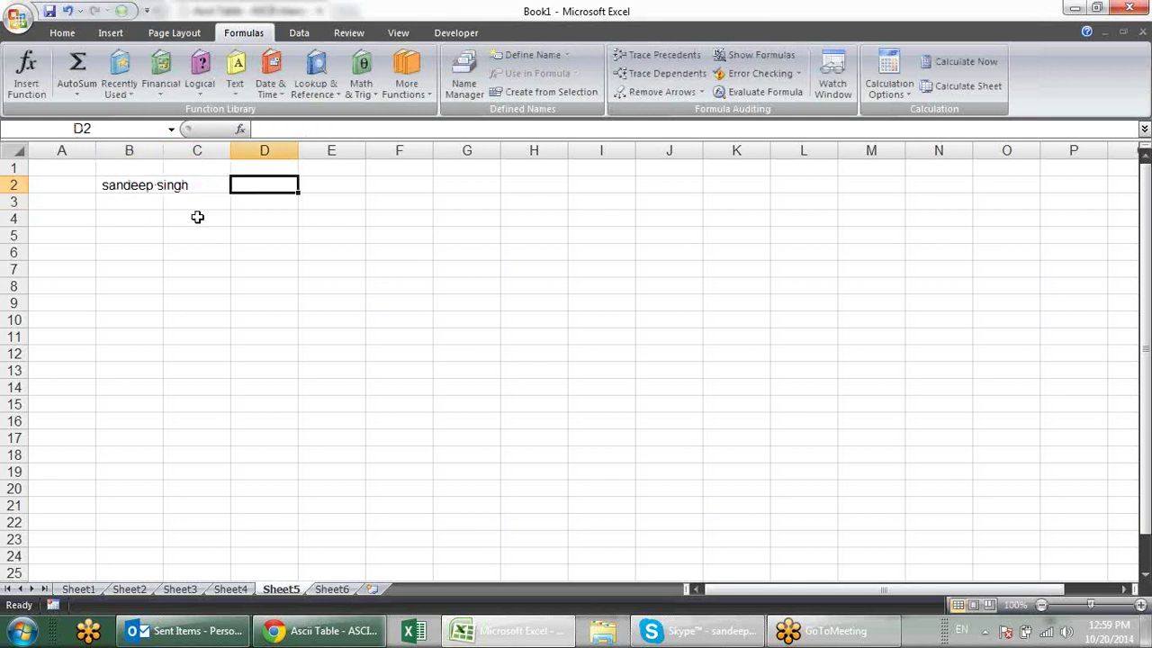
pyautogui.write('=le')
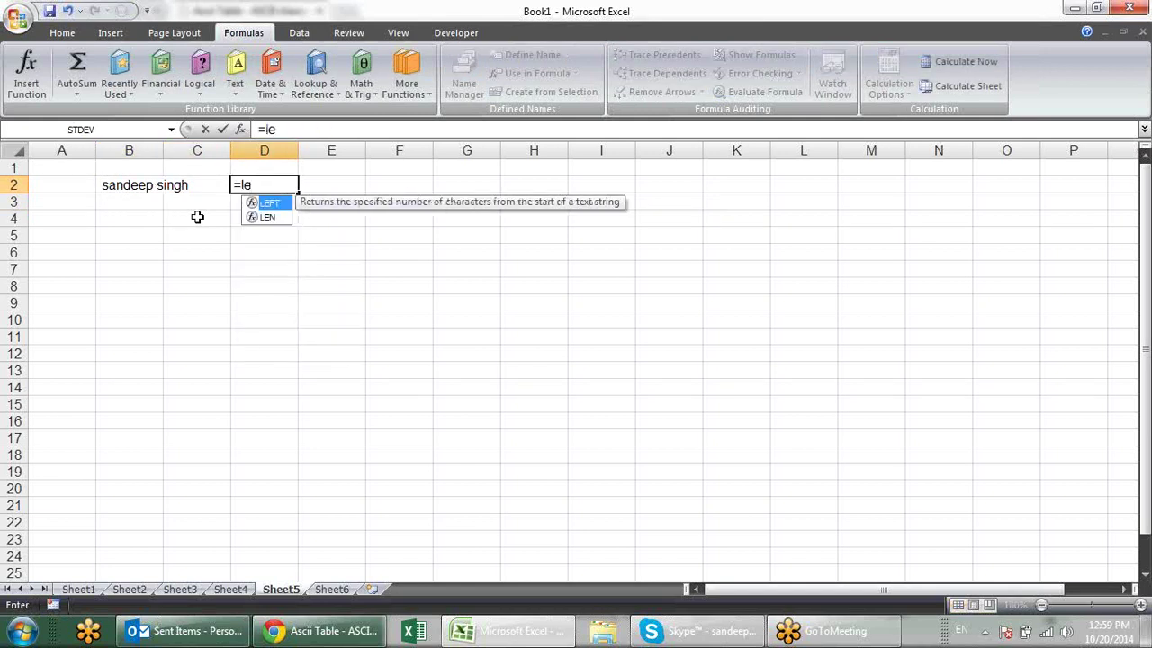
pyautogui.write('n')
pyautogui.press('Tab')
pyautogui.press('Left')
pyautogui.press('Left')
pyautogui.press('Return')
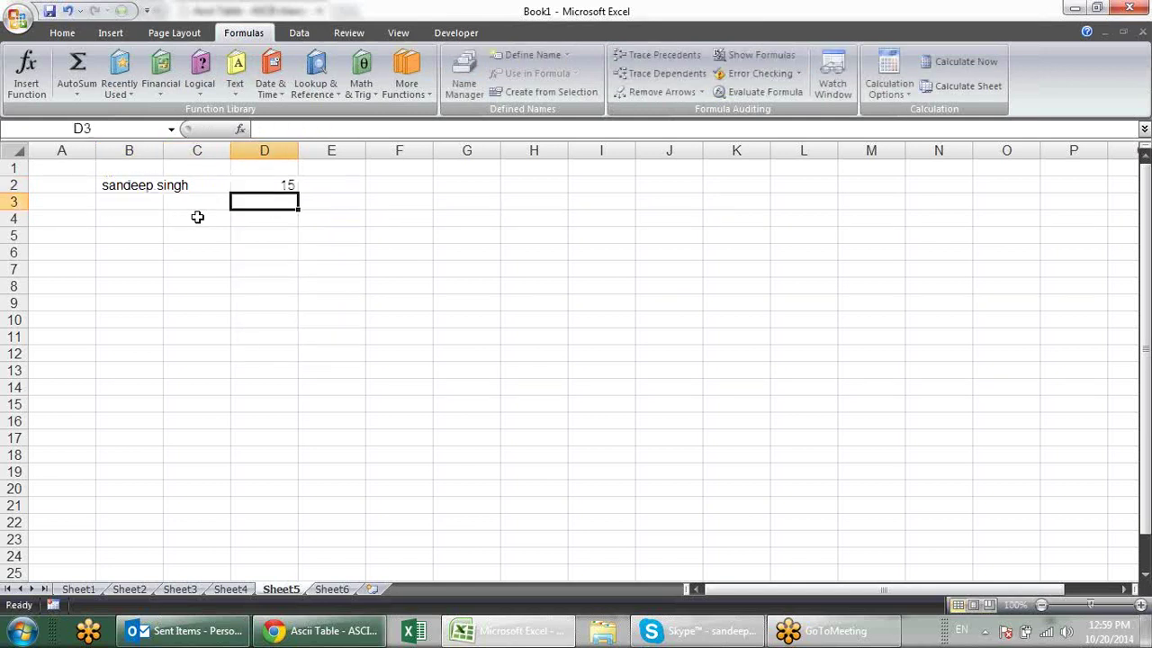
# Step: Enter =TRIM(B2) in B3 to strip the extra spaces
pyautogui.press('Up')
pyautogui.press('Down')
pyautogui.press('Left')
pyautogui.press('Left')
pyautogui.write('=t')
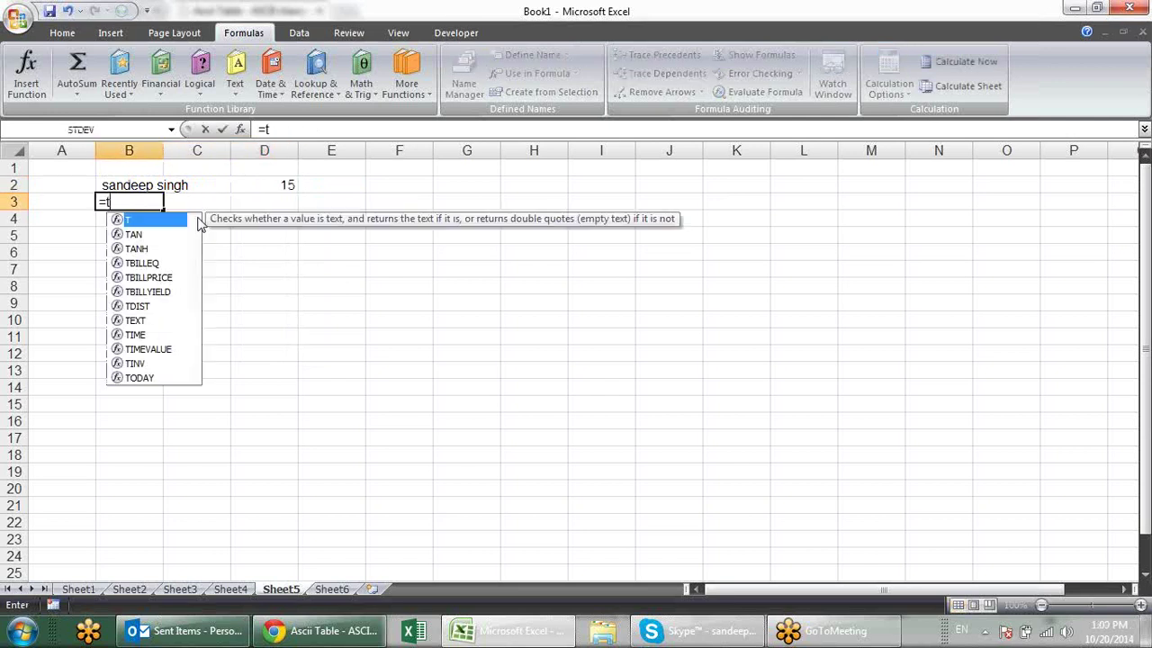
pyautogui.write('ri')
pyautogui.press('Tab')
pyautogui.press('Up')
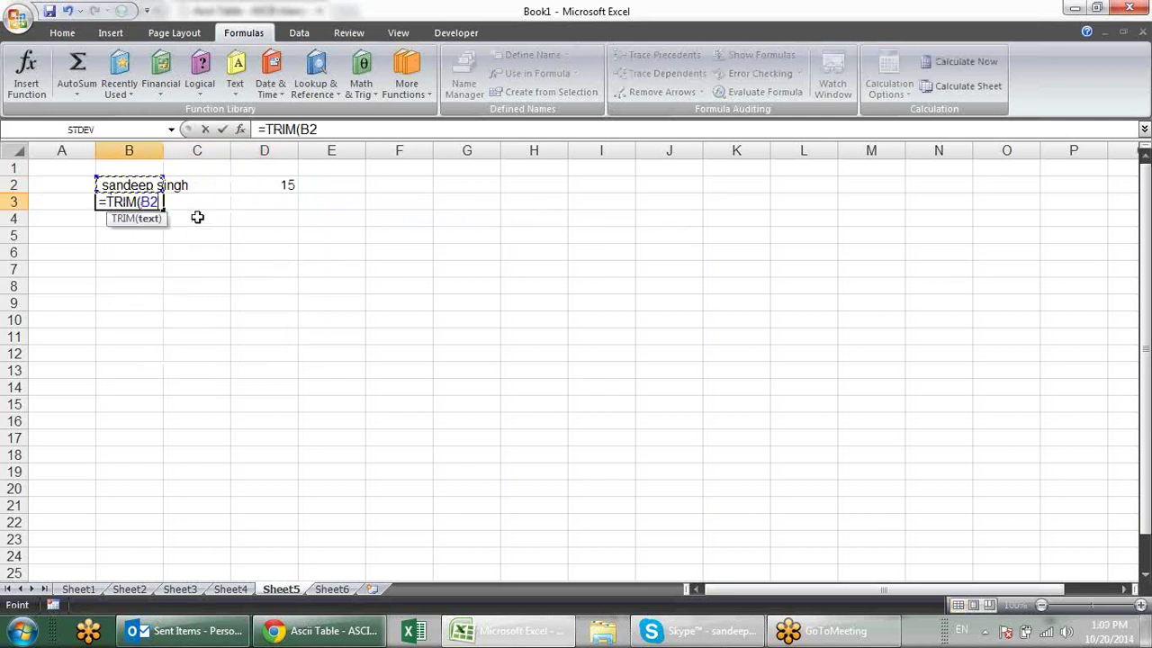
pyautogui.press('Return')
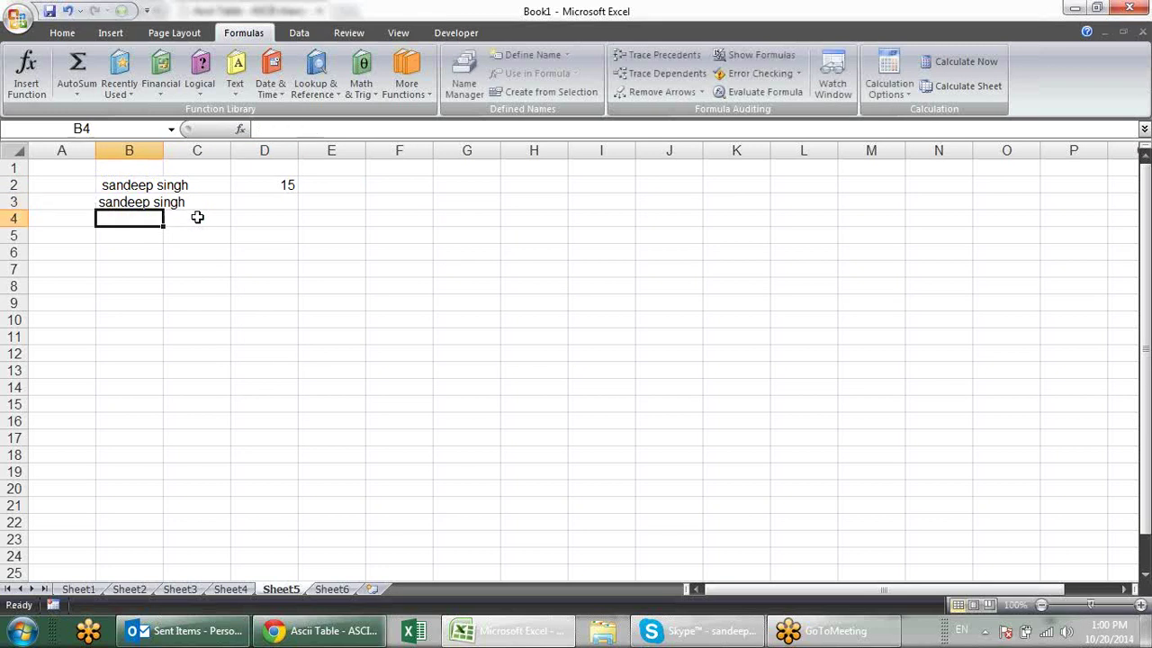
# Step: Fill the LEN formula down to D3 and inspect B2's spaces, comparing 15 with 13
pyautogui.press('Up')
pyautogui.press('Right')
pyautogui.press('Right')
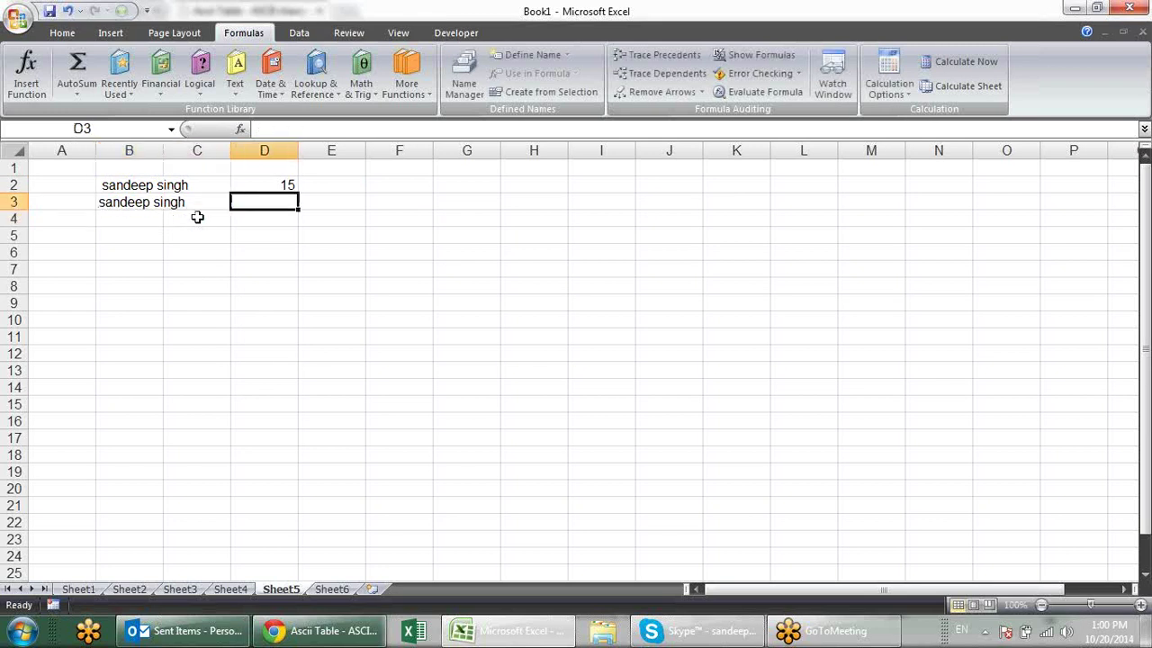
pyautogui.hotkey('ctrl', 'd')
pyautogui.doubleClick(206, 176)
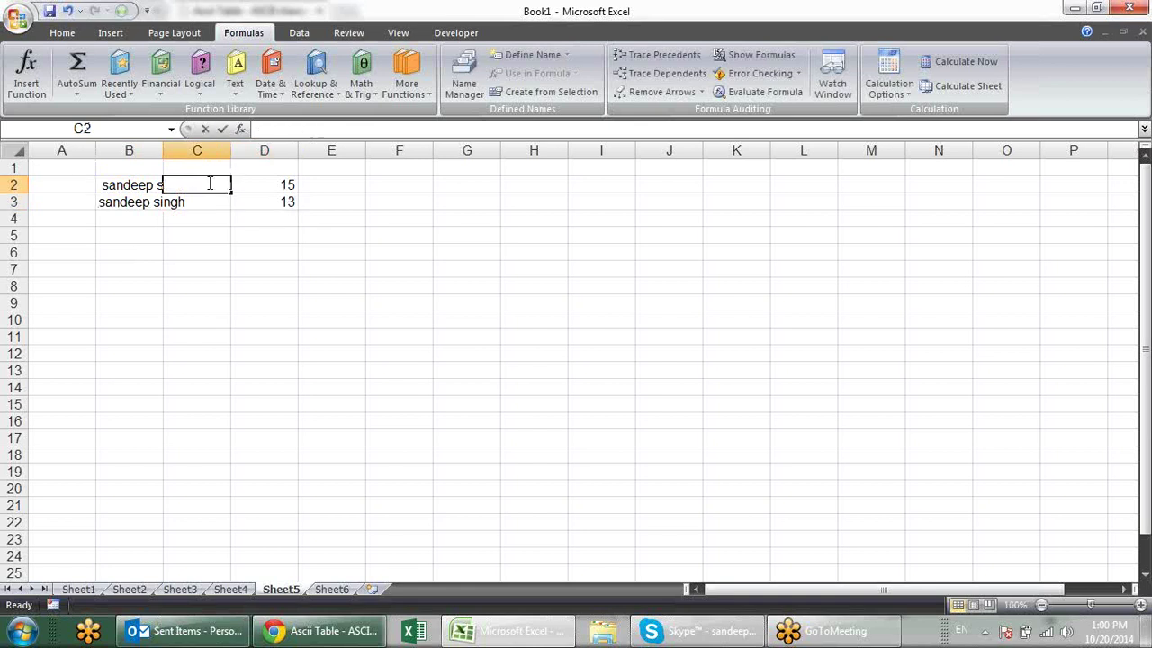
pyautogui.click(137, 180)
pyautogui.doubleClick(131, 180)
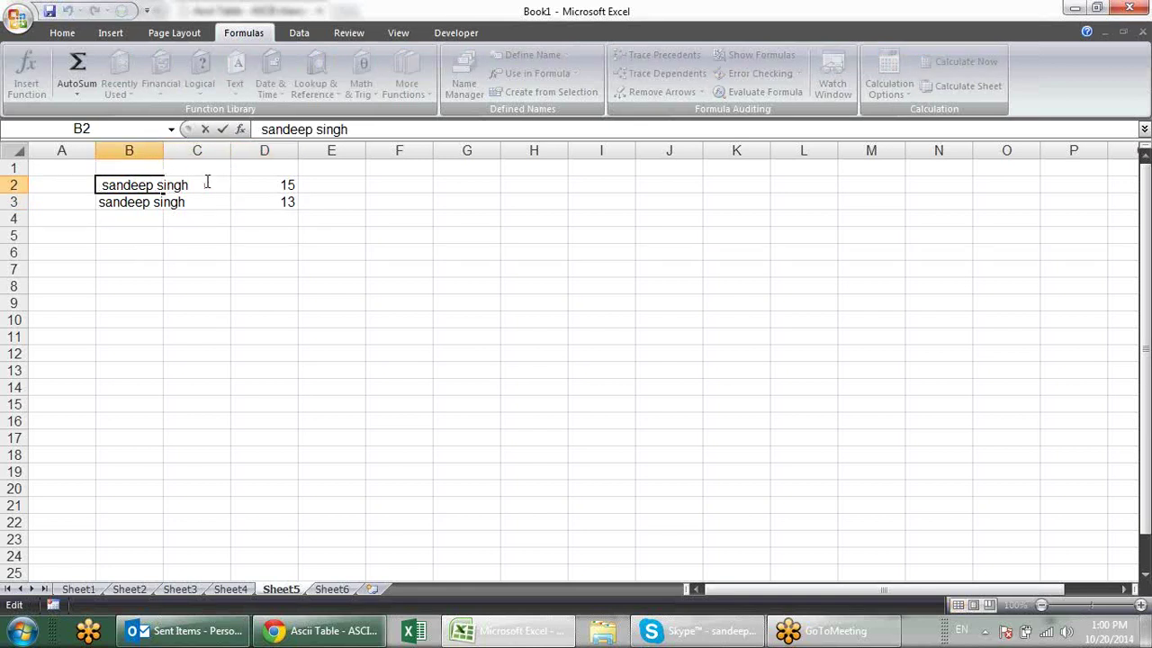
pyautogui.press('Escape')
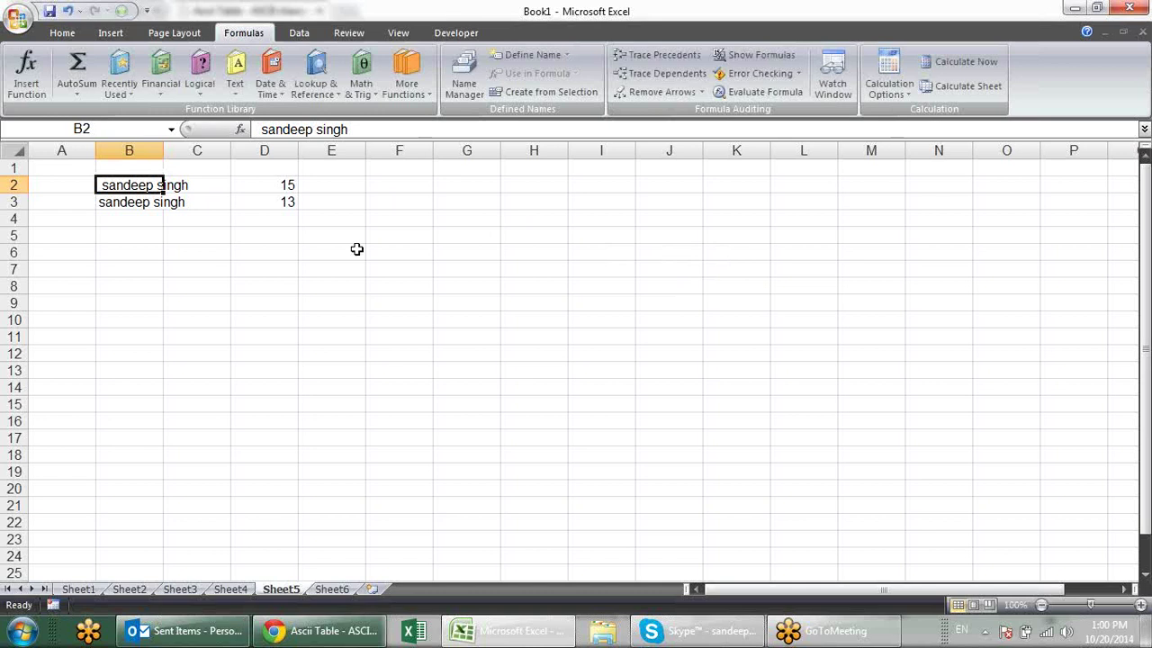
pyautogui.click(354, 250)
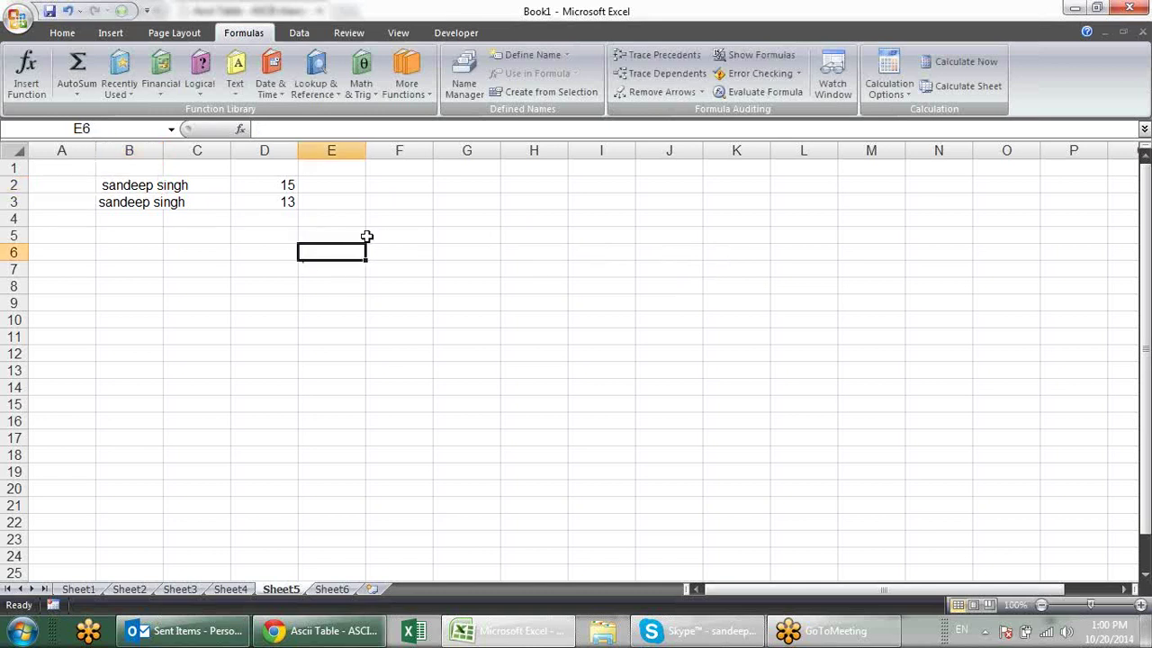
# Step: Enter sample values sdf, sdf12, 12, df, sdf, 12, 42 in F5:F11
pyautogui.click(382, 233)
pyautogui.write('sdf')
pyautogui.press('Return')
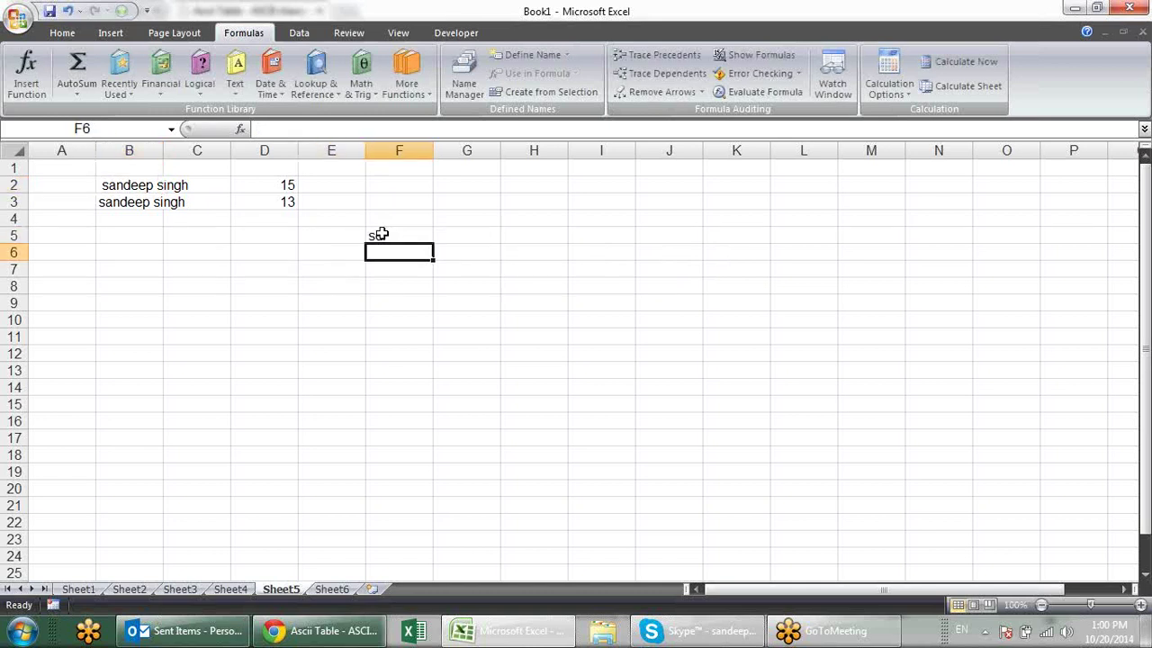
pyautogui.write('sdf12')
pyautogui.press('Return')
pyautogui.write('12')
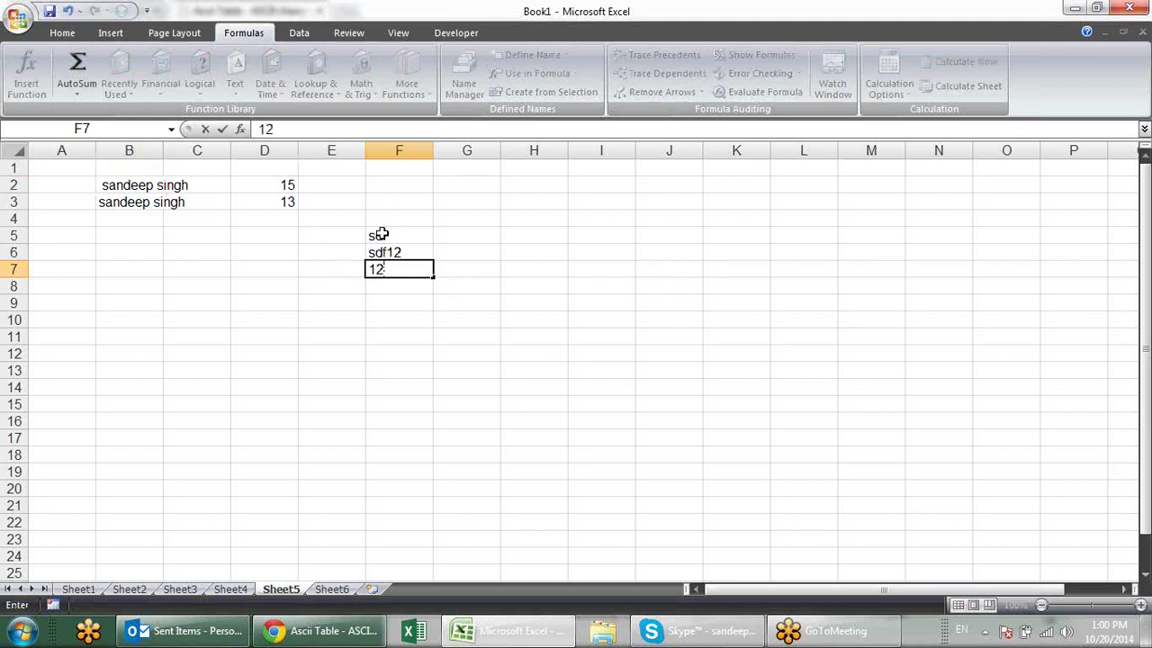
pyautogui.press('Return')
pyautogui.write('df')
pyautogui.press('Return')
pyautogui.write('sdf')
pyautogui.press('Return')
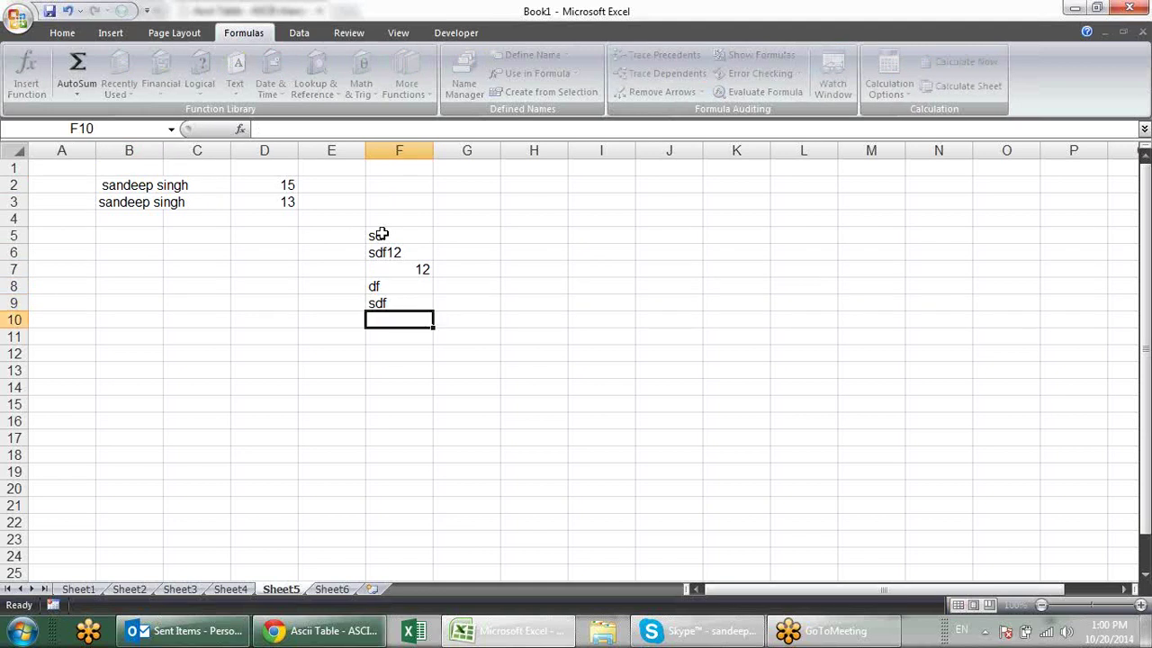
pyautogui.write('12')
pyautogui.press('Return')
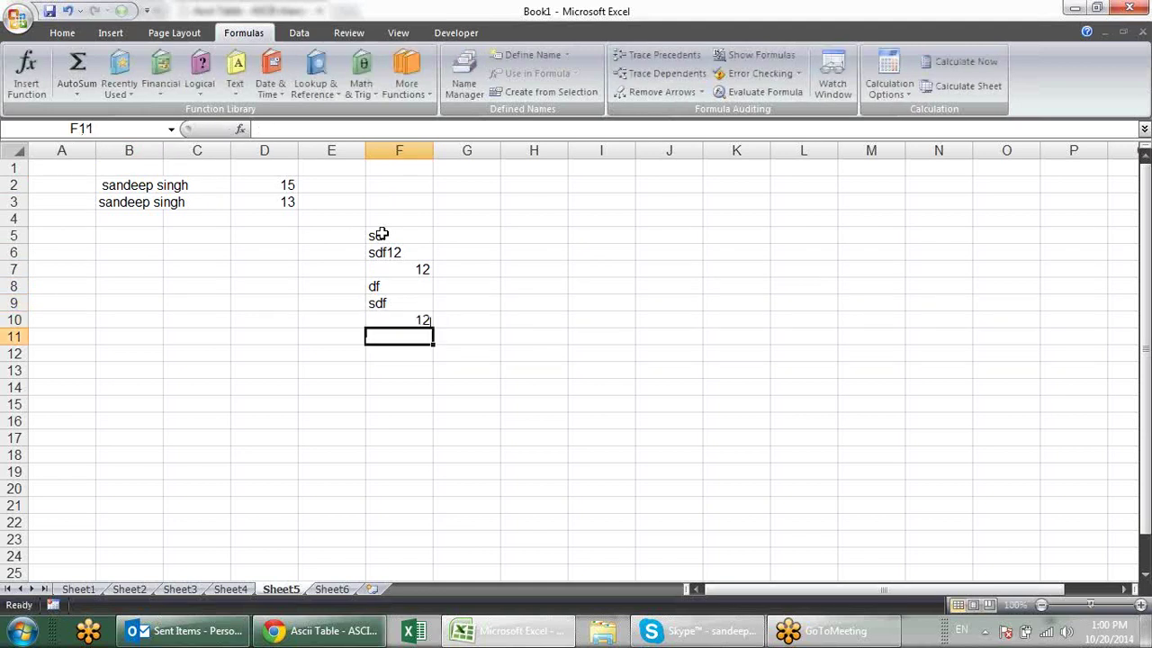
pyautogui.write('42')
pyautogui.press('Return')
# Step: Enter =T(F5) in G5 and fill it down to G11
pyautogui.press('Up')
pyautogui.press('Up')
pyautogui.press('Up')
pyautogui.press('Up')
pyautogui.press('Up')
pyautogui.press('Up')
pyautogui.press('Up')
pyautogui.press('Up')
pyautogui.press('Right')
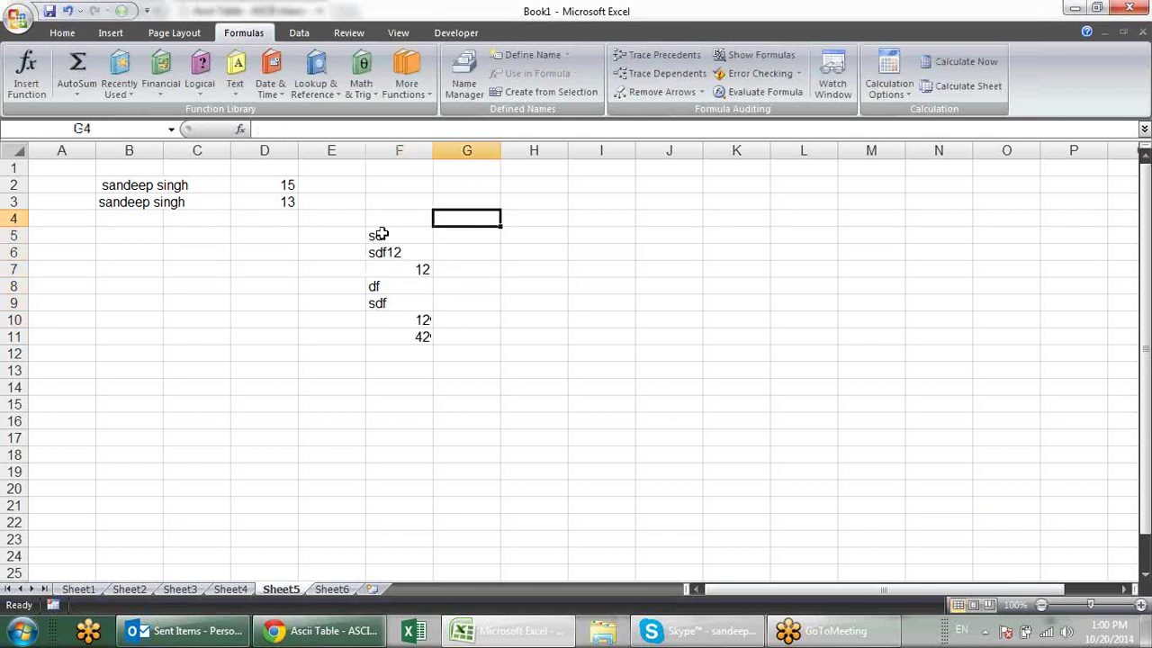
pyautogui.press('Down')
pyautogui.write('=ta')
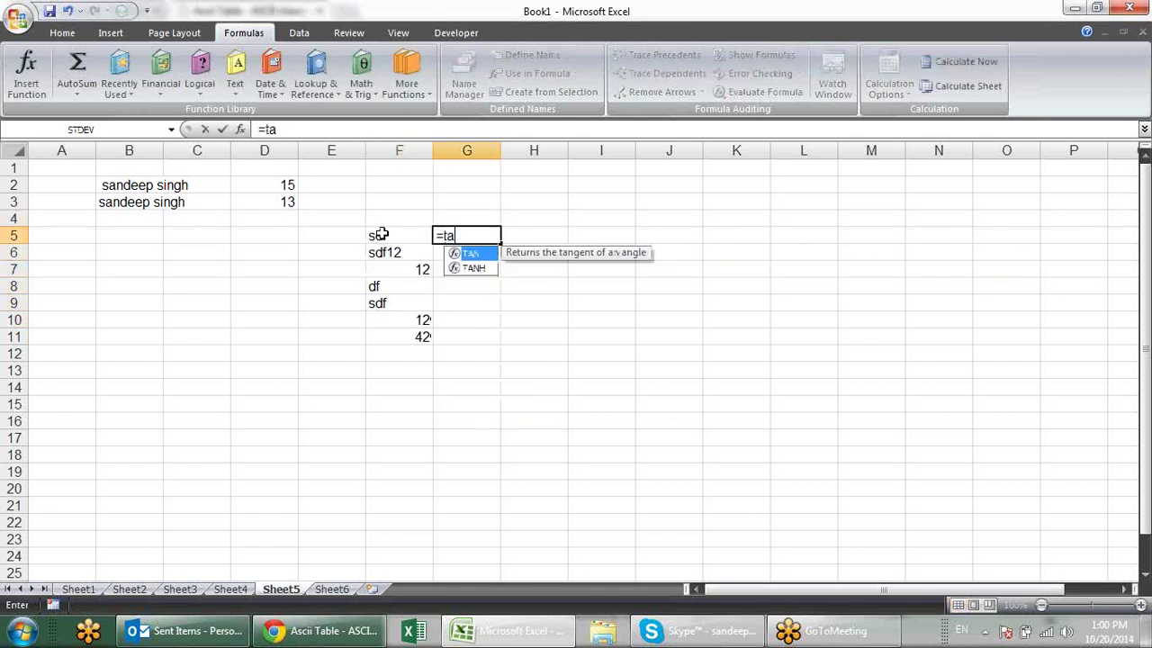
pyautogui.press('BackSpace')
pyautogui.press('Tab')
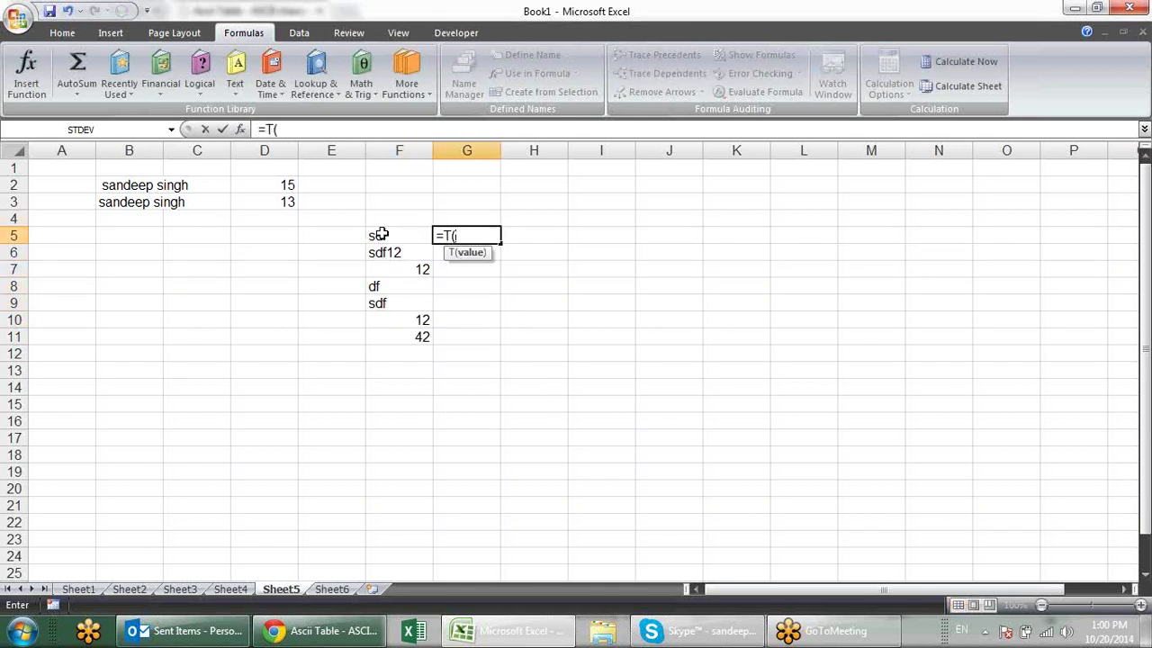
pyautogui.click(381, 235)
pyautogui.press('Return')
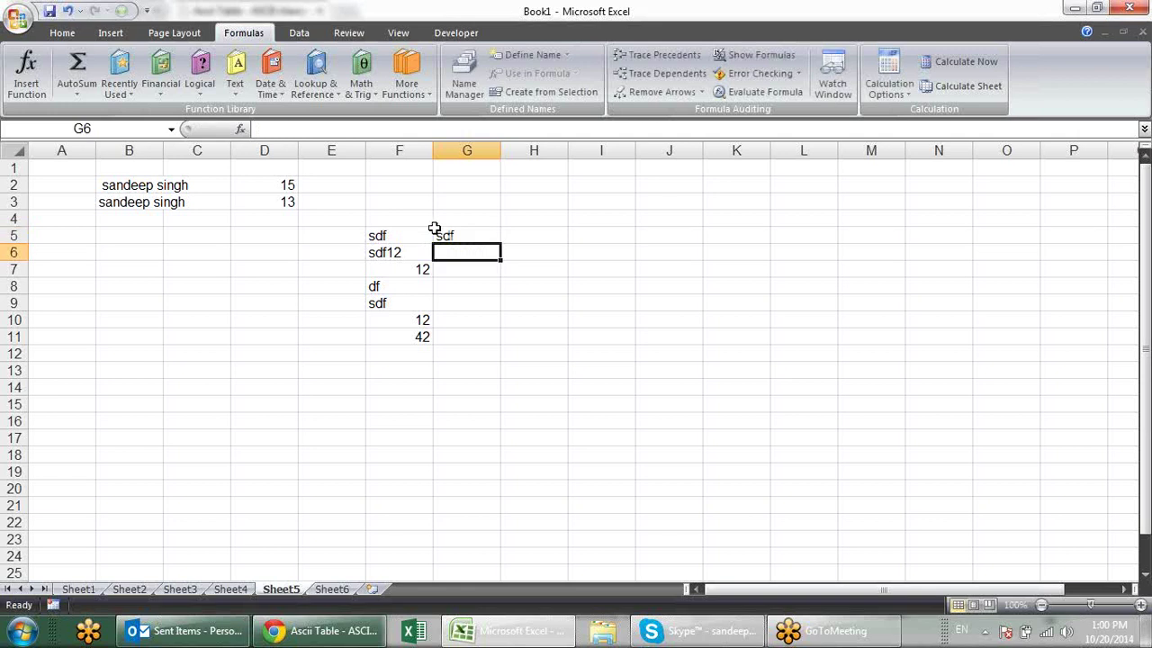
pyautogui.click(477, 235)
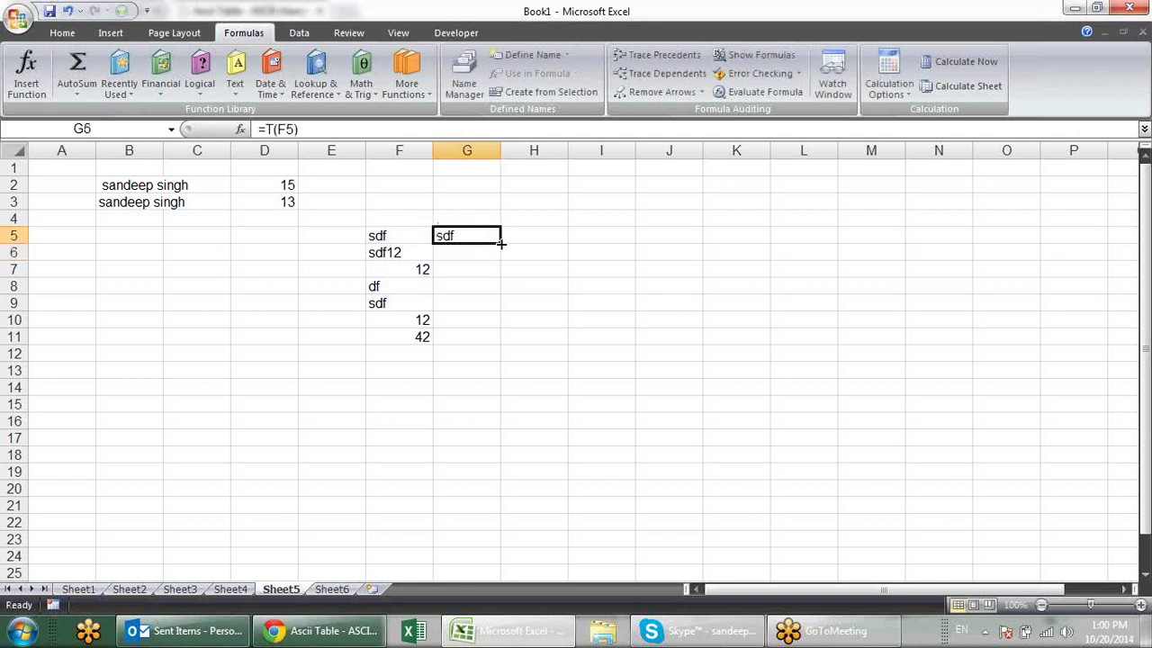
pyautogui.moveTo(500, 244); pyautogui.dragTo(504, 357)
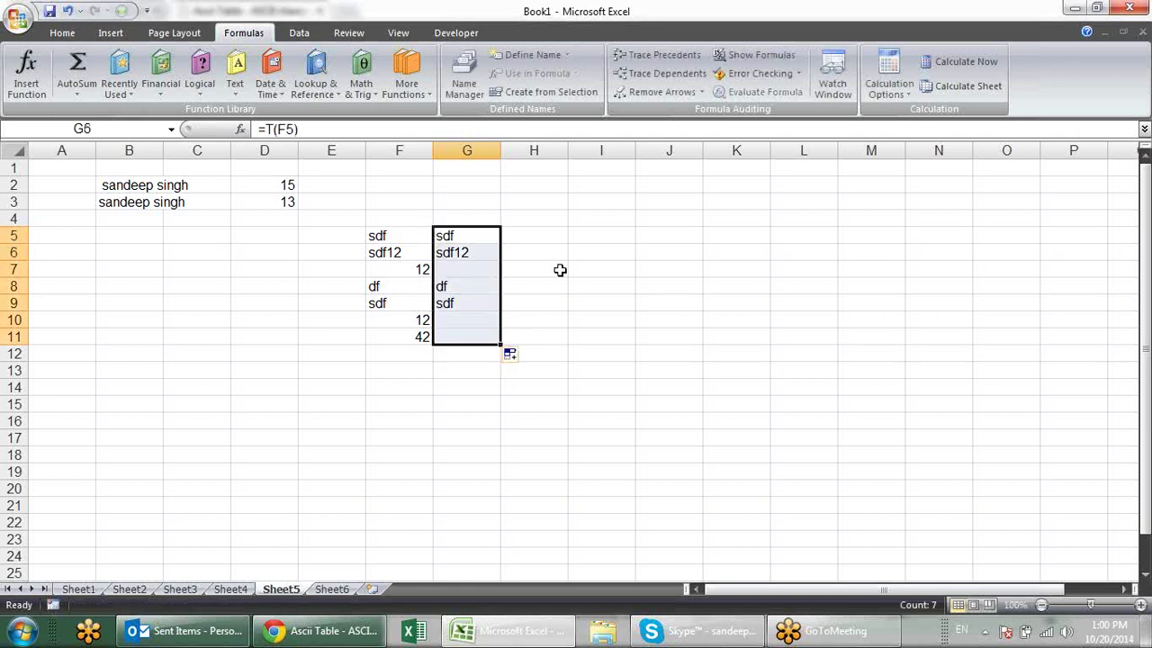
pyautogui.click(540, 230)
# Step: Enter =N(F5) in H5, fill to H11, and check the 0 versus 12 and 42 results
pyautogui.write('=')
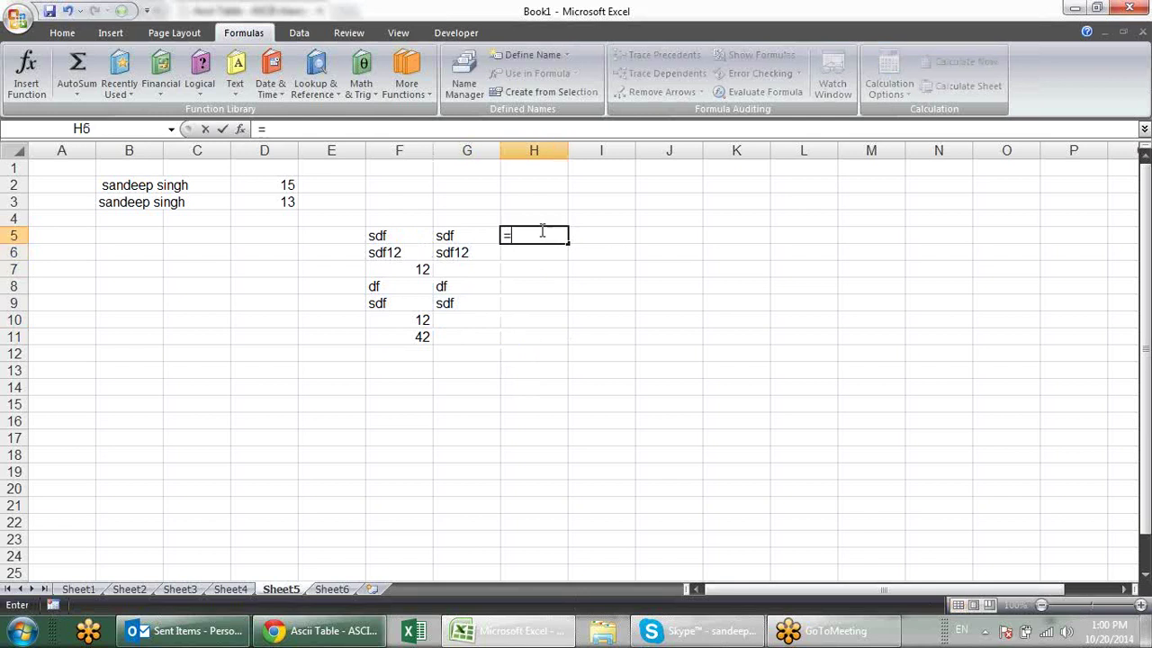
pyautogui.write('N(')
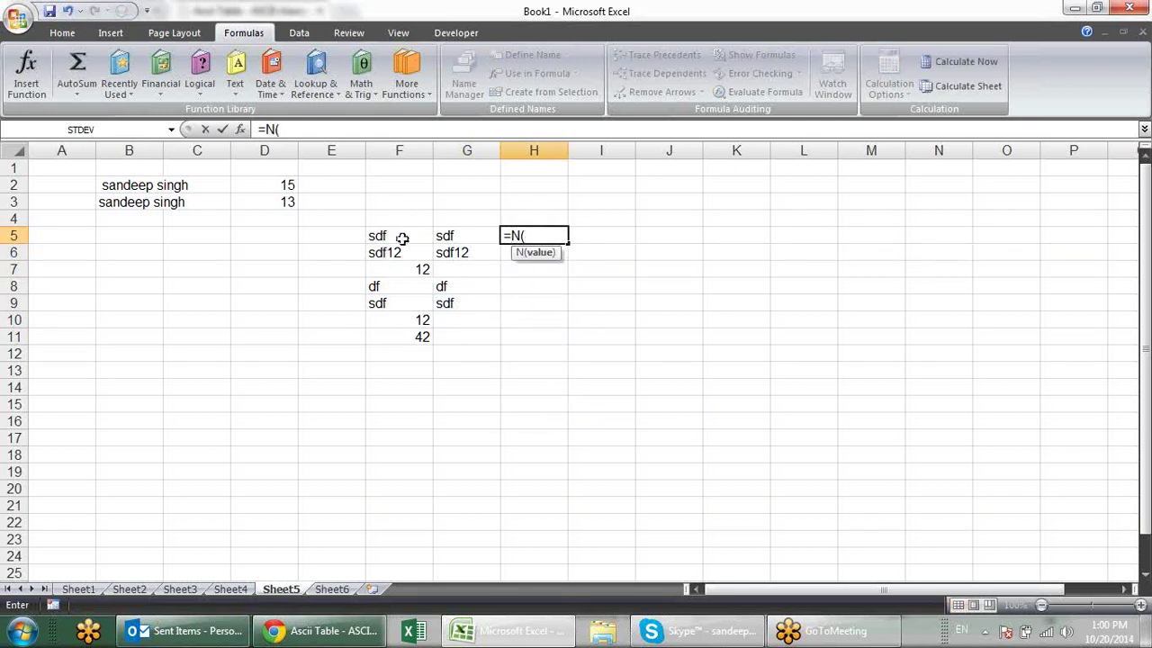
pyautogui.click(403, 237)
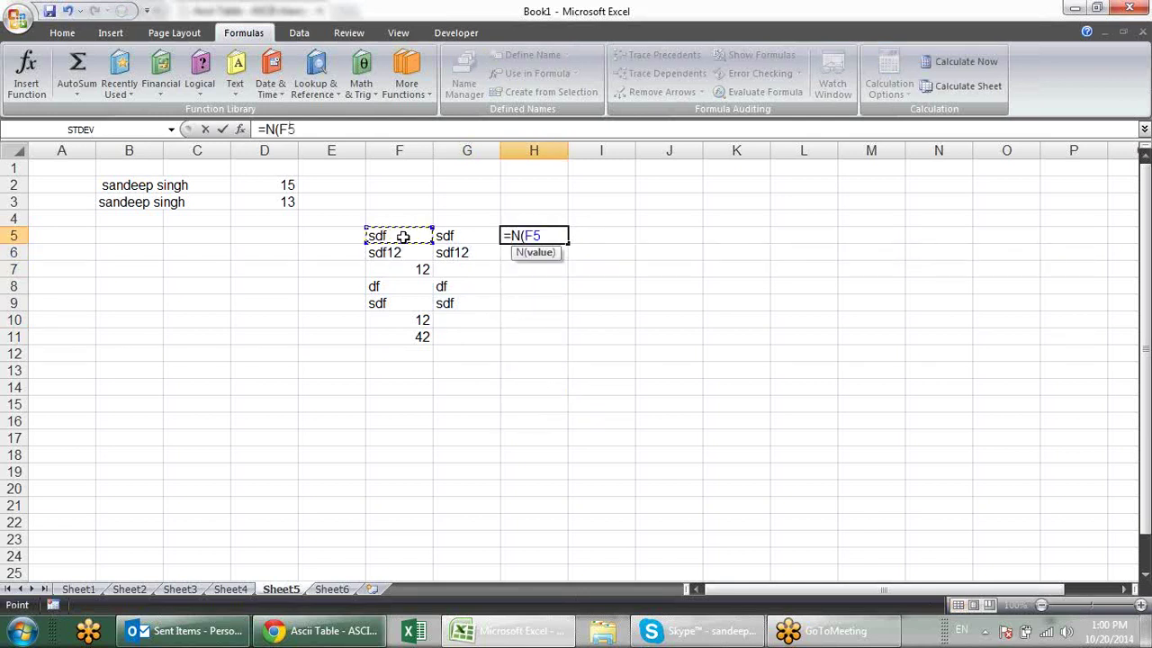
pyautogui.write(')')
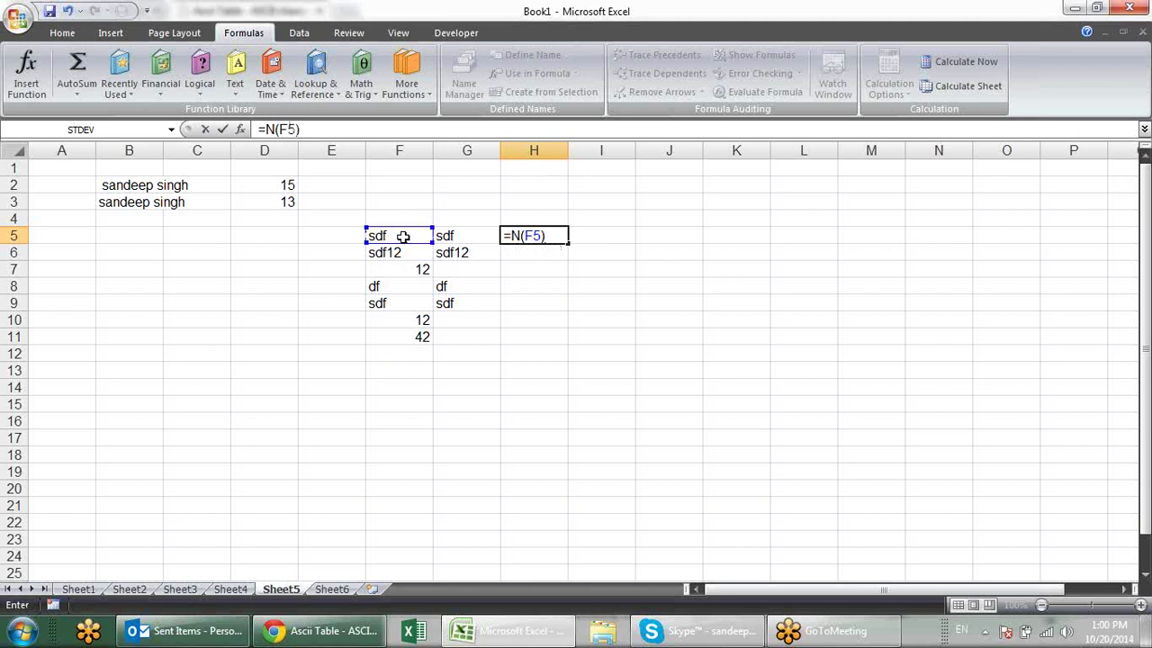
pyautogui.press('Return')
pyautogui.click(569, 237)
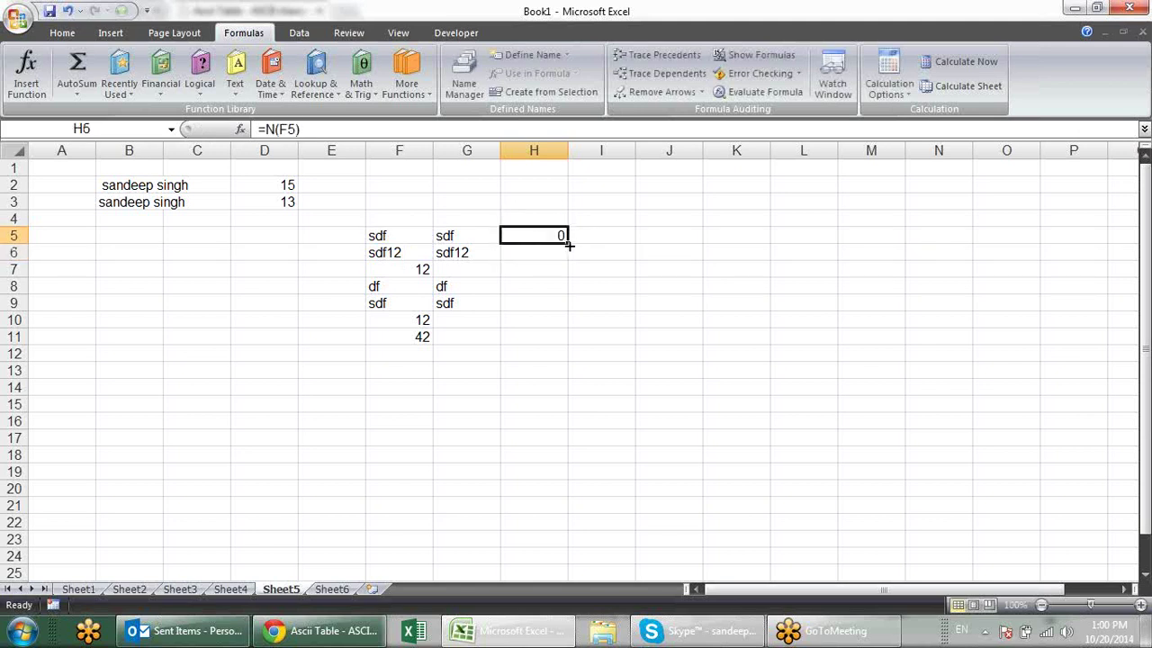
pyautogui.moveTo(567, 243); pyautogui.dragTo(570, 344)
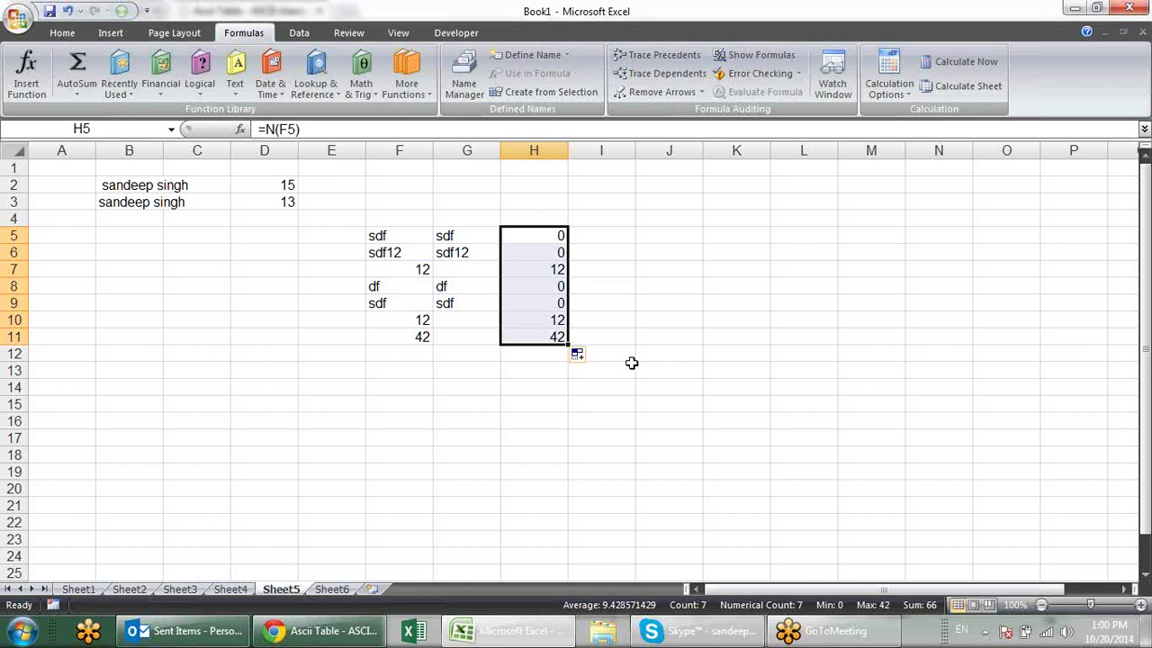
pyautogui.click(547, 280)
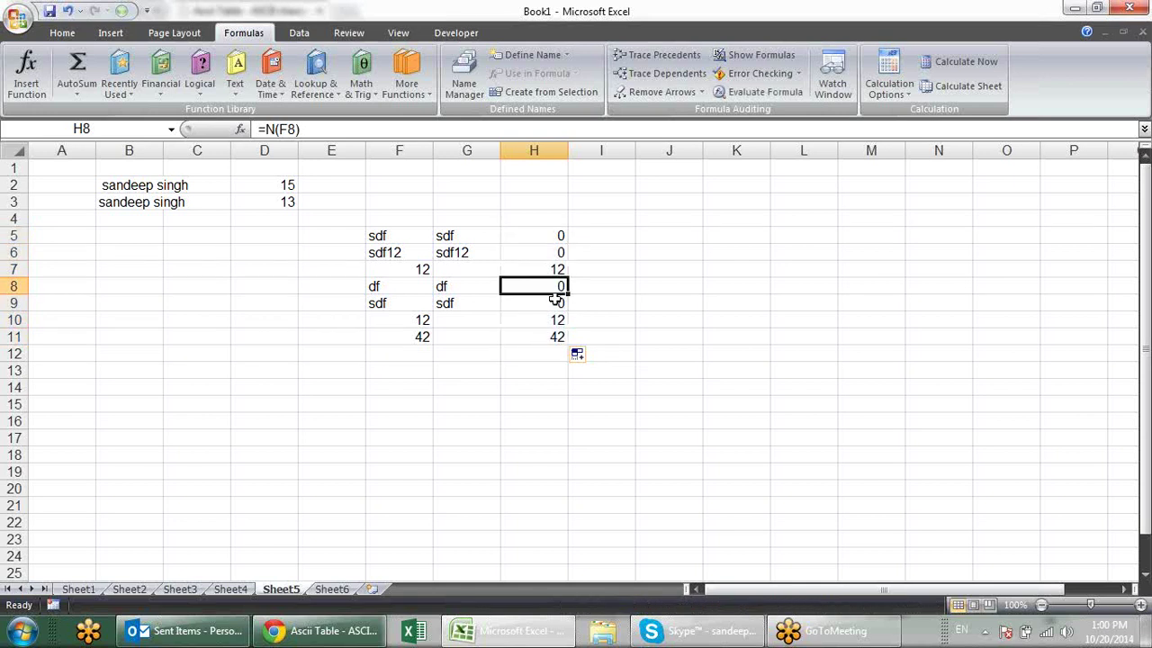
pyautogui.click(555, 298)
pyautogui.click(447, 271)
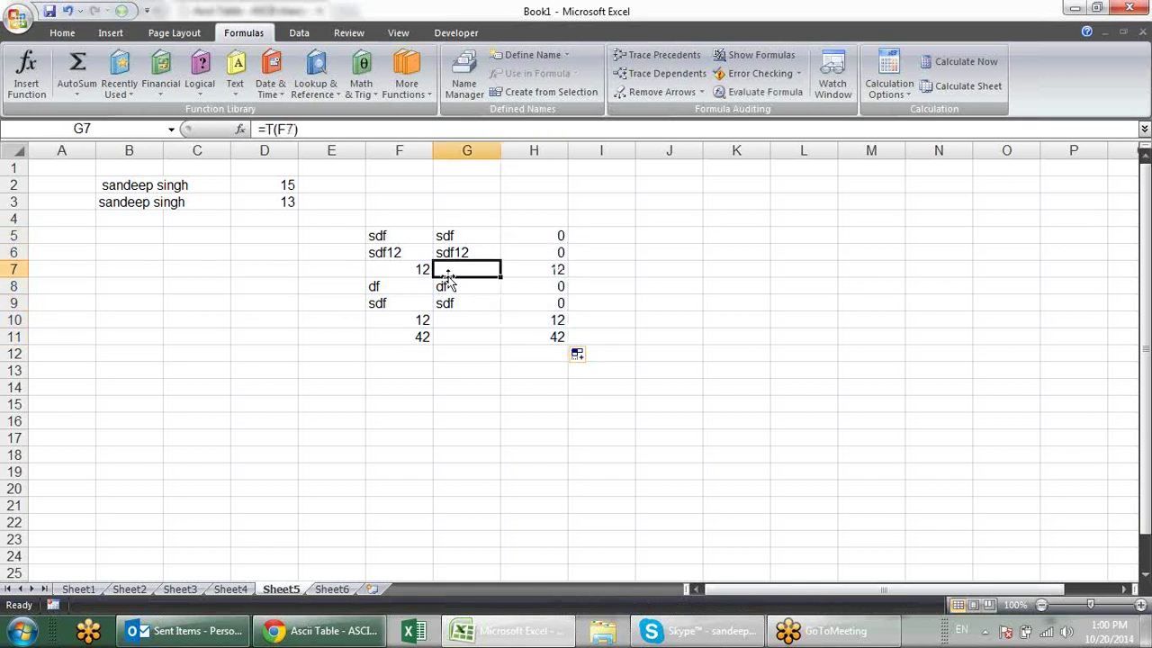
# Step: Change H5 to =IF(N(F5)=0,"",N(F5)) and fill it down through H11
pyautogui.doubleClick(524, 237)
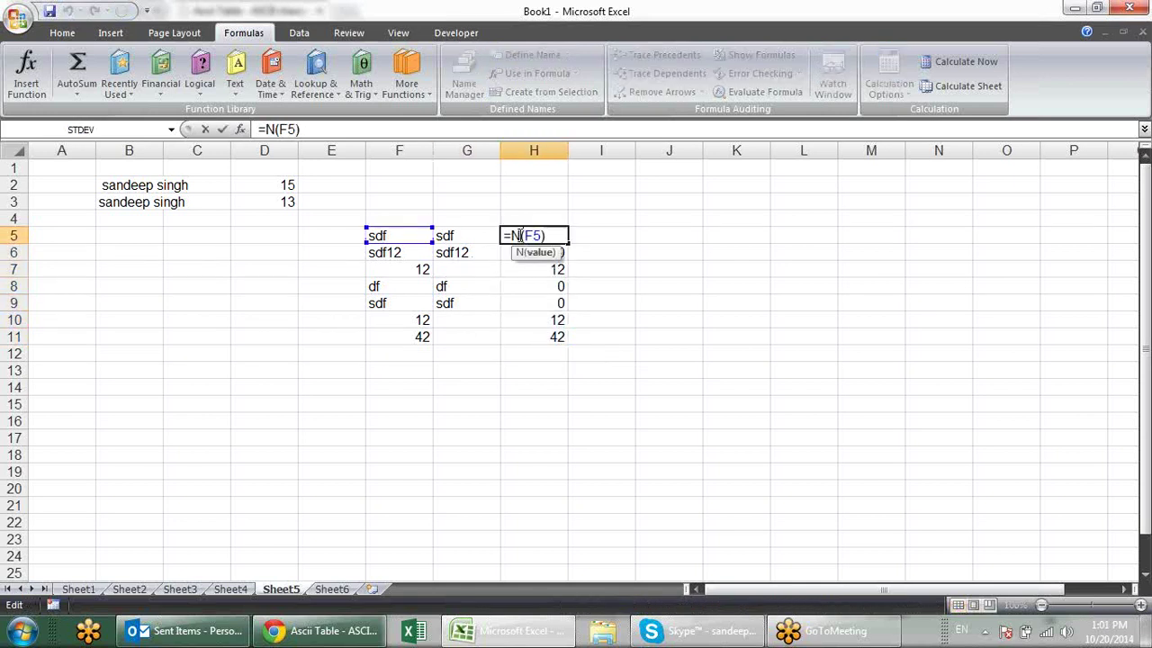
pyautogui.moveTo(513, 235); pyautogui.dragTo(546, 236)
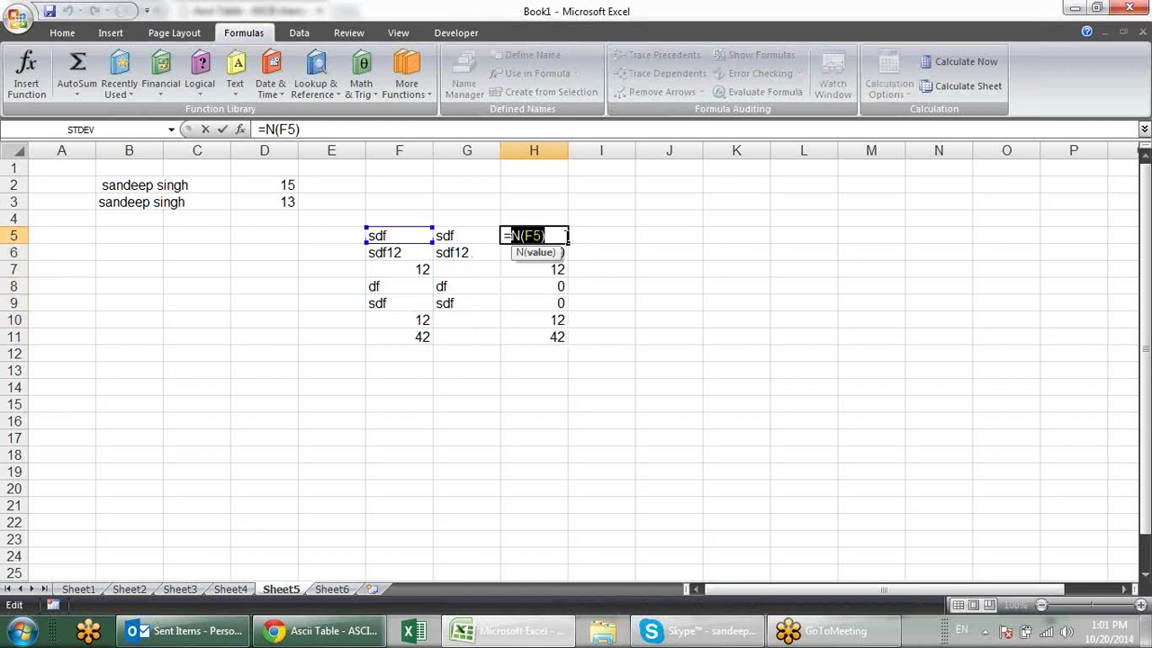
pyautogui.click(515, 235)
pyautogui.write('IF')
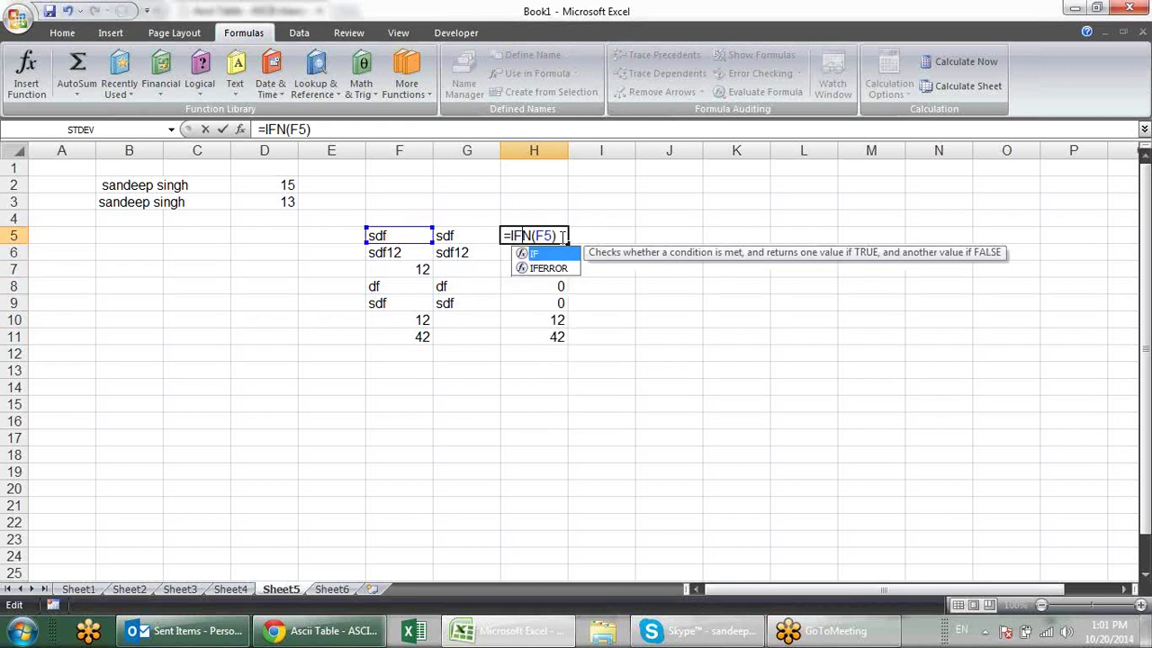
pyautogui.write('(N(F5)=')
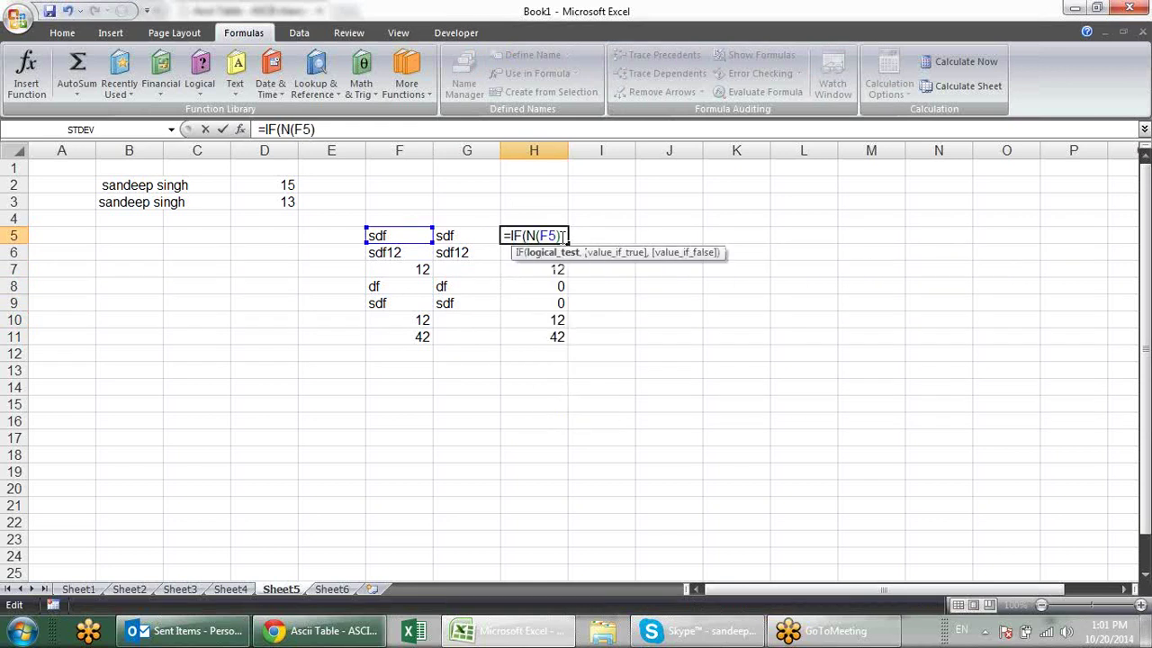
pyautogui.write('0,""')
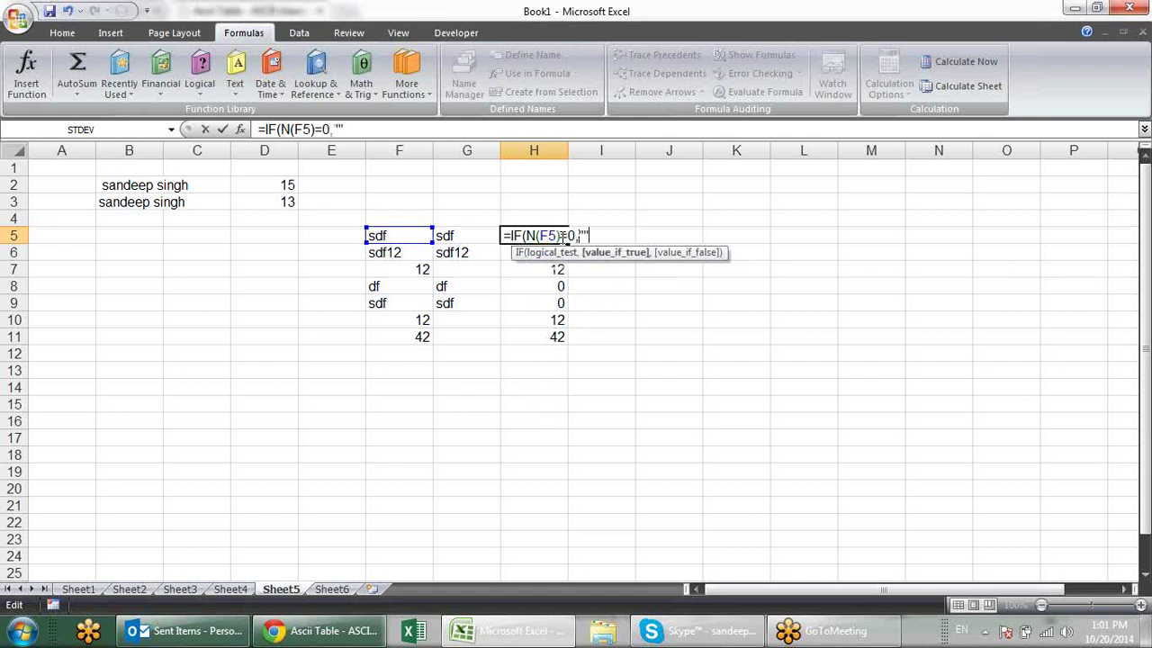
pyautogui.write(',N(F5)')
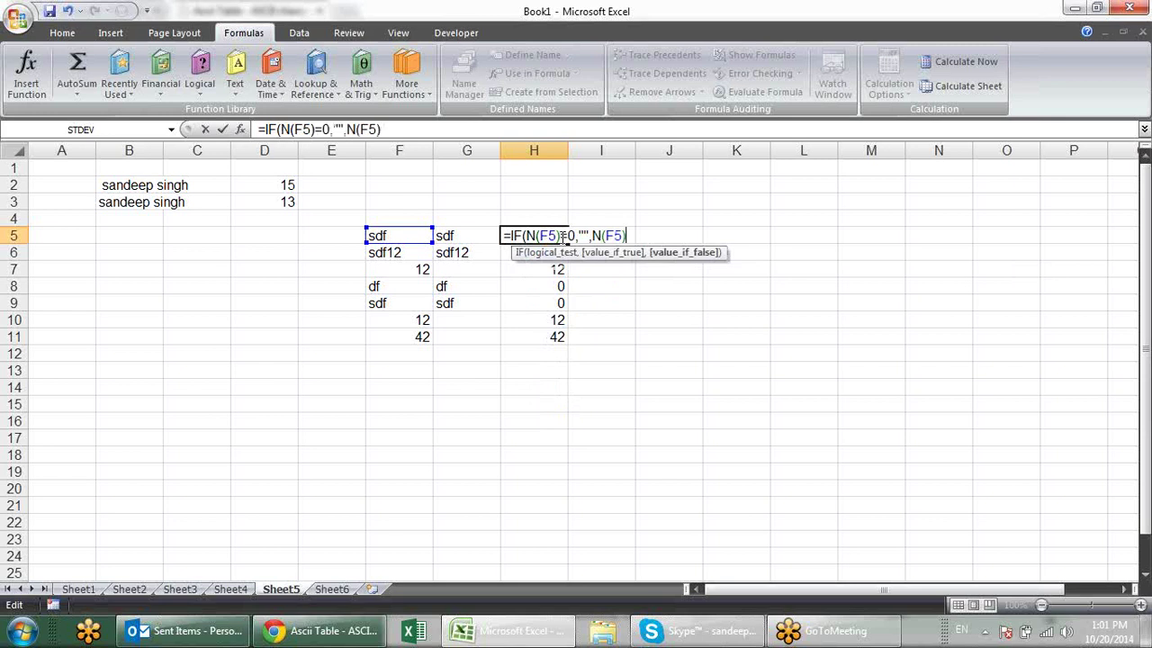
pyautogui.press('Return')
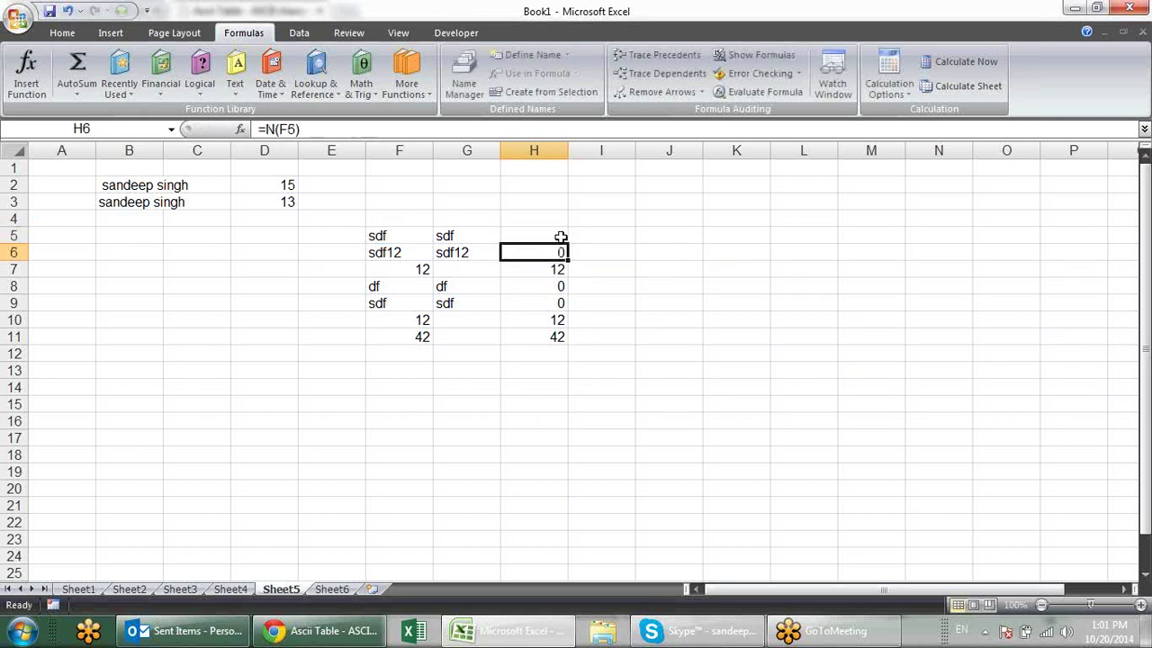
pyautogui.click(562, 238)
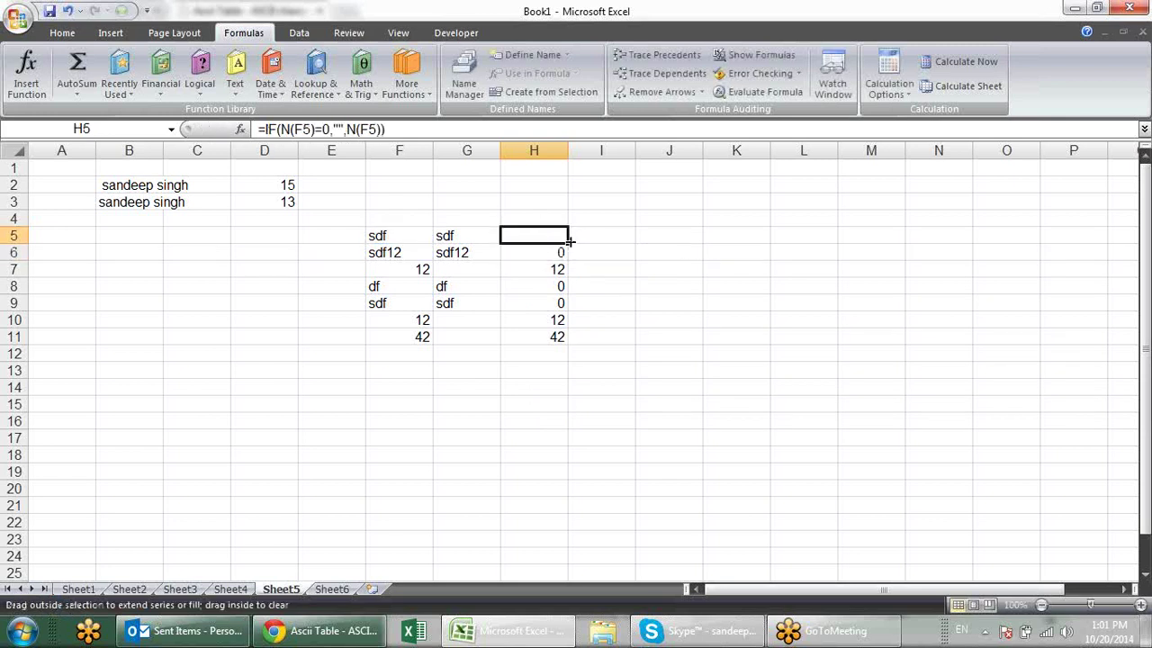
pyautogui.moveTo(562, 243); pyautogui.dragTo(579, 347)
pyautogui.click(612, 268)
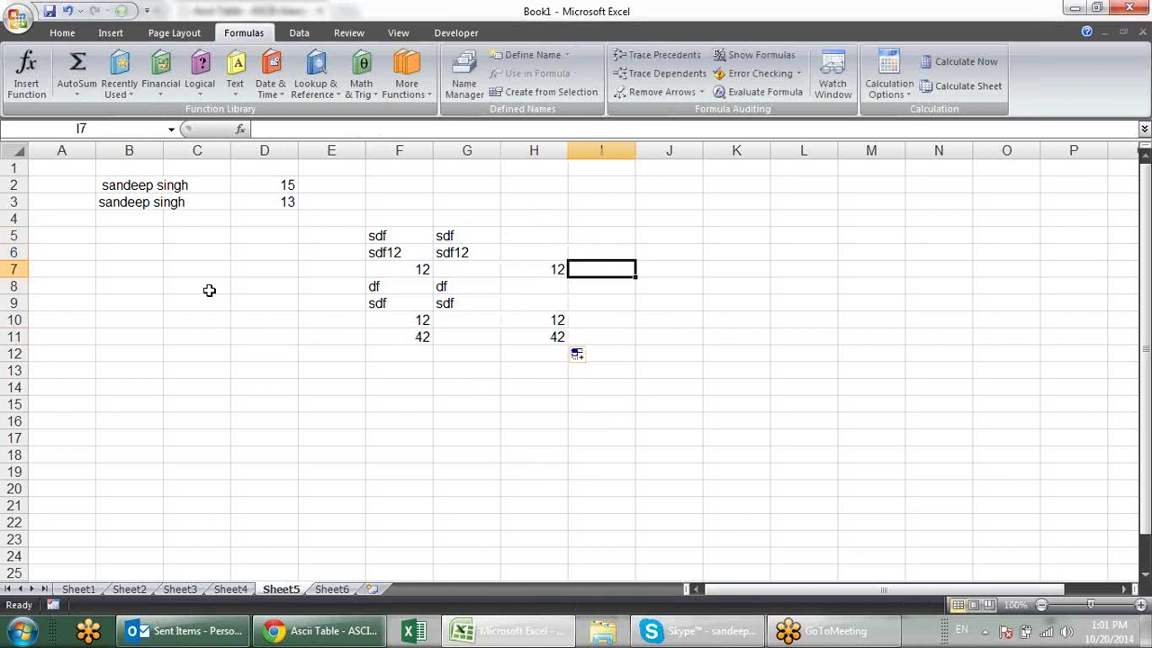
# Step: Browse through Sheet1 and Sheet2 and settle on Sheet4's name-splitting table
pyautogui.click(260, 357)
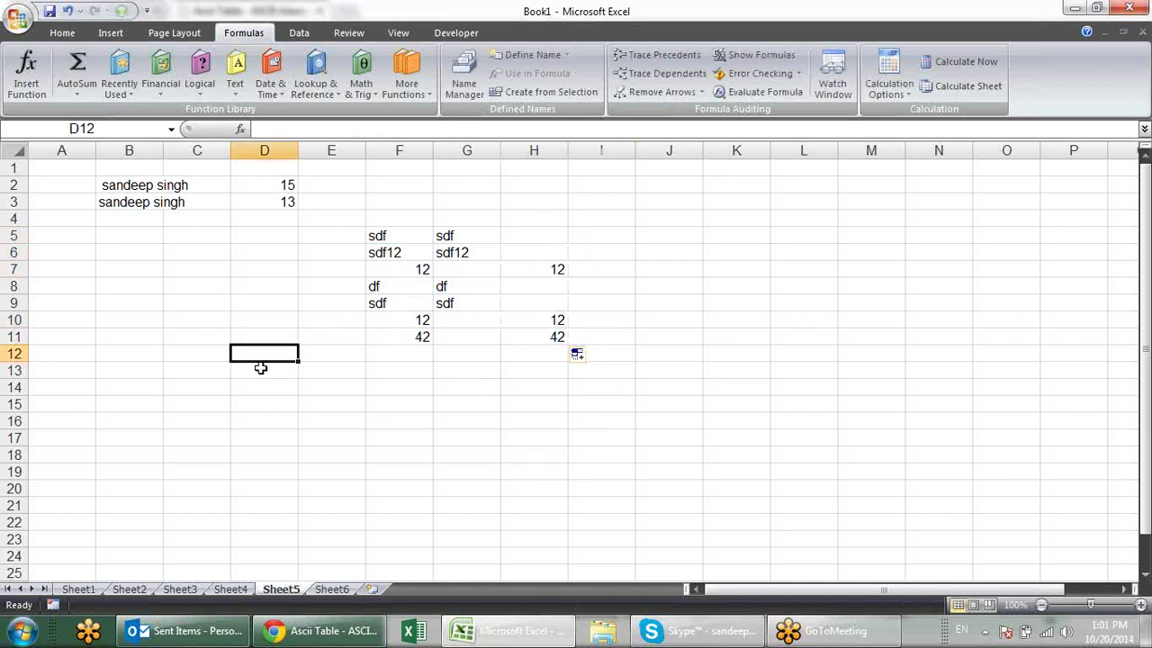
pyautogui.click(229, 589)
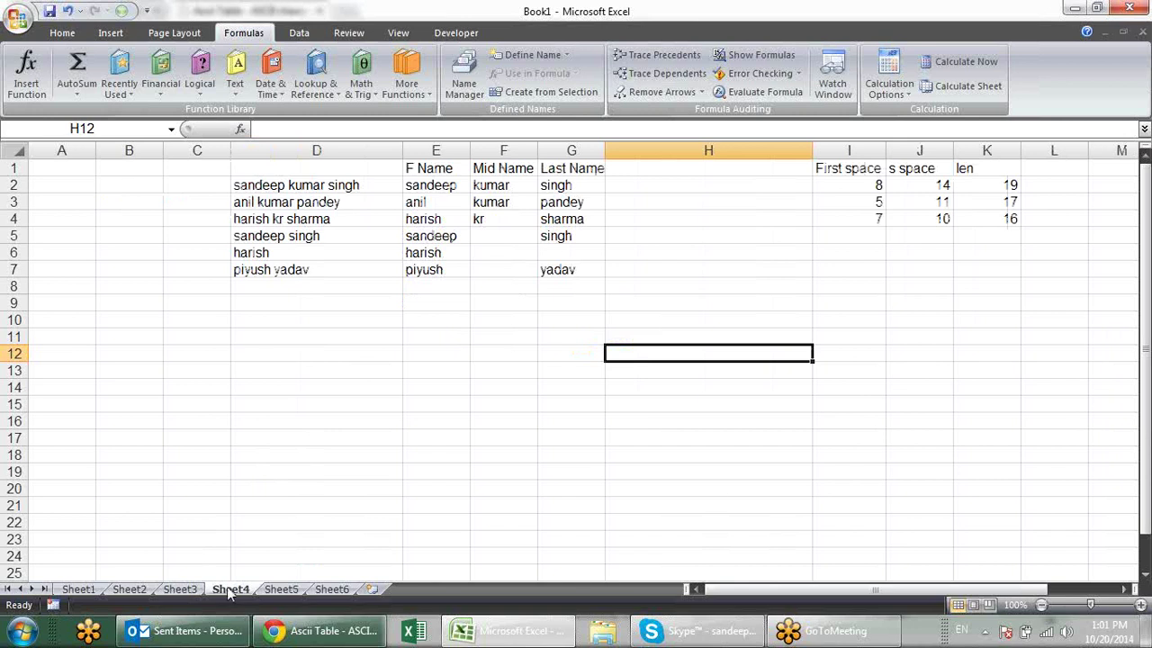
pyautogui.hotkey('ctrl', 'pagedown')
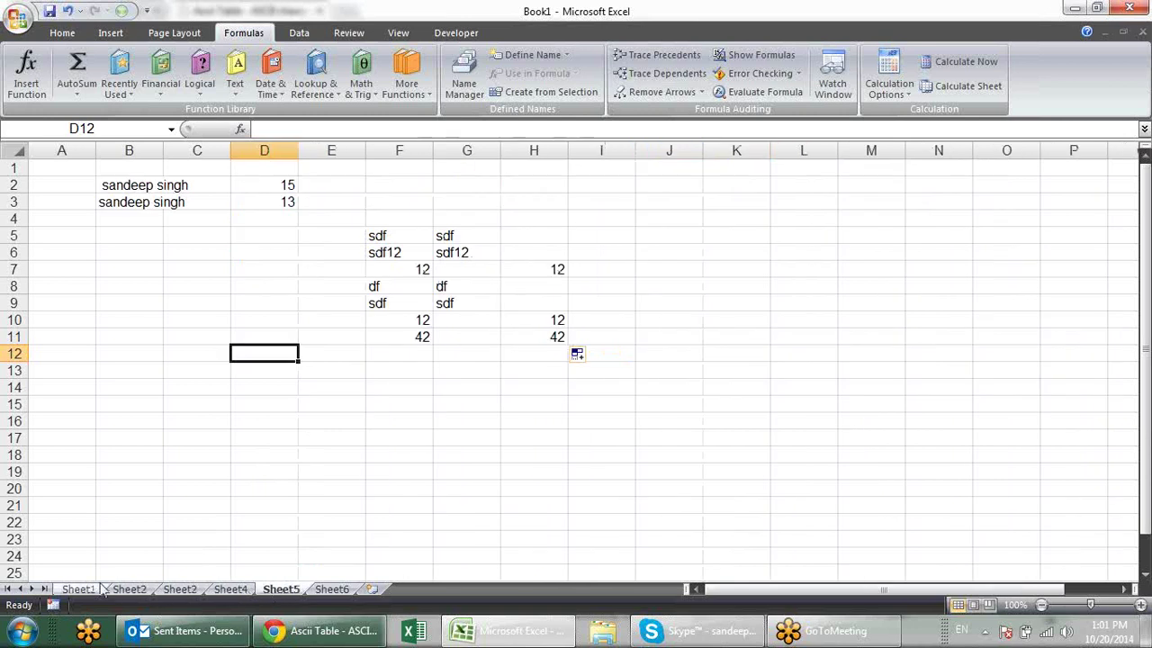
pyautogui.click(90, 573)
pyautogui.click(91, 590)
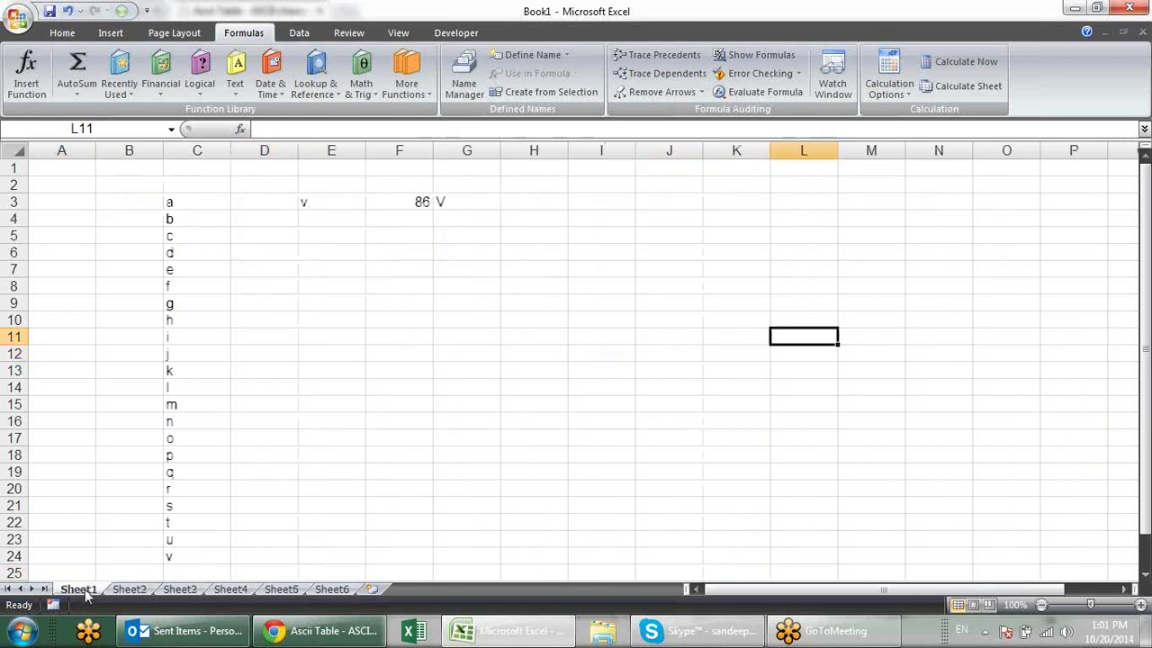
pyautogui.click(130, 589)
pyautogui.click(232, 589)
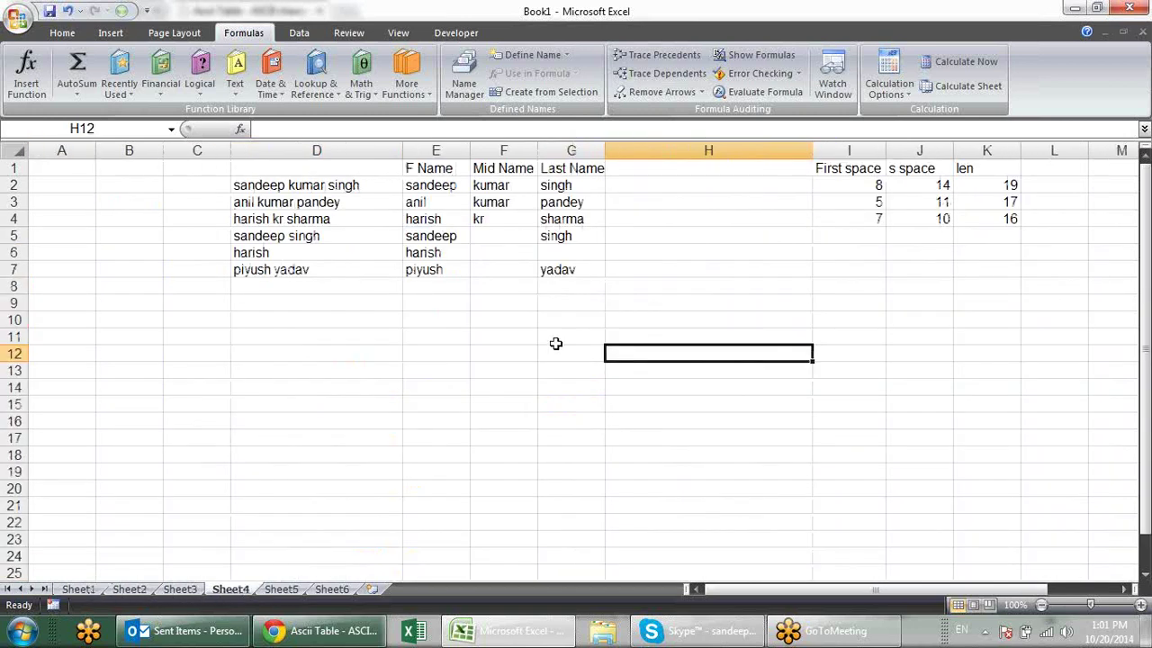
# Step: Start a =VALUE( entry in E13, then cancel it and select D12
pyautogui.click(399, 337)
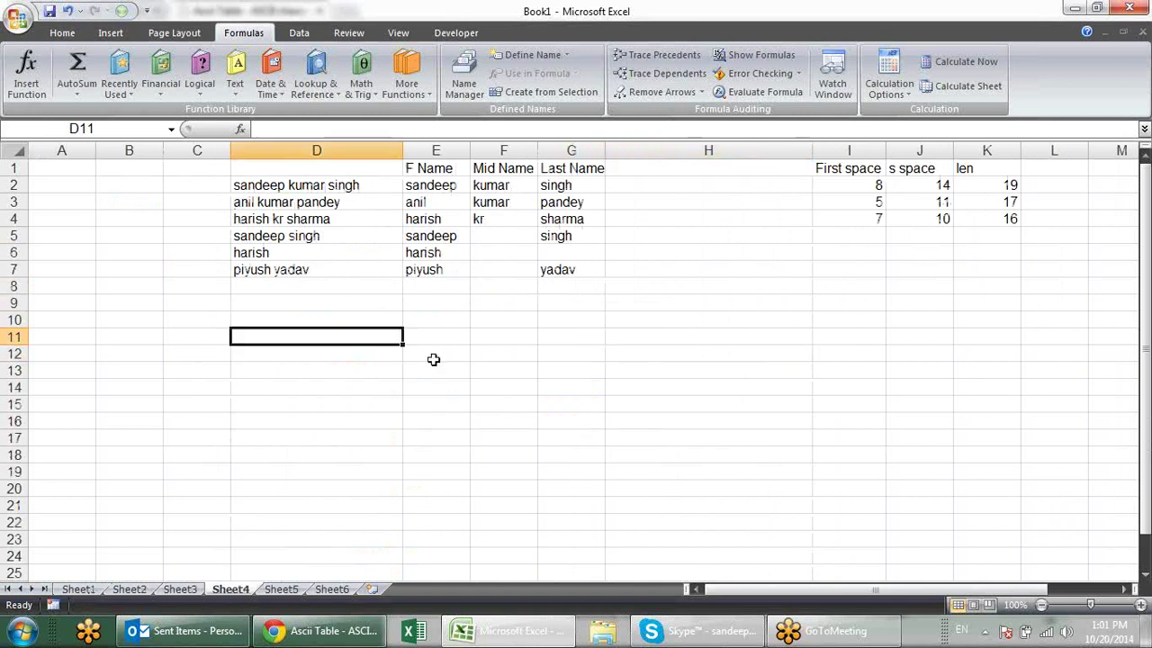
pyautogui.click(475, 336)
pyautogui.click(433, 375)
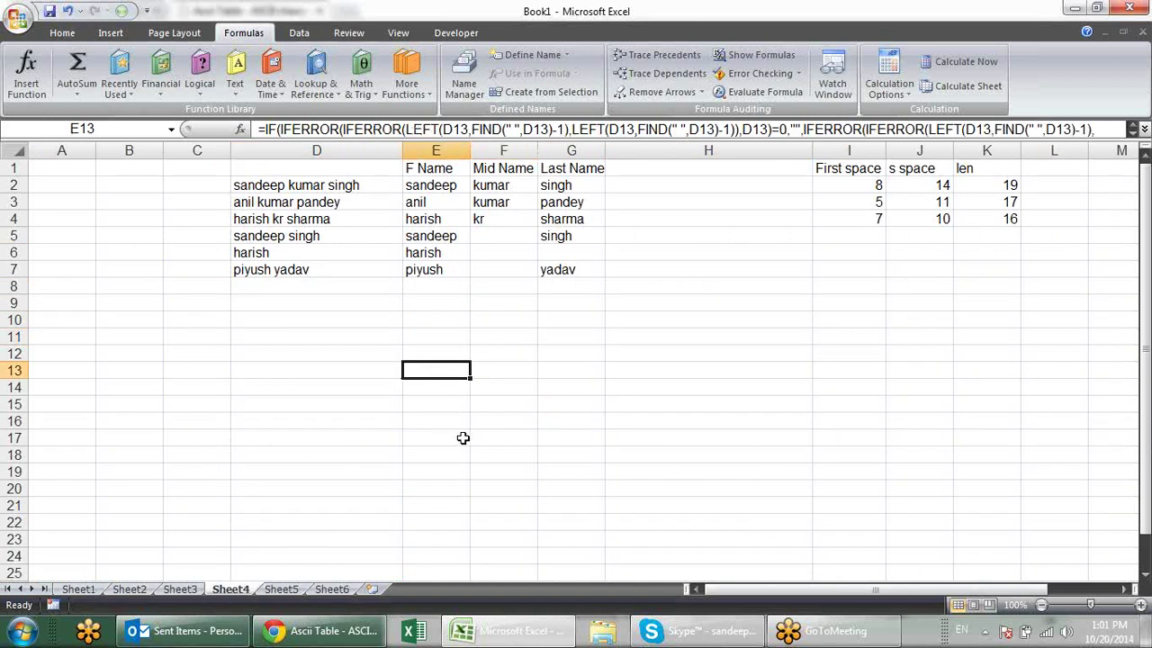
pyautogui.write('=VAL')
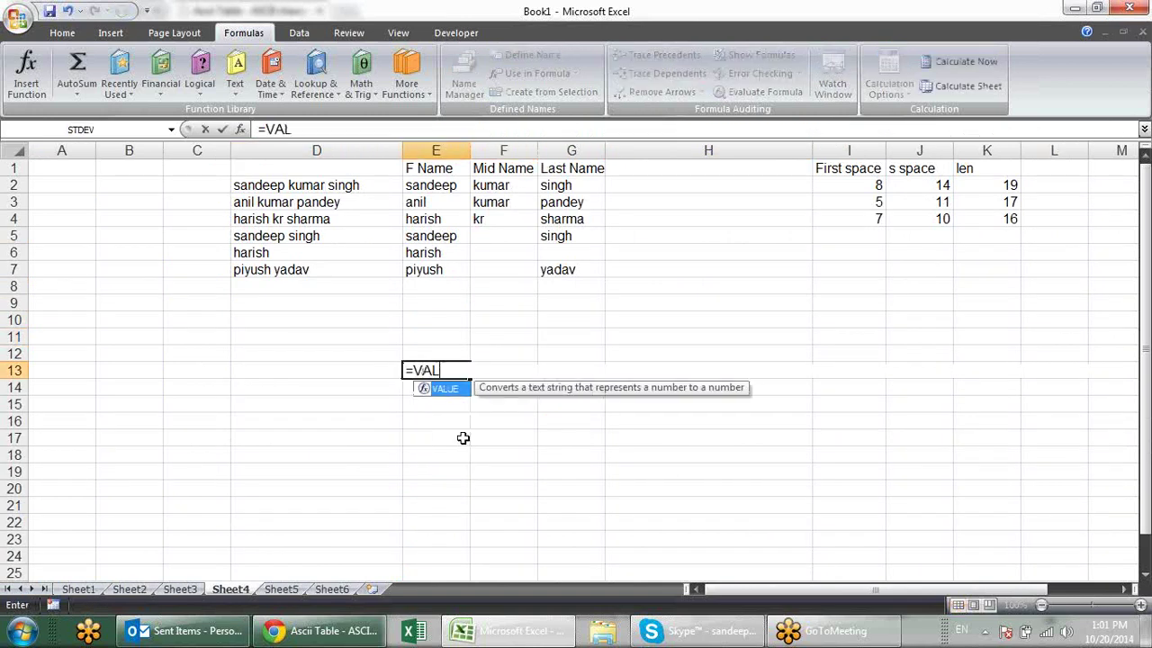
pyautogui.write('UE(')
pyautogui.press('Escape')
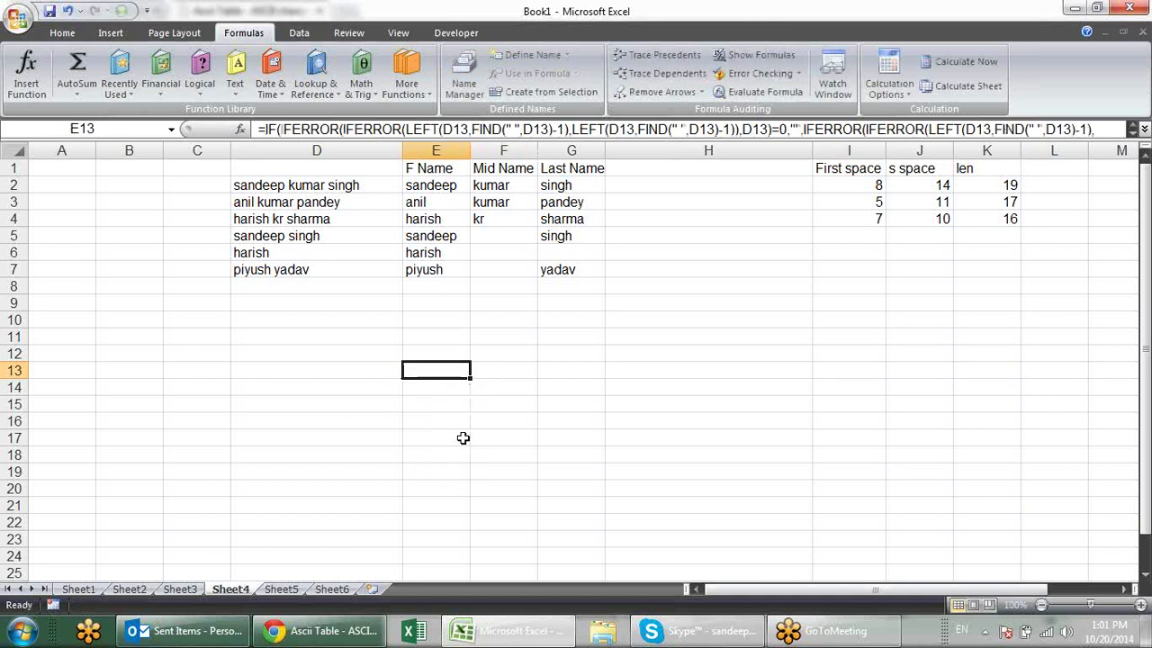
pyautogui.click(333, 362)
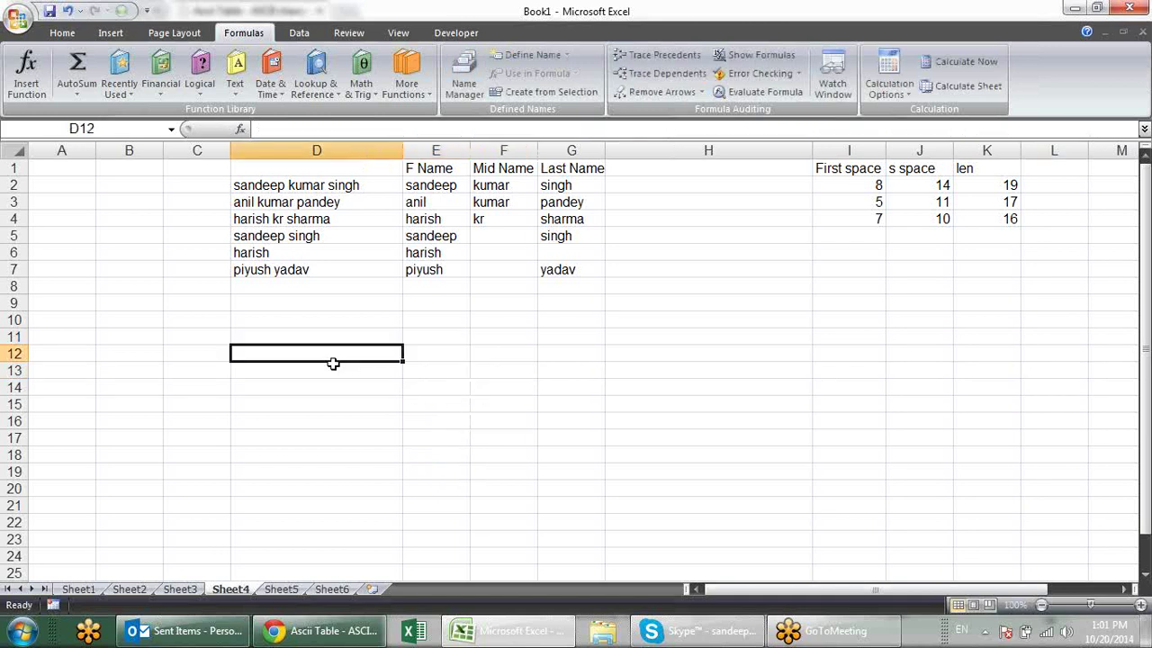
# Step: Enter '0002365 as text in D12 and clear the name formulas from E12:G12
pyautogui.write("'")
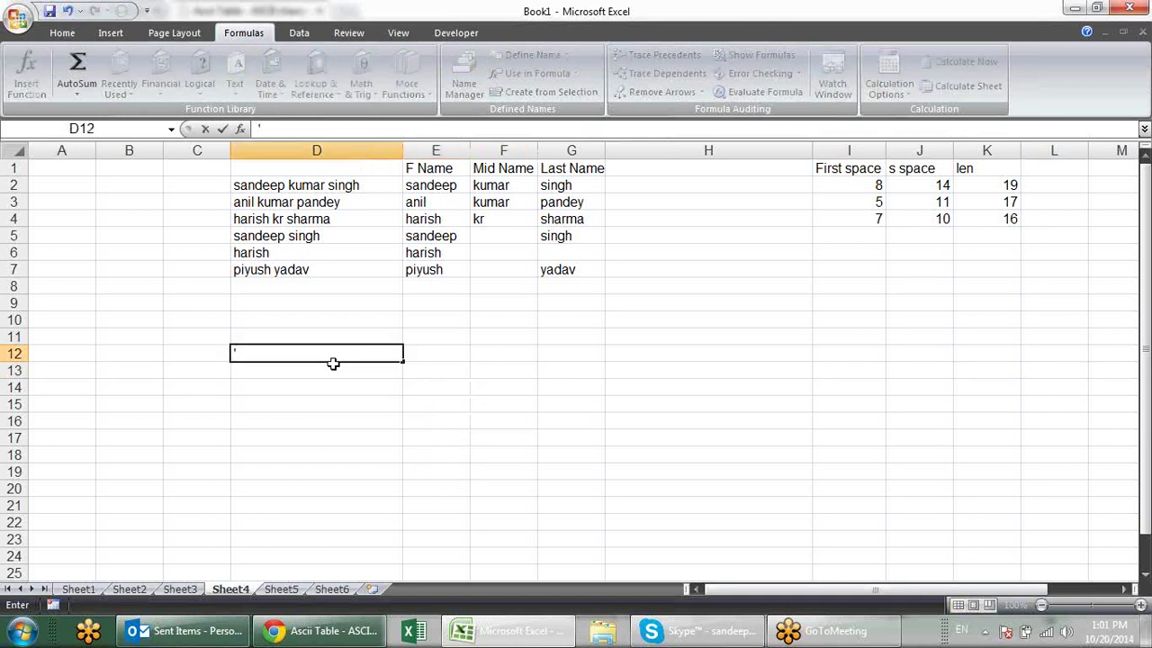
pyautogui.write('0002365')
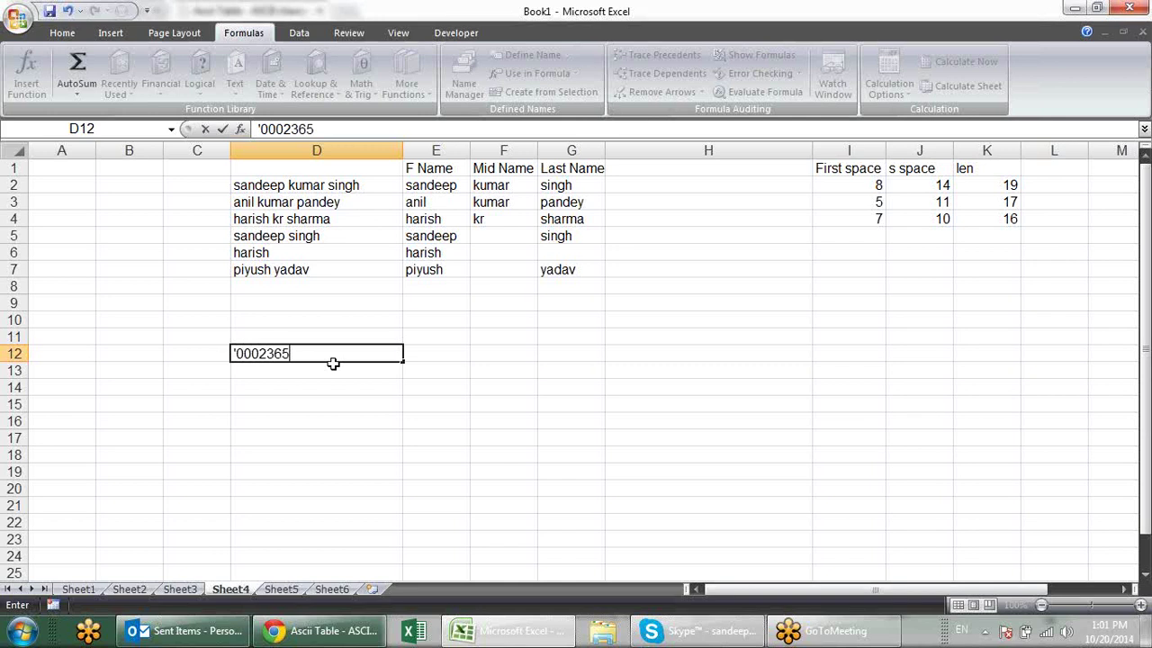
pyautogui.press('Return')
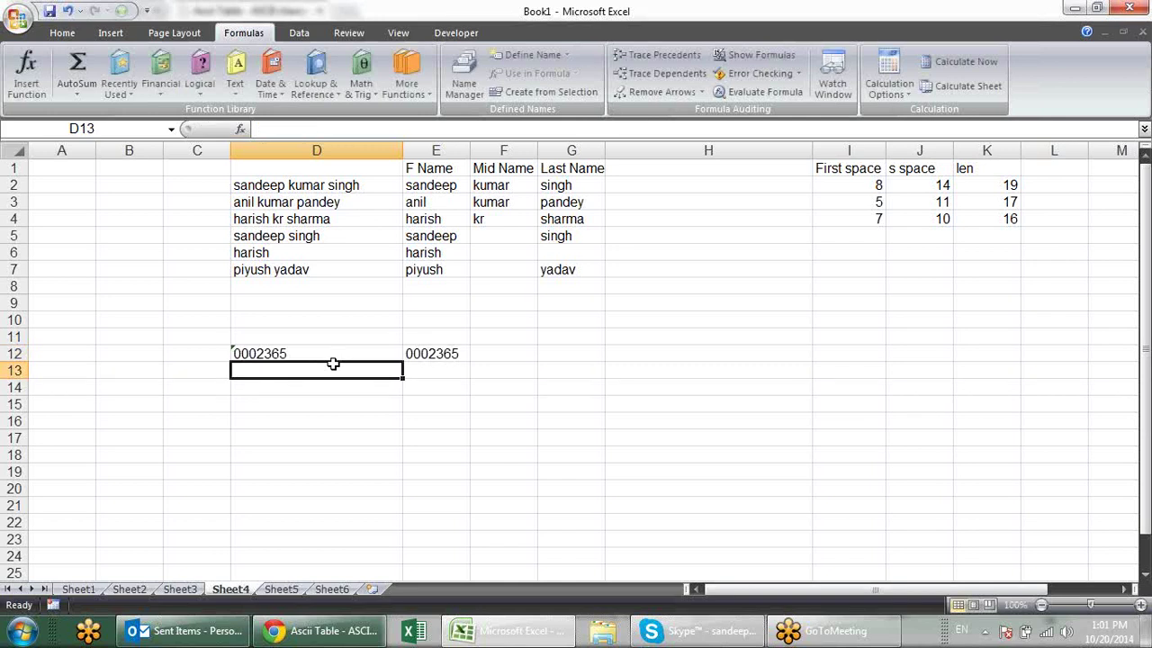
pyautogui.press('Up')
pyautogui.press('Right')
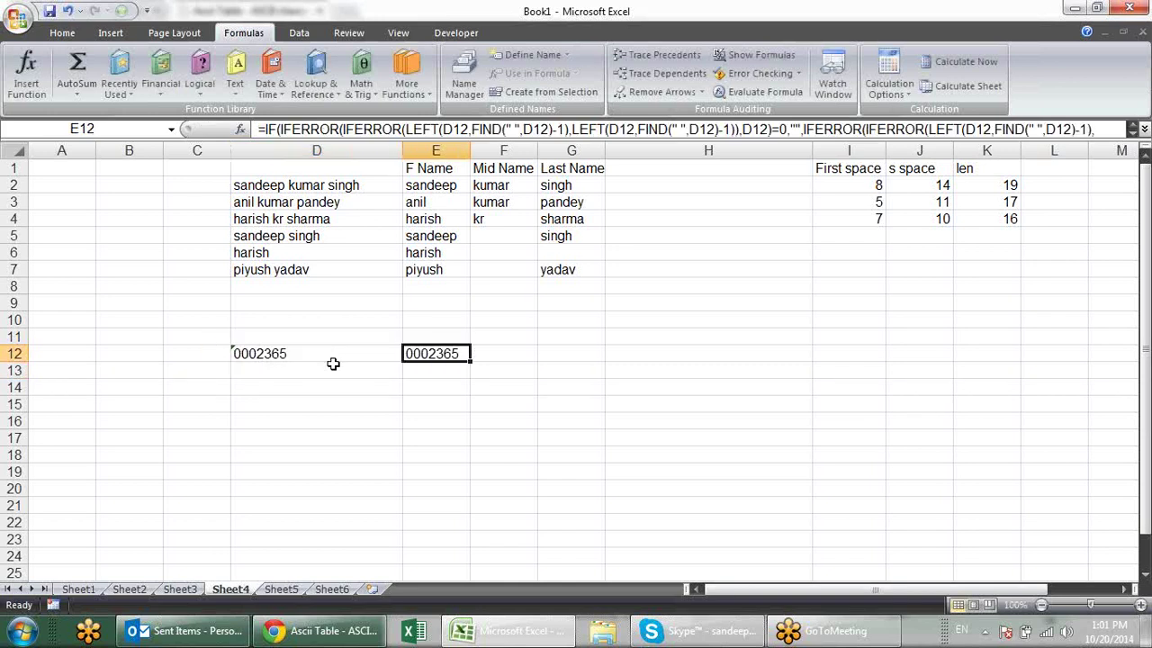
pyautogui.press('Down')
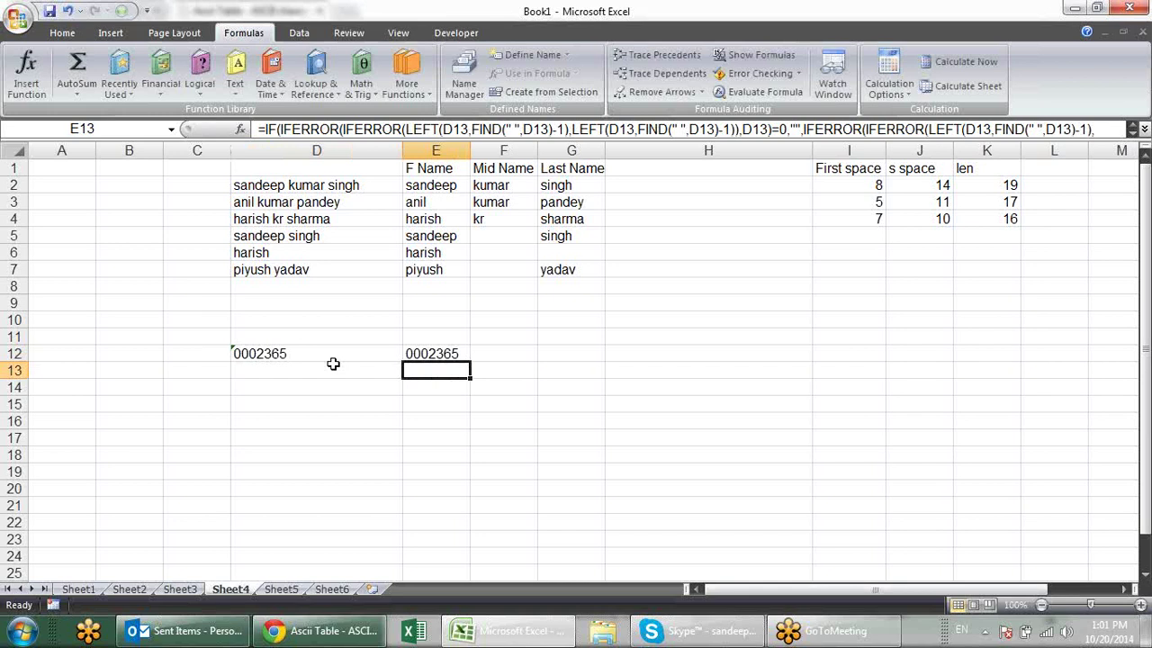
pyautogui.press('Up')
pyautogui.hotkey('shift', 'Right')
pyautogui.hotkey('shift', 'Right')
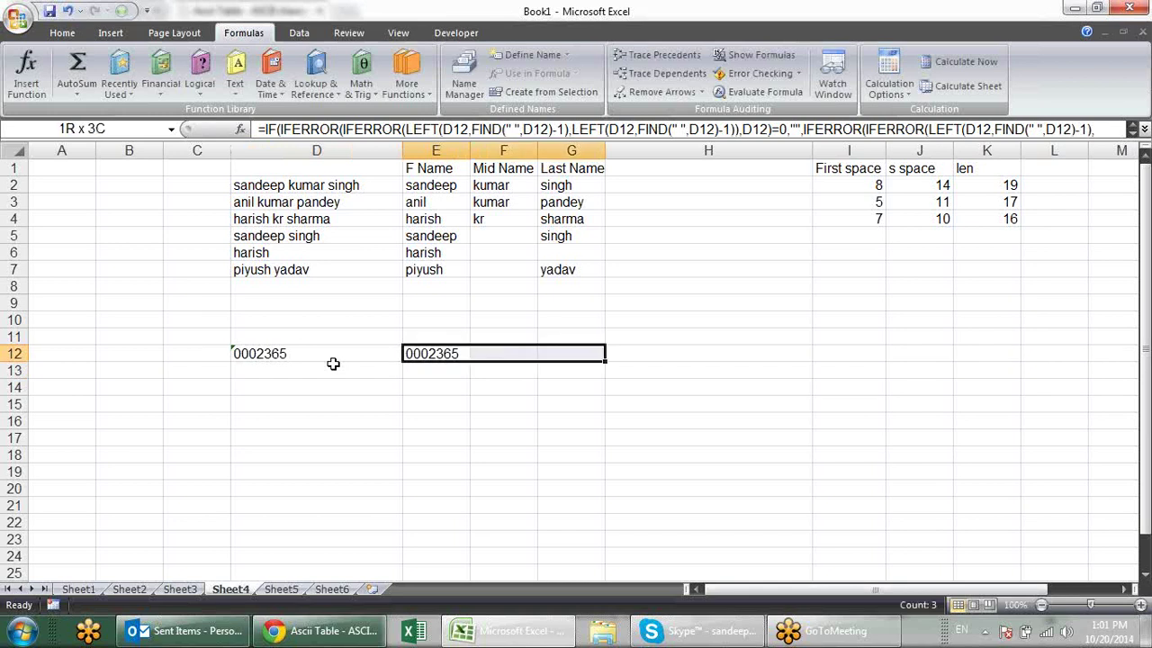
pyautogui.press('Delete')
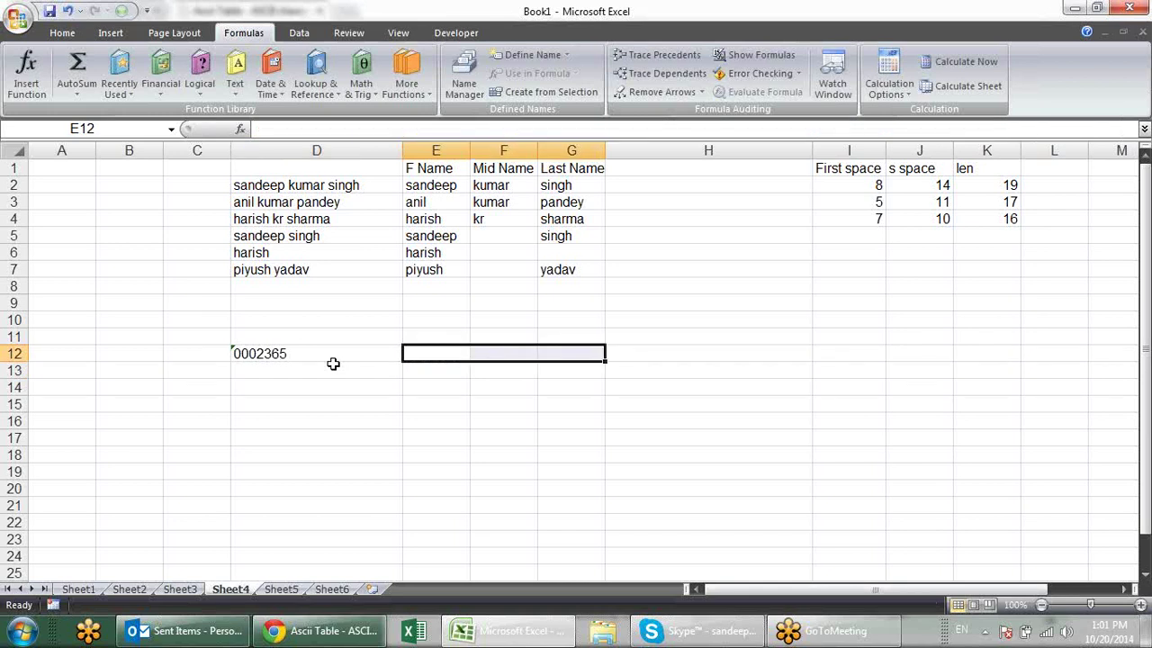
pyautogui.press('Left')
pyautogui.press('Right')
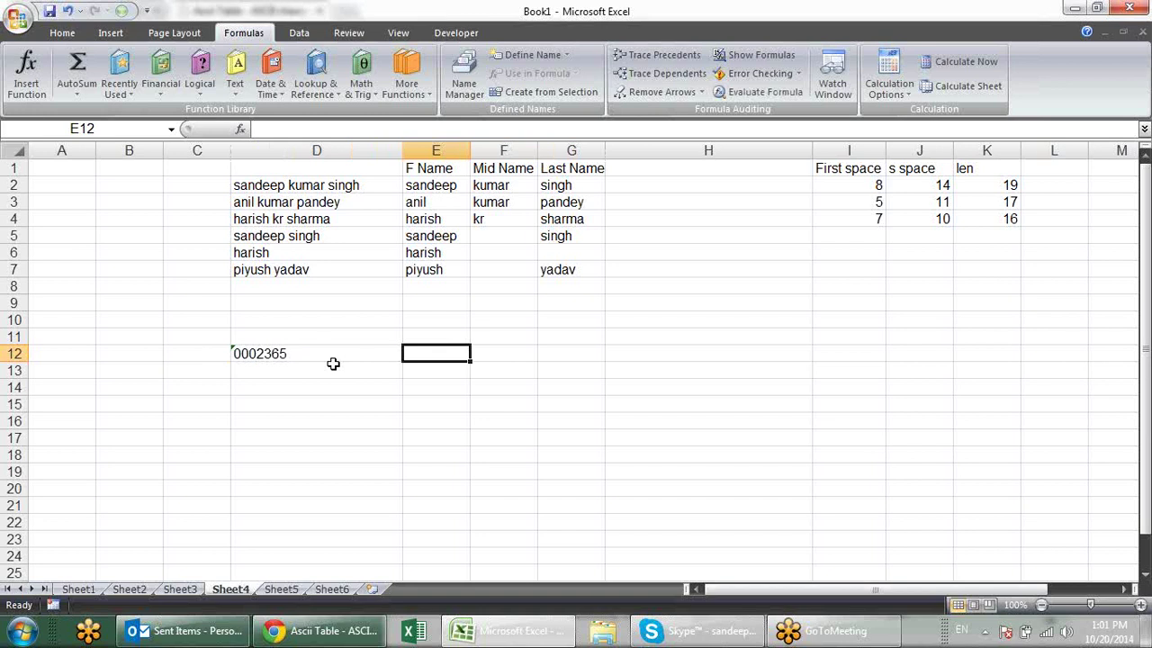
# Step: Test arithmetic on the text number with =D12+1 in E12
pyautogui.write('=')
pyautogui.click(333, 363)
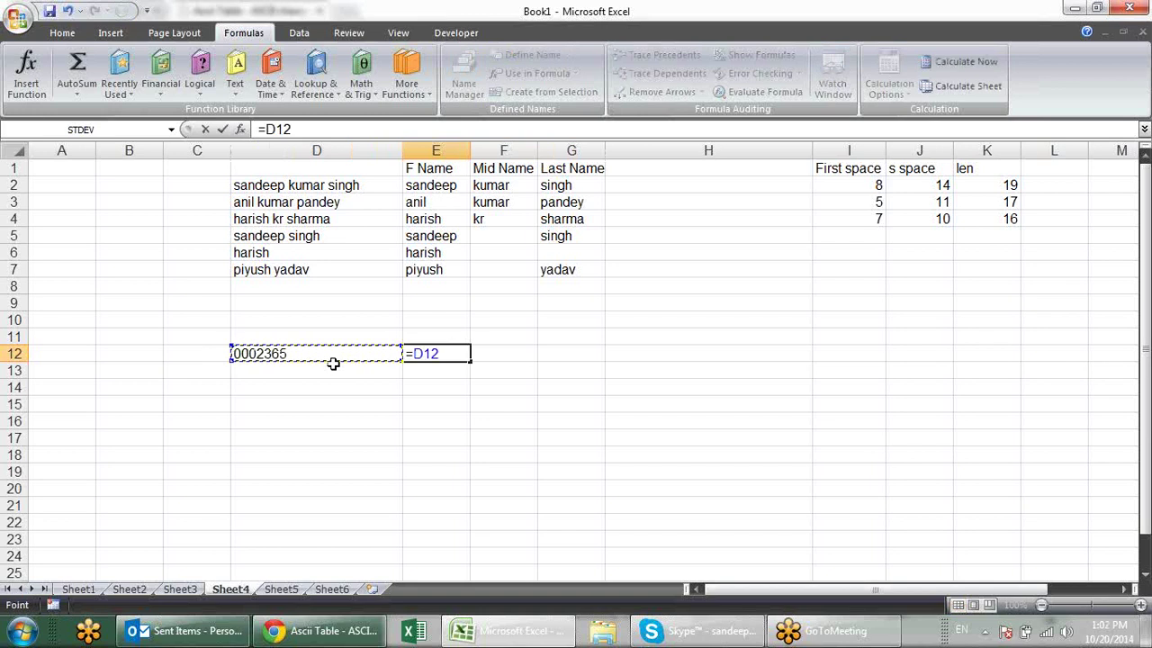
pyautogui.write('+1')
pyautogui.press('Return')
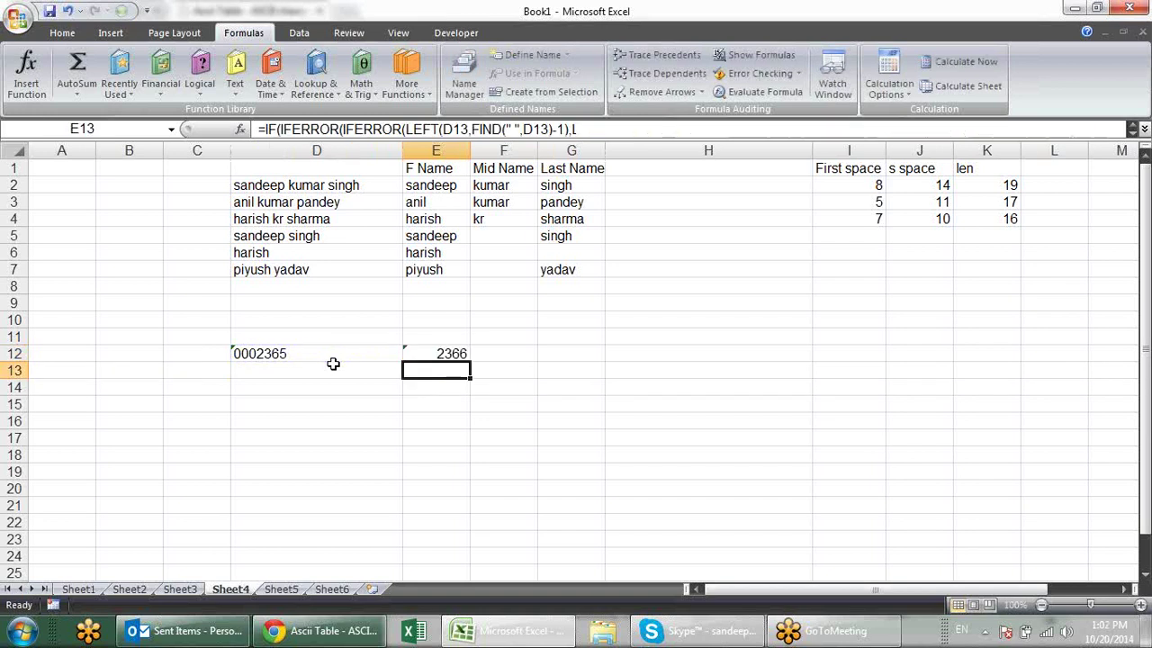
pyautogui.press('Up')
# Step: Replace E12 with =VALUE(D12), converting 0002365 to the number 2365
pyautogui.press('F2')
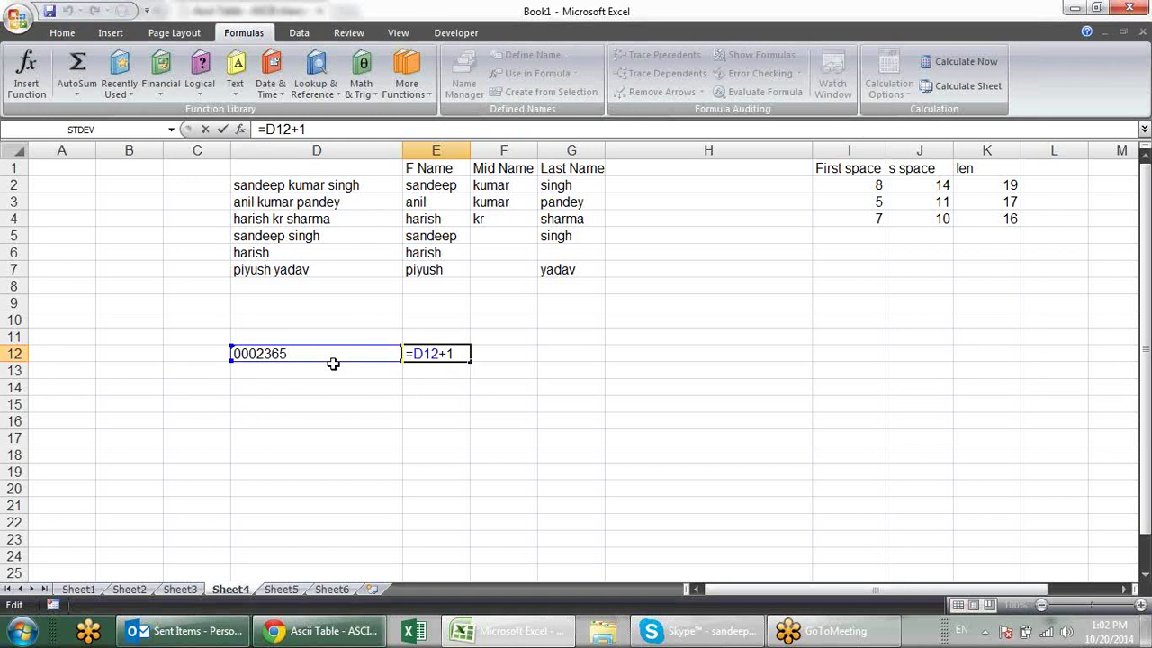
pyautogui.press('BackSpace')
pyautogui.press('BackSpace')
pyautogui.press('BackSpace')
pyautogui.press('BackSpace')
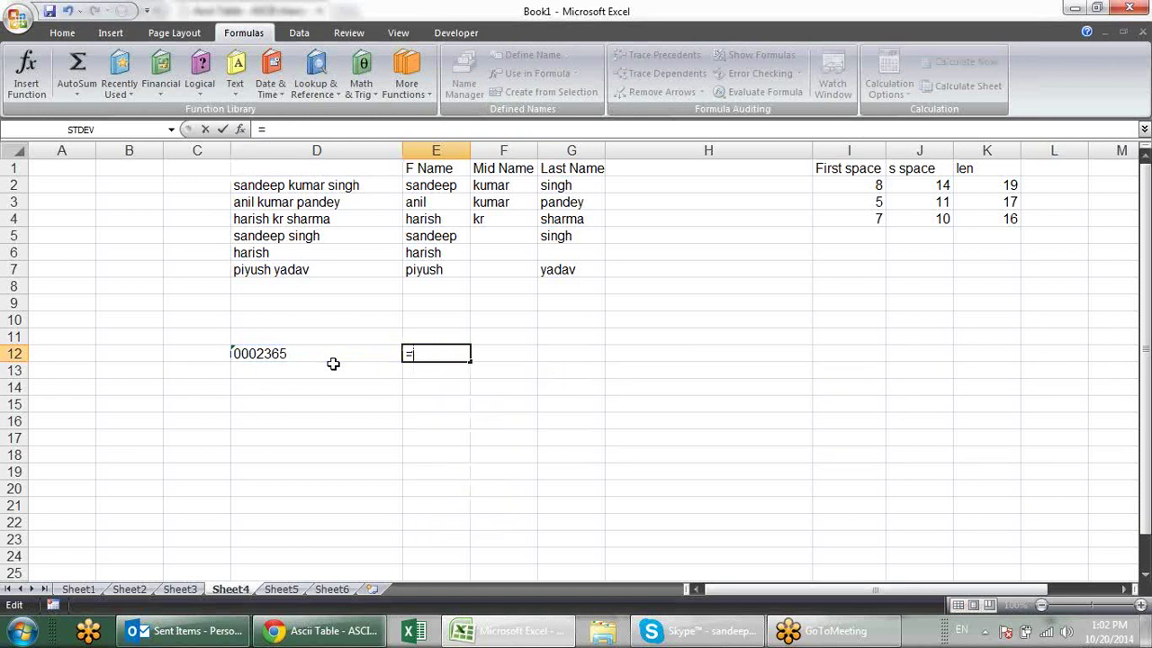
pyautogui.write('VALUE(')
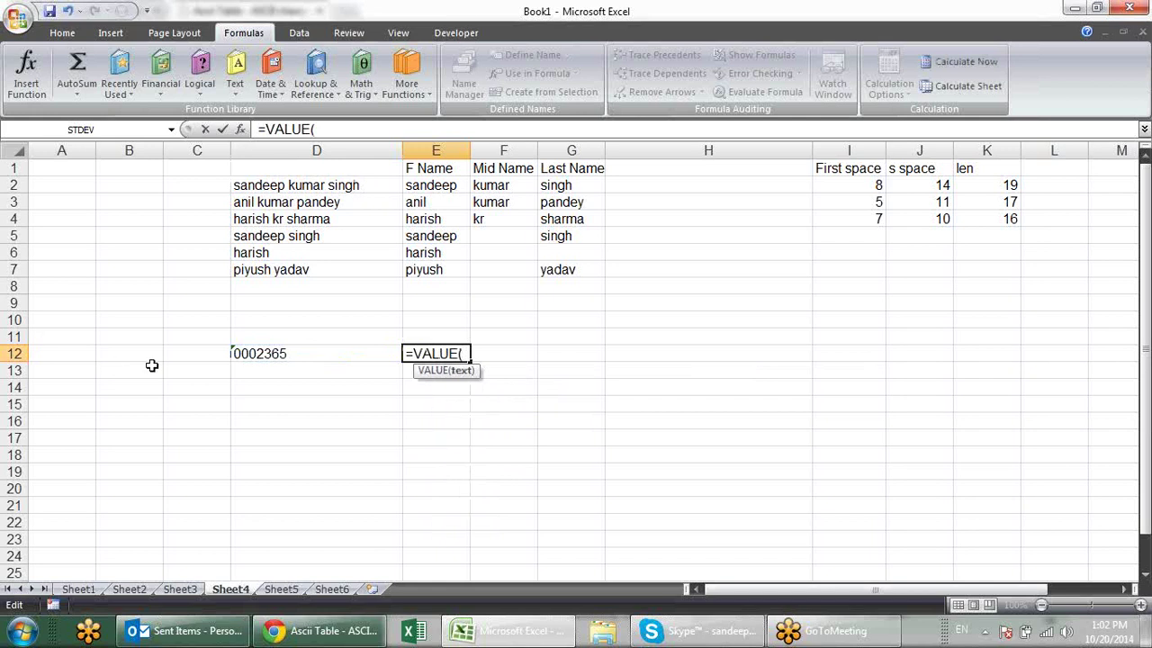
pyautogui.click(241, 351)
pyautogui.press('Return')
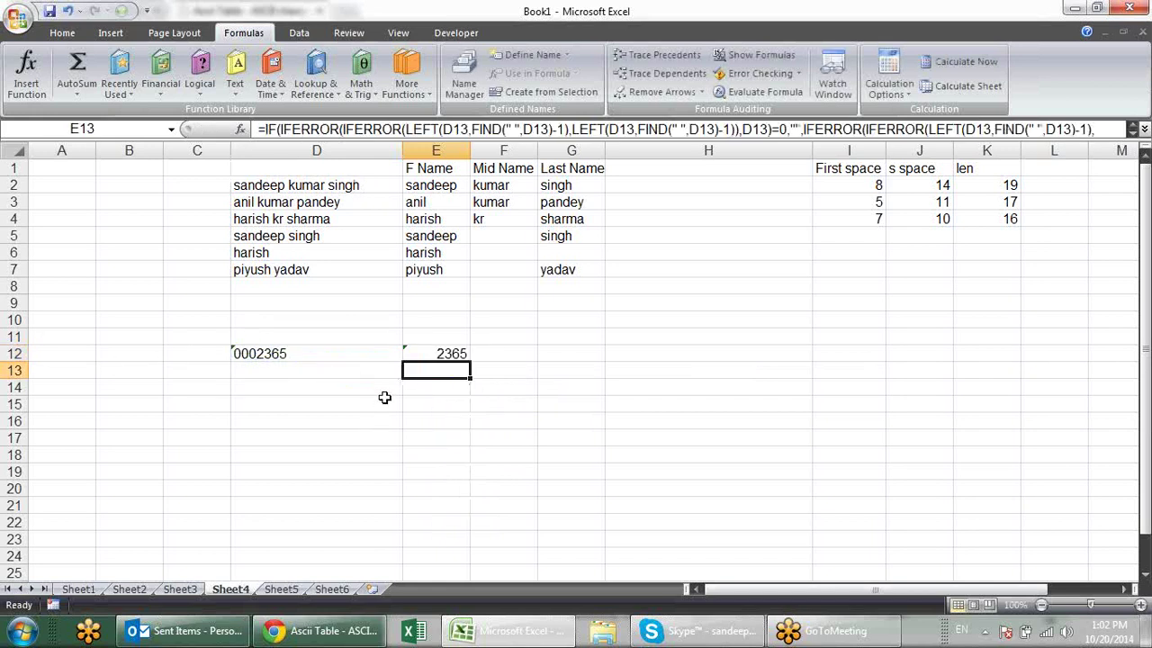
pyautogui.click(455, 353)
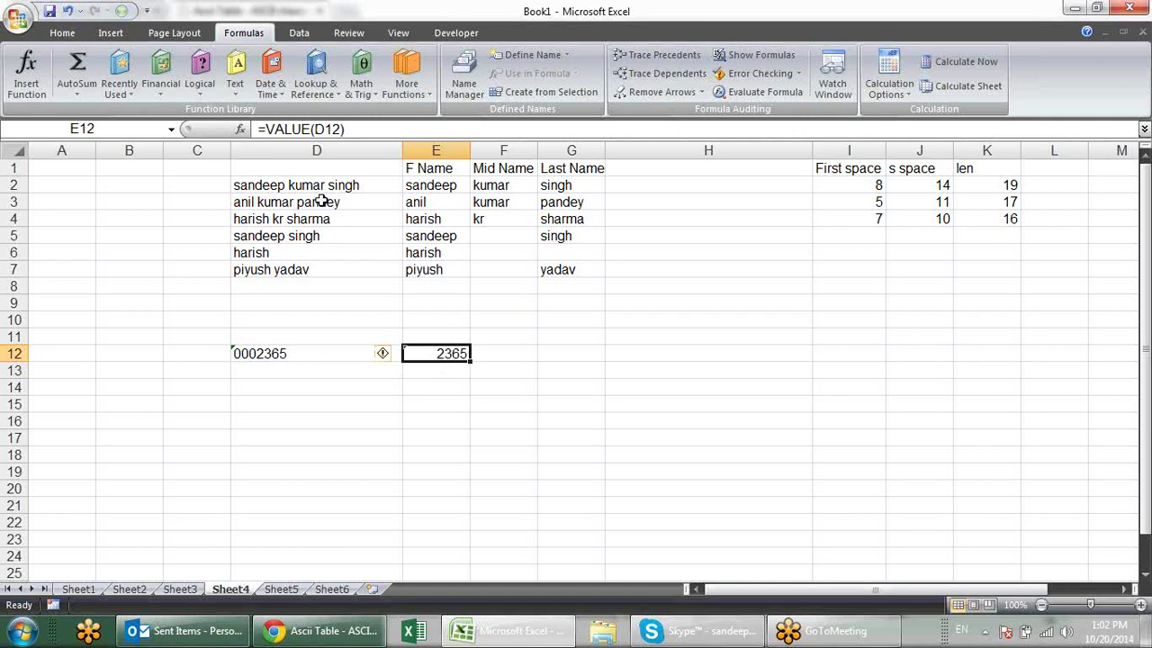
pyautogui.click(235, 67)
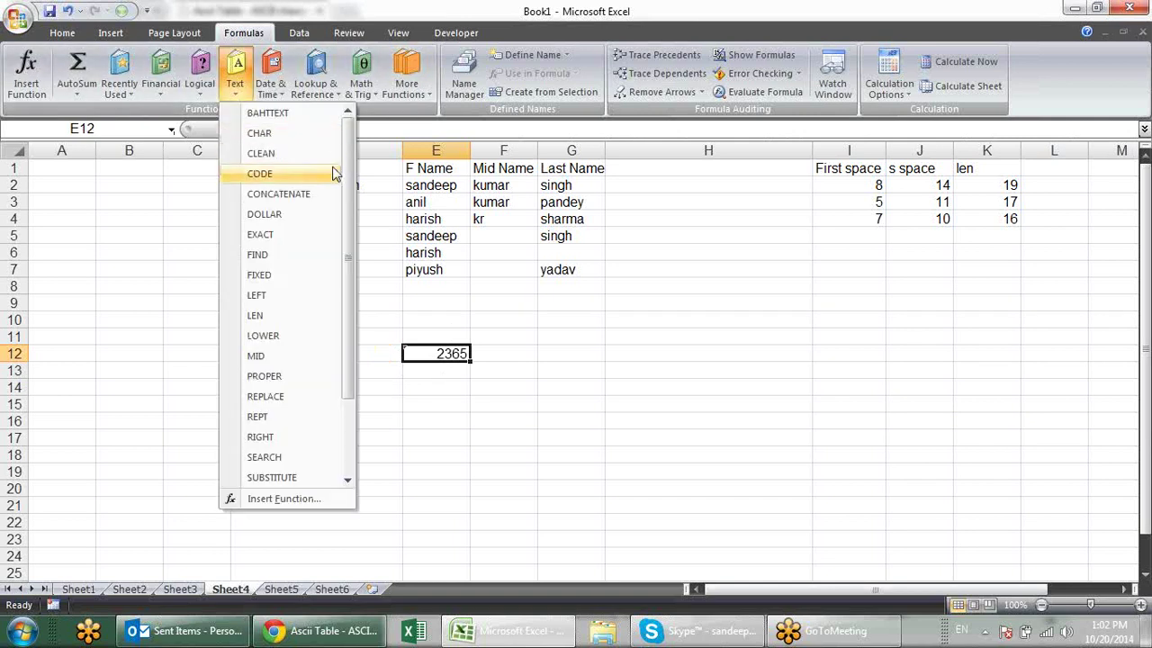
# Step: Scroll the Text function list down to VALUE, then close it without changing the sheet
pyautogui.moveTo(350, 230); pyautogui.dragTo(350, 306)
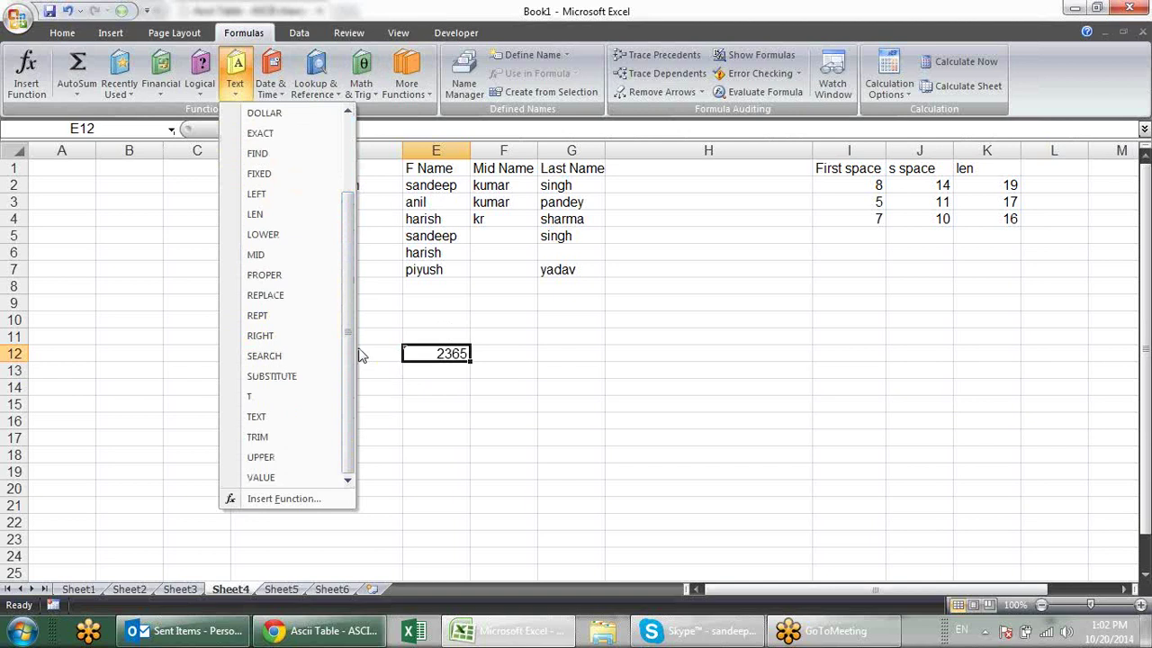
pyautogui.moveTo(350, 345); pyautogui.dragTo(382, 250)
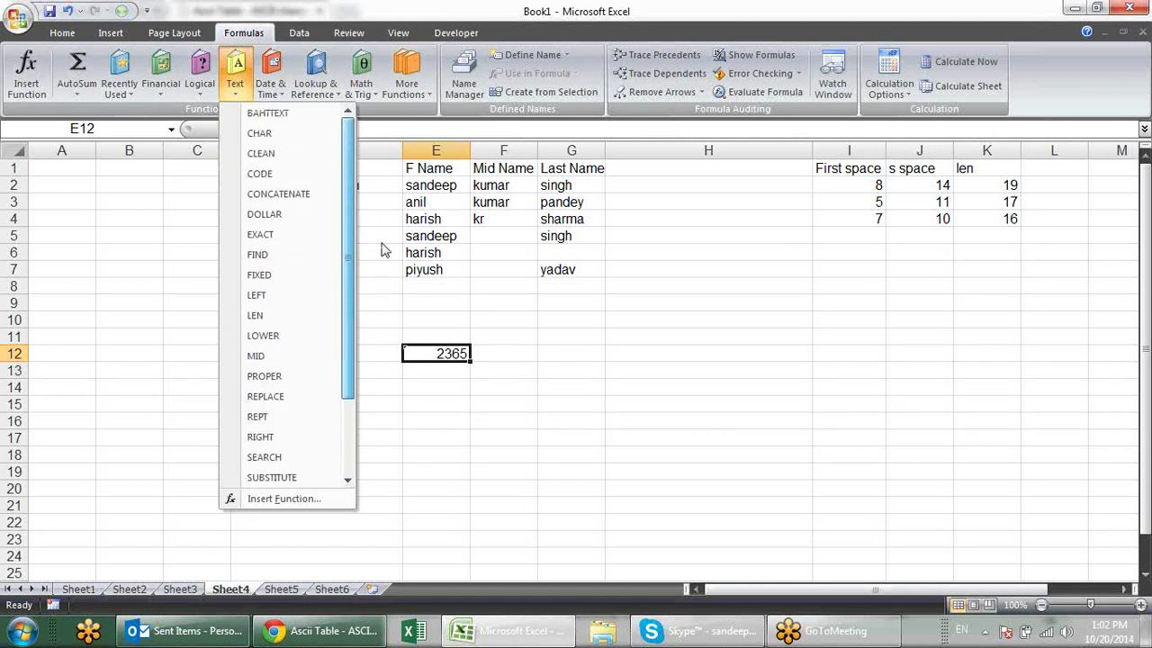
pyautogui.click(869, 252)
# Step: Review the existing FIND formula in I2 without changing it
pyautogui.click(869, 252)
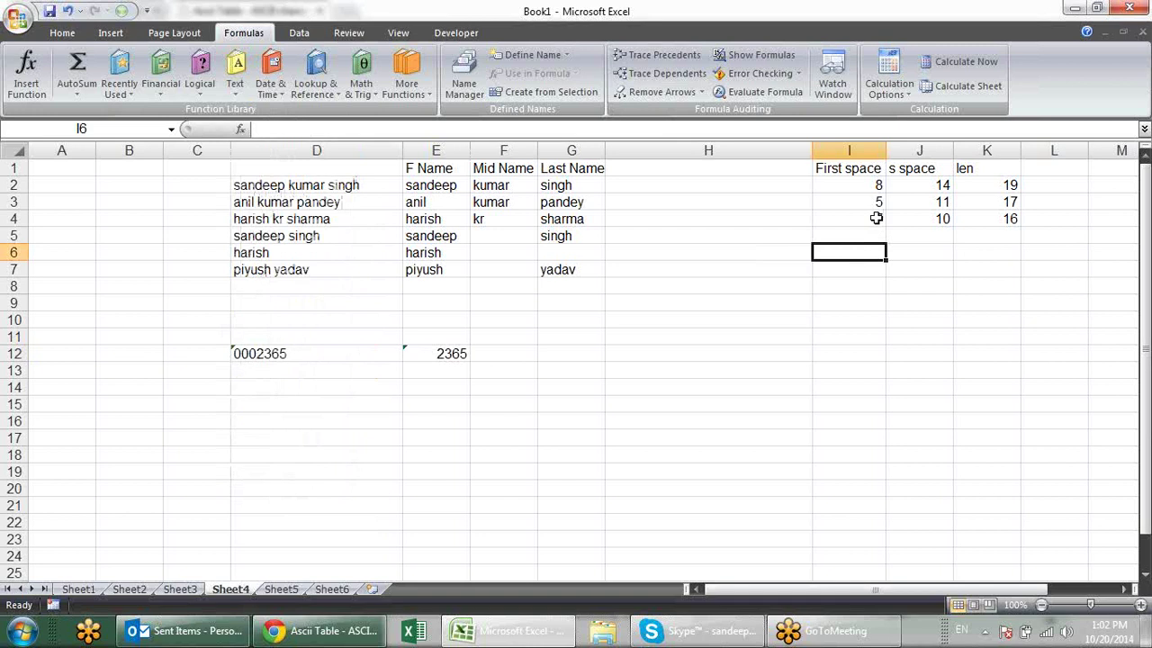
pyautogui.click(876, 218)
pyautogui.click(874, 189)
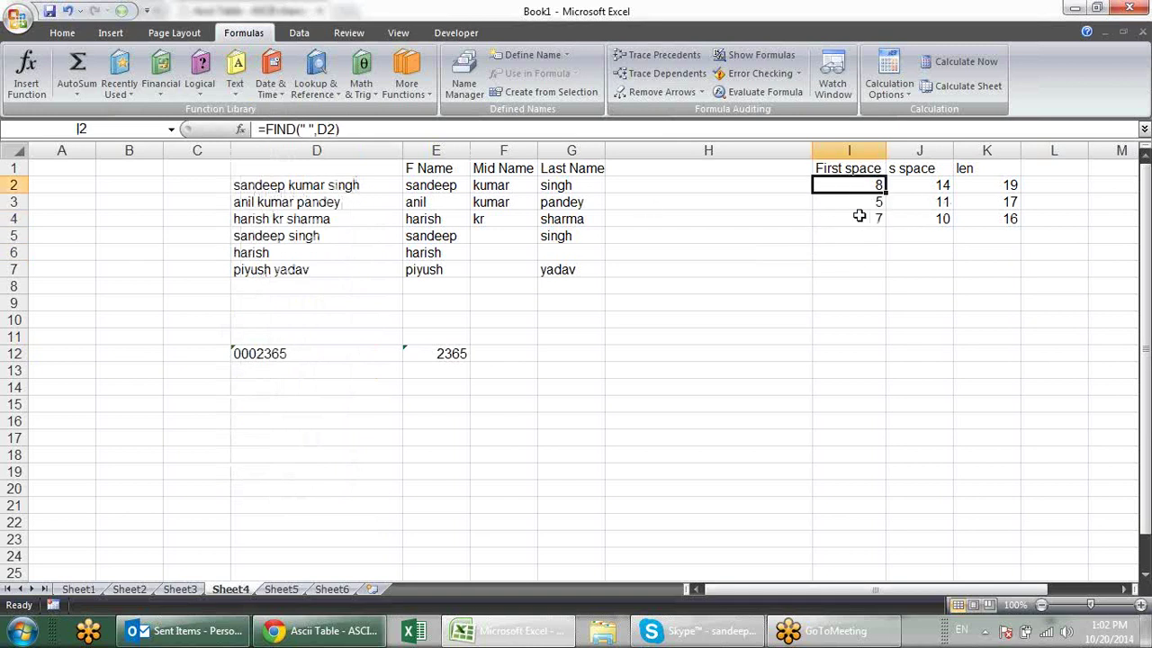
pyautogui.click(754, 304)
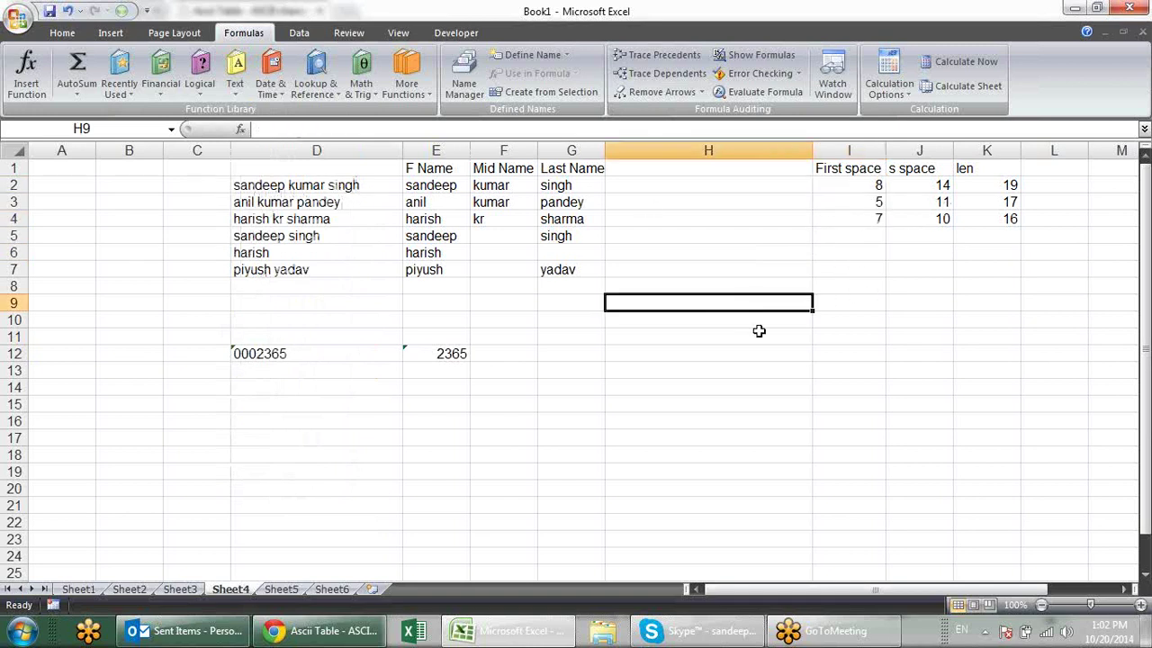
pyautogui.click(865, 307)
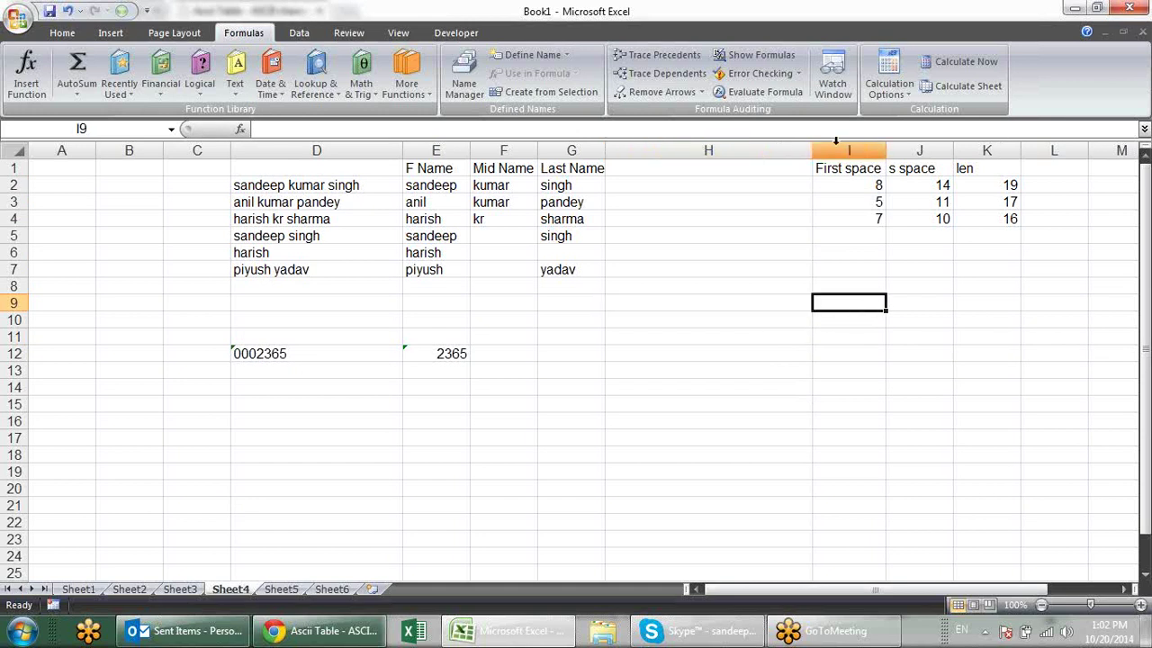
pyautogui.doubleClick(862, 184)
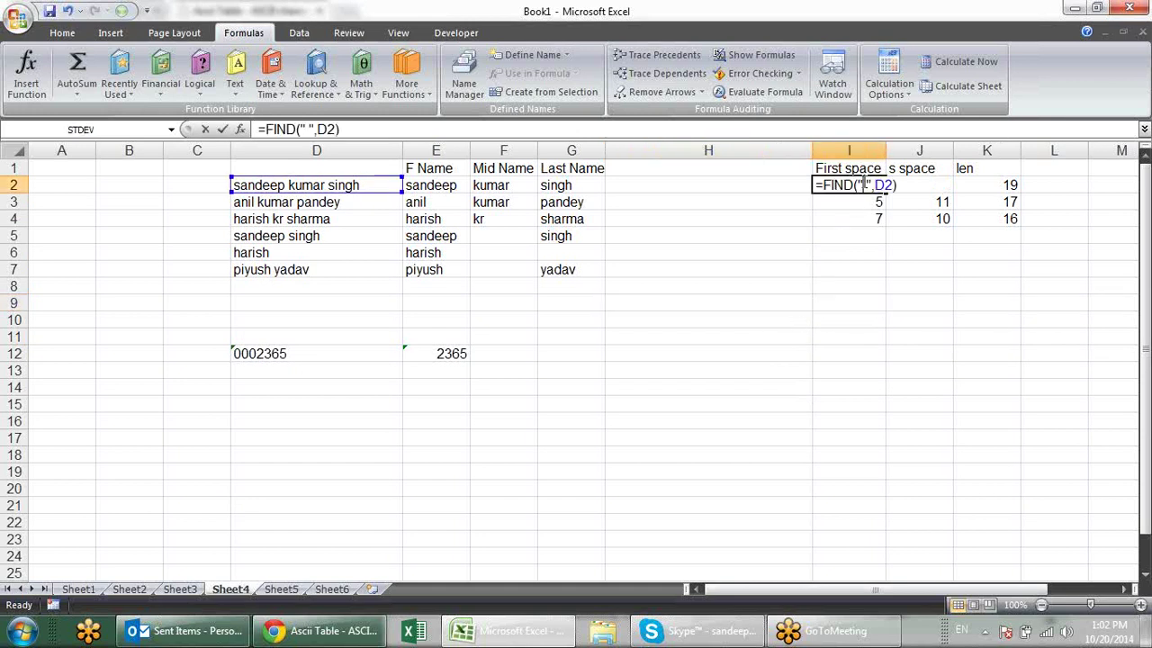
pyautogui.press('Escape')
# Step: Enter the sample text SANDEEP in H9
pyautogui.click(735, 302)
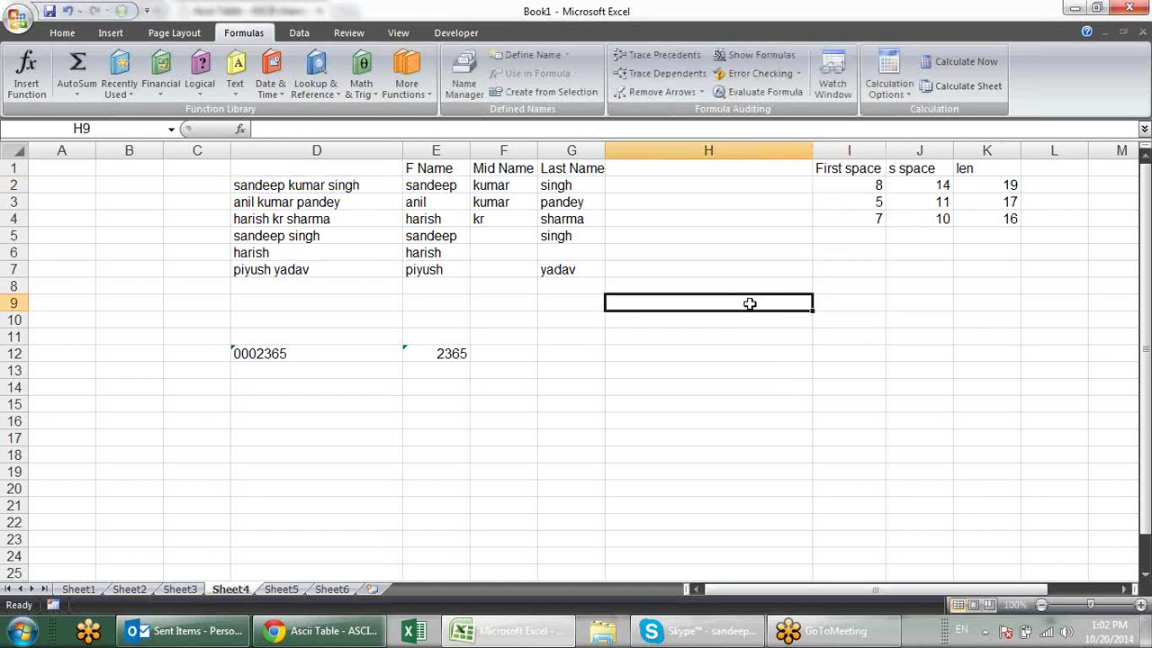
pyautogui.write('SANDEEP')
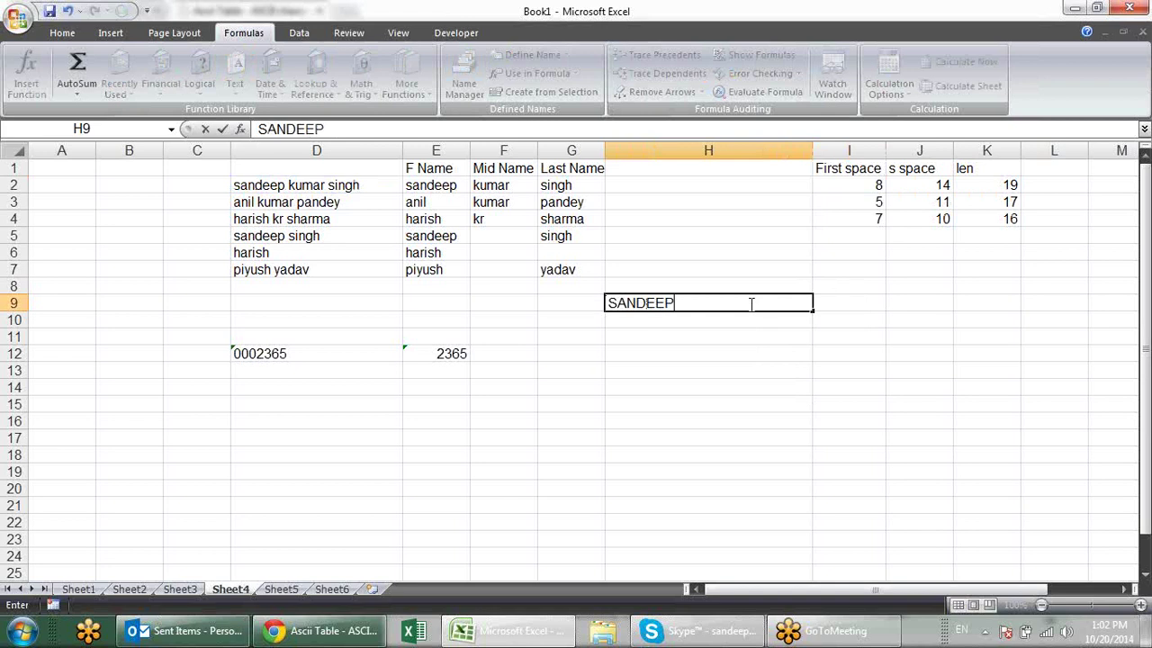
pyautogui.press('Return')
pyautogui.press('Up')
pyautogui.press('Right')
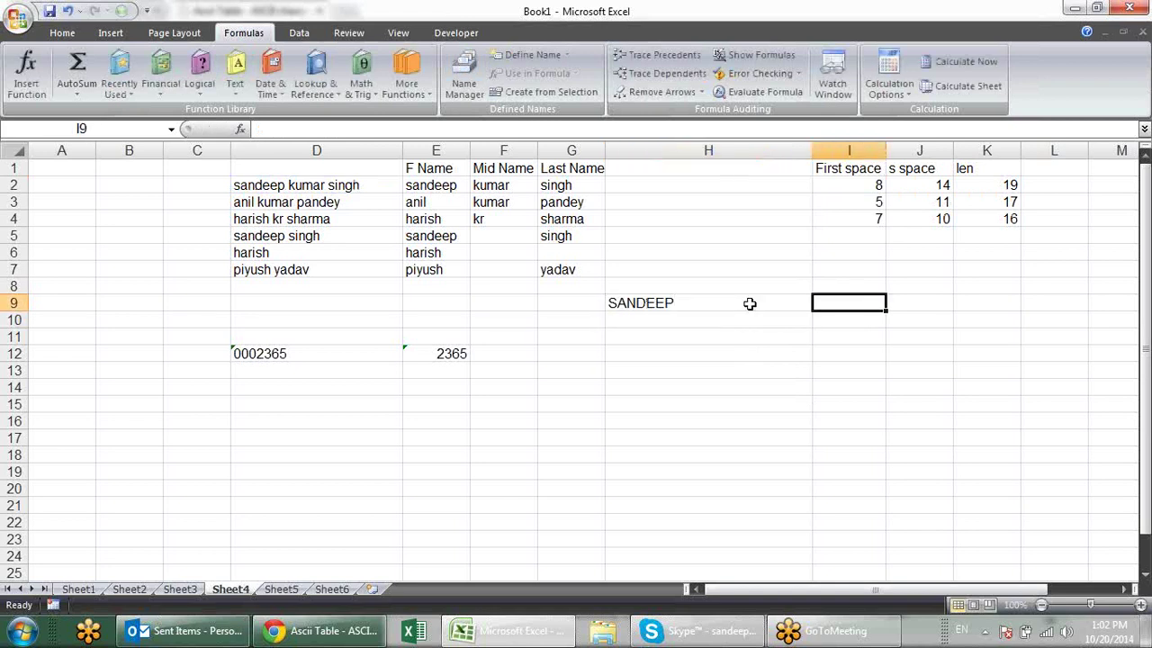
# Step: In I9, enter =FIND("a",H9), which returns #VALUE! for SANDEEP
pyautogui.write('=FIND(')
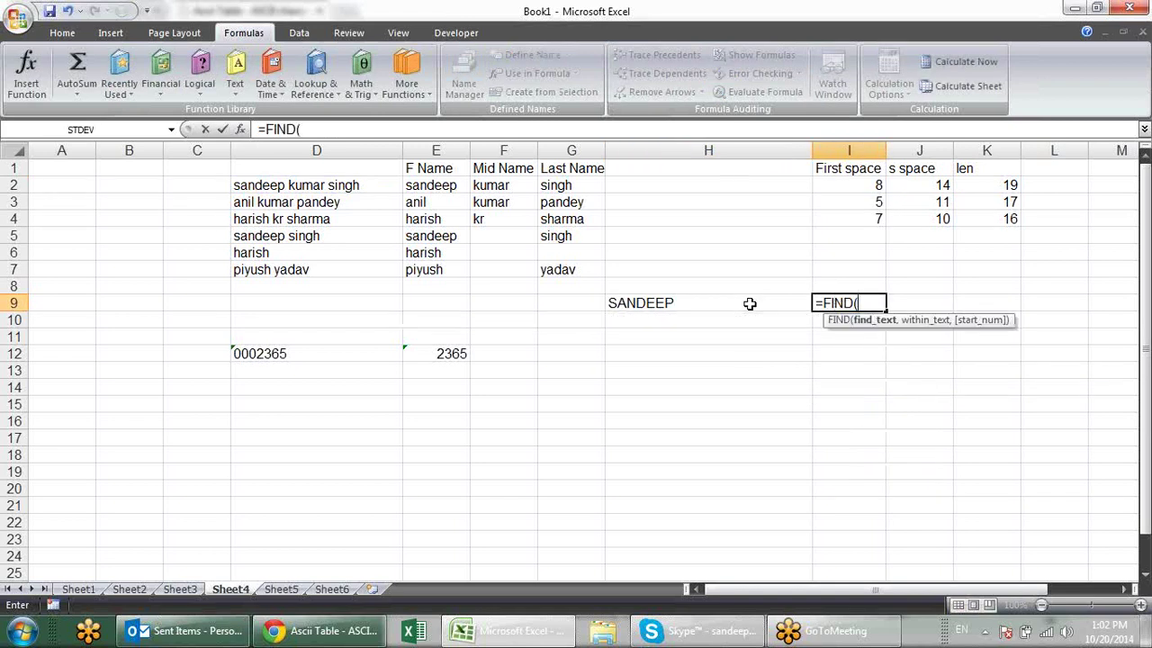
pyautogui.write('"A')
pyautogui.press('BackSpace')
pyautogui.write('A')
pyautogui.press('BackSpace')
pyautogui.write(',')
pyautogui.click(749, 303)
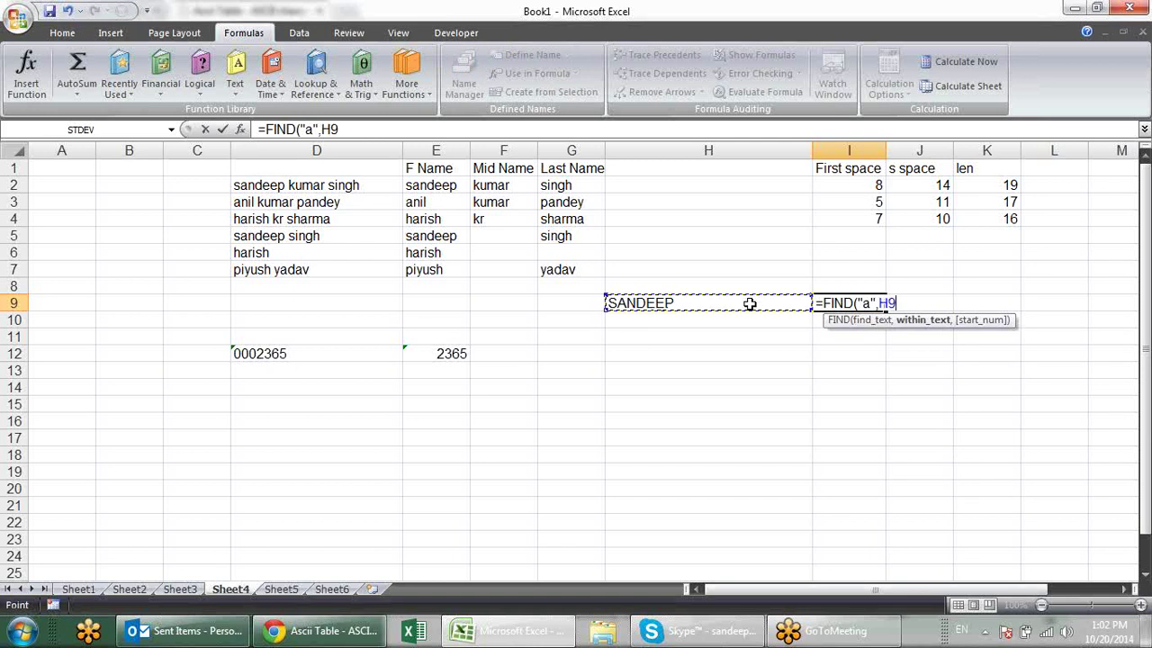
pyautogui.press('Return')
pyautogui.press('Up')
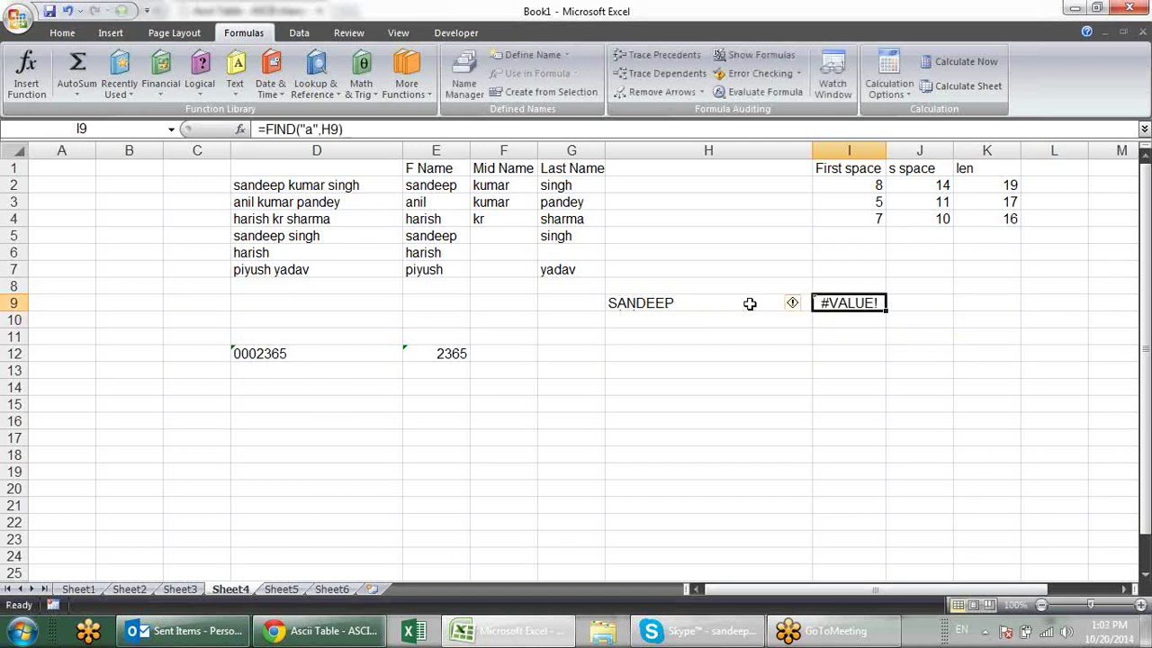
pyautogui.press('F2')
pyautogui.press('Return')
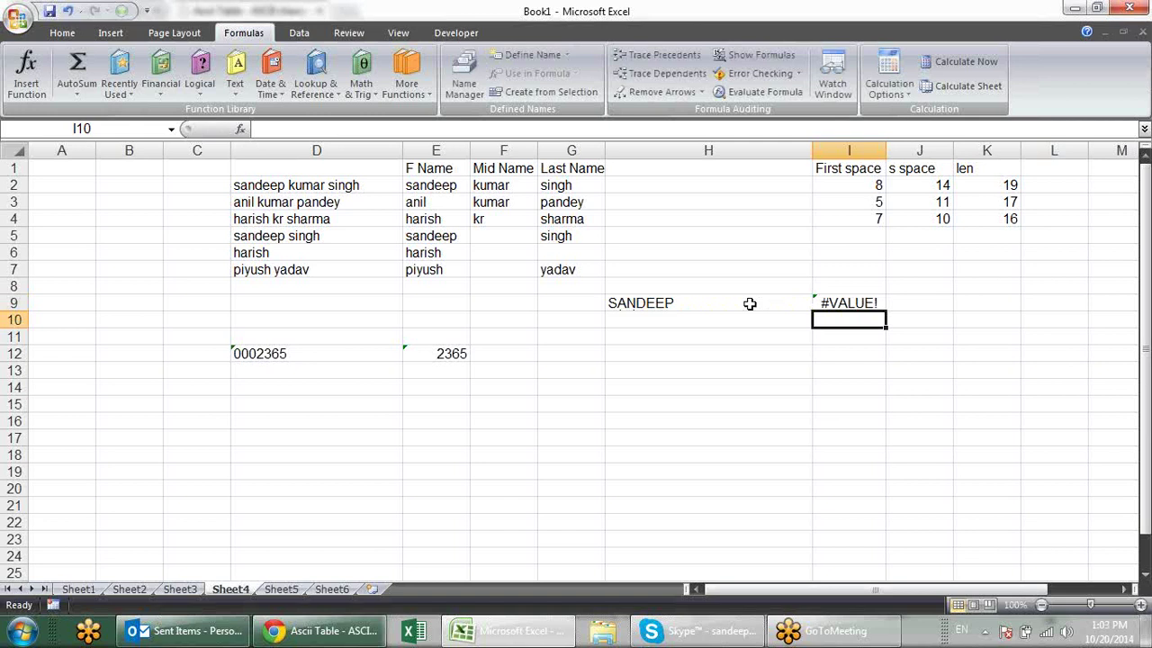
# Step: In J9, enter =SEARCH("a",H9), which returns 2
pyautogui.press('Up')
pyautogui.press('Right')
pyautogui.write('=')
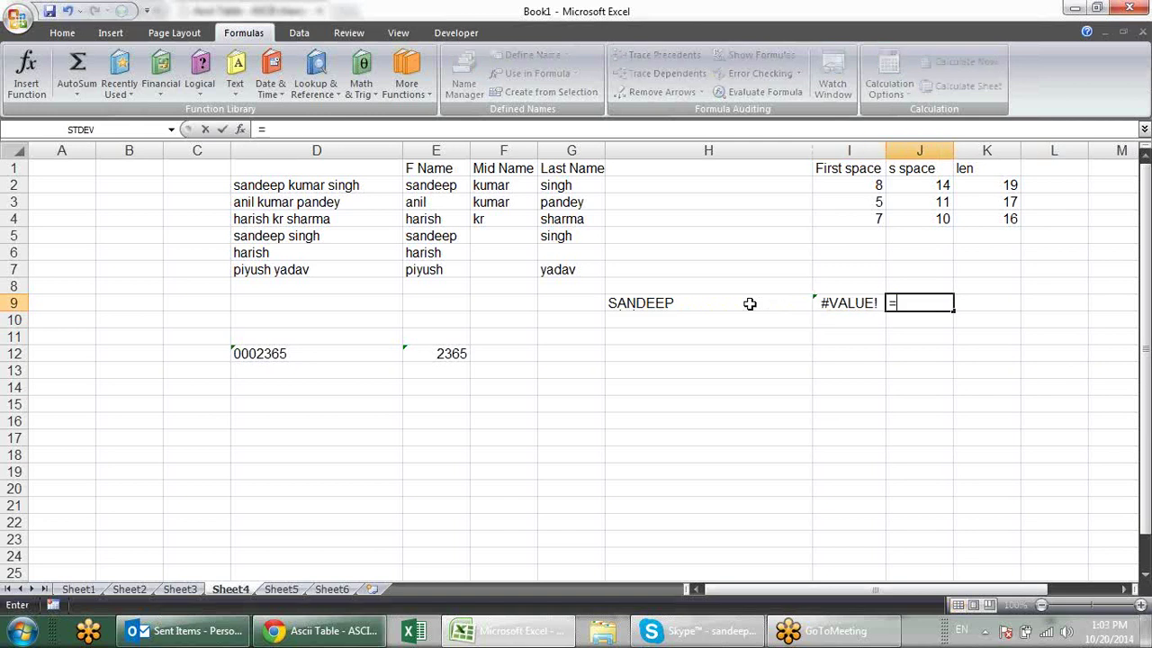
pyautogui.write('sea')
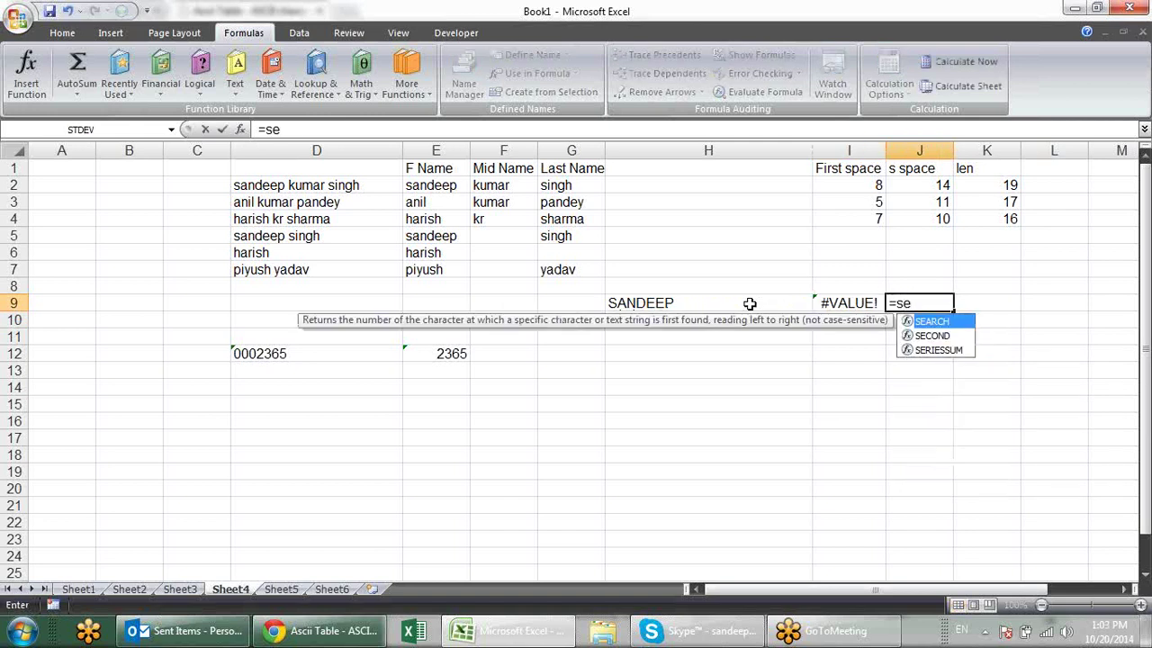
pyautogui.press('Tab')
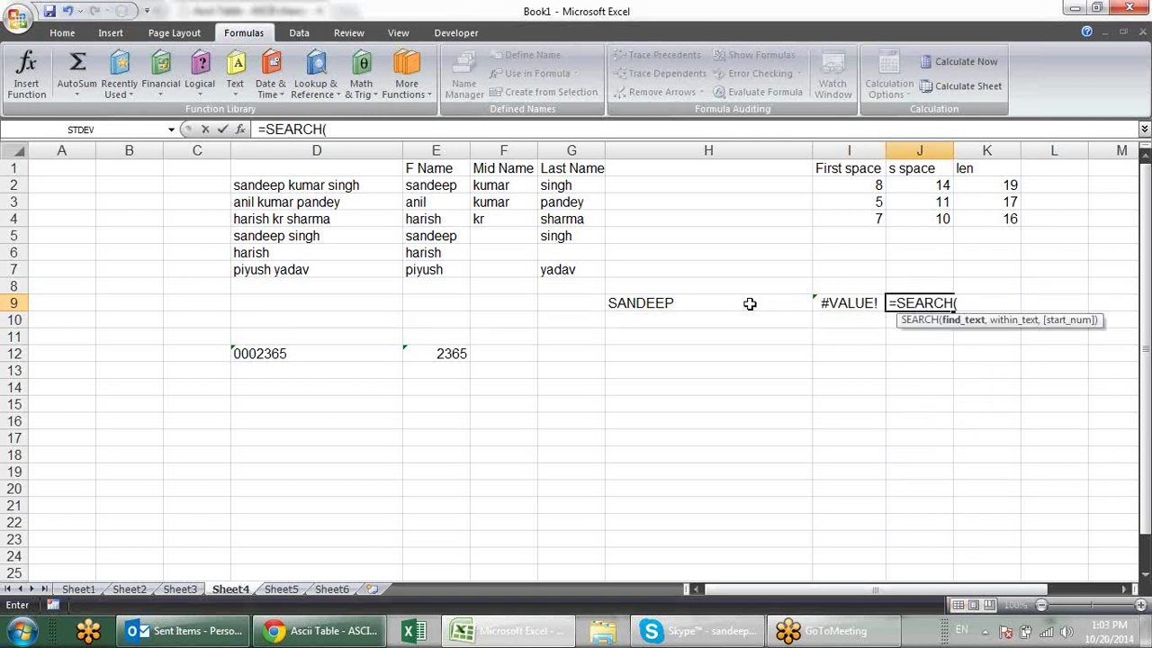
pyautogui.write('a"')
pyautogui.write(',')
pyautogui.click(740, 302)
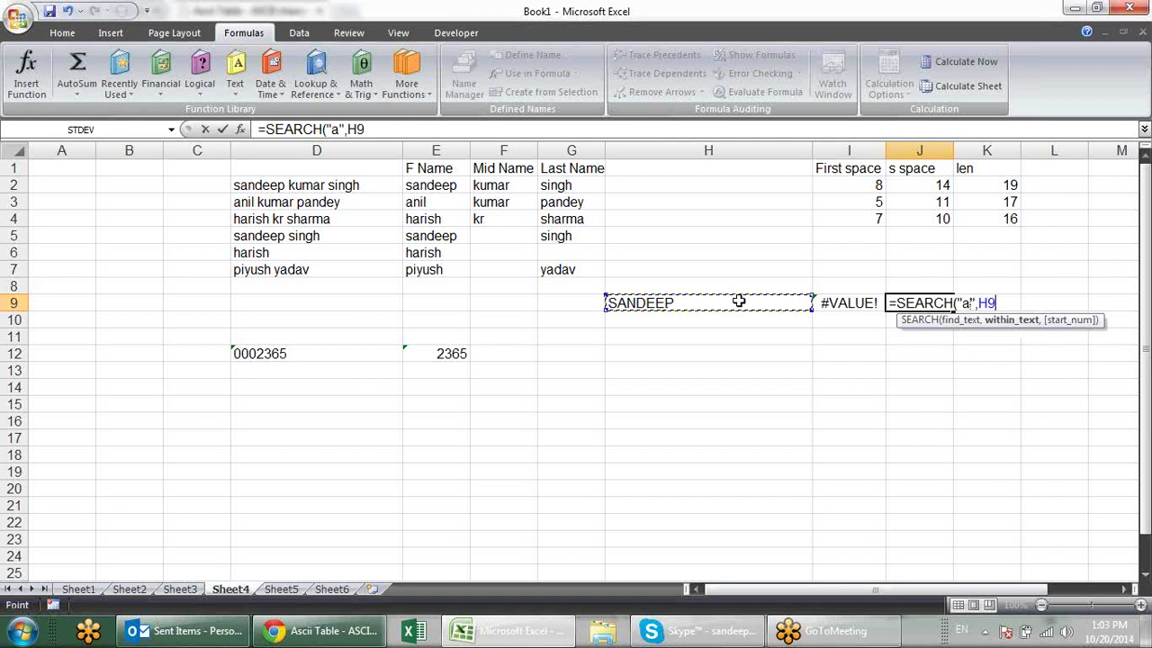
pyautogui.press('Return')
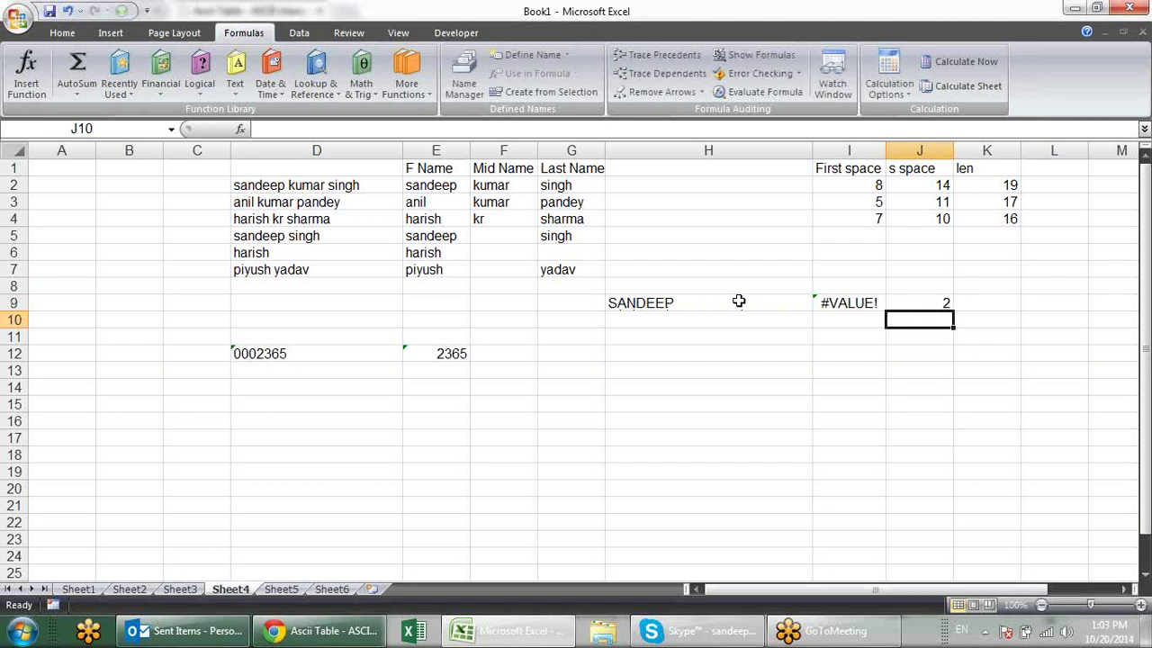
# Step: Save the workbook to the Desktop as the macro-enabled file 'text'
pyautogui.hotkey('ctrl', 's')
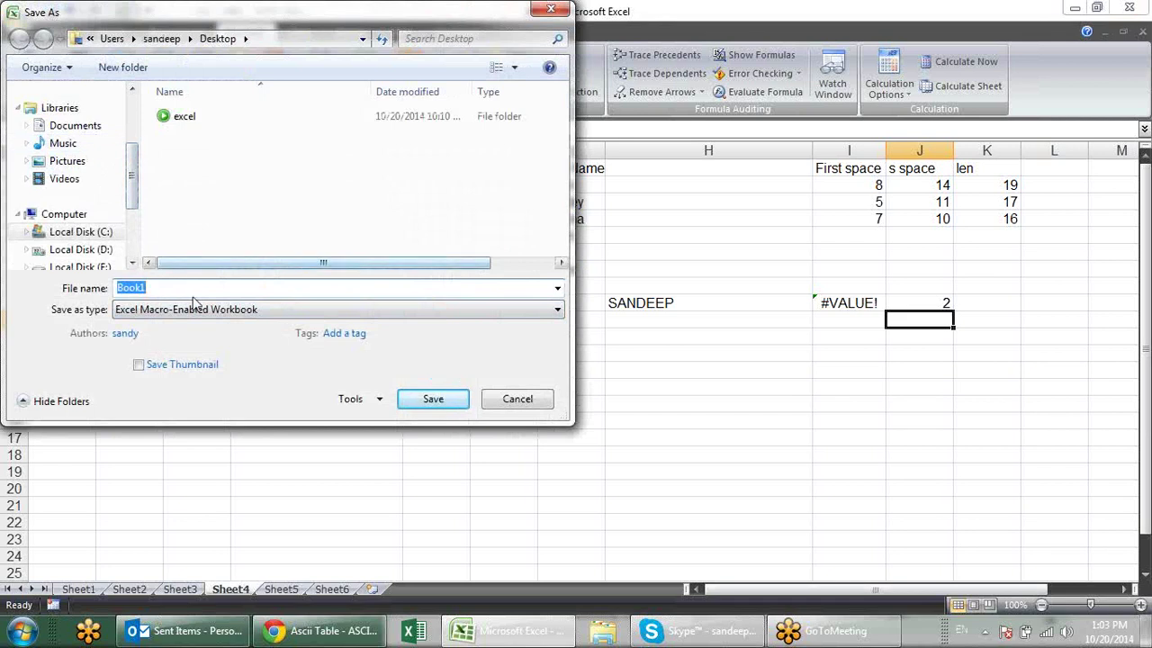
pyautogui.write('text')
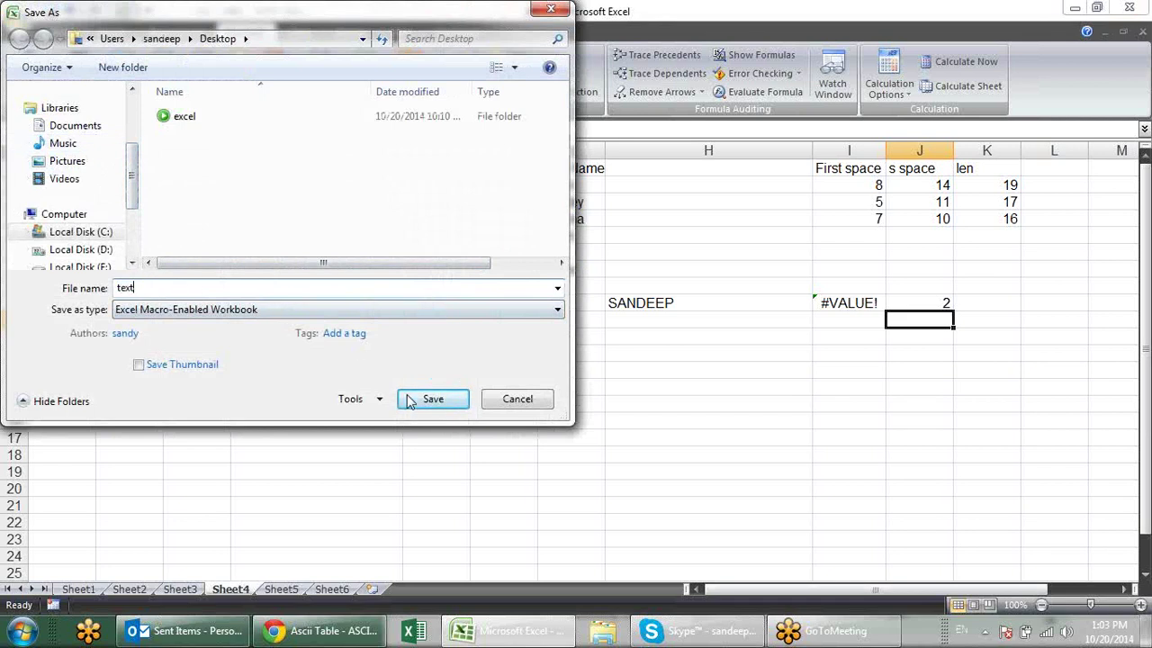
pyautogui.click(419, 393)
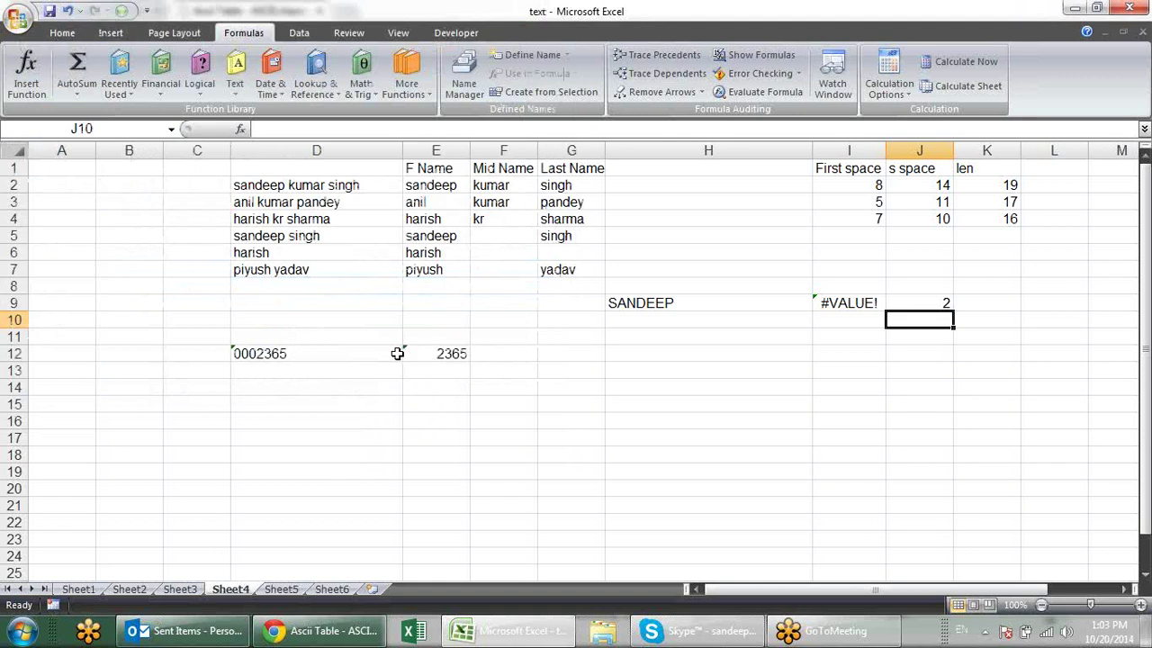
pyautogui.click(397, 354)
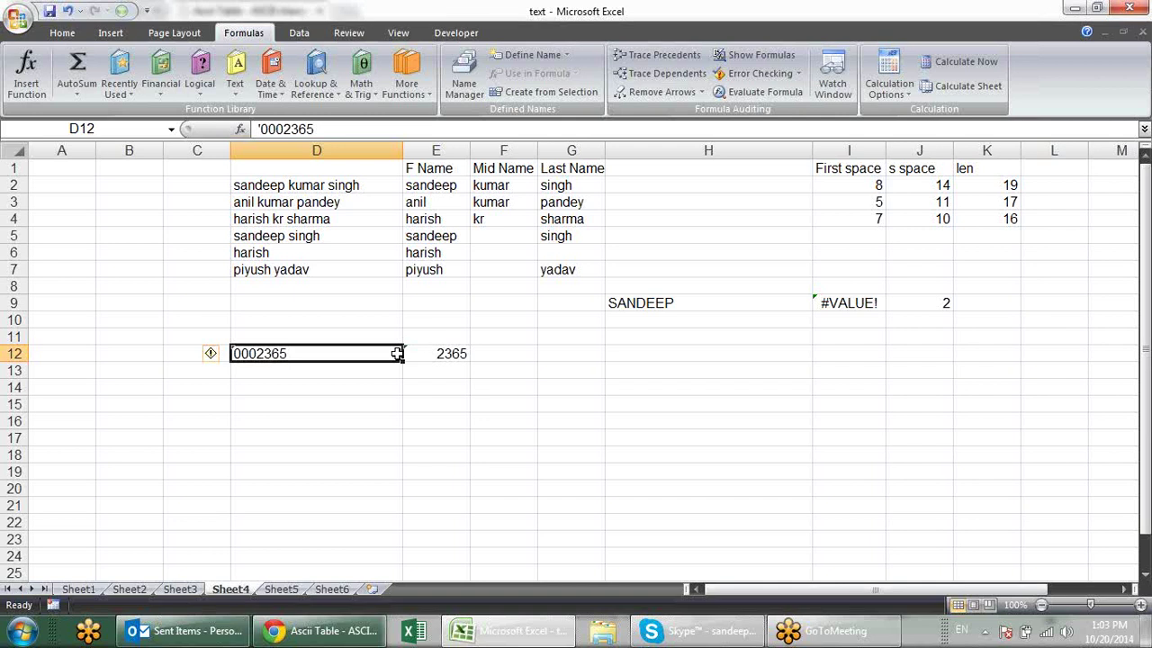
# Step: Change D12's text to 0O02365, replacing a zero with the letter O
pyautogui.doubleClick(253, 354)
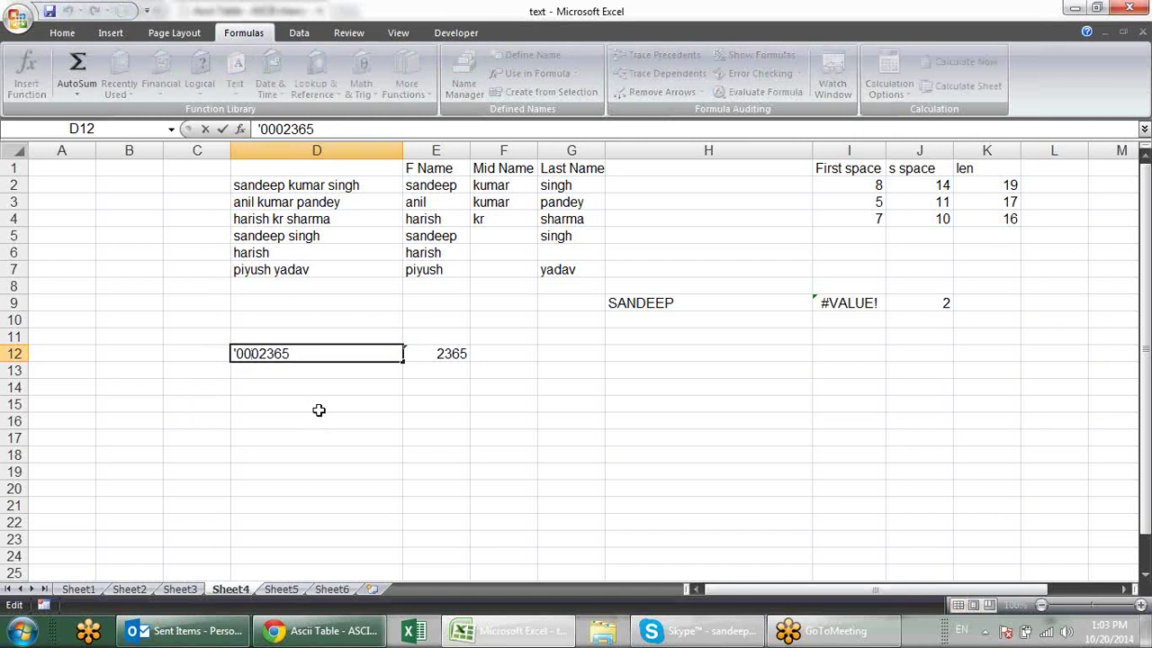
pyautogui.press('BackSpace')
pyautogui.write('O')
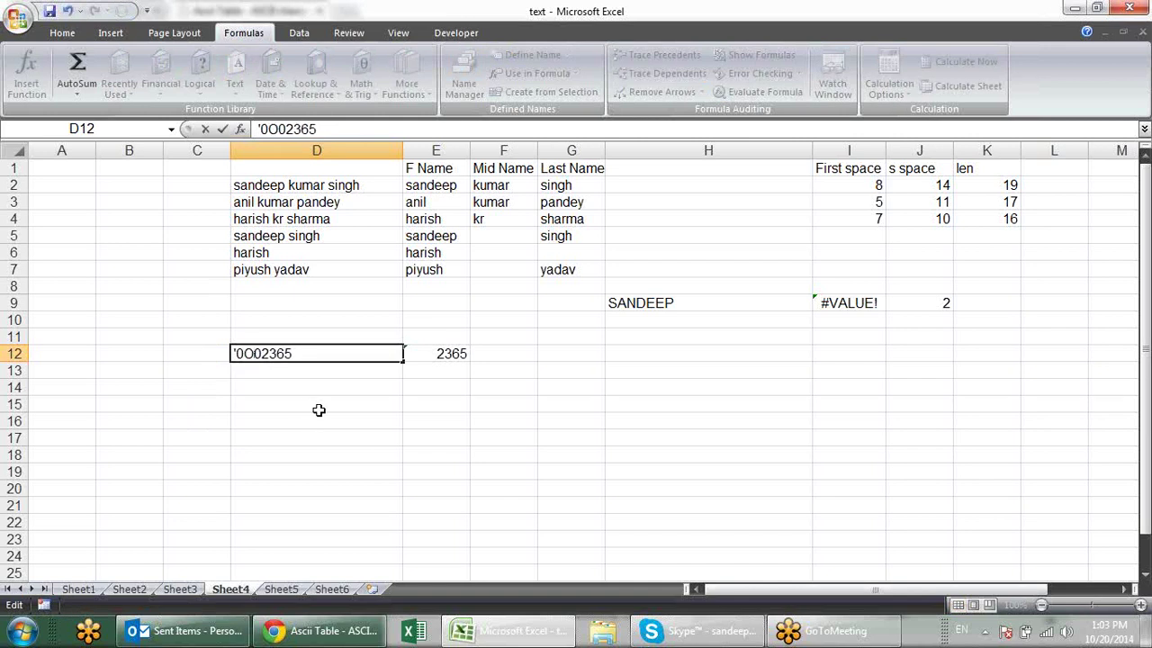
pyautogui.press('Return')
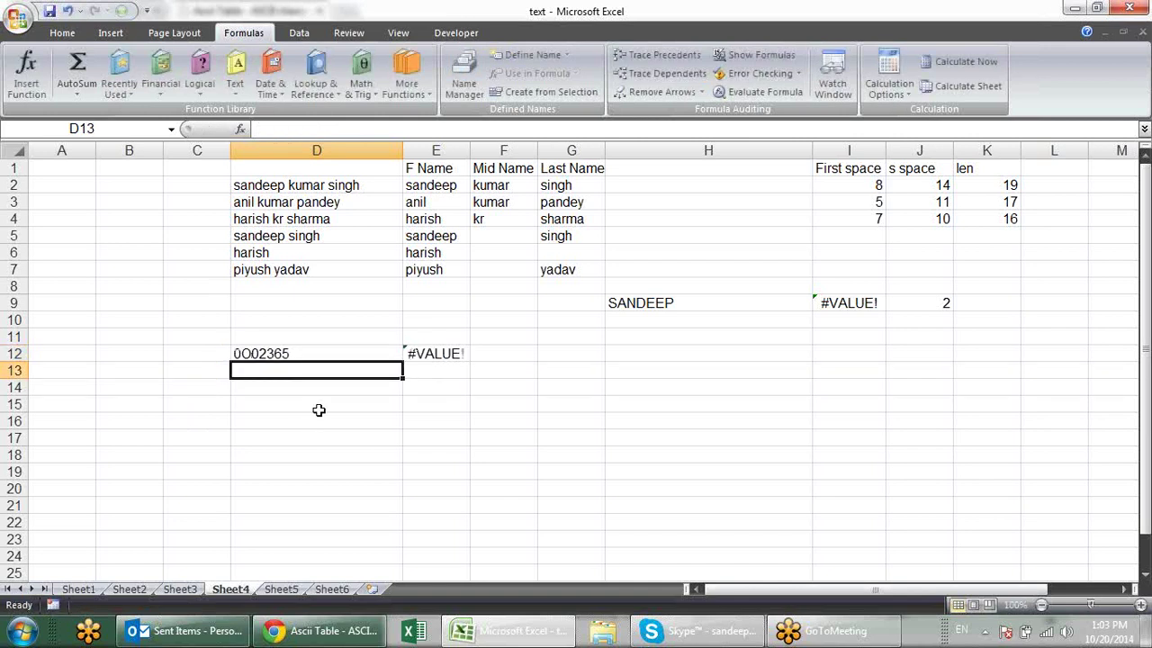
# Step: In E12, enter =SUBSTITUTE(D12,"o",0) to swap the letter for a zero
pyautogui.click(420, 354)
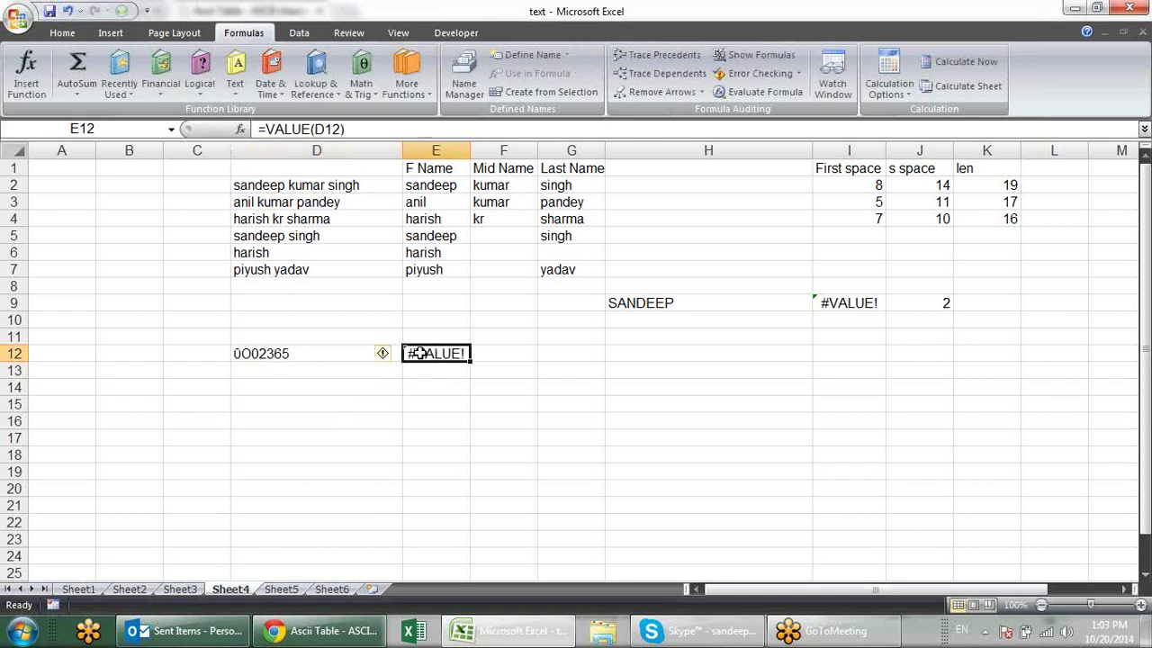
pyautogui.write('=SUB')
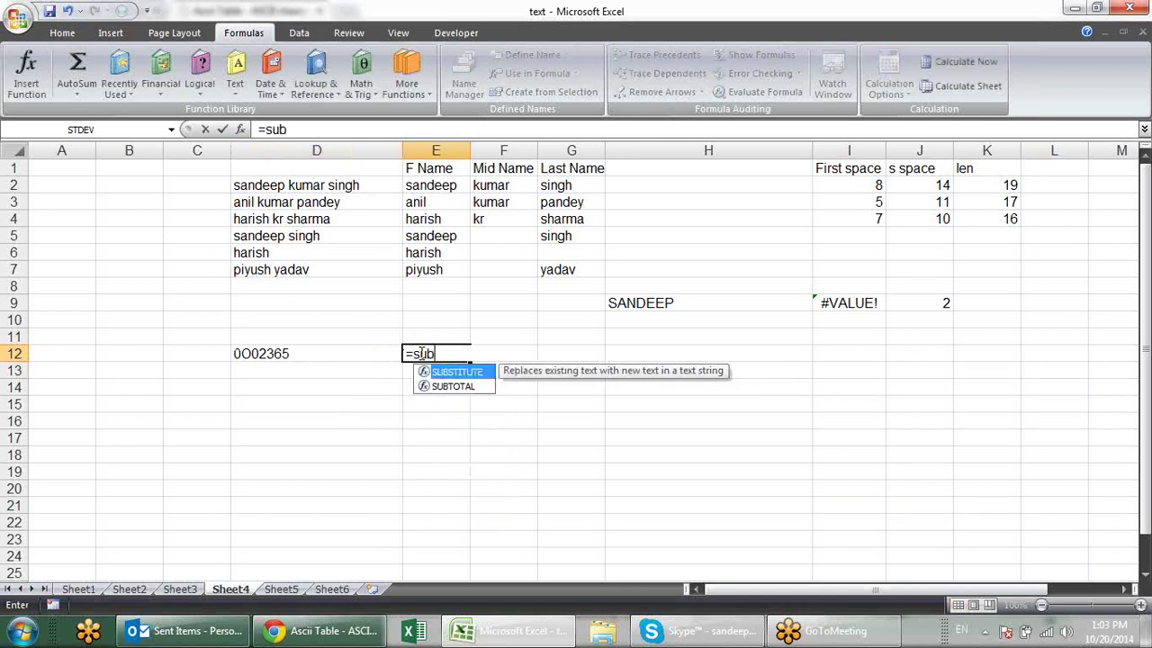
pyautogui.press('Tab')
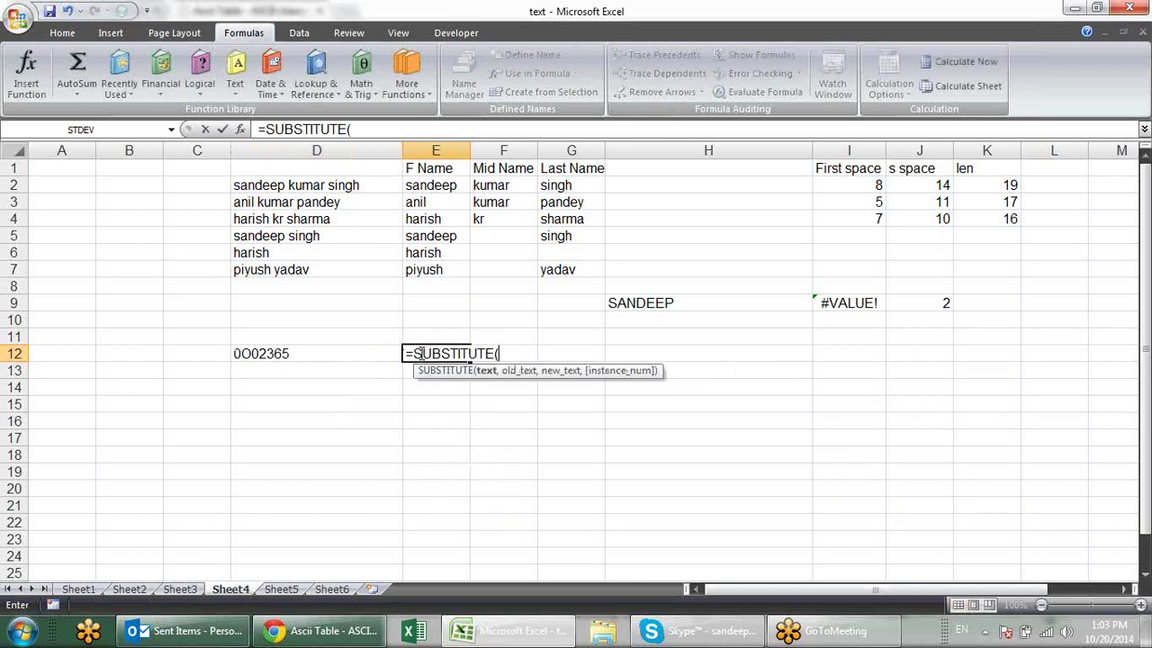
pyautogui.click(340, 355)
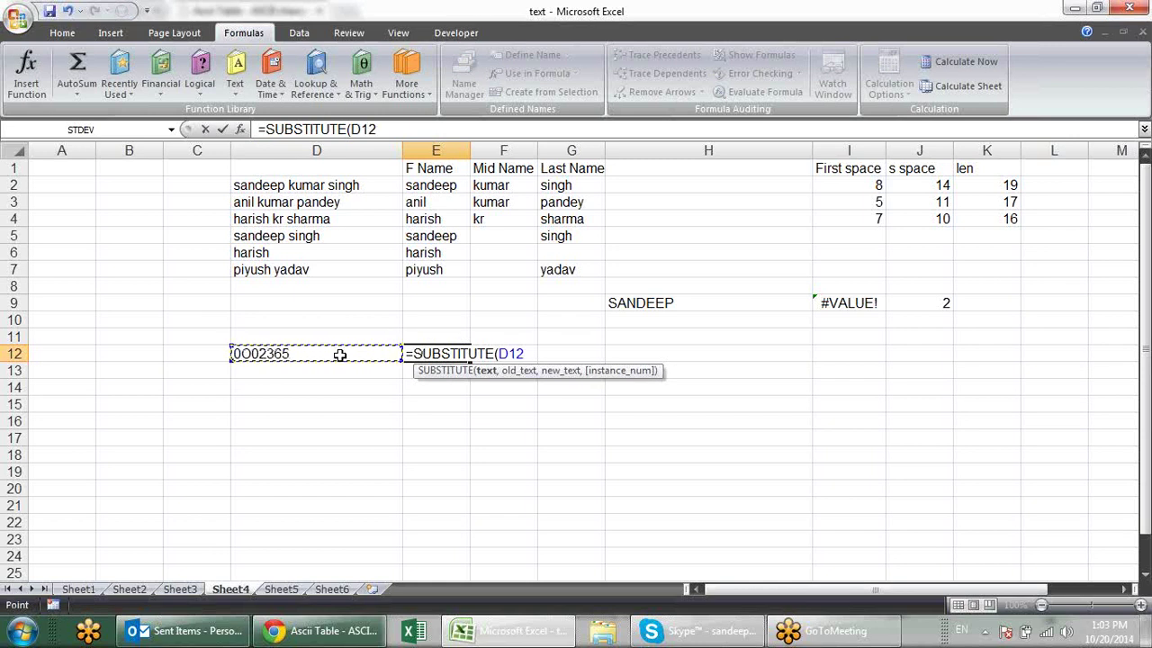
pyautogui.write('"')
pyautogui.press('BackSpace')
pyautogui.write(',"o"')
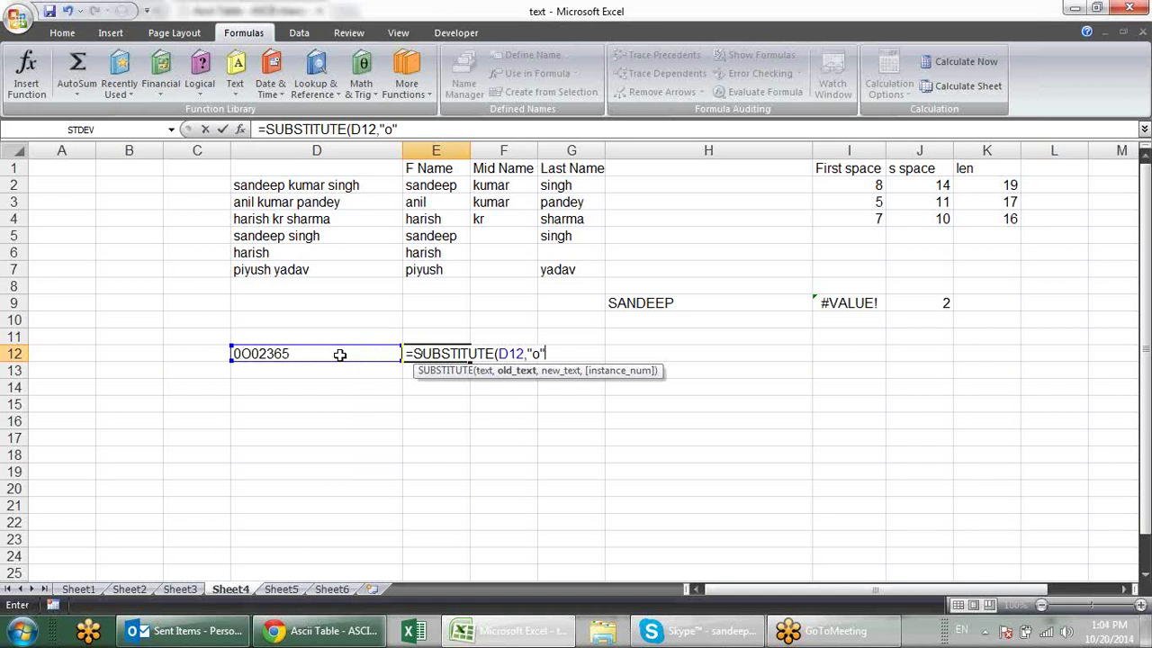
pyautogui.write(',')
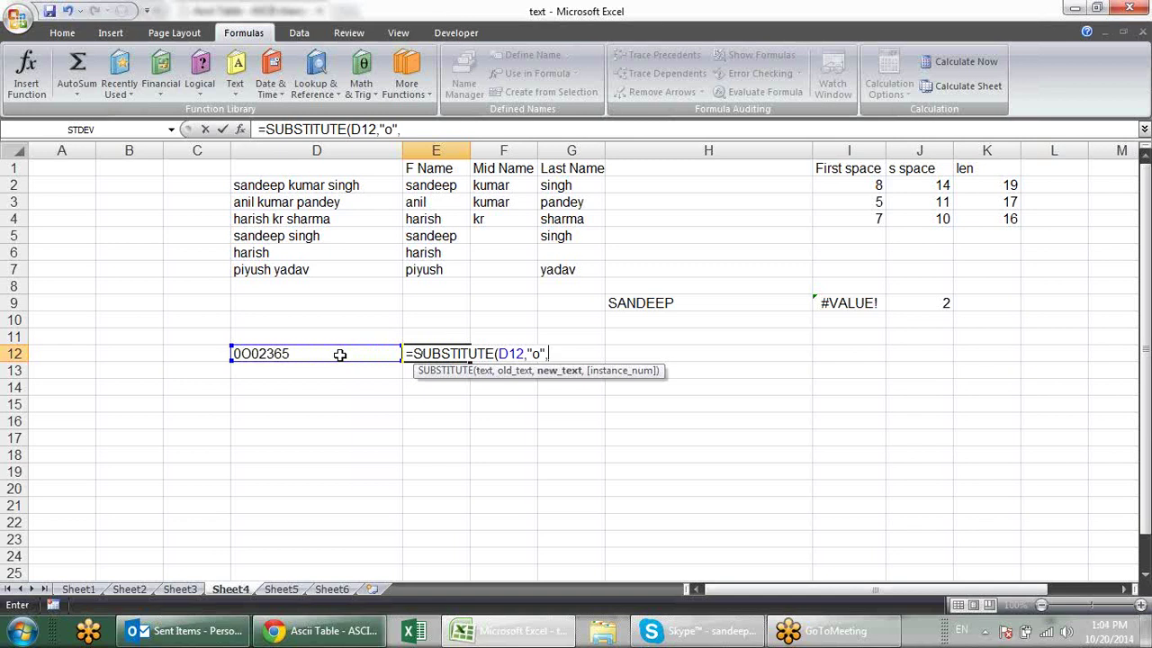
pyautogui.write('0')
pyautogui.write(')')
pyautogui.press('Return')
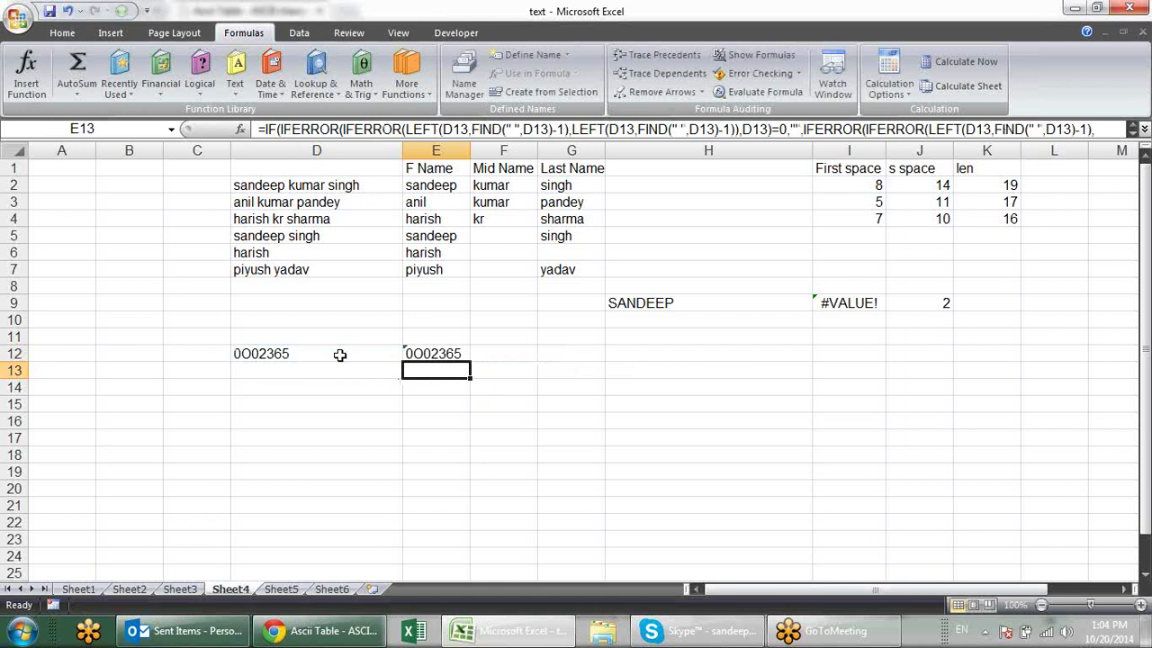
pyautogui.press('Up')
pyautogui.press('F2')
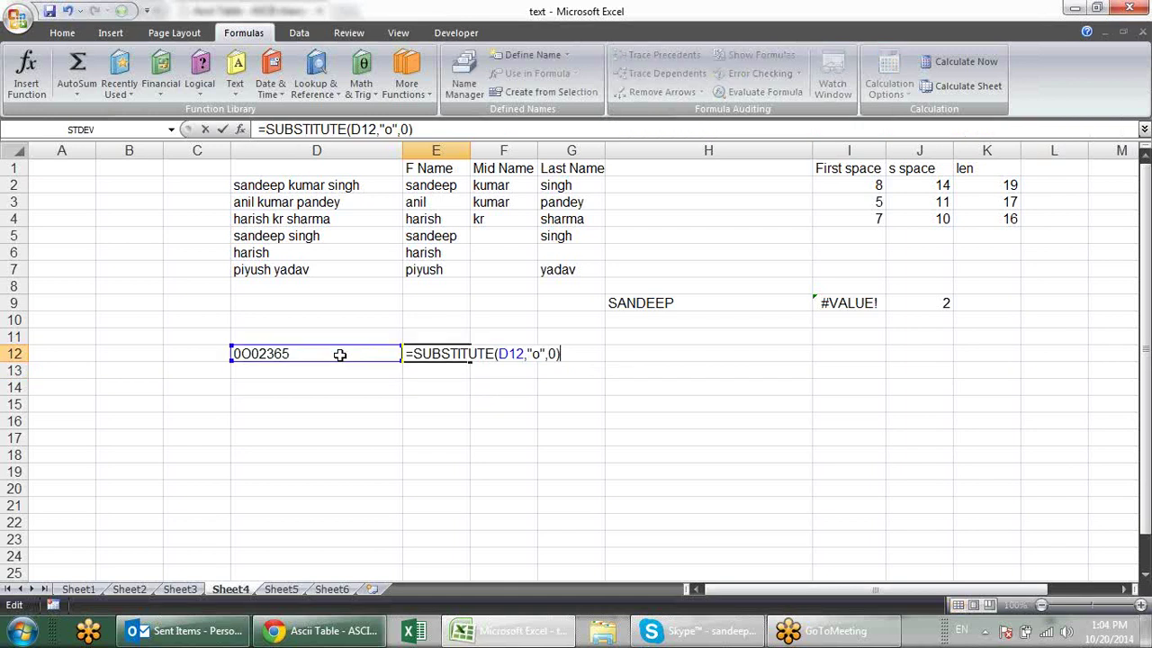
pyautogui.press('Left')
pyautogui.press('Left')
pyautogui.press('Left')
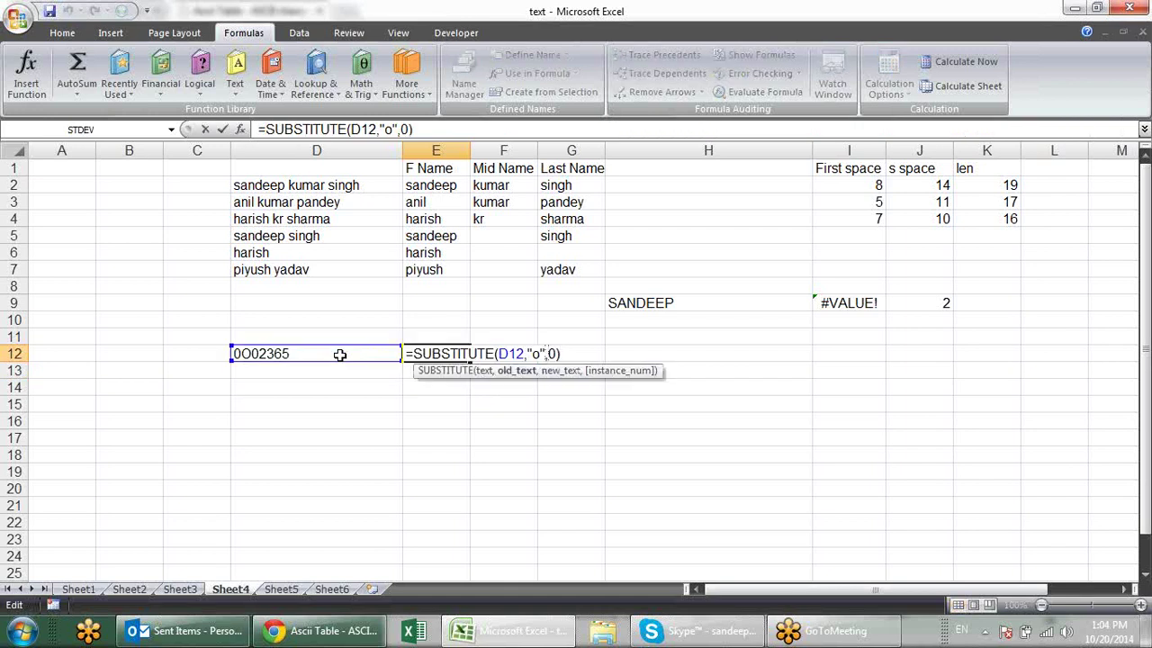
pyautogui.press('Return')
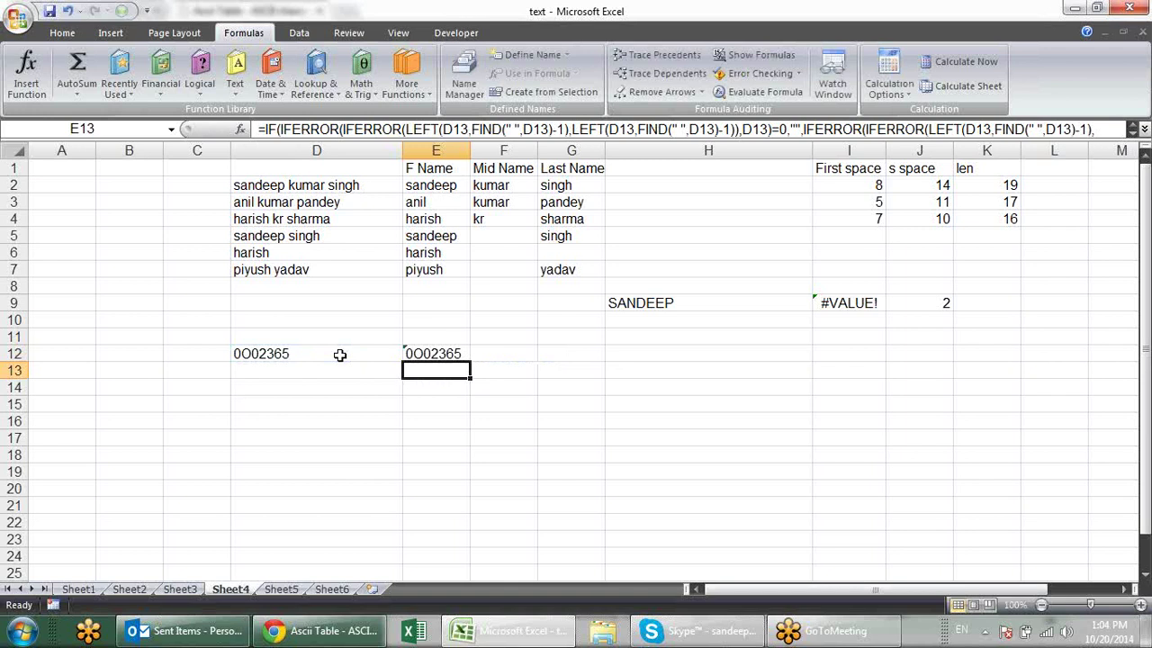
# Step: Check D12's text and the E12 SUBSTITUTE formula without changing them
pyautogui.press('Up')
pyautogui.press('Left')
pyautogui.press('Left')
pyautogui.doubleClick(340, 355)
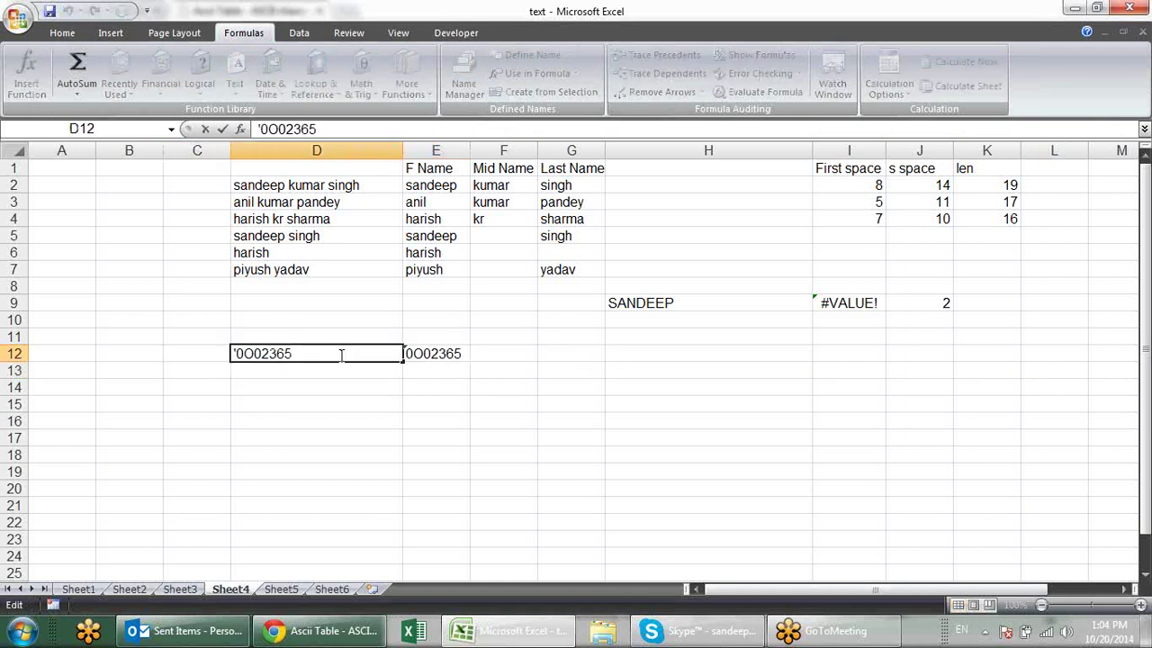
pyautogui.press('Left')
pyautogui.press('Return')
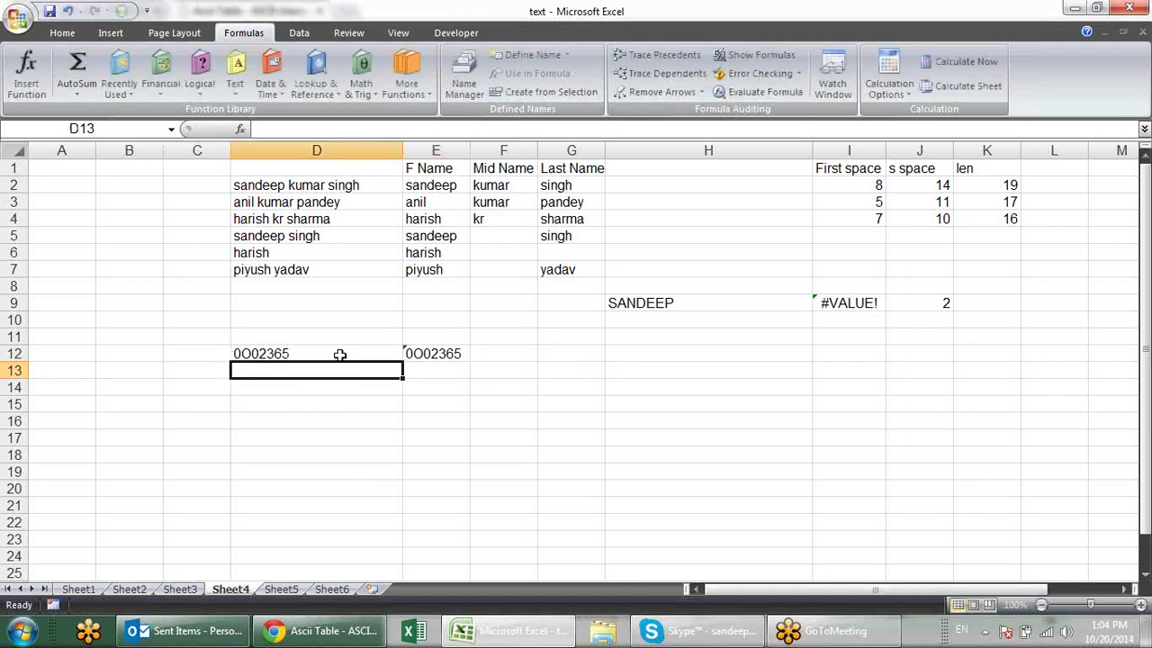
pyautogui.press('Up')
pyautogui.press('Right')
pyautogui.press('F2')
pyautogui.press('Left')
pyautogui.press('Left')
pyautogui.press('Left')
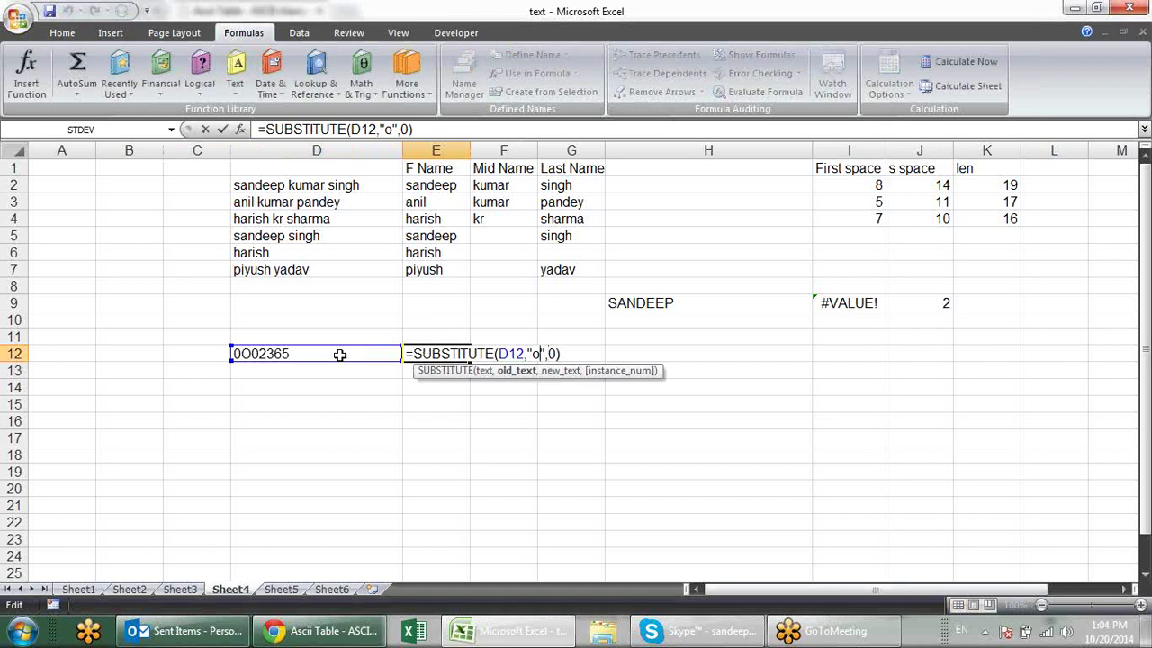
pyautogui.hotkey('ctrl', 'Return')
# Step: Fix the E12 formula to replace uppercase "O" rather than lowercase "o"
pyautogui.press('F2')
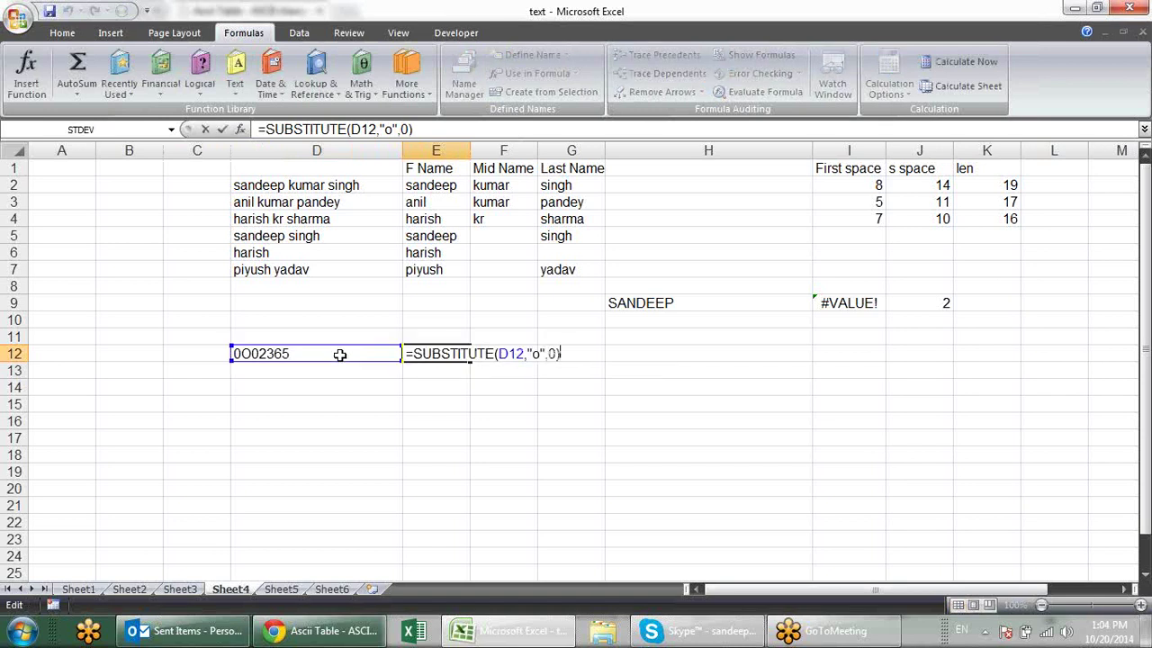
pyautogui.write('*1')
pyautogui.press('Return')
pyautogui.press('Up')
pyautogui.press('F2')
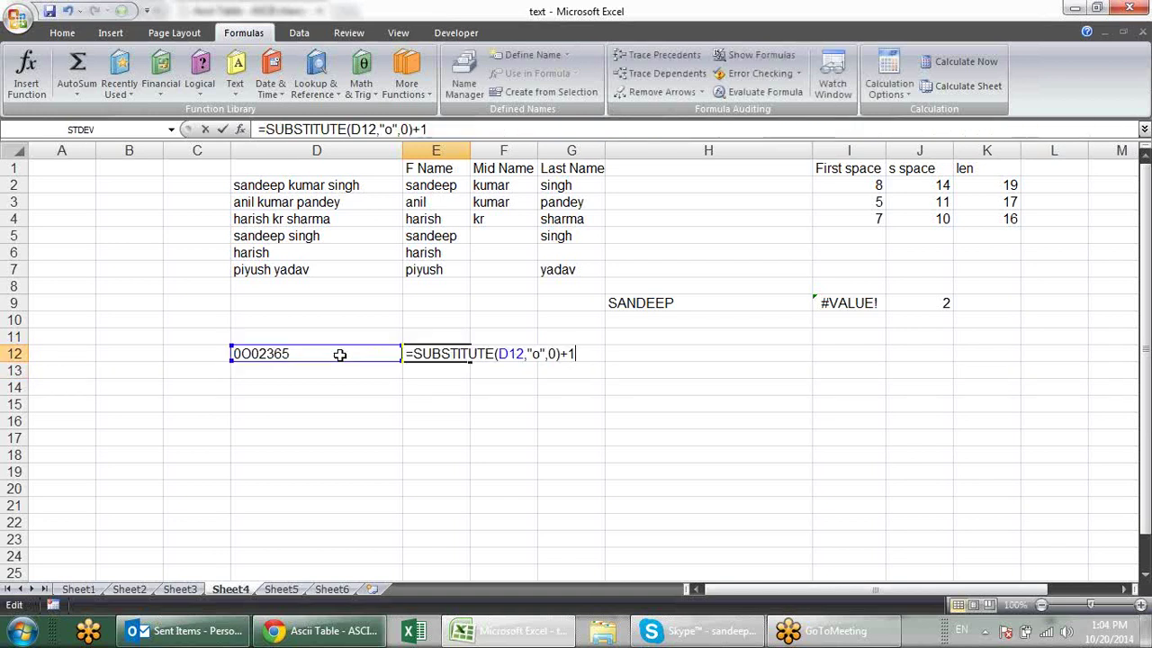
pyautogui.press('BackSpace')
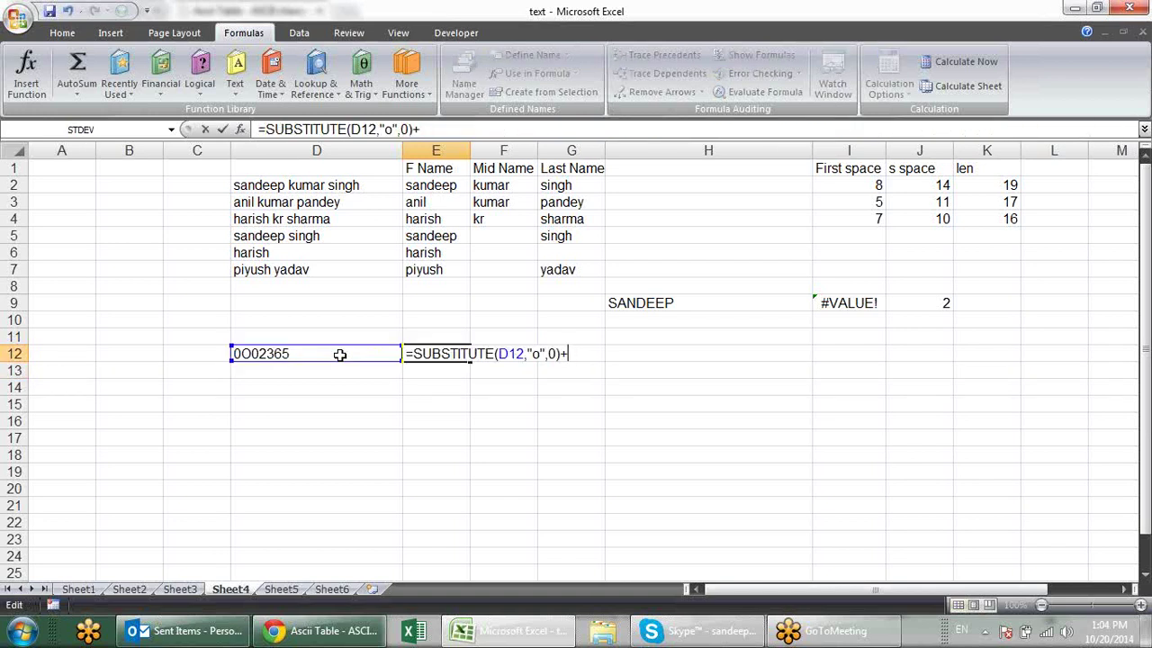
pyautogui.press('BackSpace')
pyautogui.press('BackSpace')
pyautogui.press('BackSpace')
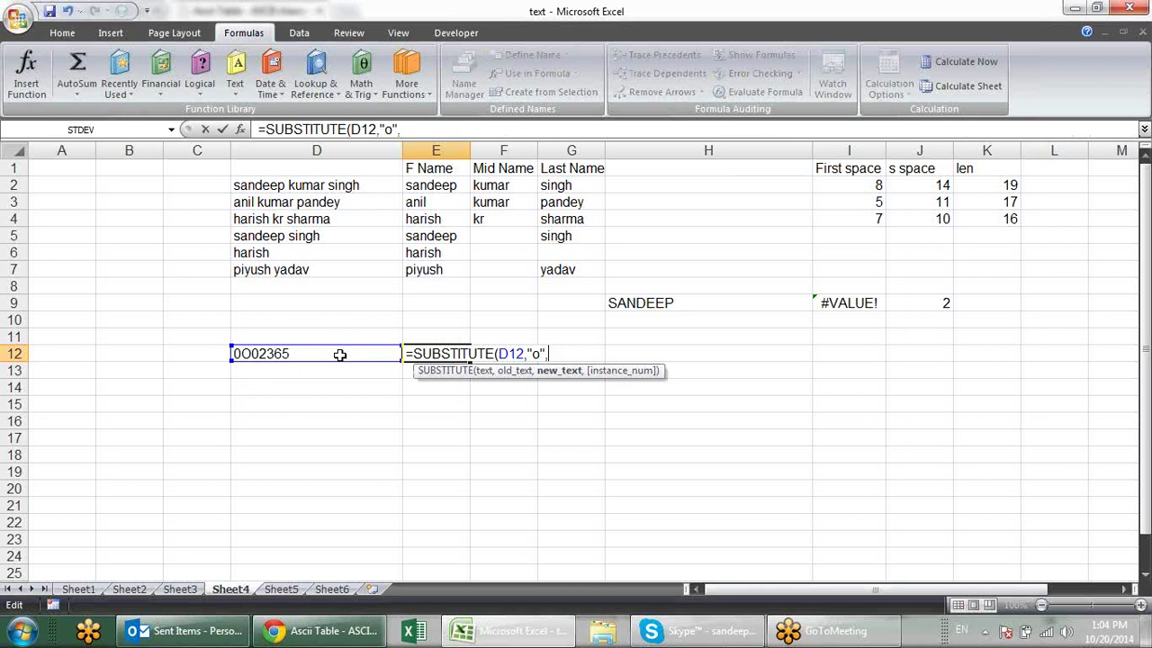
pyautogui.write('0)')
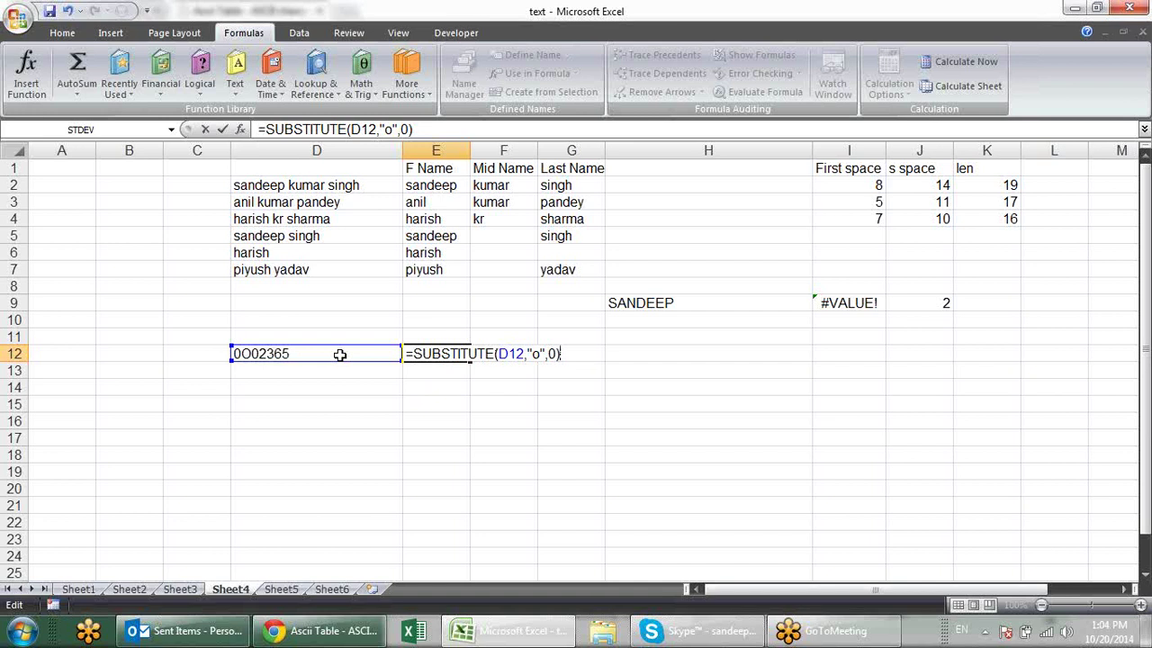
pyautogui.click(534, 354)
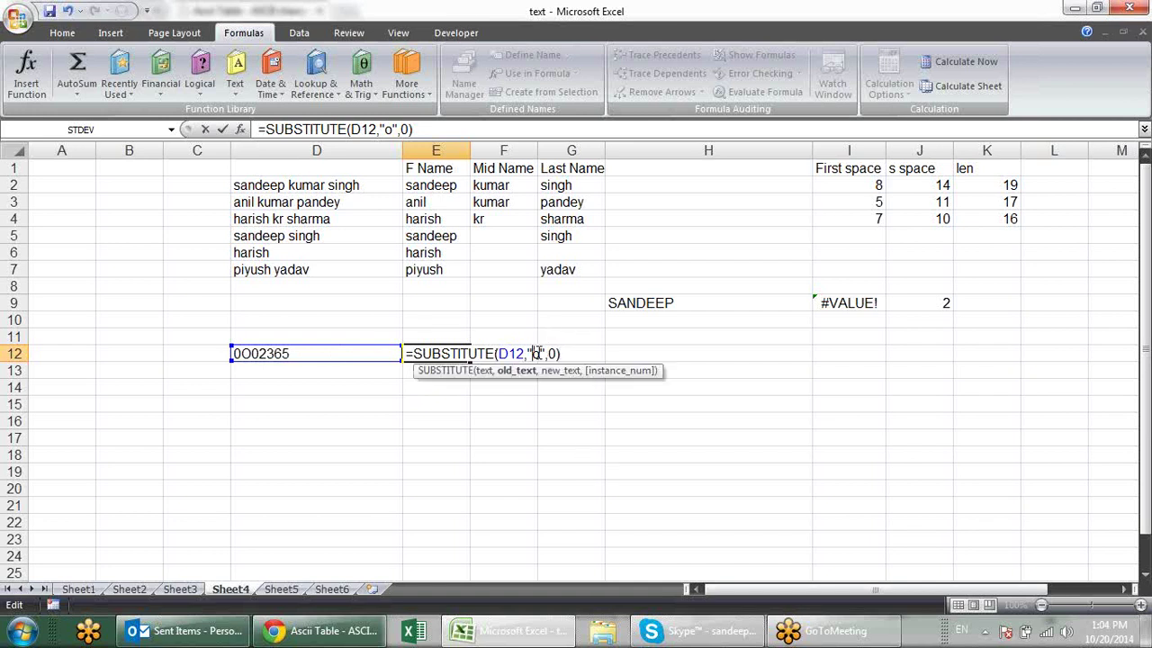
pyautogui.press('BackSpace')
pyautogui.write('O')
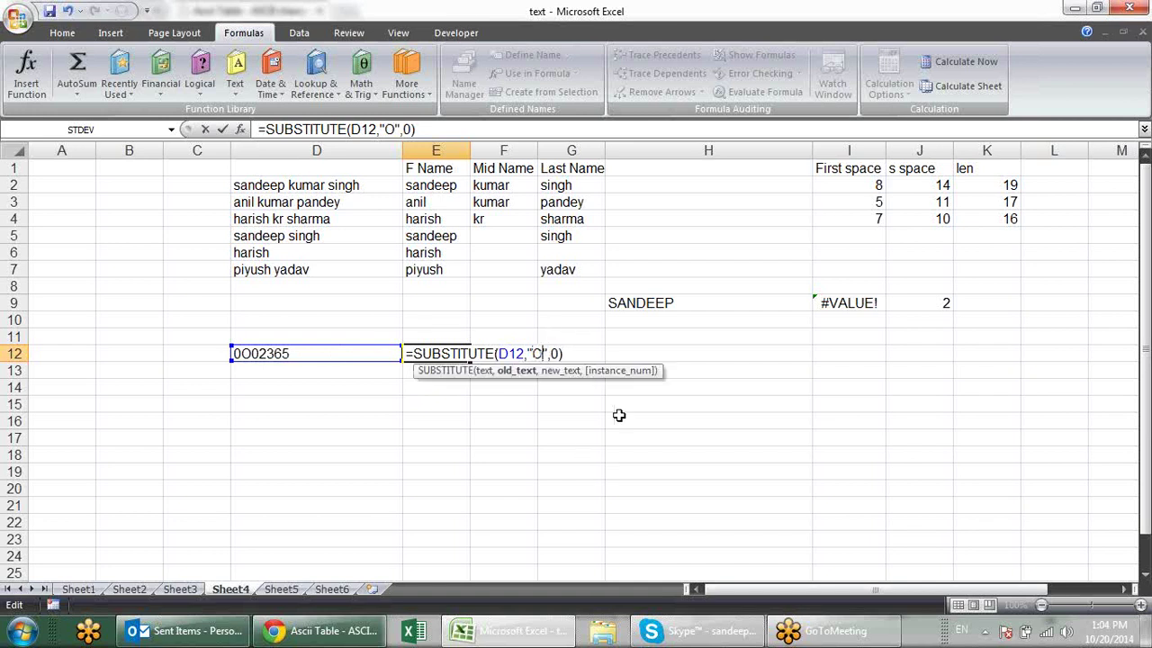
pyautogui.press('Return')
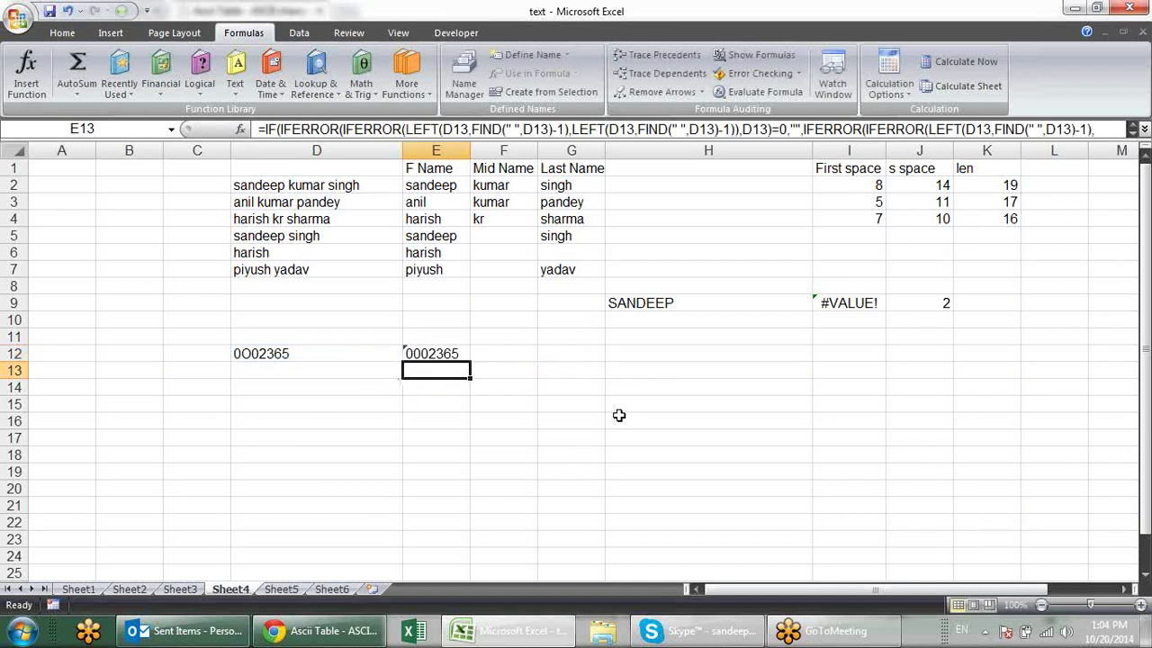
# Step: Add +1 to the E12 formula so it returns 2366
pyautogui.click(457, 355)
pyautogui.doubleClick(464, 356)
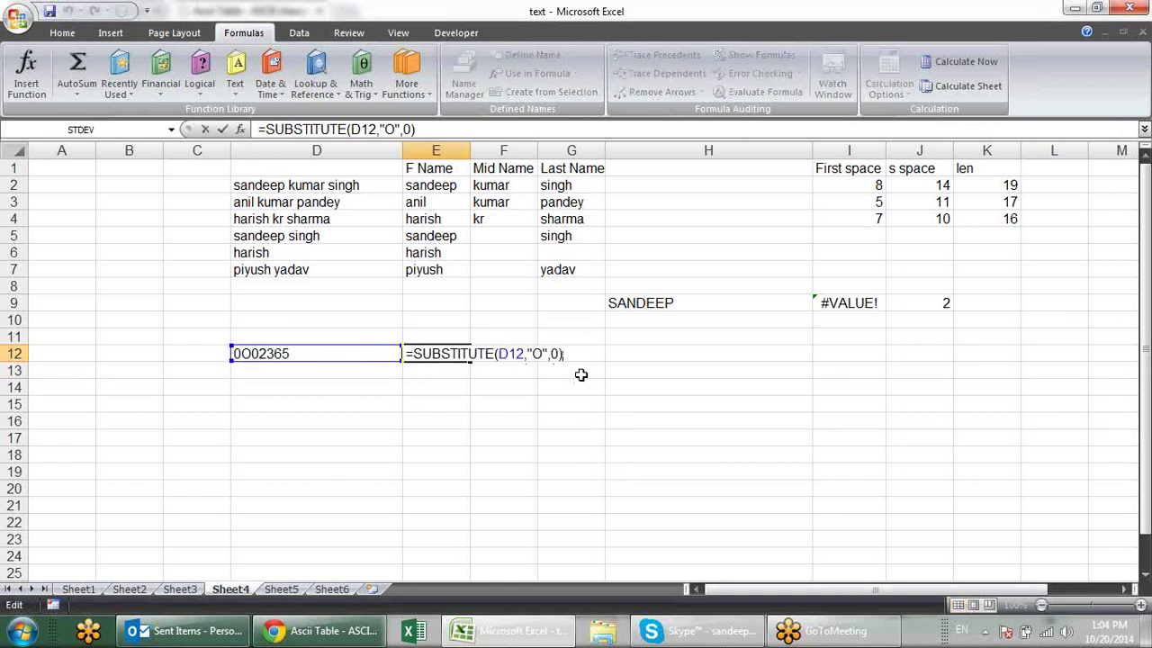
pyautogui.write('+1')
pyautogui.press('Return')
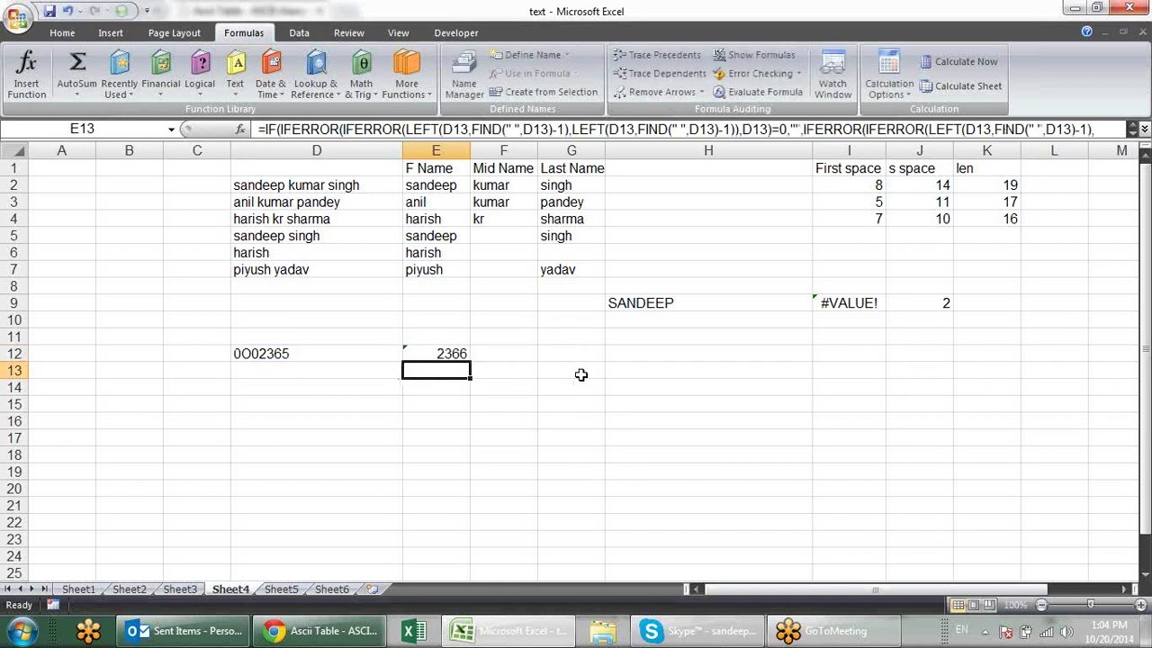